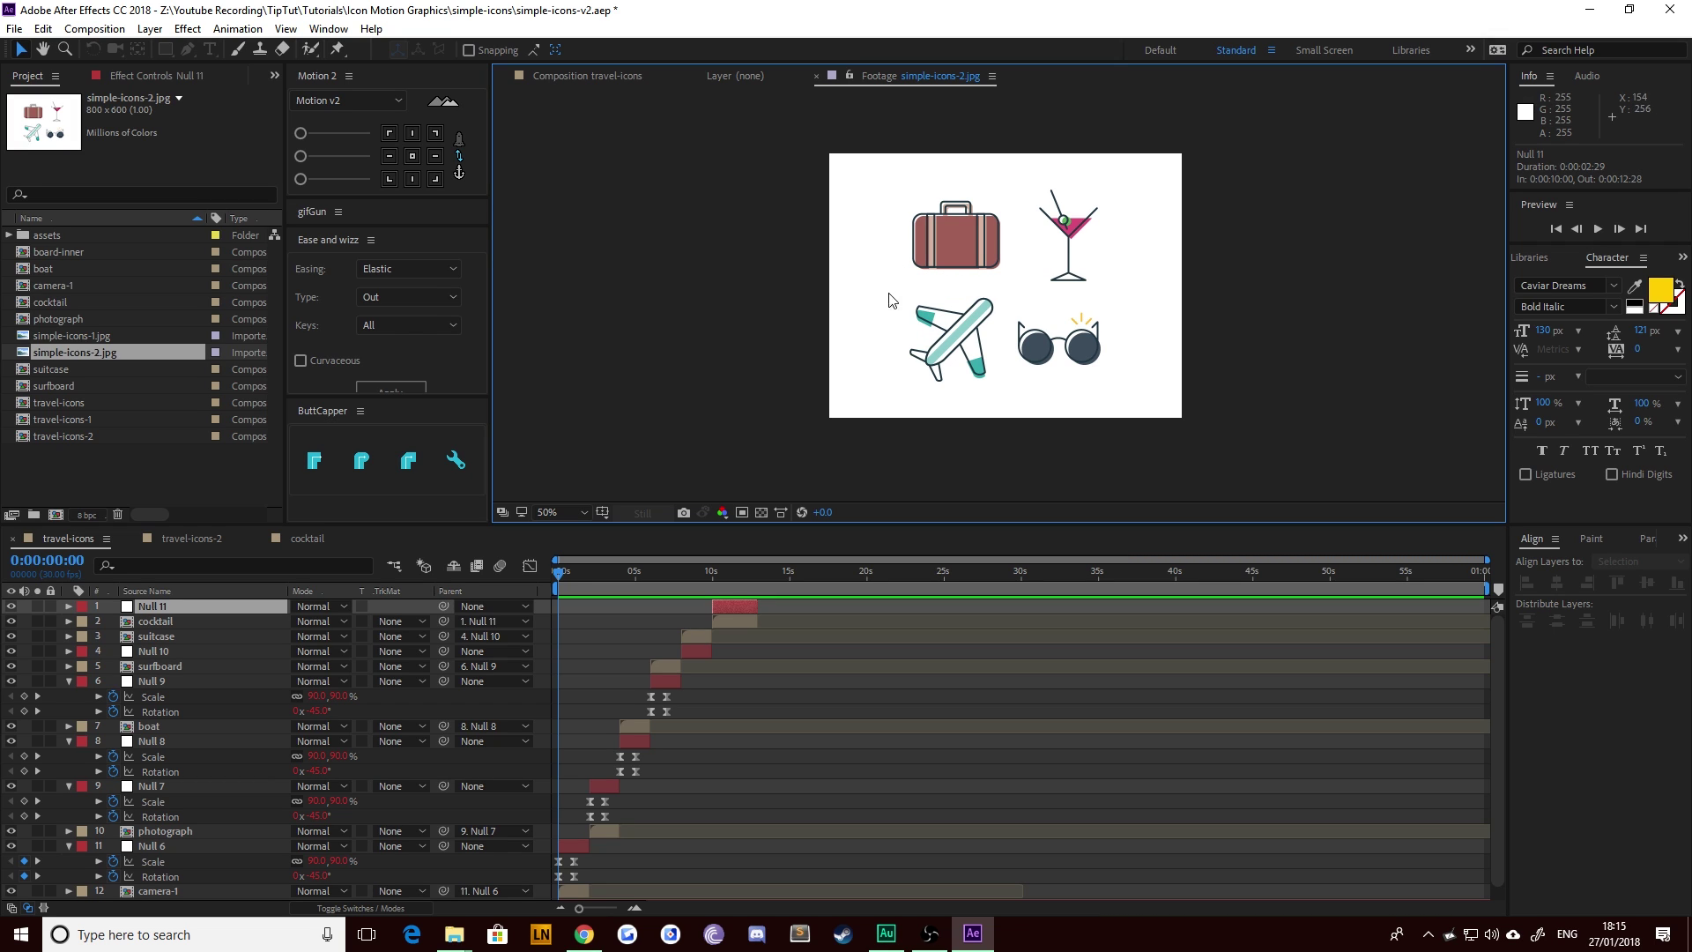
Step: Review the simple-icons-1.jpg and simple-icons-2.jpg reference images and play back the travel-icons composition
{"action": "double_click", "coordinate": [61, 335]}
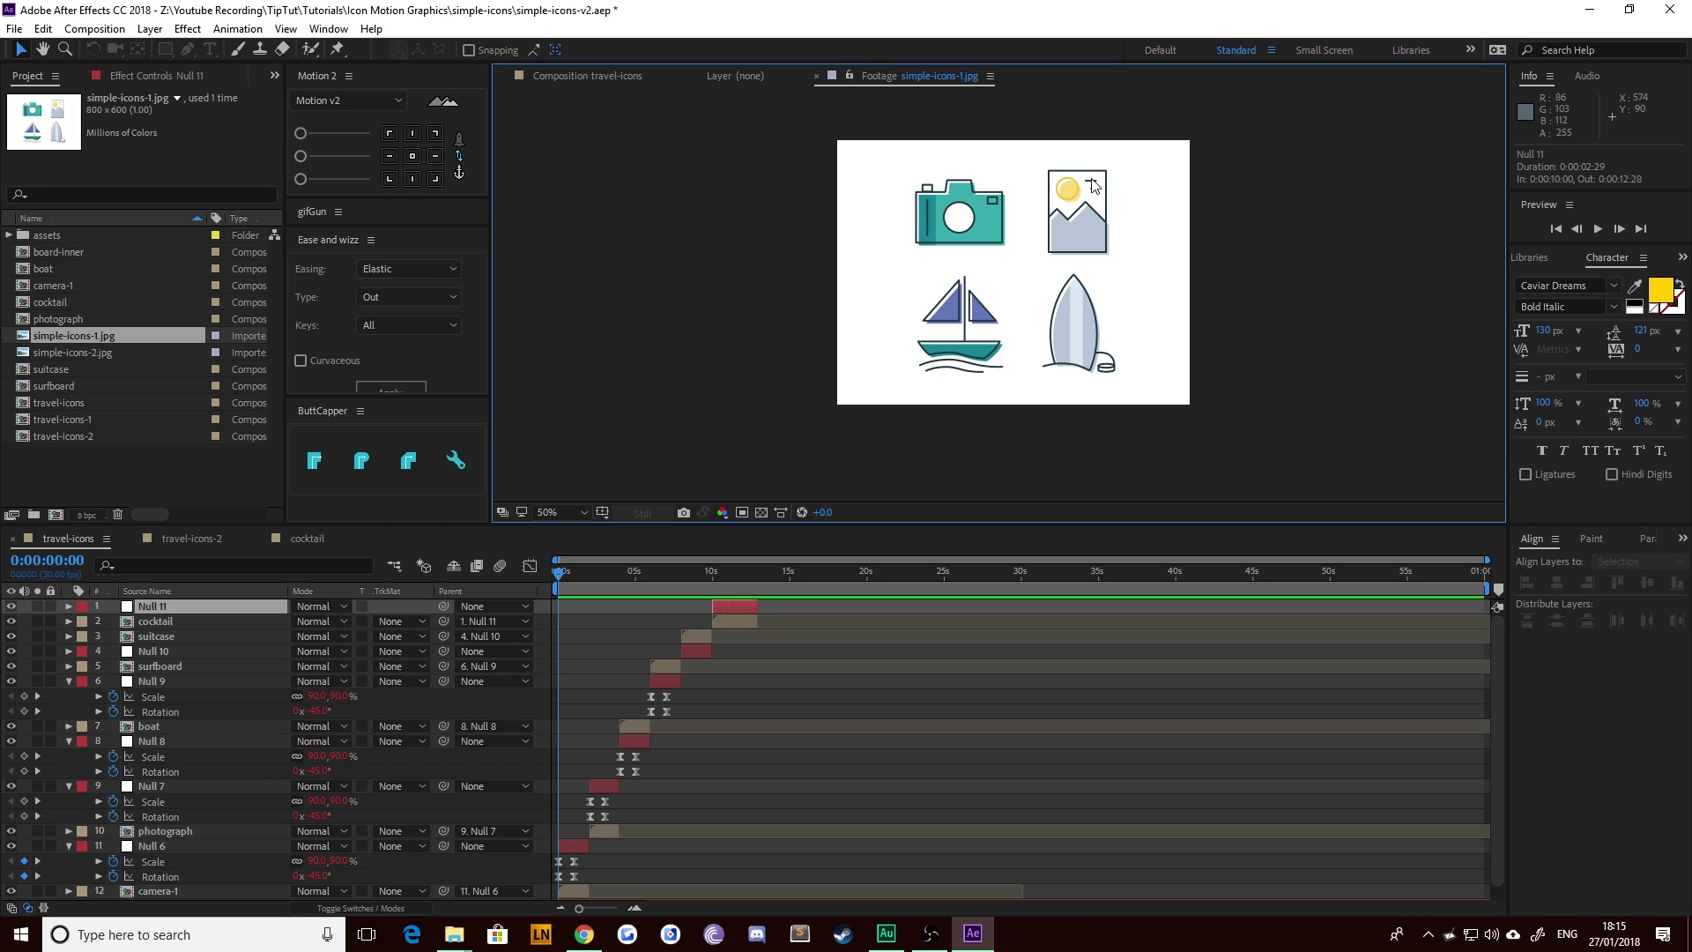
{"action": "double_click", "coordinate": [102, 351]}
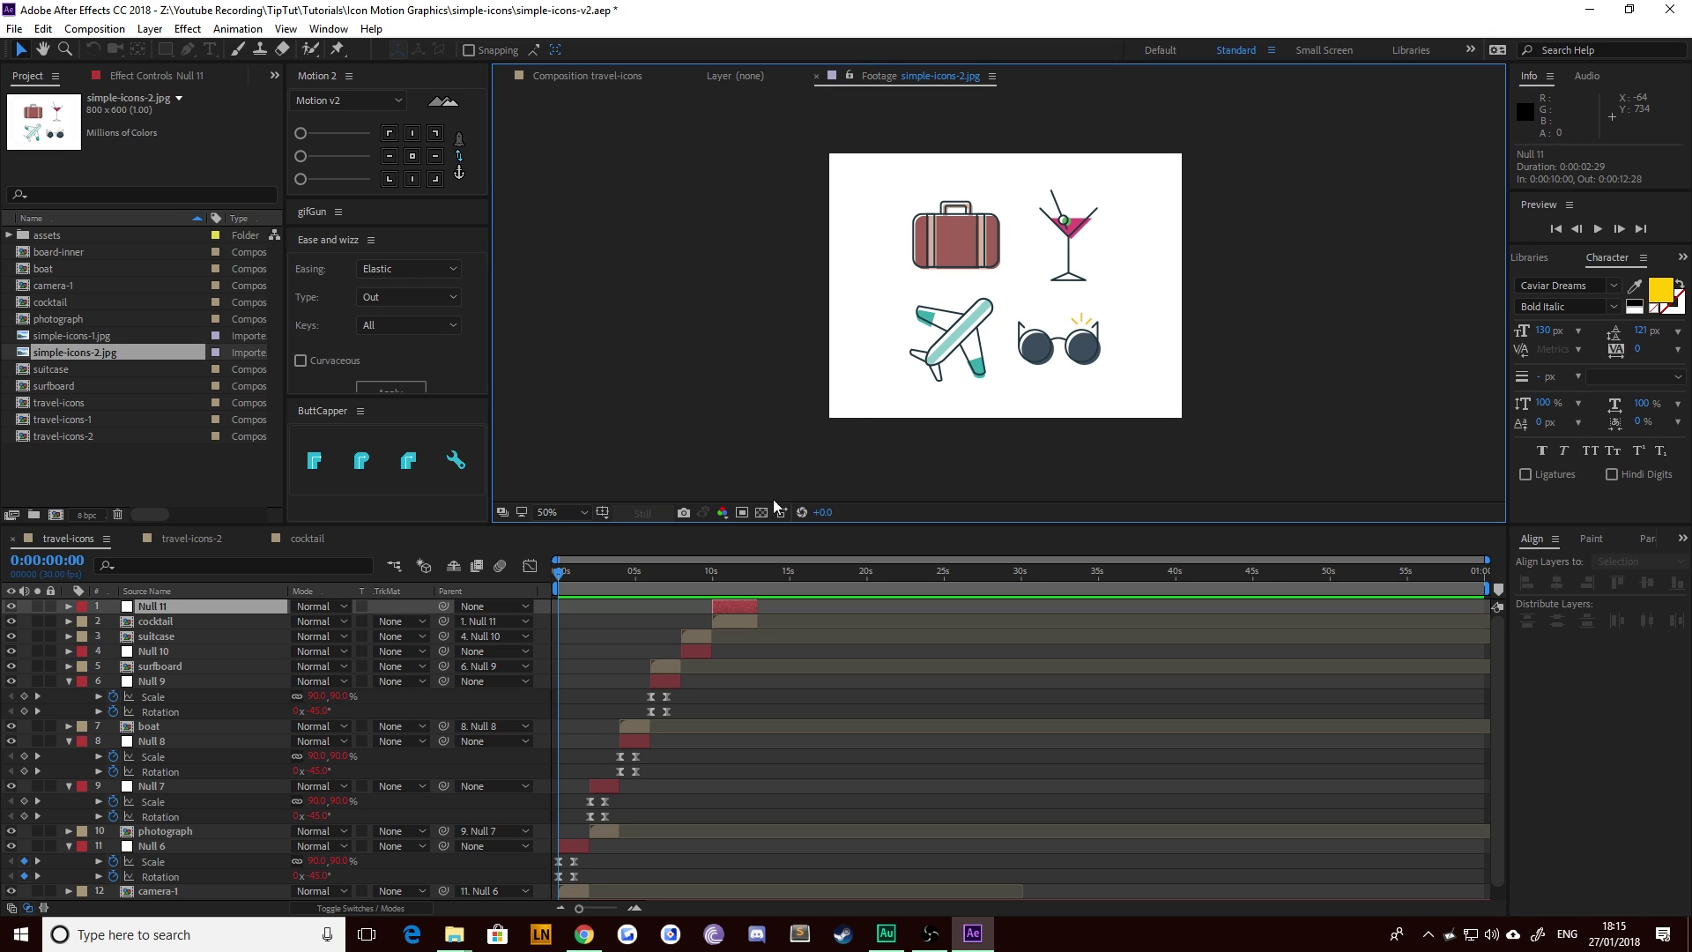
{"action": "left_click", "coordinate": [184, 537]}
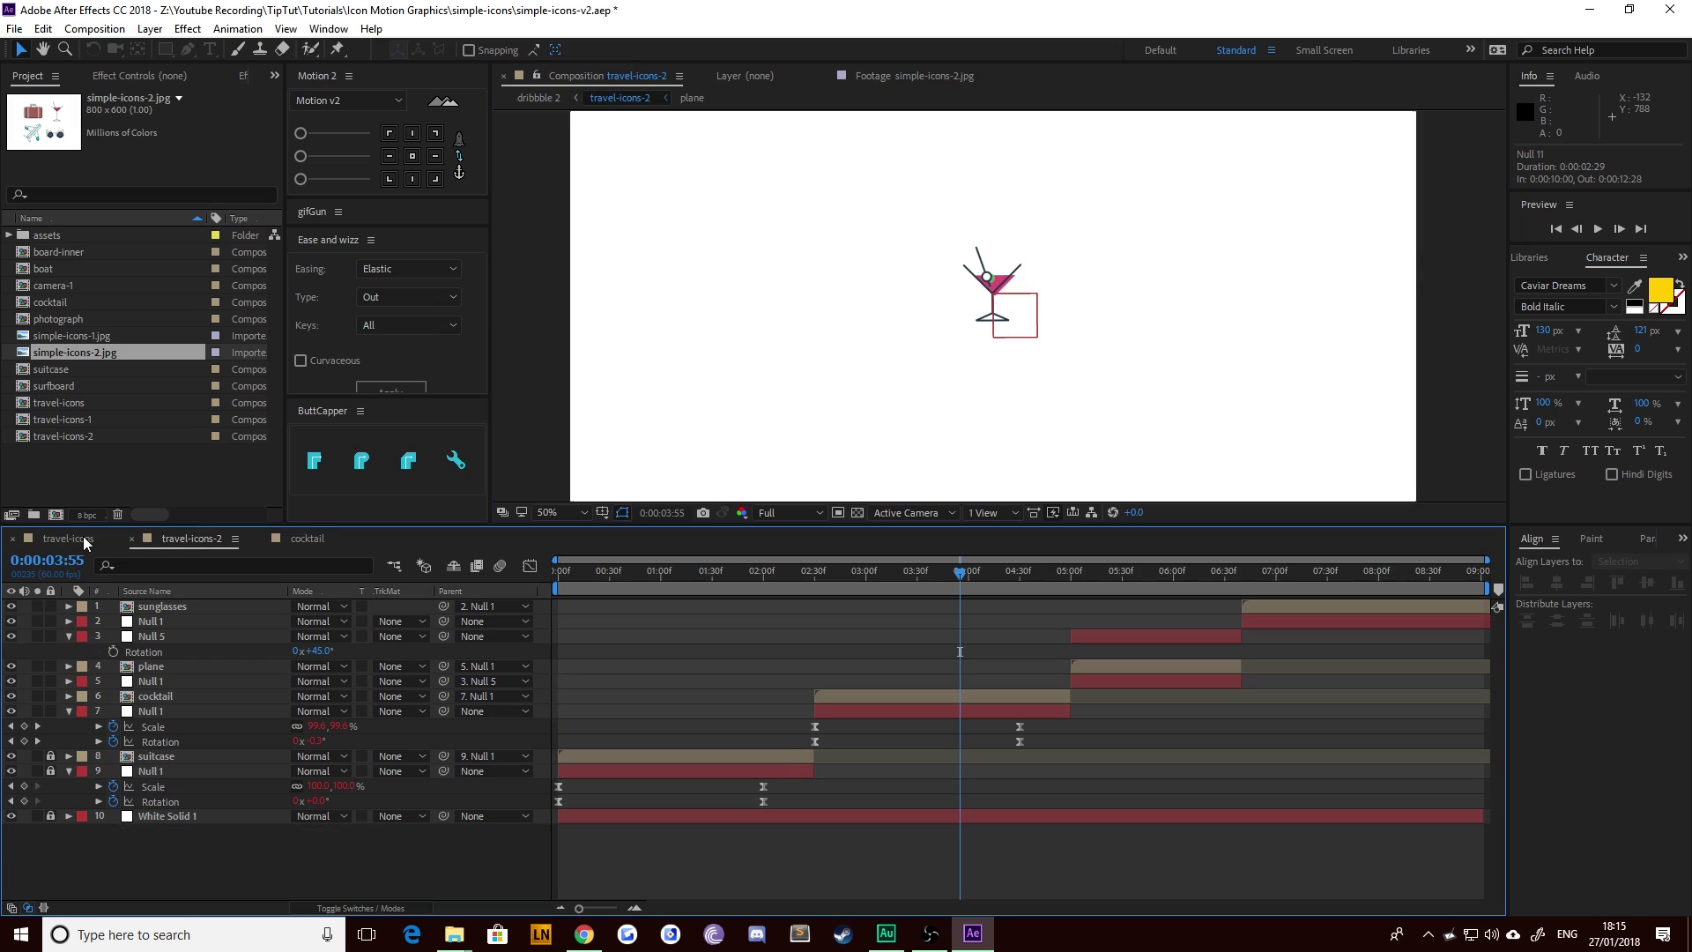
{"action": "left_click", "coordinate": [83, 538]}
{"action": "key", "text": "space"}
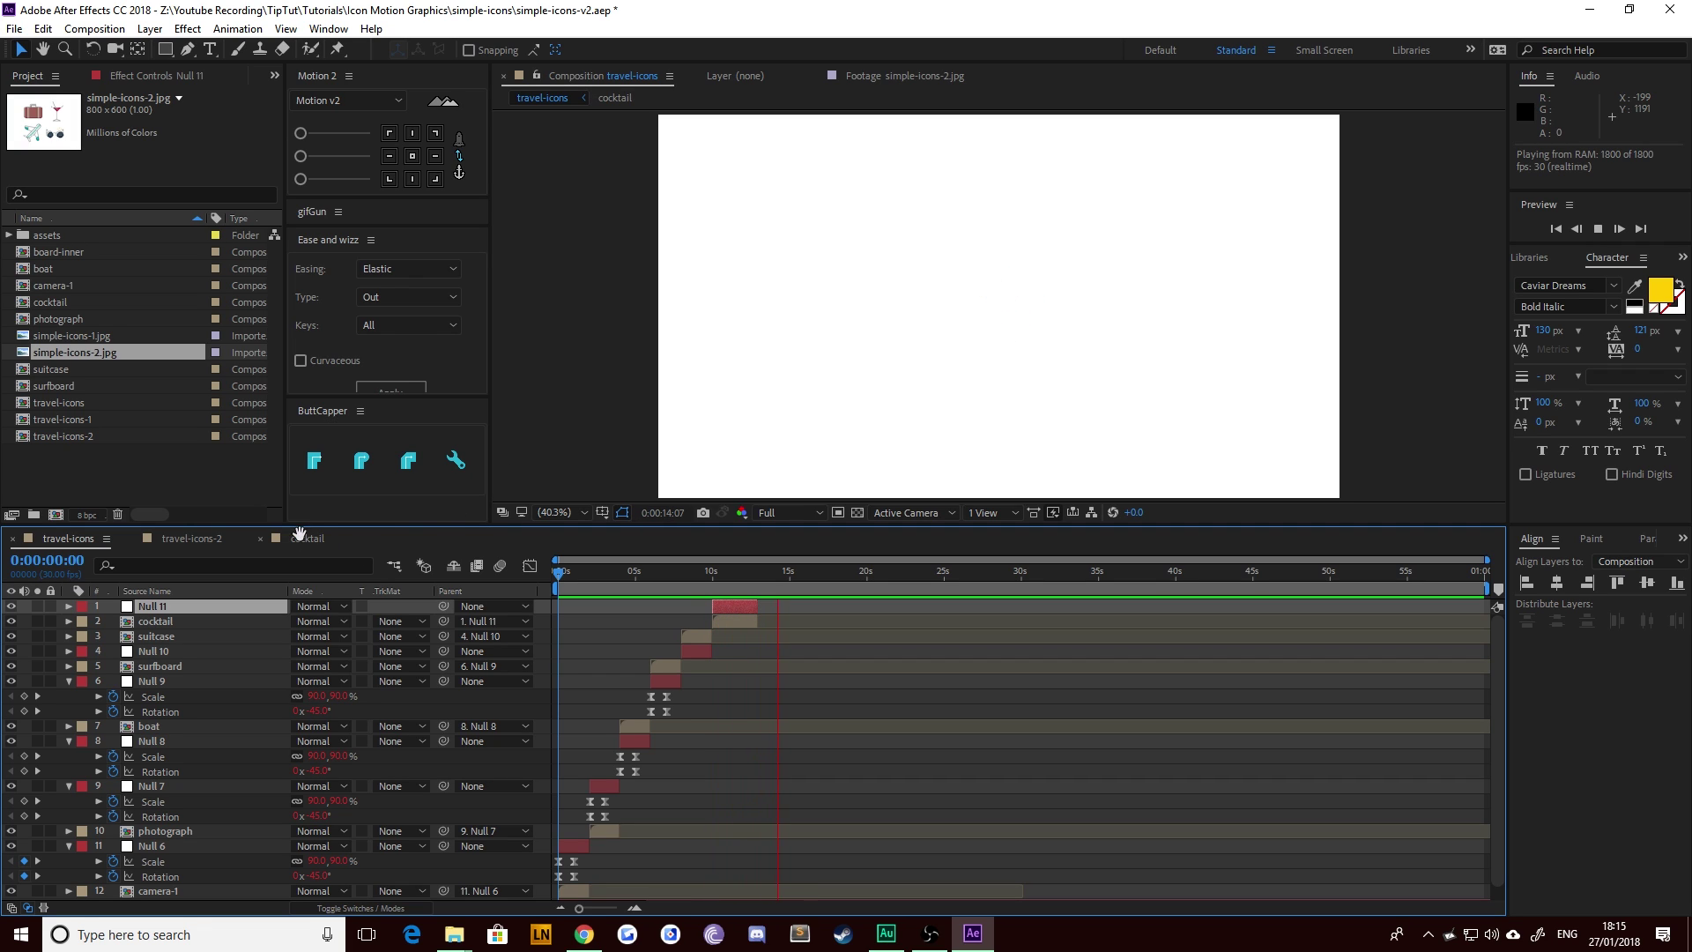
{"action": "key", "text": "space"}
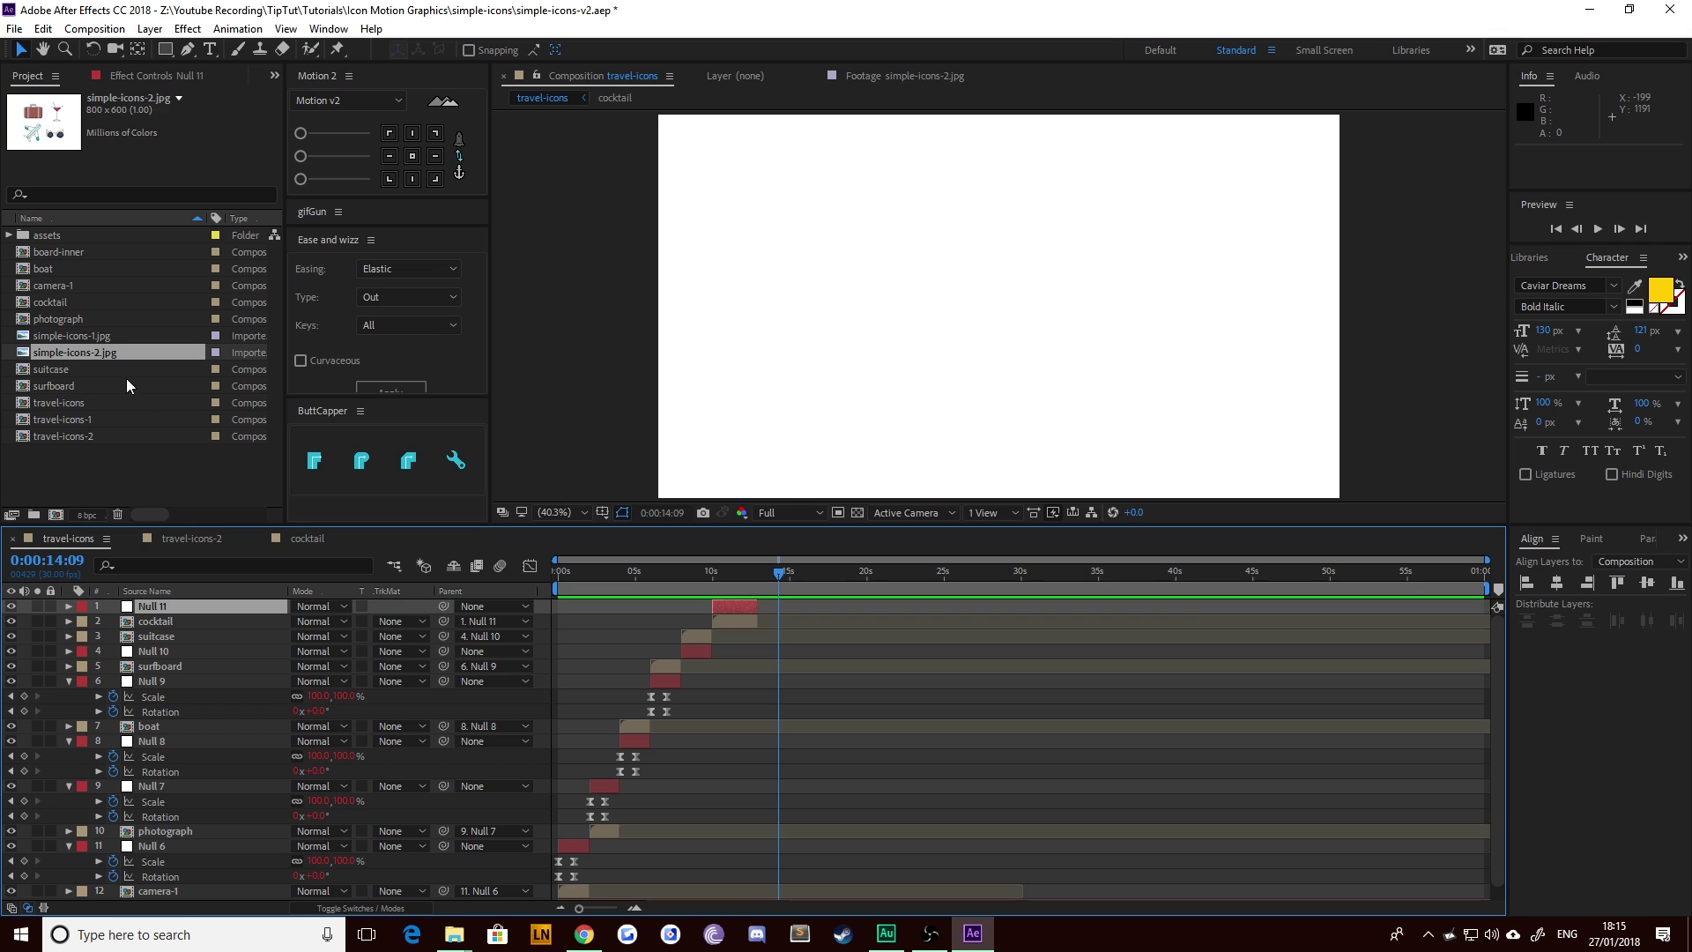
Step: Add simple-icons-2.jpg as the top layer of the travel-icons composition, starting at 0:00:12:28 where the cocktail layer ends
{"action": "left_click", "coordinate": [754, 574]}
{"action": "left_click_drag", "start_coordinate": [579, 908], "coordinate": [606, 908]}
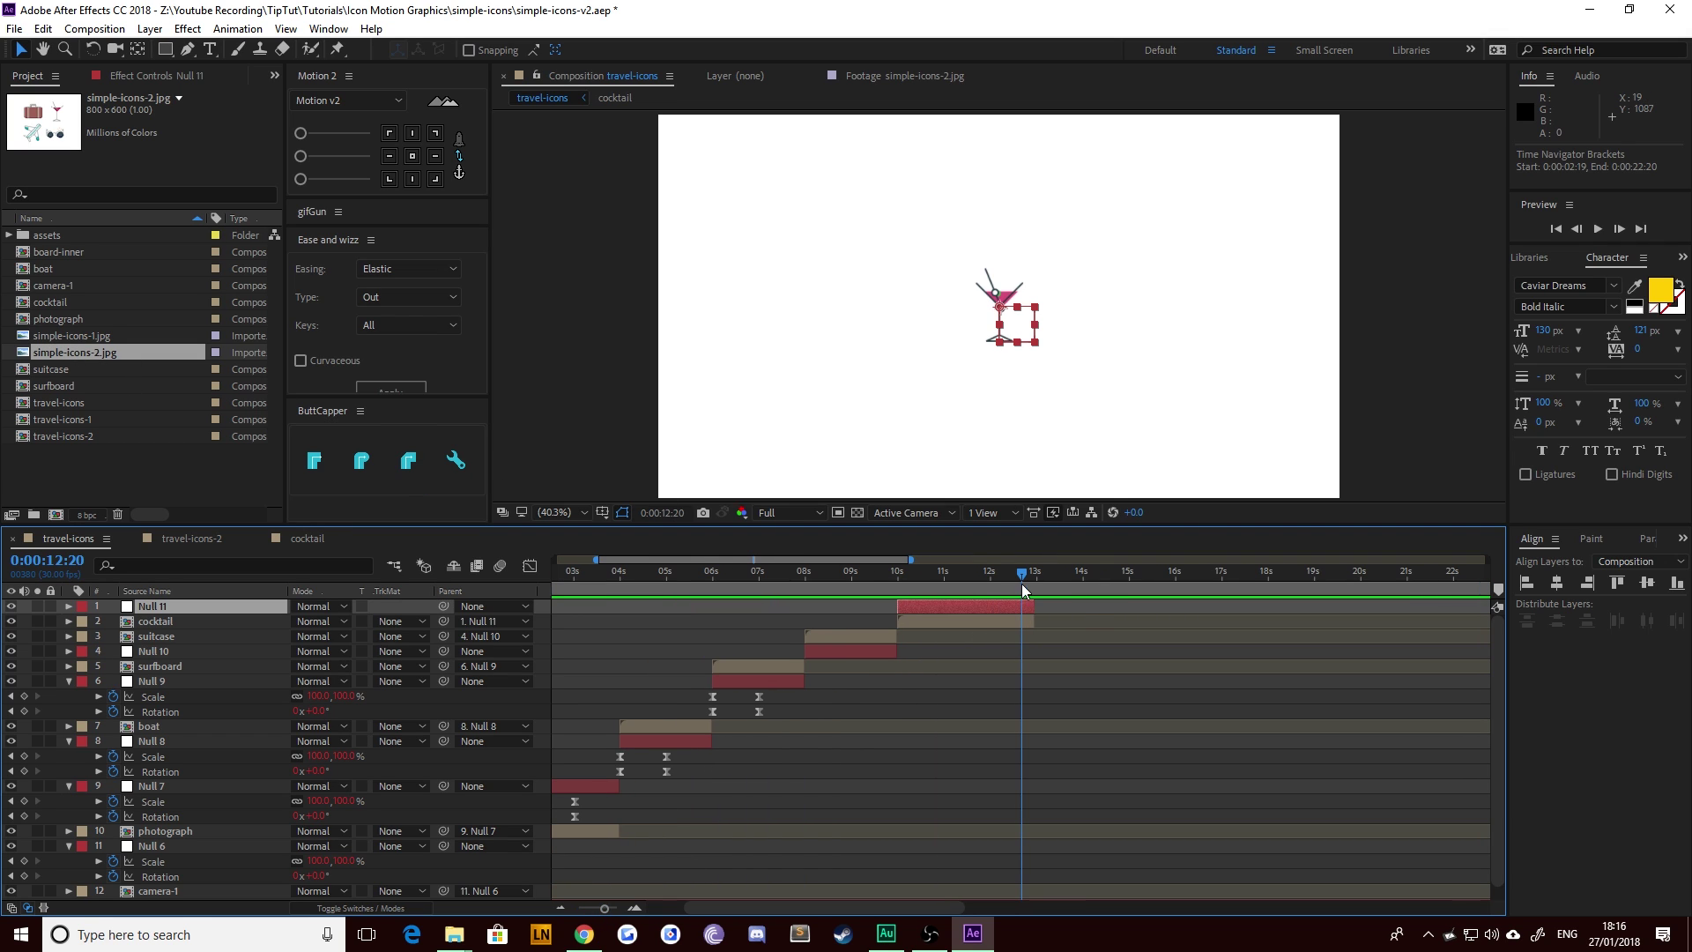
{"action": "left_click_drag", "start_coordinate": [1022, 577], "coordinate": [1027, 582]}
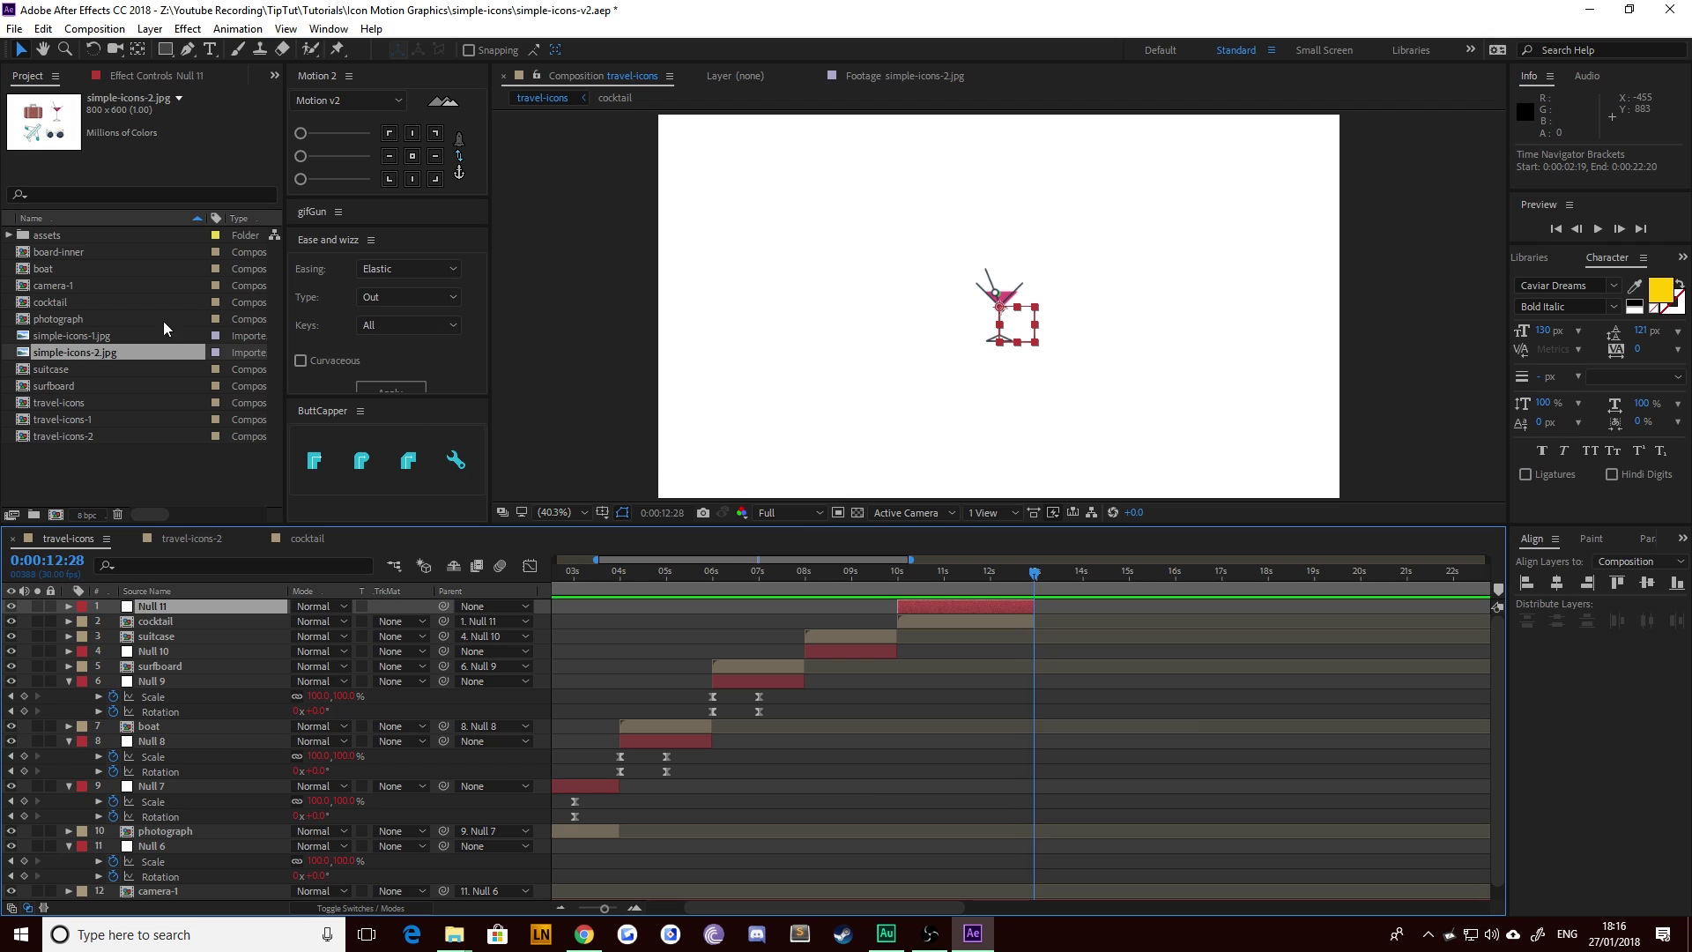
{"action": "left_click_drag", "start_coordinate": [53, 359], "coordinate": [242, 608]}
{"action": "key", "text": "bracketleft"}
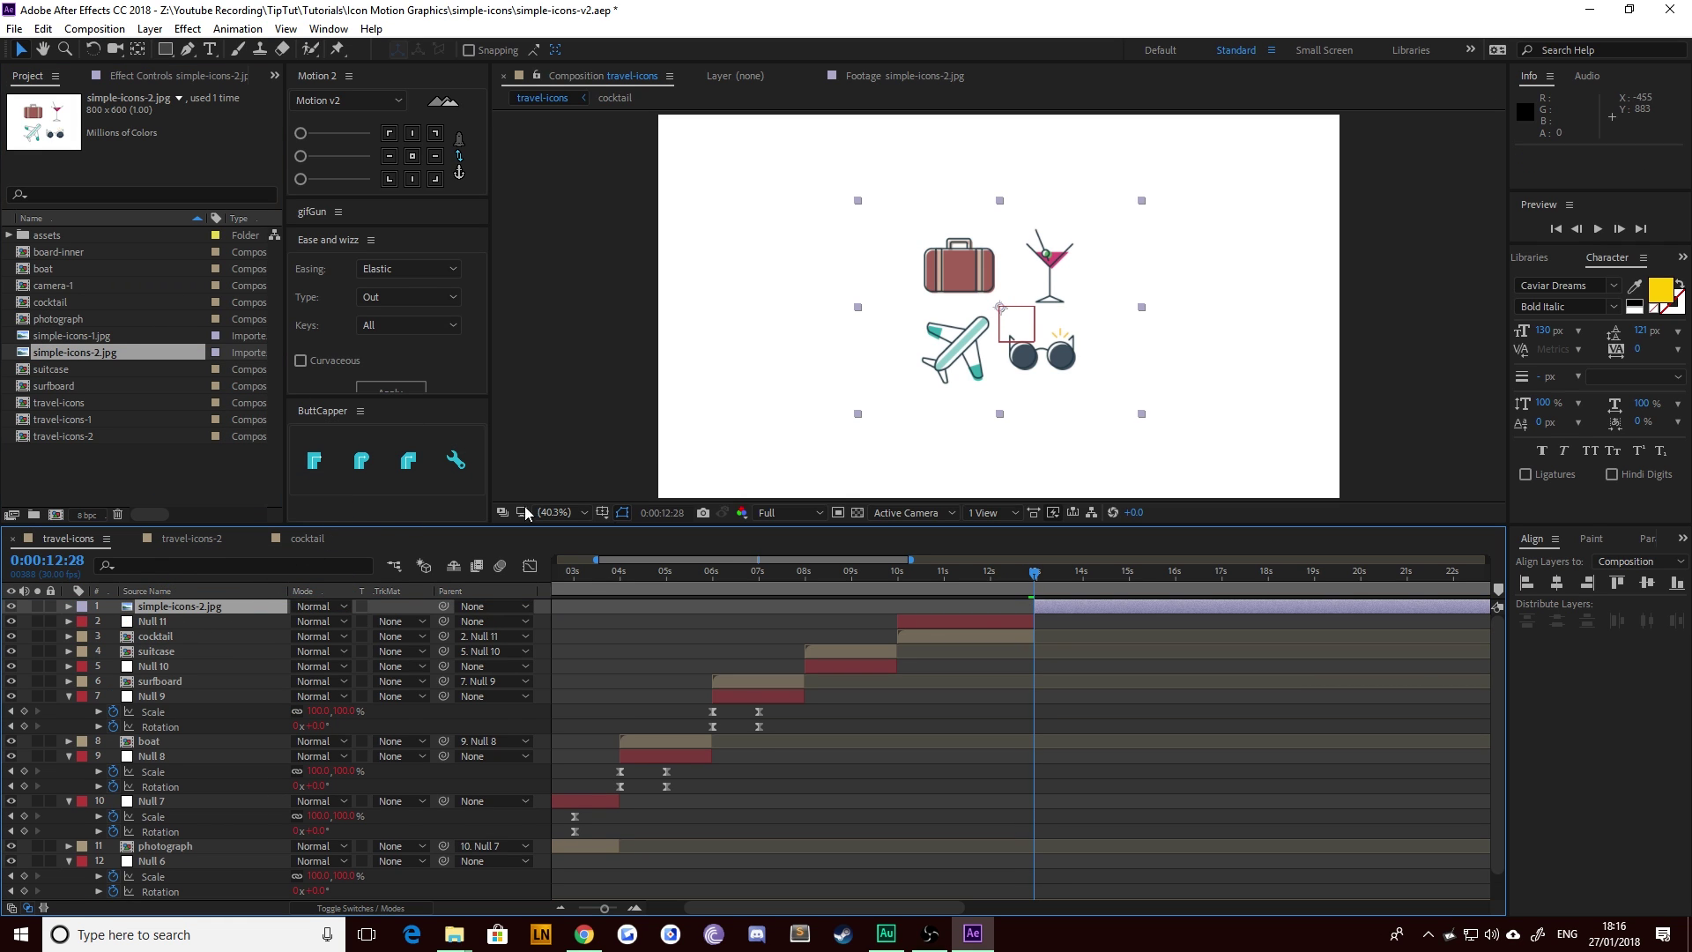
Step: Mask the simple-icons-2.jpg layer with a rectangle around the plane icon so the other icons are hidden
{"action": "key", "text": "period"}
{"action": "key", "text": "period"}
{"action": "key", "text": "period"}
{"action": "key", "text": "period"}
{"action": "key", "text": "h"}
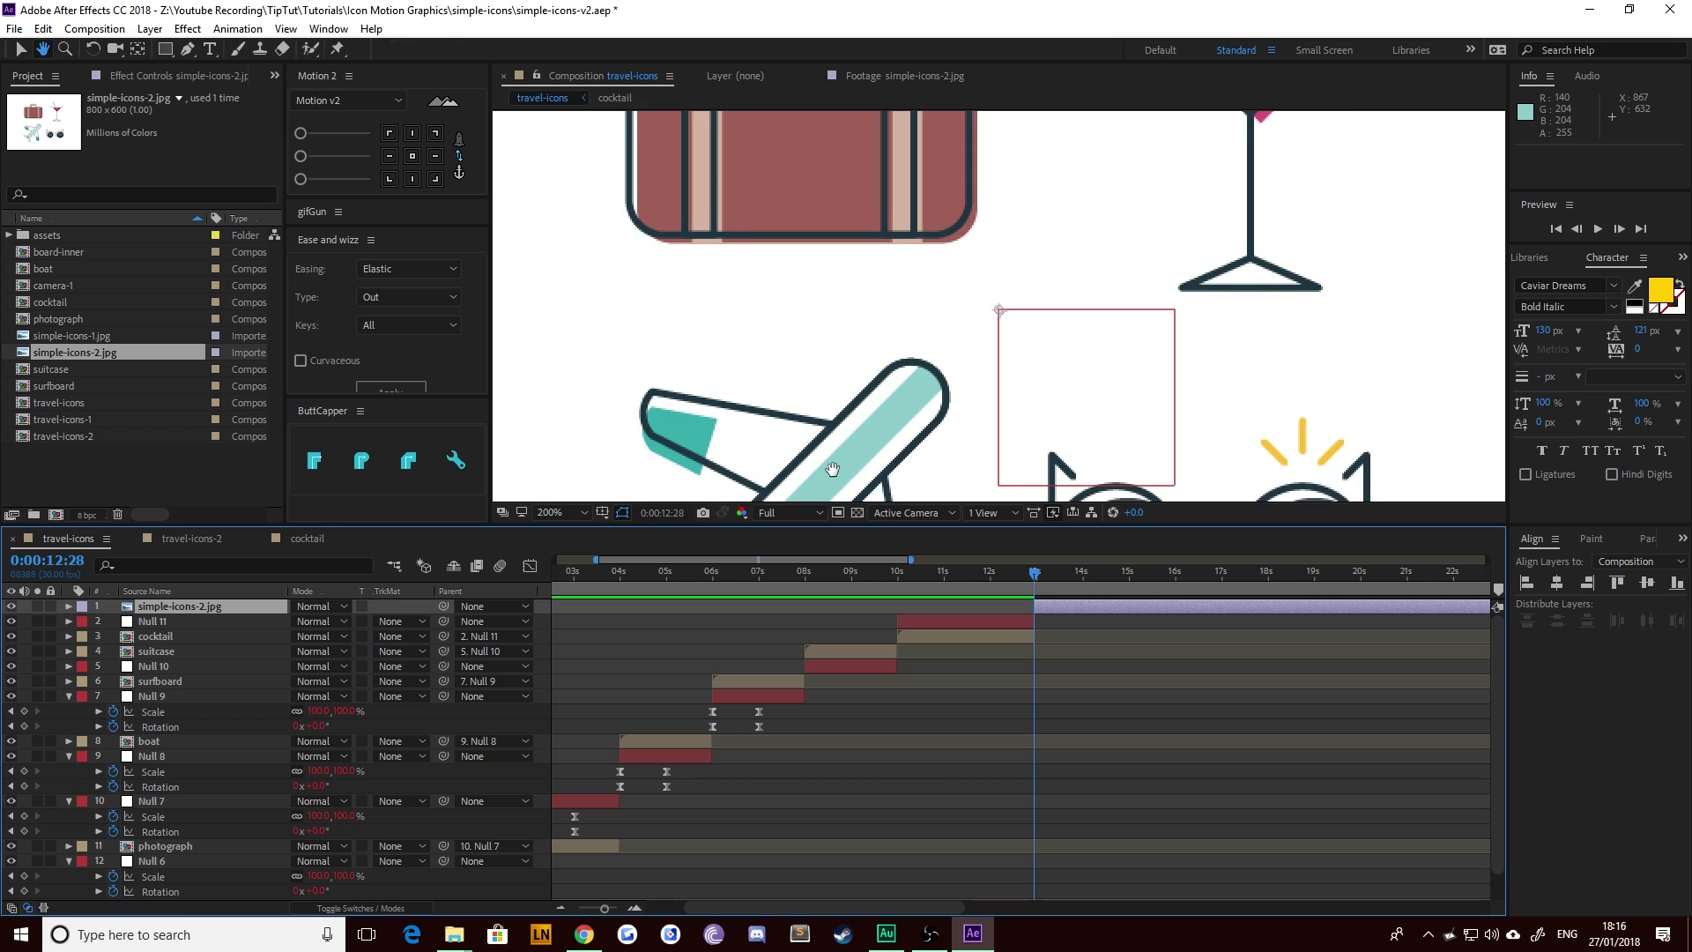
{"action": "left_click_drag", "start_coordinate": [835, 451], "coordinate": [991, 246]}
{"action": "key", "text": "comma"}
{"action": "key", "text": "comma"}
{"action": "key", "text": "v"}
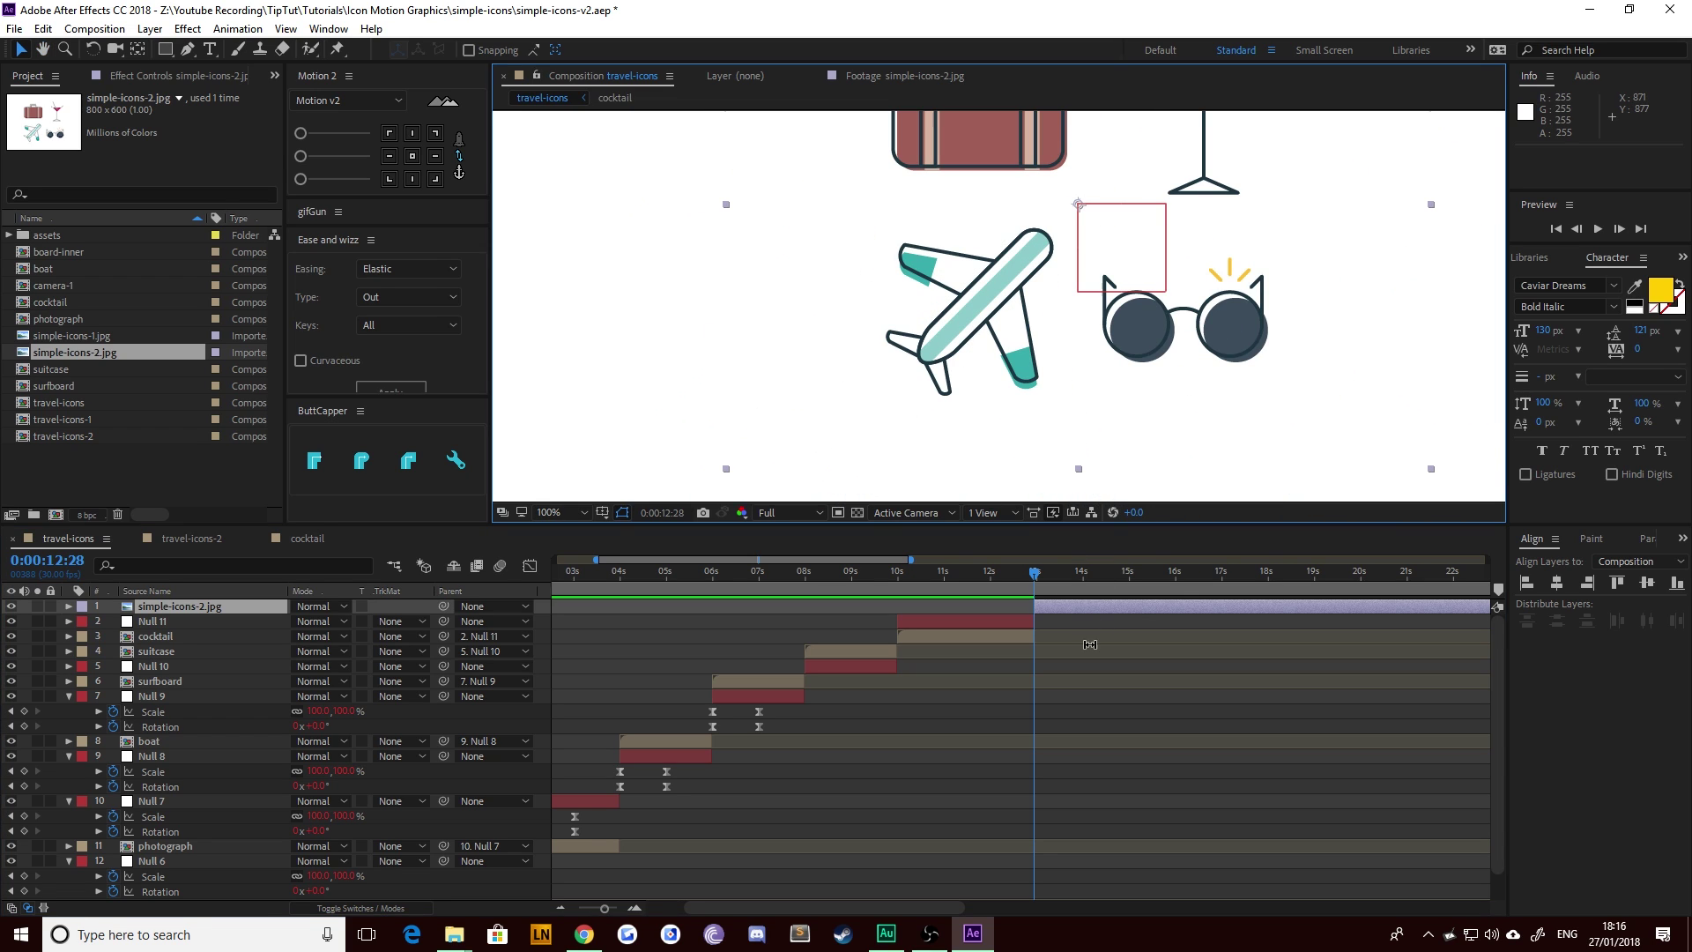
{"action": "left_click", "coordinate": [1084, 649]}
{"action": "left_click", "coordinate": [1081, 609]}
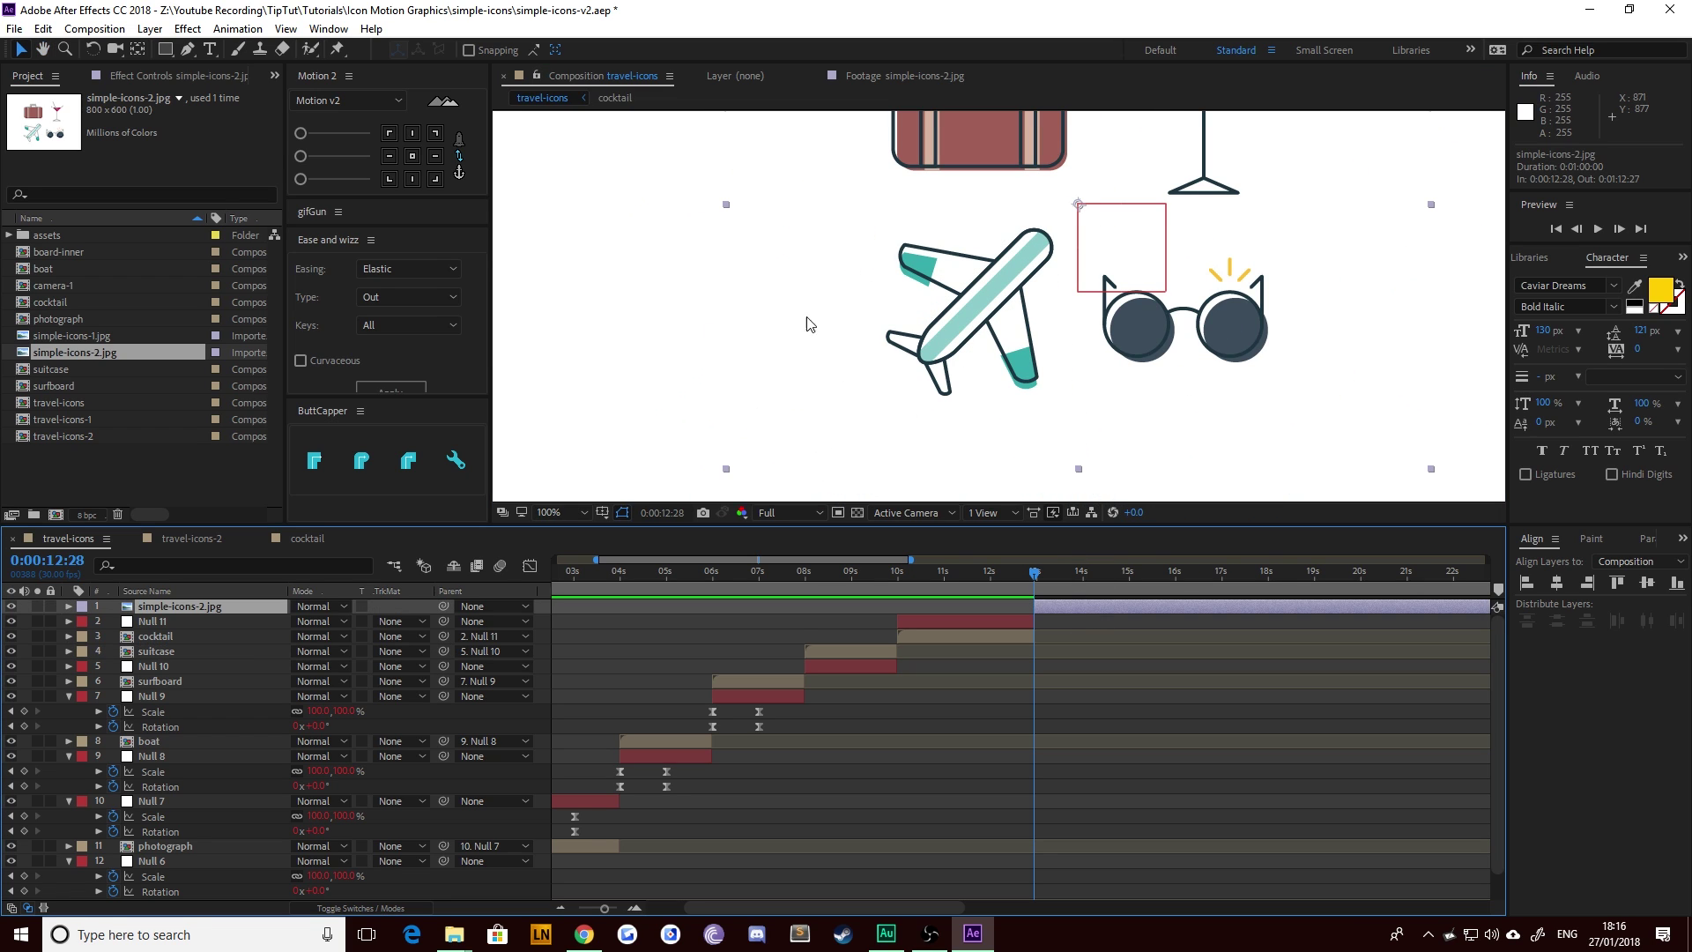
{"action": "left_click", "coordinate": [166, 51]}
{"action": "left_click_drag", "start_coordinate": [875, 199], "coordinate": [1070, 413]}
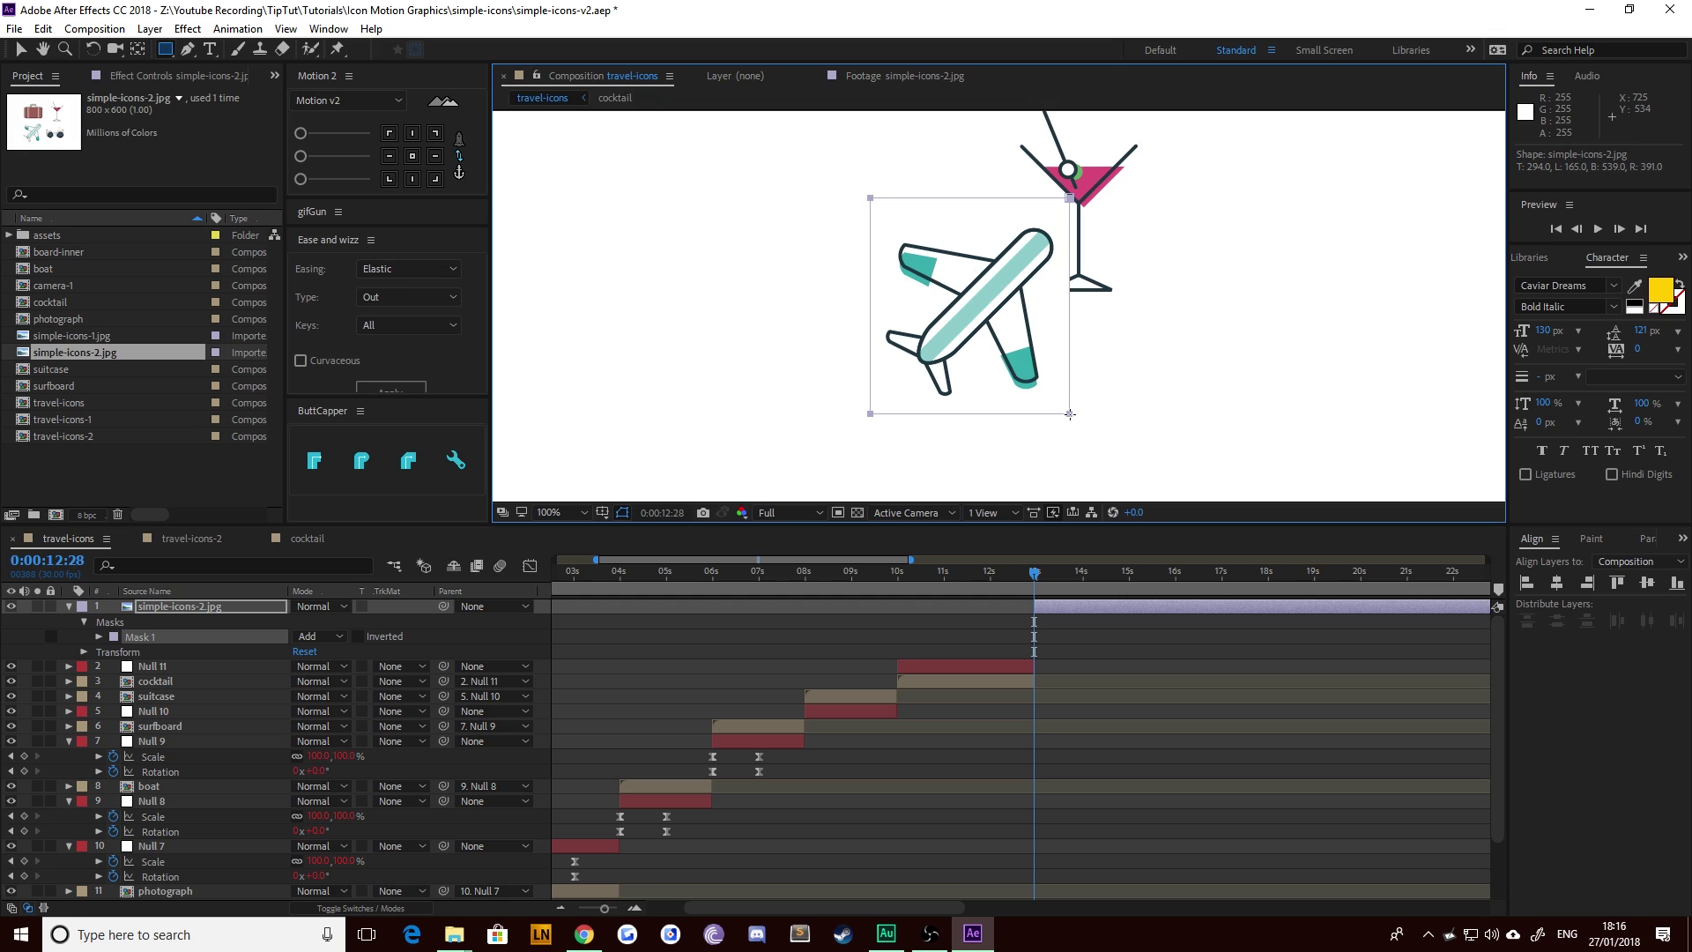
Step: Center the anchor point of the simple-icons-2.jpg layer on the masked plane
{"action": "left_click", "coordinate": [1117, 638]}
{"action": "left_click", "coordinate": [1047, 608]}
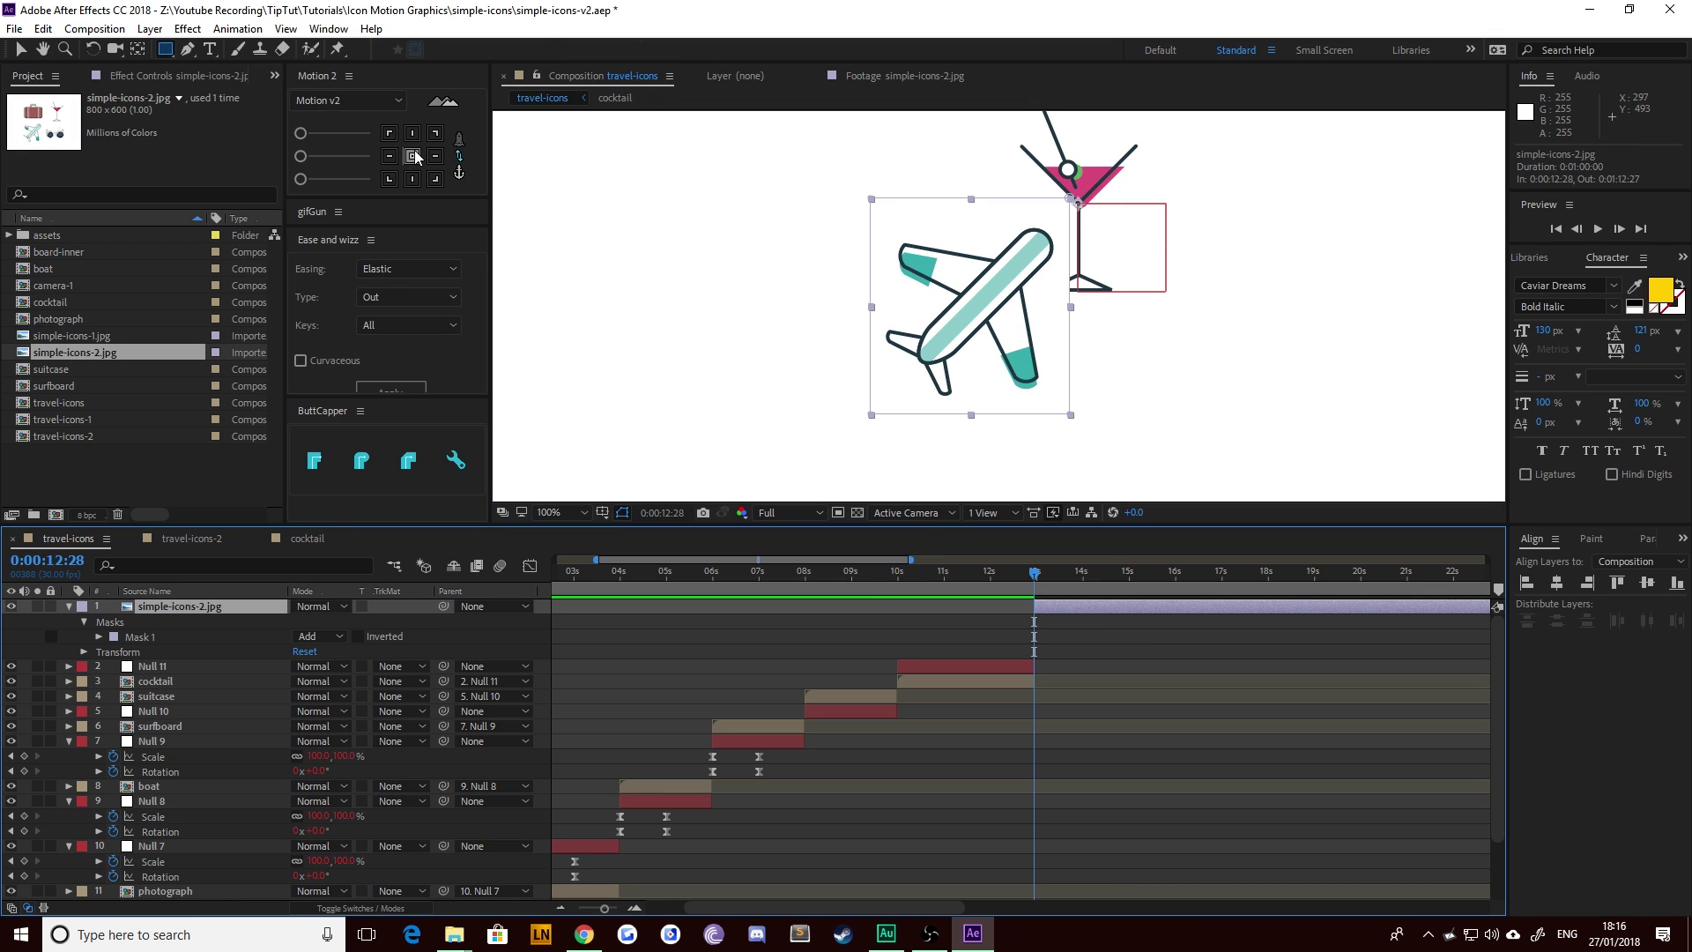
{"action": "left_click", "coordinate": [414, 156]}
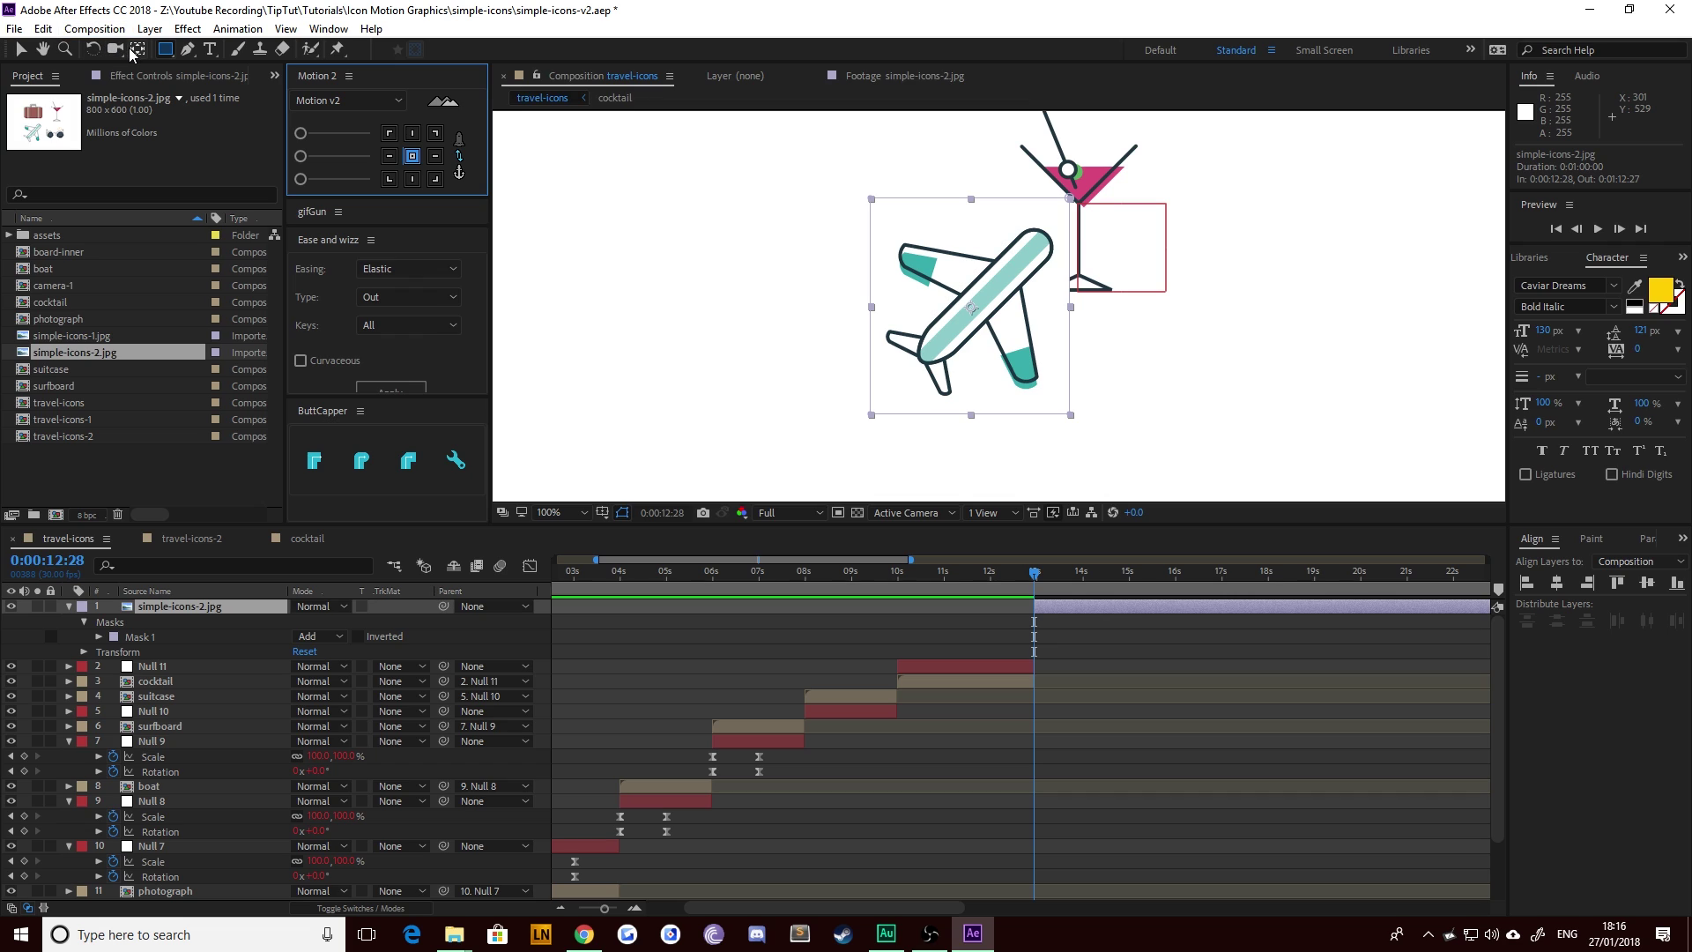
{"action": "left_click", "coordinate": [21, 50]}
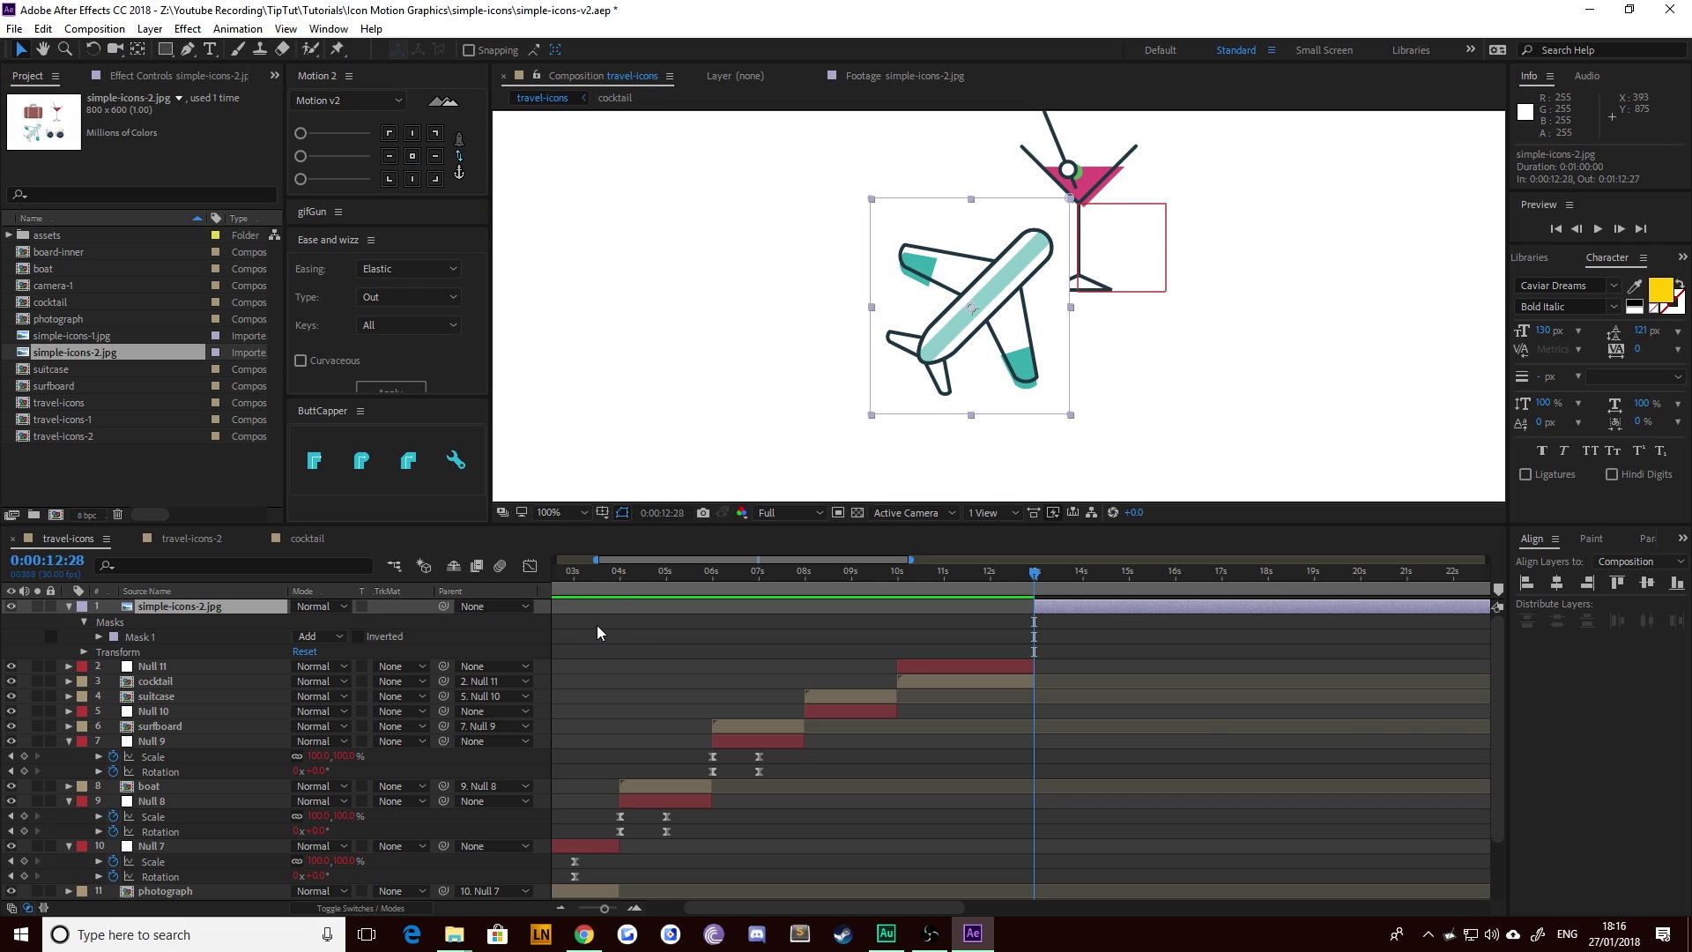
Step: Set the position of the simple-icons-2.jpg layer to 960, 540
{"action": "key", "text": "p"}
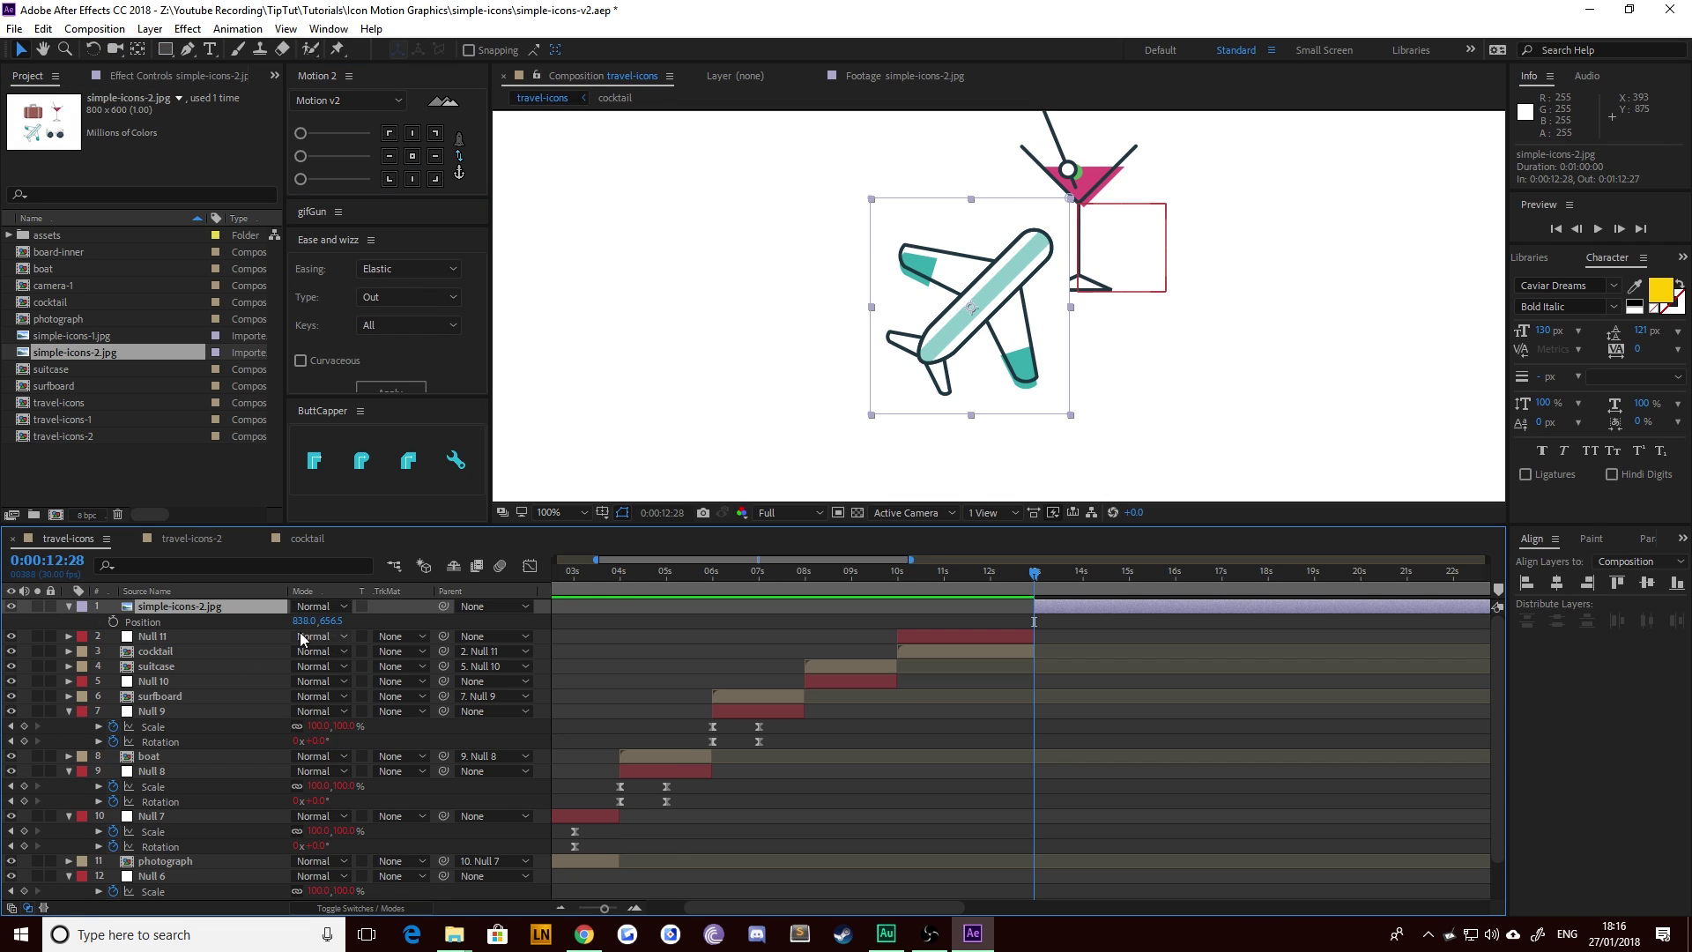
{"action": "left_click", "coordinate": [304, 621]}
{"action": "type", "text": "96"}
{"action": "key", "text": "Tab"}
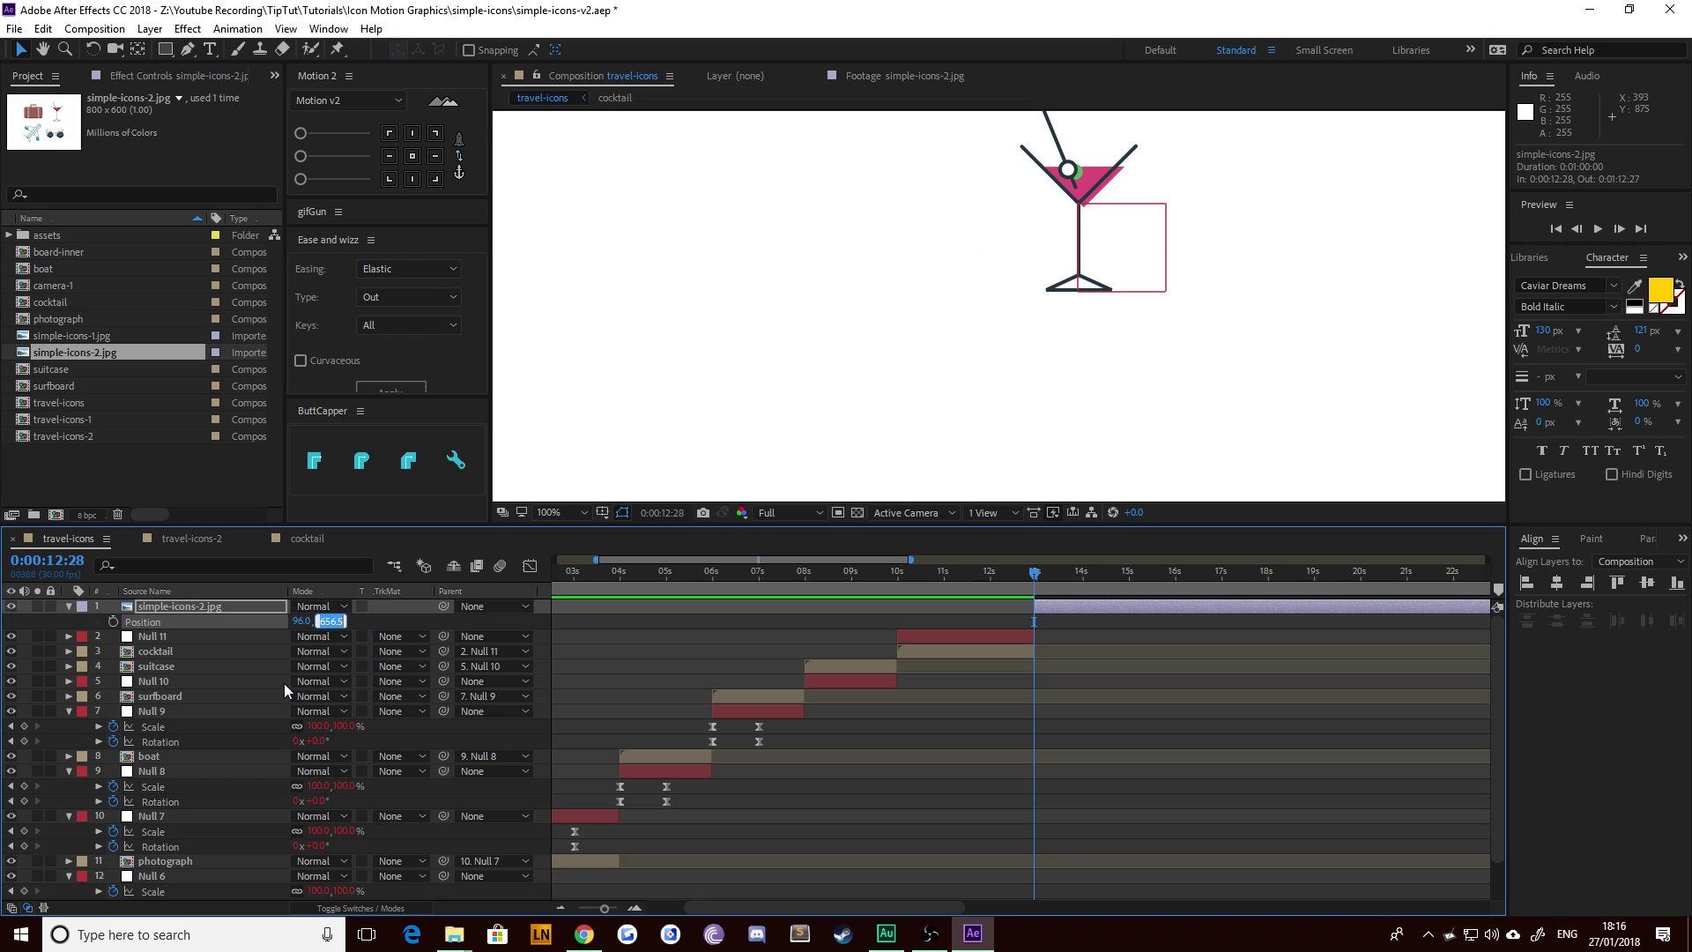
{"action": "left_click", "coordinate": [302, 620]}
{"action": "type", "text": "960"}
{"action": "key", "text": "Tab"}
{"action": "type", "text": "540"}
{"action": "key", "text": "Return"}
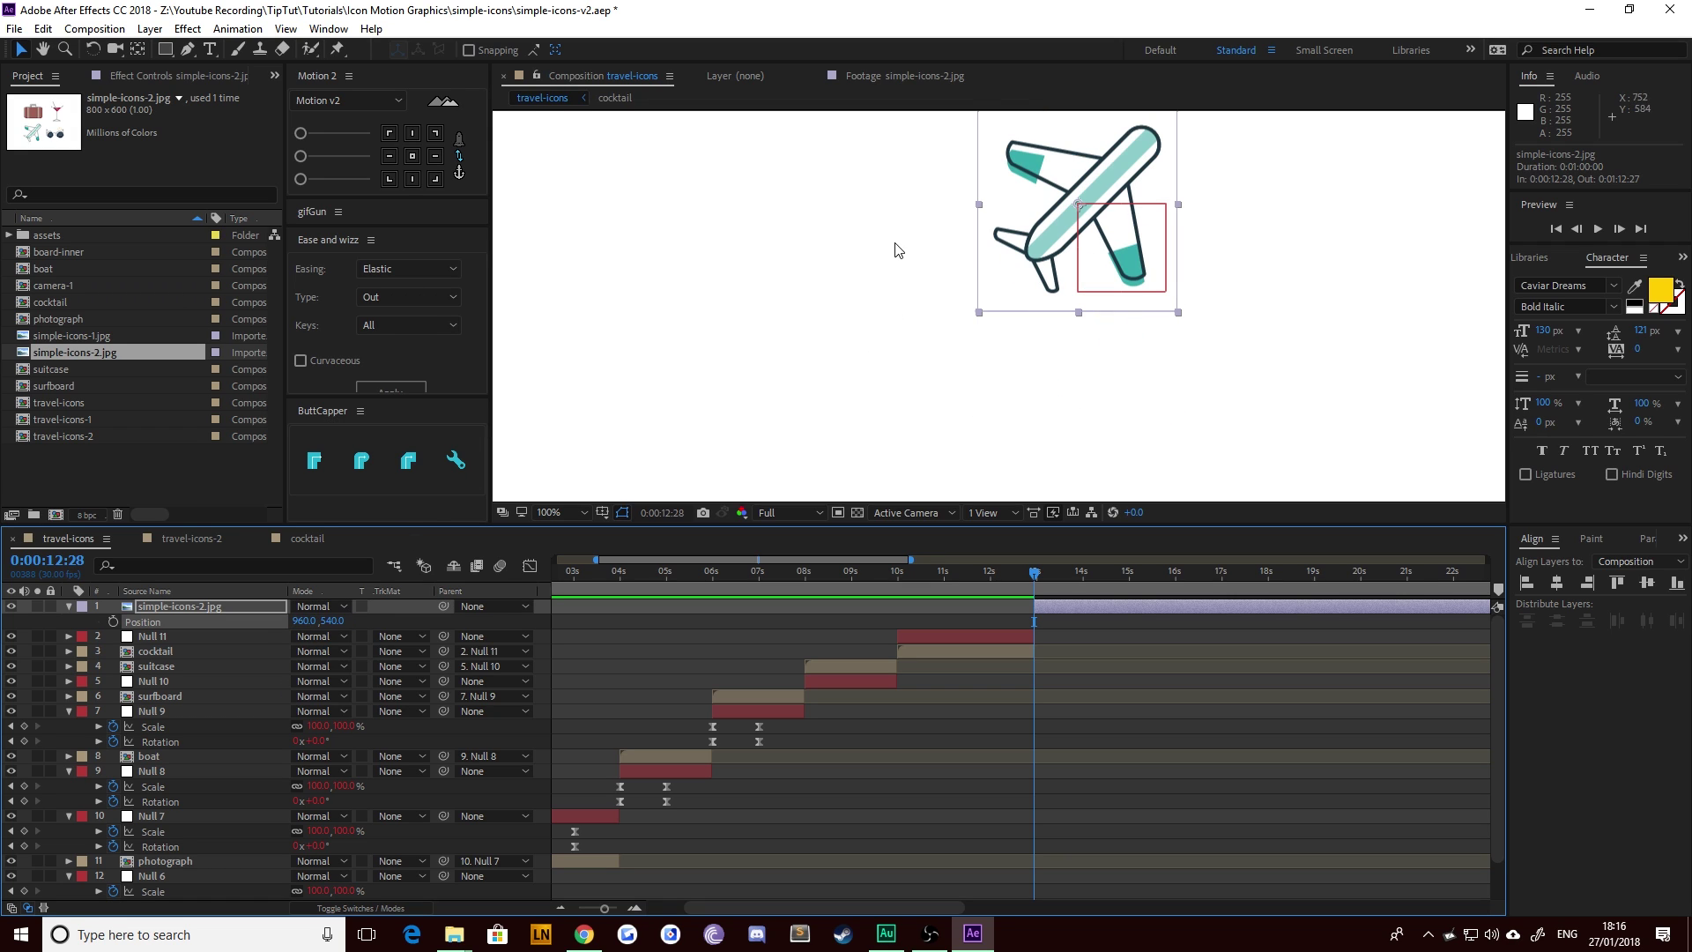
Step: Set the rotation of the simple-icons-2.jpg layer to -45° so the plane stands upright
{"action": "left_click", "coordinate": [864, 239]}
{"action": "key", "text": "space"}
{"action": "left_click_drag", "start_coordinate": [861, 237], "coordinate": [820, 391]}
{"action": "key", "text": "space"}
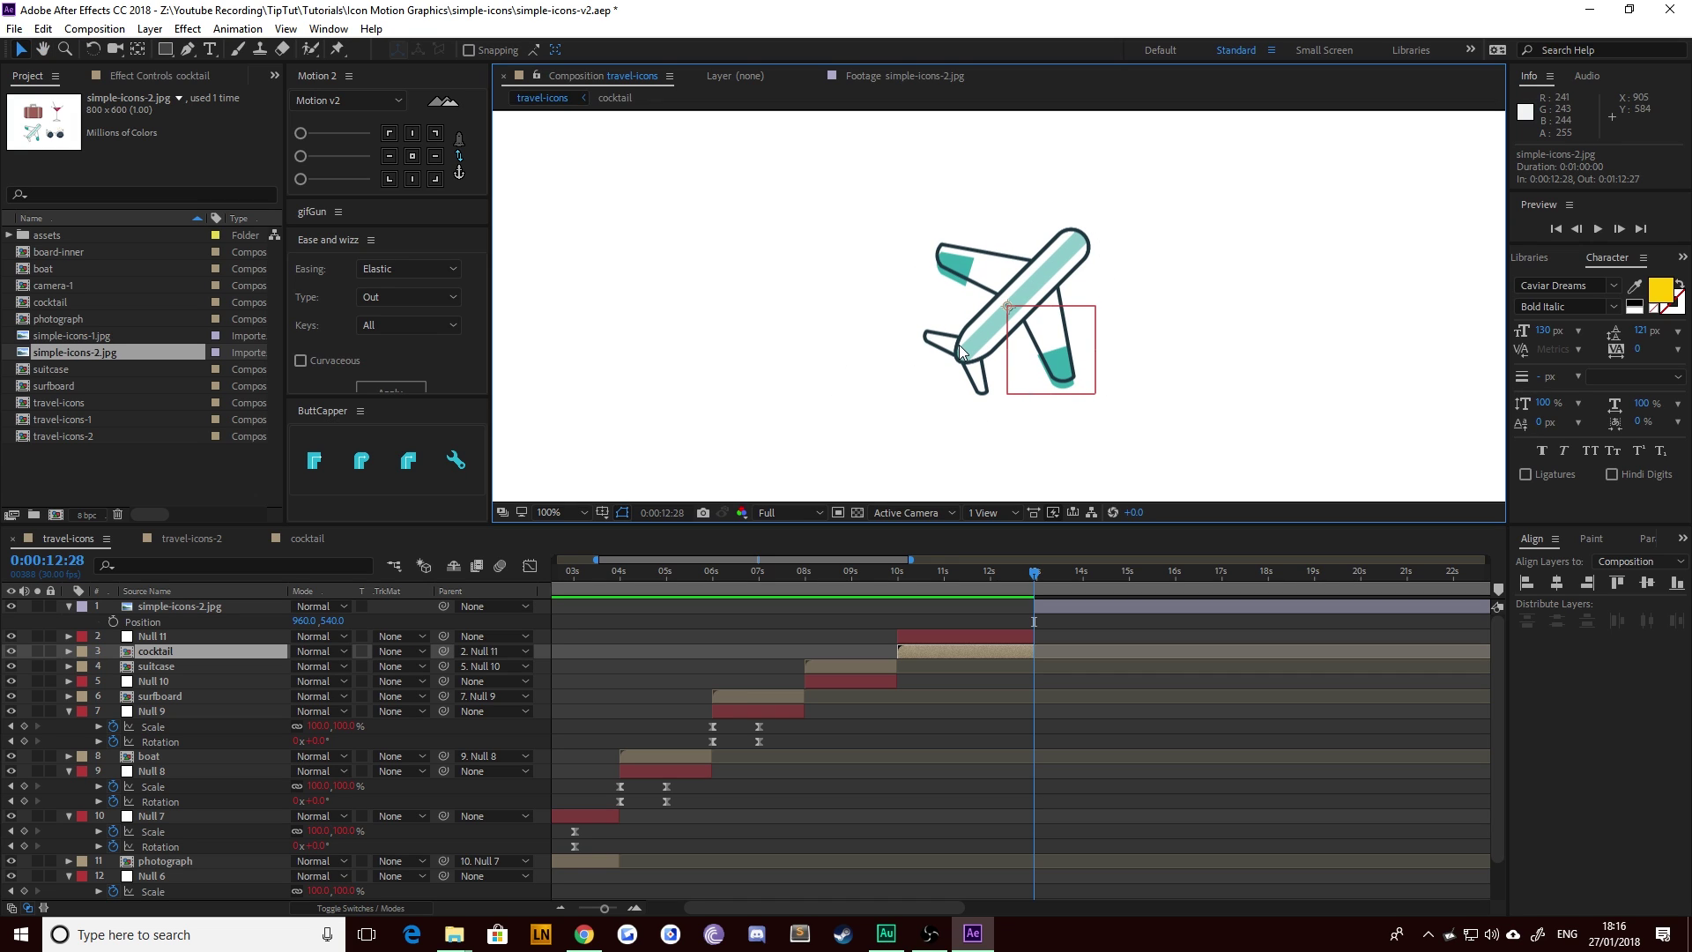
{"action": "left_click", "coordinate": [1058, 608]}
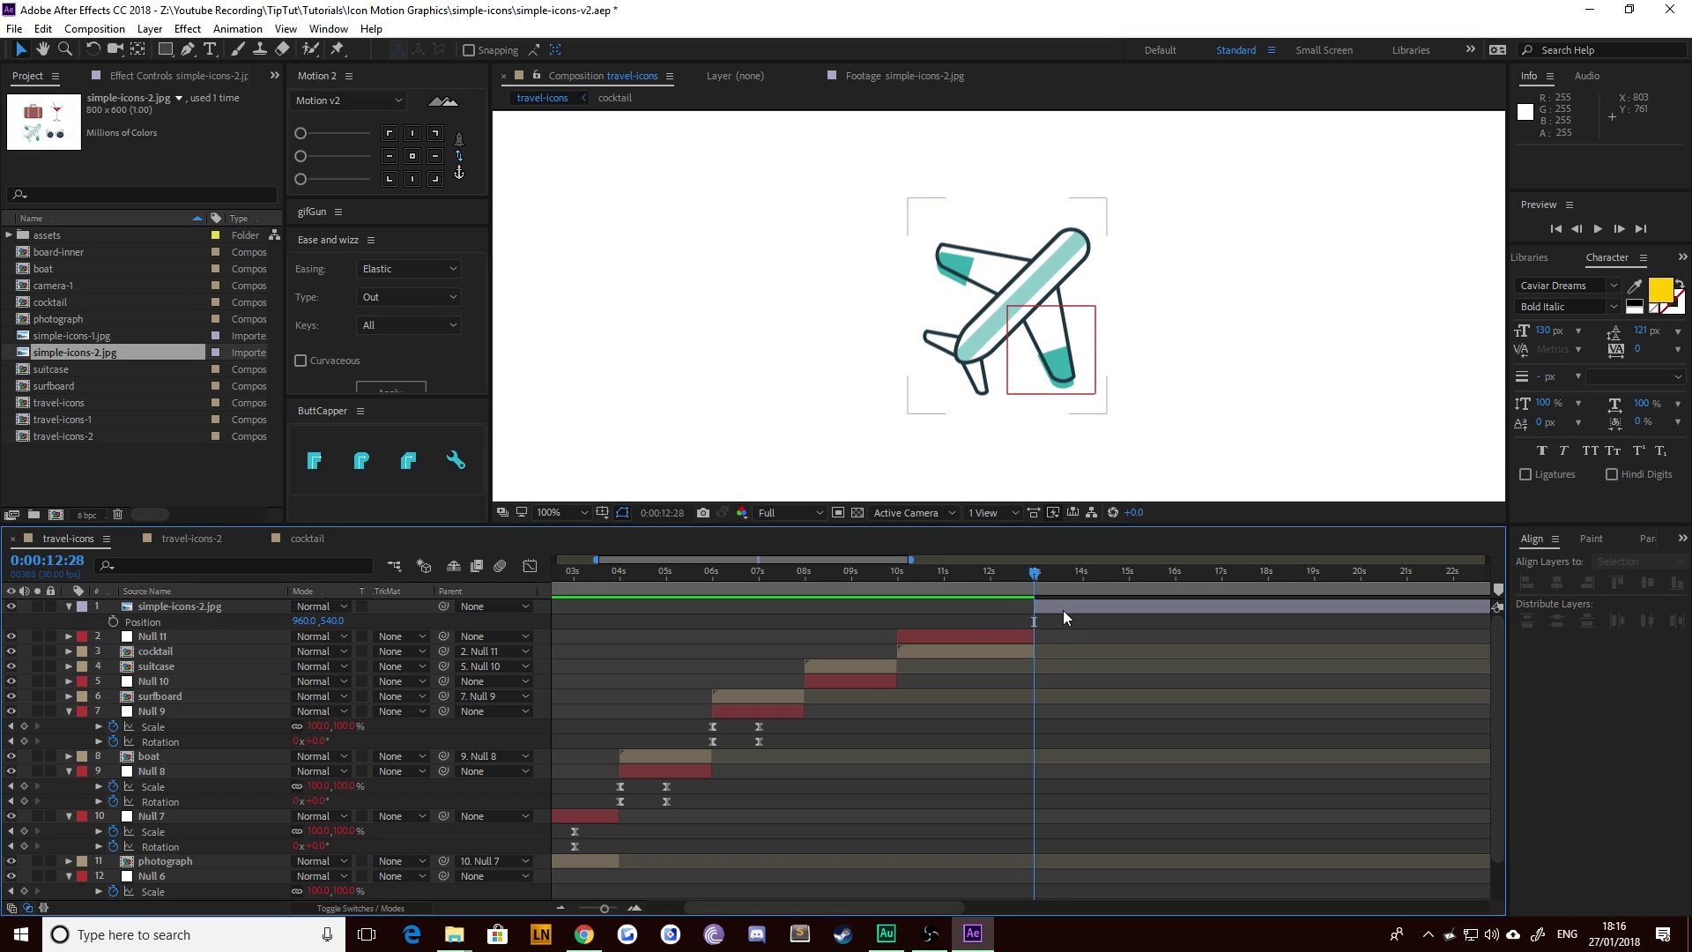
{"action": "key", "text": "period"}
{"action": "left_click_drag", "start_coordinate": [1048, 408], "coordinate": [990, 421]}
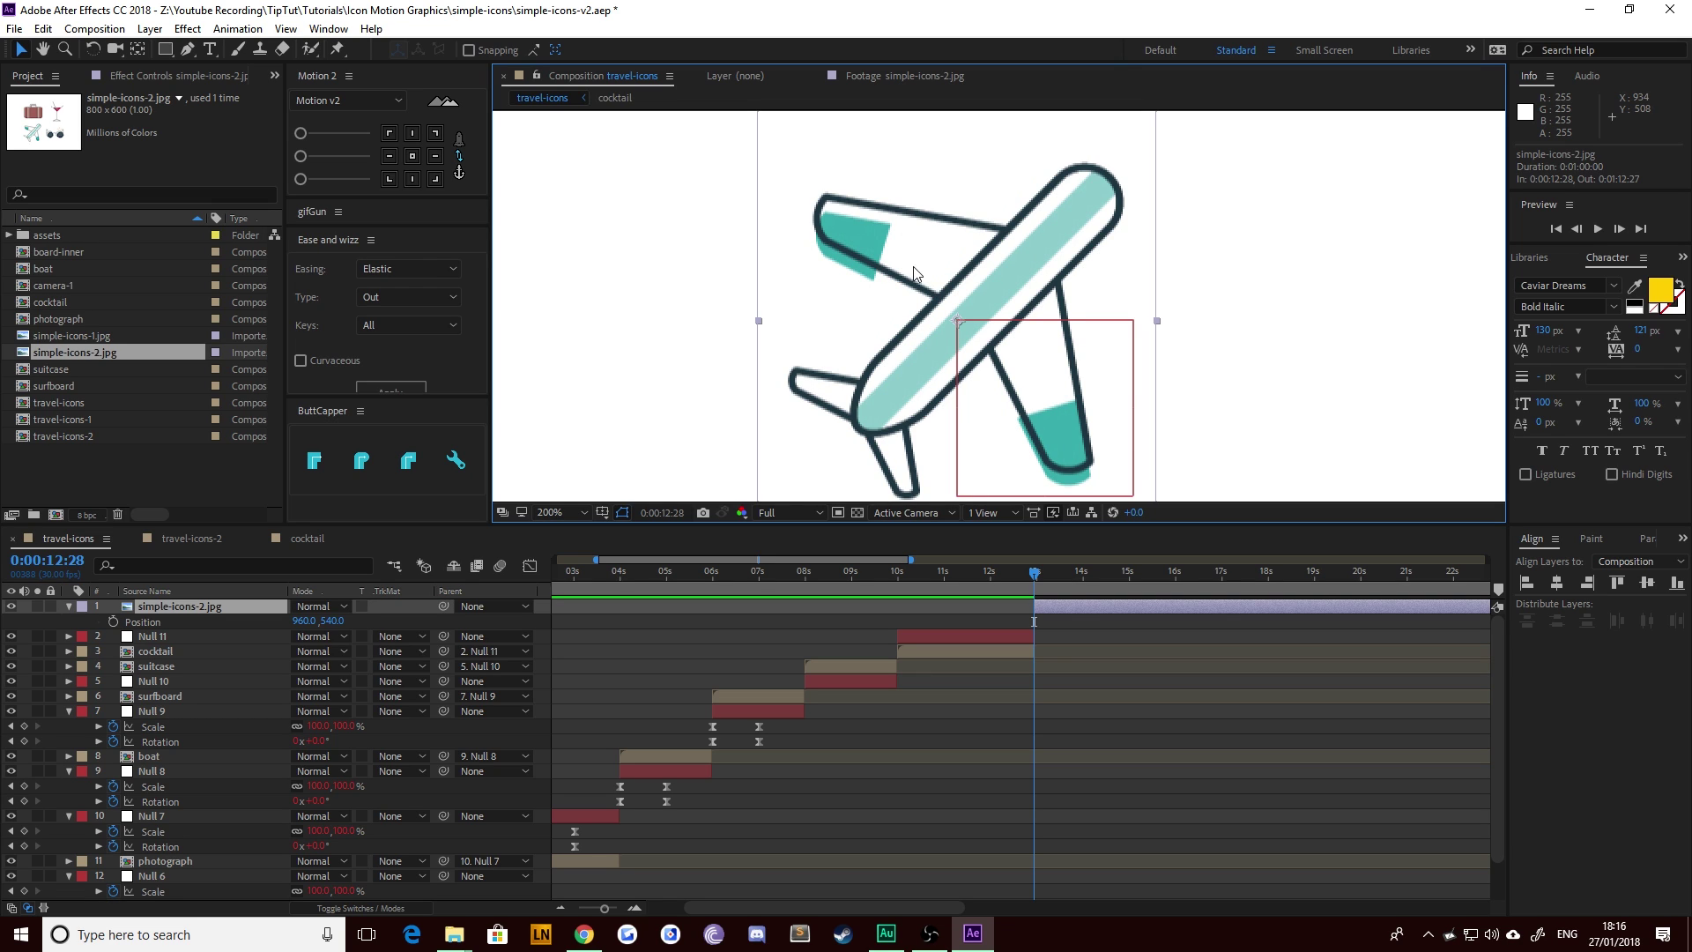
{"action": "left_click_drag", "start_coordinate": [892, 365], "coordinate": [896, 344]}
{"action": "key", "text": "v"}
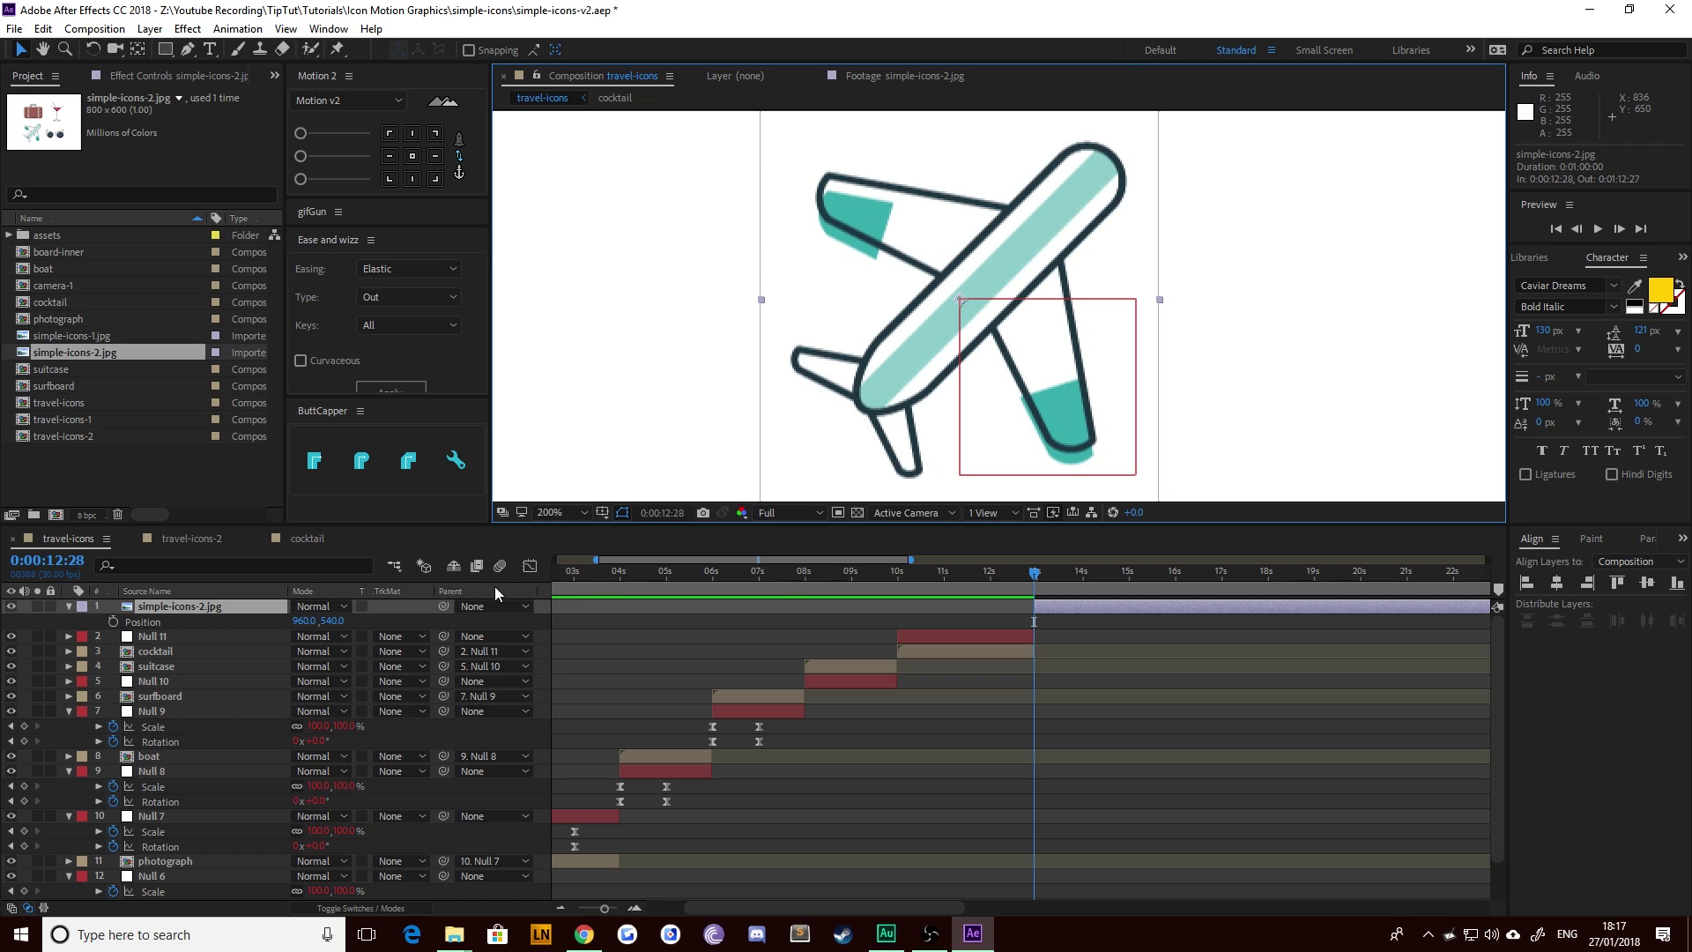
{"action": "key", "text": "r"}
{"action": "left_click", "coordinate": [312, 622]}
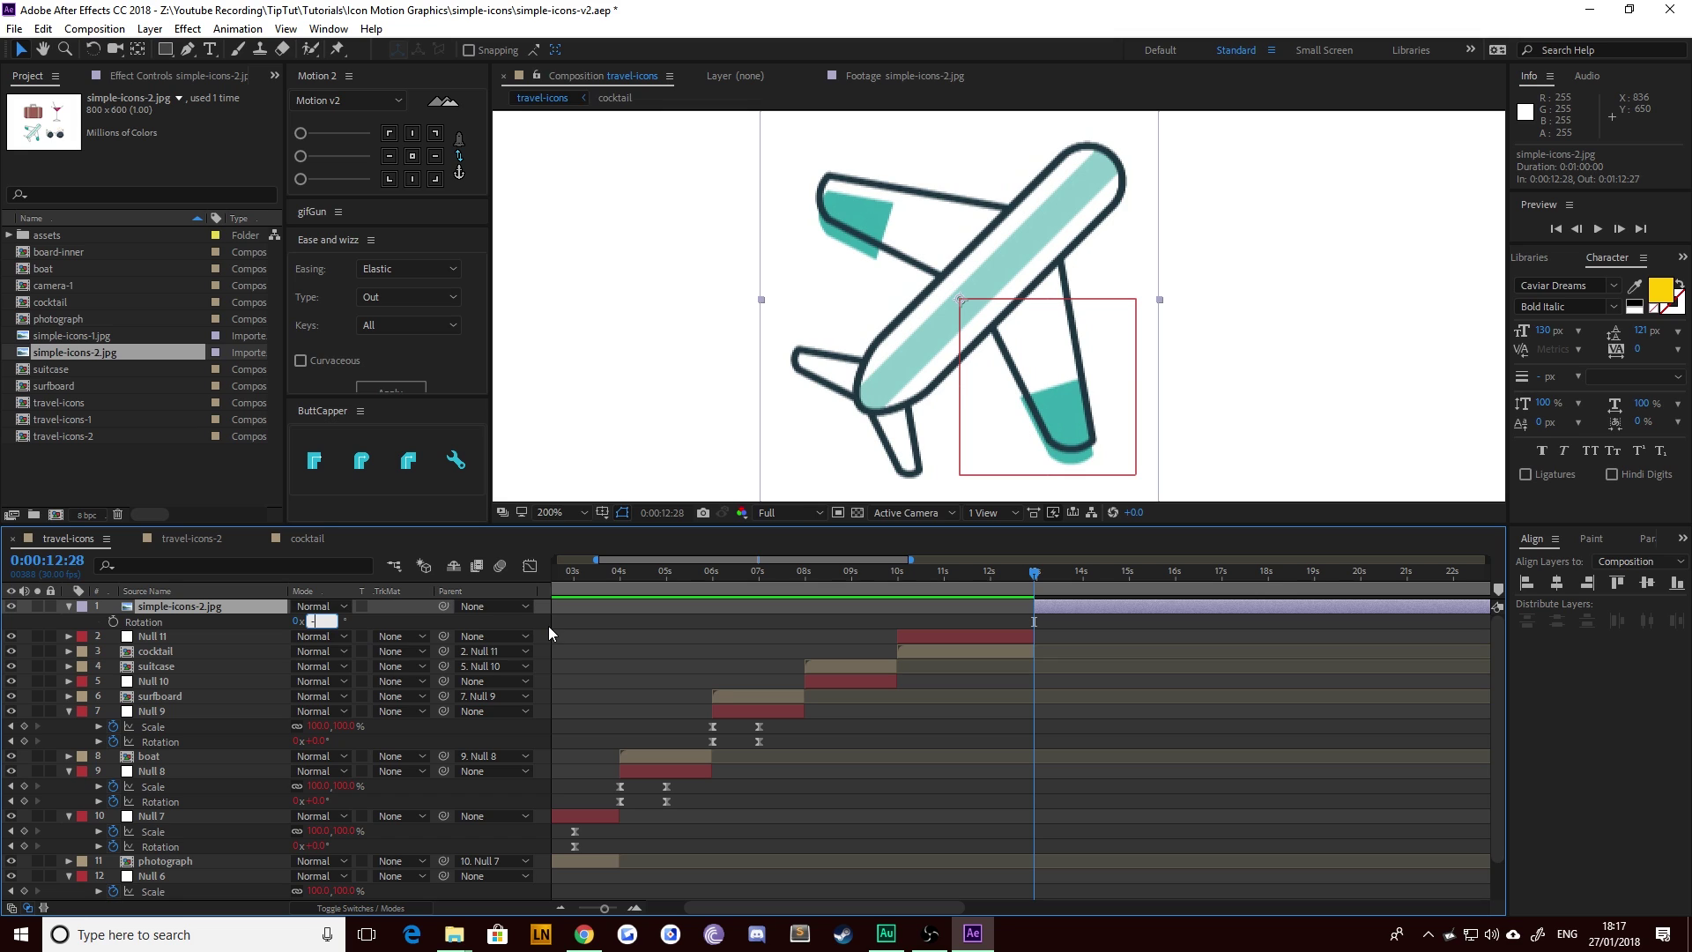
{"action": "type", "text": "45"}
{"action": "key", "text": "Return"}
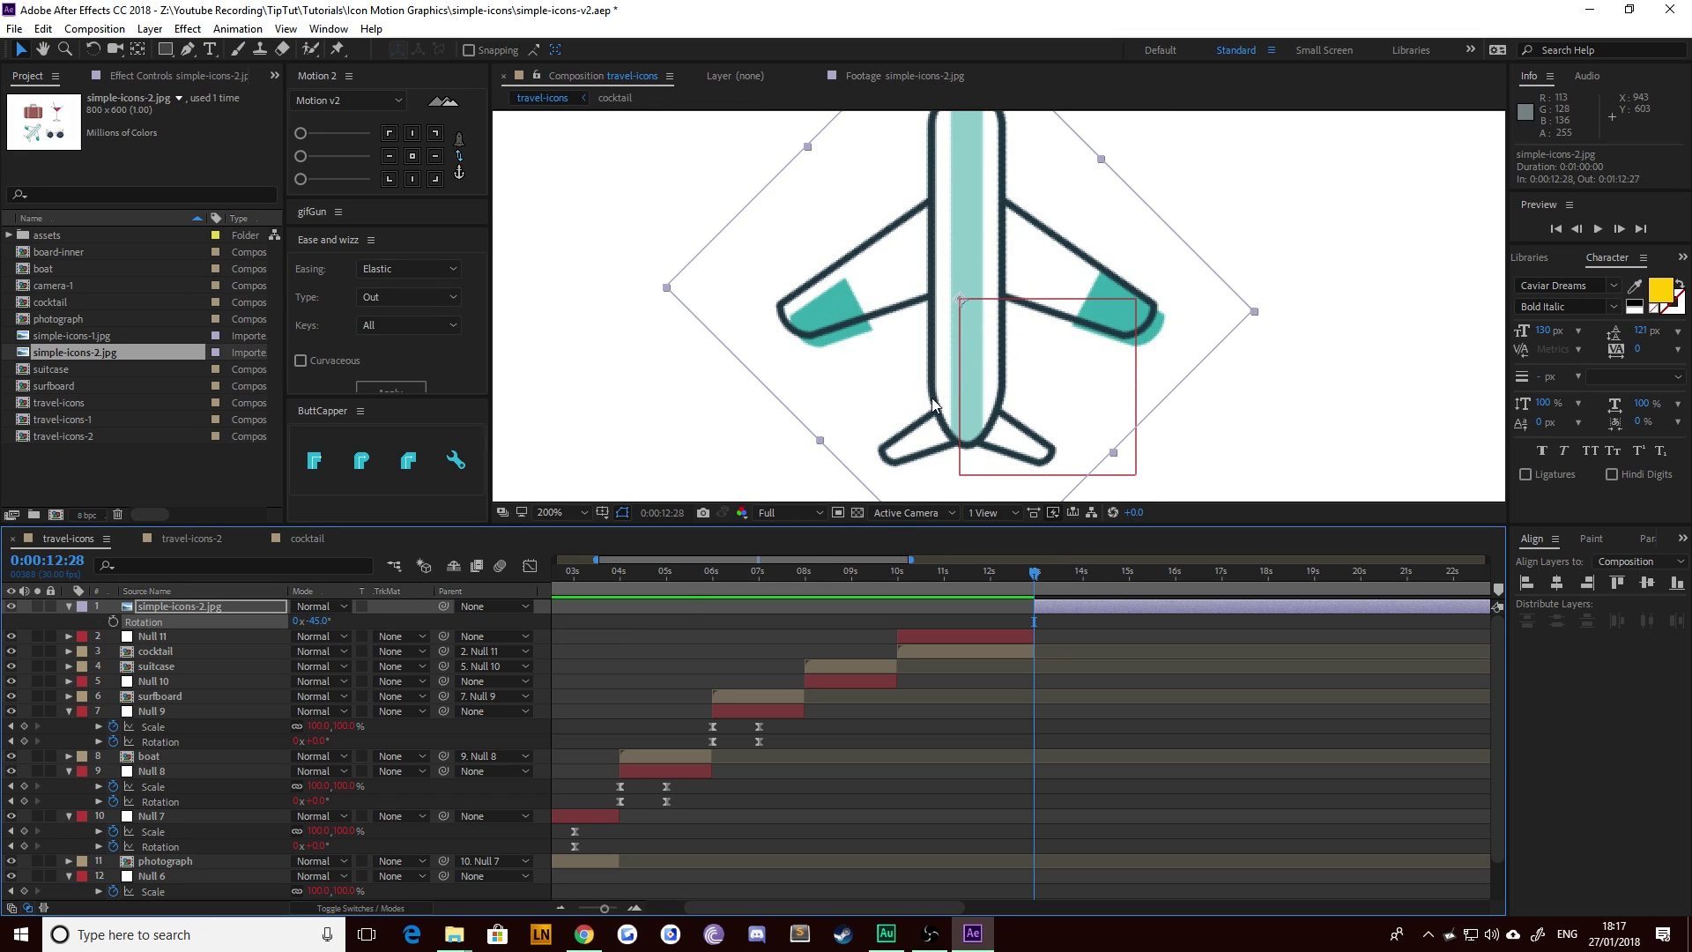
Step: Deselect all layers and set the Pen tool's stroke color to 1E3541, sampled from the plane's dark outline
{"action": "scroll", "coordinate": [779, 410], "scroll_direction": "down", "scroll_amount": 1}
{"action": "left_click", "coordinate": [775, 391]}
{"action": "scroll", "coordinate": [908, 383], "scroll_direction": "up", "scroll_amount": 1}
{"action": "left_click_drag", "start_coordinate": [894, 331], "coordinate": [889, 411]}
{"action": "left_click", "coordinate": [1051, 623]}
{"action": "left_click", "coordinate": [1051, 622]}
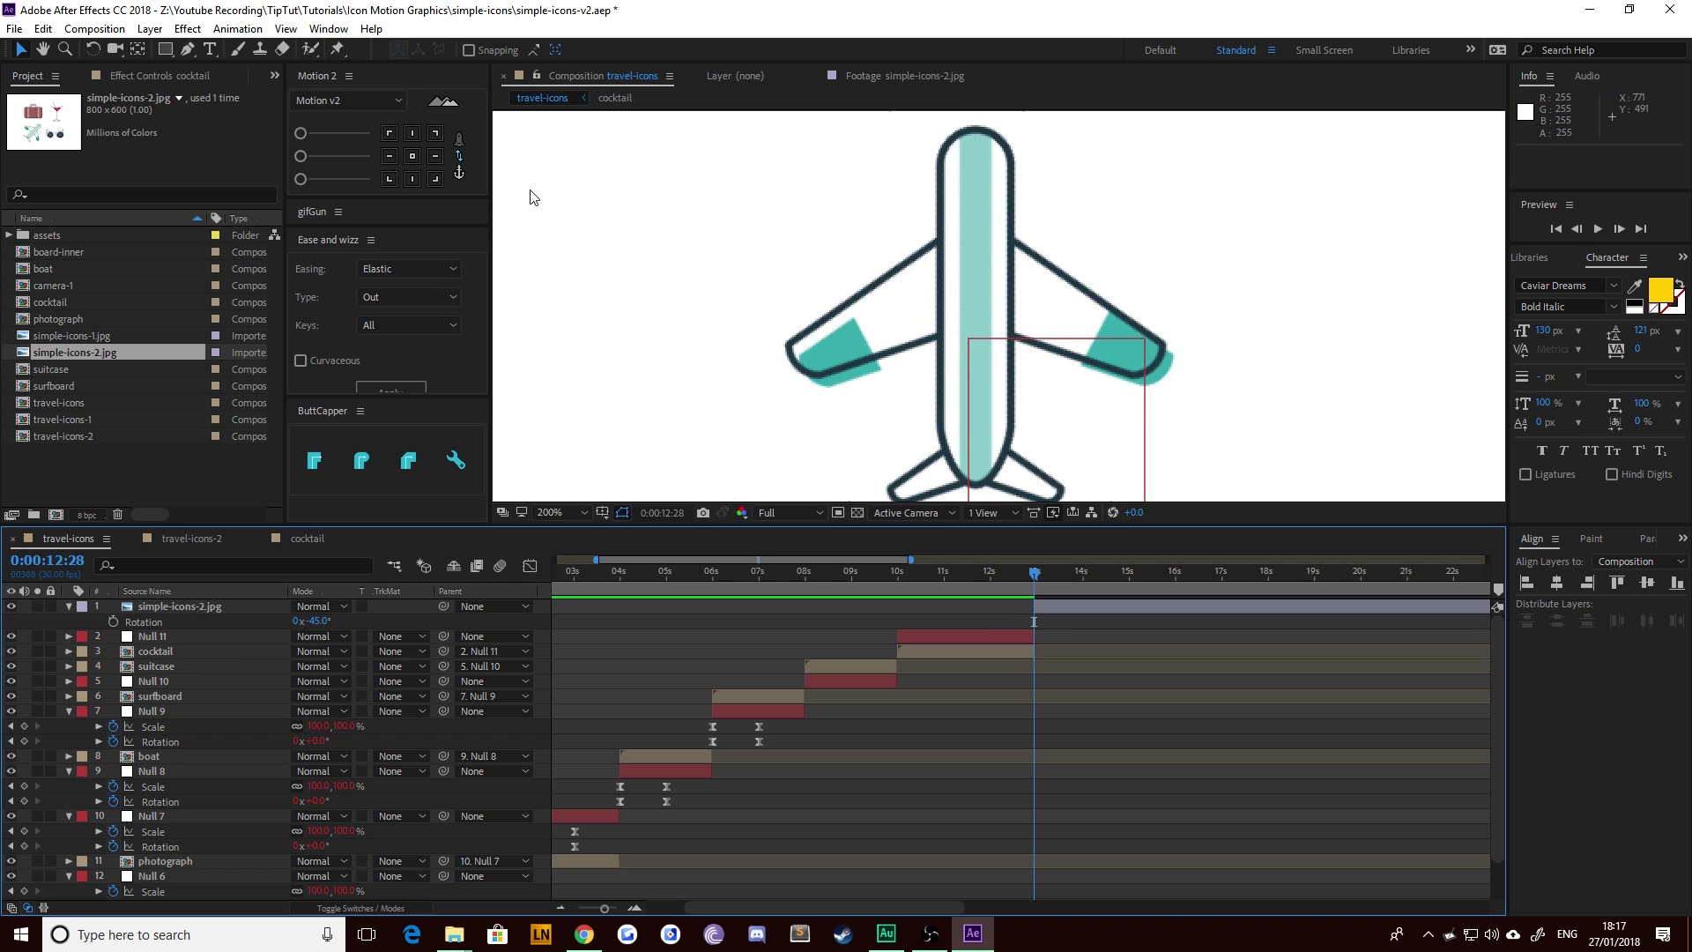
{"action": "left_click", "coordinate": [188, 49]}
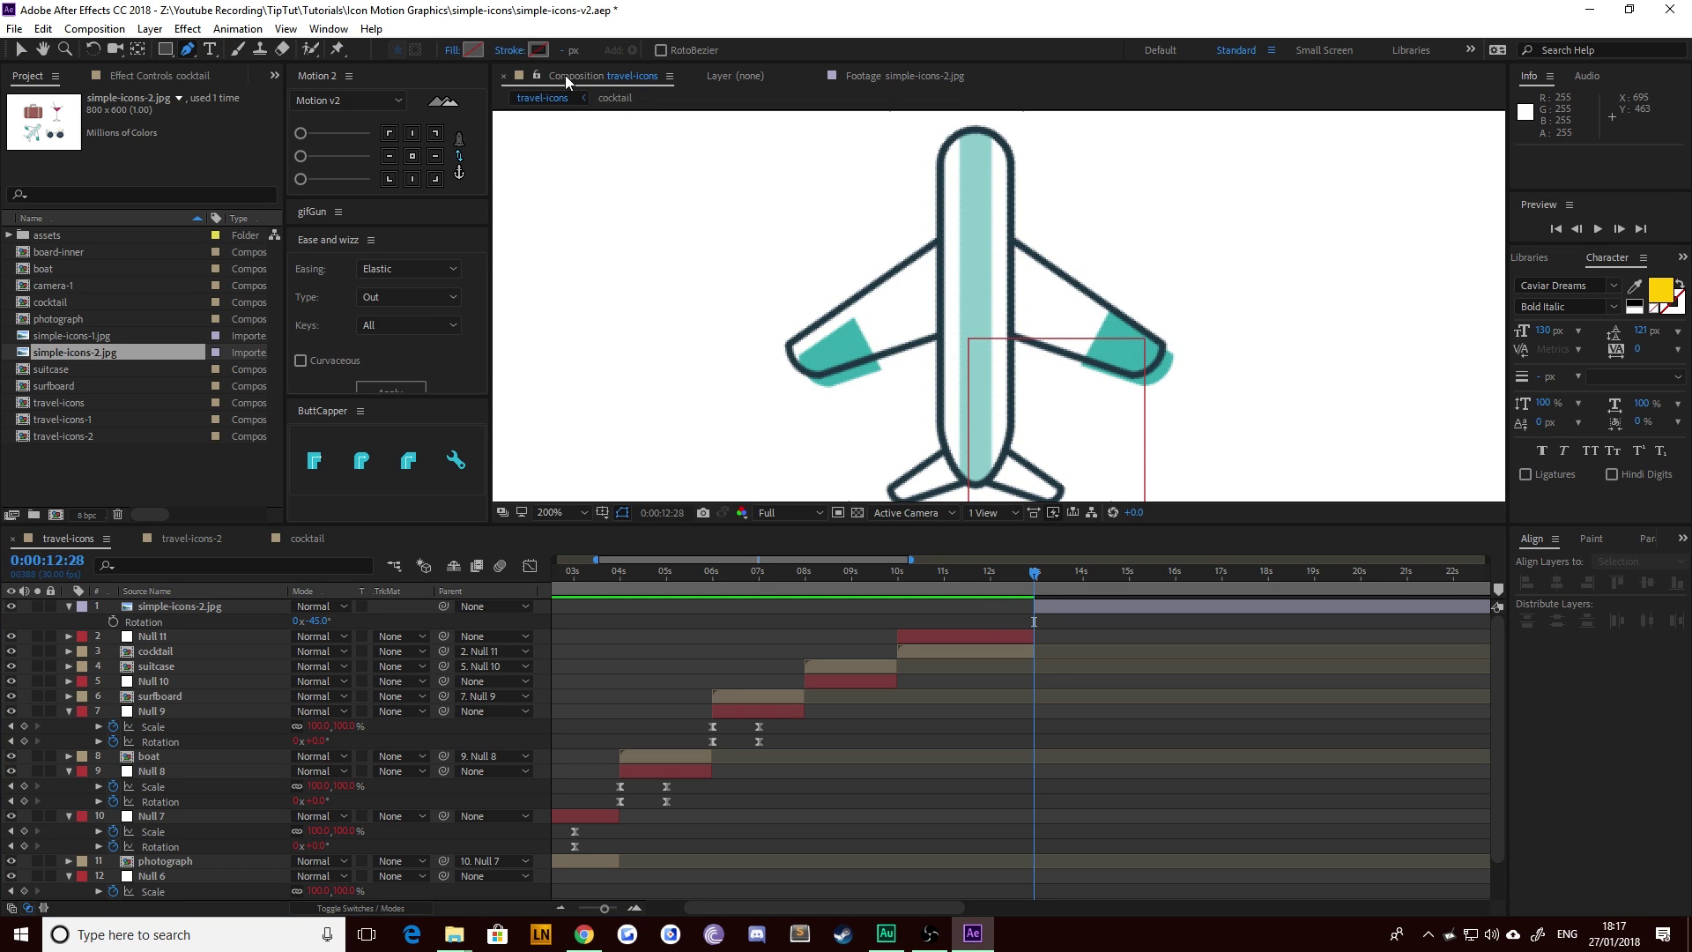
{"action": "left_click", "coordinate": [474, 51]}
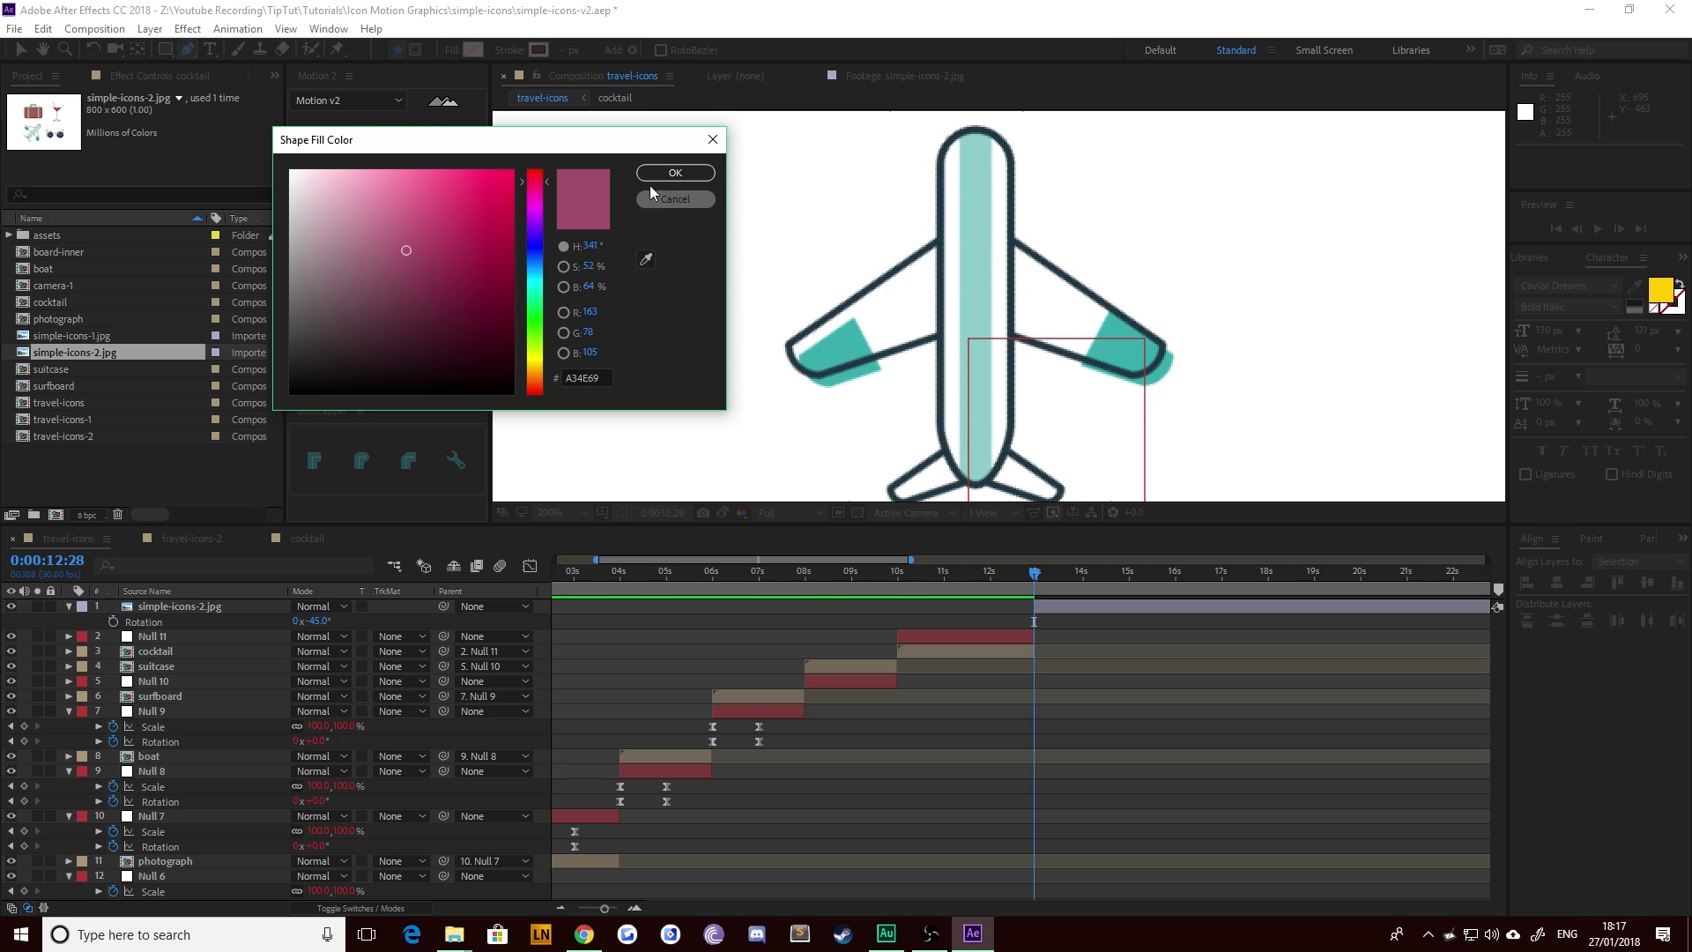
{"action": "left_click", "coordinate": [667, 200]}
{"action": "left_click", "coordinate": [537, 50]}
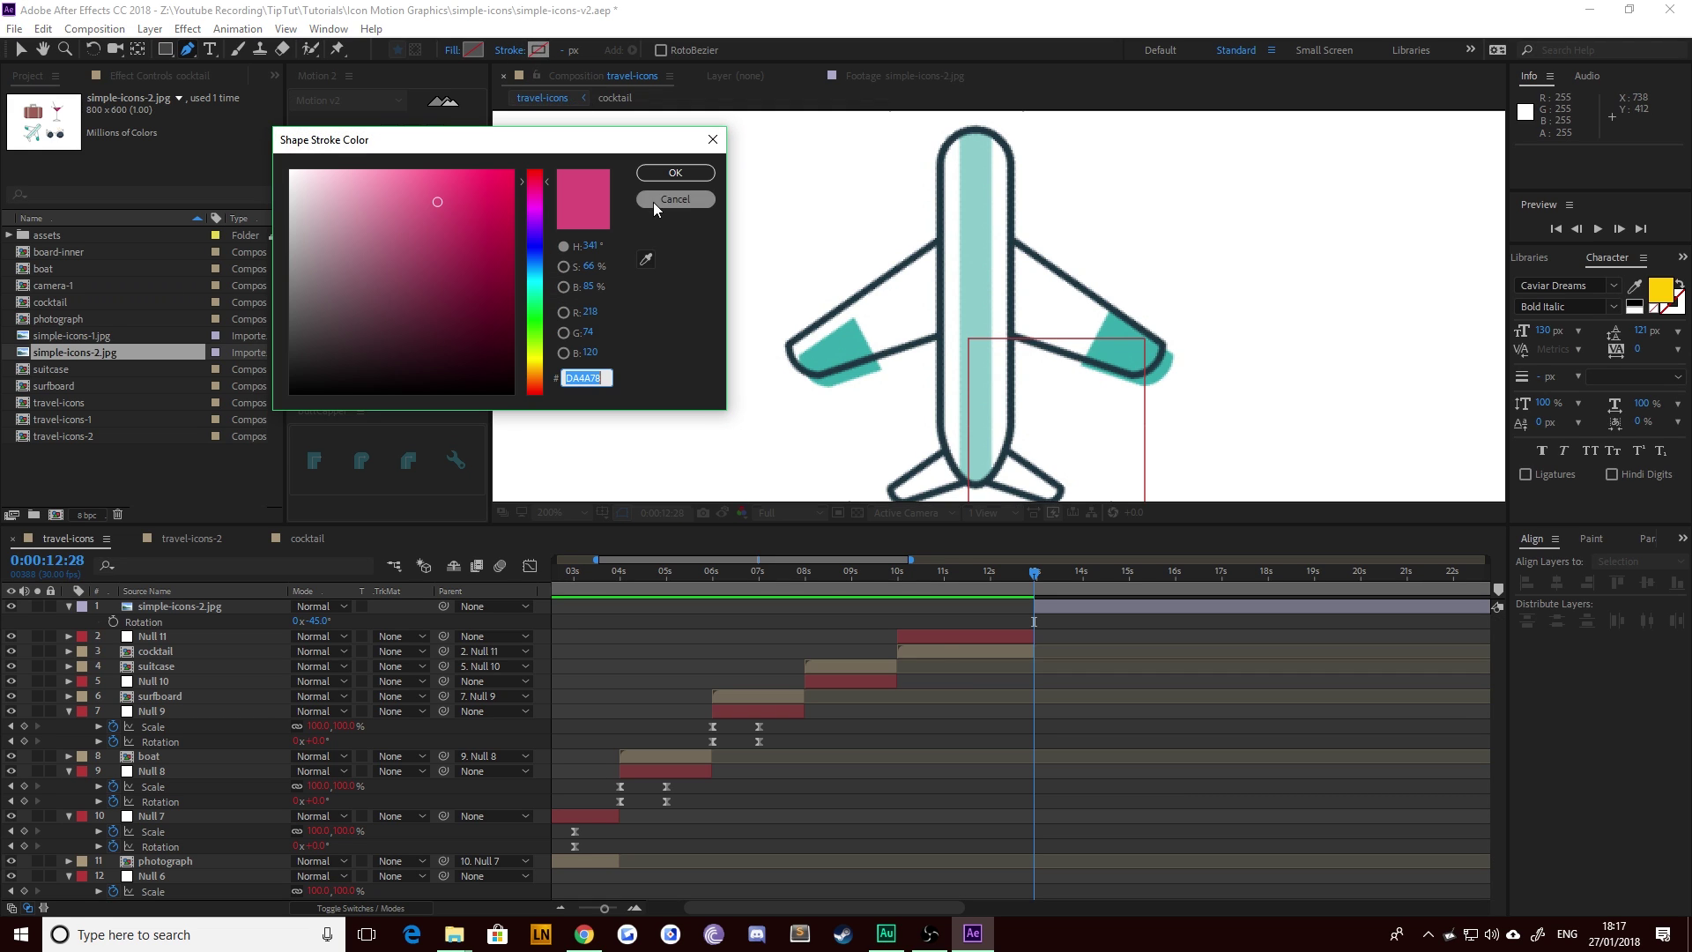
{"action": "left_click", "coordinate": [646, 260]}
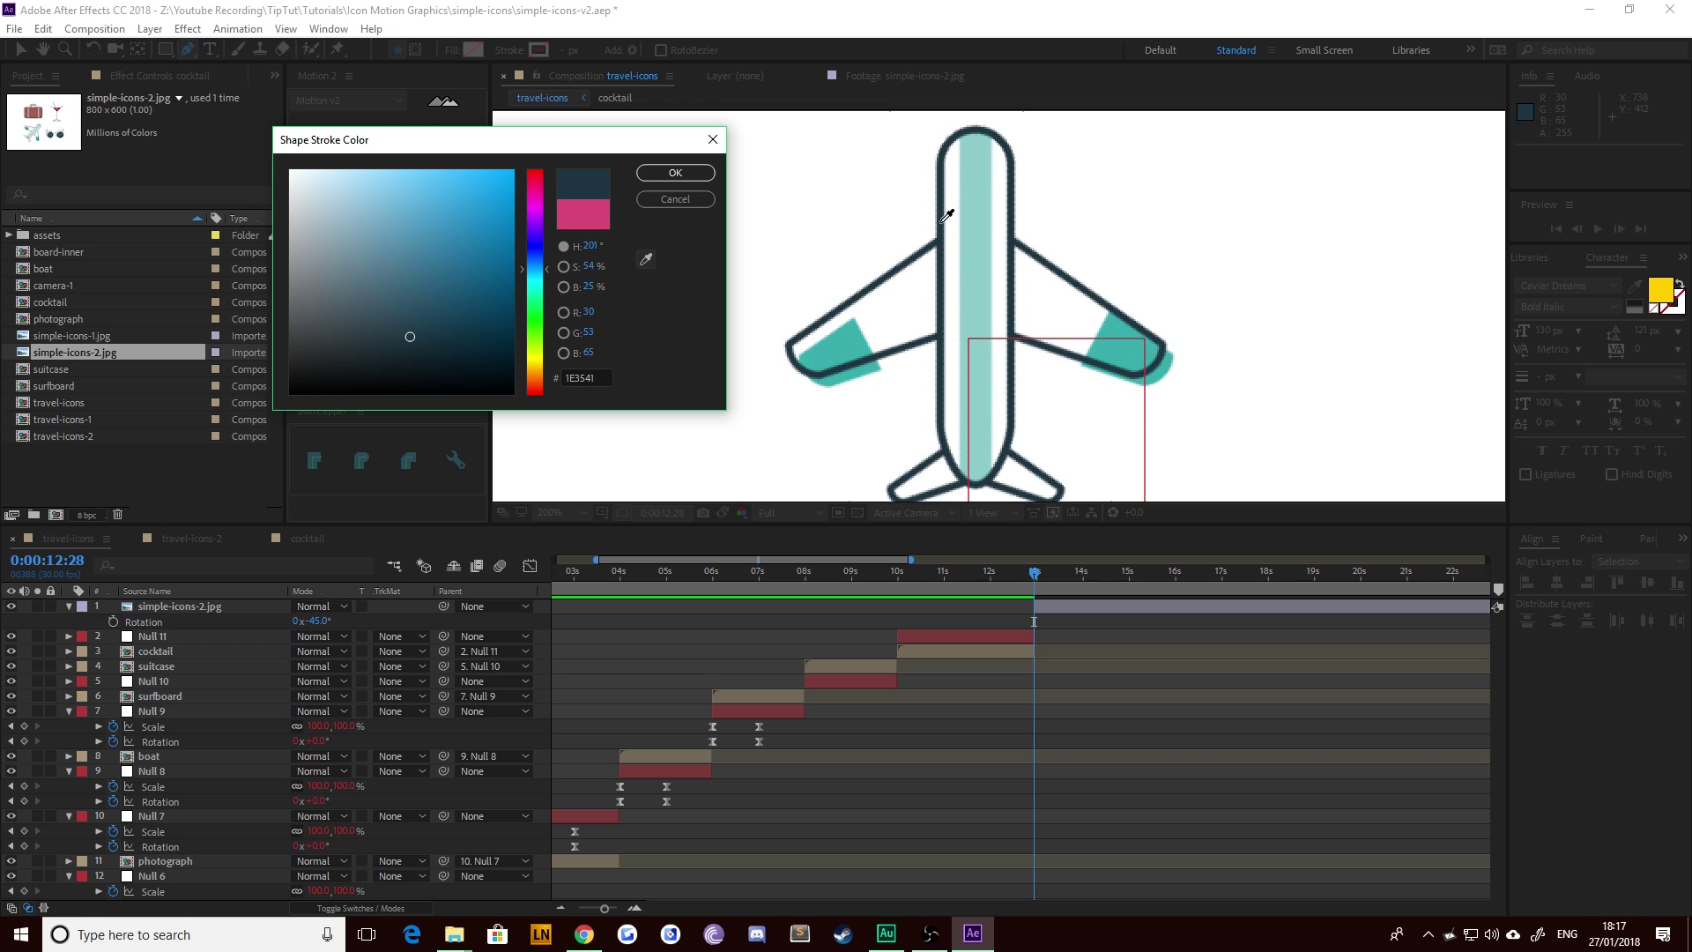
{"action": "left_click", "coordinate": [945, 217]}
{"action": "left_click", "coordinate": [675, 173]}
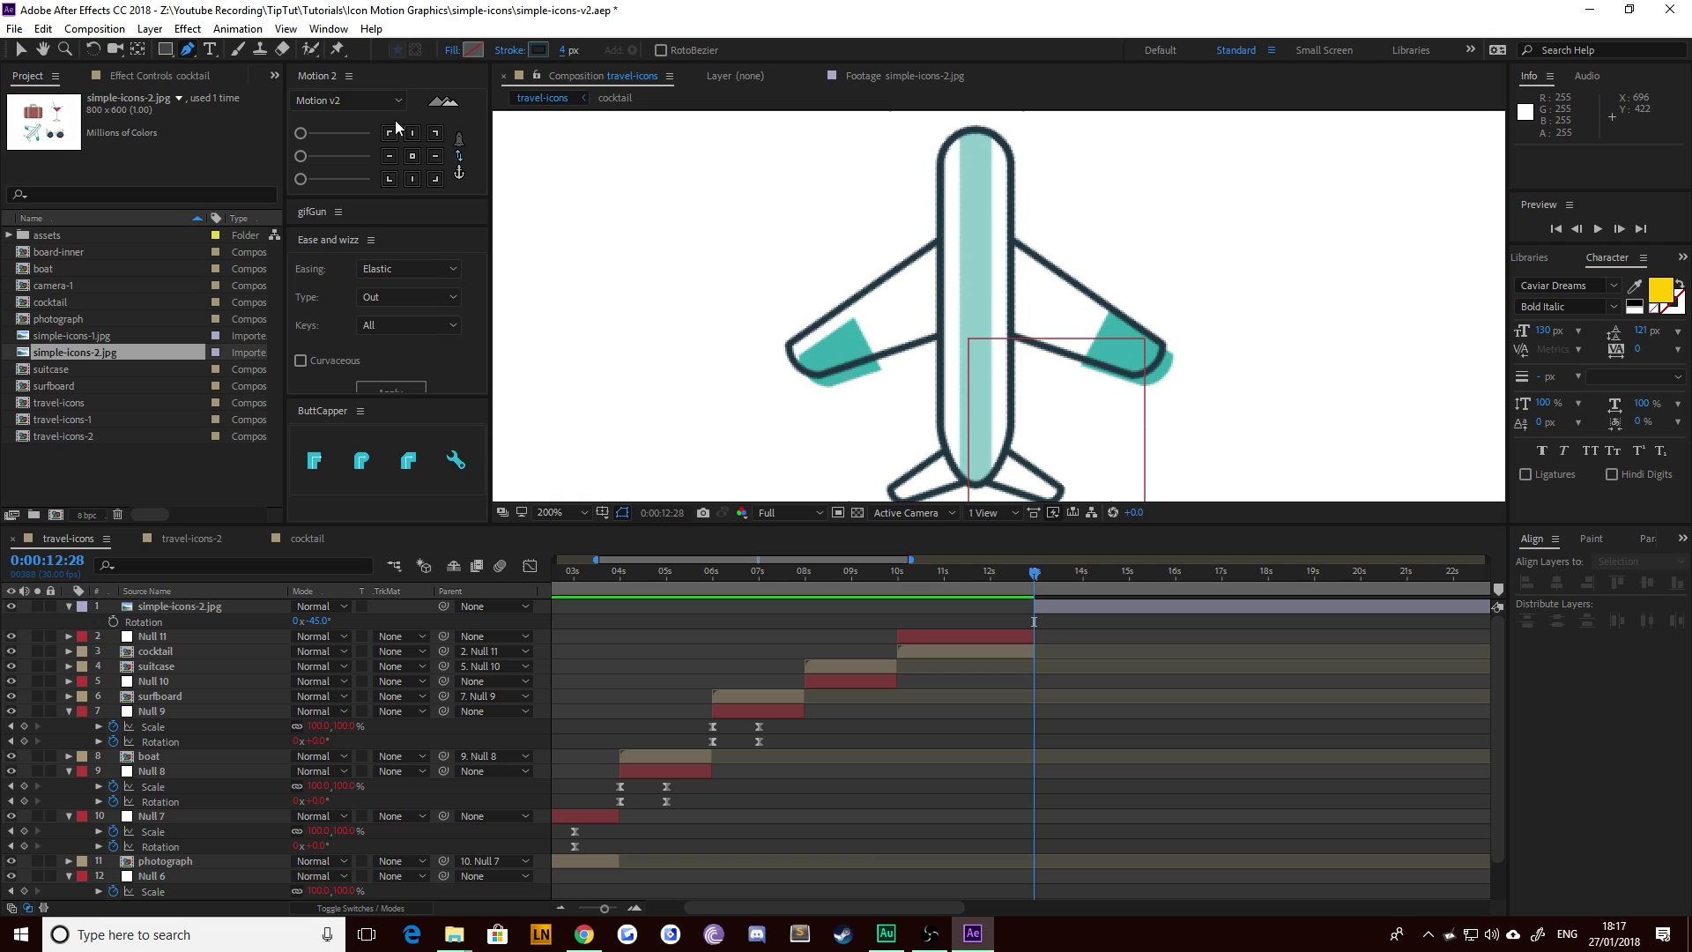
Step: Draw a curved path from the left side of the plane's fuselage to its nose tip and set the stroke width to 4 px
{"action": "scroll", "coordinate": [864, 282], "scroll_direction": "up", "scroll_amount": 4}
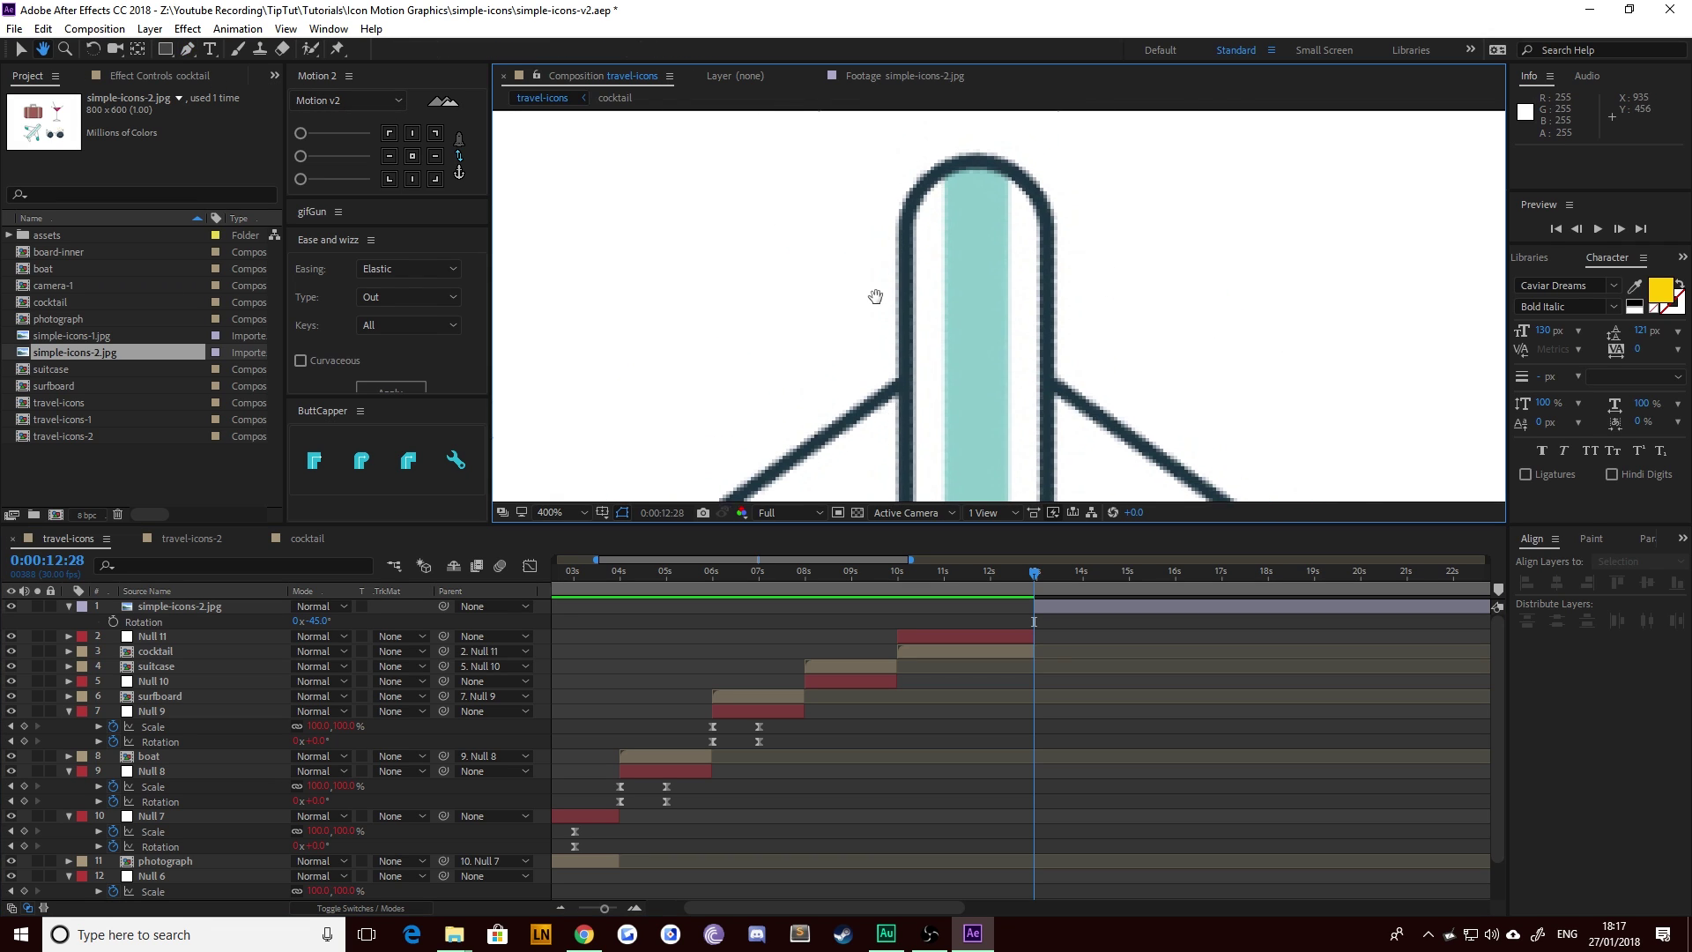
{"action": "left_click_drag", "start_coordinate": [863, 272], "coordinate": [881, 327]}
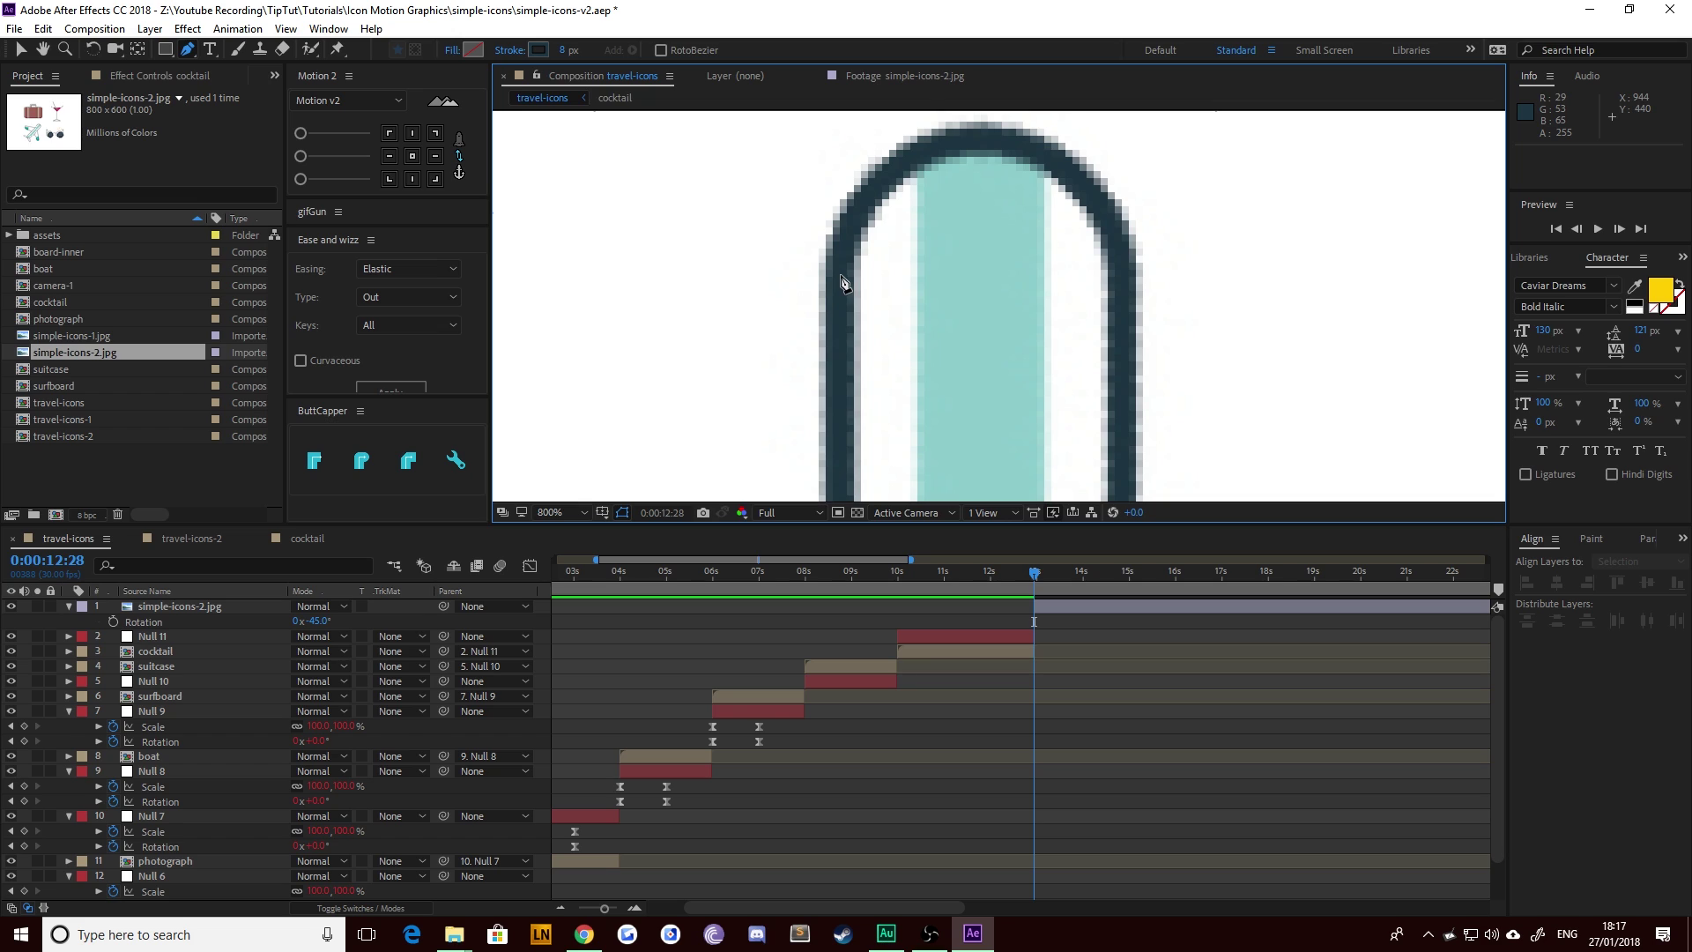
{"action": "left_click", "coordinate": [840, 275]}
{"action": "left_click", "coordinate": [981, 141]}
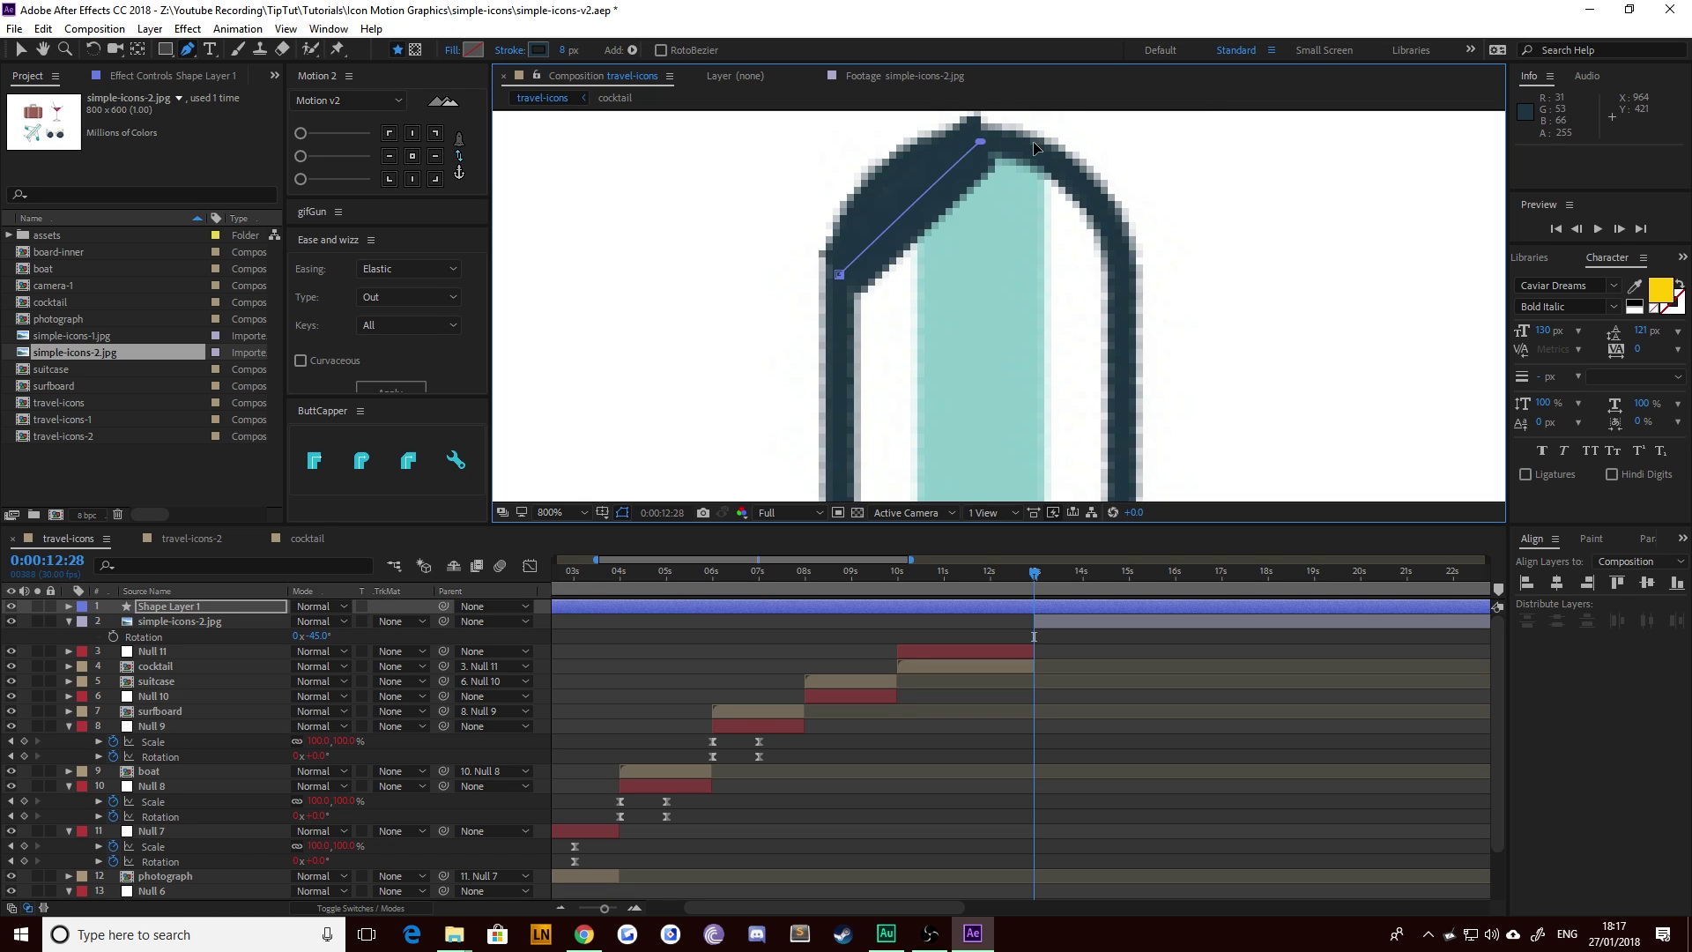
{"action": "mouse_move", "coordinate": [1036, 147]}
{"action": "left_mouse_down"}
{"action": "mouse_move", "coordinate": [1116, 151]}
{"action": "mouse_move", "coordinate": [1102, 155]}
{"action": "left_mouse_up"}
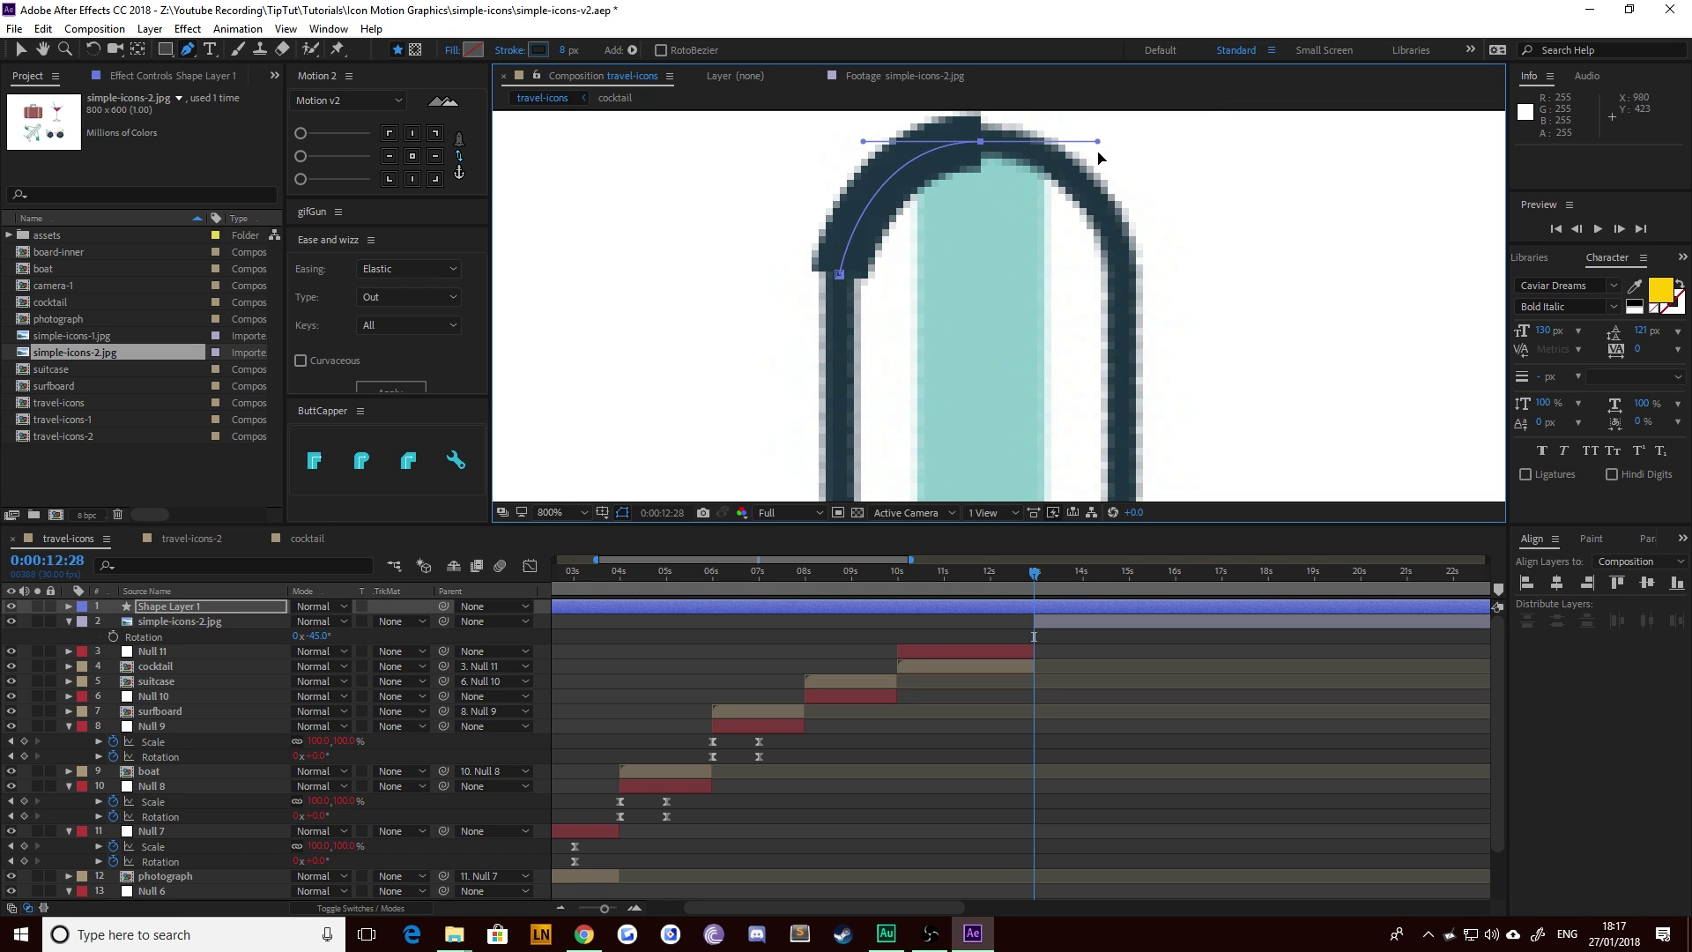
{"action": "left_click", "coordinate": [567, 51]}
{"action": "type", "text": "4"}
{"action": "key", "text": "Return"}
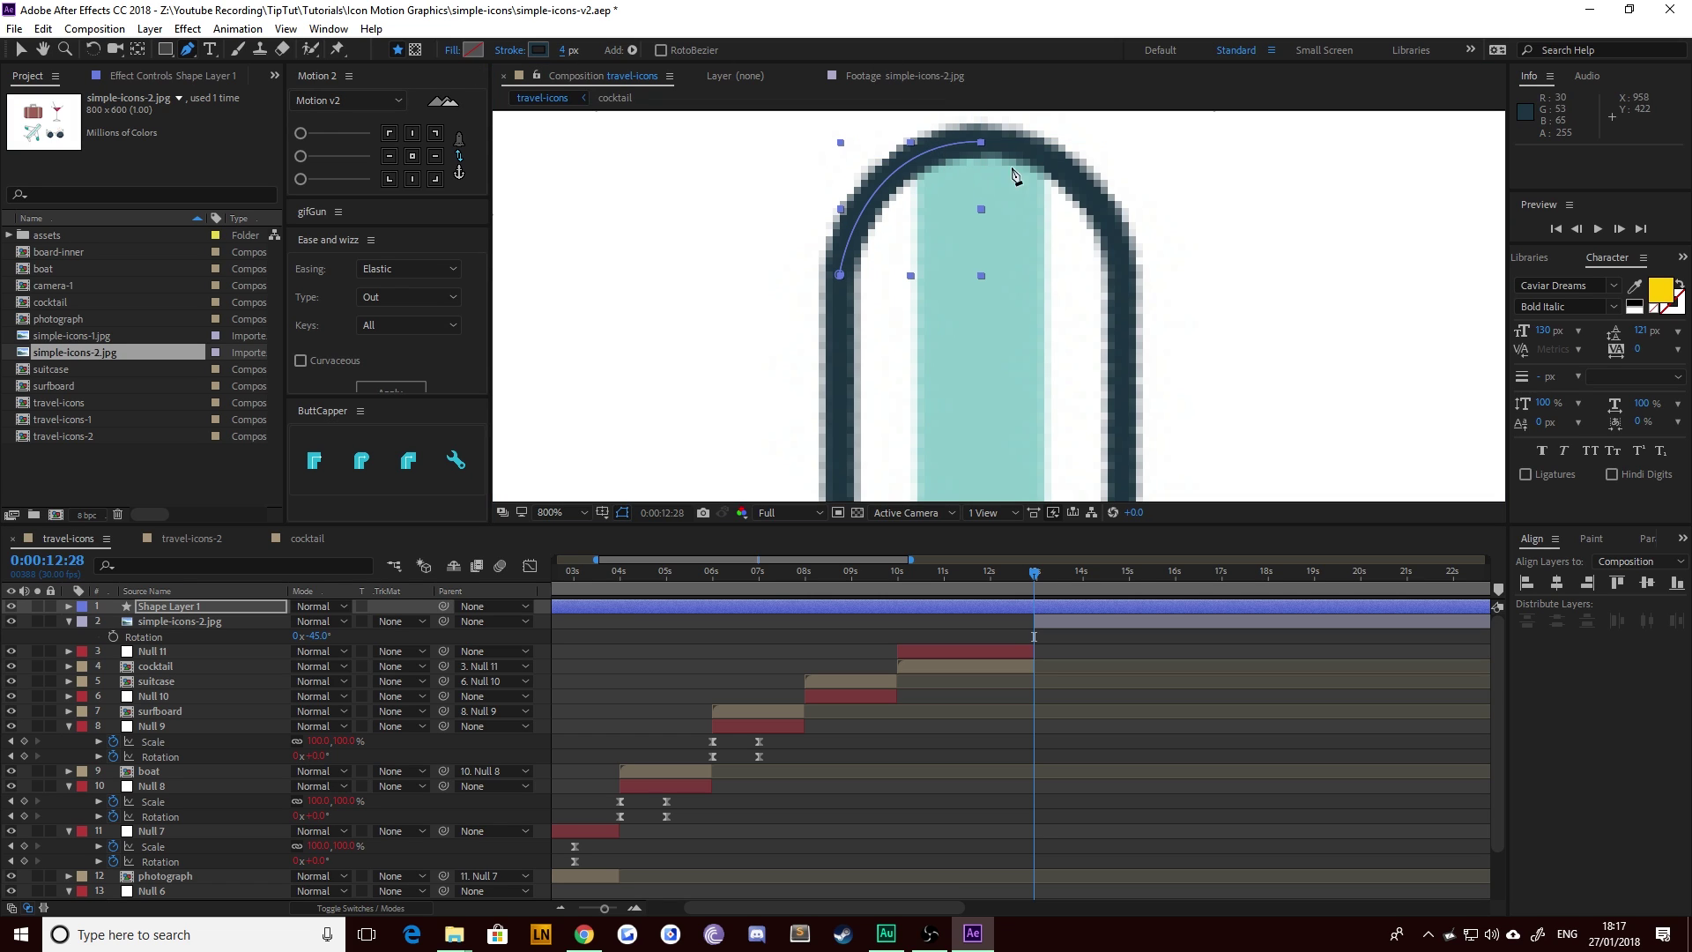
Step: Continue the fuselage path from the nose tip with a curve down to the fuselage's right side
{"action": "left_click", "coordinate": [982, 145]}
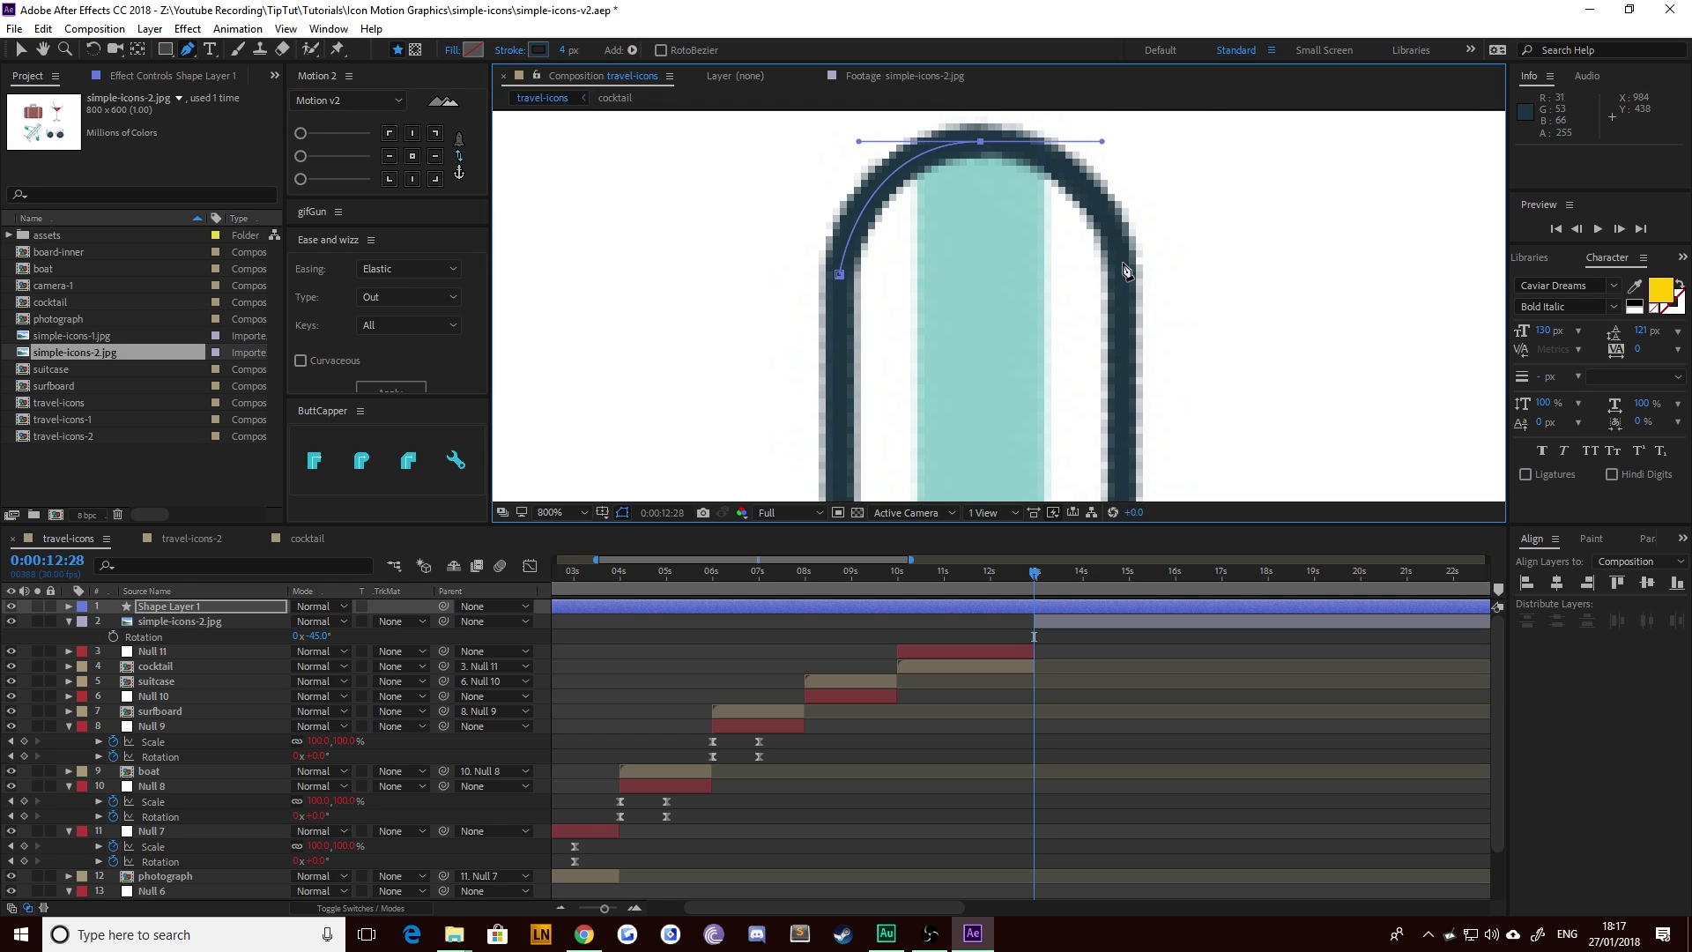
{"action": "left_click_drag", "start_coordinate": [1122, 267], "coordinate": [1127, 278]}
{"action": "key", "text": "space"}
{"action": "scroll", "coordinate": [1129, 374], "scroll_direction": "down", "scroll_amount": 2}
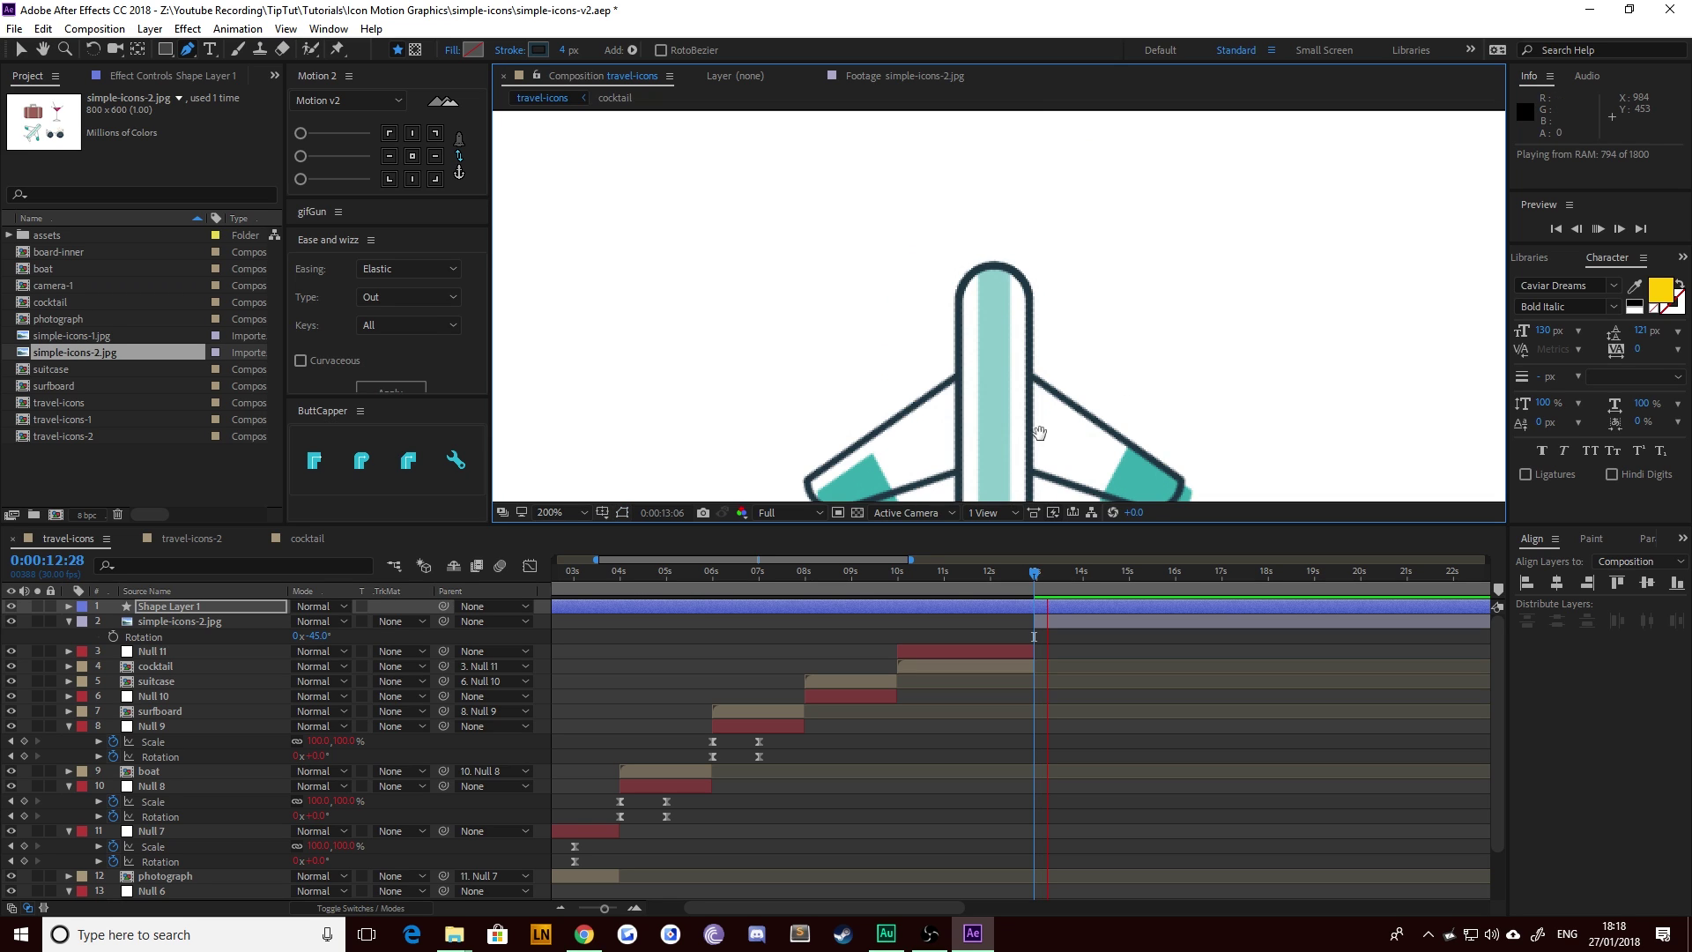
{"action": "left_click_drag", "start_coordinate": [1039, 435], "coordinate": [1040, 254]}
Step: Trim the start of Shape Layer 1 to the in point of the simple-icons-2.jpg layer at 0:00:12:28
{"action": "left_click_drag", "start_coordinate": [1034, 588], "coordinate": [1033, 589]}
{"action": "left_click", "coordinate": [1051, 624]}
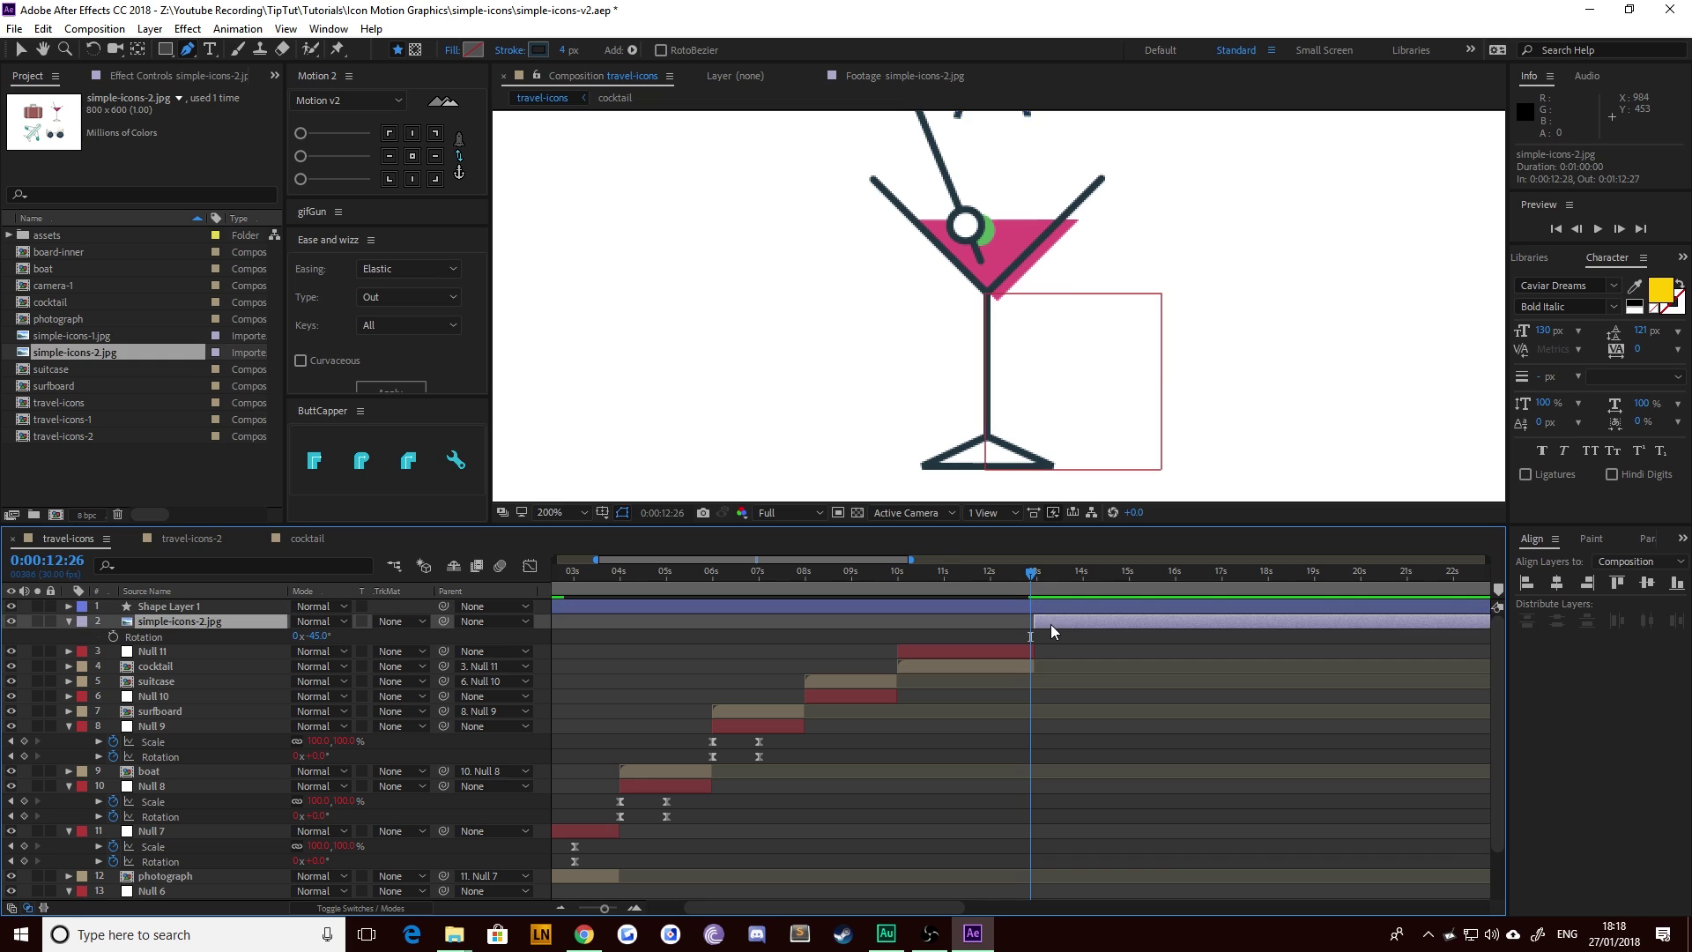
{"action": "key", "text": "i"}
{"action": "left_click", "coordinate": [1046, 605]}
{"action": "key", "text": "alt+bracketleft"}
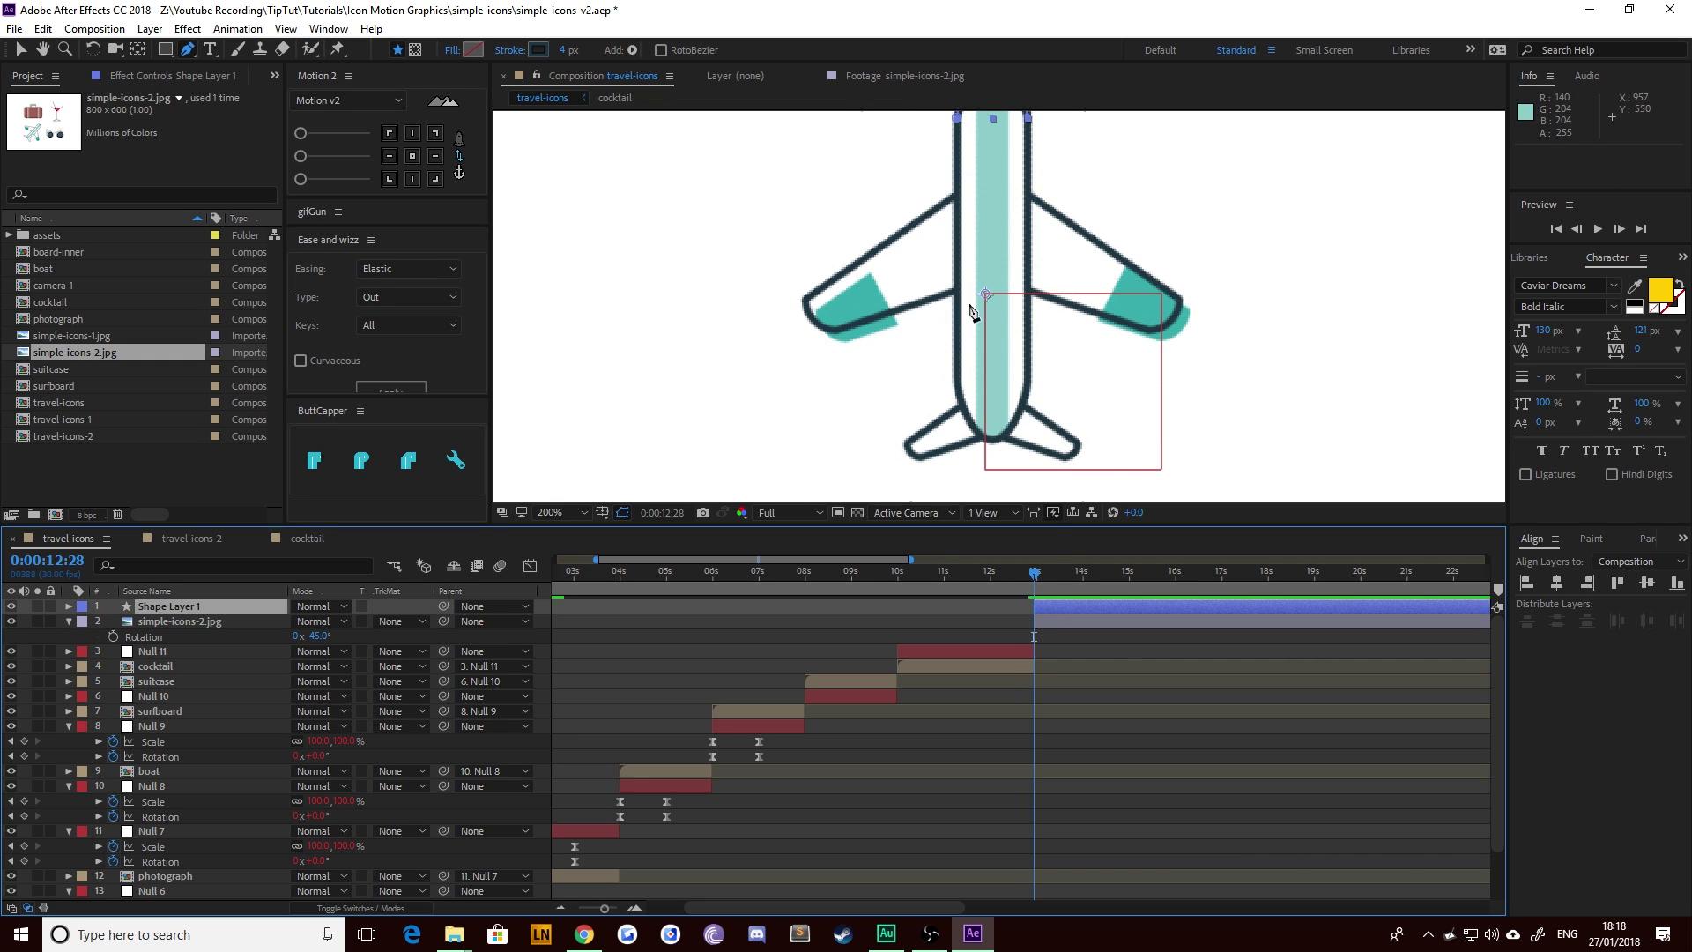
Step: Reselect the path's end vertex and extend it straight down the fuselage's right side to where the tail starts tapering
{"action": "left_click_drag", "start_coordinate": [1029, 122], "coordinate": [1054, 267]}
{"action": "left_click", "coordinate": [1055, 266], "text": "ctrl"}
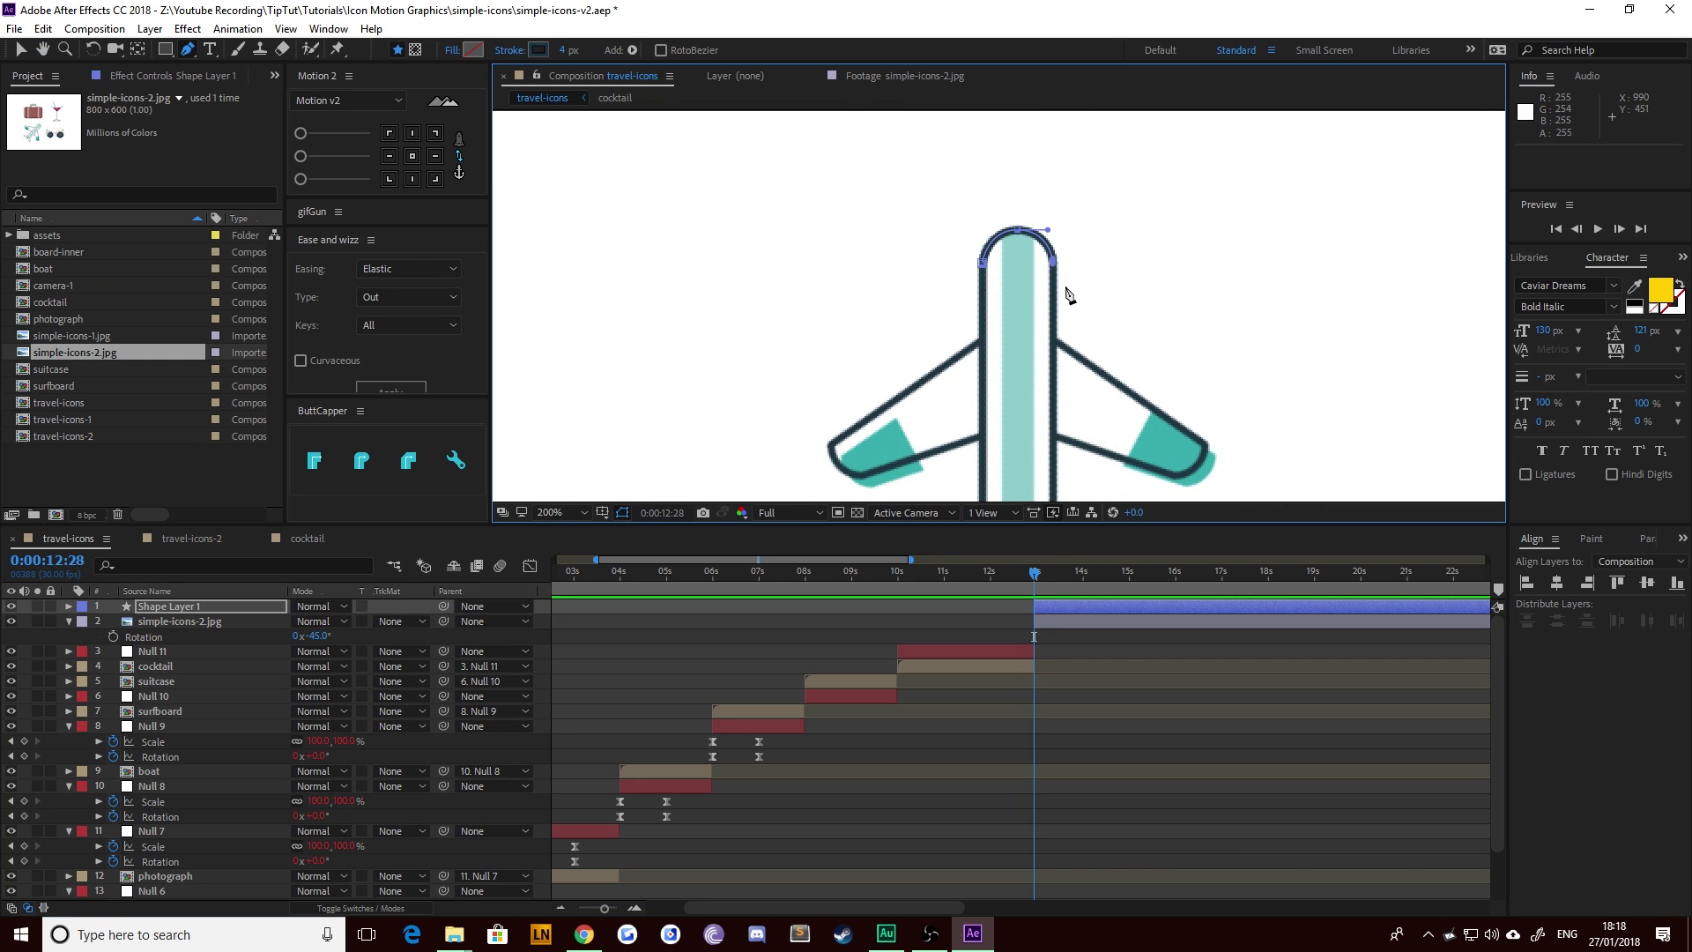
{"action": "left_click_drag", "start_coordinate": [1028, 380], "coordinate": [1002, 286]}
{"action": "left_click_drag", "start_coordinate": [1022, 373], "coordinate": [1001, 291]}
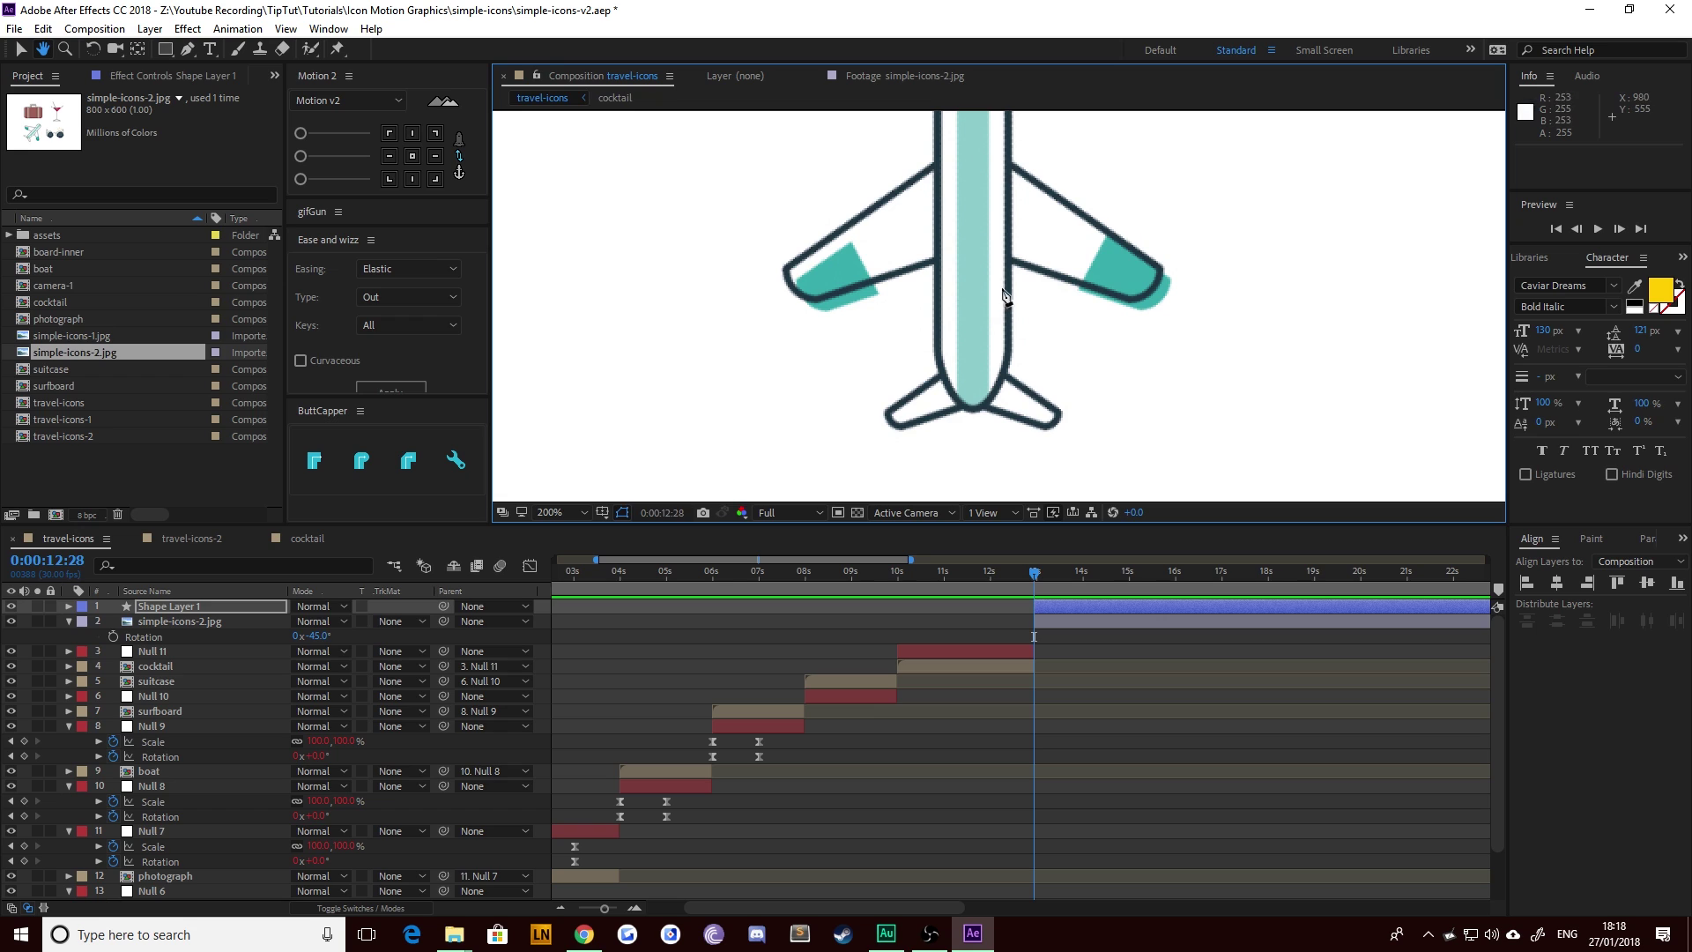
{"action": "key", "text": "g"}
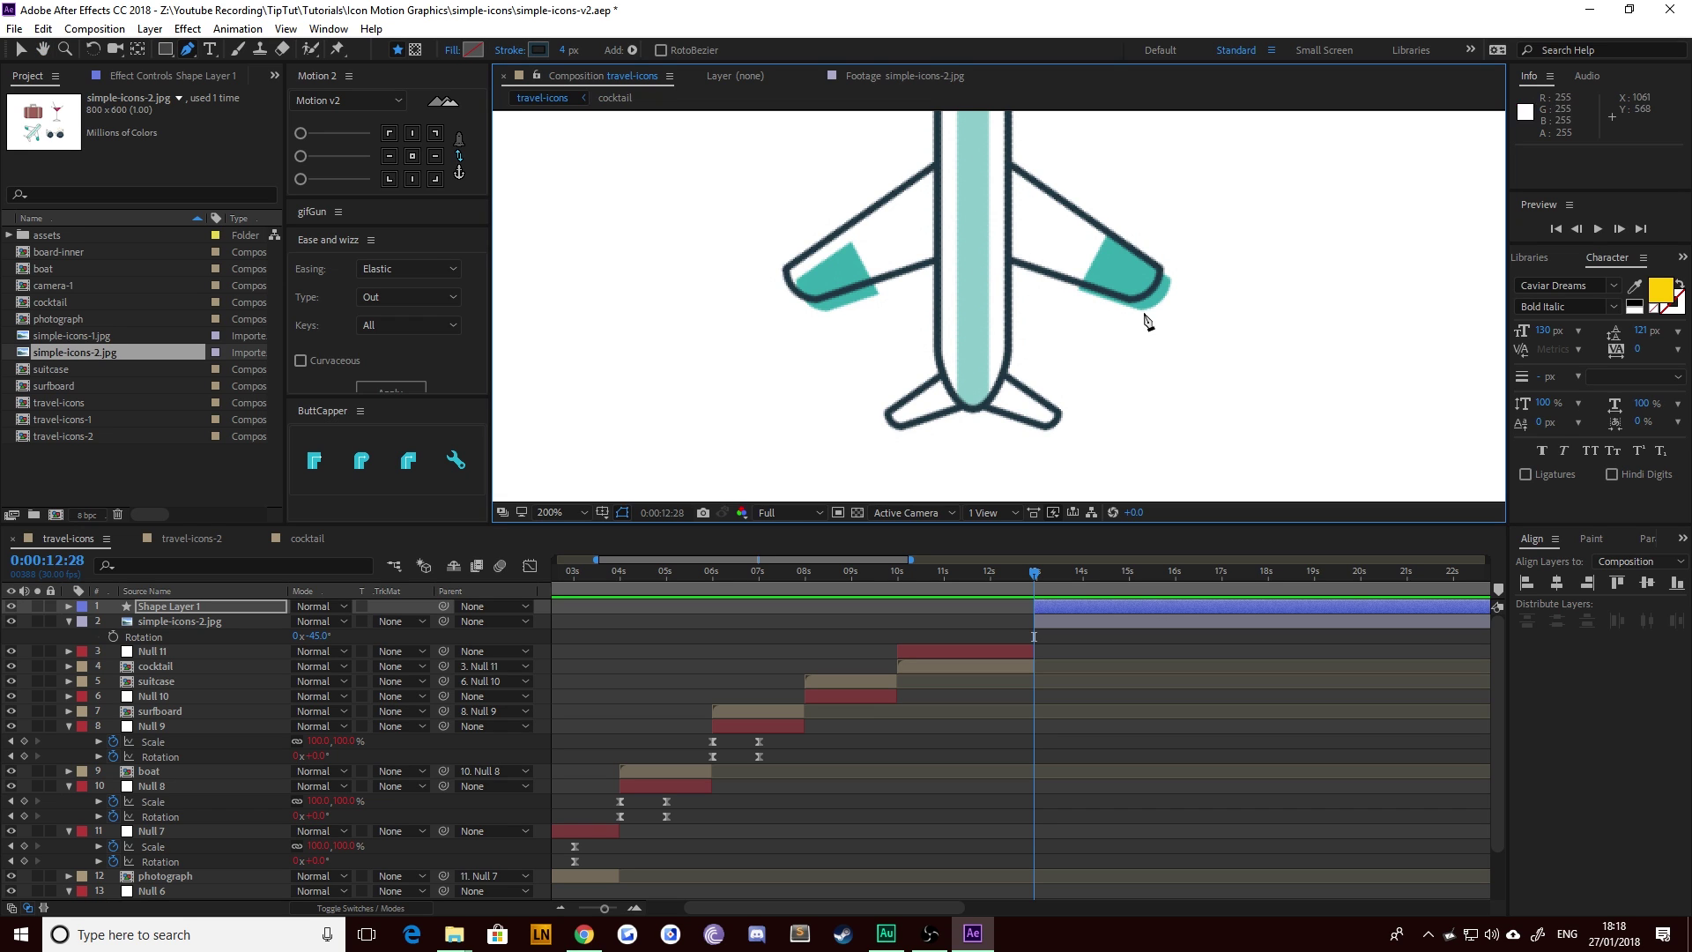
{"action": "scroll", "coordinate": [1019, 414], "scroll_direction": "up", "scroll_amount": 1}
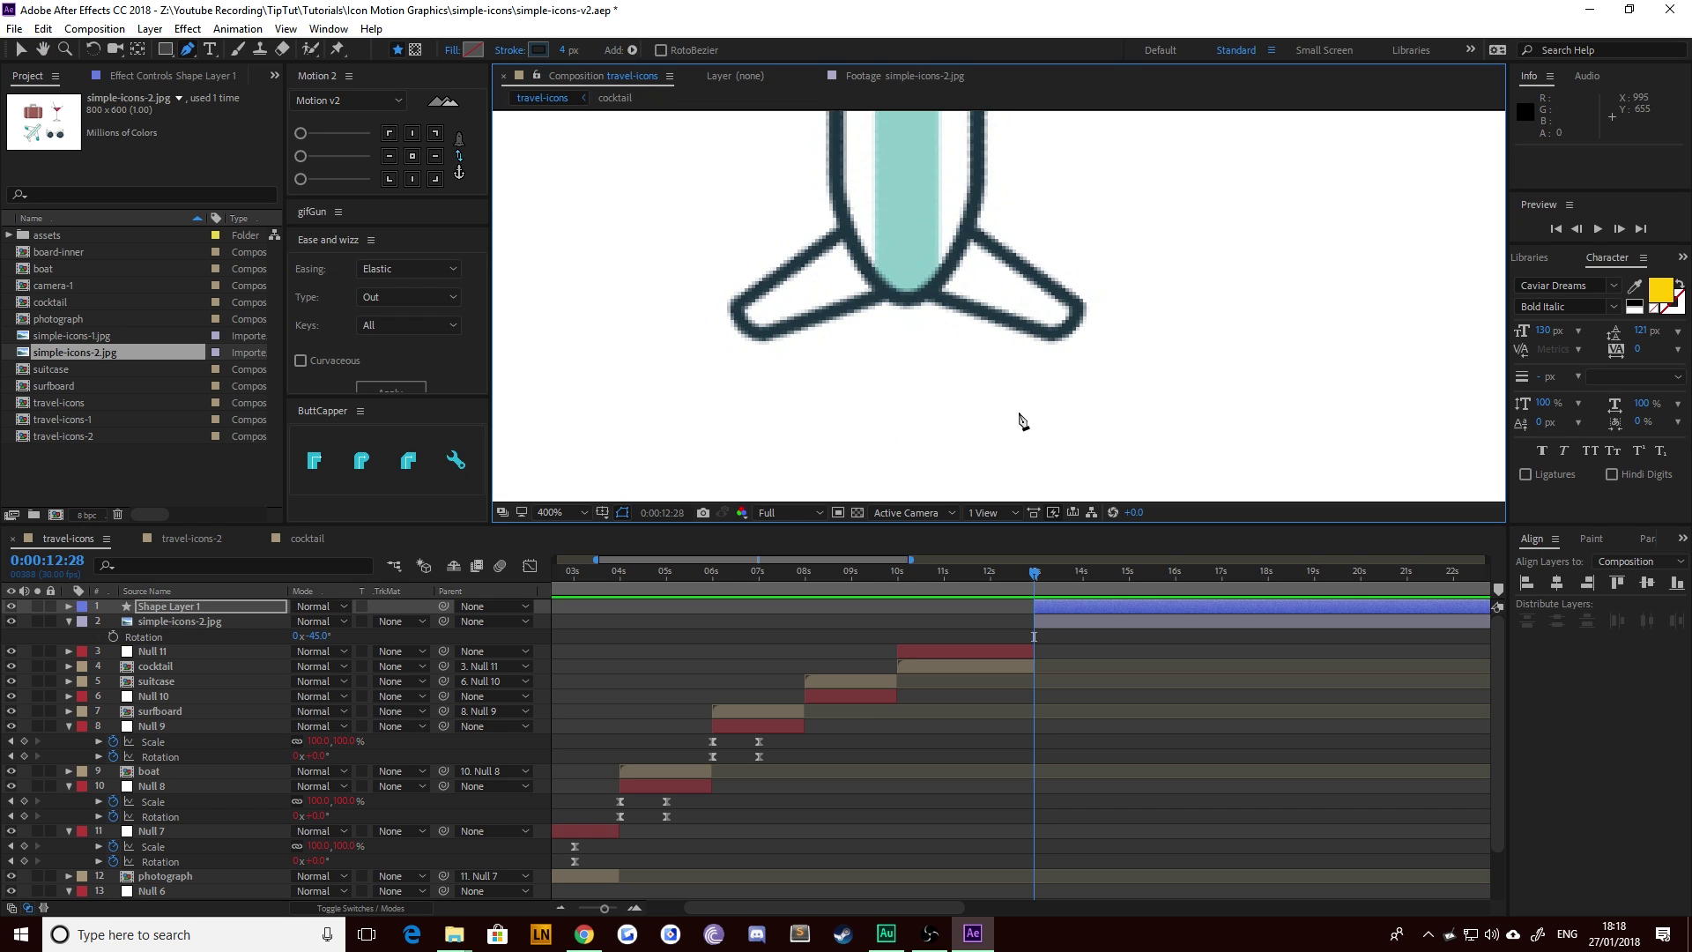
{"action": "left_click_drag", "start_coordinate": [952, 280], "coordinate": [952, 372]}
{"action": "scroll", "coordinate": [952, 374], "scroll_direction": "up", "scroll_amount": 1}
{"action": "left_click_drag", "start_coordinate": [901, 310], "coordinate": [887, 433]}
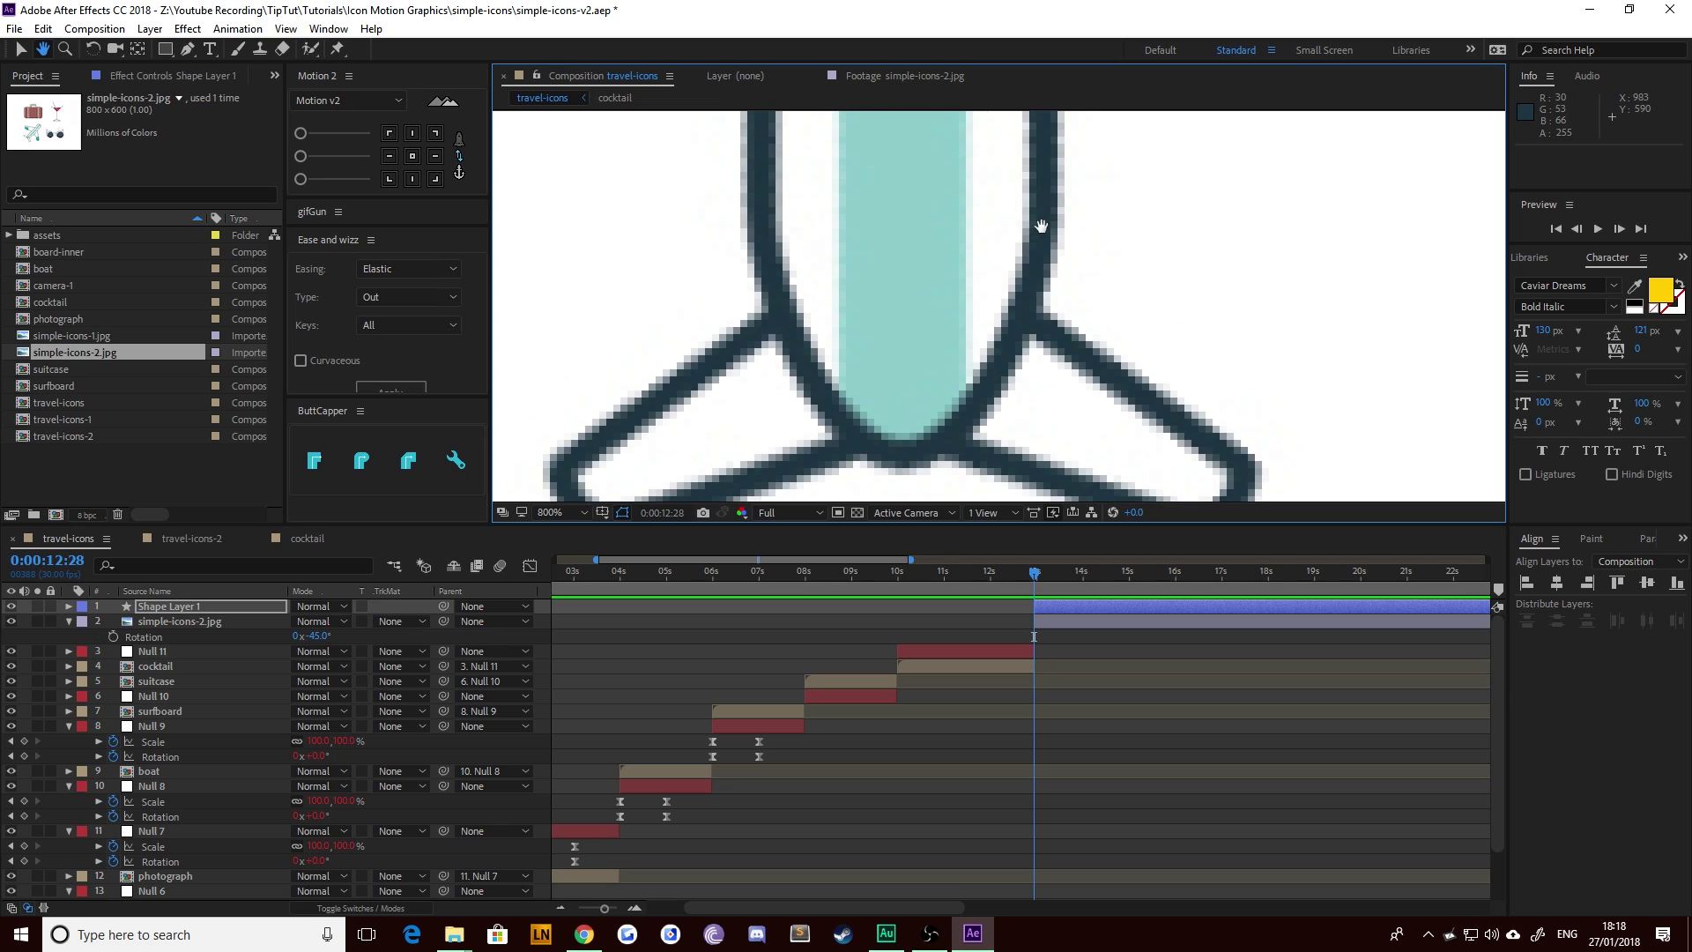
{"action": "left_click", "coordinate": [1045, 194]}
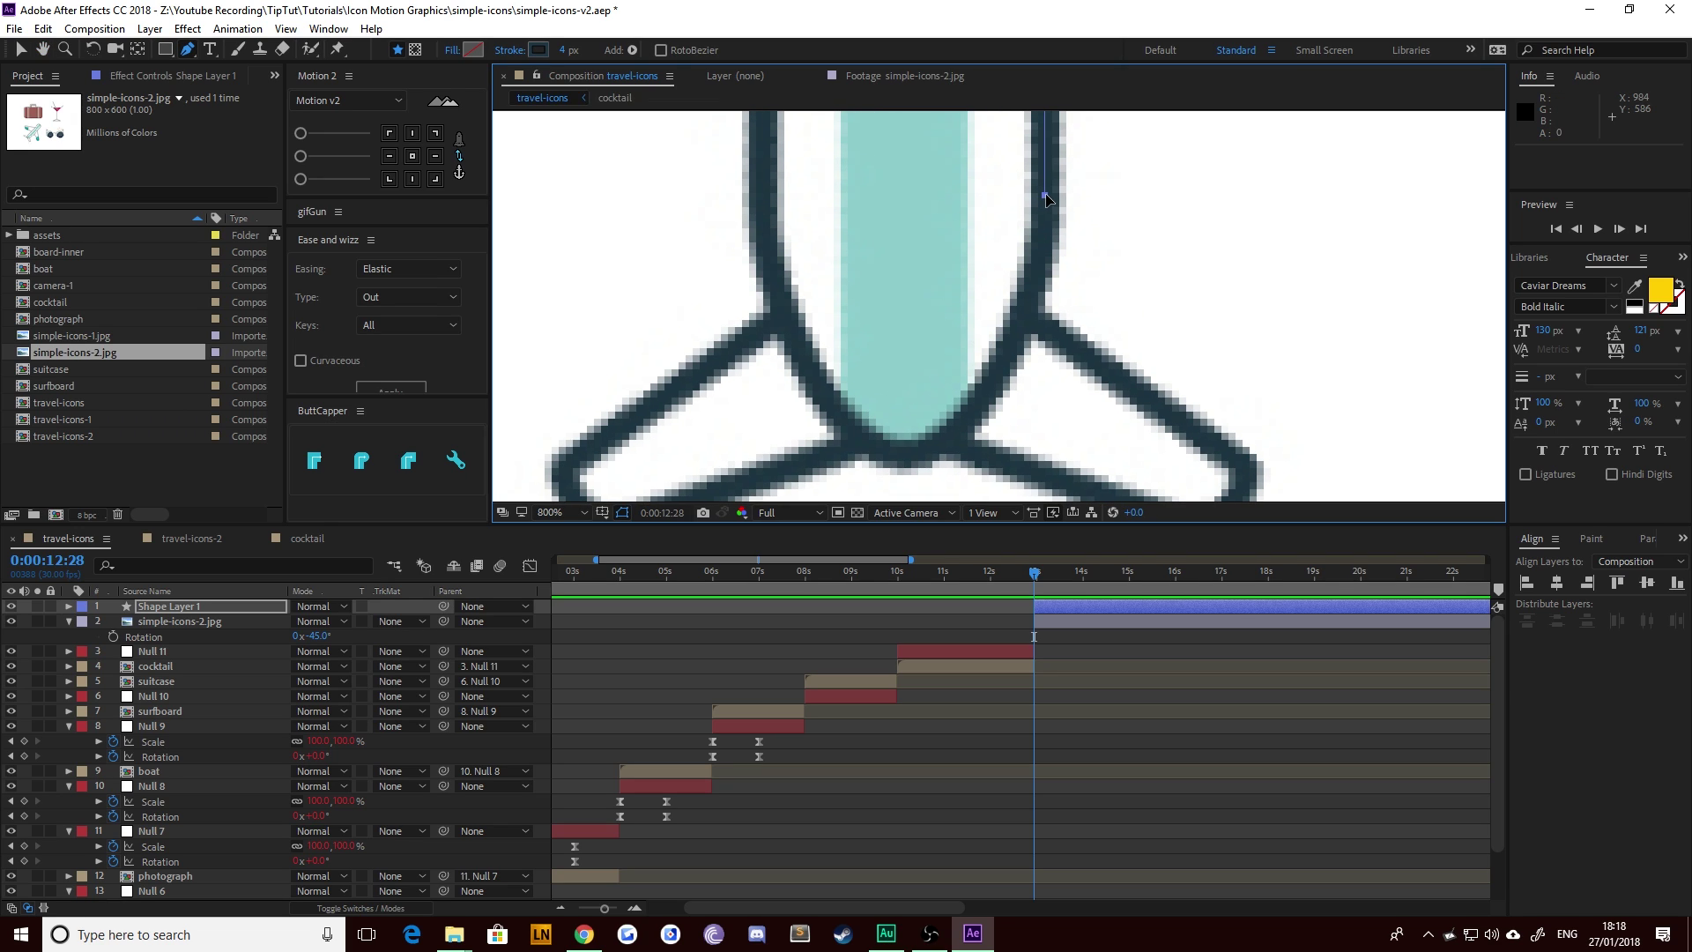
Step: Curve the fuselage path around the tail tip to the left side and close it at its starting vertex beside the nose
{"action": "left_click_drag", "start_coordinate": [907, 457], "coordinate": [787, 469]}
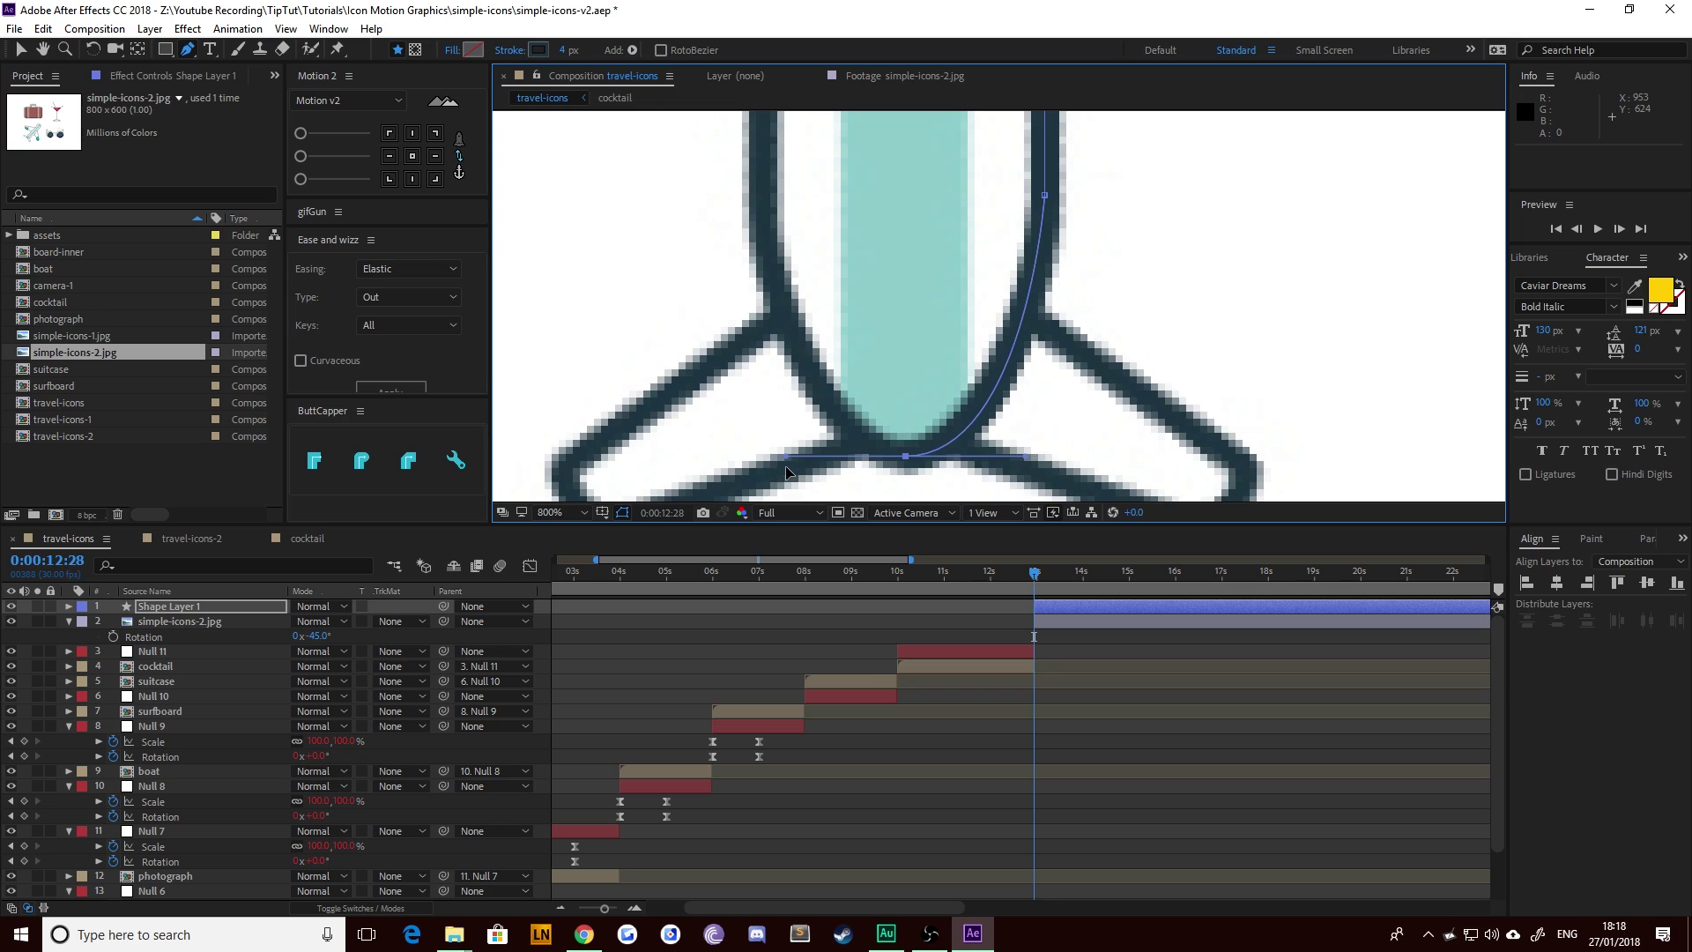
{"action": "left_click", "coordinate": [762, 196]}
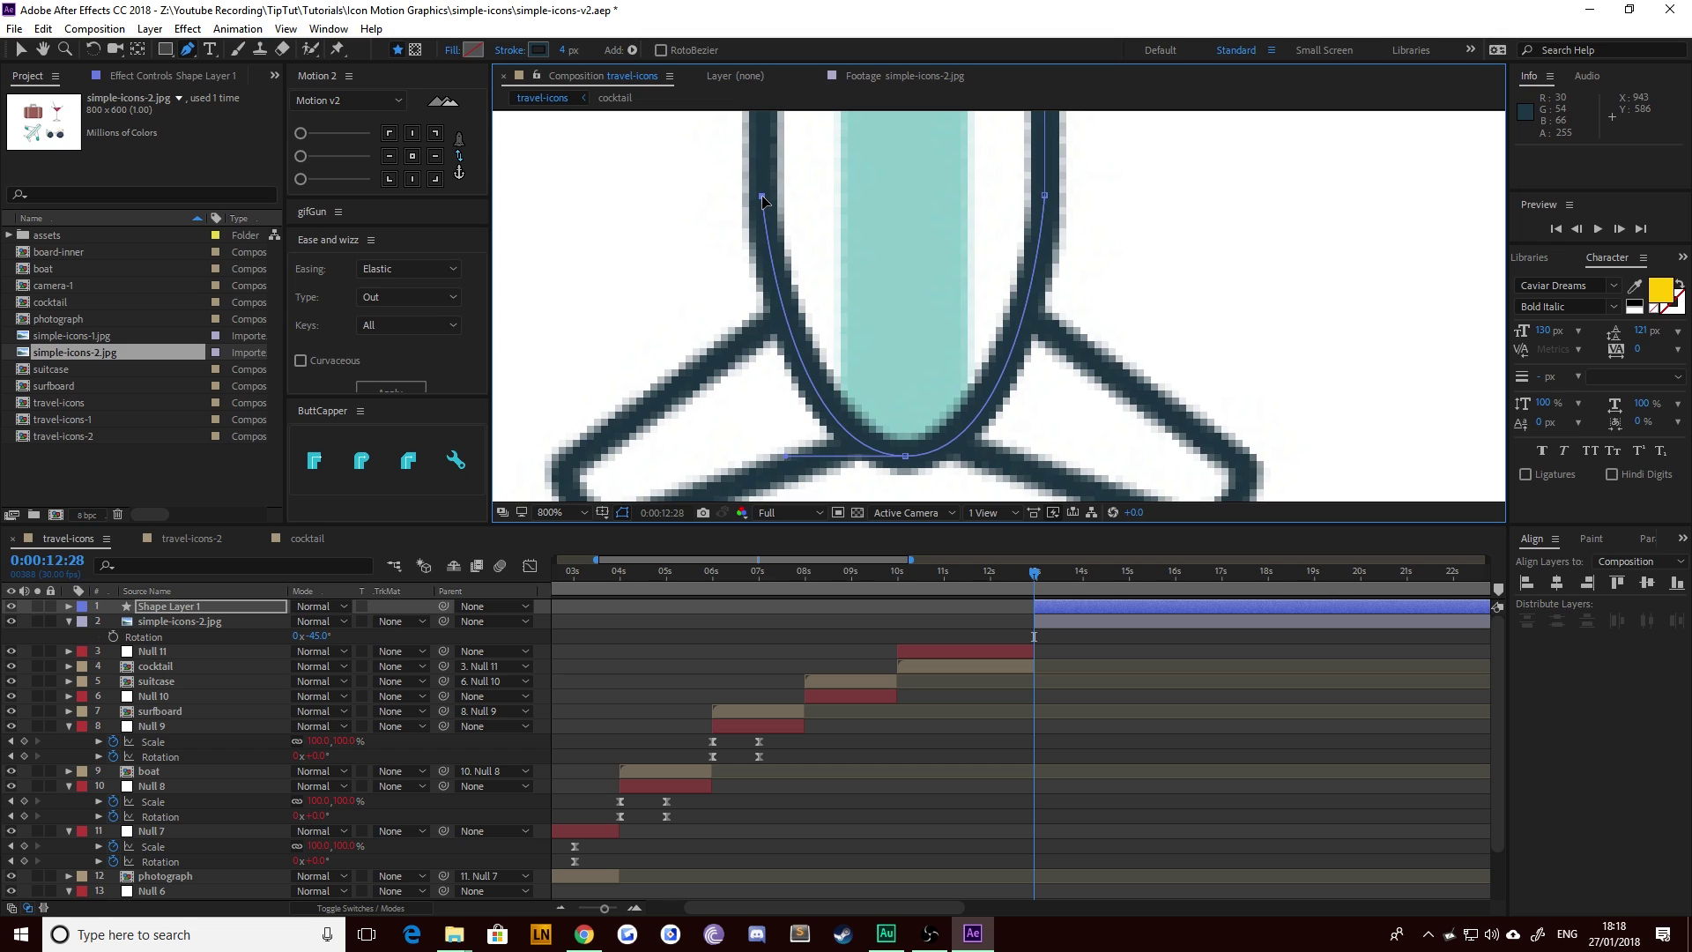
{"action": "left_click_drag", "start_coordinate": [691, 181], "coordinate": [823, 363]}
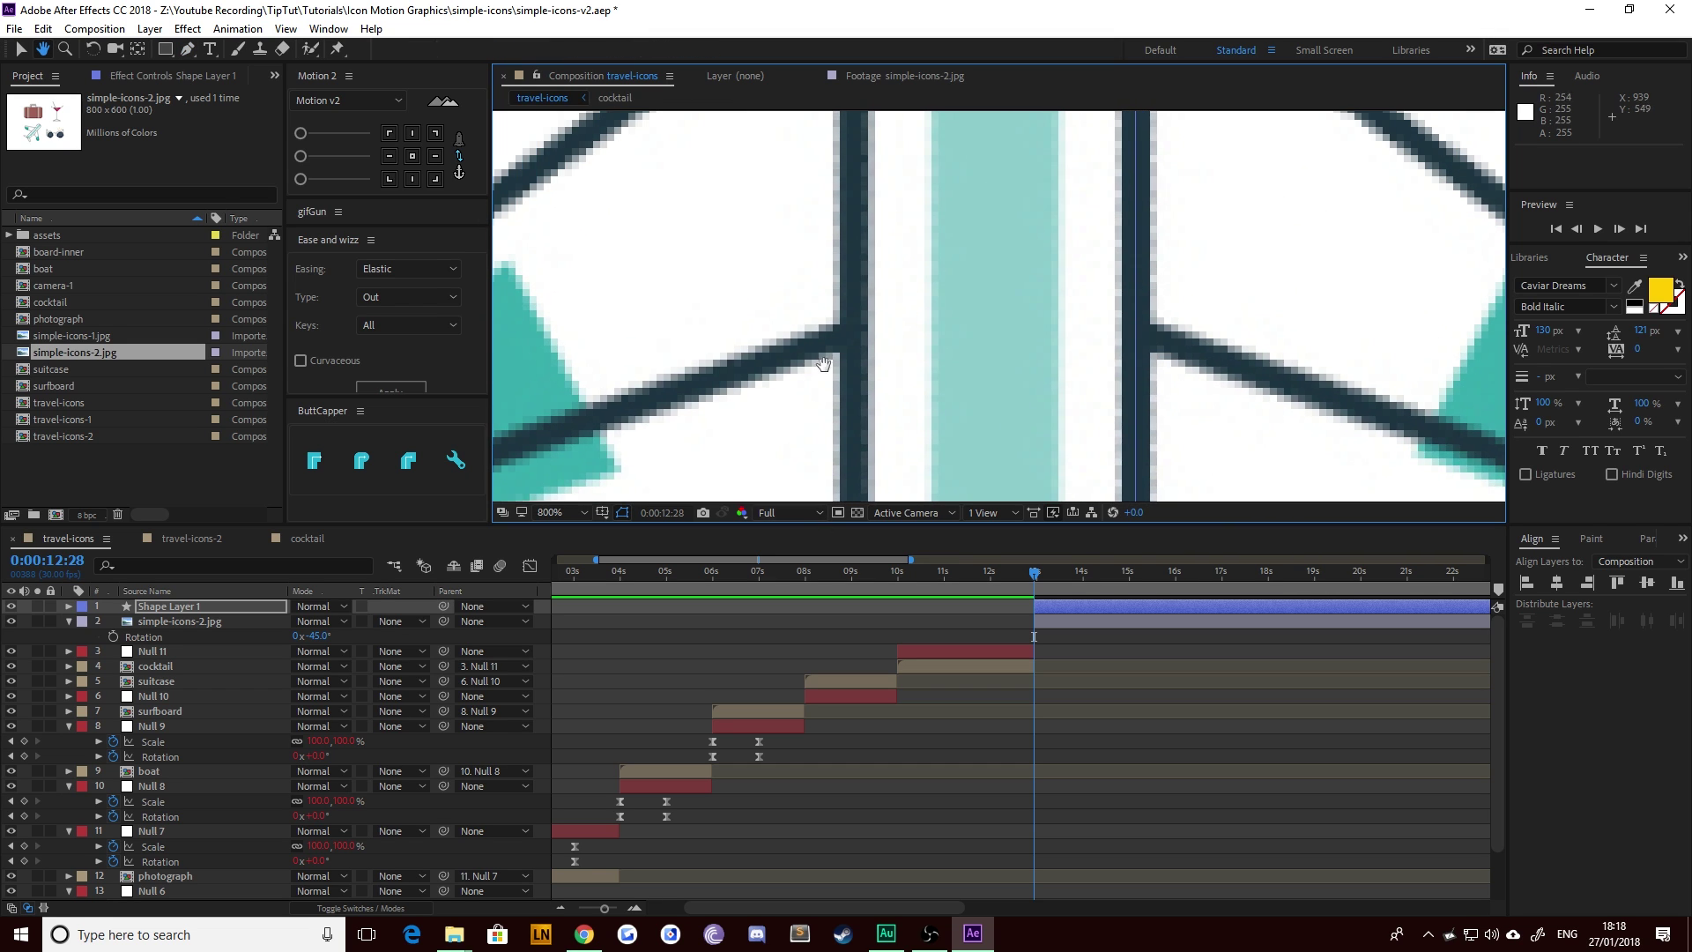
{"action": "left_click_drag", "start_coordinate": [846, 190], "coordinate": [858, 446]}
{"action": "left_click_drag", "start_coordinate": [868, 133], "coordinate": [862, 292]}
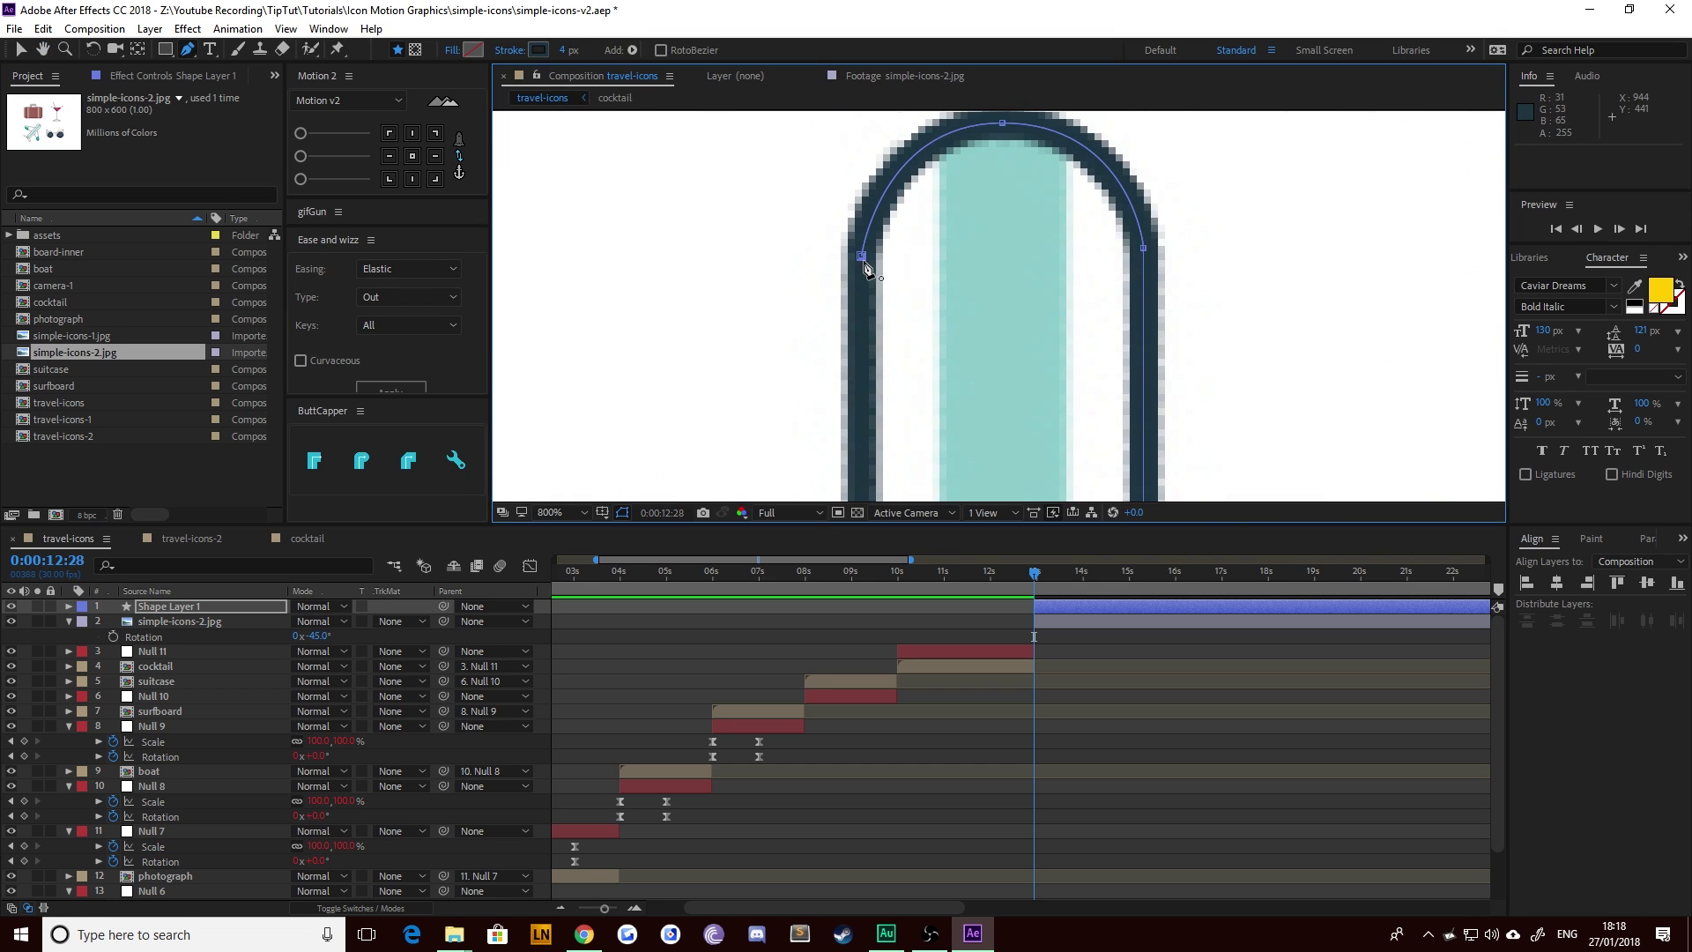
{"action": "left_click", "coordinate": [863, 261]}
{"action": "scroll", "coordinate": [926, 326], "scroll_direction": "down", "scroll_amount": 3}
{"action": "left_click_drag", "start_coordinate": [980, 335], "coordinate": [960, 280]}
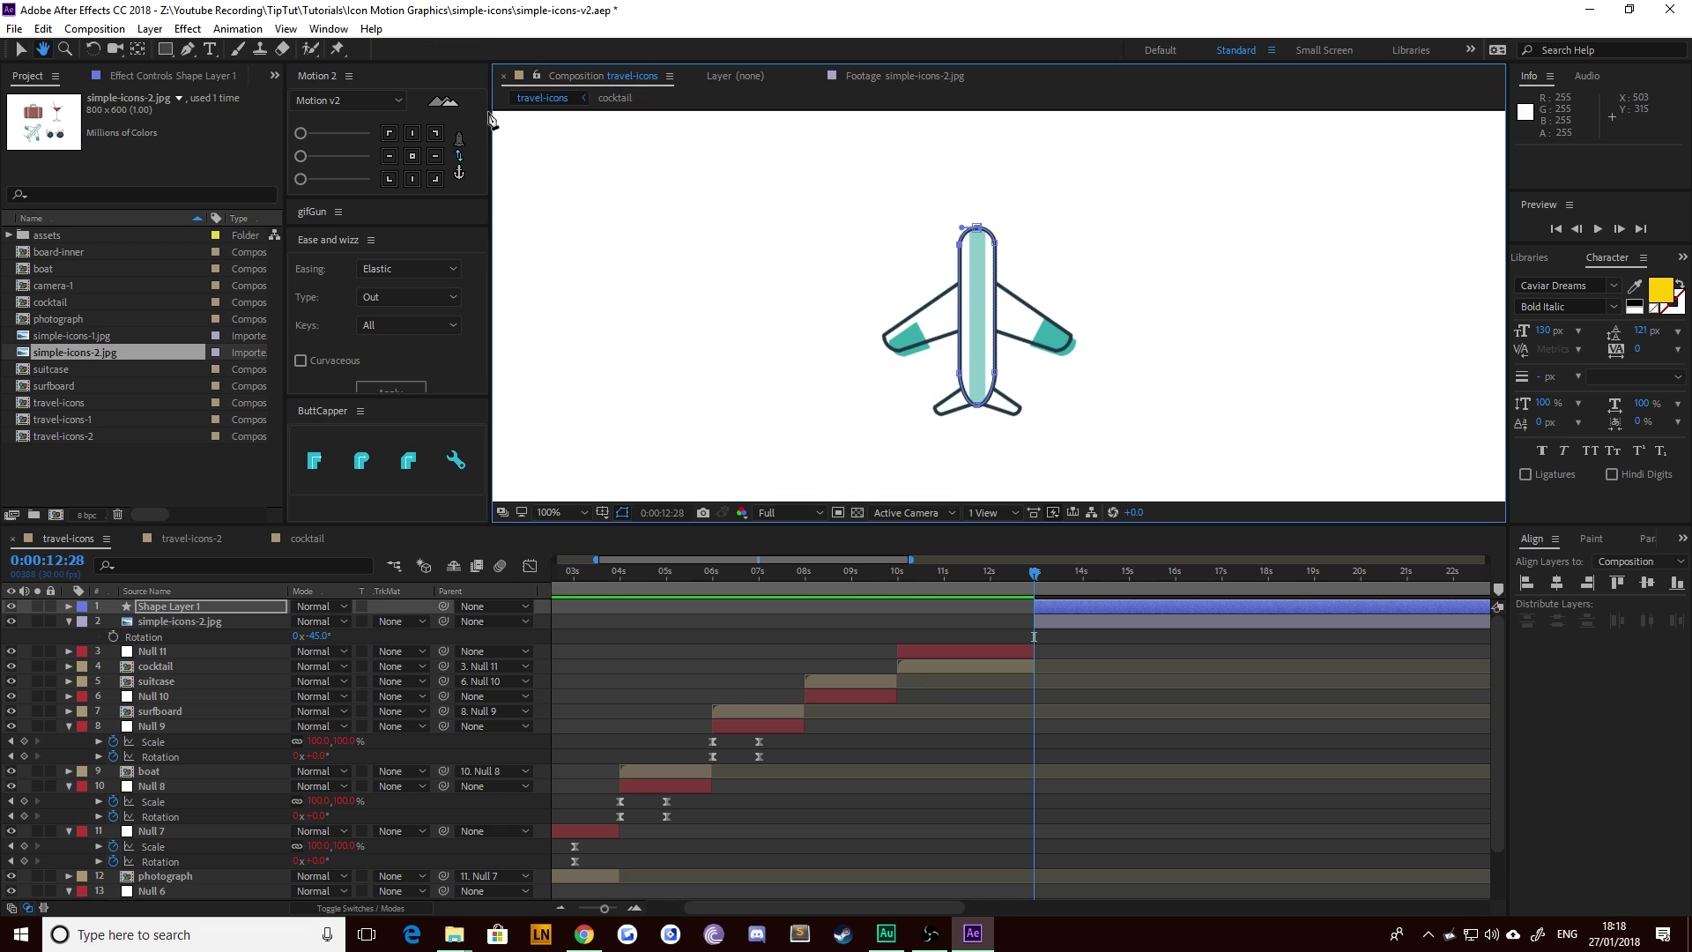
Step: Deselect all layers and start a new Pen path along the left wing's upper edge, from inside the fuselage around the rounded wingtip
{"action": "left_click", "coordinate": [21, 51]}
{"action": "left_click", "coordinate": [1146, 666]}
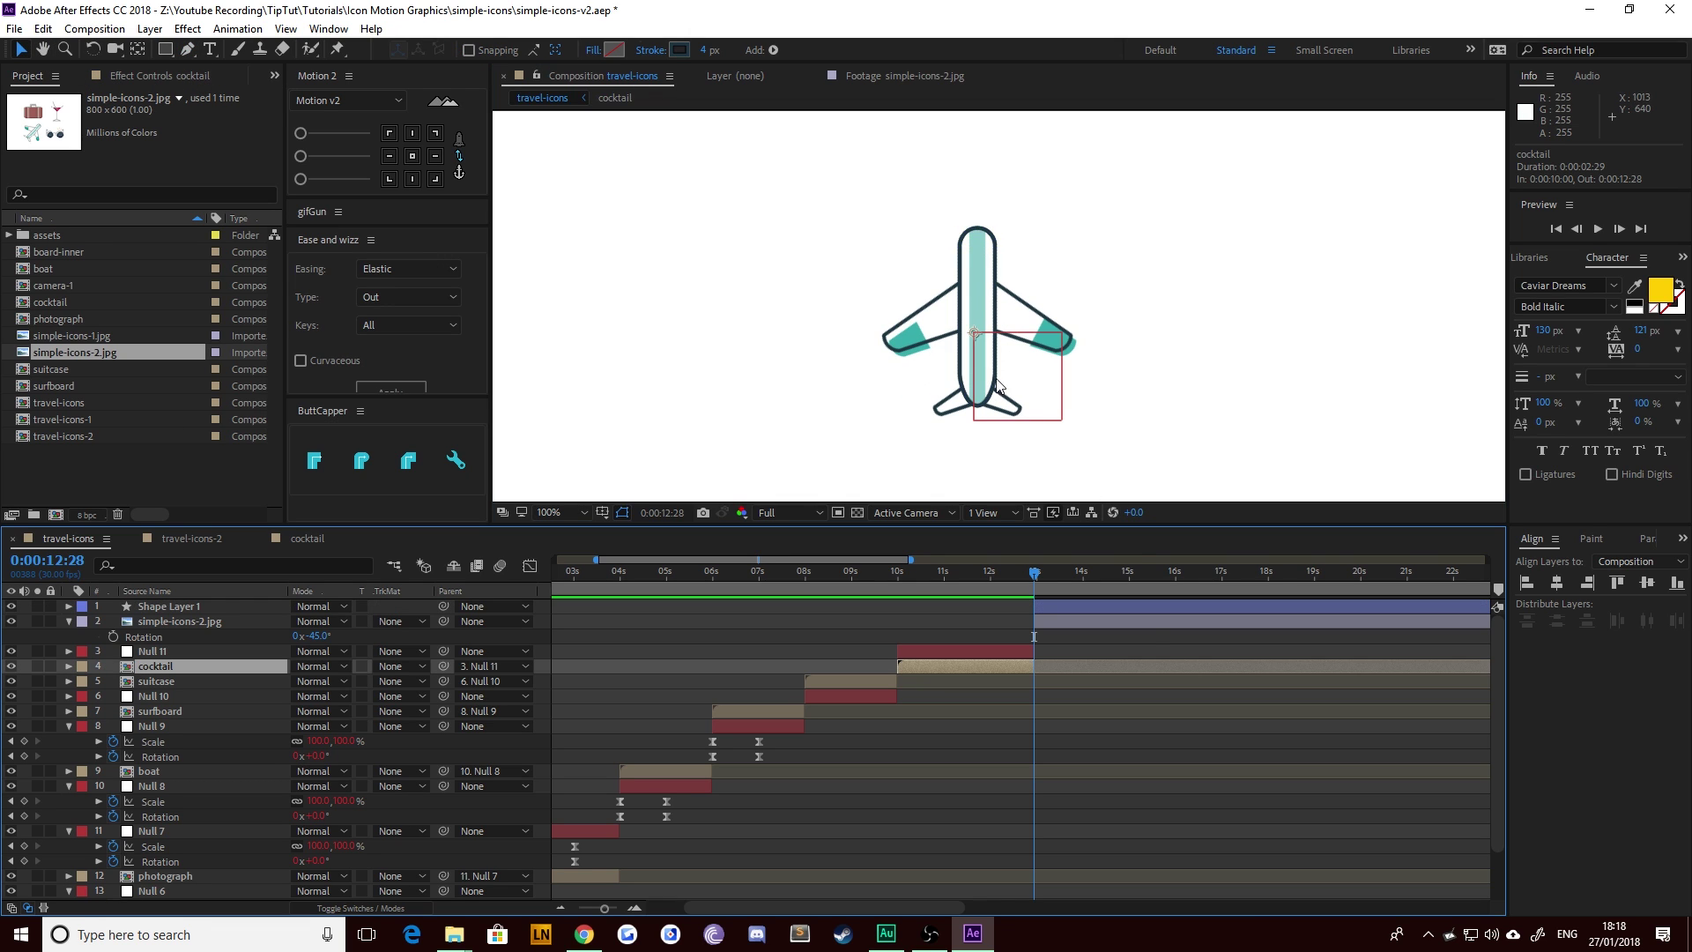
{"action": "scroll", "coordinate": [996, 379], "scroll_direction": "up", "scroll_amount": 2}
{"action": "left_click_drag", "start_coordinate": [892, 360], "coordinate": [948, 334]}
{"action": "left_click", "coordinate": [987, 613]}
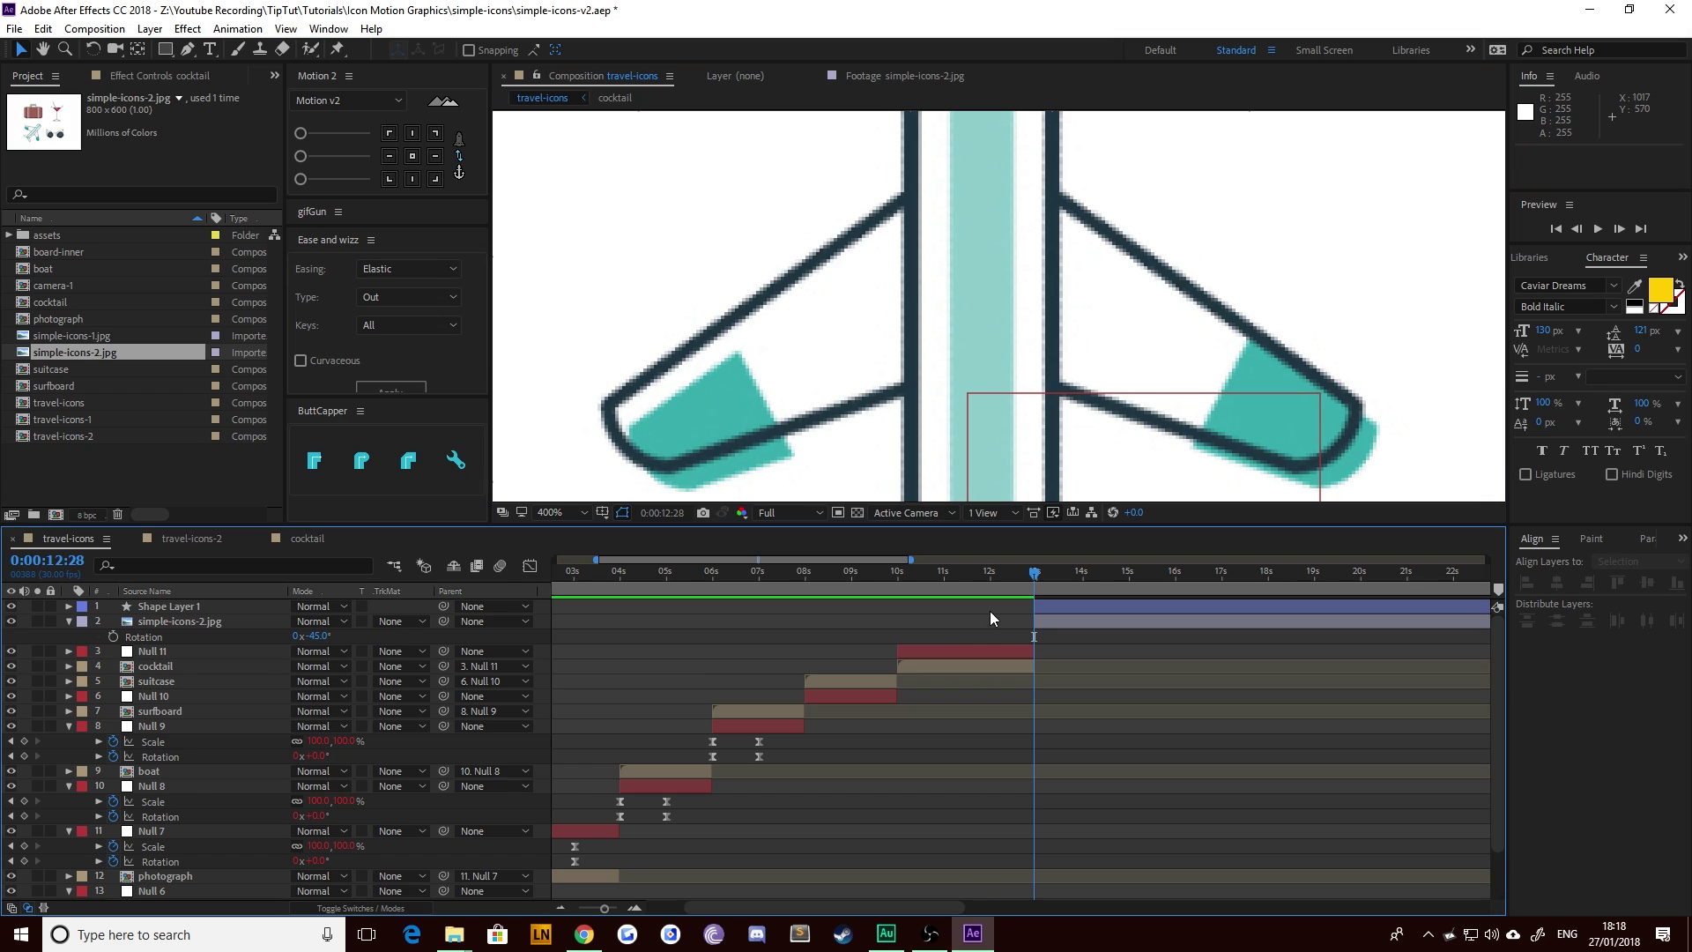
{"action": "left_click", "coordinate": [183, 51]}
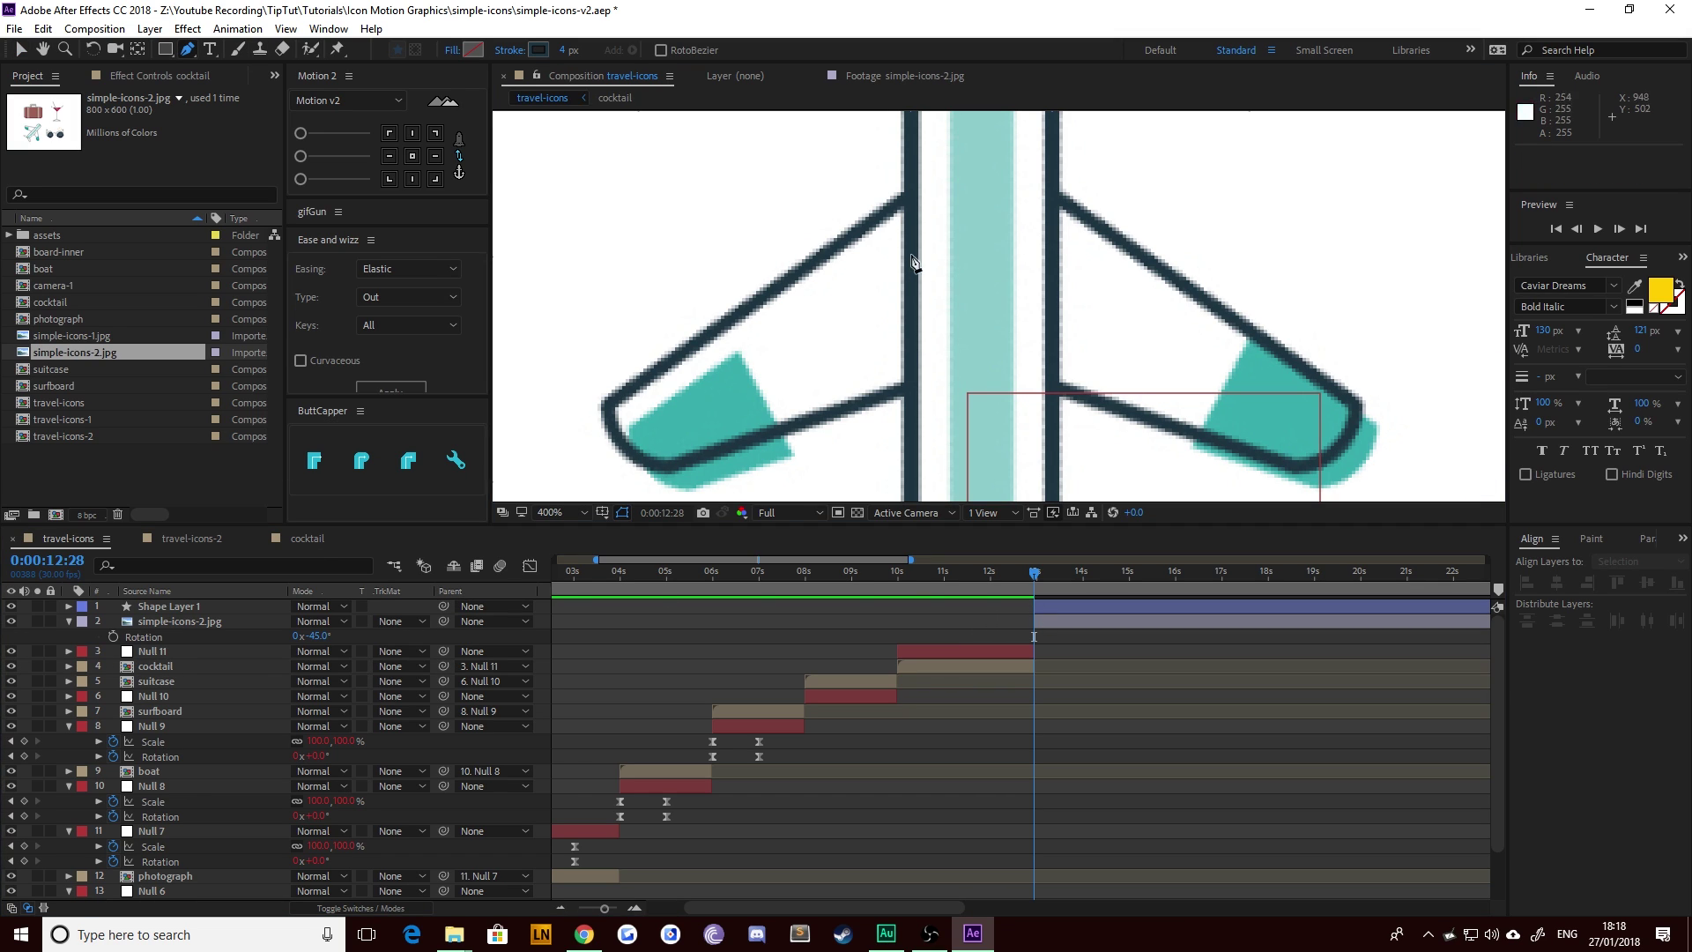
{"action": "scroll", "coordinate": [909, 249], "scroll_direction": "left", "scroll_amount": 2}
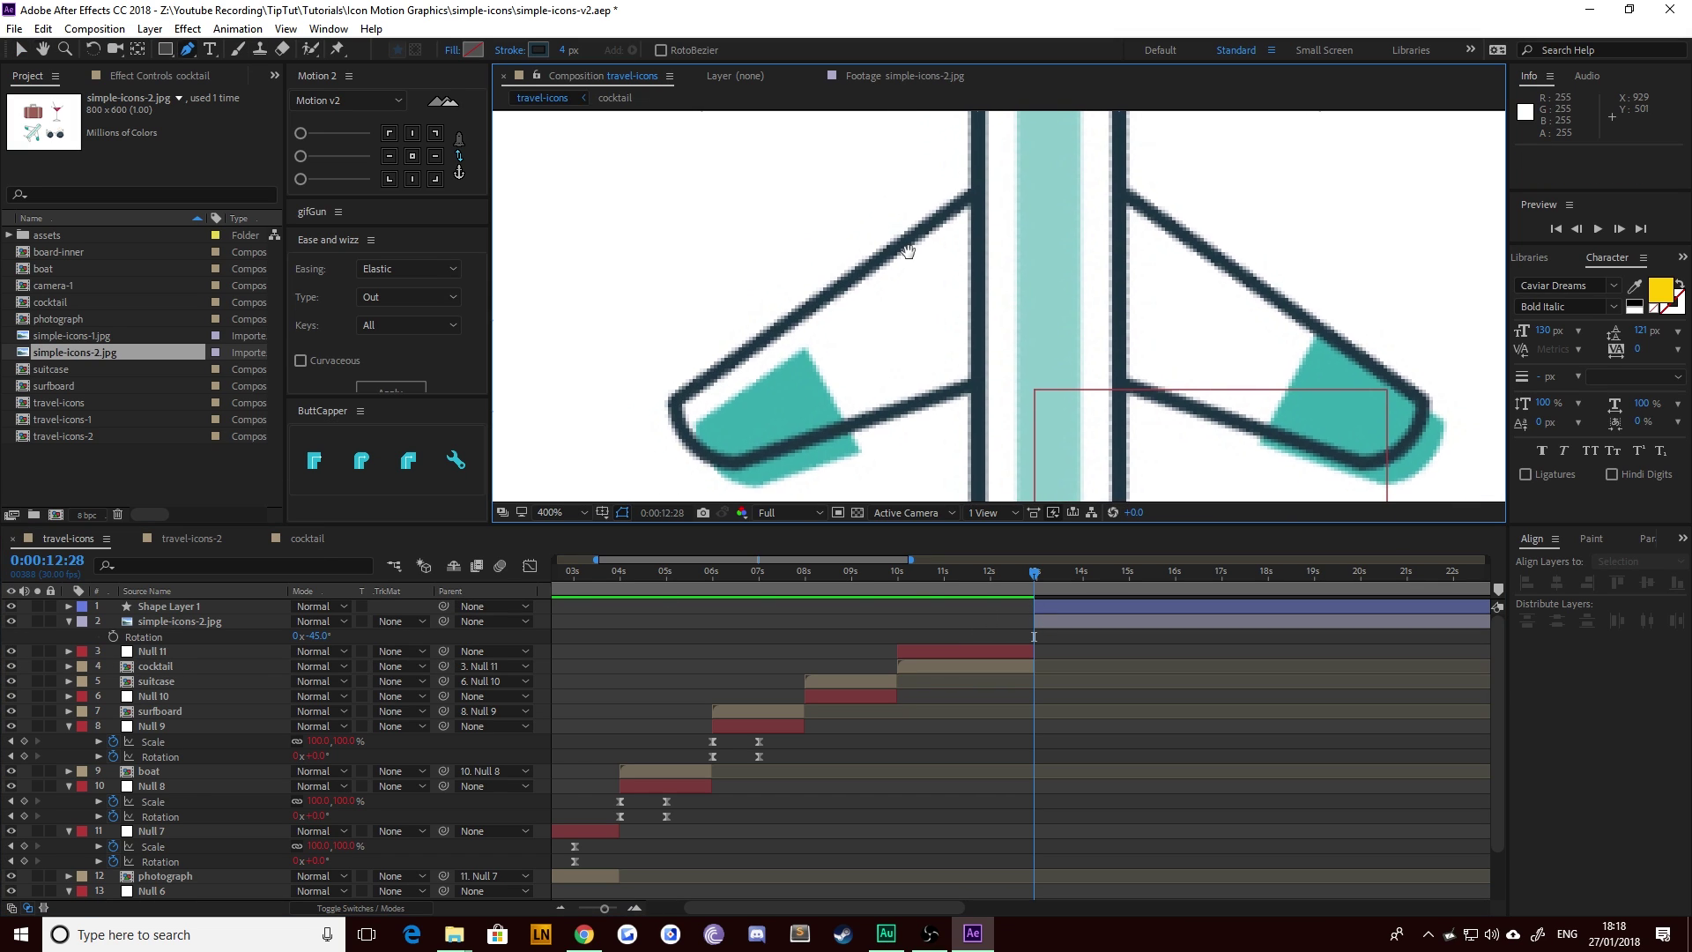
{"action": "left_click", "coordinate": [1027, 156]}
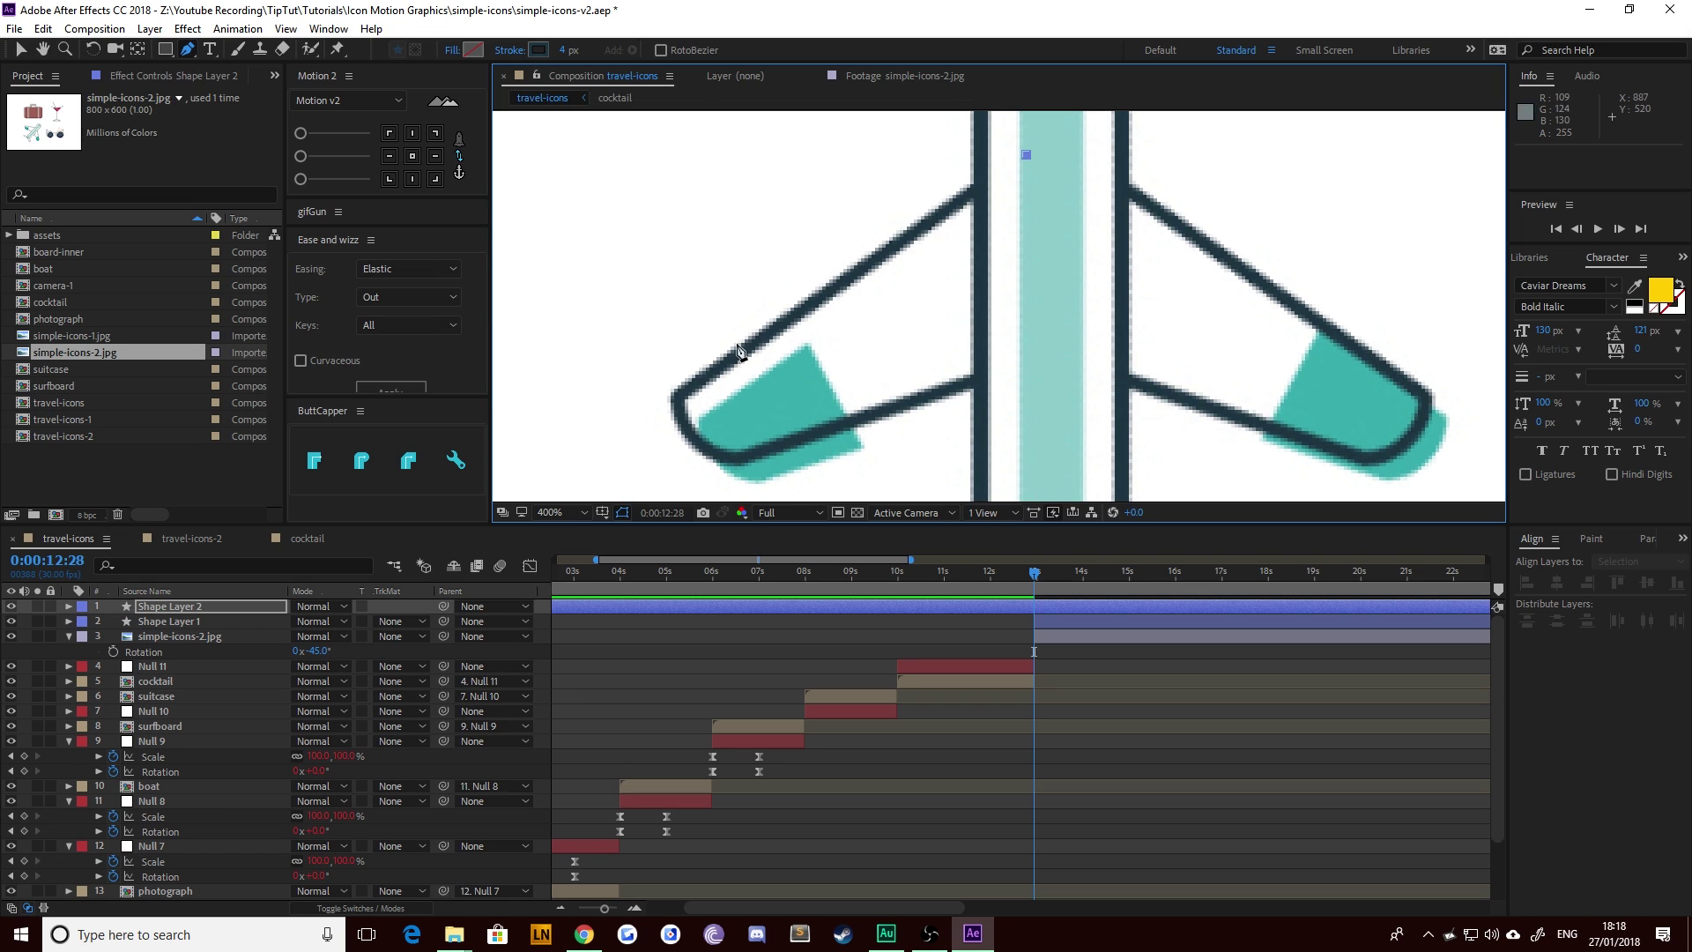
{"action": "left_click", "coordinate": [678, 400]}
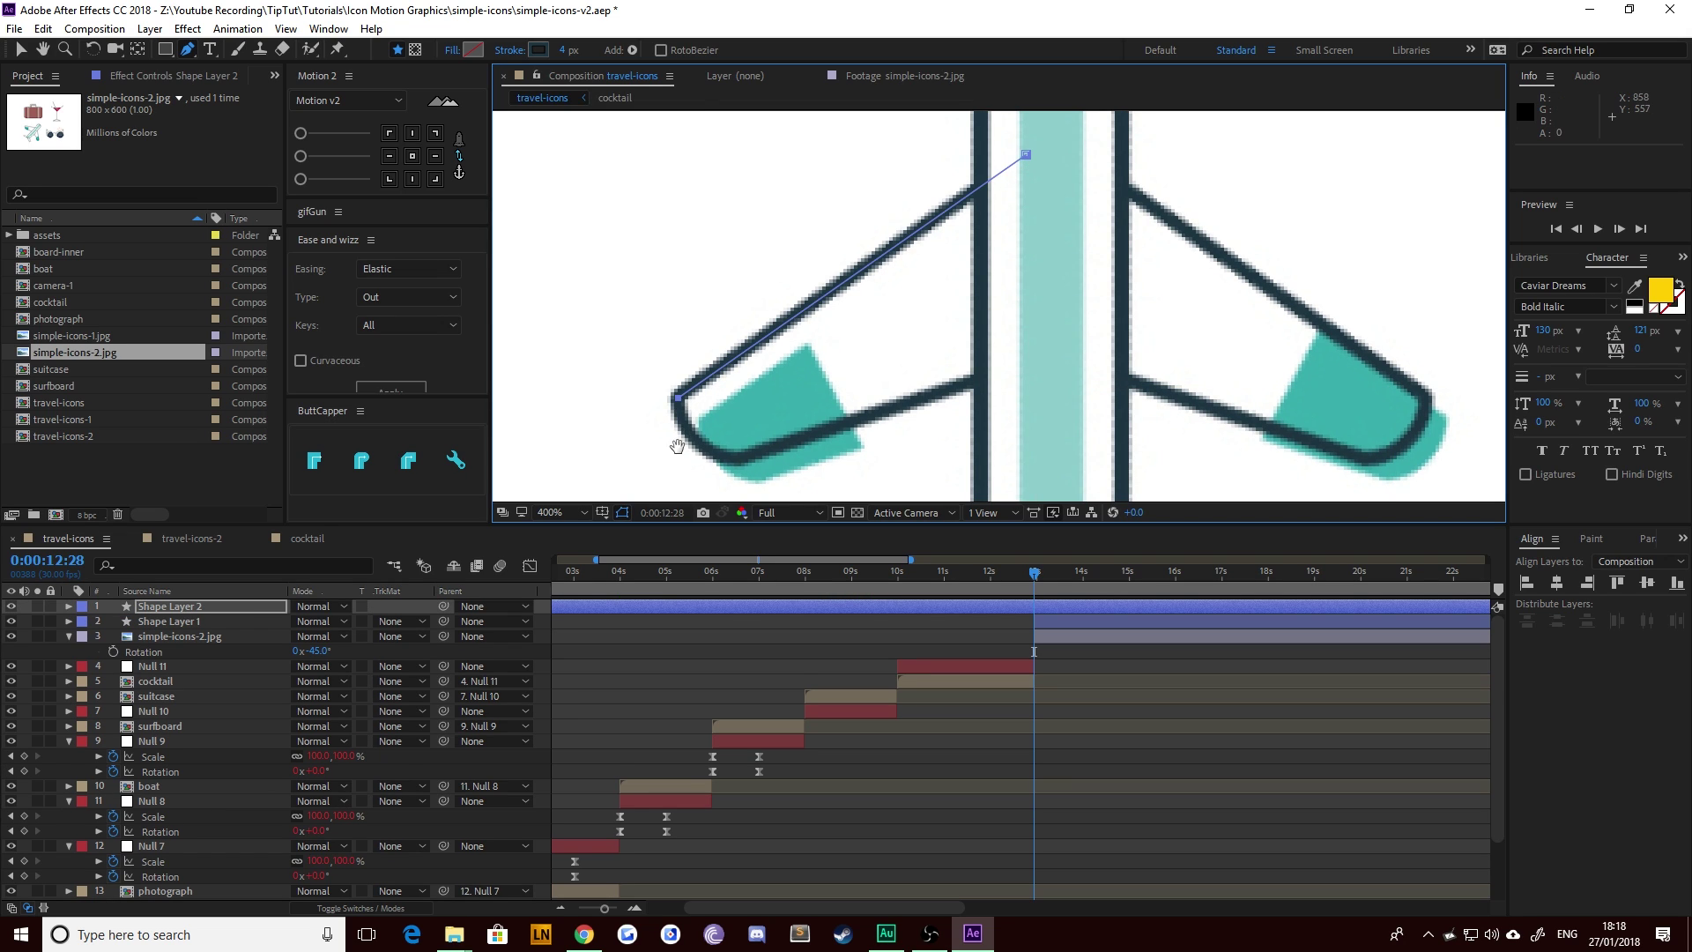
{"action": "left_click_drag", "start_coordinate": [677, 446], "coordinate": [814, 406]}
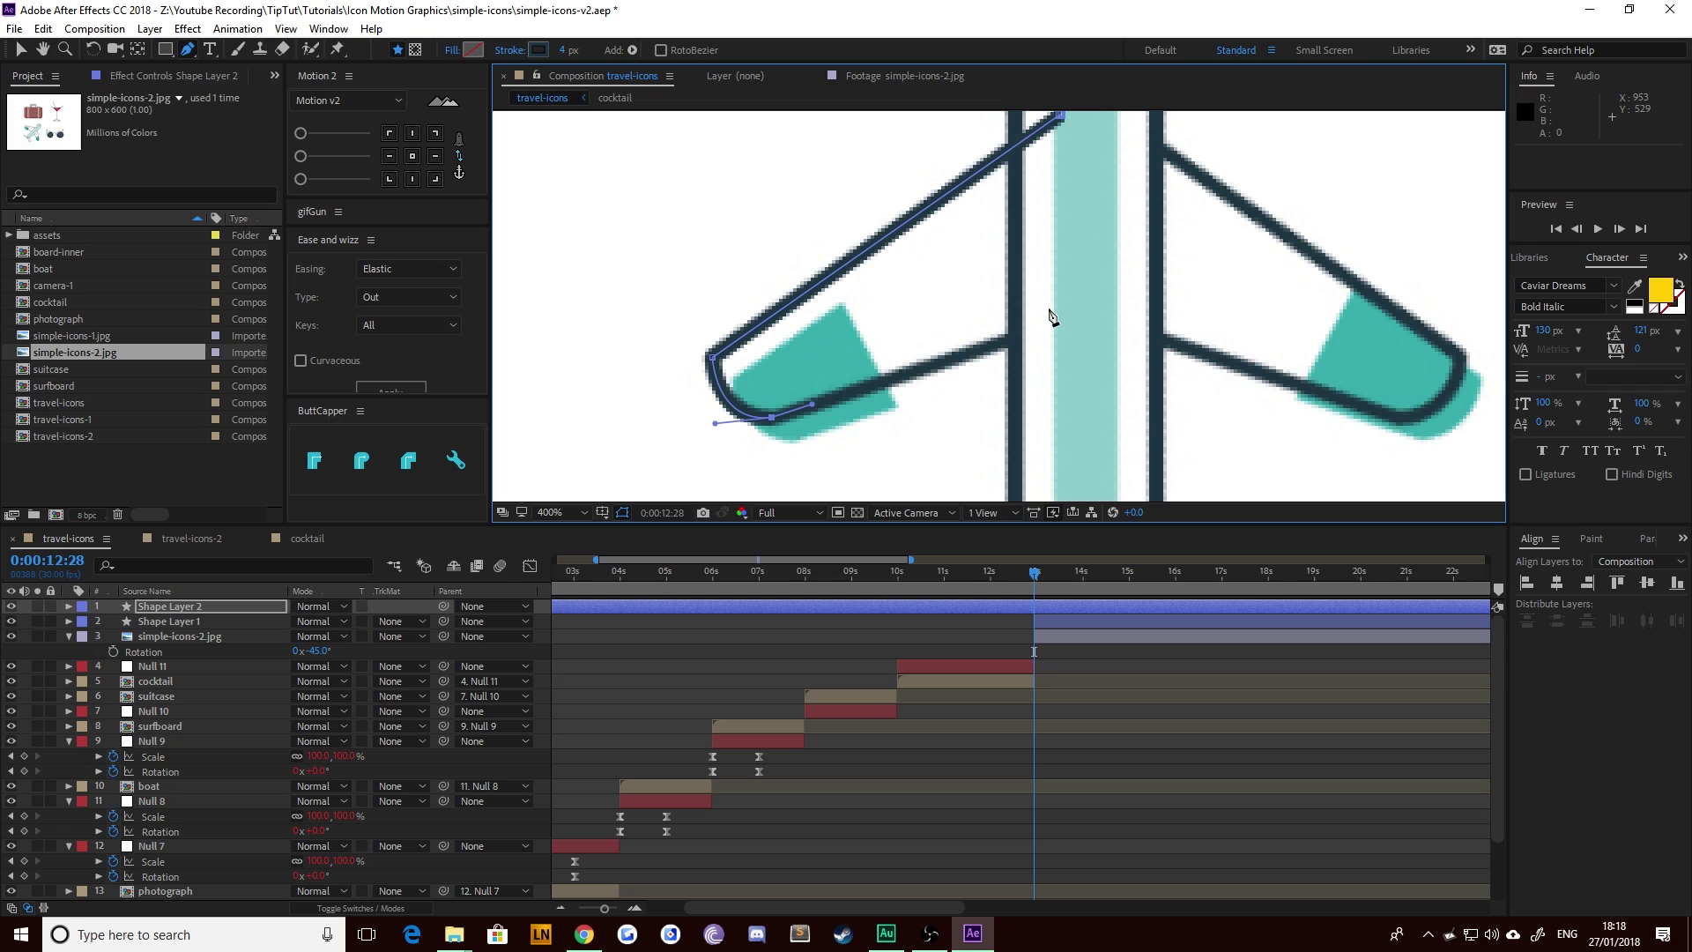
Step: Extend the wing path along its lower edge into the fuselage, nudge the end vertex upward, close the path and deselect it
{"action": "left_click", "coordinate": [1099, 317]}
{"action": "key", "text": "Up"}
{"action": "key", "text": "Up"}
{"action": "key", "text": "Up"}
{"action": "key", "text": "Up"}
{"action": "key", "text": "Up"}
{"action": "key", "text": "Up"}
{"action": "key", "text": "Up"}
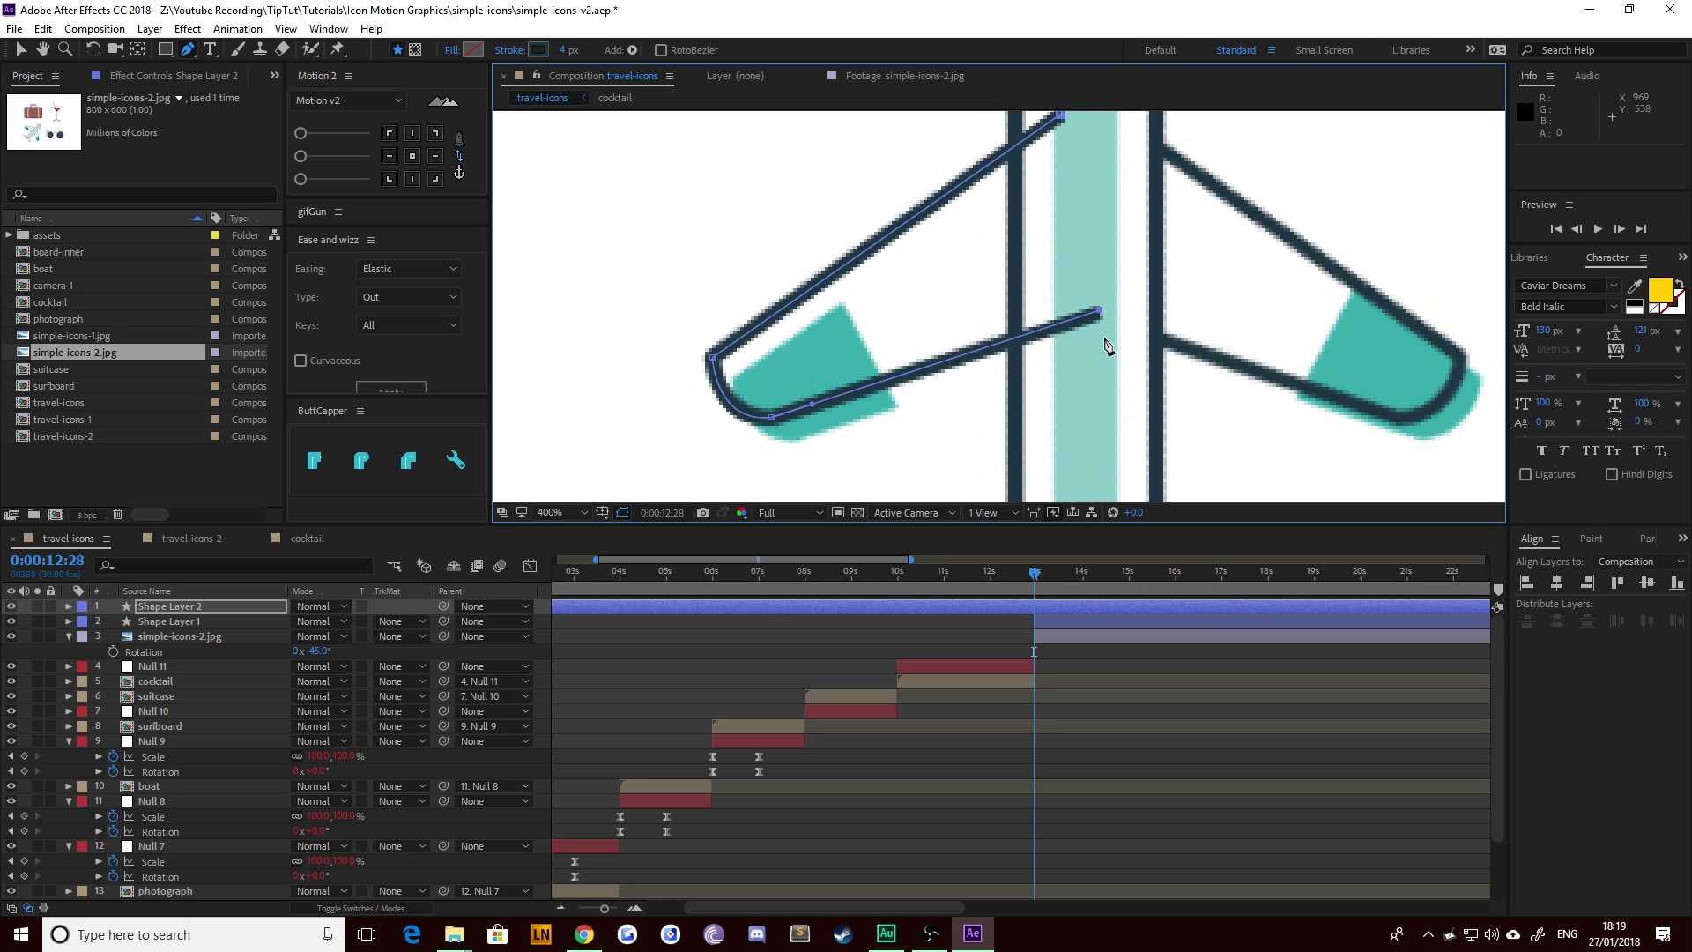
{"action": "left_click", "coordinate": [1061, 116]}
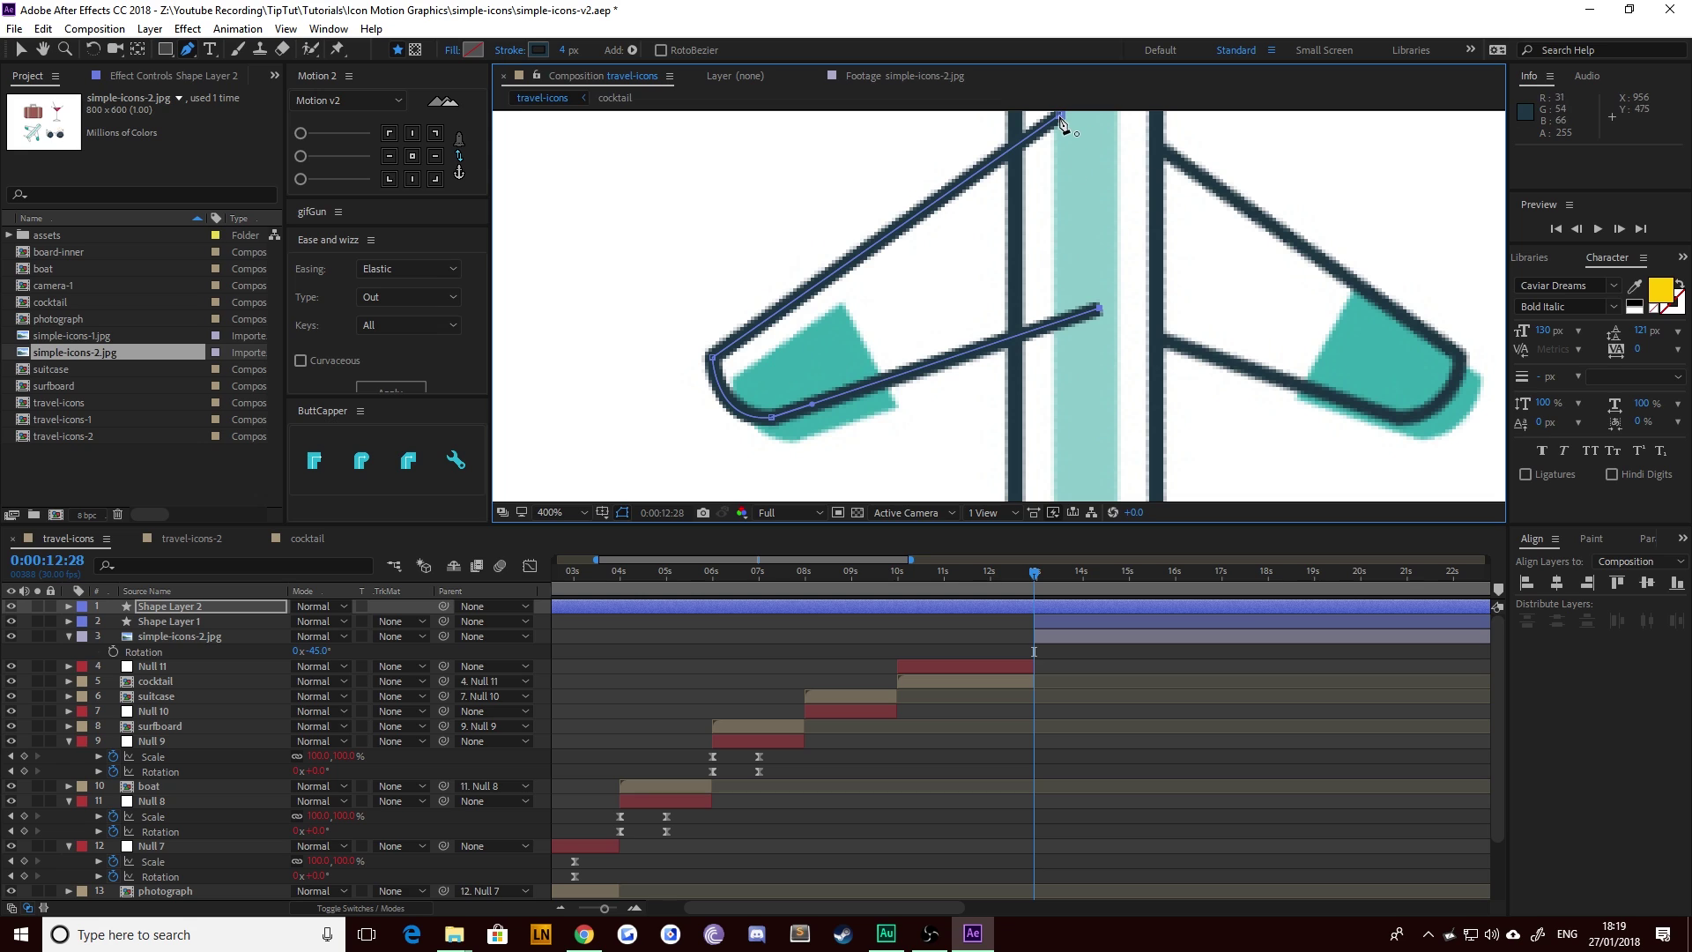
{"action": "left_click", "coordinate": [23, 54]}
{"action": "left_click", "coordinate": [583, 230]}
{"action": "left_click", "coordinate": [637, 426]}
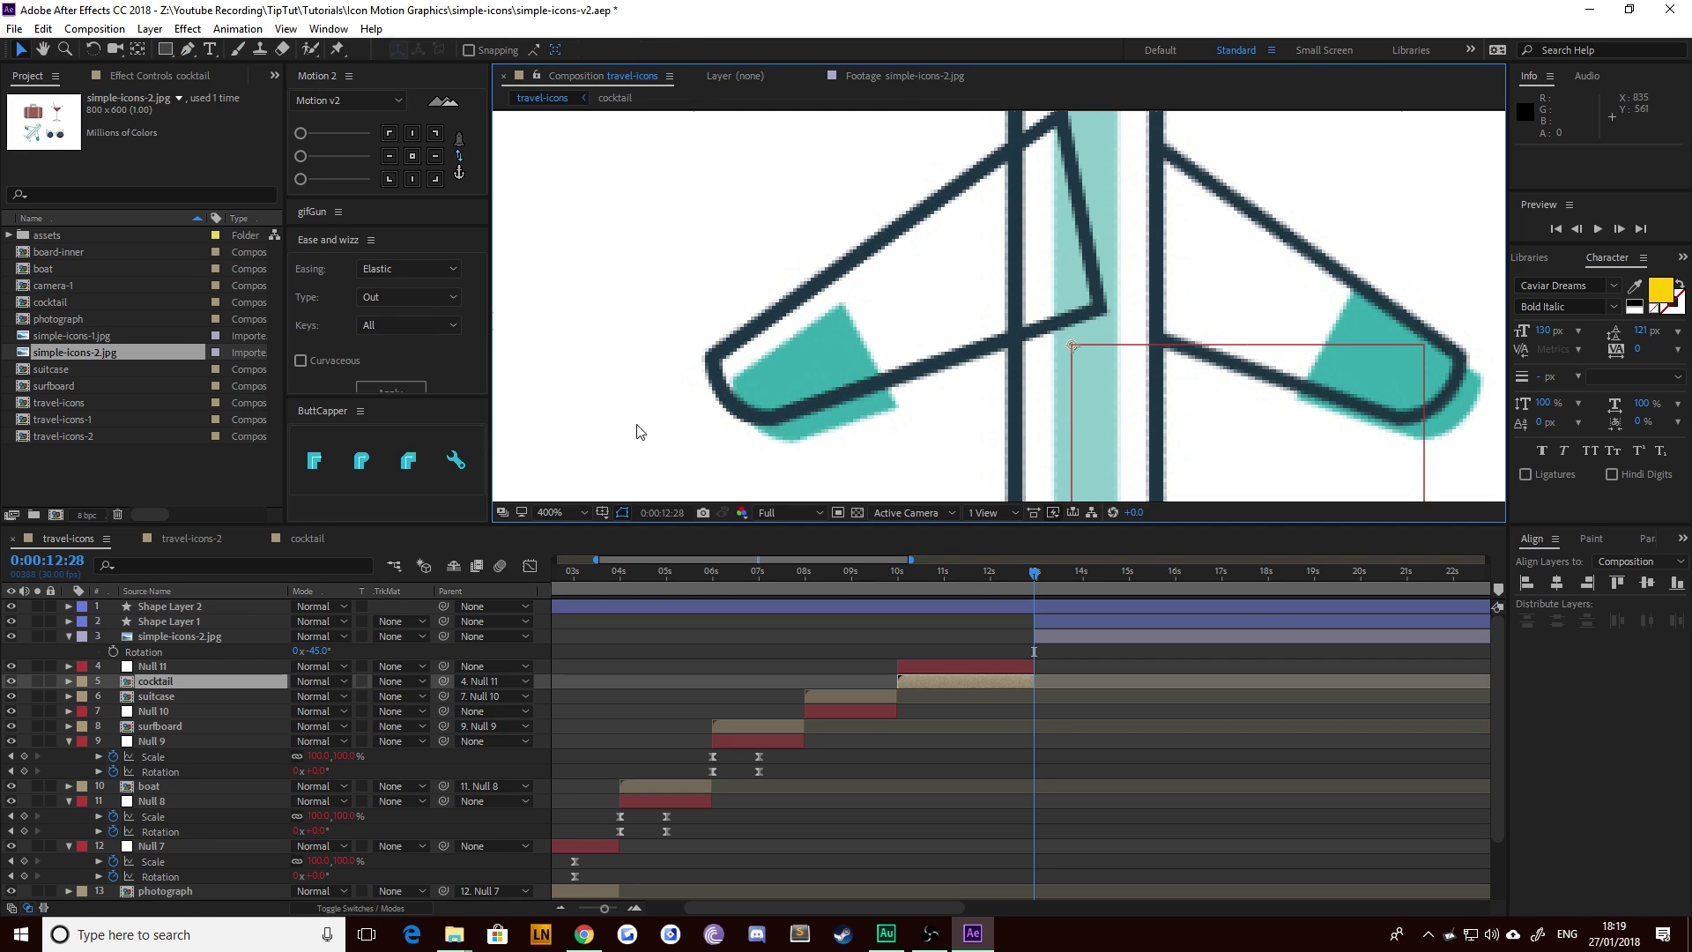
Step: Trim the start of the left wing's shape layer to the playhead and rename the layer wingl
{"action": "left_click_drag", "start_coordinate": [640, 431], "coordinate": [706, 366]}
{"action": "left_click_drag", "start_coordinate": [1005, 164], "coordinate": [929, 256]}
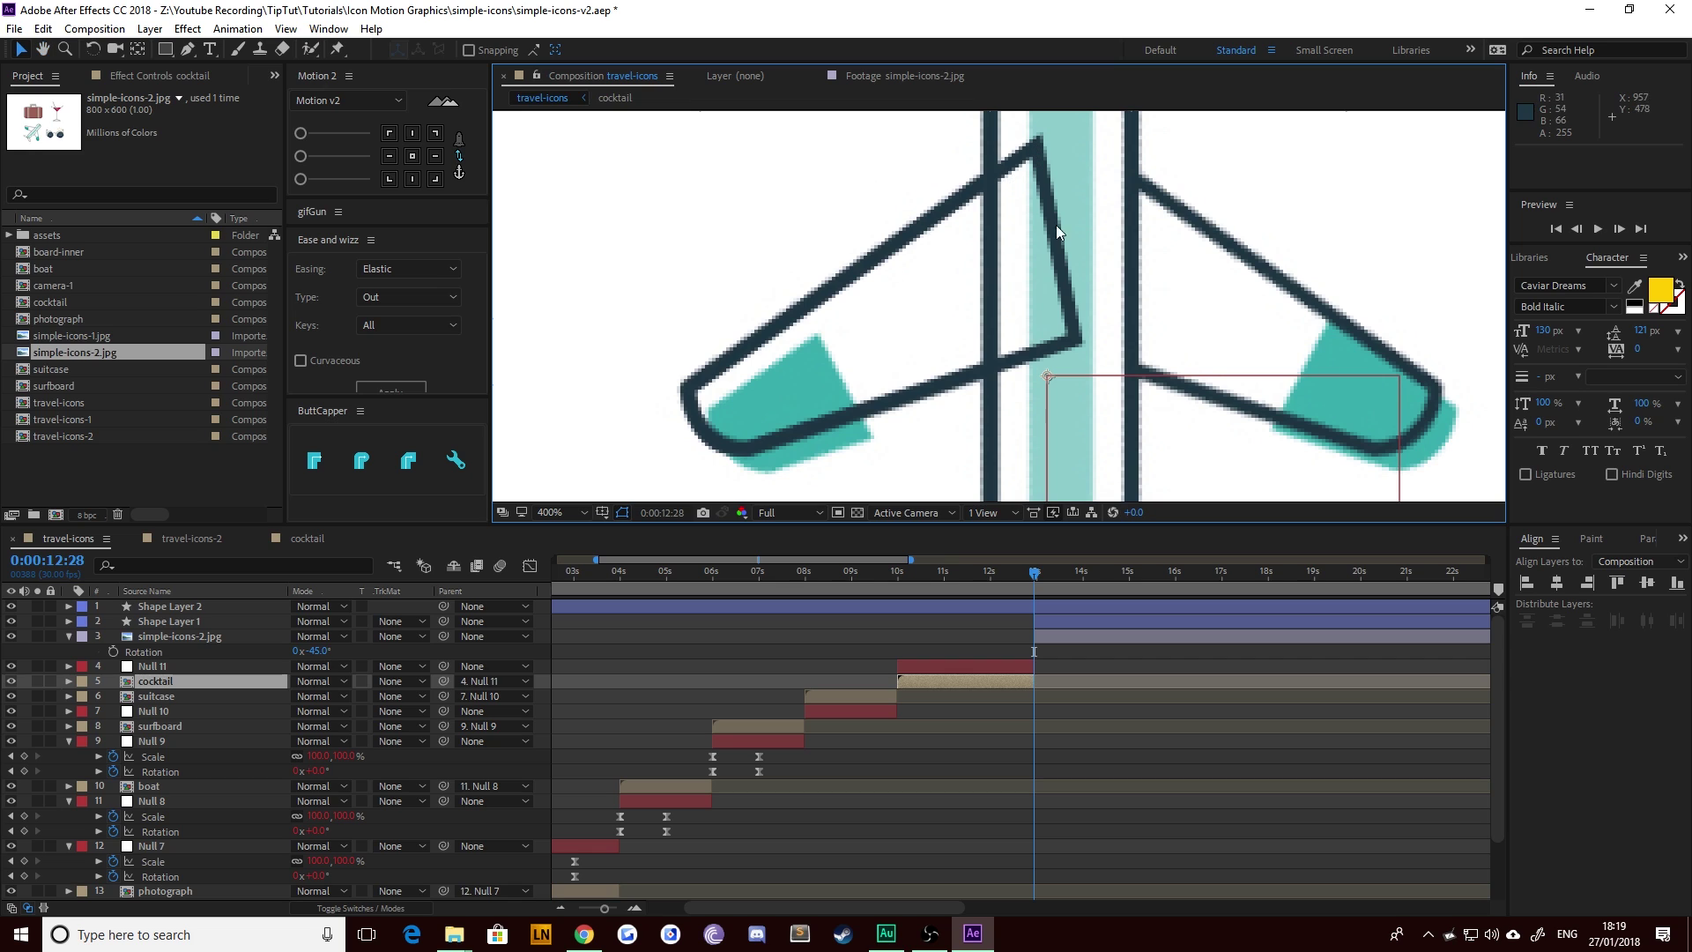
{"action": "scroll", "coordinate": [1084, 321], "scroll_direction": "down", "scroll_amount": 2}
{"action": "scroll", "coordinate": [1077, 315], "scroll_direction": "up", "scroll_amount": 1}
{"action": "left_click_drag", "start_coordinate": [1076, 312], "coordinate": [954, 366]}
{"action": "scroll", "coordinate": [1009, 290], "scroll_direction": "up", "scroll_amount": 1}
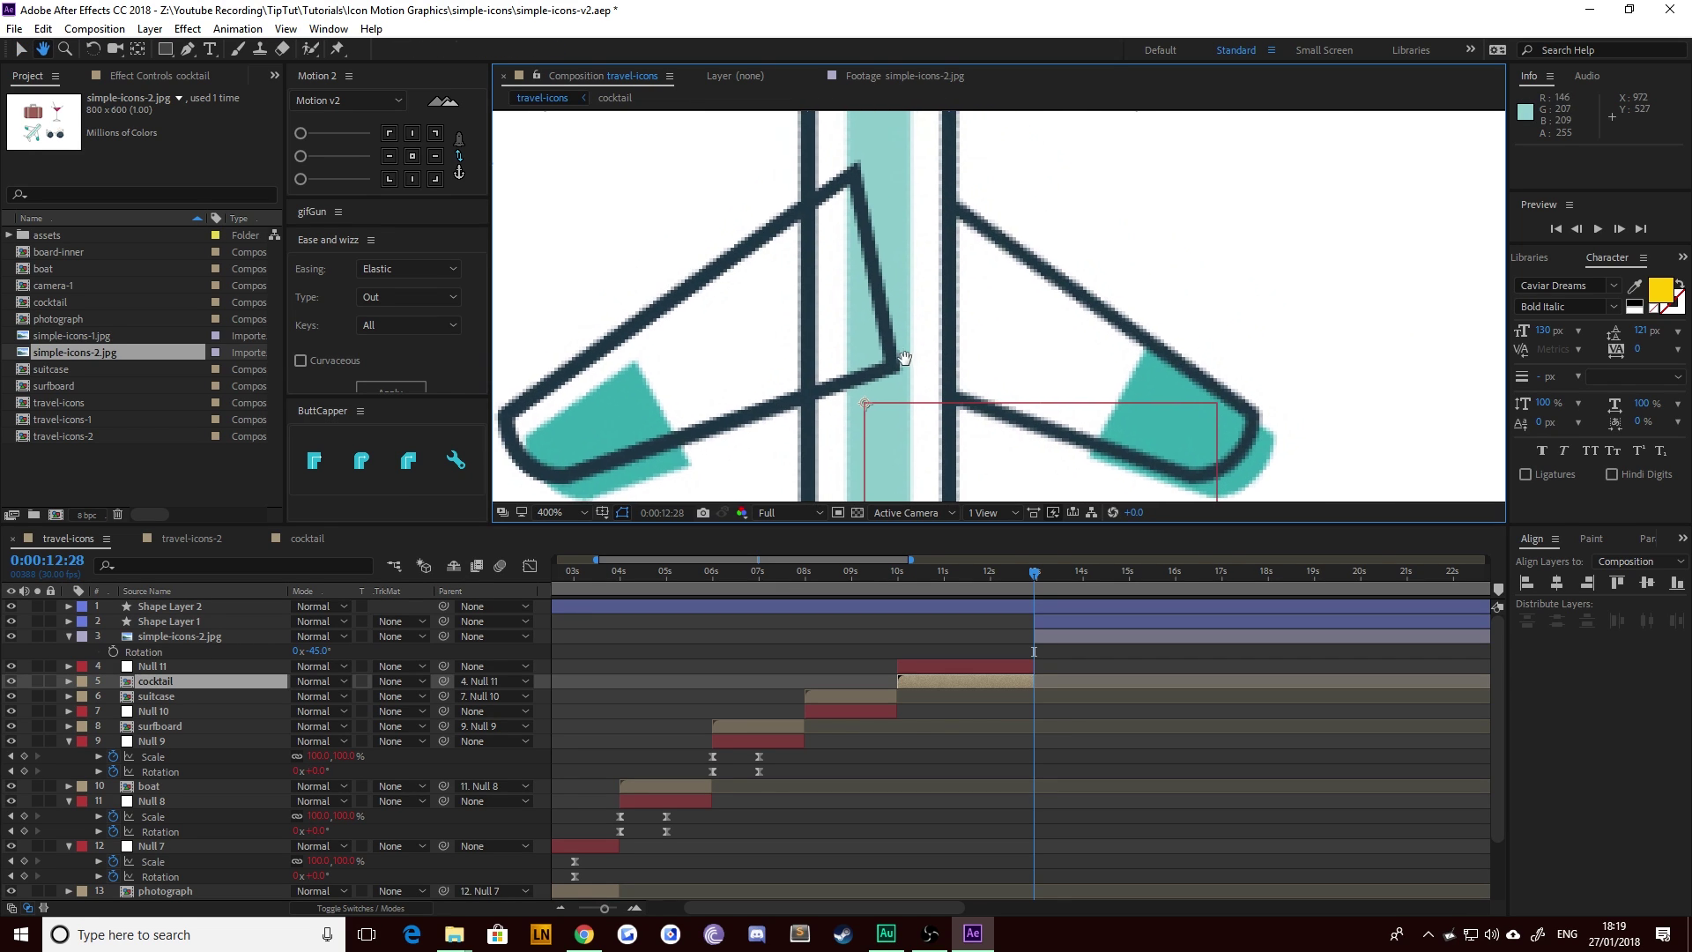
{"action": "left_click", "coordinate": [166, 608]}
{"action": "key", "text": "Return"}
{"action": "type", "text": "wing"}
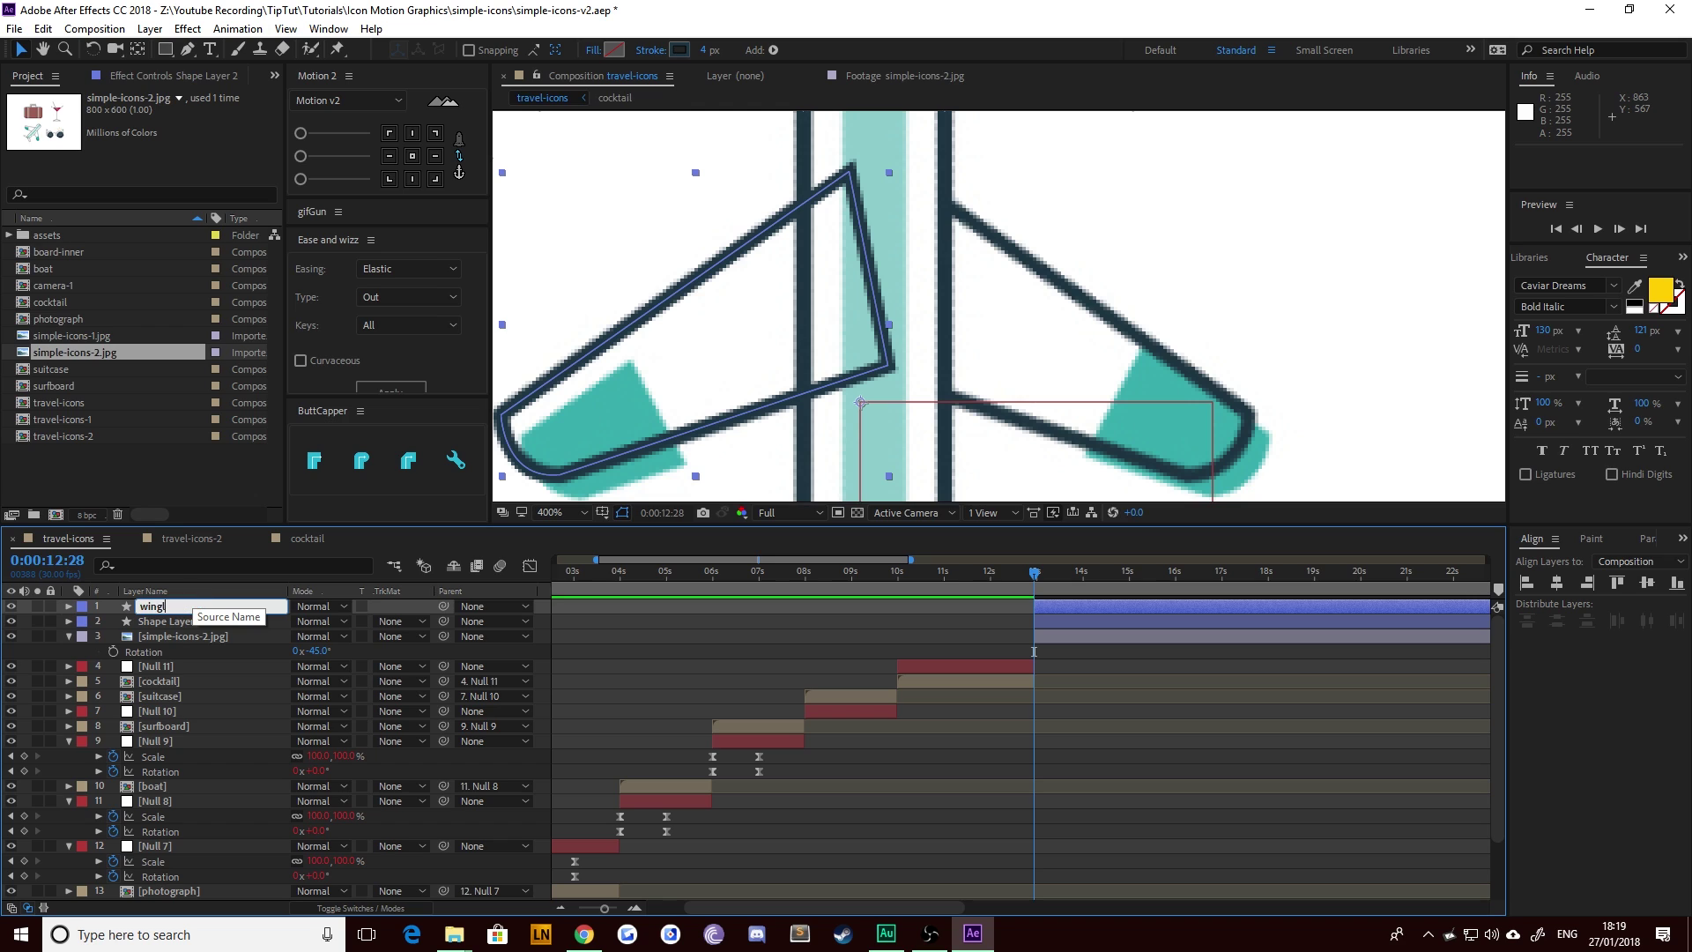
{"action": "key", "text": "Return"}
Step: Rename the fuselage shape layer as body
{"action": "key", "text": "ctrl+Down"}
{"action": "key", "text": "Return"}
{"action": "type", "text": "bo"}
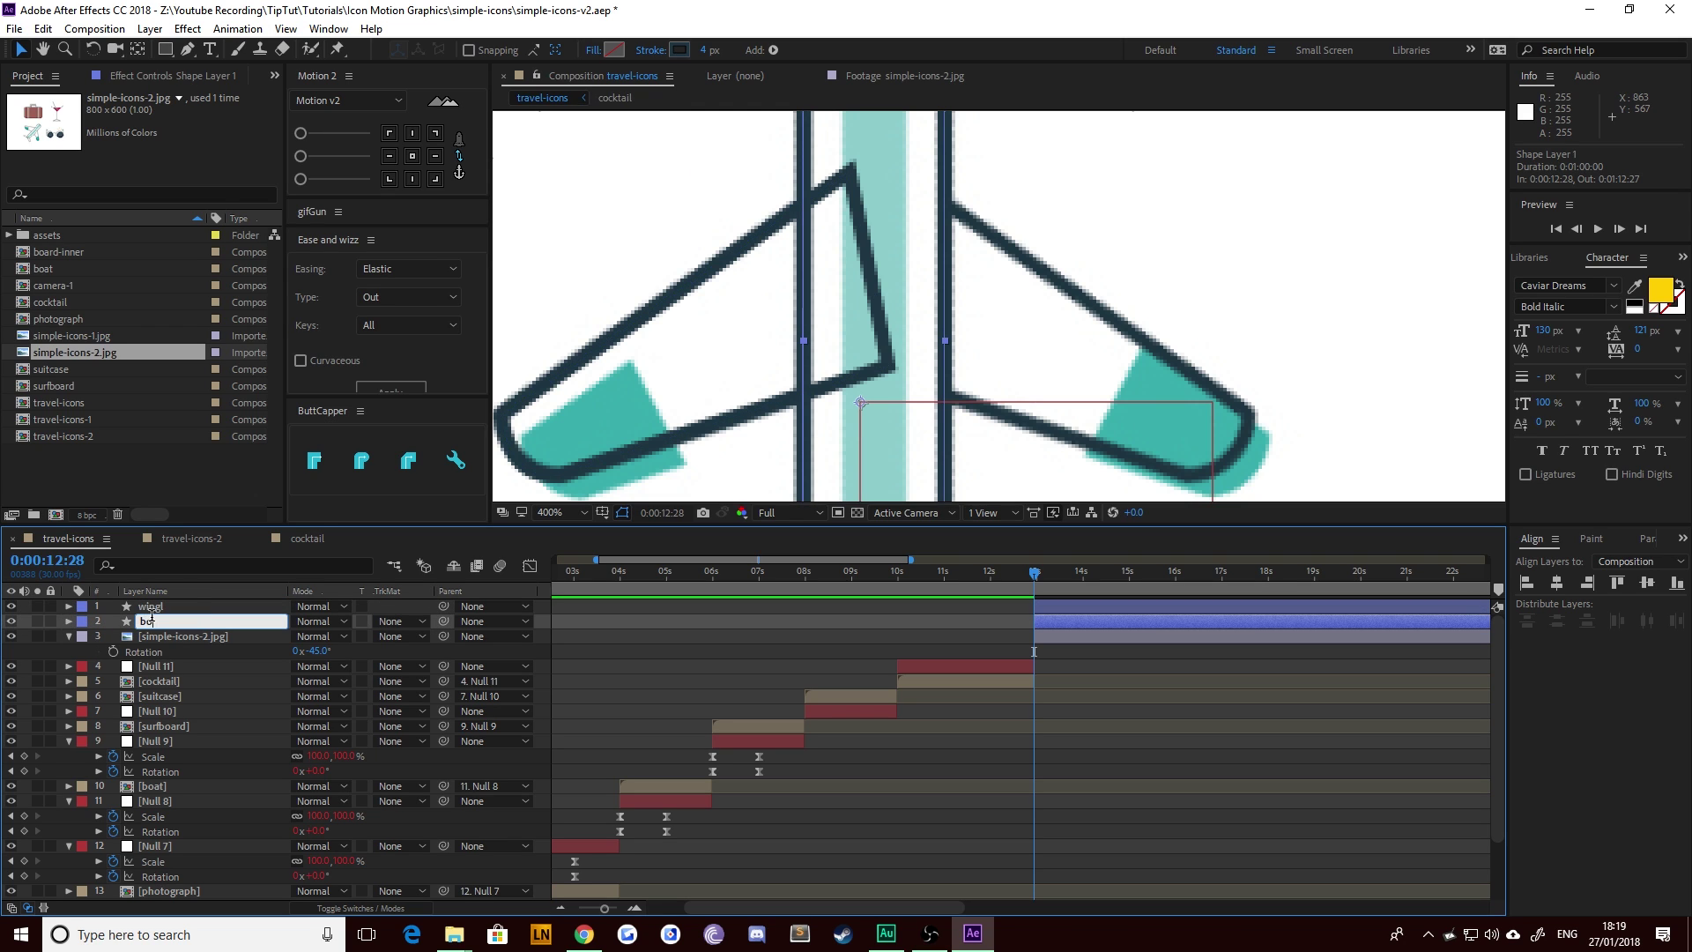
{"action": "type", "text": "dy"}
{"action": "key", "text": "Return"}
Step: Duplicate the wingl layer, flip the copy horizontally and move it over the reference's right wing at position 969.3, 540
{"action": "left_click", "coordinate": [160, 605]}
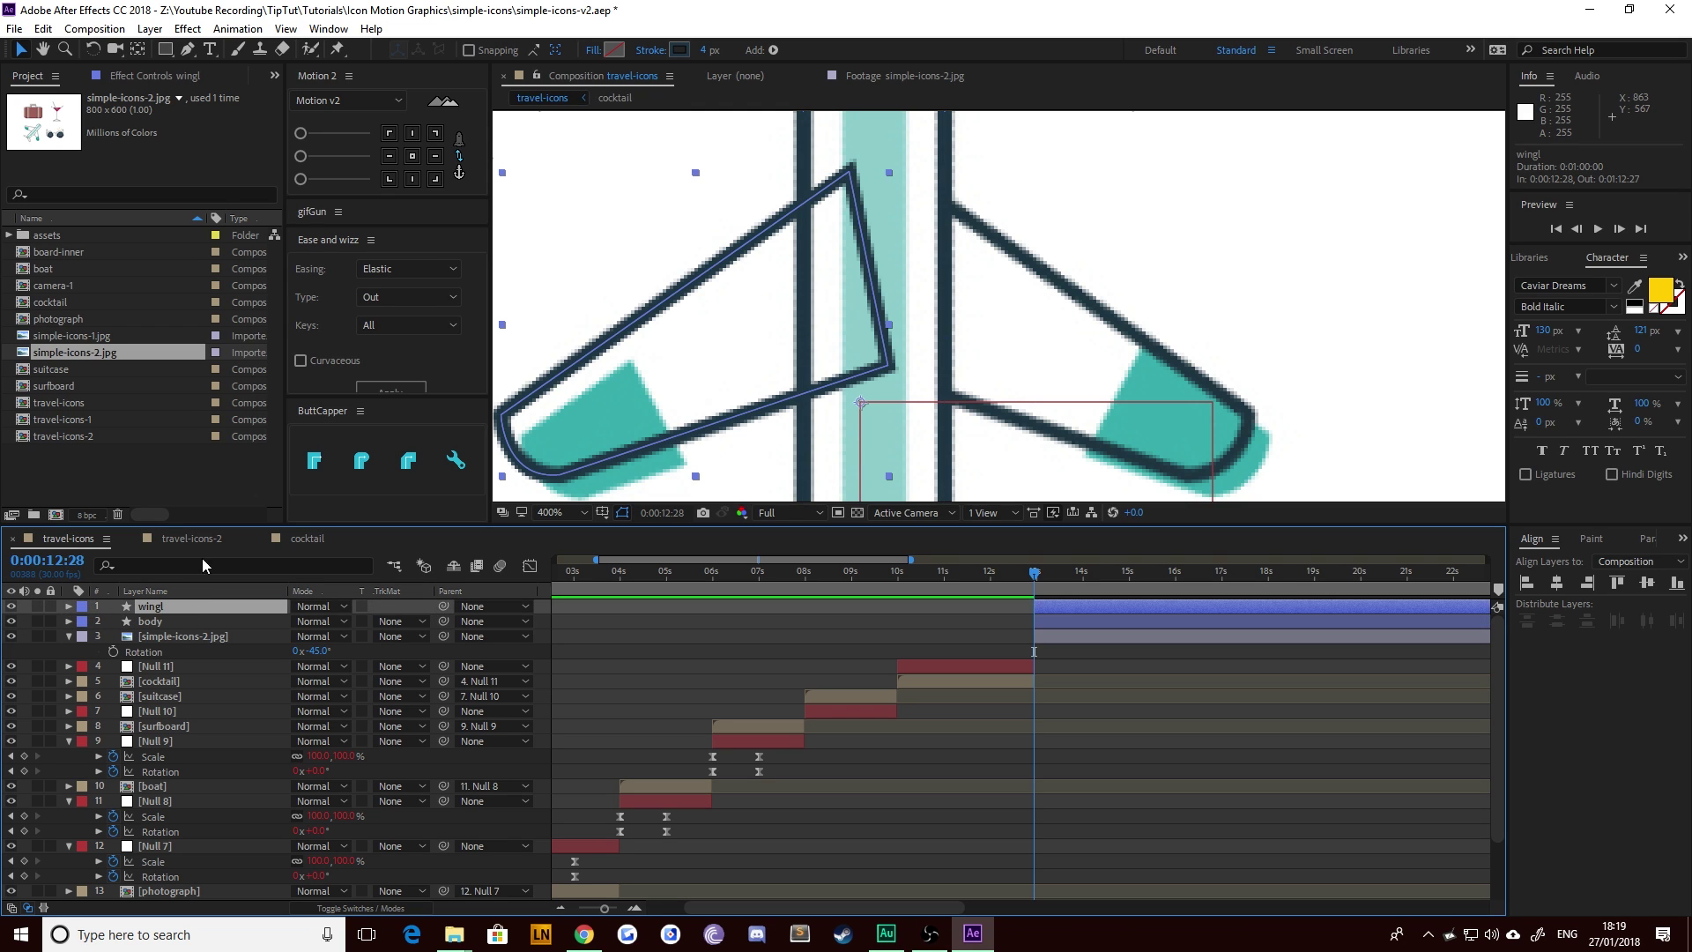
{"action": "key", "text": "ctrl+d"}
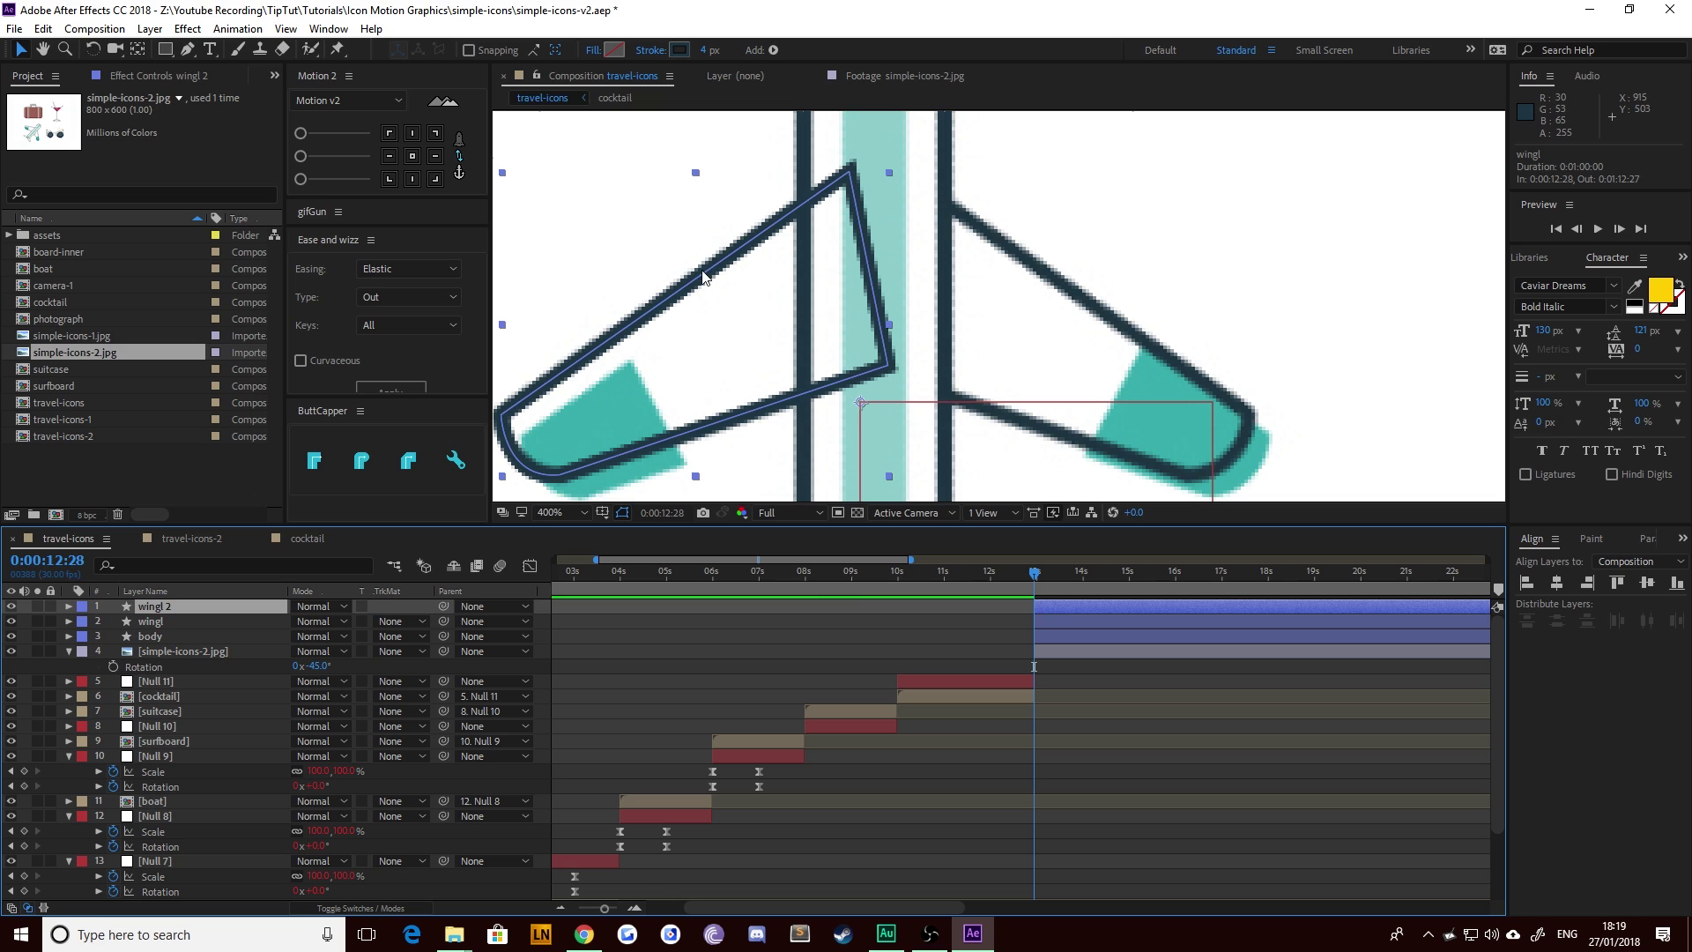
{"action": "right_click", "coordinate": [732, 258]}
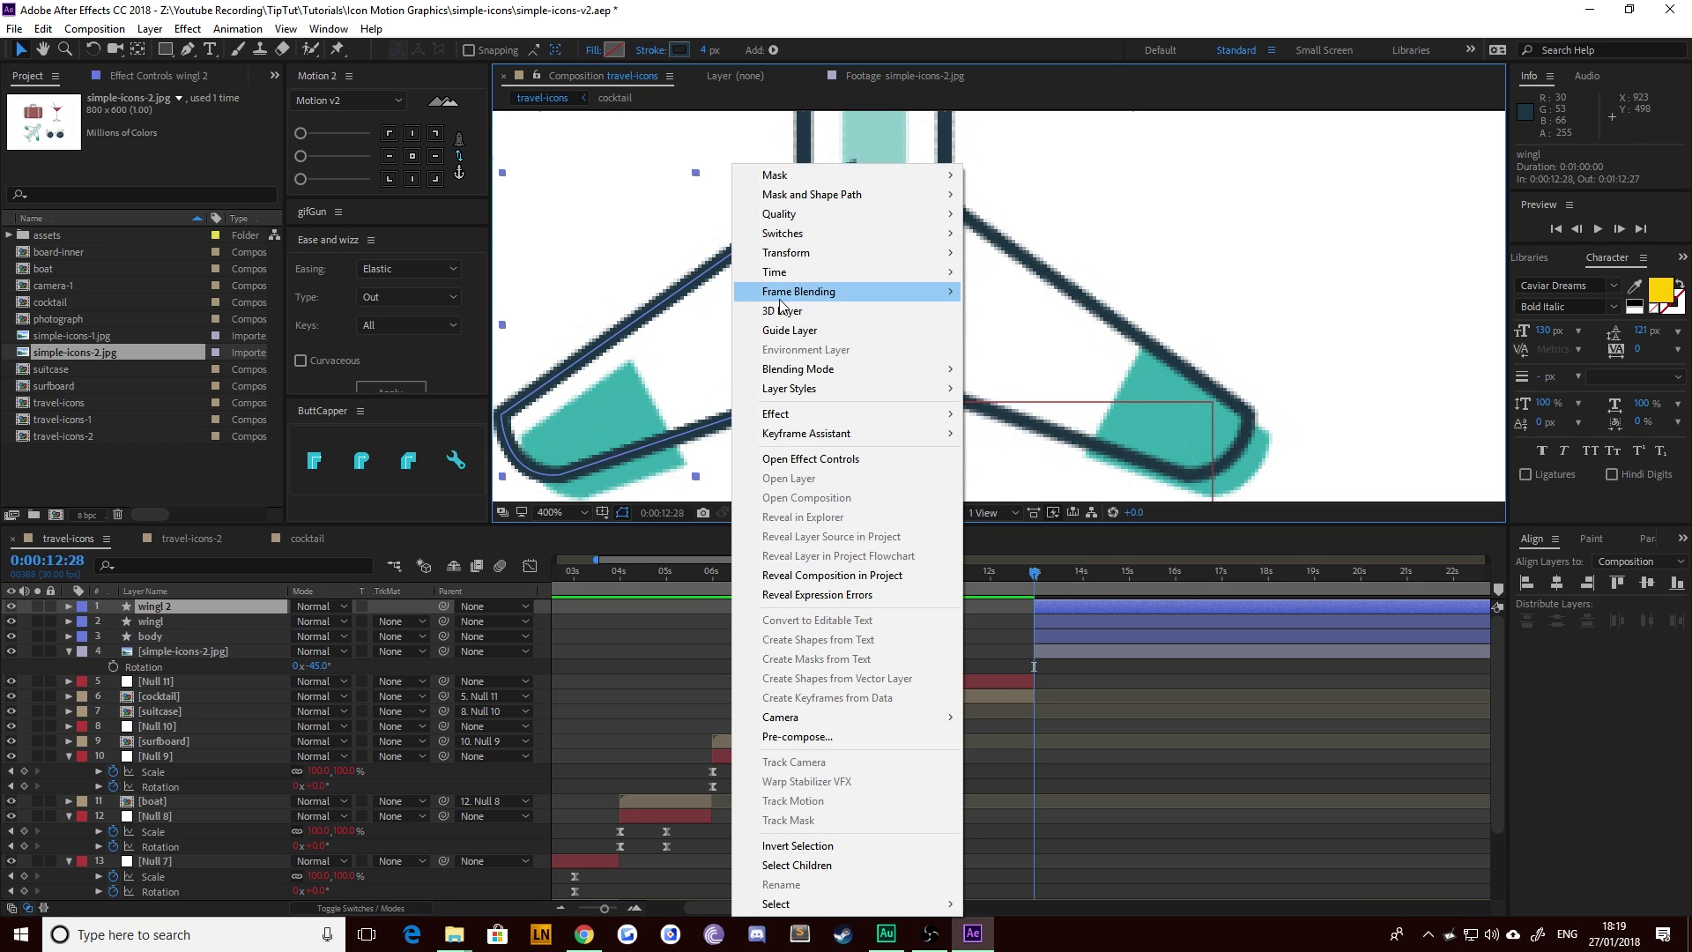
{"action": "mouse_move", "coordinate": [815, 254]}
{"action": "left_click", "coordinate": [1022, 421]}
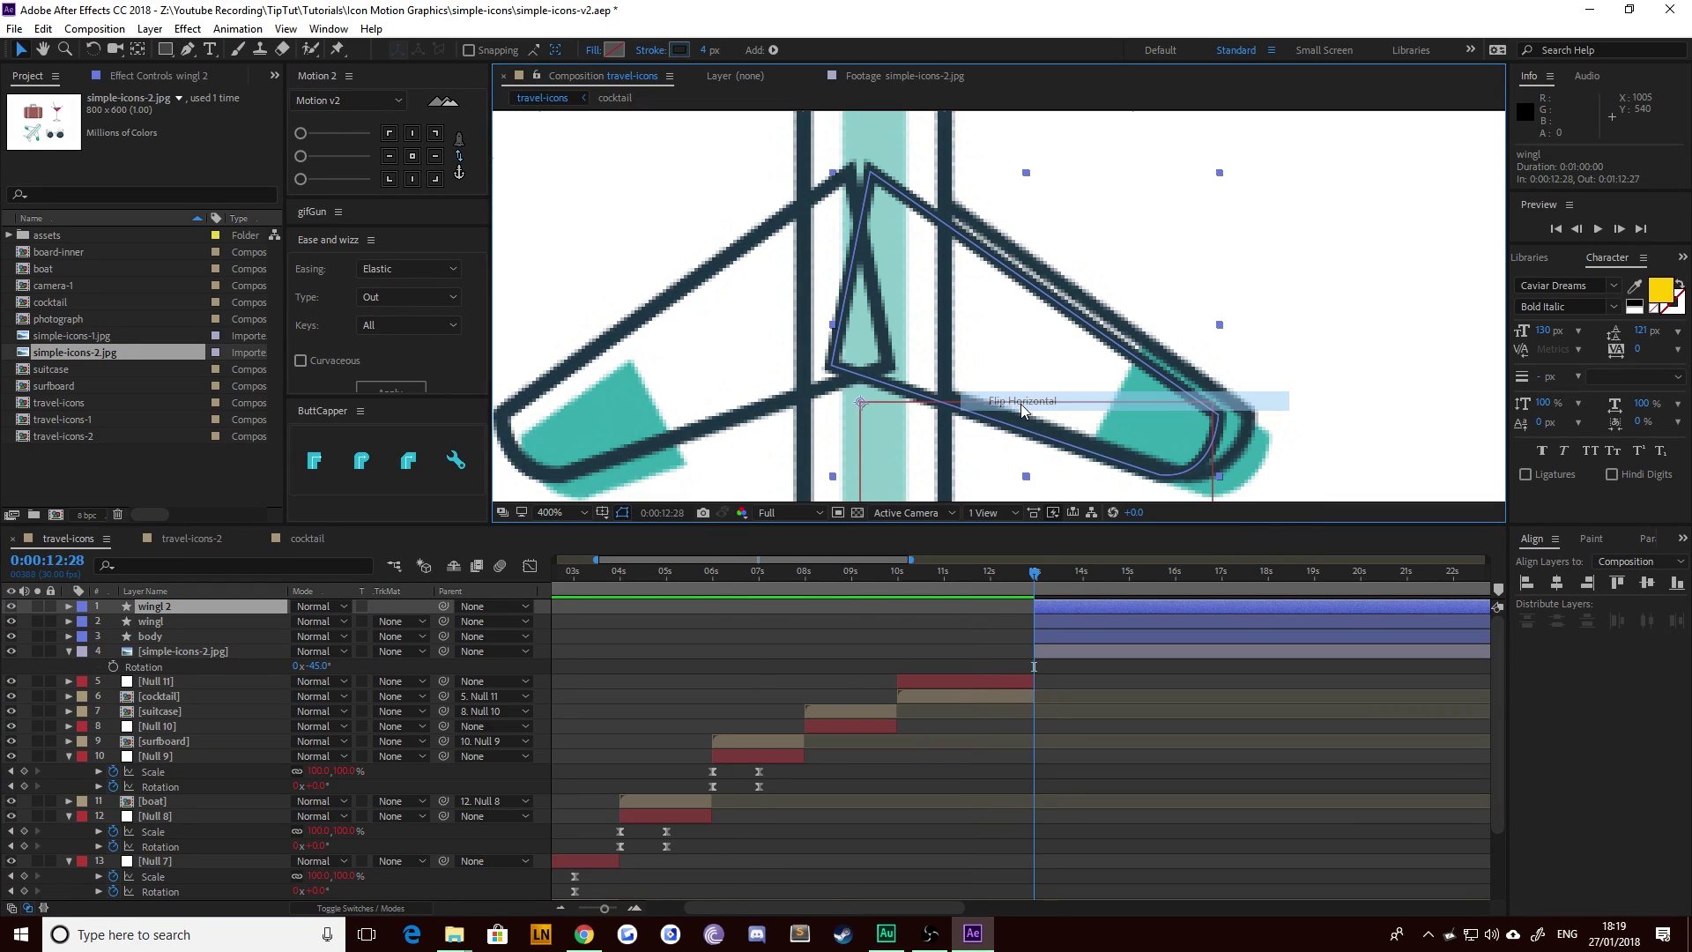
{"action": "left_click_drag", "start_coordinate": [946, 234], "coordinate": [978, 234]}
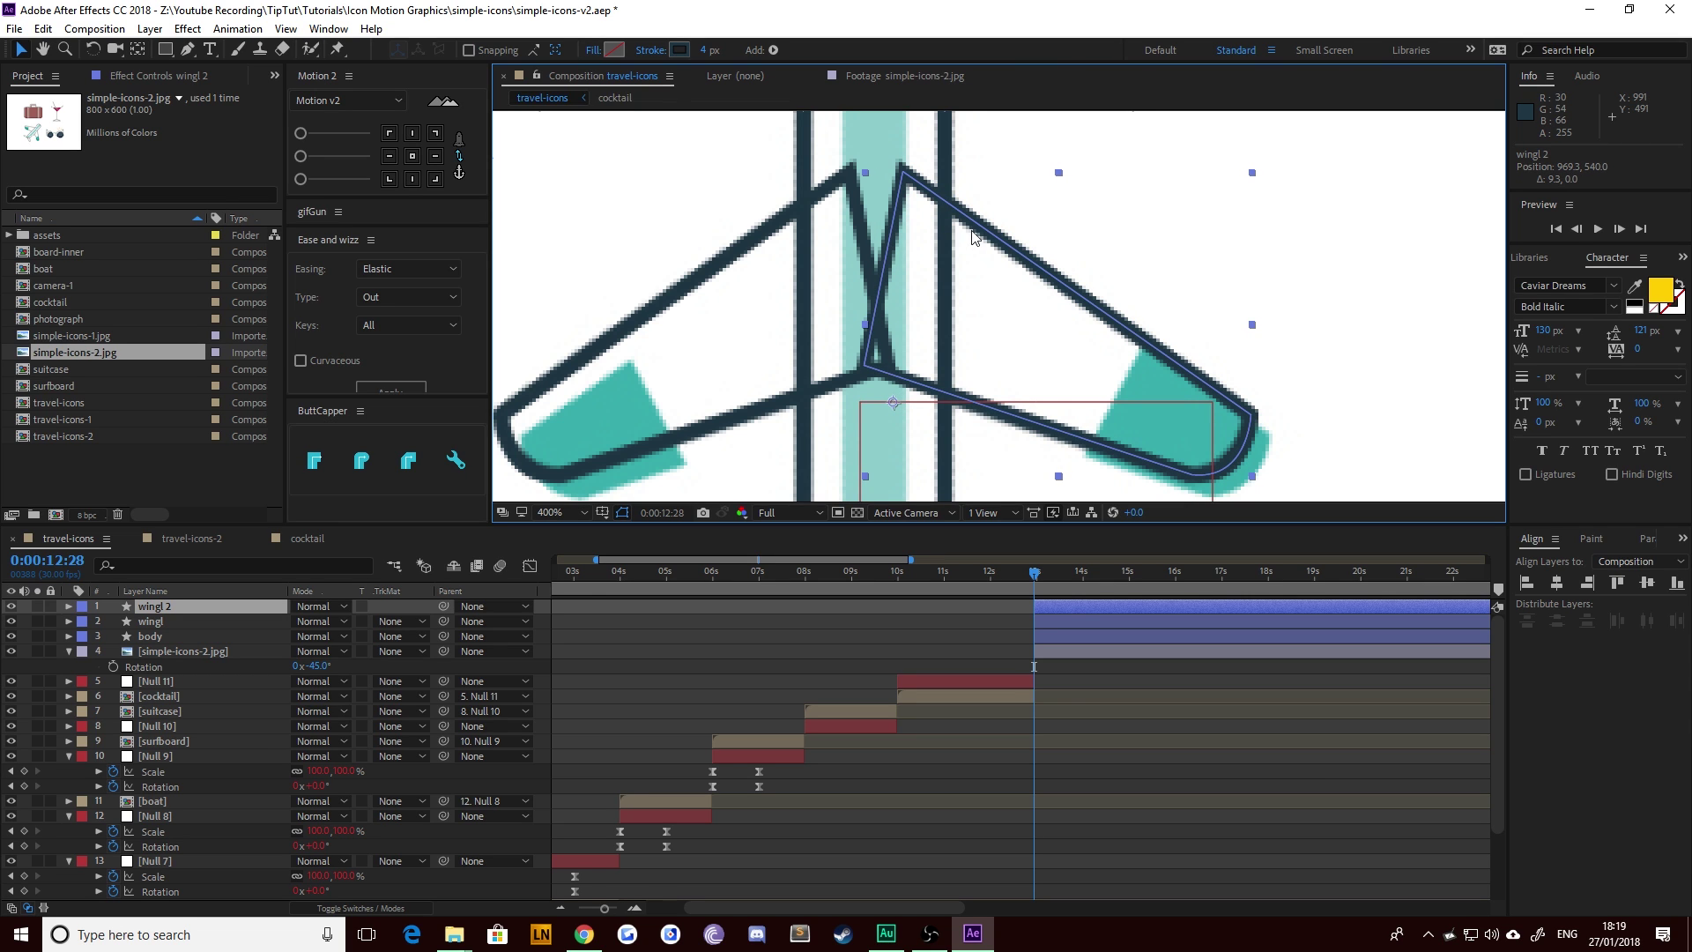
Step: Draw a closed shape-layer path over the reference's left tail fin, with a curved tip and the inner end extended into the fuselage
{"action": "key", "text": "space"}
{"action": "left_click_drag", "start_coordinate": [746, 489], "coordinate": [744, 453]}
{"action": "mouse_move", "coordinate": [799, 287]}
{"action": "left_mouse_down"}
{"action": "mouse_move", "coordinate": [797, 509]}
{"action": "mouse_move", "coordinate": [848, 172]}
{"action": "left_mouse_up"}
{"action": "key", "text": "g"}
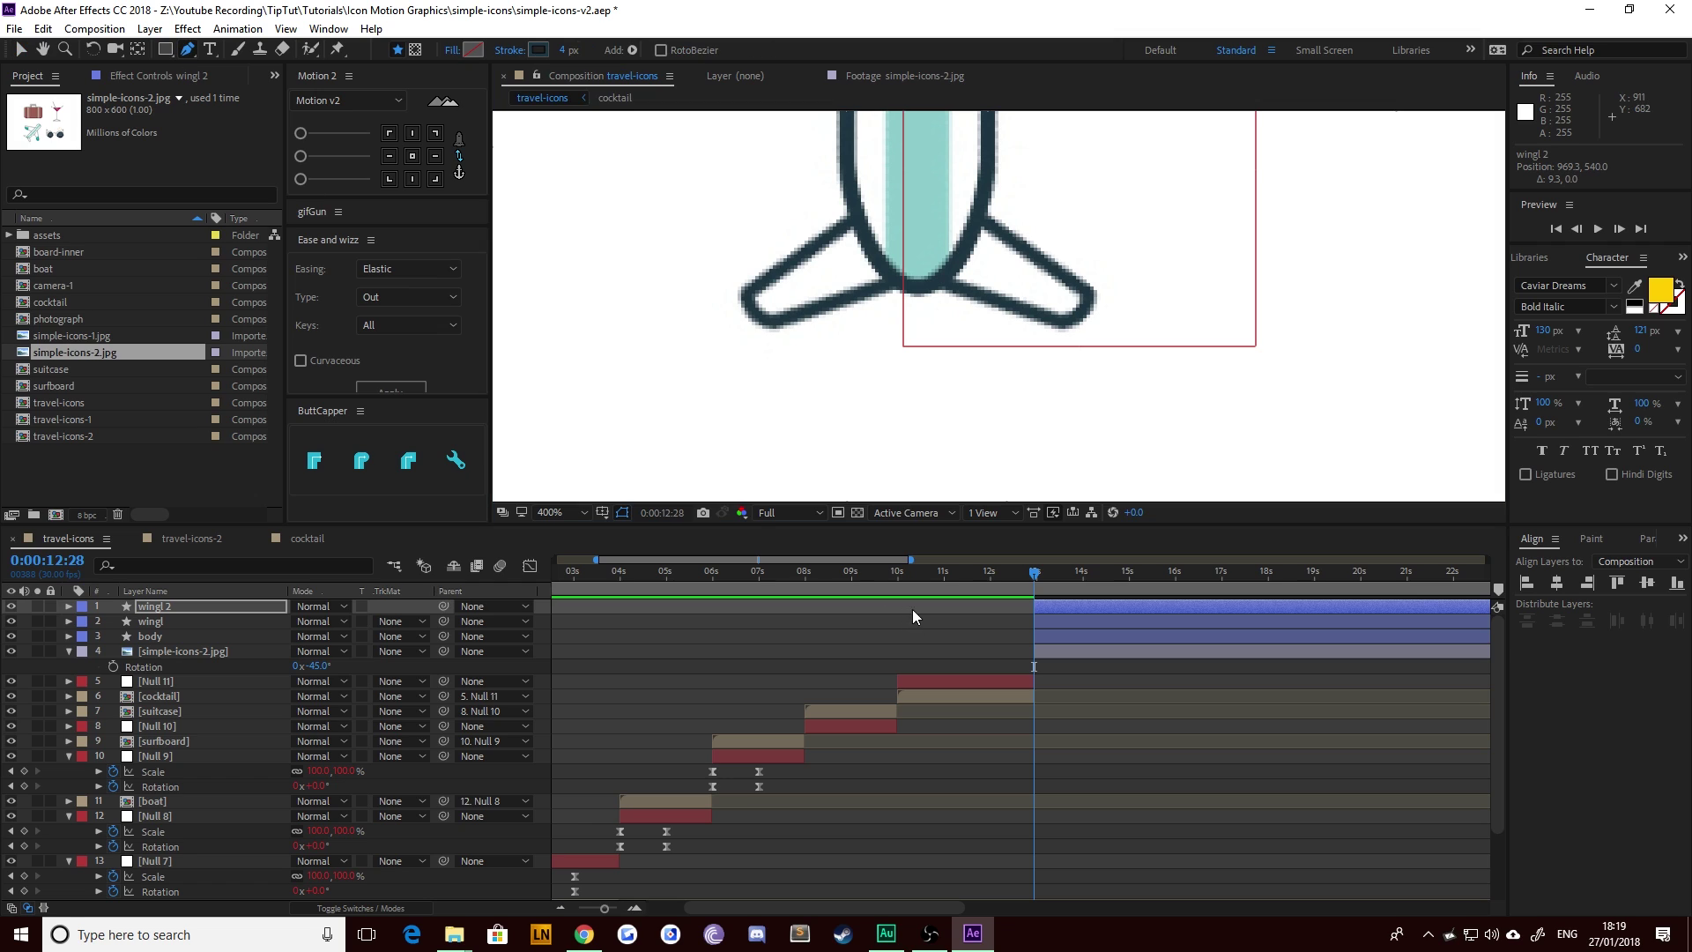
{"action": "left_click", "coordinate": [1054, 682]}
{"action": "scroll", "coordinate": [917, 287], "scroll_direction": "up", "scroll_amount": 1}
{"action": "key", "text": "space"}
{"action": "left_click_drag", "start_coordinate": [741, 180], "coordinate": [868, 243]}
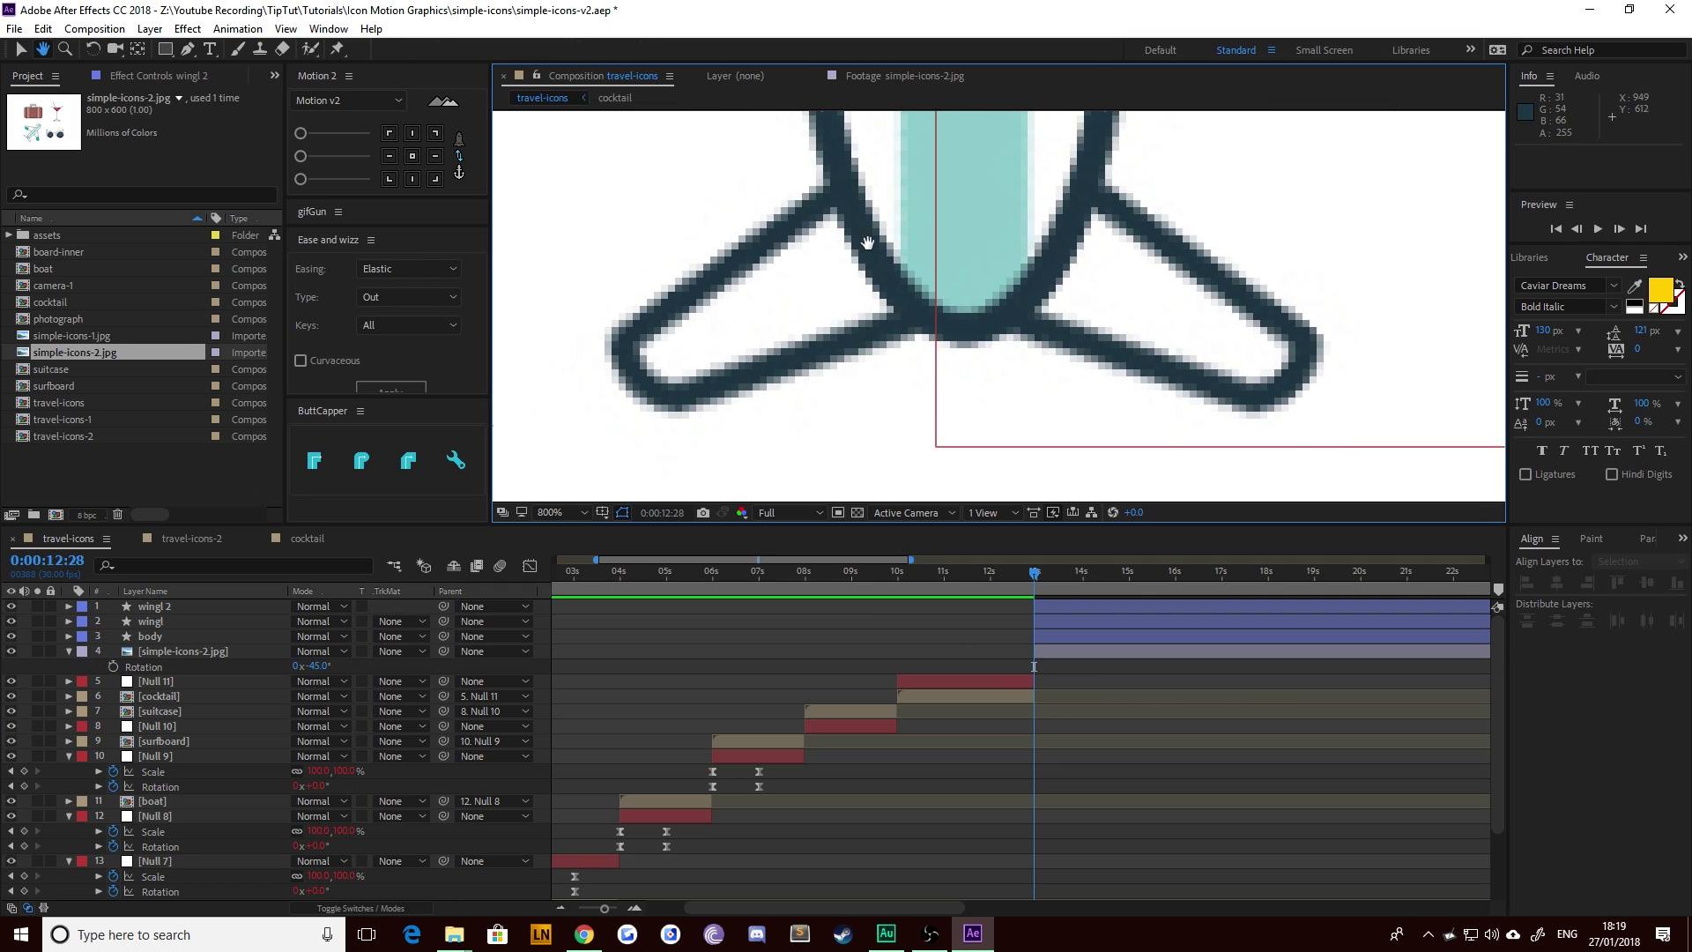
{"action": "left_click", "coordinate": [903, 135]}
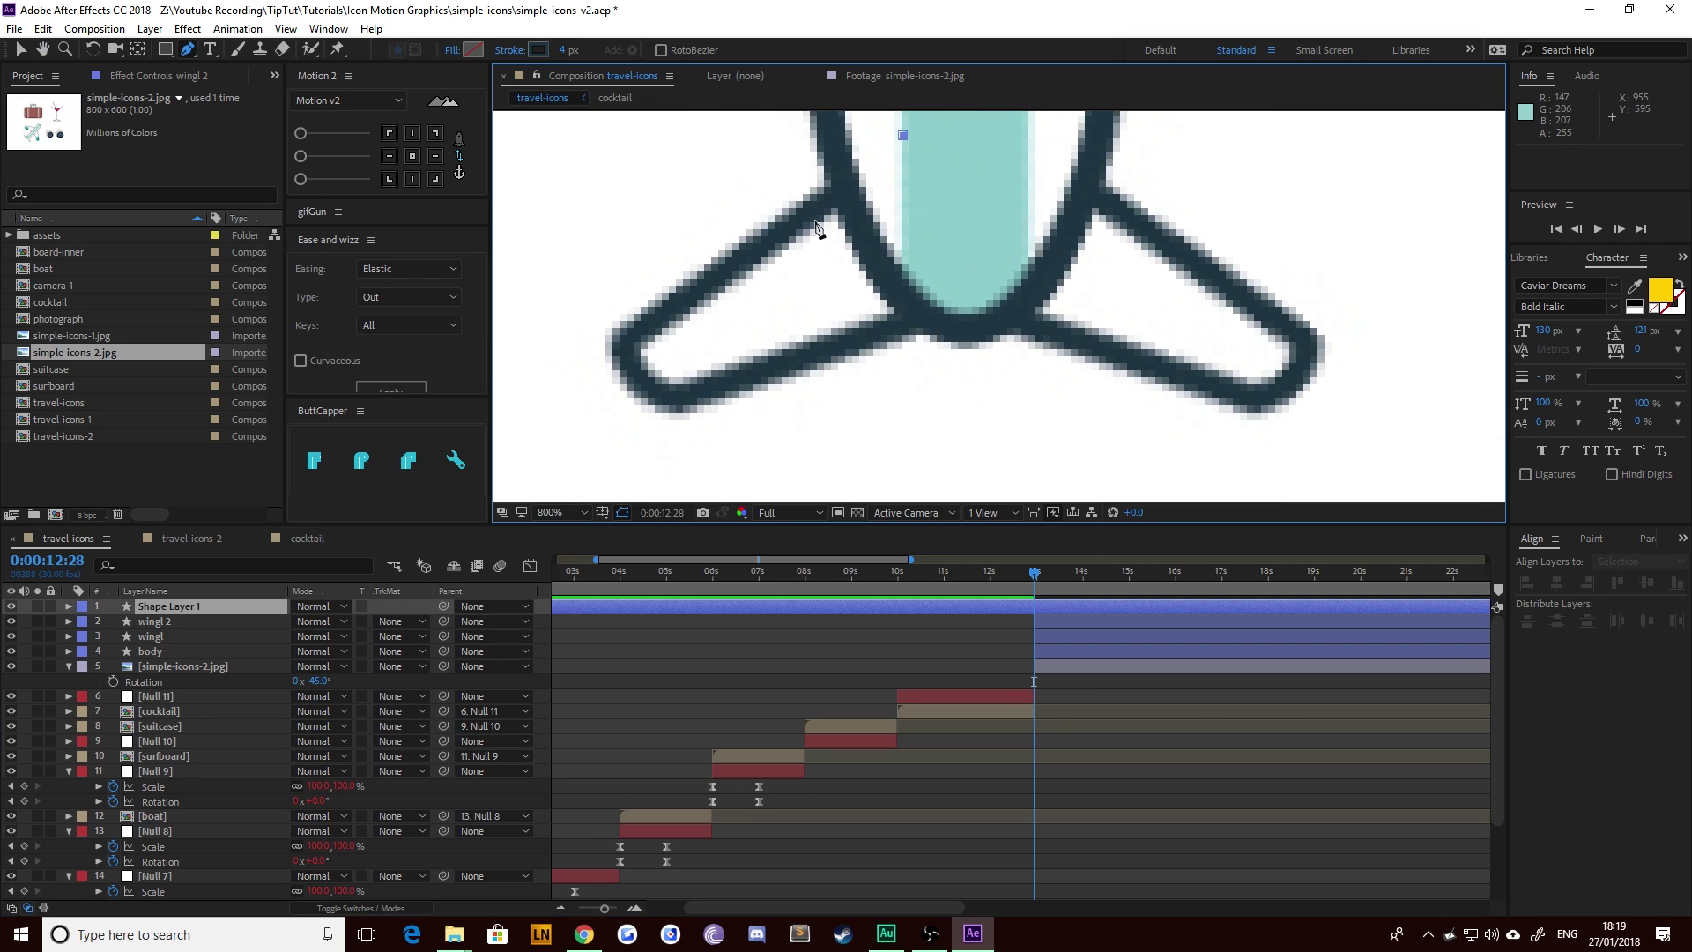
{"action": "left_click", "coordinate": [625, 344]}
{"action": "left_click_drag", "start_coordinate": [677, 400], "coordinate": [724, 402]}
{"action": "left_click", "coordinate": [973, 294]}
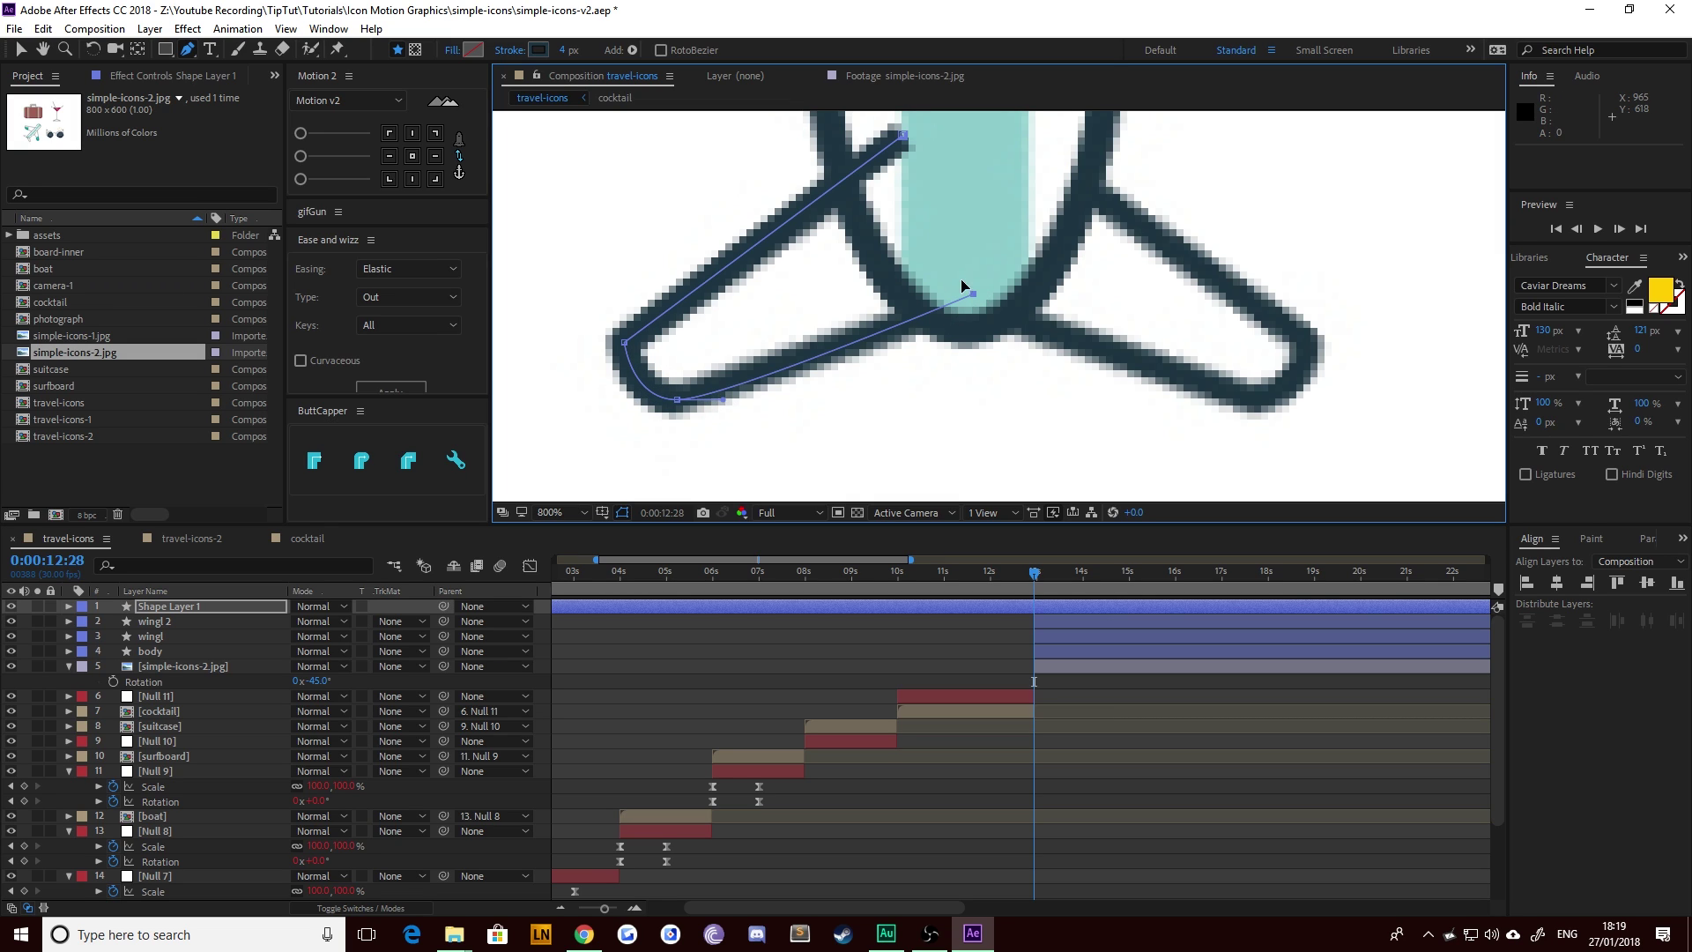
{"action": "left_click", "coordinate": [903, 137]}
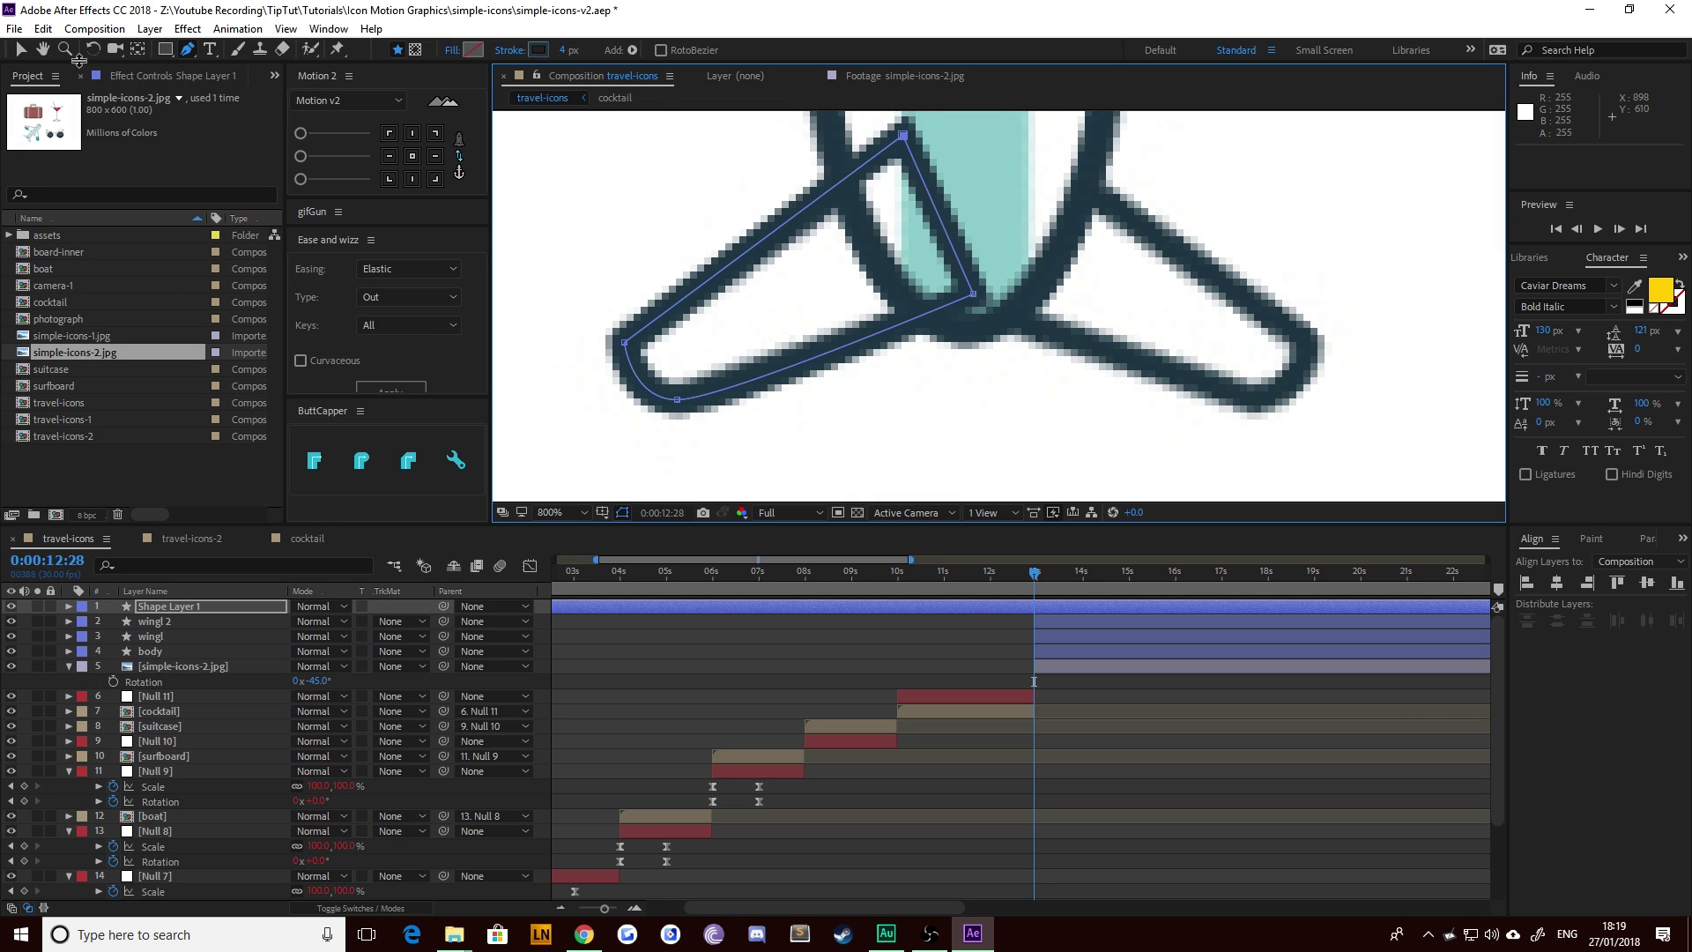
Step: Trim the start of the left tail fin's shape layer to the playhead and rename the layer taill
{"action": "left_click", "coordinate": [19, 50]}
{"action": "key", "text": "comma"}
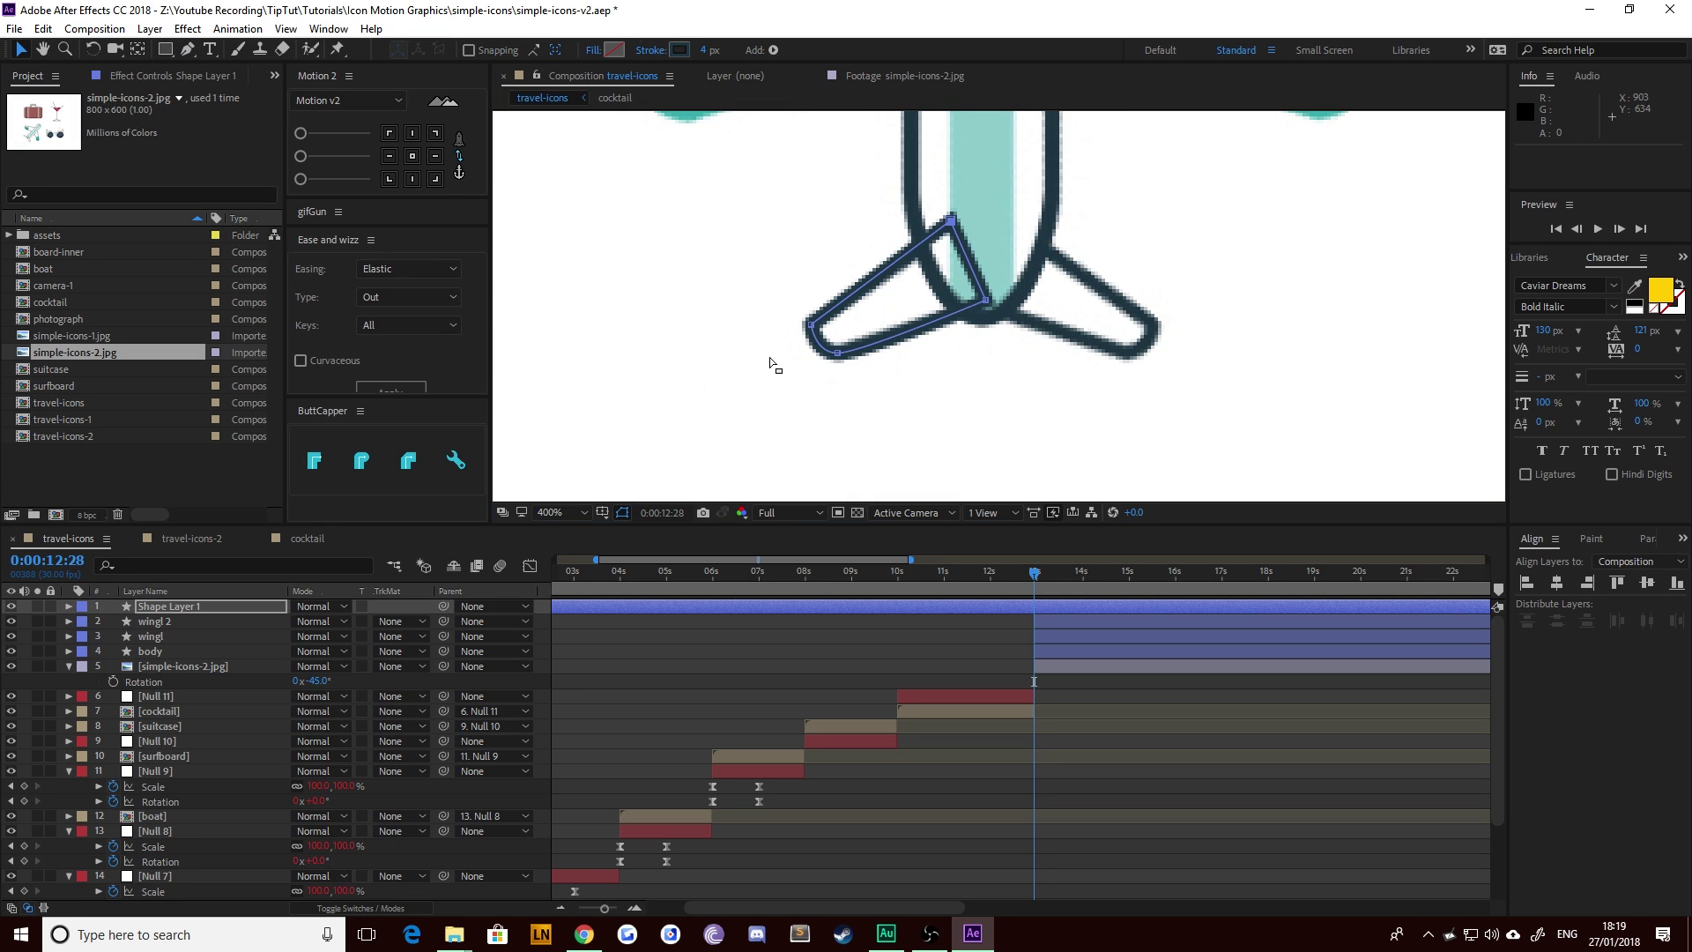
{"action": "left_click", "coordinate": [826, 640]}
{"action": "left_click", "coordinate": [182, 608]}
{"action": "key", "text": "Return"}
{"action": "type", "text": "t"}
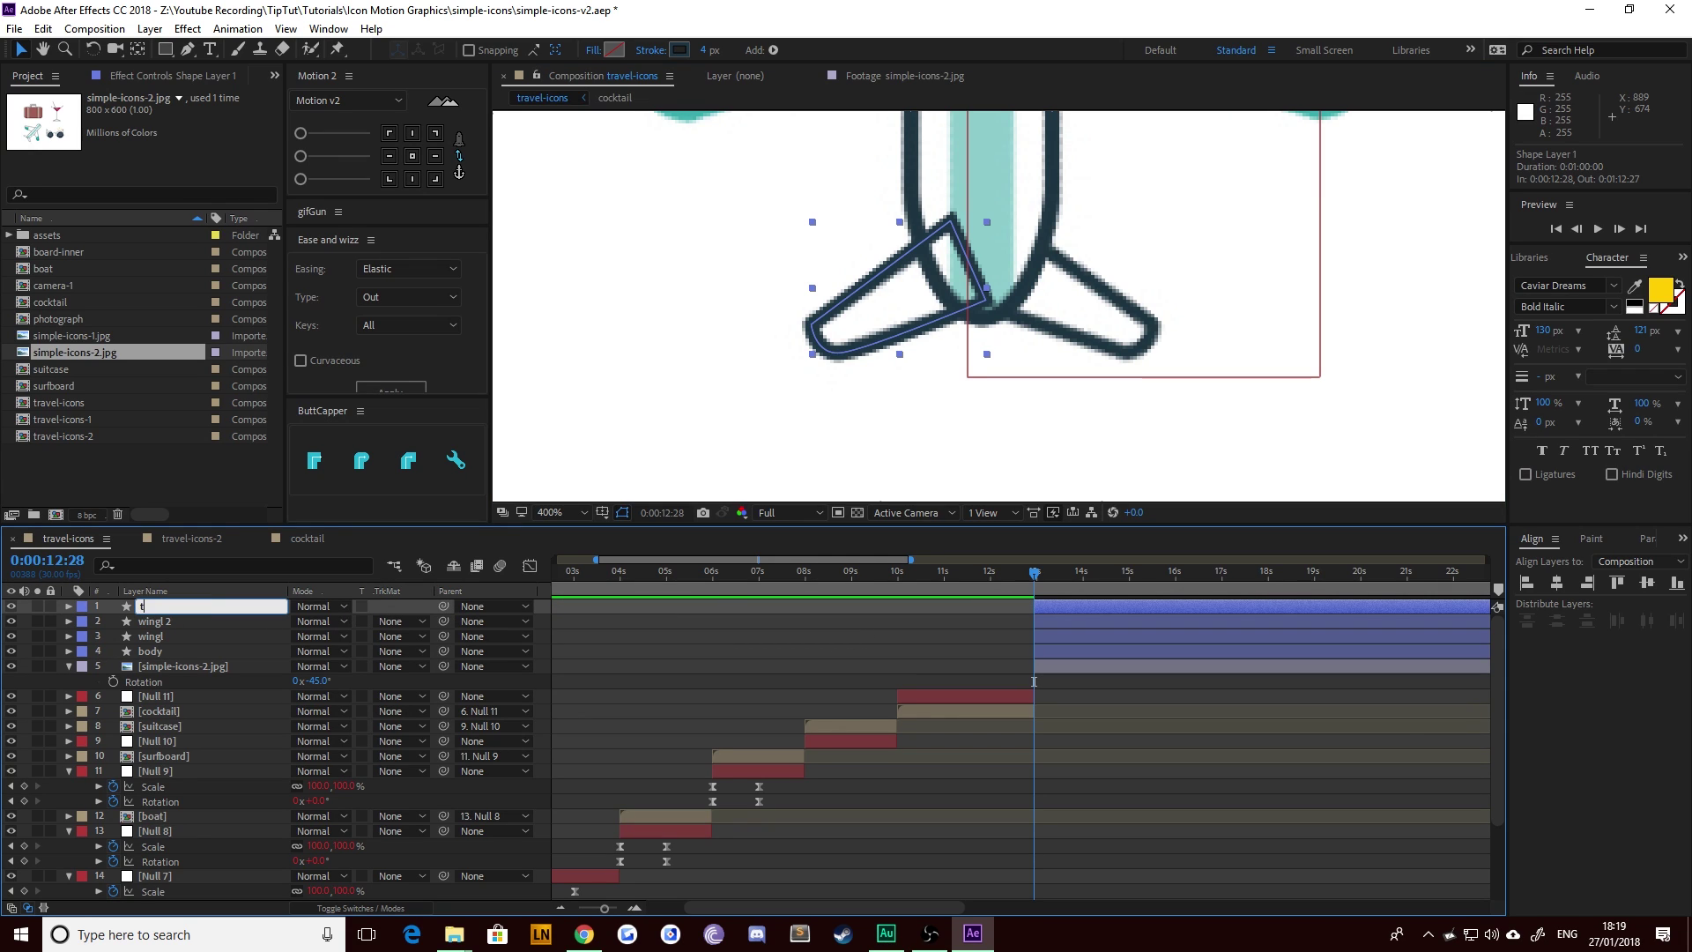
{"action": "type", "text": "aill"}
{"action": "key", "text": "Return"}
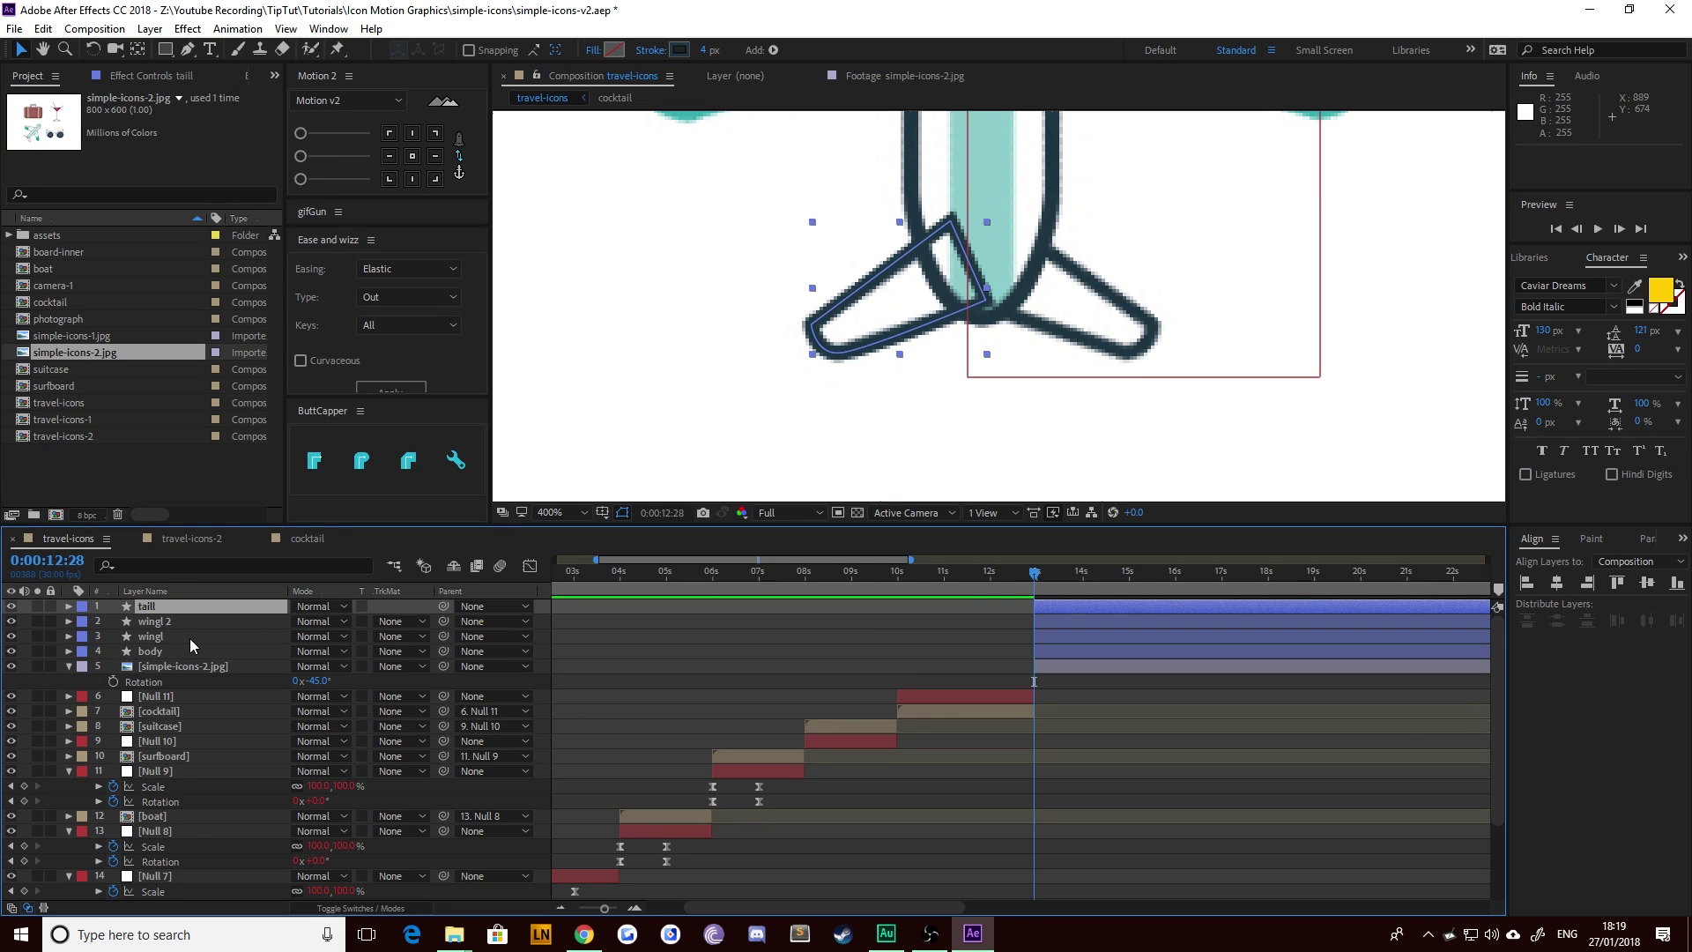
Step: Duplicate the taill layer and rename the copy tailr
{"action": "key", "text": "ctrl+d"}
{"action": "key", "text": "Return"}
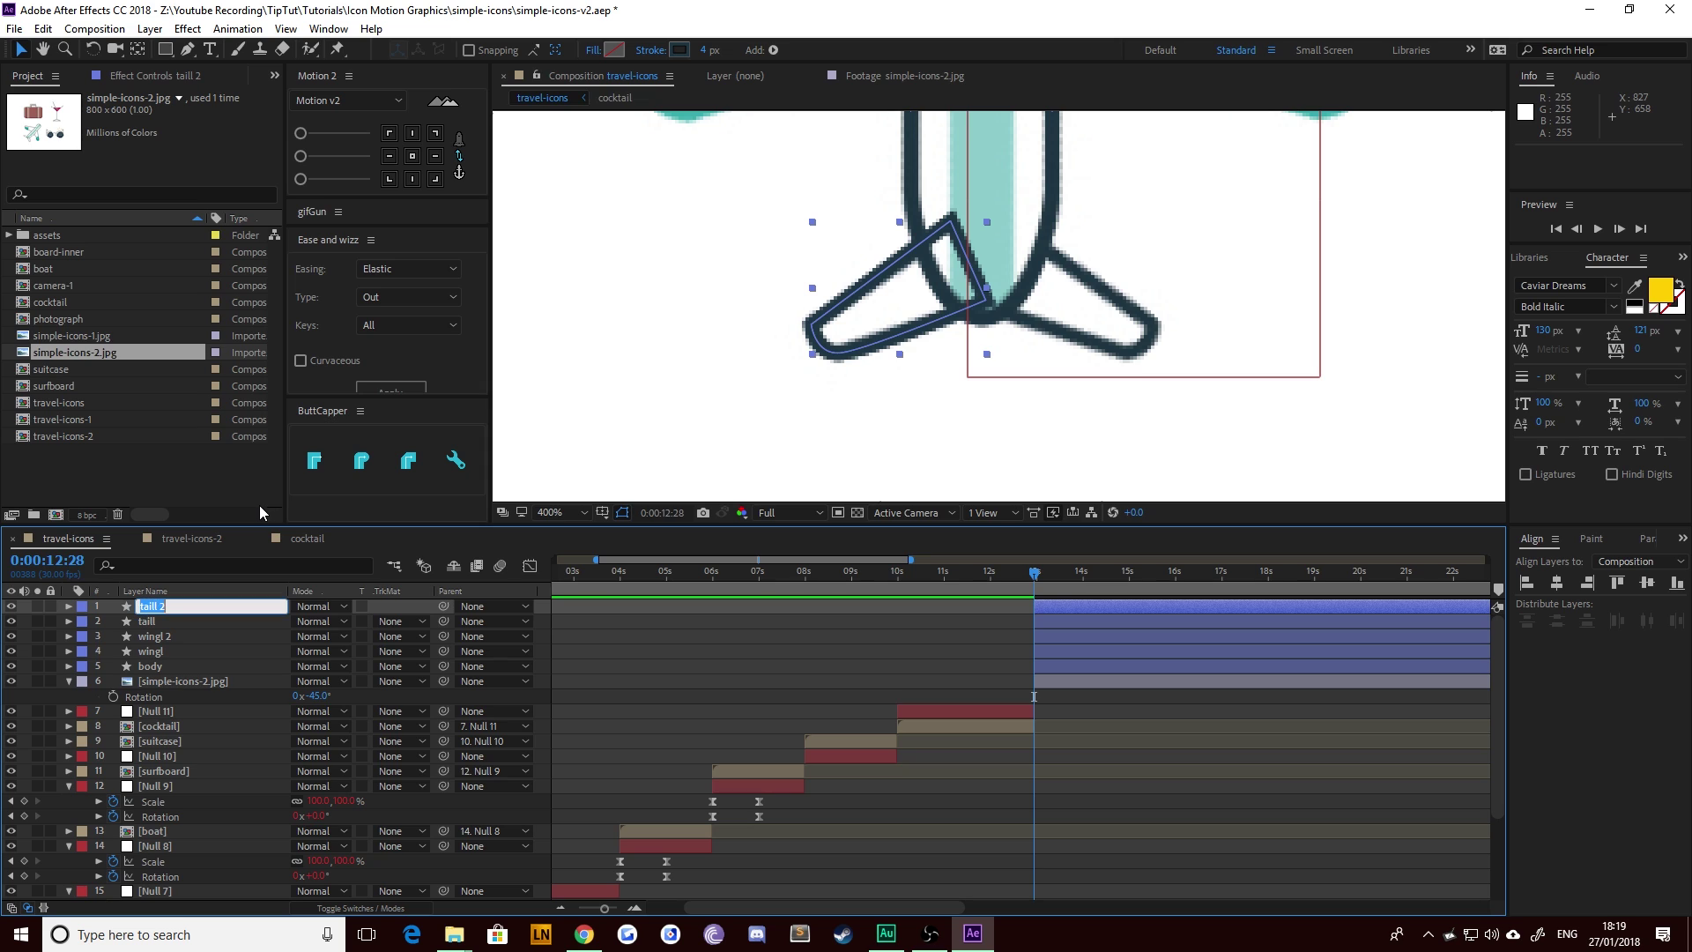
{"action": "type", "text": "tailr"}
{"action": "key", "text": "Return"}
Step: Flip the tailr layer horizontally and move it over the reference's right tail fin at position 968.3, 540
{"action": "right_click", "coordinate": [899, 331]}
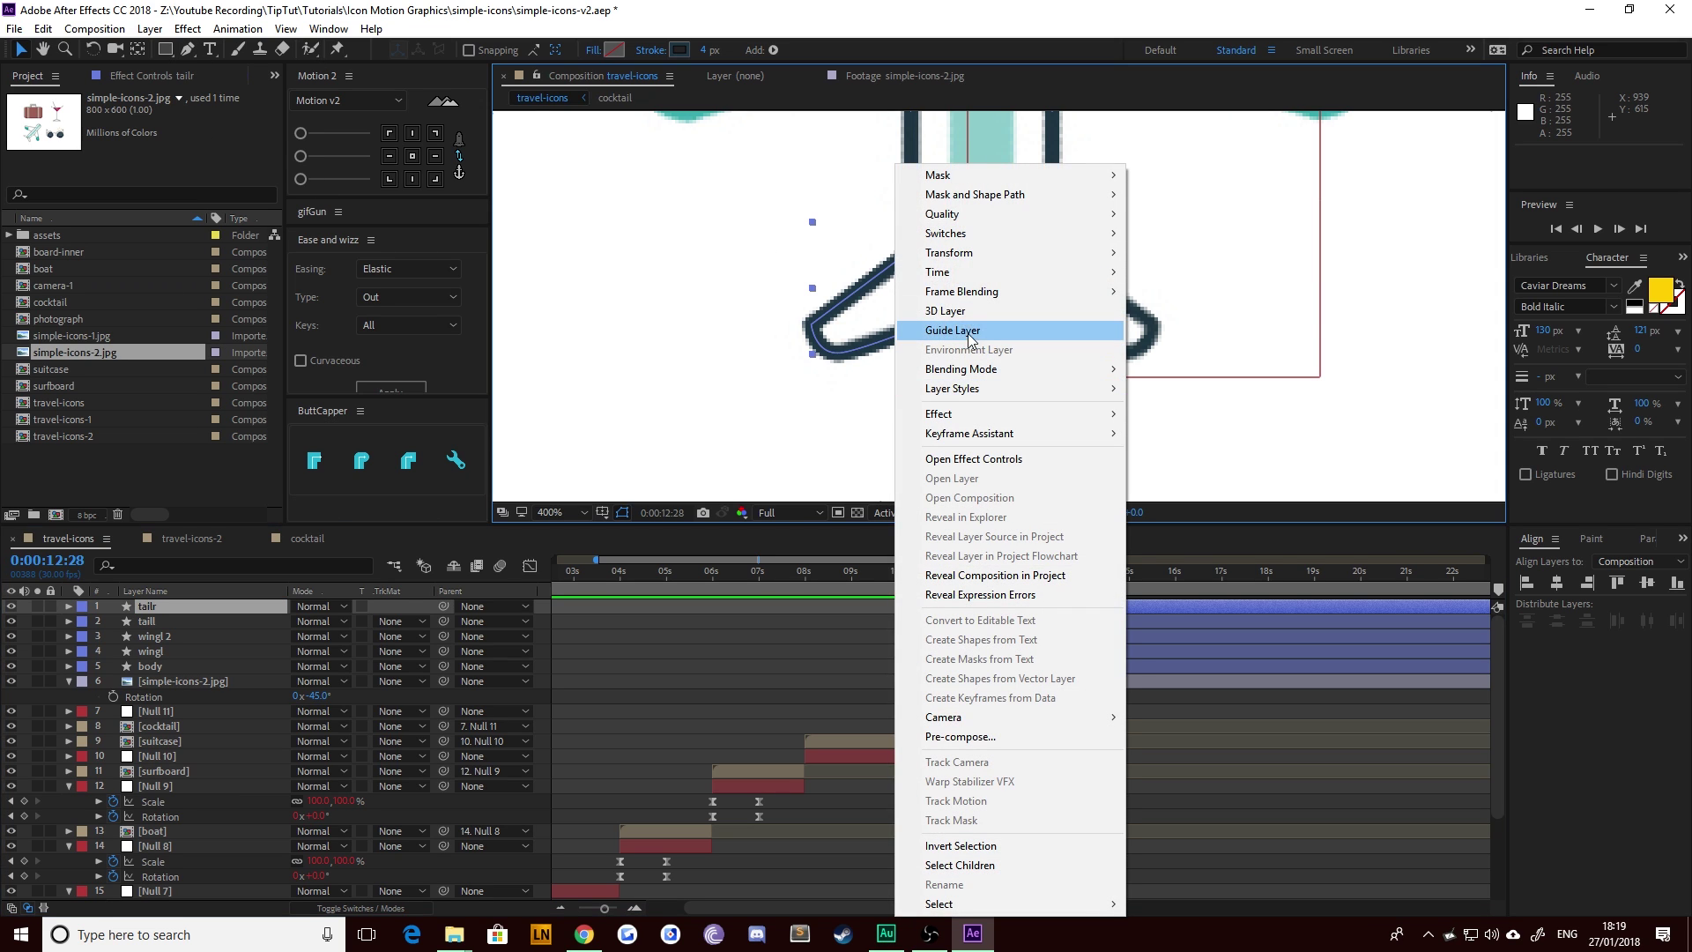
{"action": "mouse_move", "coordinate": [950, 253]}
{"action": "left_click", "coordinate": [1163, 397]}
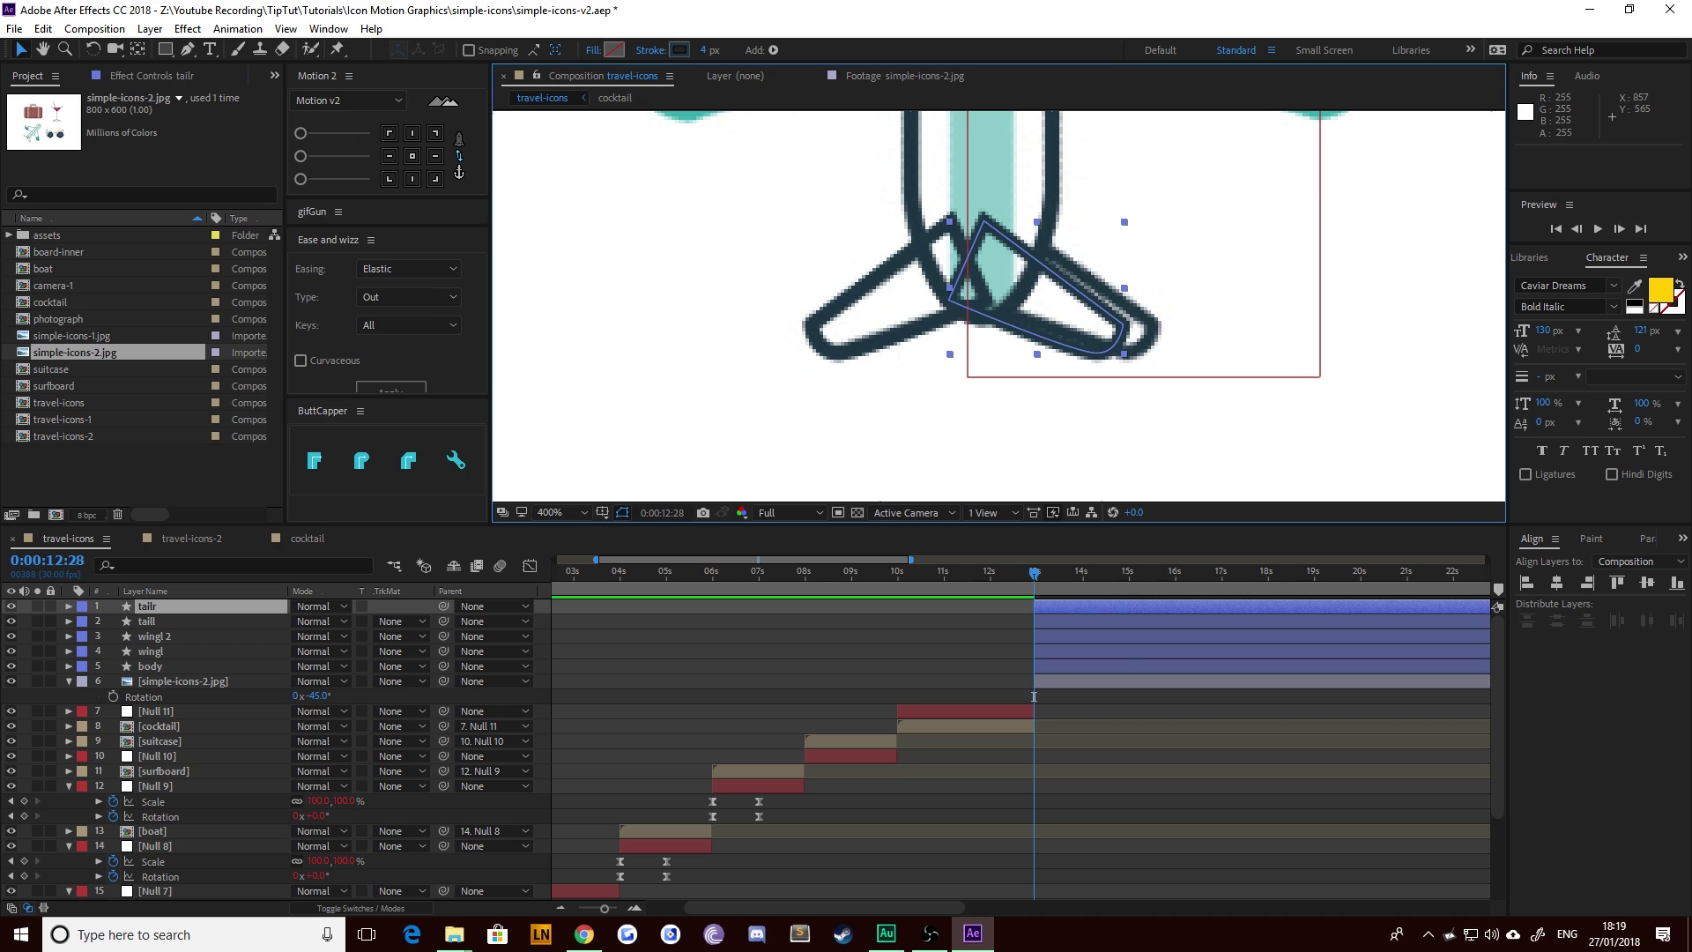
{"action": "left_click_drag", "start_coordinate": [1024, 262], "coordinate": [1056, 262]}
{"action": "scroll", "coordinate": [1049, 266], "scroll_direction": "down", "scroll_amount": 1}
{"action": "key", "text": "space"}
{"action": "left_click_drag", "start_coordinate": [813, 226], "coordinate": [783, 349]}
{"action": "left_click_drag", "start_coordinate": [806, 257], "coordinate": [755, 303]}
{"action": "left_click", "coordinate": [752, 279]}
{"action": "left_click", "coordinate": [693, 420]}
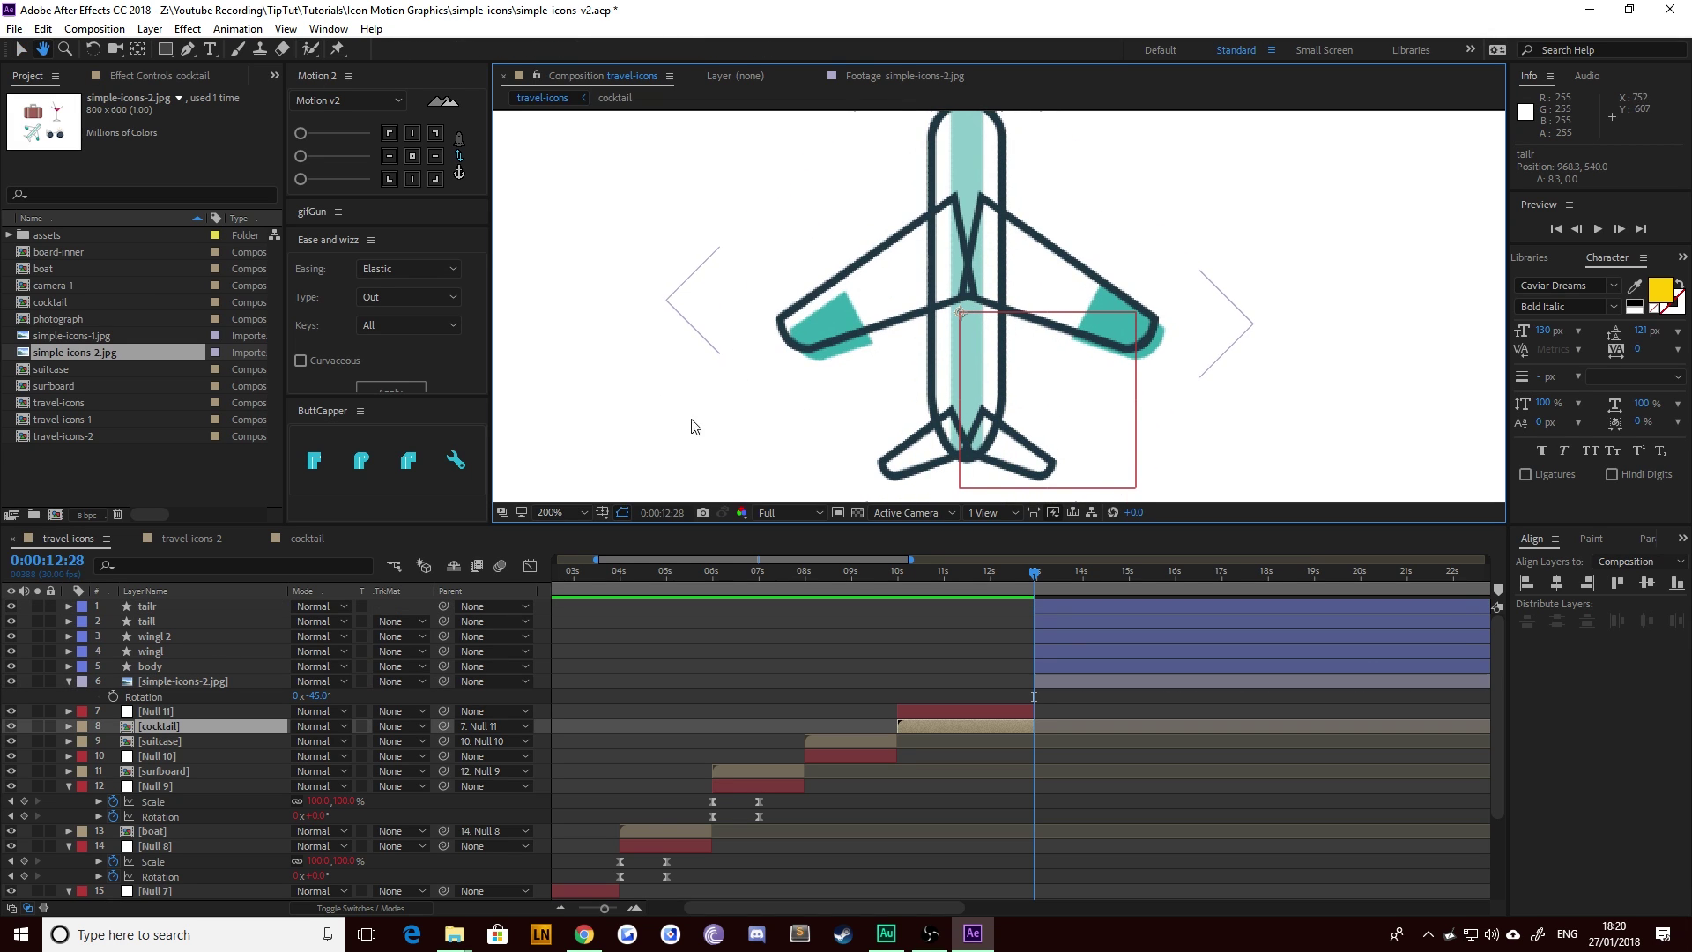
{"action": "left_click_drag", "start_coordinate": [870, 321], "coordinate": [855, 335]}
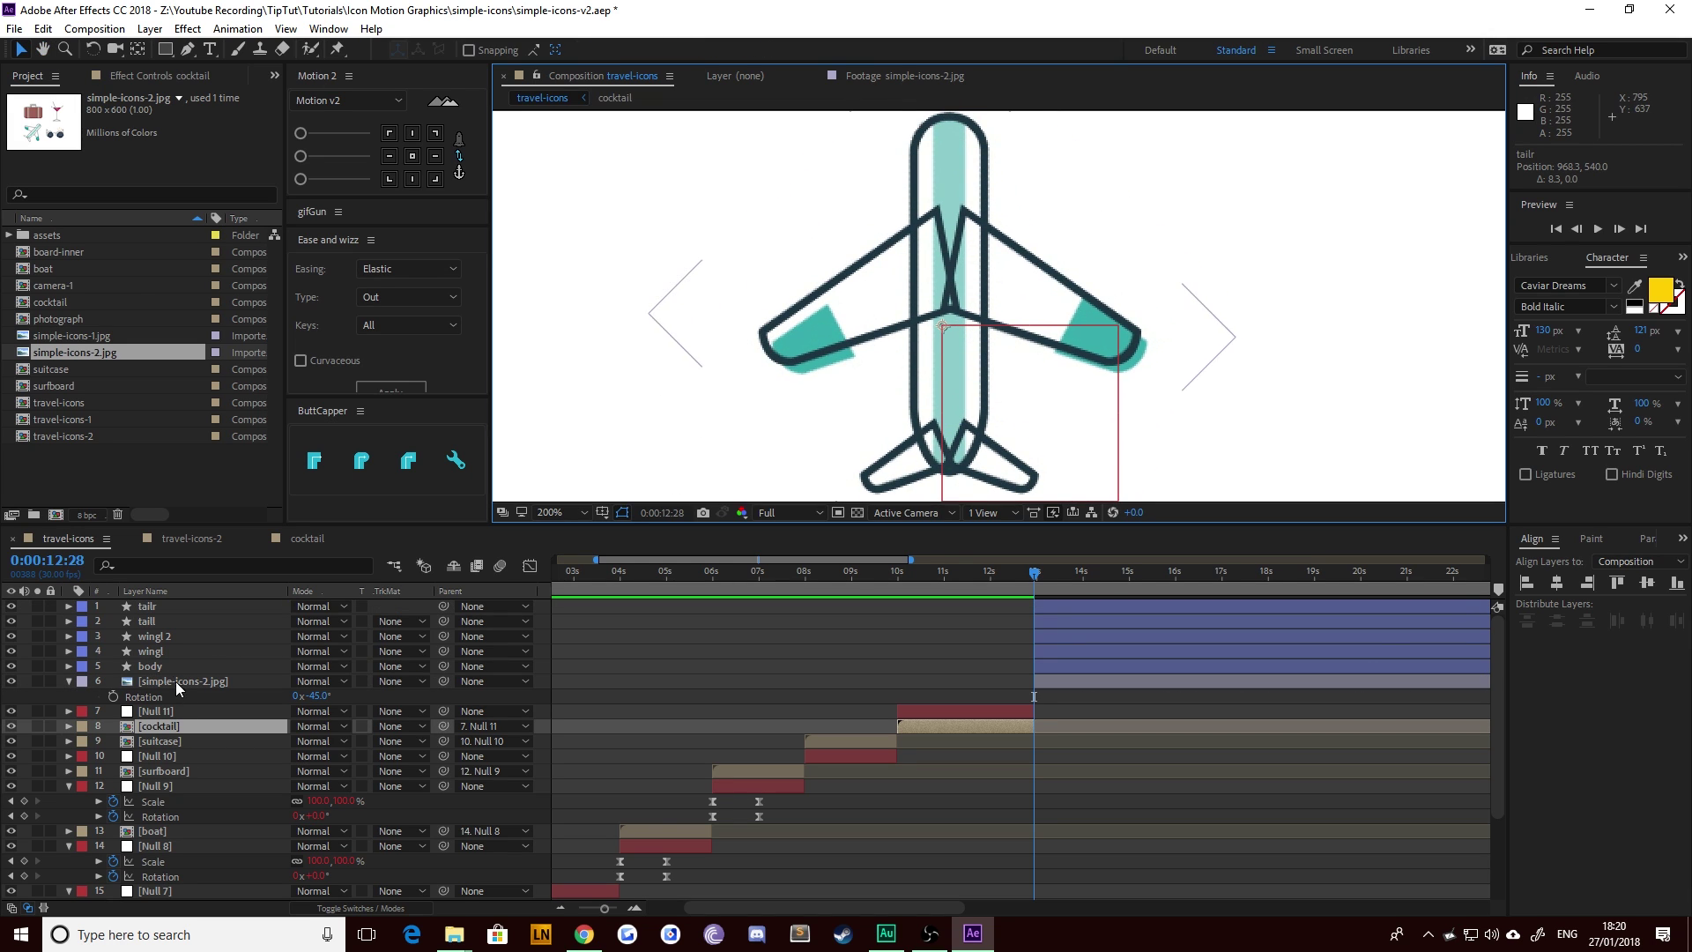
Step: Duplicate the body layer and place the copy directly beneath the original body layer
{"action": "left_click", "coordinate": [156, 665]}
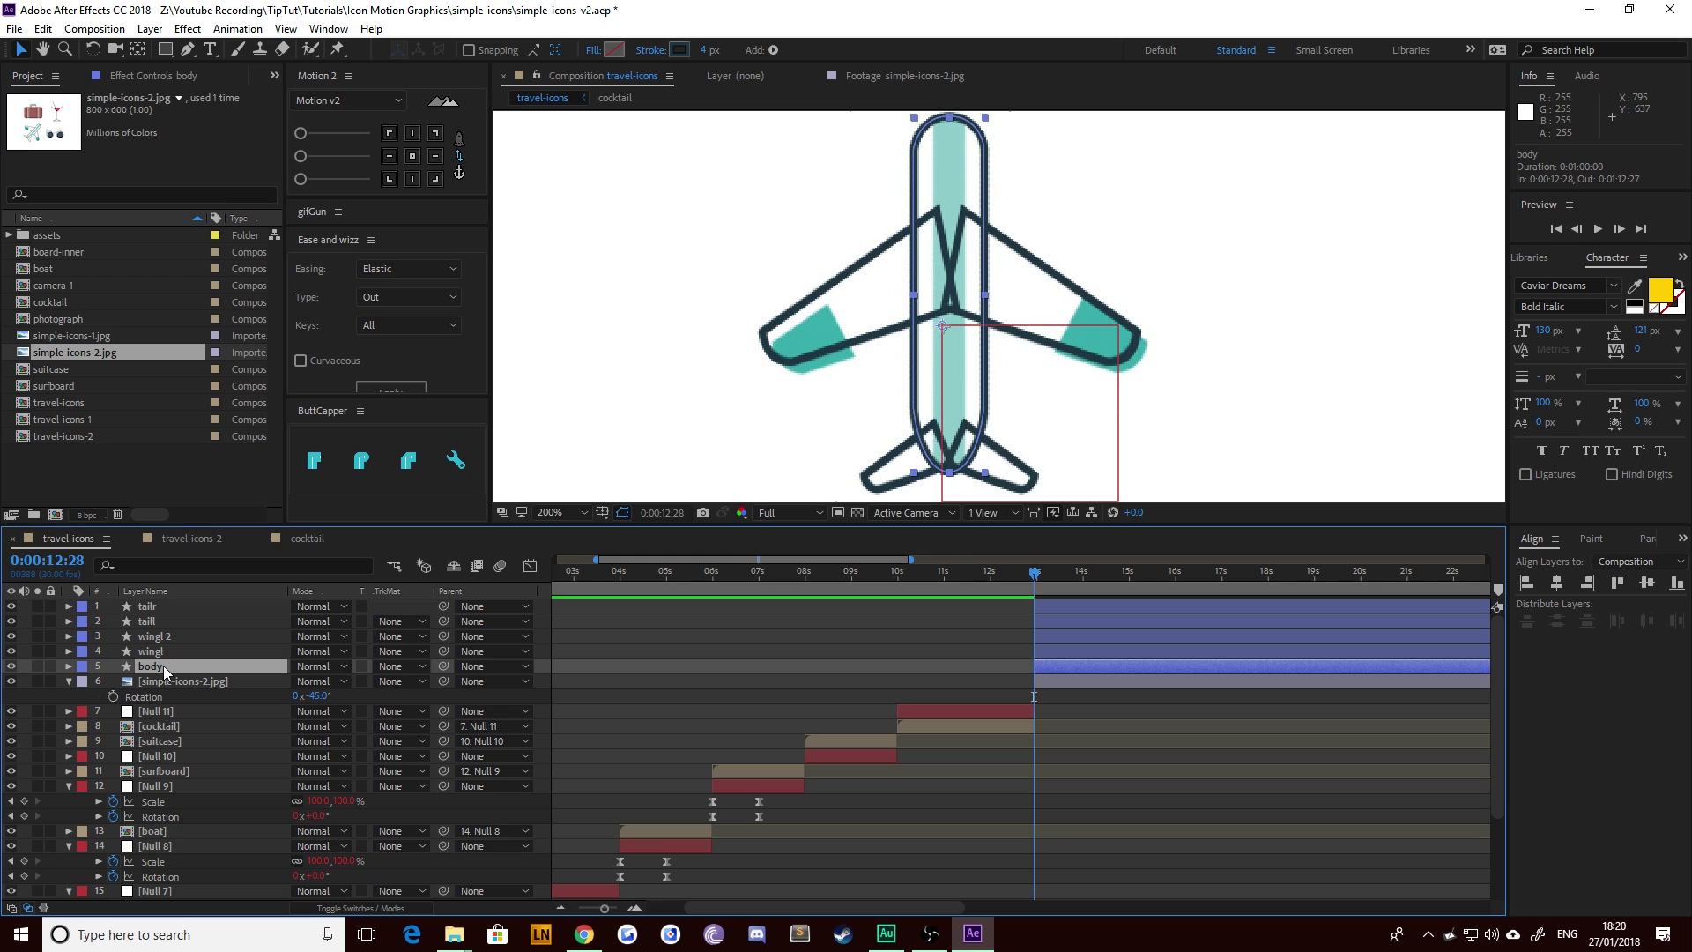
{"action": "key", "text": "ctrl+d"}
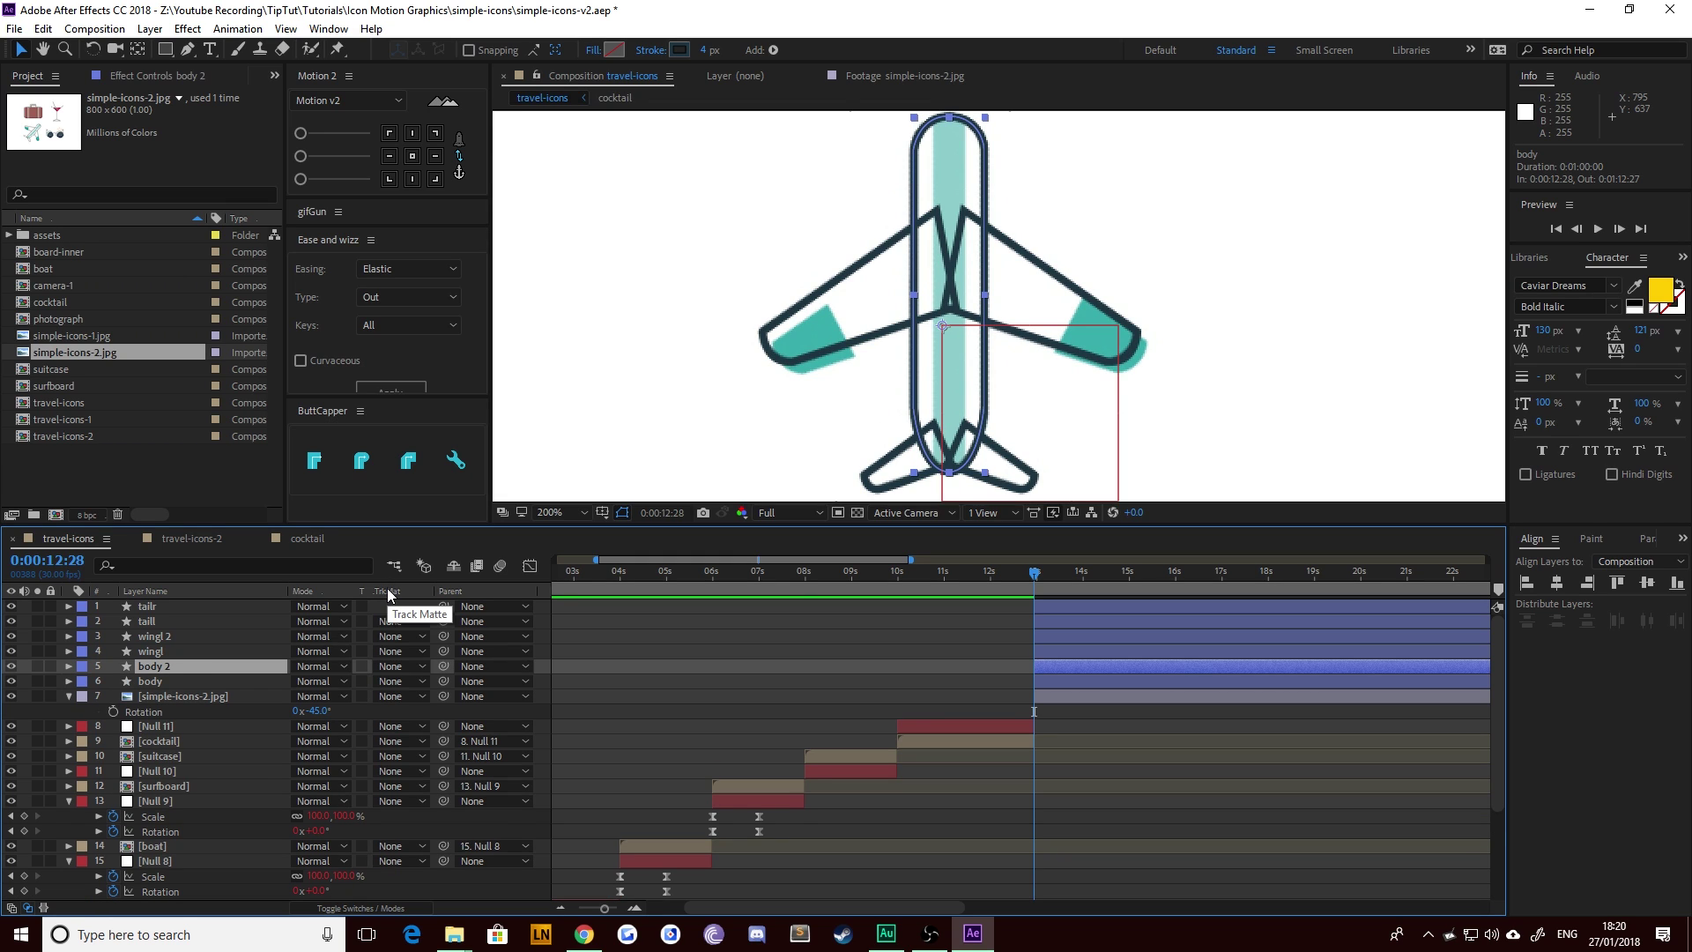
{"action": "key", "text": "ctrl+bracketleft"}
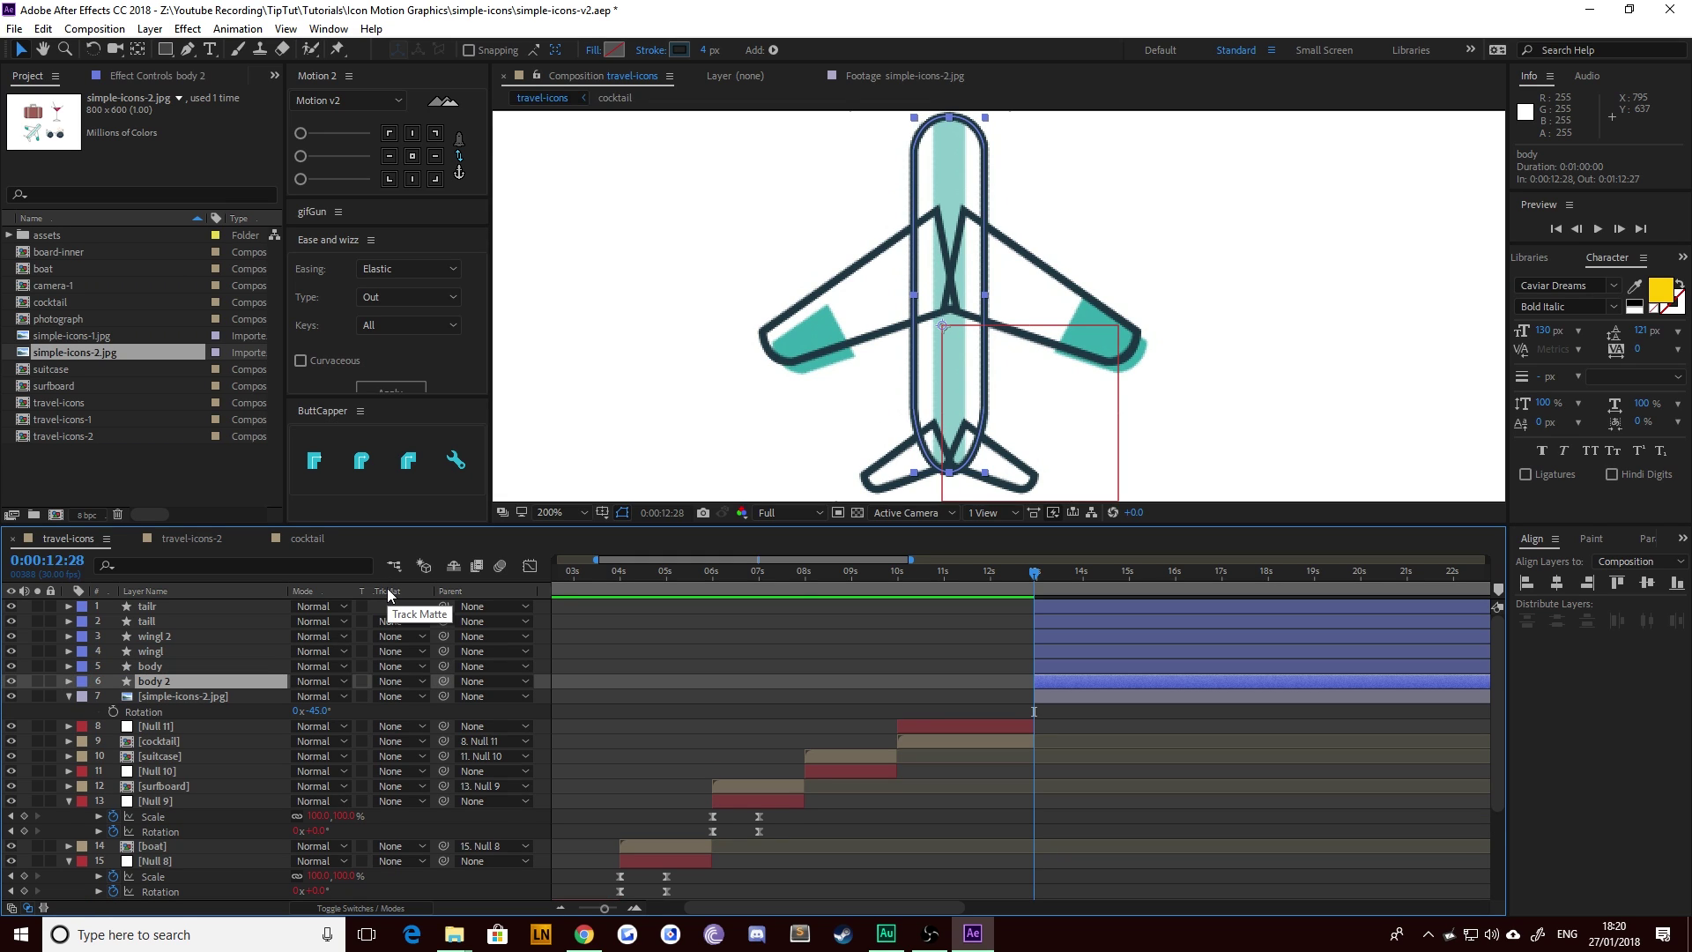
Step: Remove the stroke from the body 2 layer and fill the shape with white sampled from the canvas
{"action": "left_click", "coordinate": [680, 52], "text": "alt"}
{"action": "left_click", "coordinate": [676, 51], "text": "alt"}
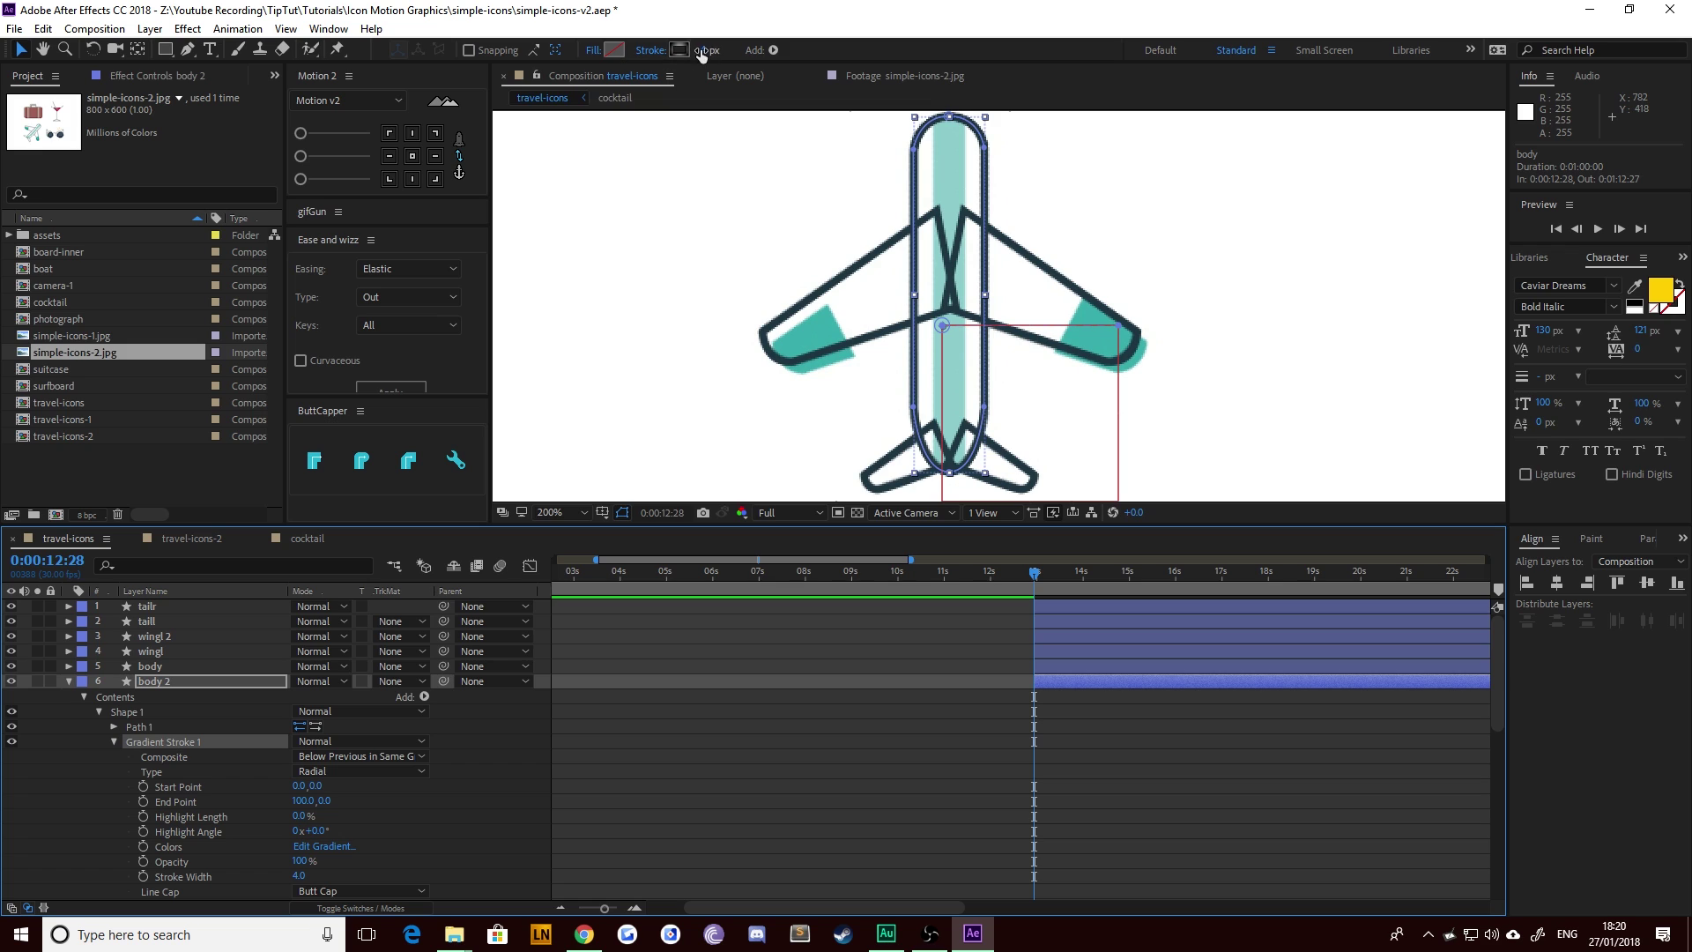
{"action": "left_click", "coordinate": [676, 51], "text": "alt"}
{"action": "left_click", "coordinate": [613, 49]}
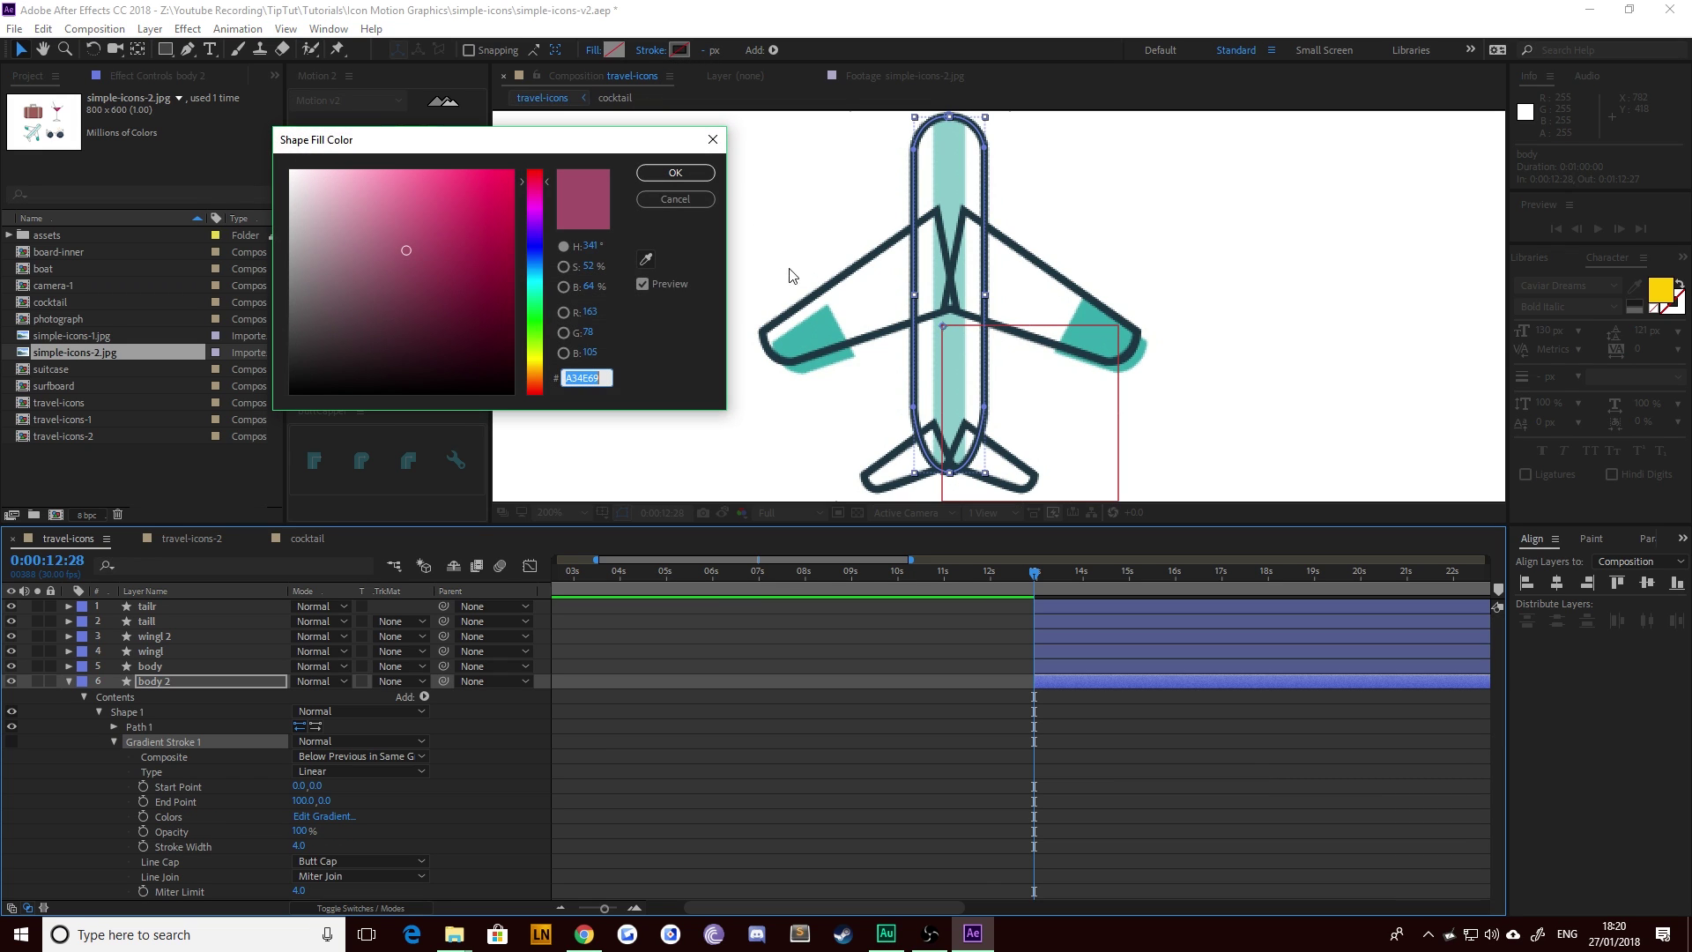
{"action": "left_click", "coordinate": [645, 261]}
{"action": "left_click", "coordinate": [785, 215]}
{"action": "left_click", "coordinate": [685, 173]}
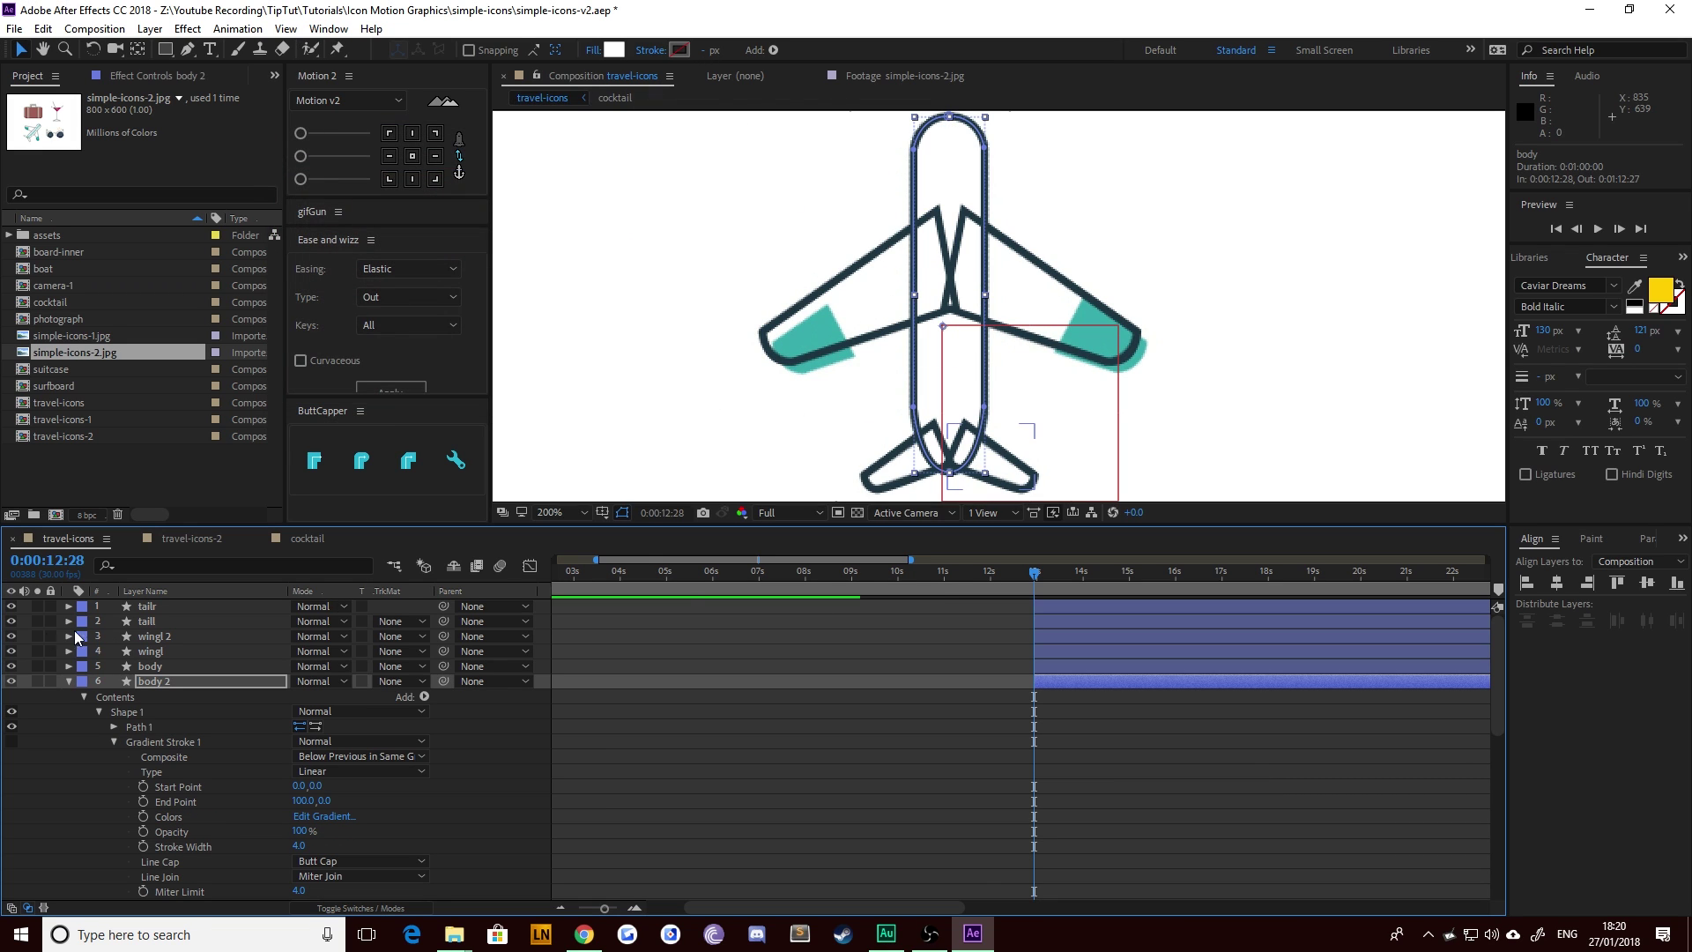
Step: Collapse the body 2 layer's properties and hide the layer
{"action": "left_click", "coordinate": [153, 684]}
{"action": "key", "text": "u"}
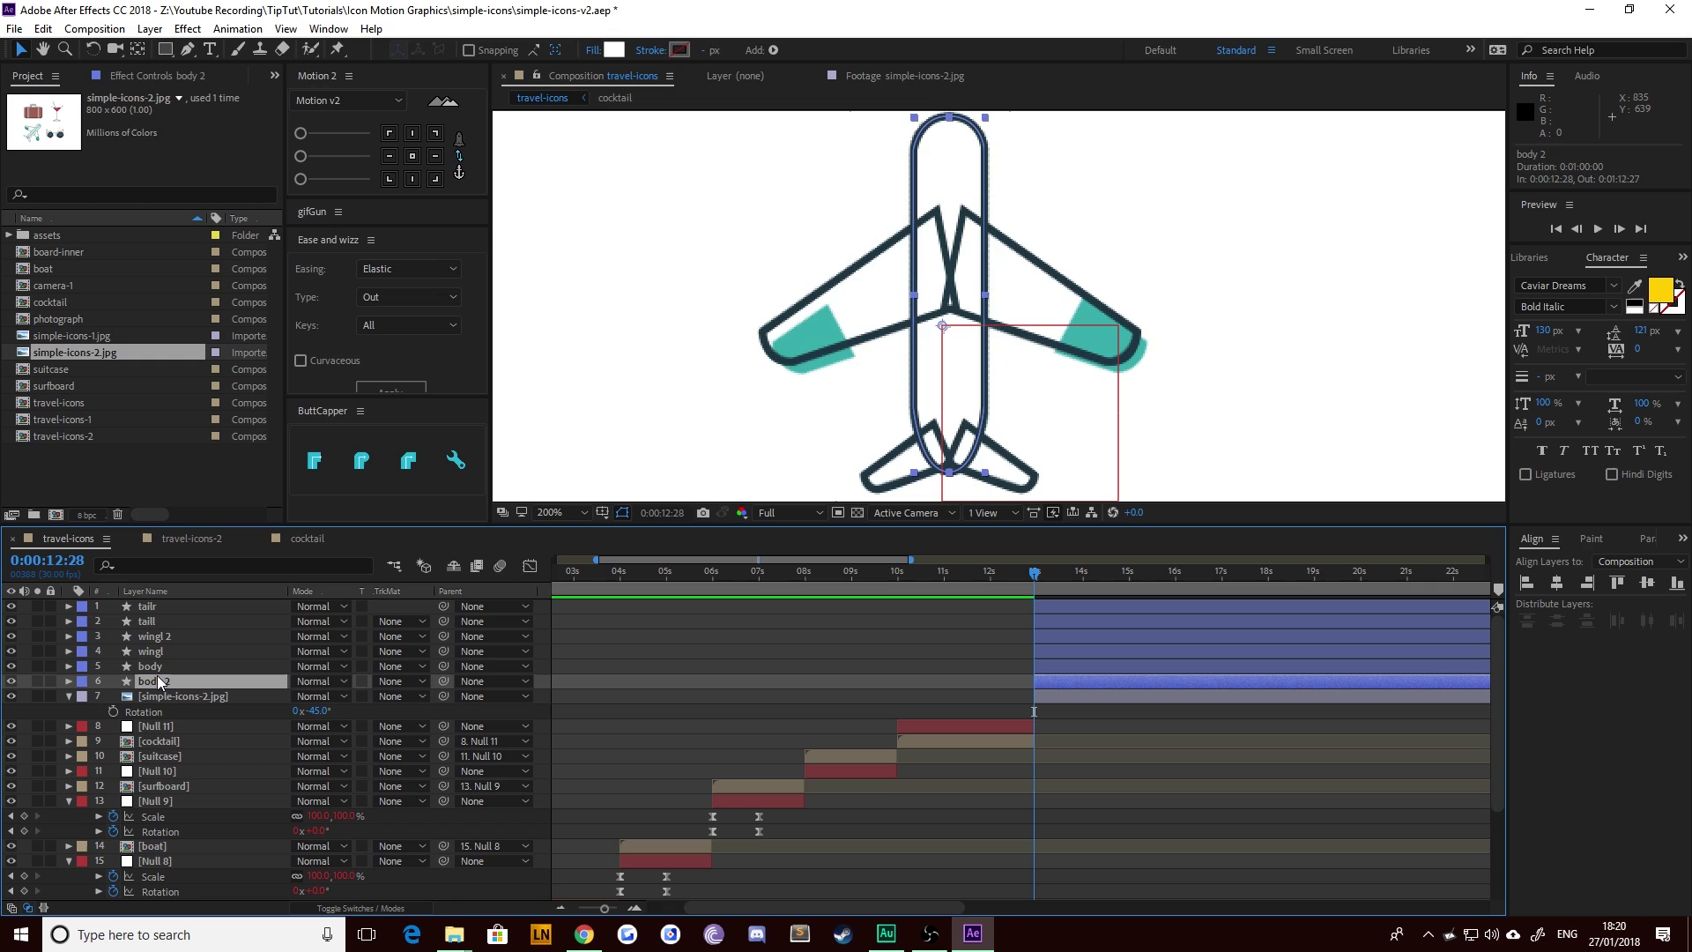
{"action": "left_click", "coordinate": [12, 681]}
{"action": "key", "text": "comma"}
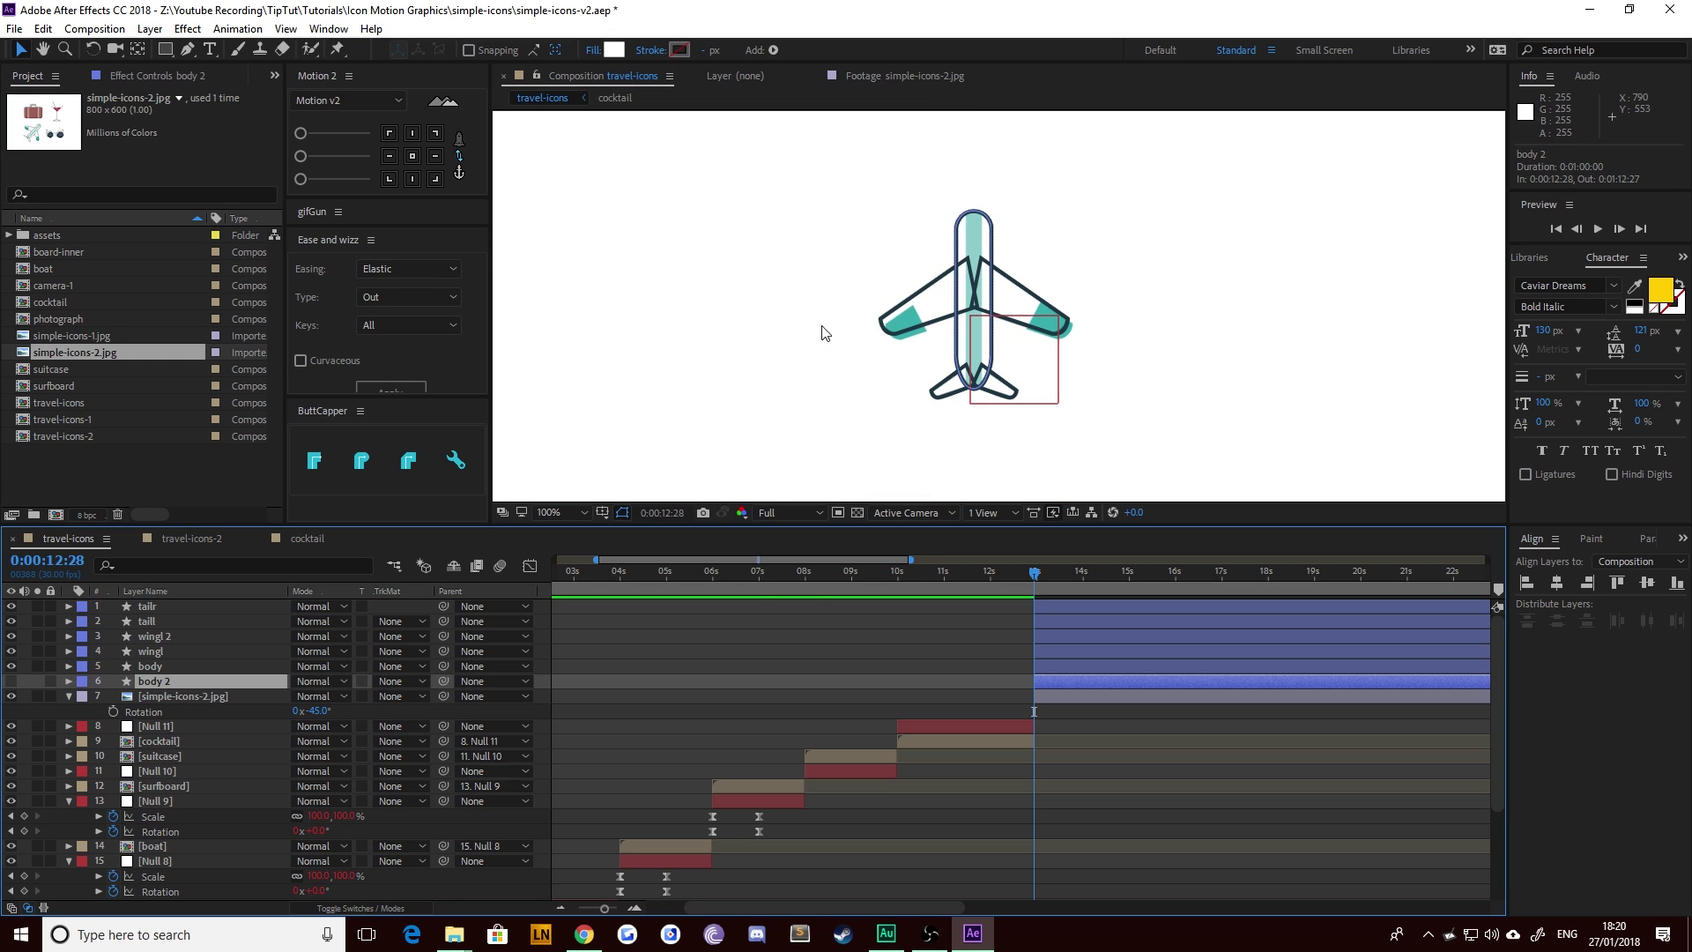
Step: Draw a rectangle about 18.5 by 239 px over the fuselage's central stripe as a new shape layer and trim its start to the playhead
{"action": "left_click", "coordinate": [665, 165]}
{"action": "left_click", "coordinate": [165, 49]}
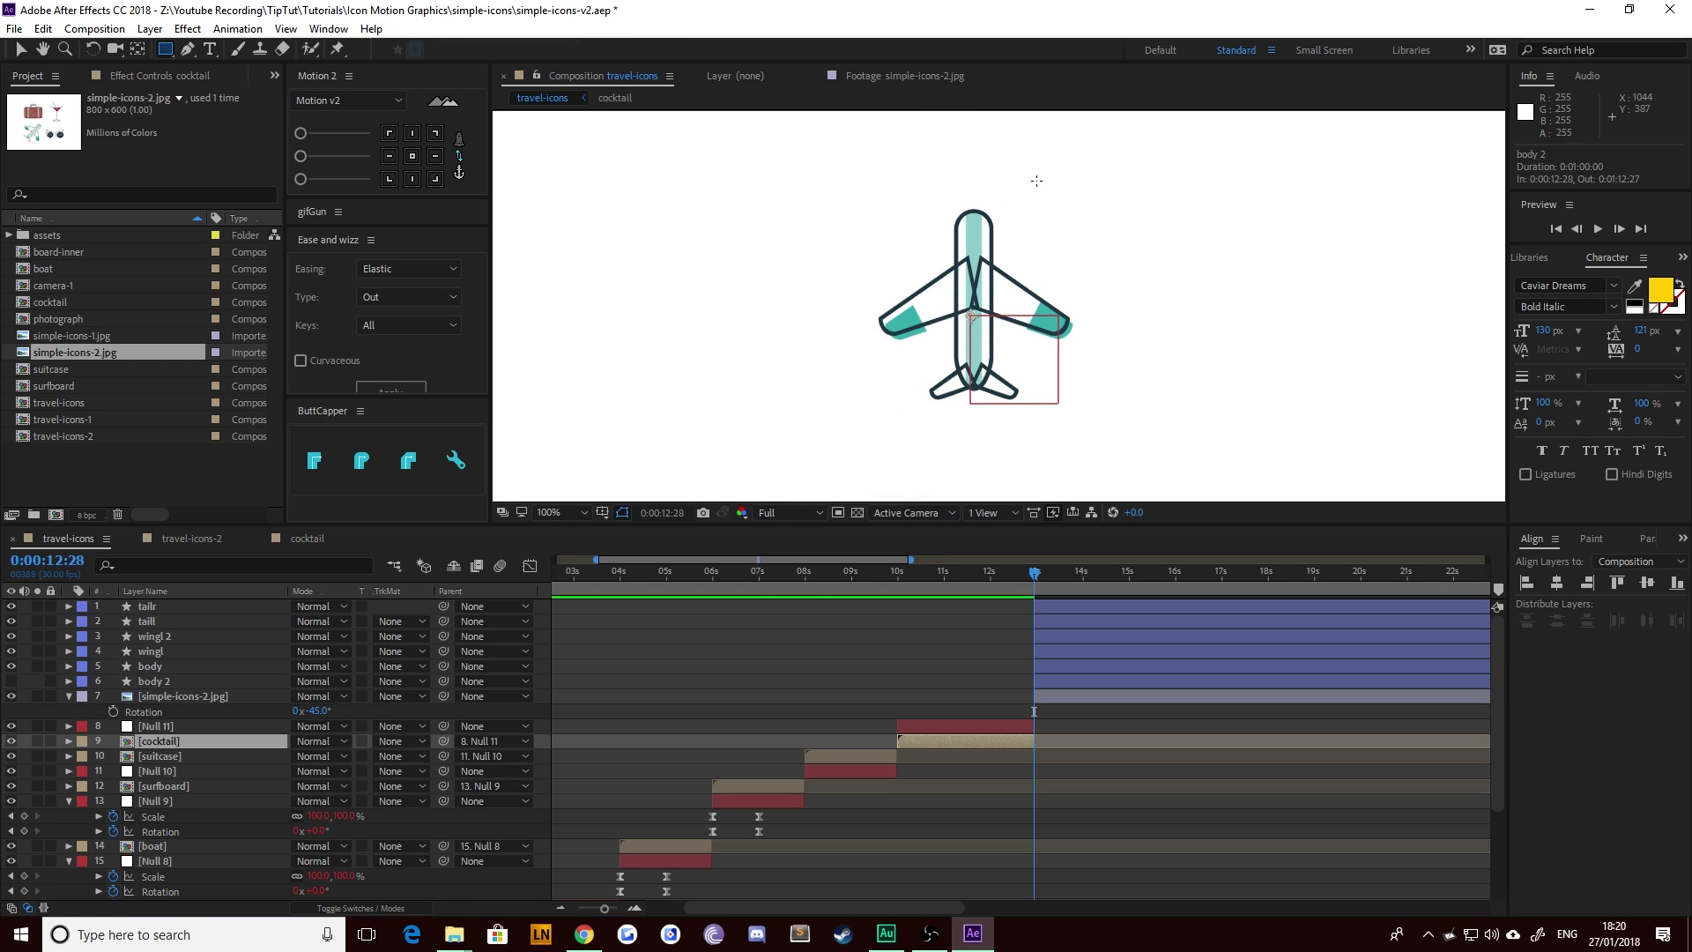
{"action": "key", "text": "period"}
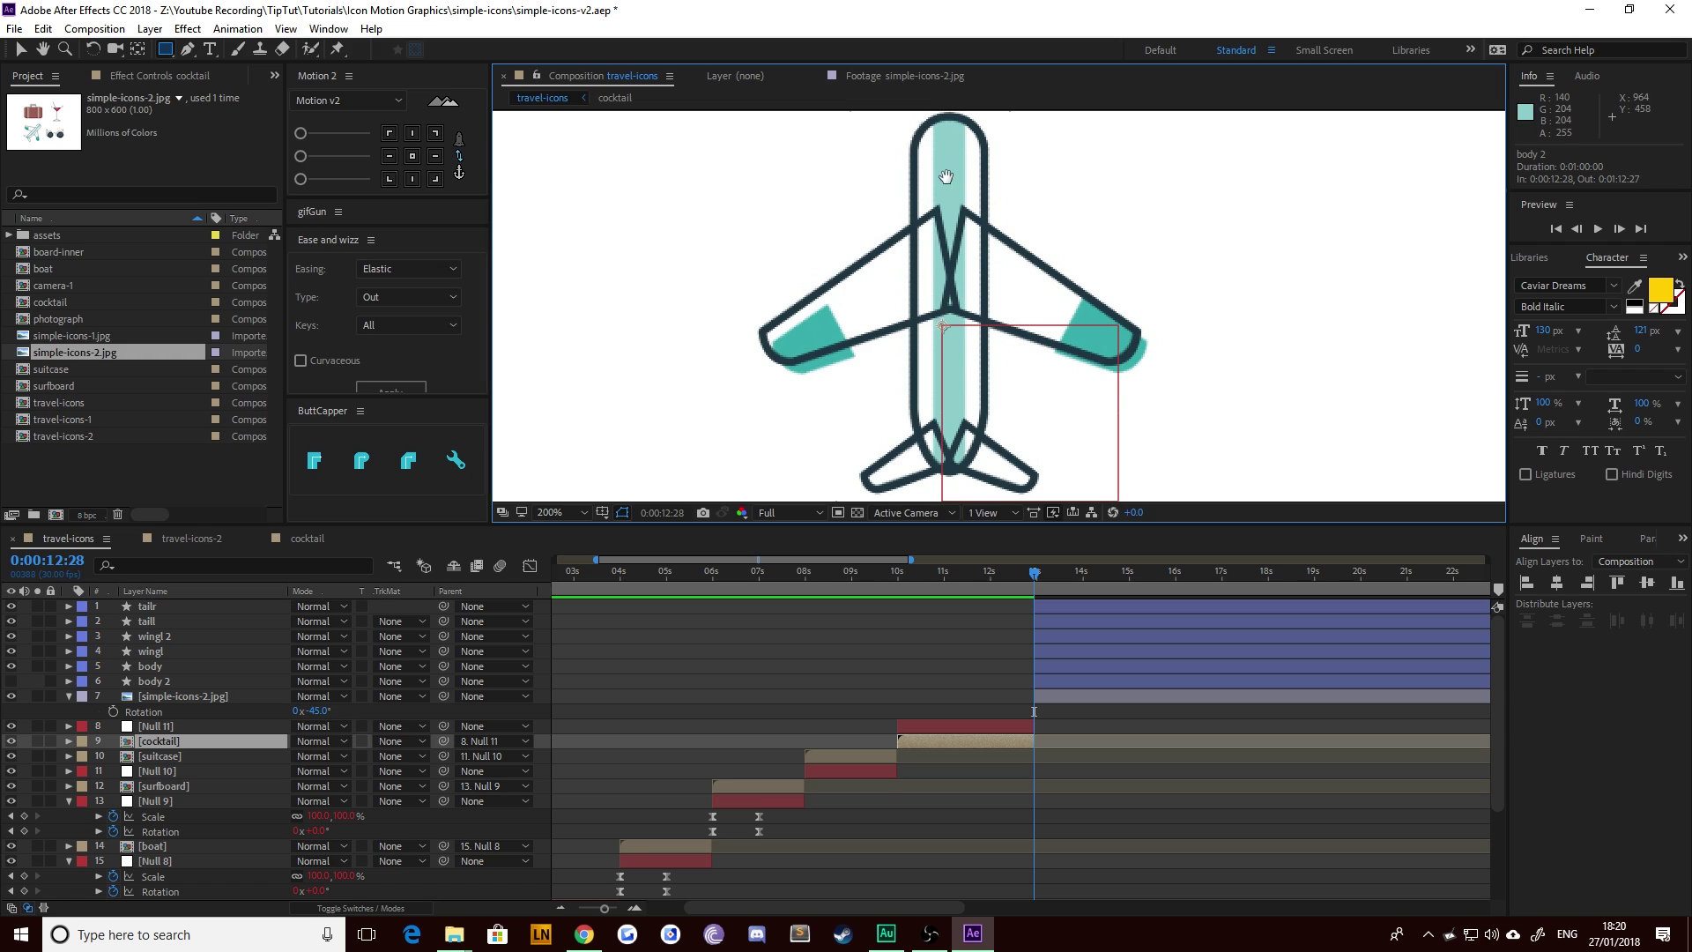
{"action": "left_click_drag", "start_coordinate": [977, 147], "coordinate": [976, 171]}
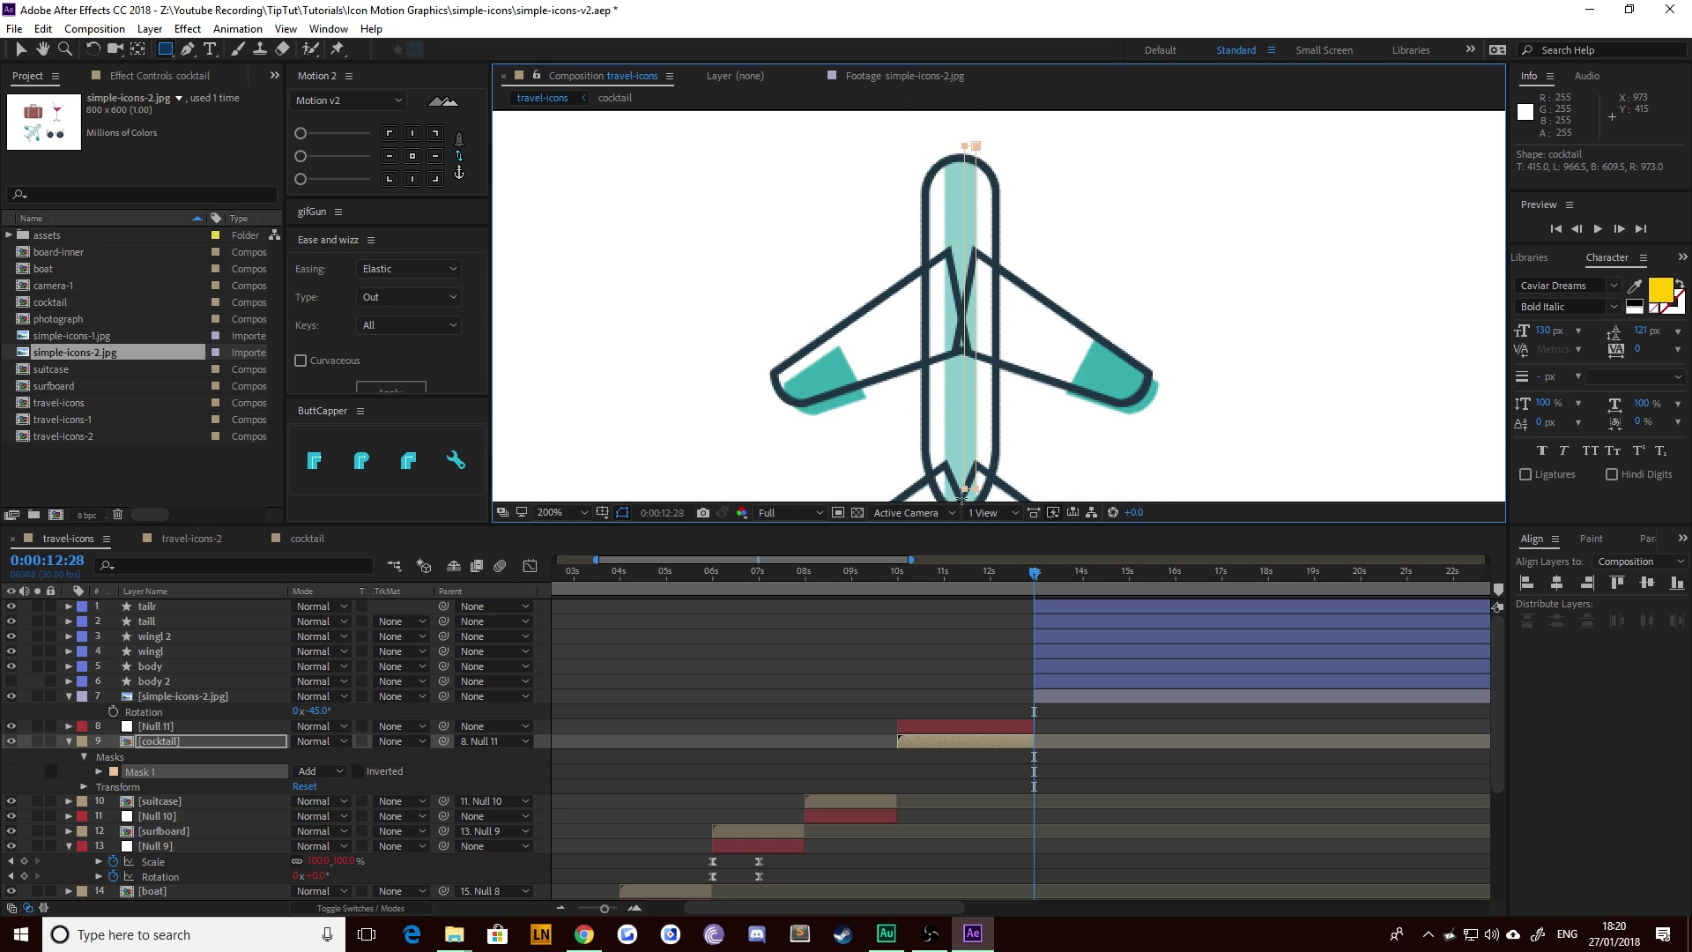
{"action": "key", "text": "ctrl+z"}
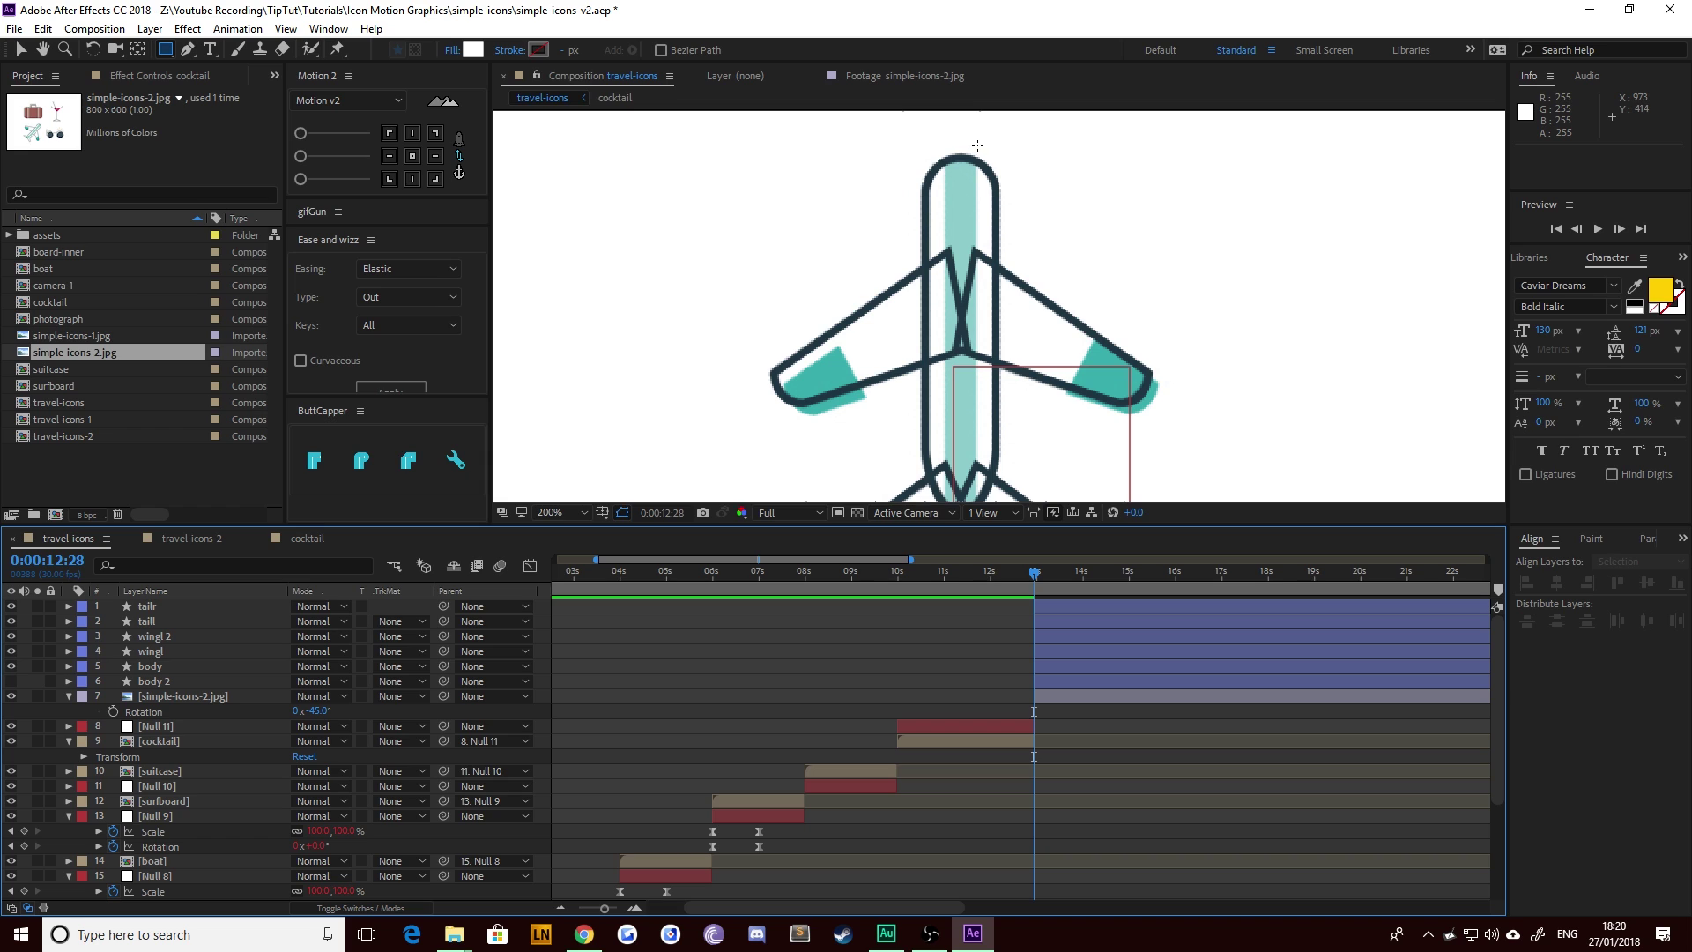
{"action": "mouse_move", "coordinate": [978, 145]}
{"action": "left_mouse_down"}
{"action": "mouse_move", "coordinate": [950, 414]}
{"action": "mouse_move", "coordinate": [946, 357]}
{"action": "left_mouse_up"}
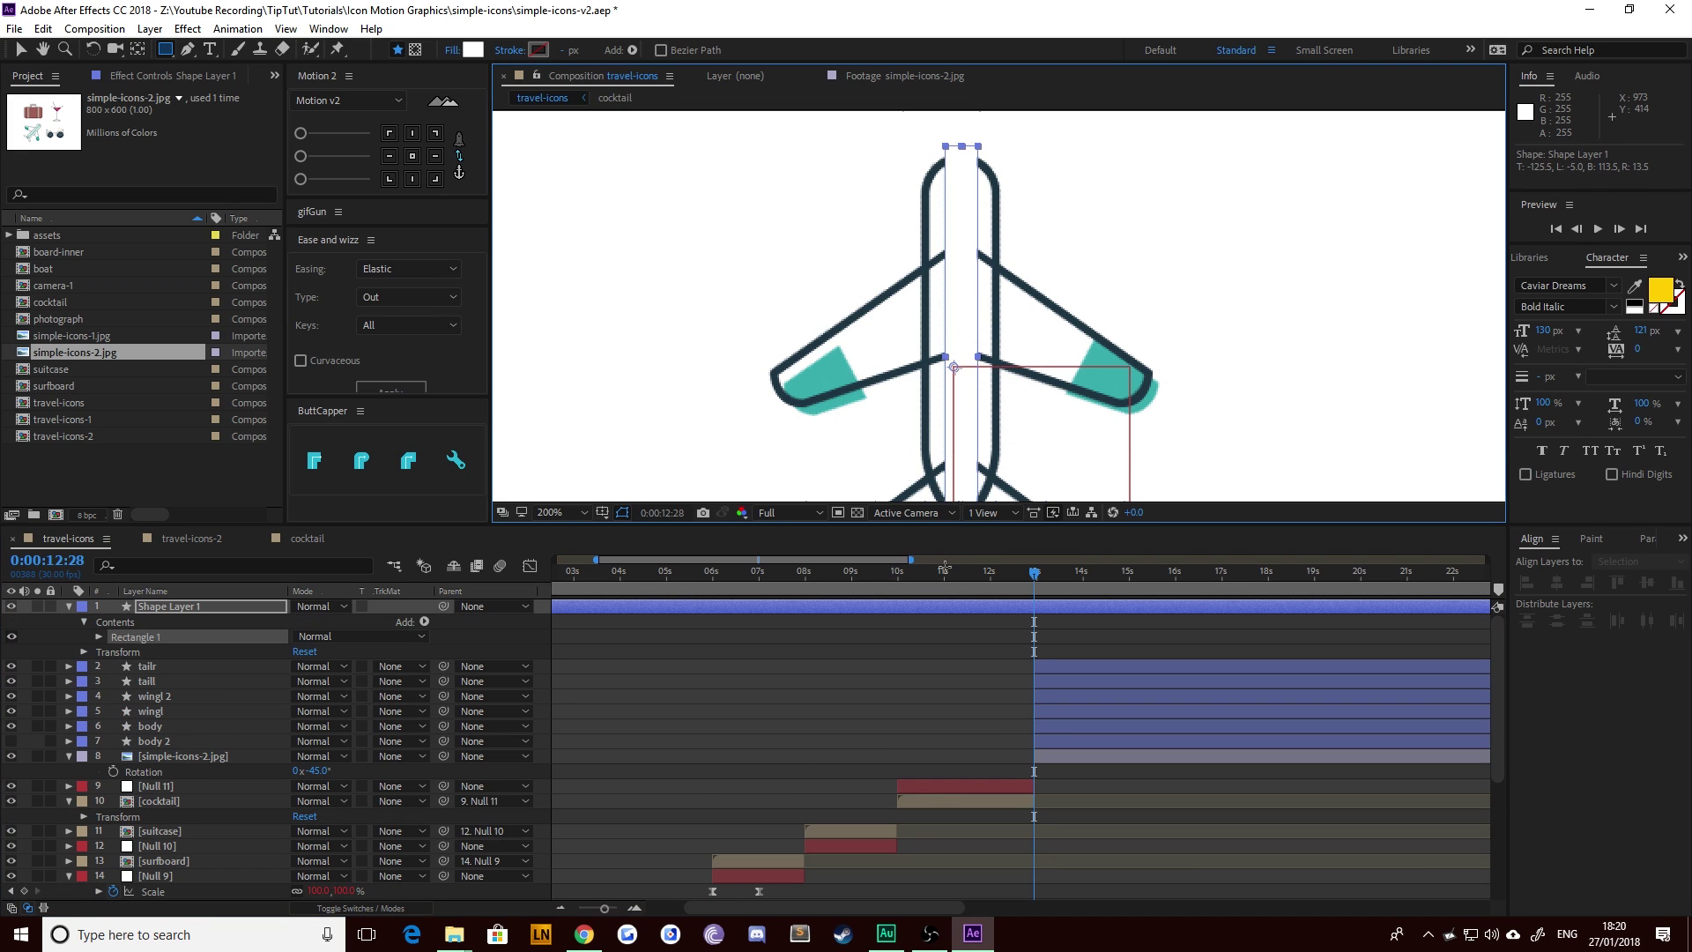
{"action": "key", "text": "space"}
{"action": "mouse_move", "coordinate": [911, 461]}
{"action": "left_mouse_down"}
{"action": "mouse_move", "coordinate": [906, 344]}
{"action": "mouse_move", "coordinate": [908, 461]}
{"action": "left_mouse_up"}
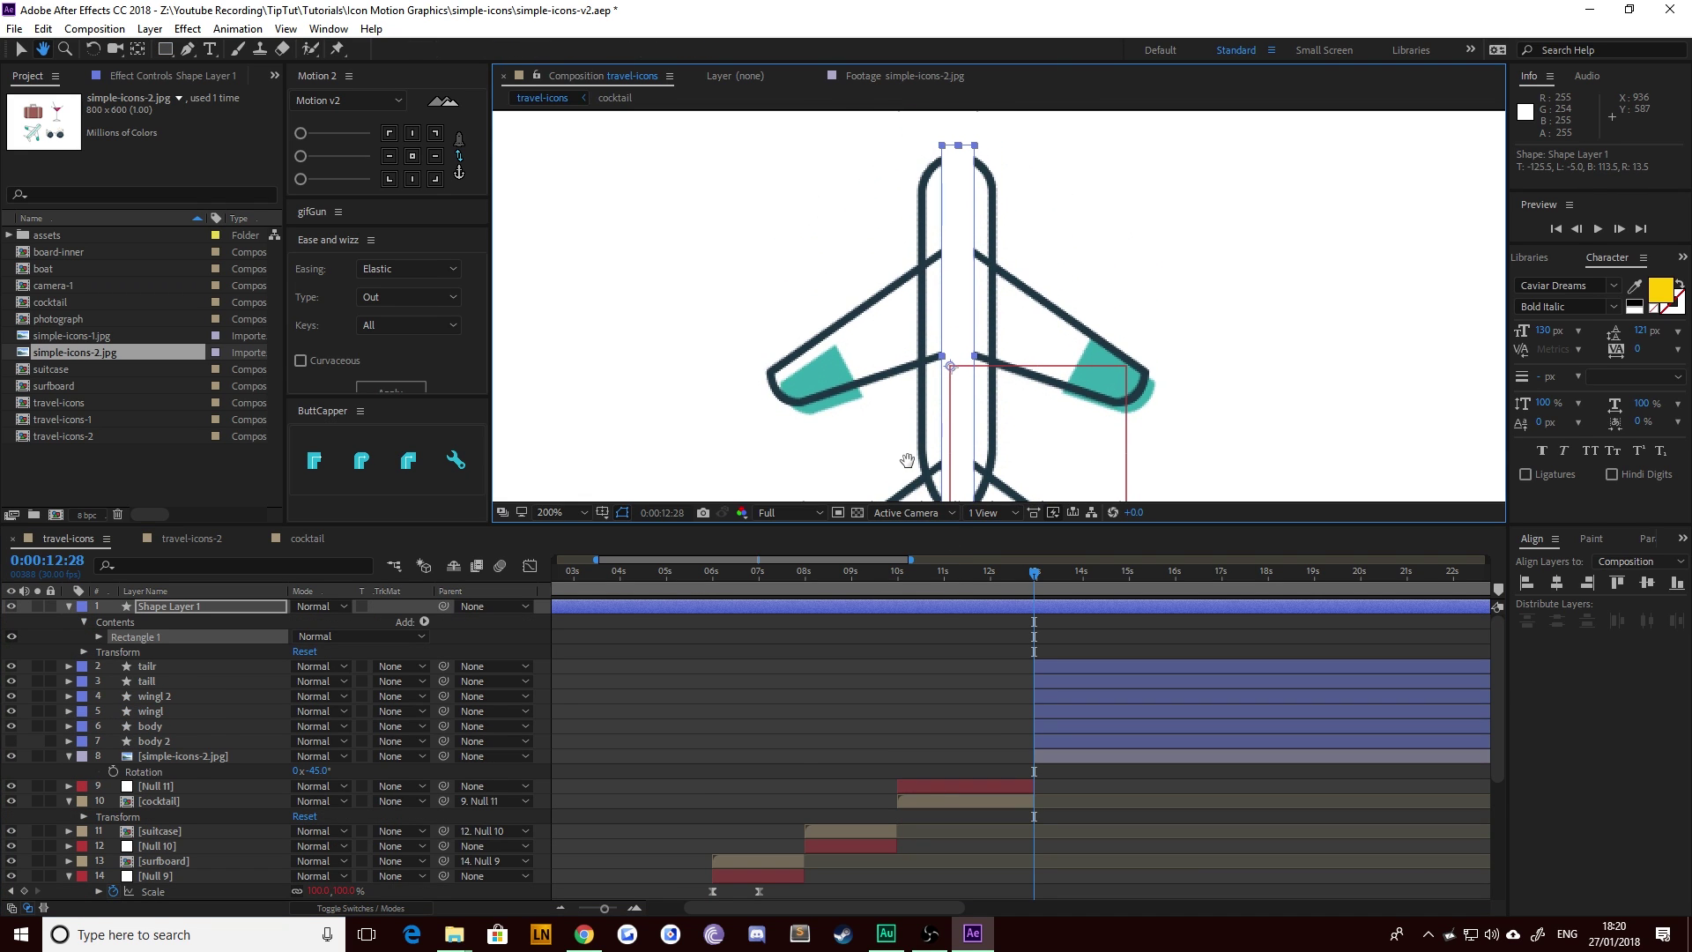
{"action": "left_click", "coordinate": [21, 50]}
{"action": "left_click", "coordinate": [799, 172]}
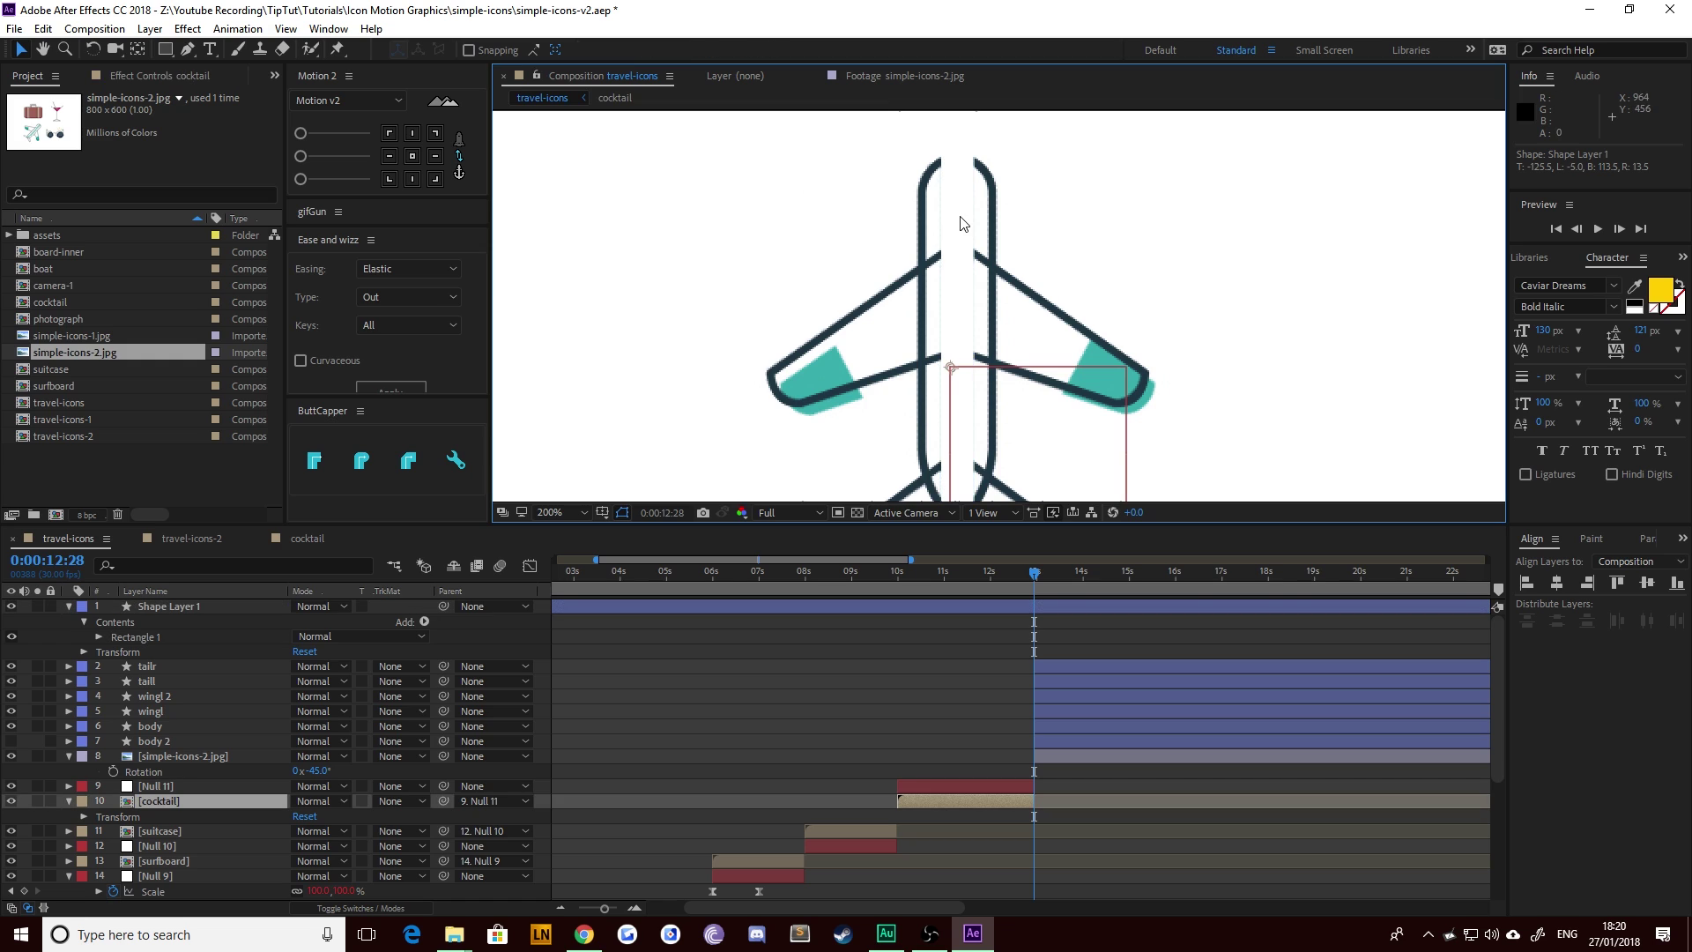
{"action": "left_click", "coordinate": [618, 606]}
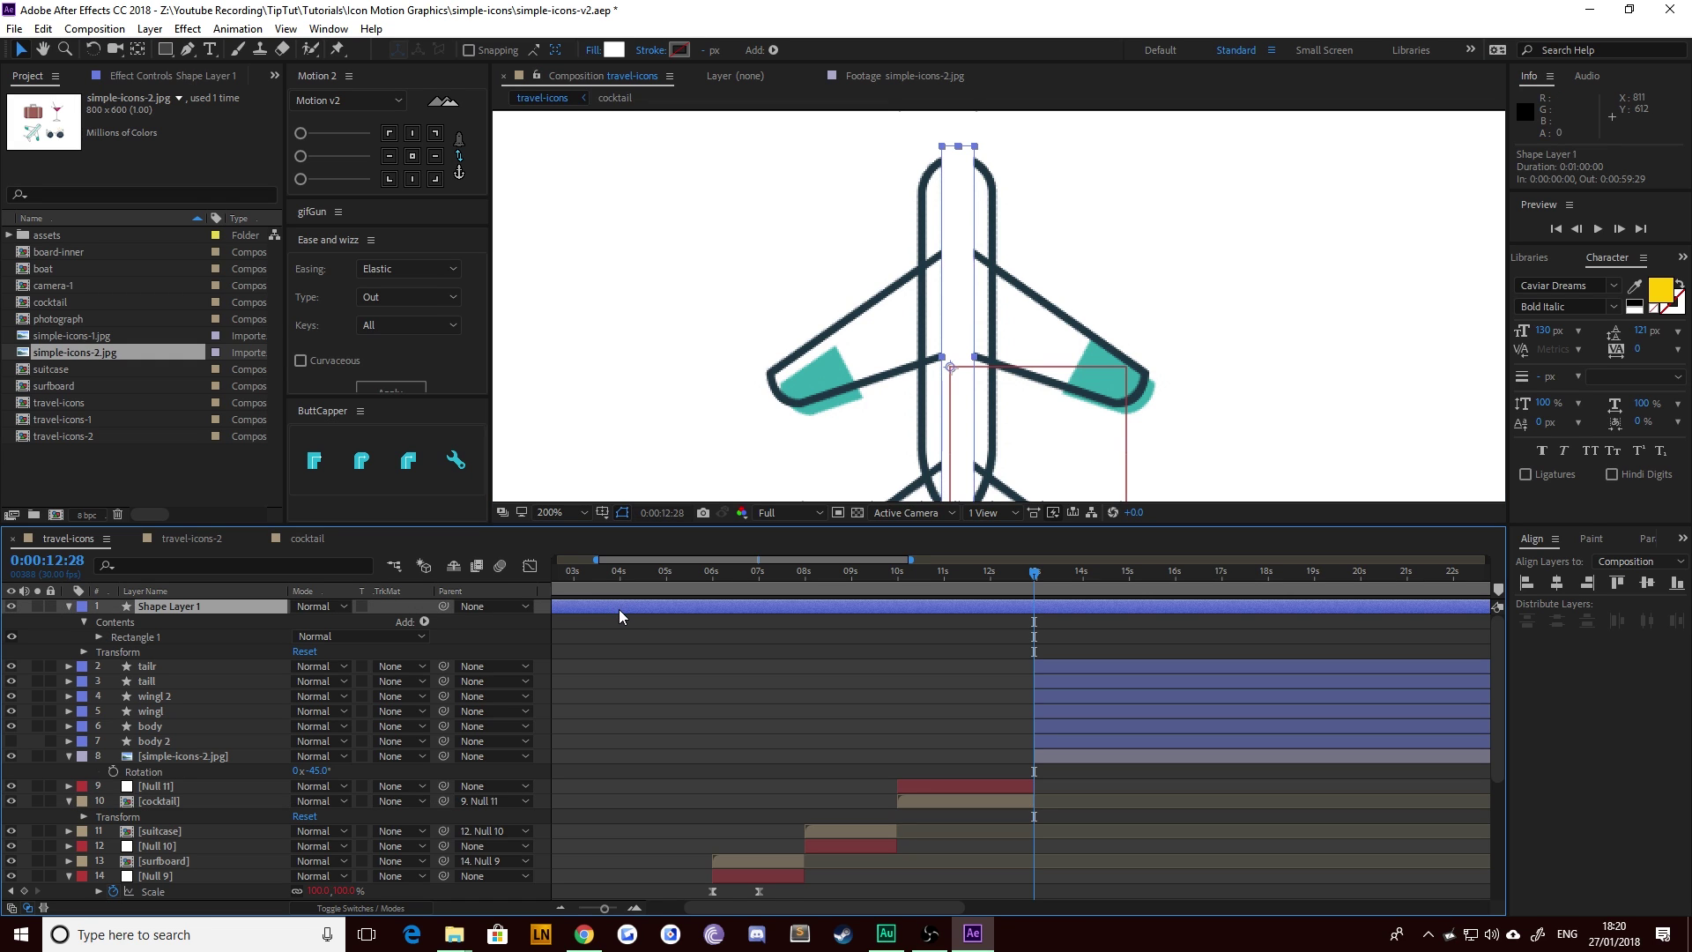
{"action": "key", "text": "alt+["}
Step: Move the rectangle aside, fill it with pale teal 8CCCCC sampled from the reference stripe, and place it back over the stripe
{"action": "left_click_drag", "start_coordinate": [959, 167], "coordinate": [1008, 167]}
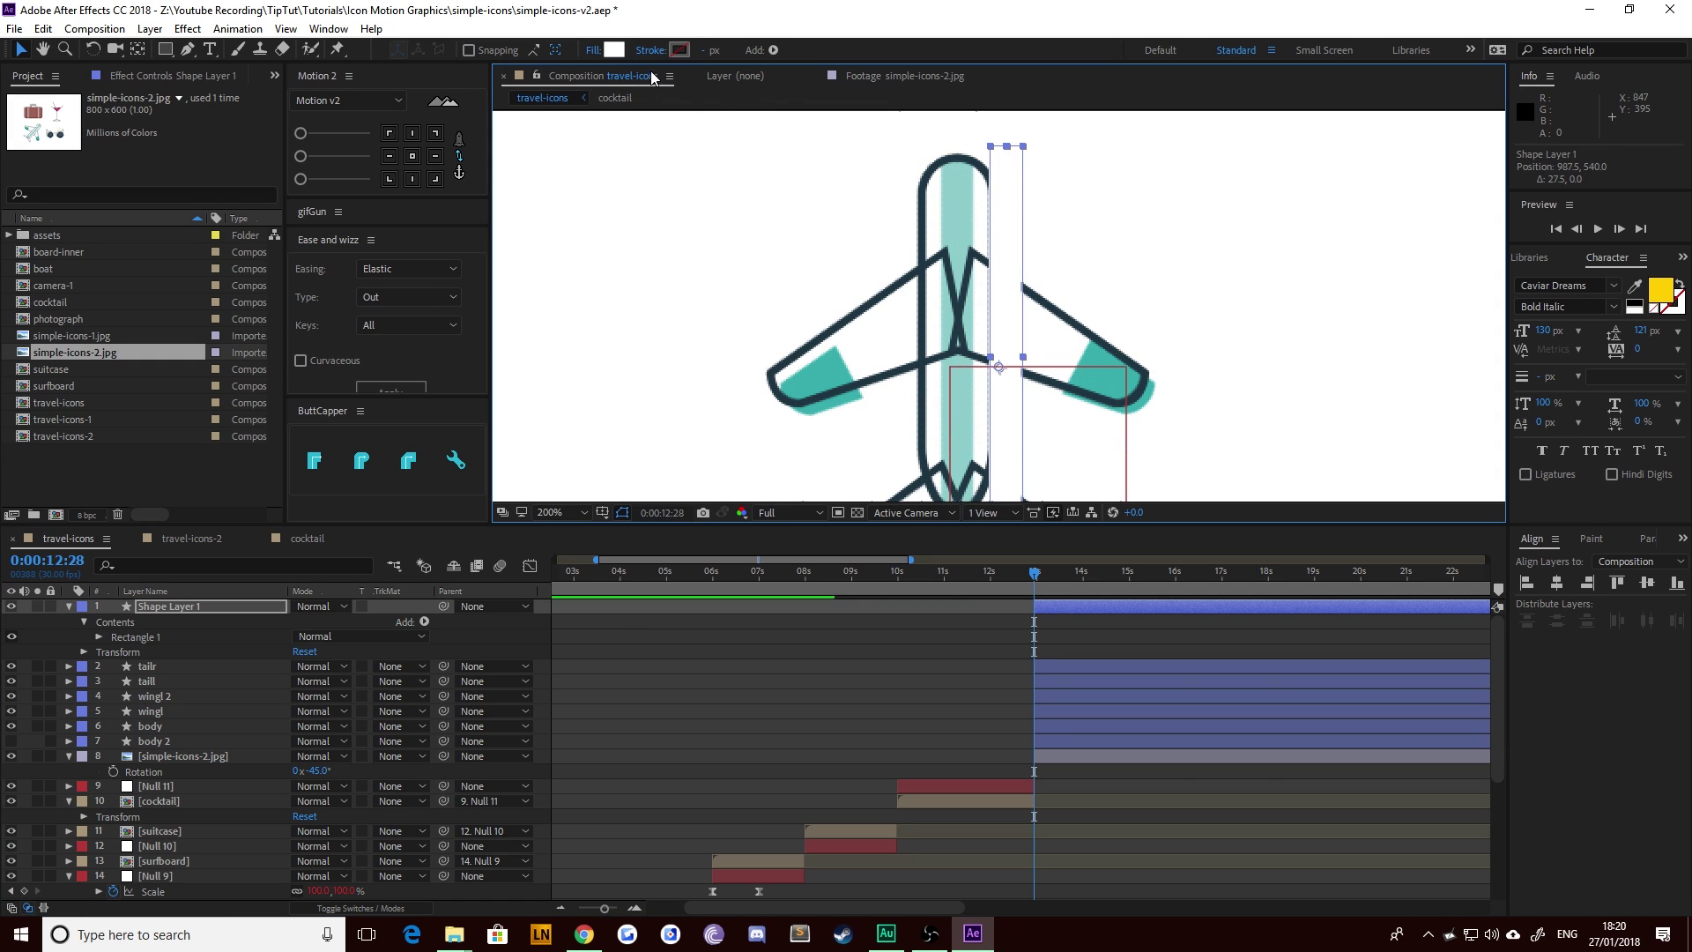
{"action": "left_click", "coordinate": [613, 49]}
{"action": "left_click", "coordinate": [646, 258]}
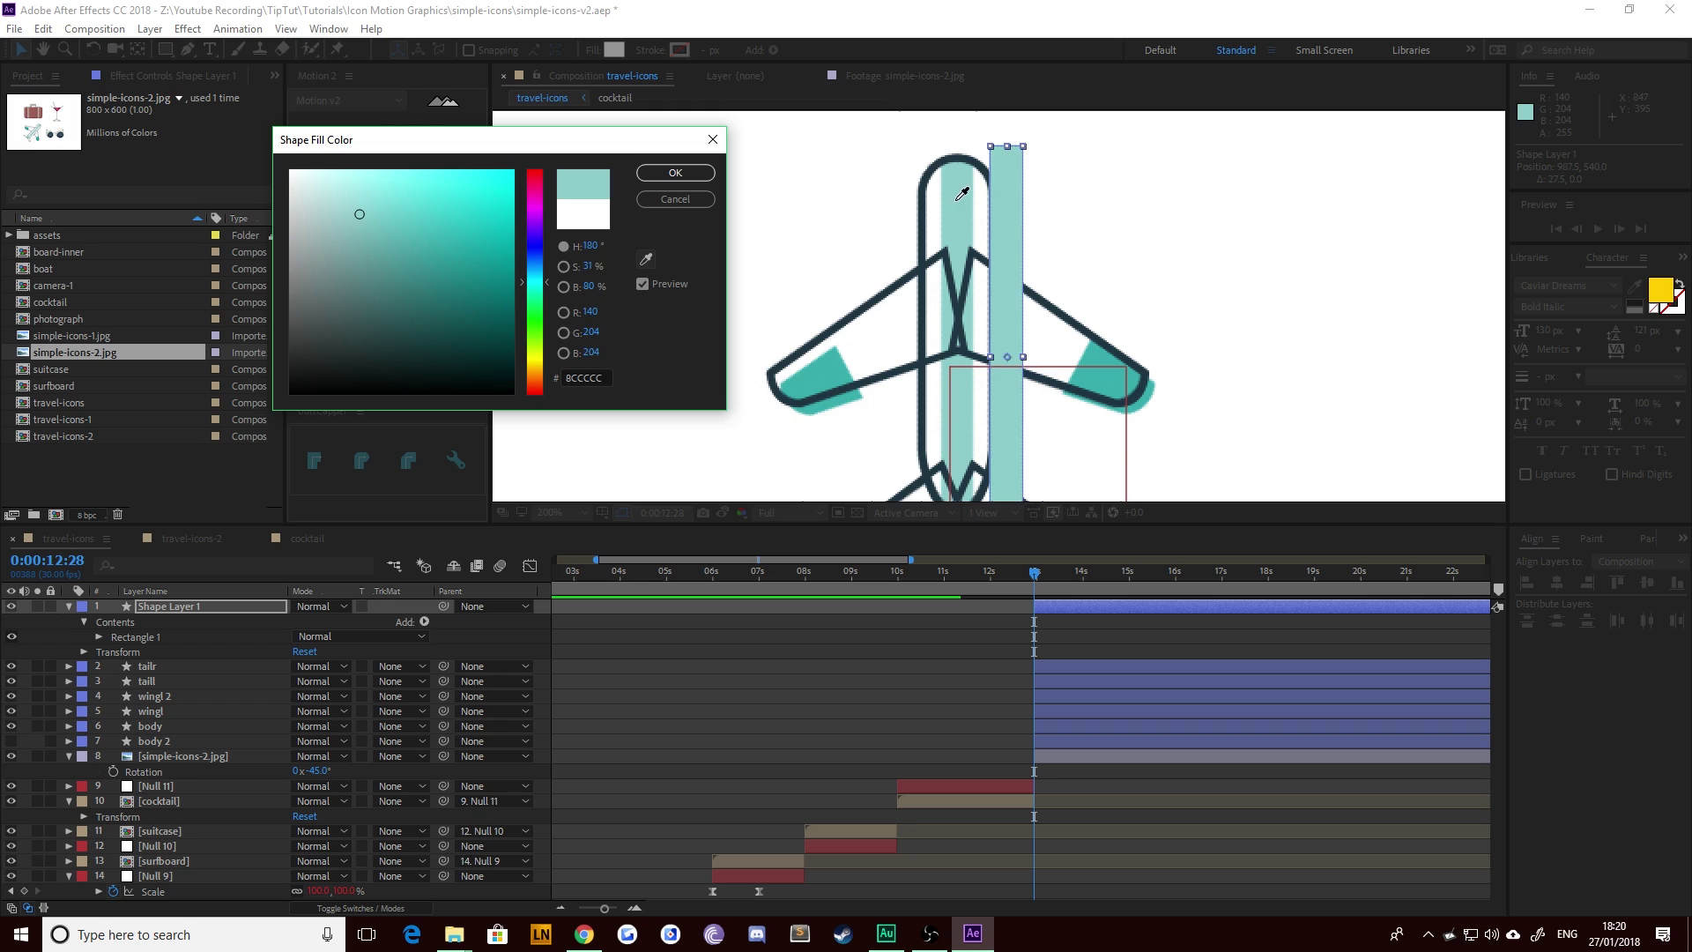
{"action": "left_click", "coordinate": [962, 192]}
{"action": "left_click", "coordinate": [675, 172]}
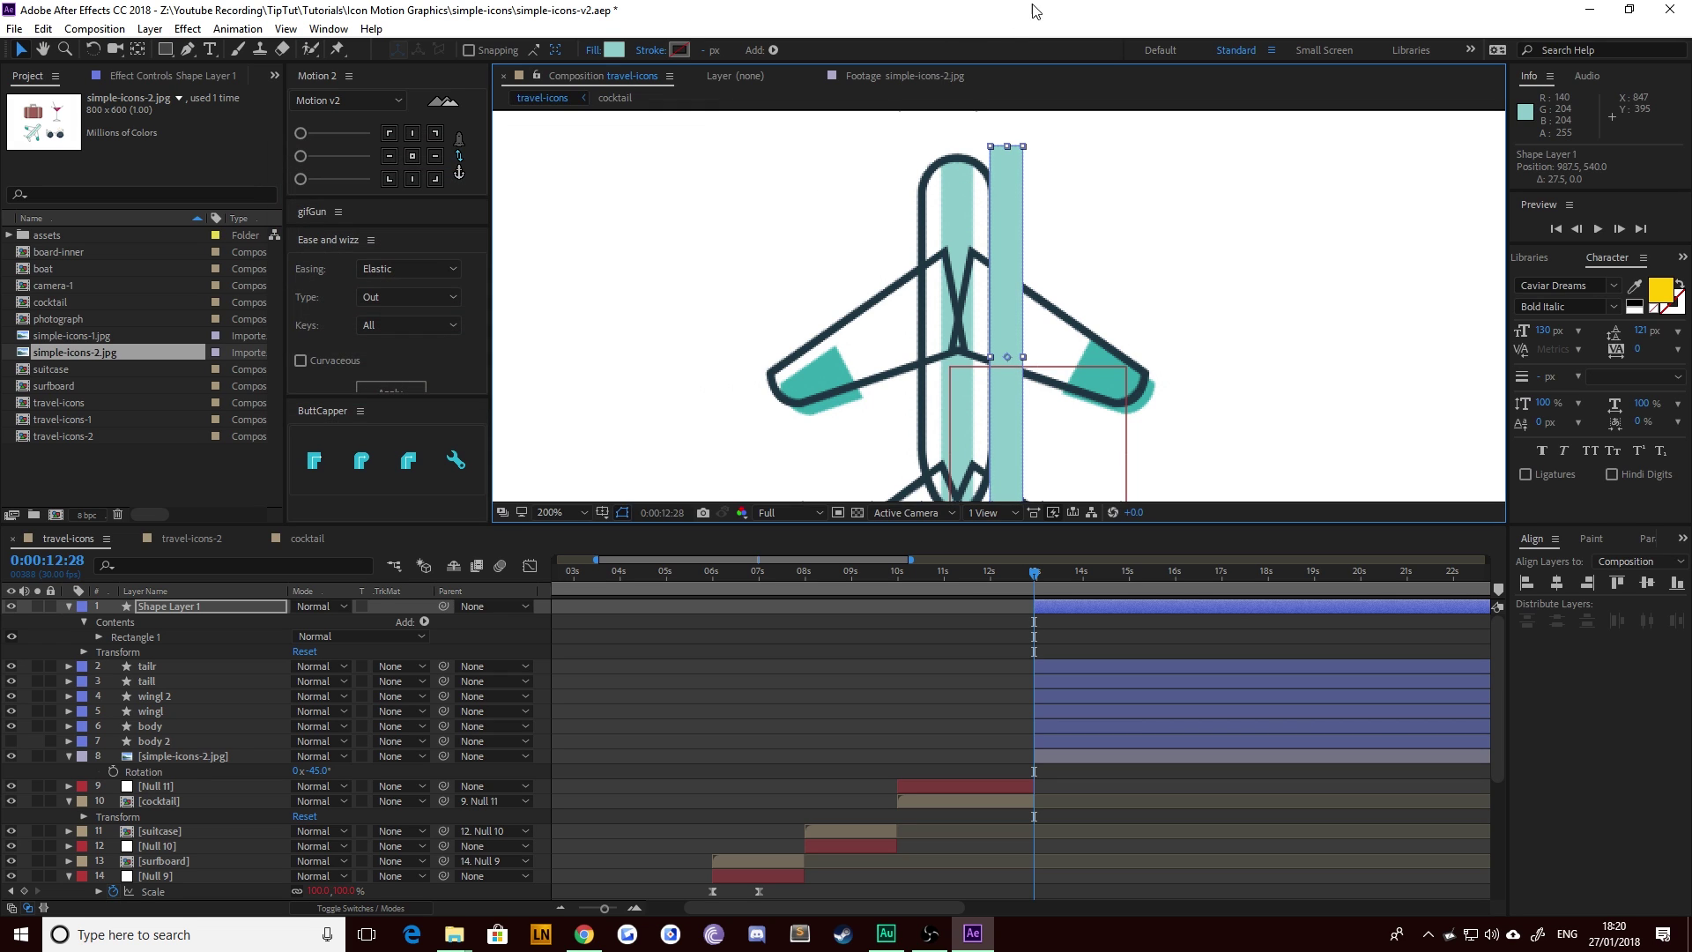
{"action": "left_click_drag", "start_coordinate": [1014, 196], "coordinate": [962, 196]}
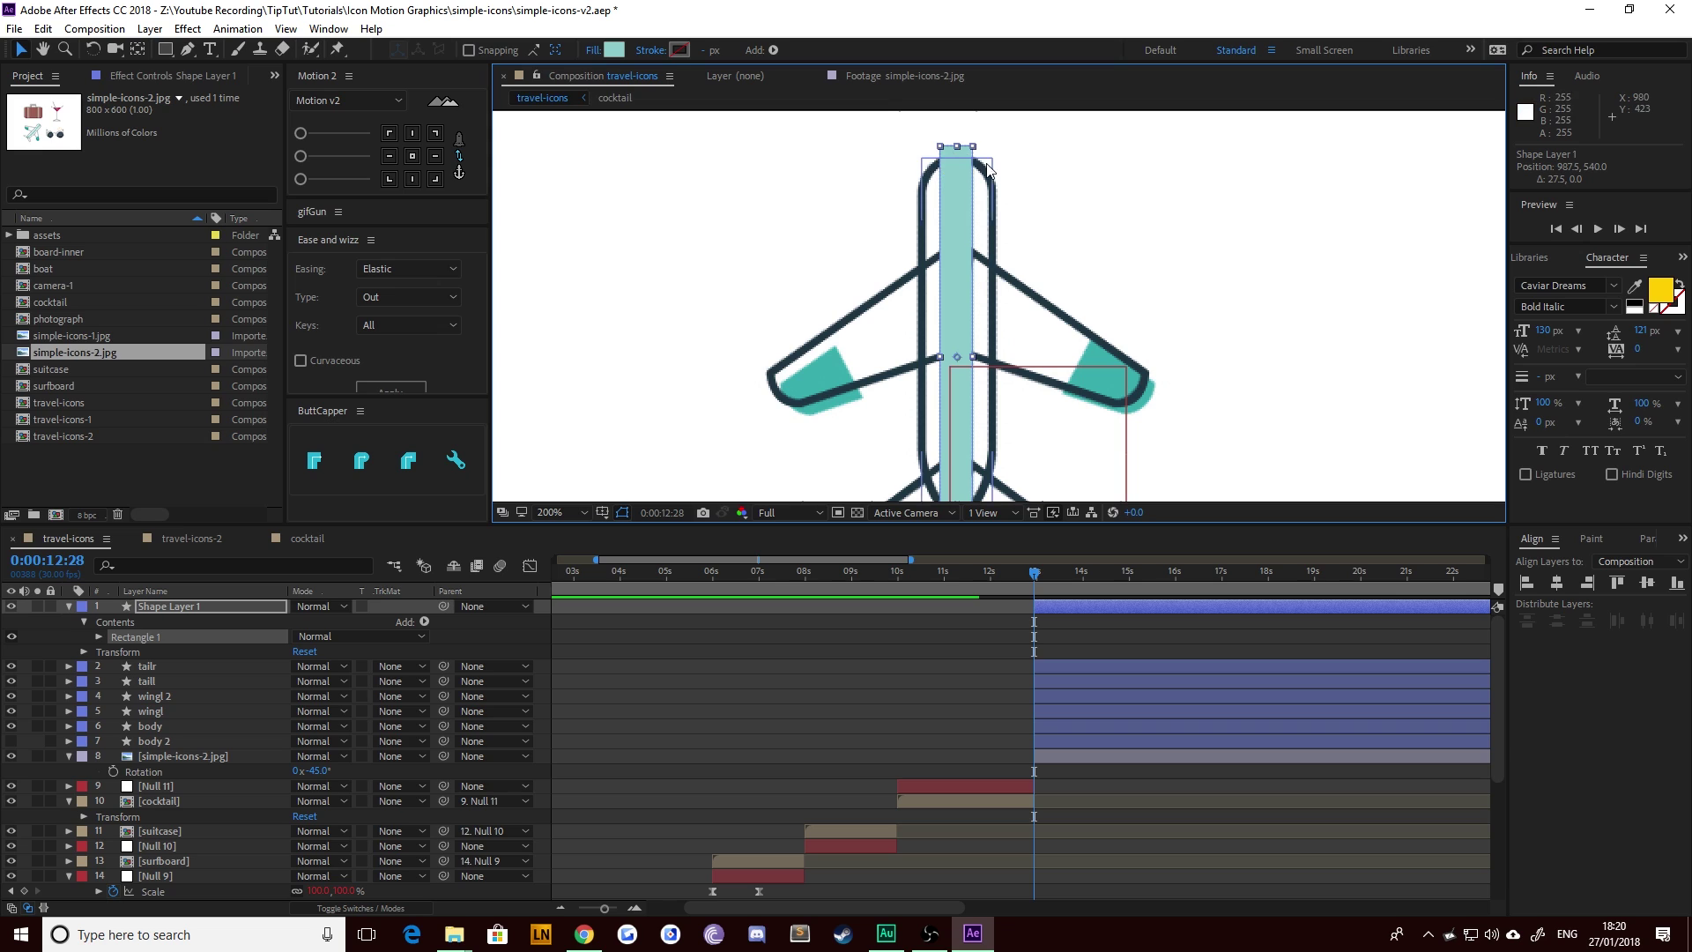
{"action": "left_click", "coordinate": [988, 167]}
{"action": "left_click", "coordinate": [738, 363]}
{"action": "left_click_drag", "start_coordinate": [678, 423], "coordinate": [689, 352]}
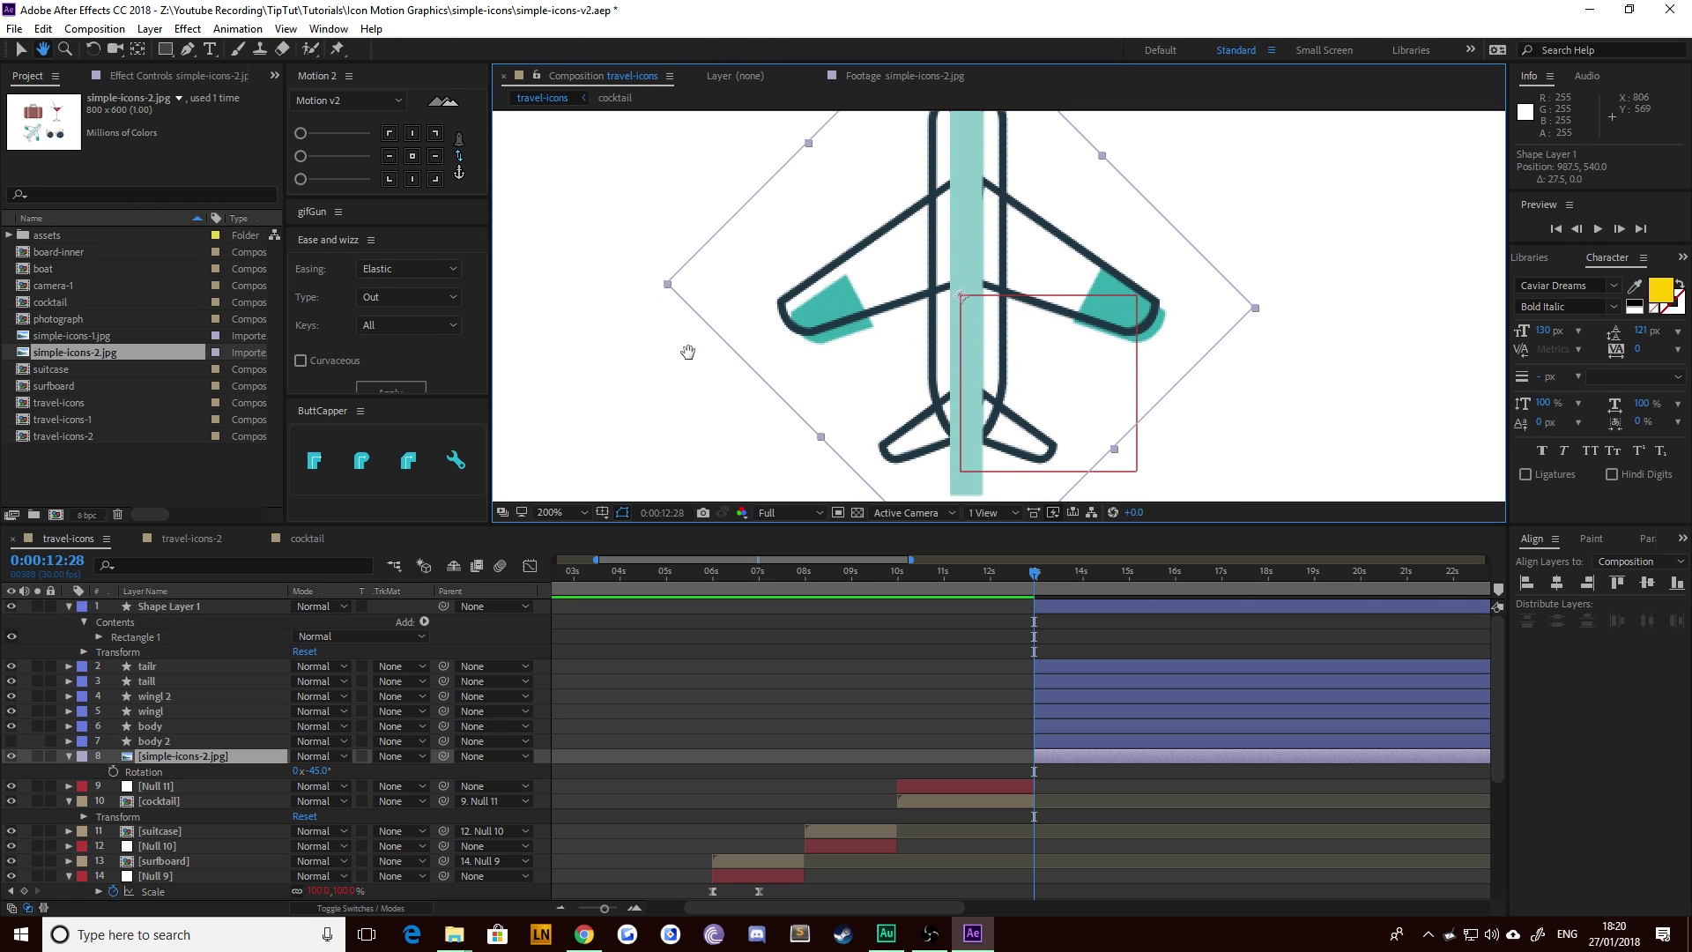
{"action": "left_click", "coordinate": [160, 744]}
{"action": "left_click", "coordinate": [150, 728]}
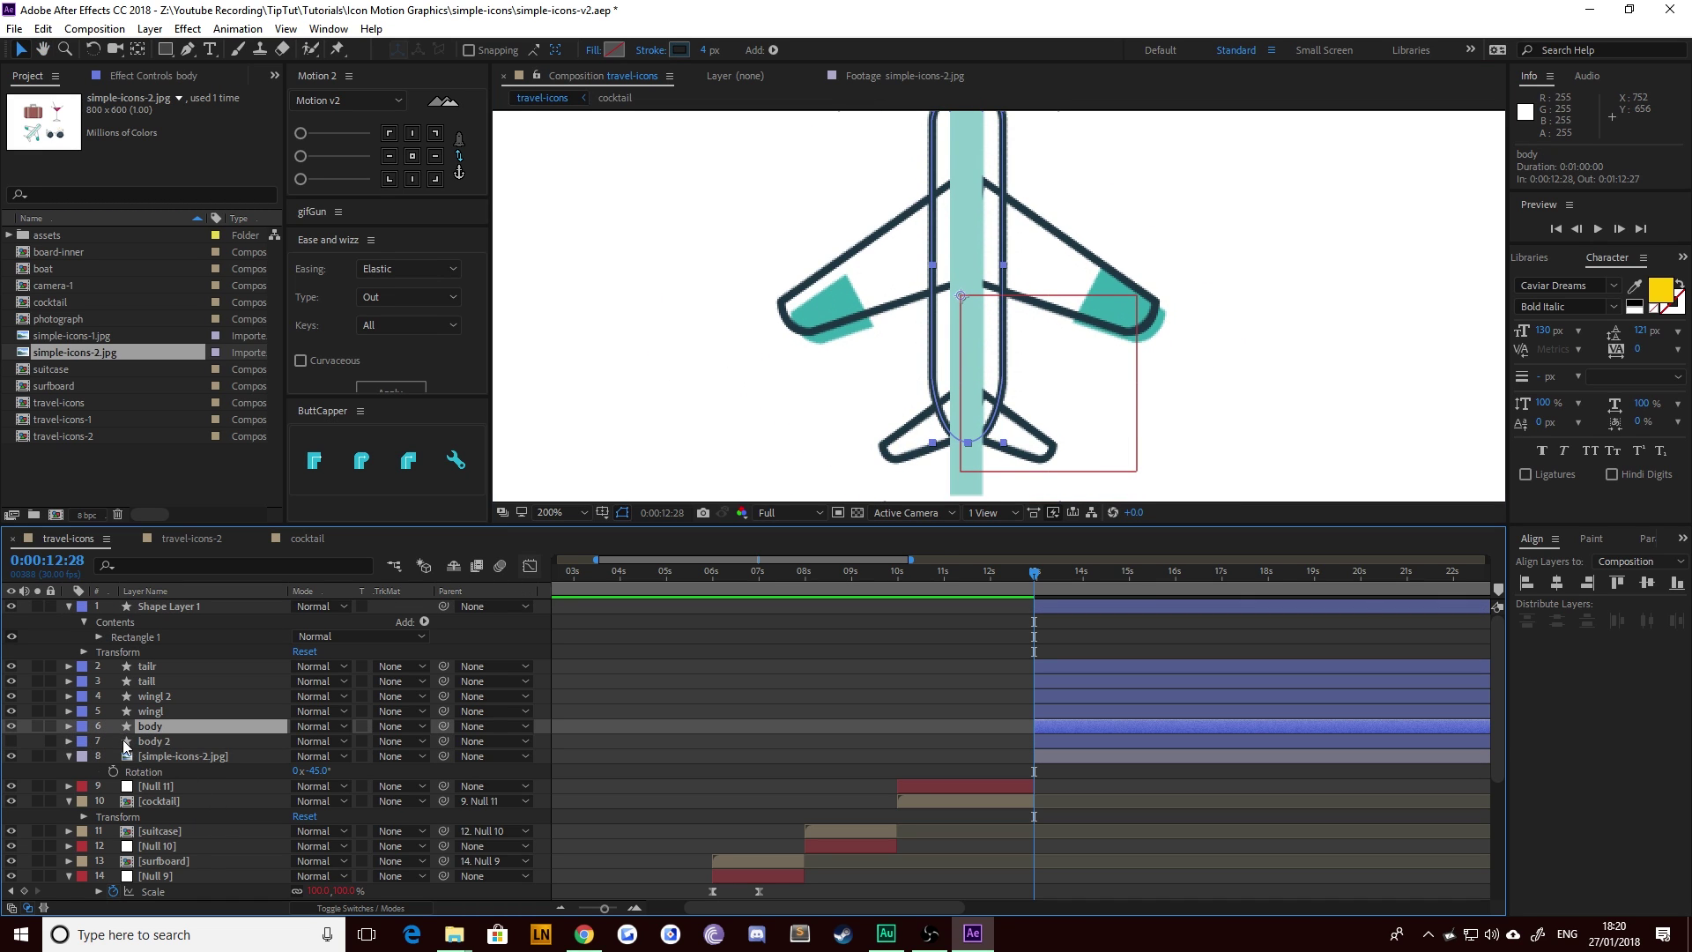
{"action": "left_click", "coordinate": [146, 744]}
{"action": "left_click", "coordinate": [11, 725]}
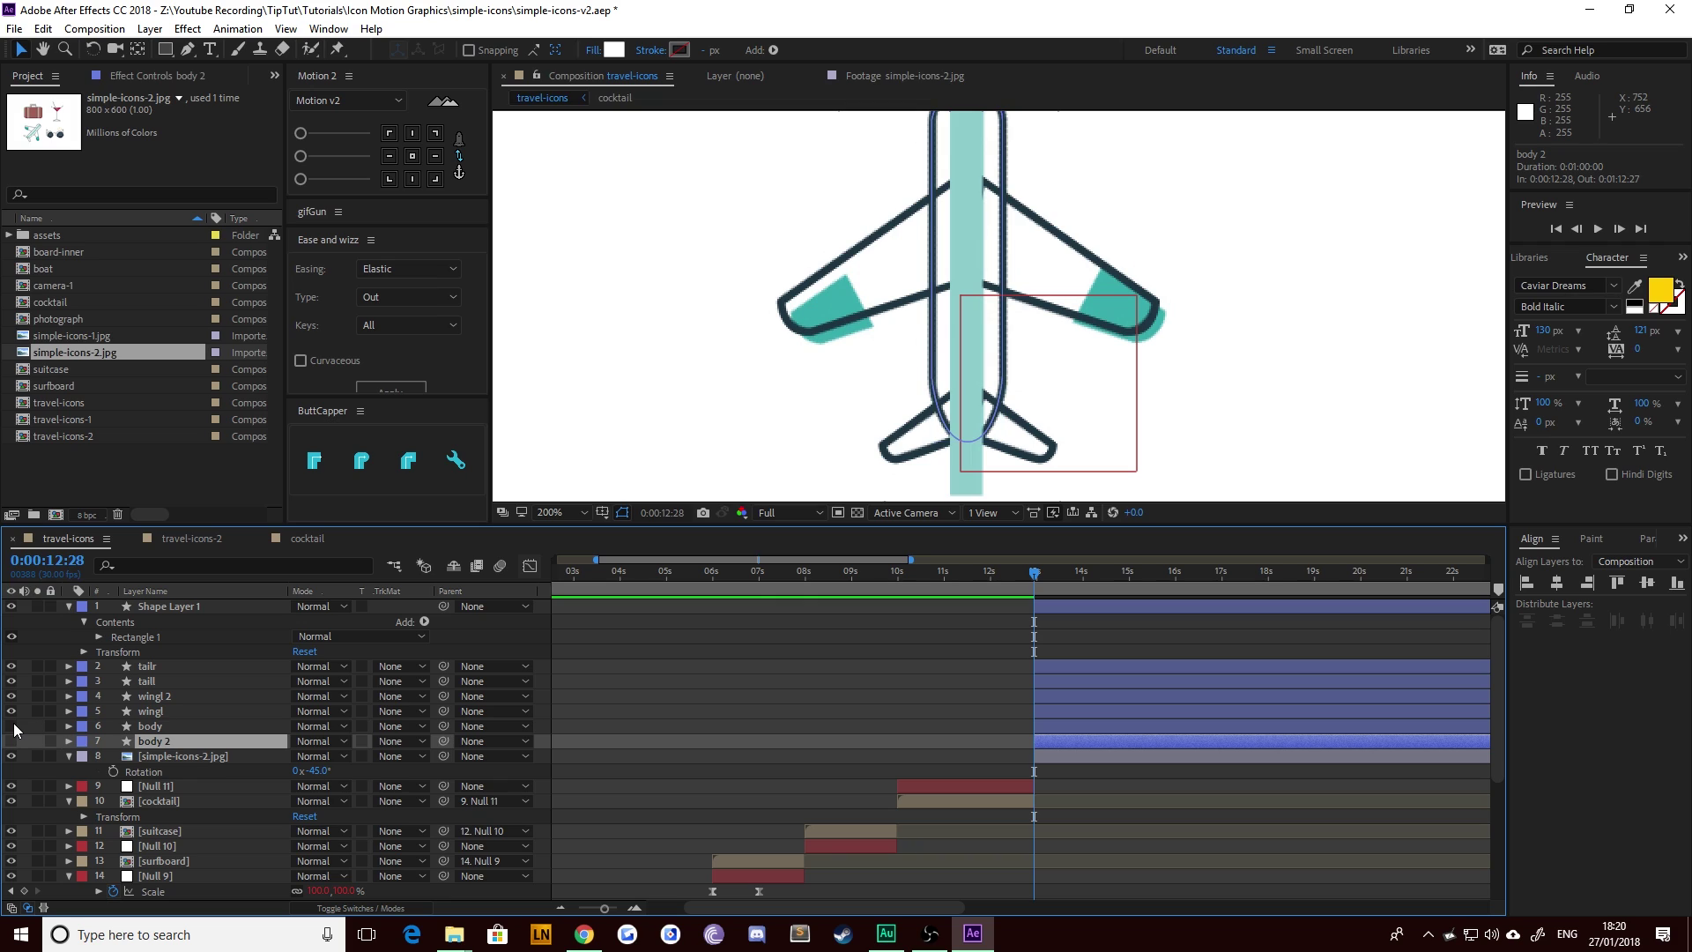
Step: Rename the stripe's shape layer as bodyGreen
{"action": "left_click", "coordinate": [155, 609]}
{"action": "key", "text": "Return"}
{"action": "type", "text": "bodyGre"}
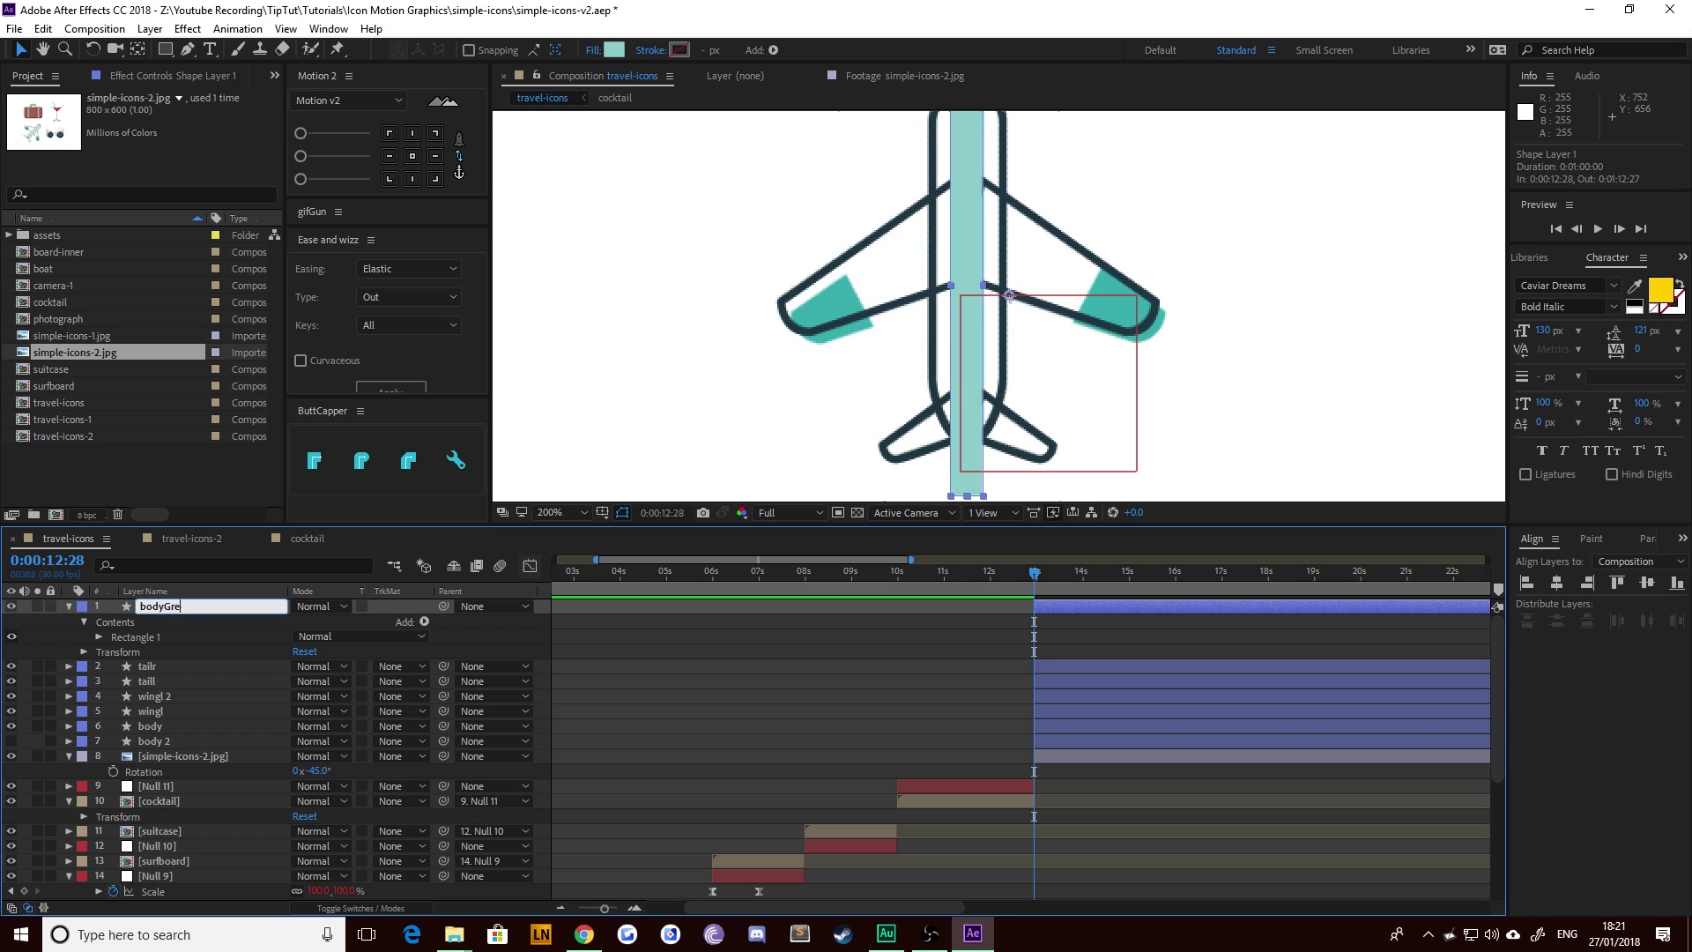
{"action": "type", "text": "en"}
{"action": "key", "text": "Return"}
Step: Move the bodyGreen layer down the stack to sit between body and body 2, and collapse its properties
{"action": "key", "text": "ctrl+bracketright"}
{"action": "key", "text": "ctrl+bracketright"}
{"action": "key", "text": "ctrl+bracketright"}
{"action": "key", "text": "ctrl+bracketright"}
{"action": "key", "text": "ctrl+bracketright"}
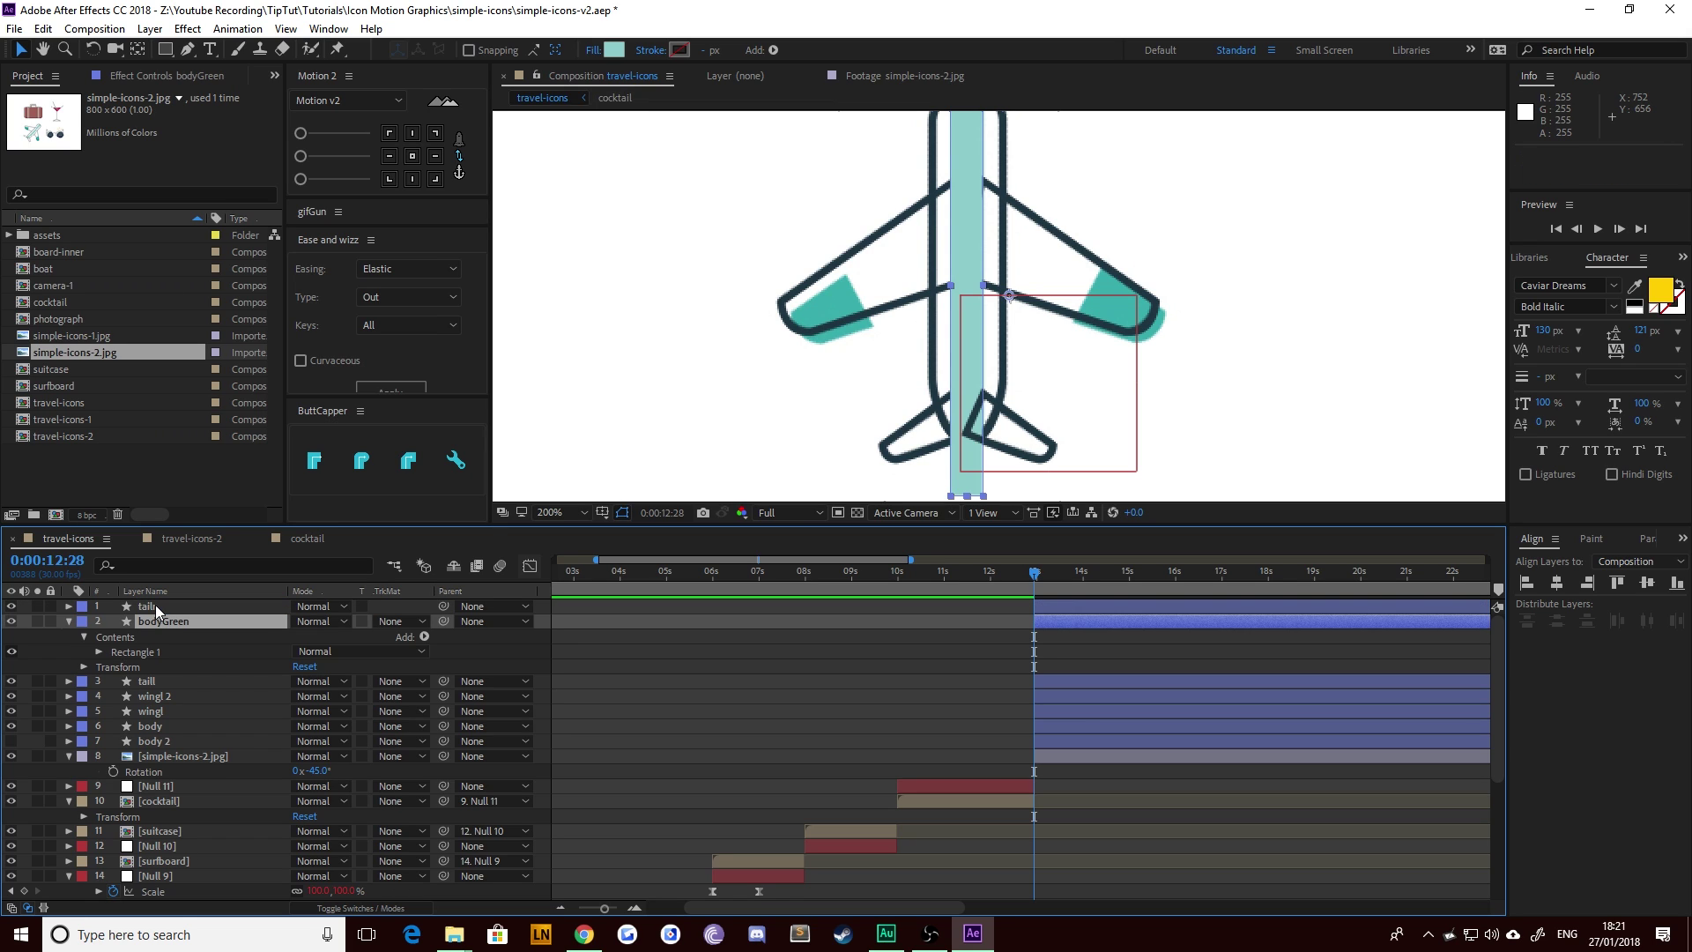
{"action": "key", "text": "u"}
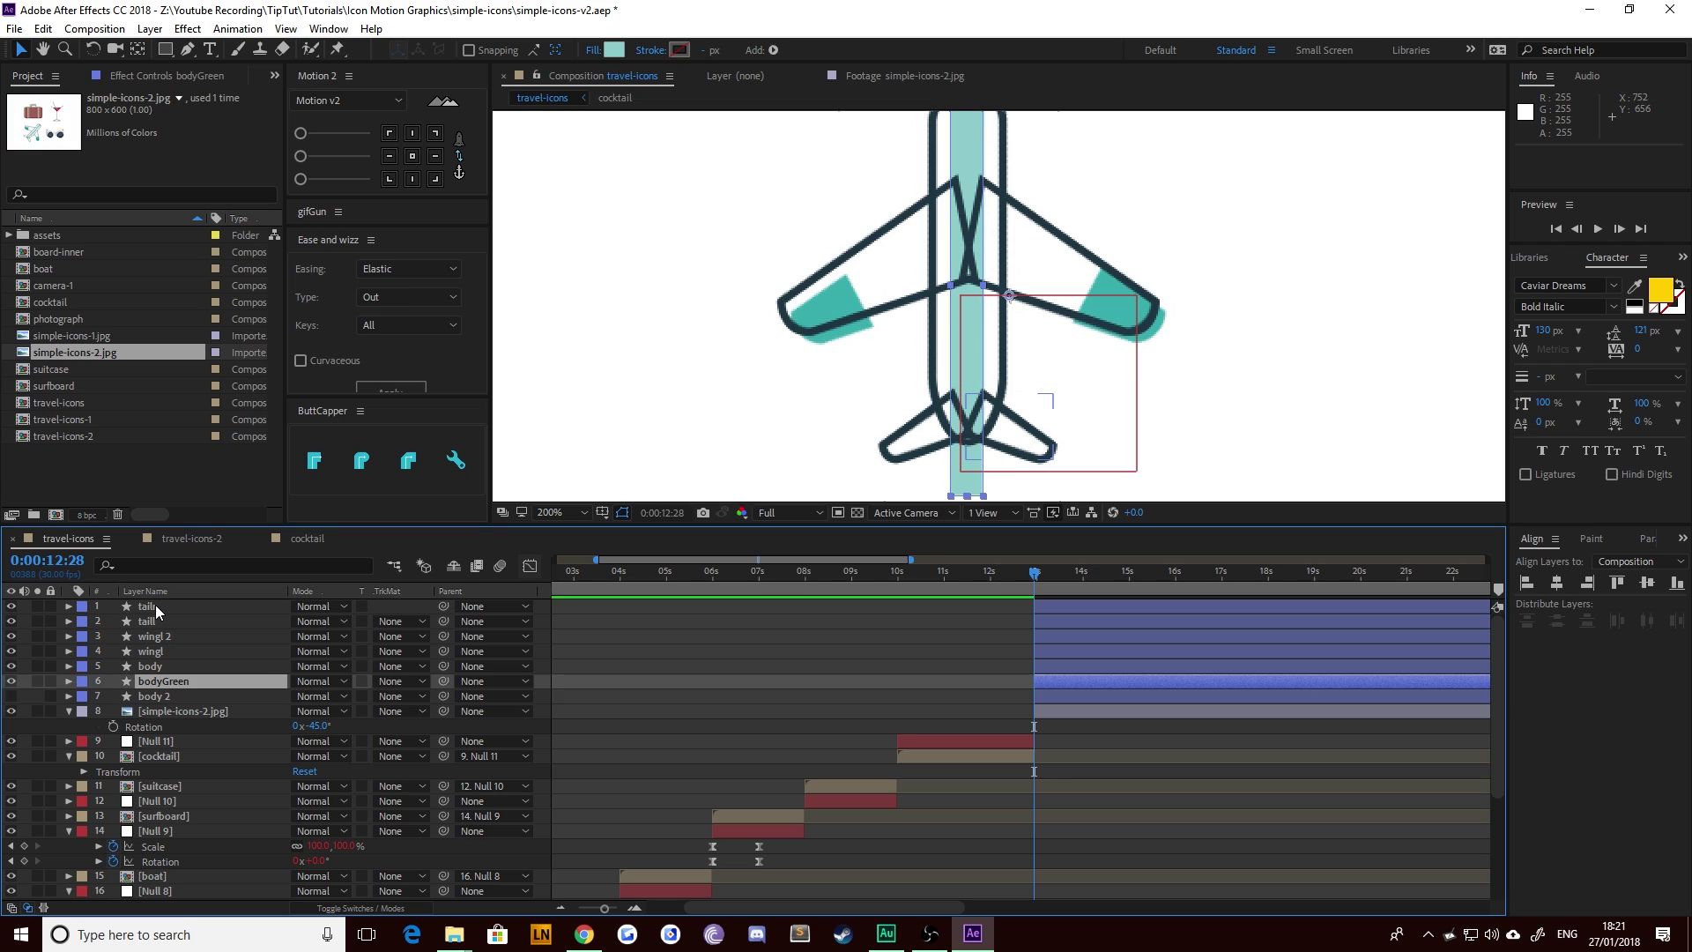
Step: Duplicate the body 2 layer and place the copy directly above bodyGreen
{"action": "left_click", "coordinate": [152, 696]}
{"action": "key", "text": "ctrl+d"}
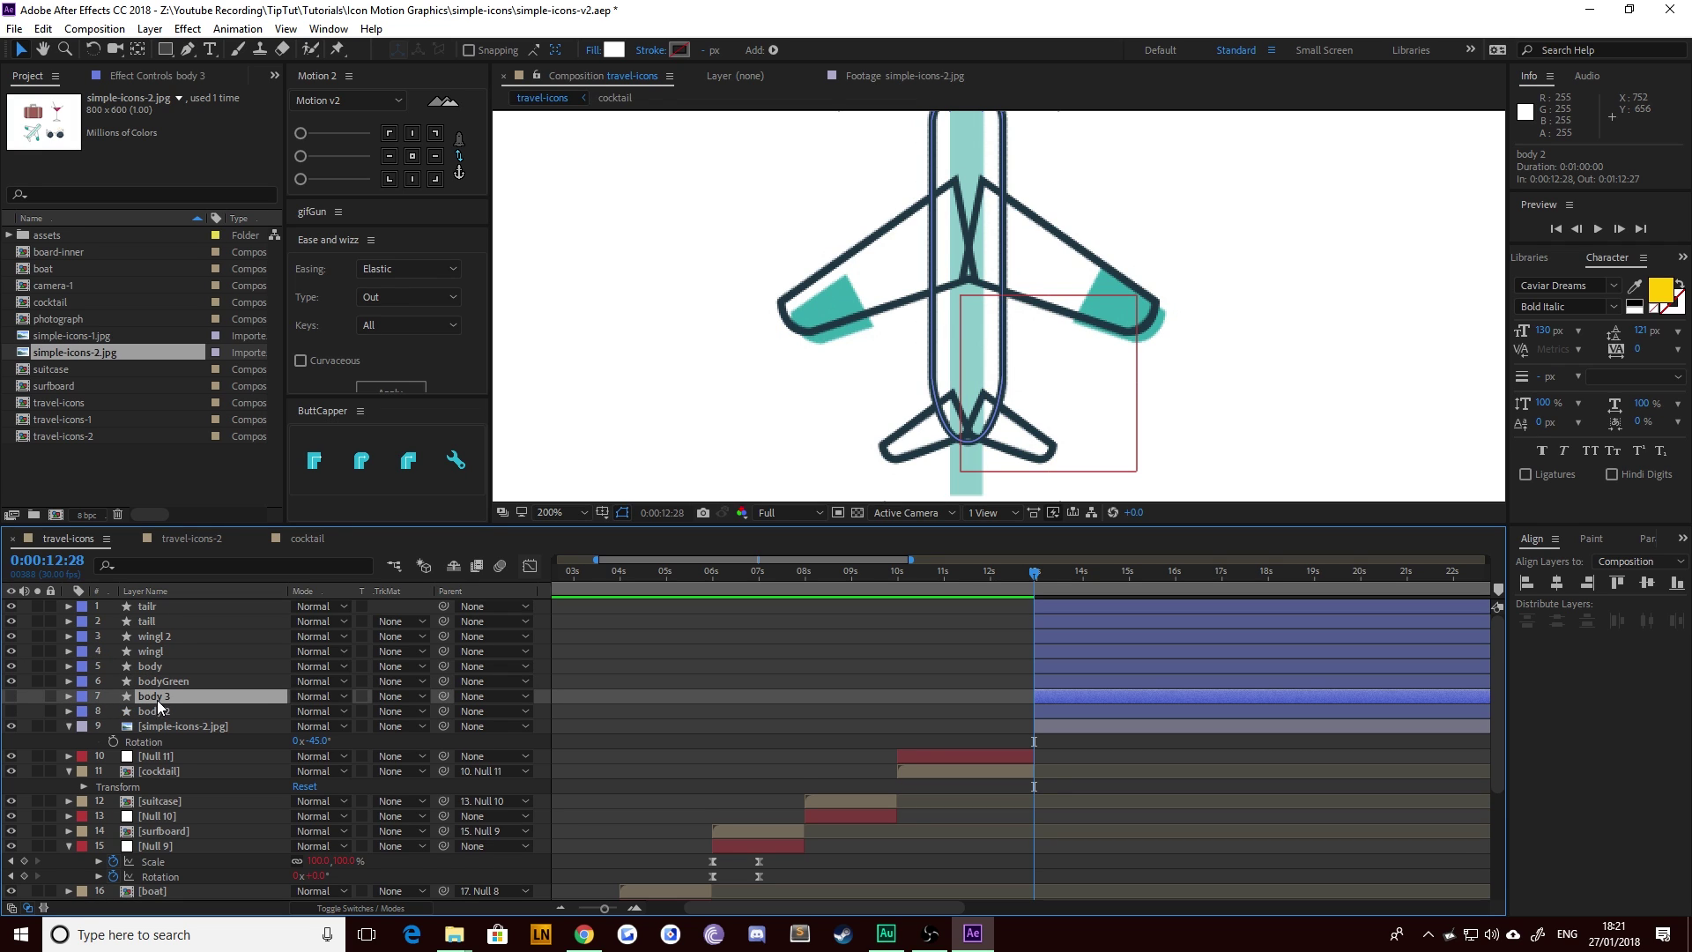
{"action": "left_click_drag", "start_coordinate": [157, 698], "coordinate": [152, 675]}
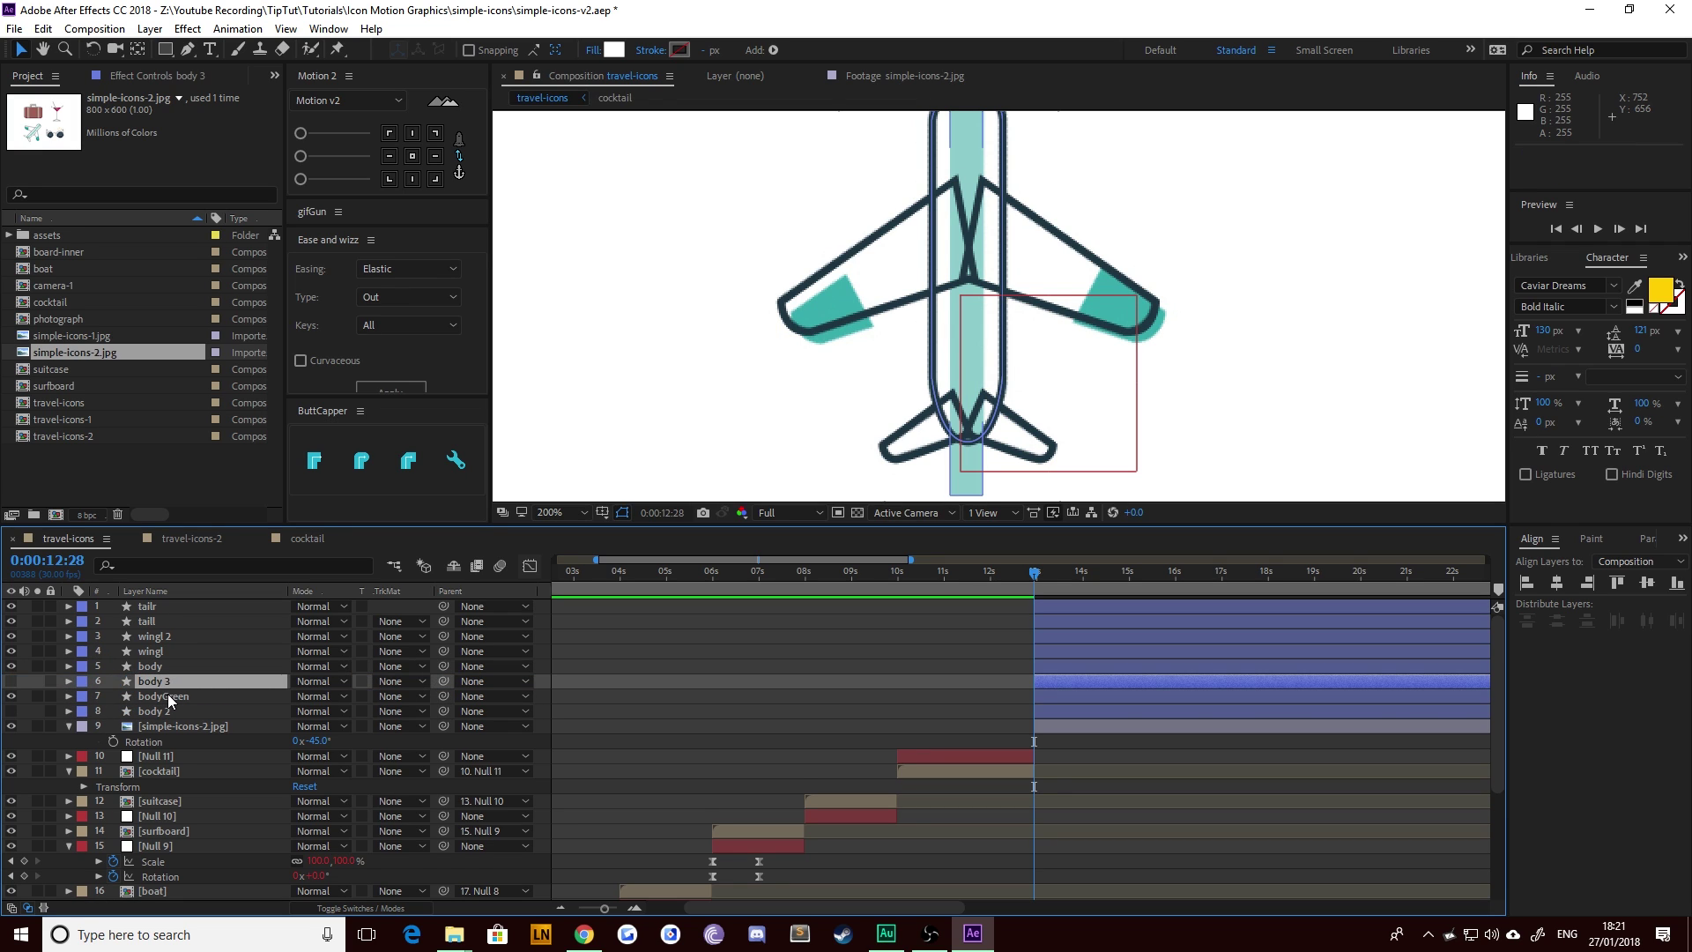
Step: Set bodyGreen's track matte to Alpha Matte "body 3" to clip the stripe to the fuselage
{"action": "left_click", "coordinate": [167, 696]}
{"action": "left_click", "coordinate": [411, 695]}
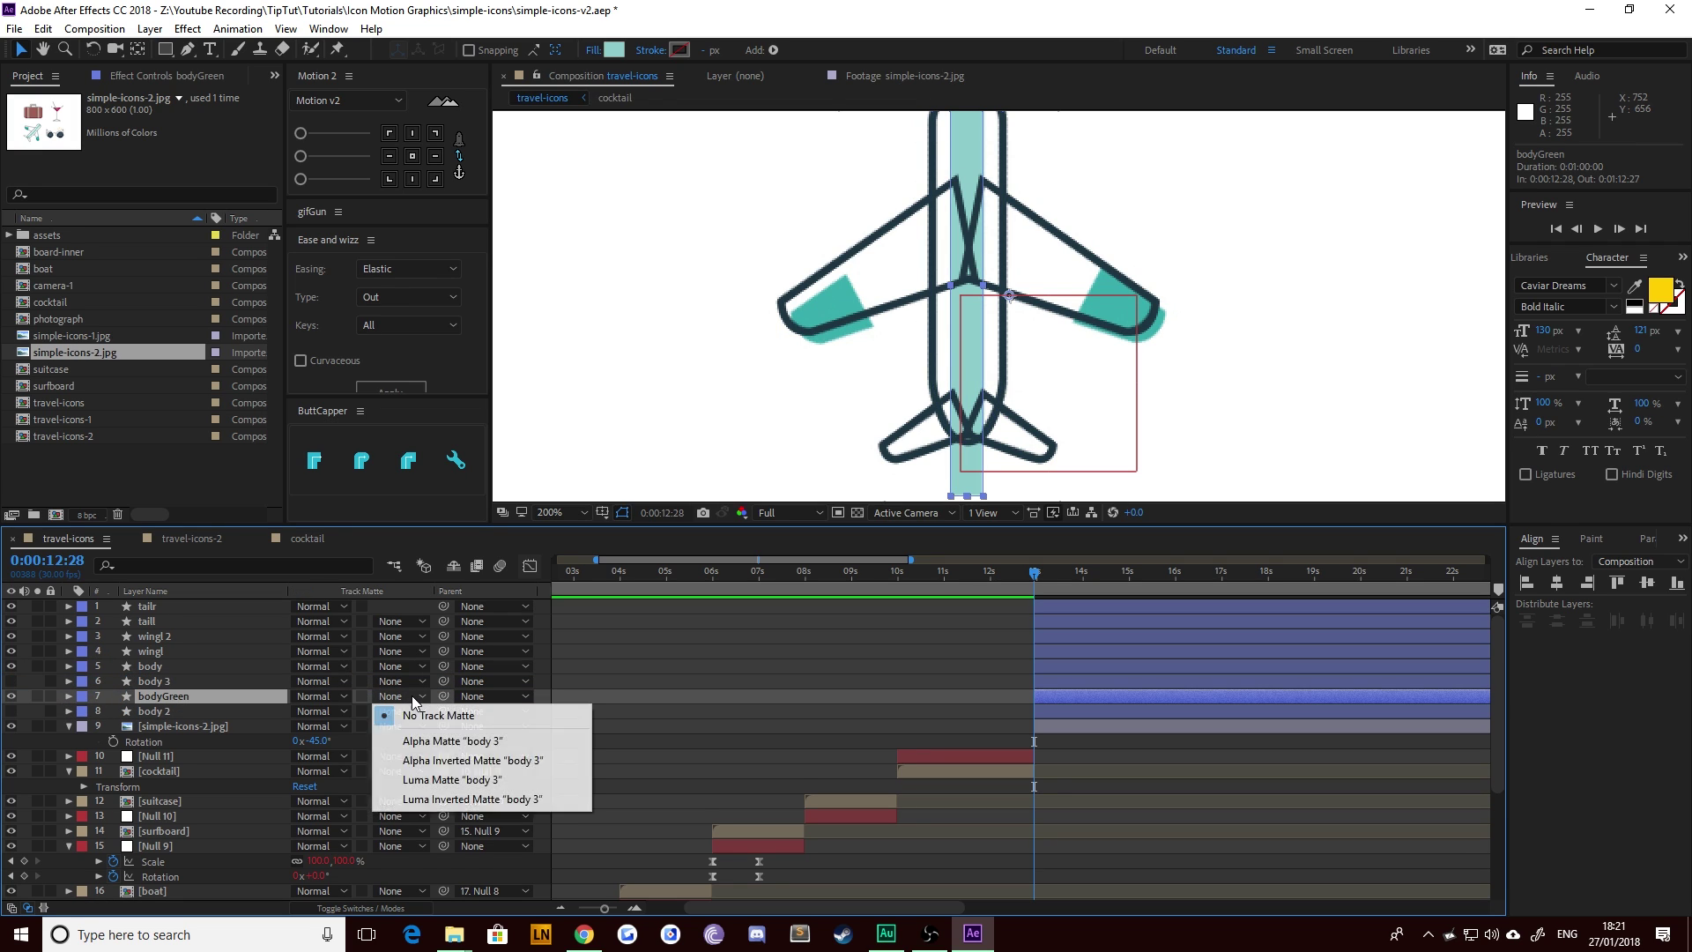
{"action": "left_click", "coordinate": [451, 741]}
{"action": "left_click", "coordinate": [767, 314]}
{"action": "left_click_drag", "start_coordinate": [680, 236], "coordinate": [662, 386]}
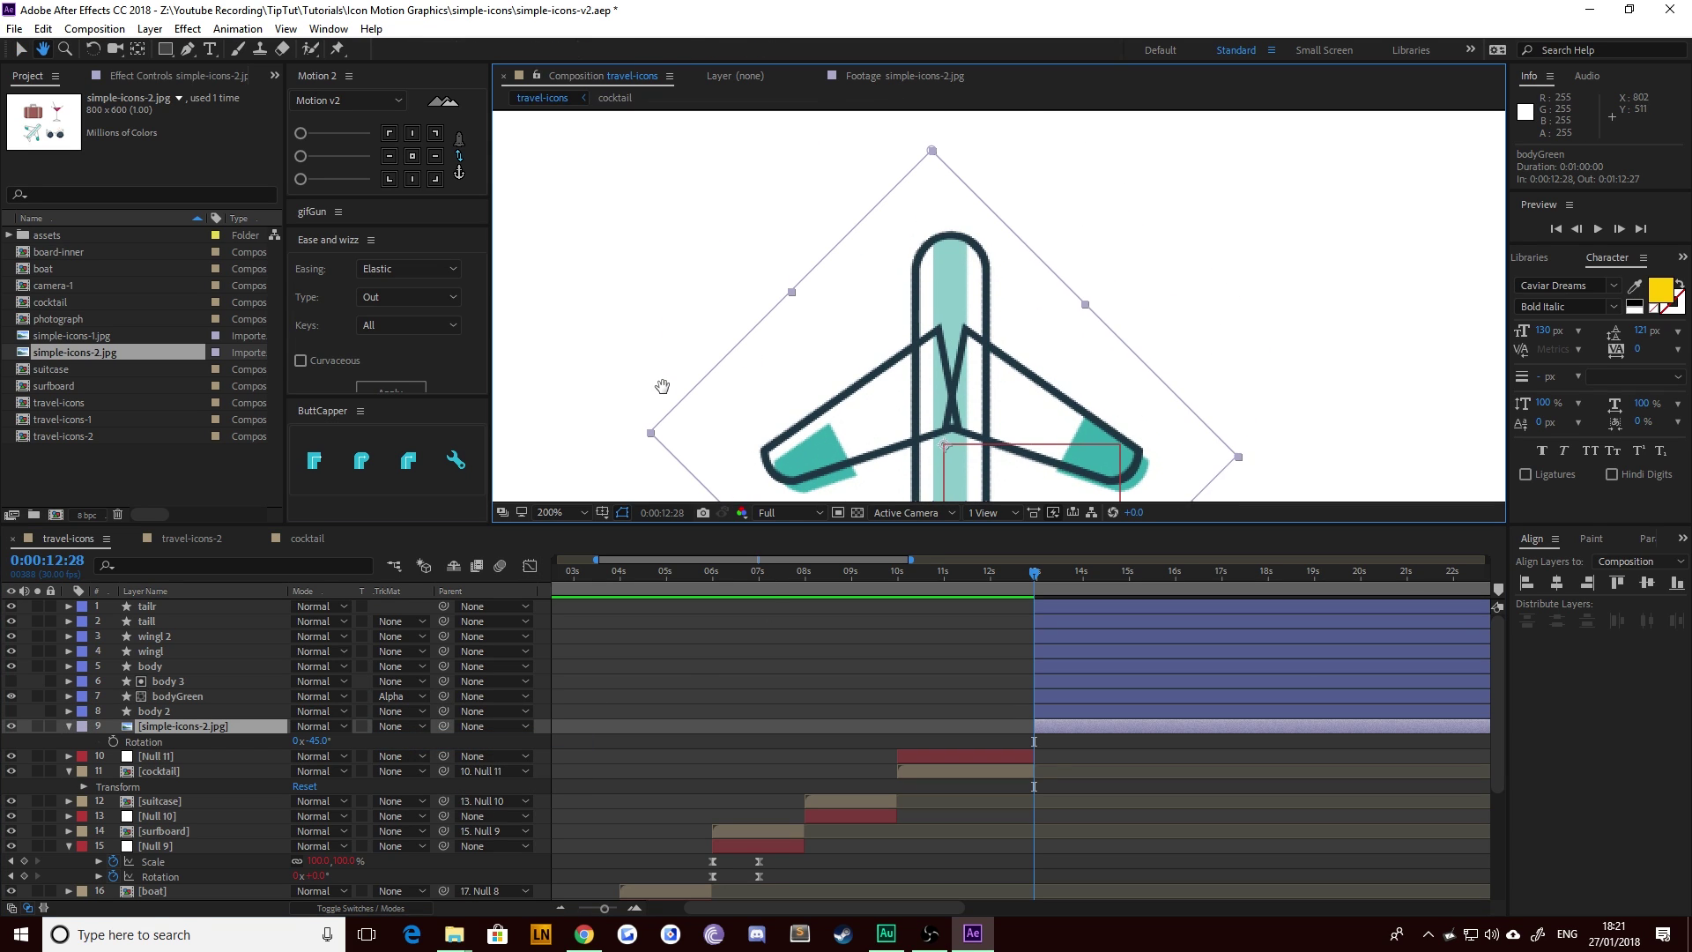
Step: Parent the bodyGreen layer to the body 3 matte layer
{"action": "key", "text": "v"}
{"action": "left_click", "coordinate": [165, 710]}
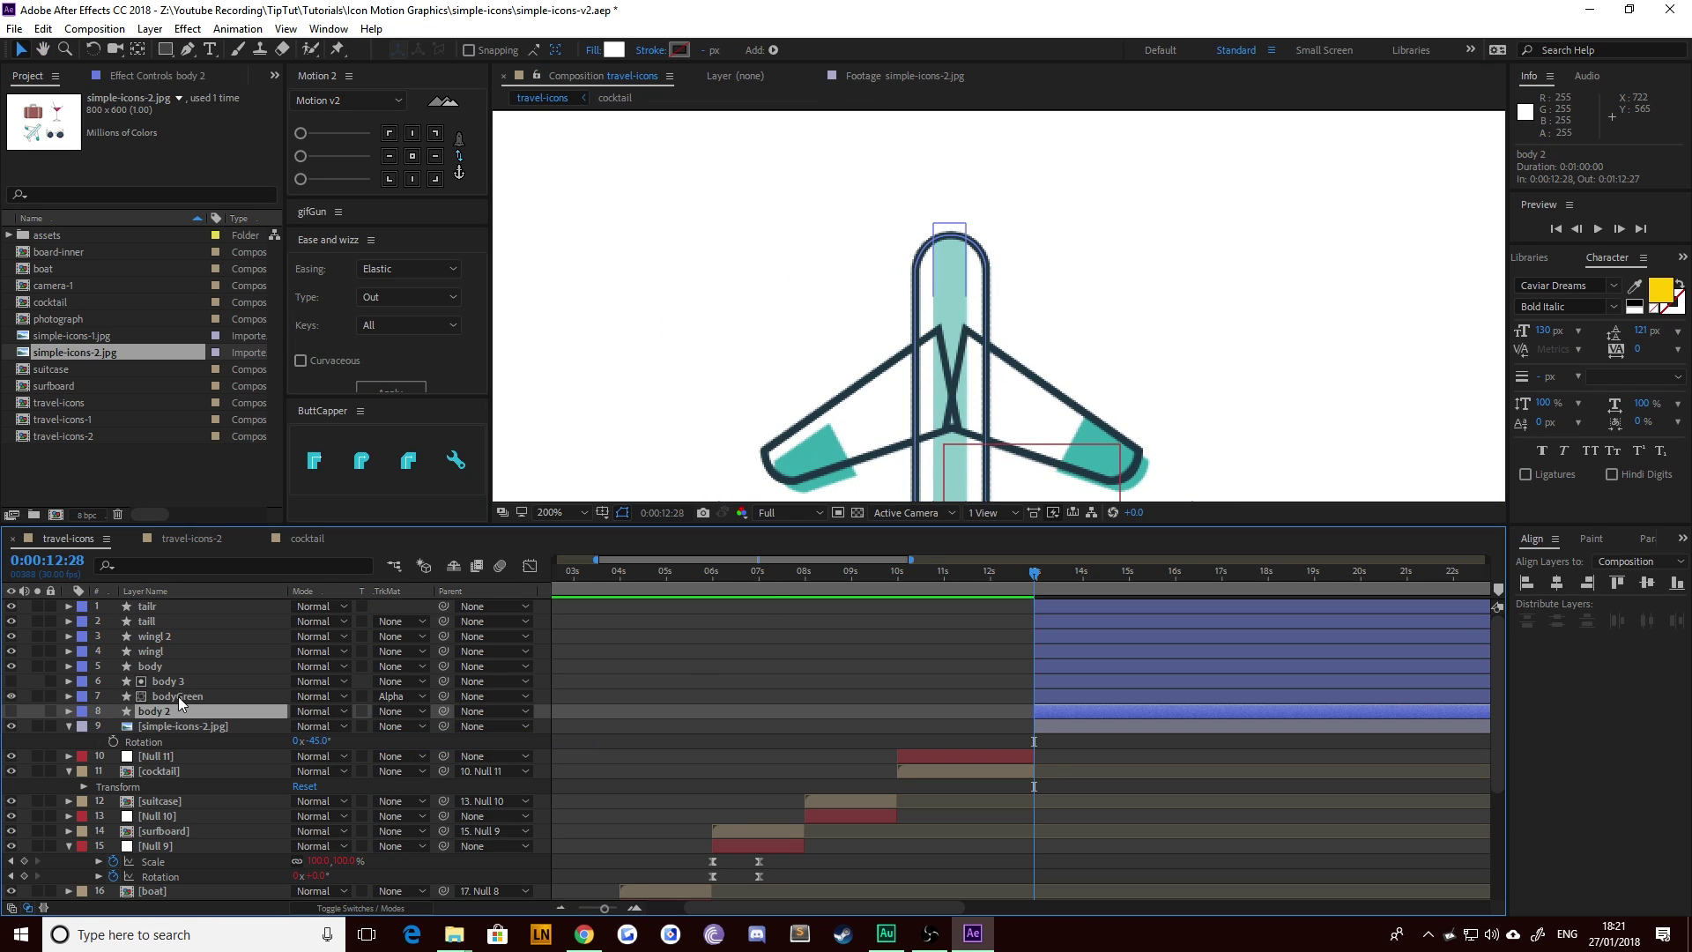
{"action": "left_click", "coordinate": [172, 680]}
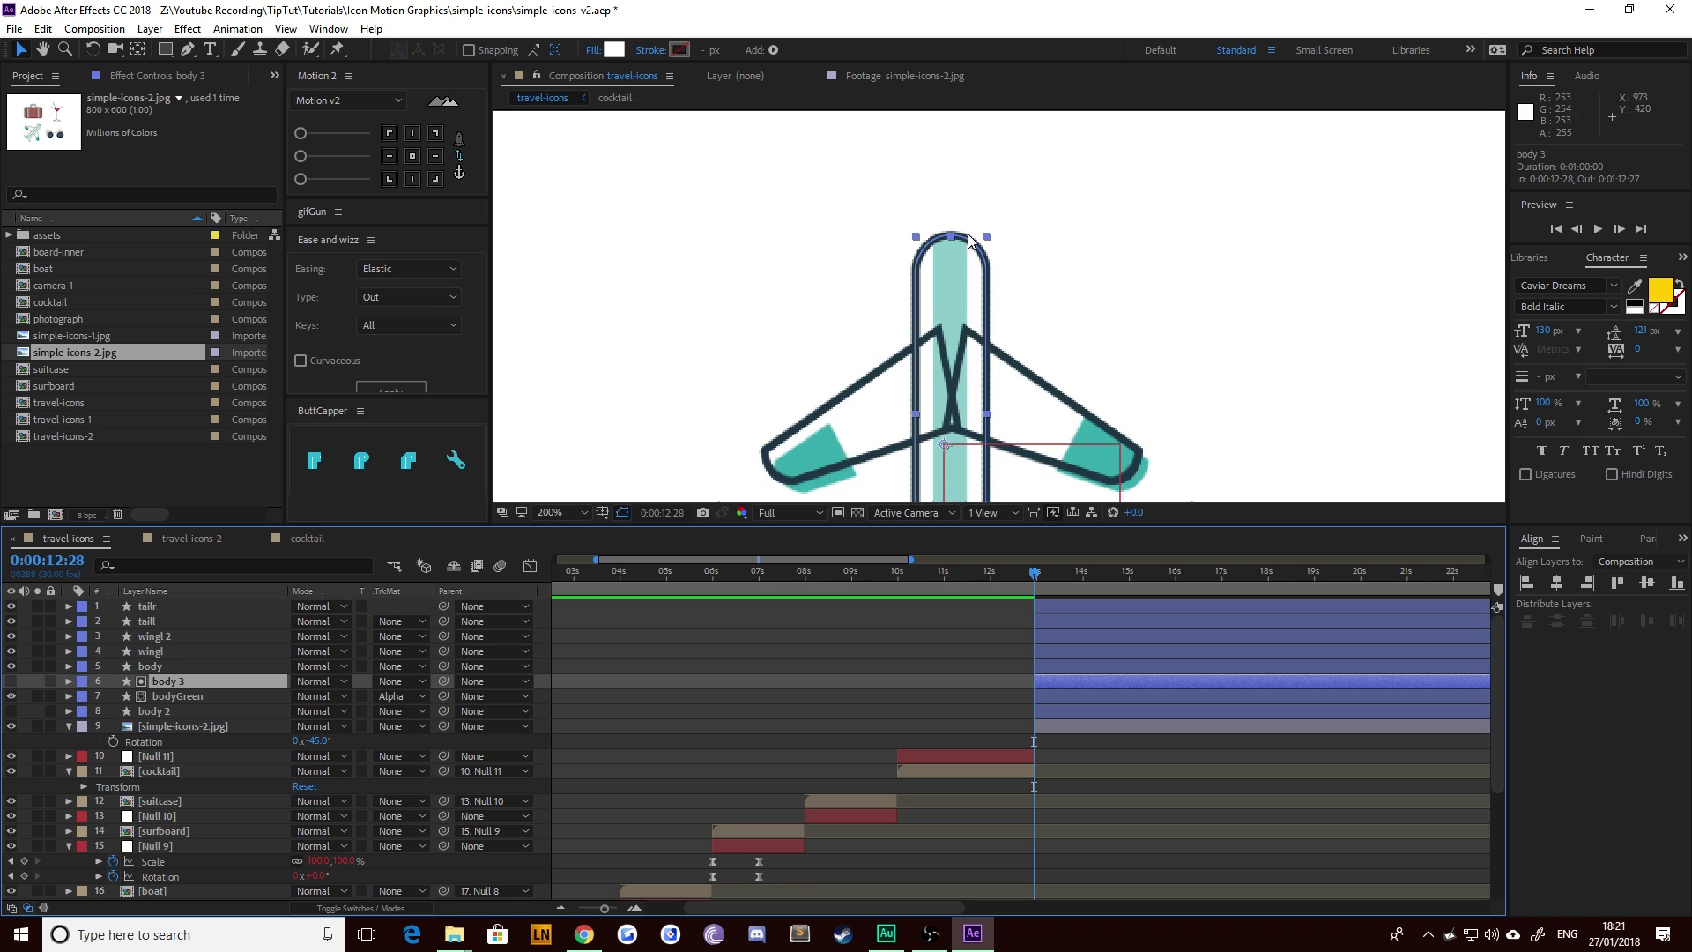
{"action": "key", "text": "space"}
{"action": "left_click_drag", "start_coordinate": [869, 414], "coordinate": [872, 333]}
{"action": "left_click_drag", "start_coordinate": [927, 240], "coordinate": [923, 292]}
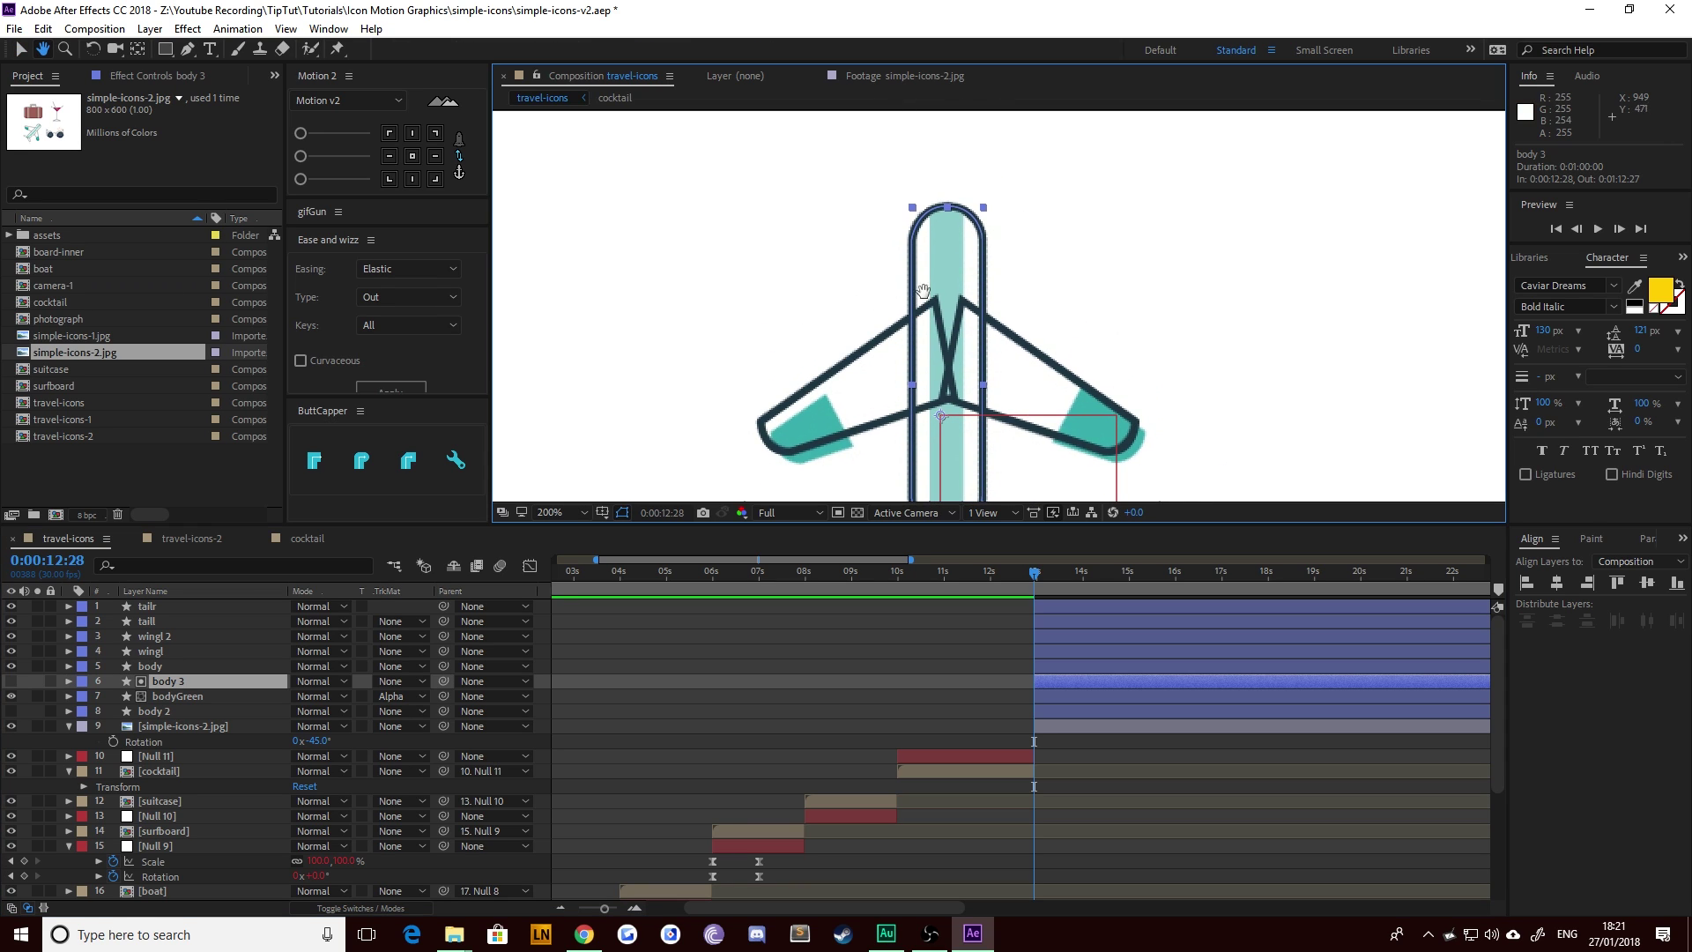
{"action": "key", "text": "space"}
{"action": "left_click_drag", "start_coordinate": [914, 200], "coordinate": [928, 257]}
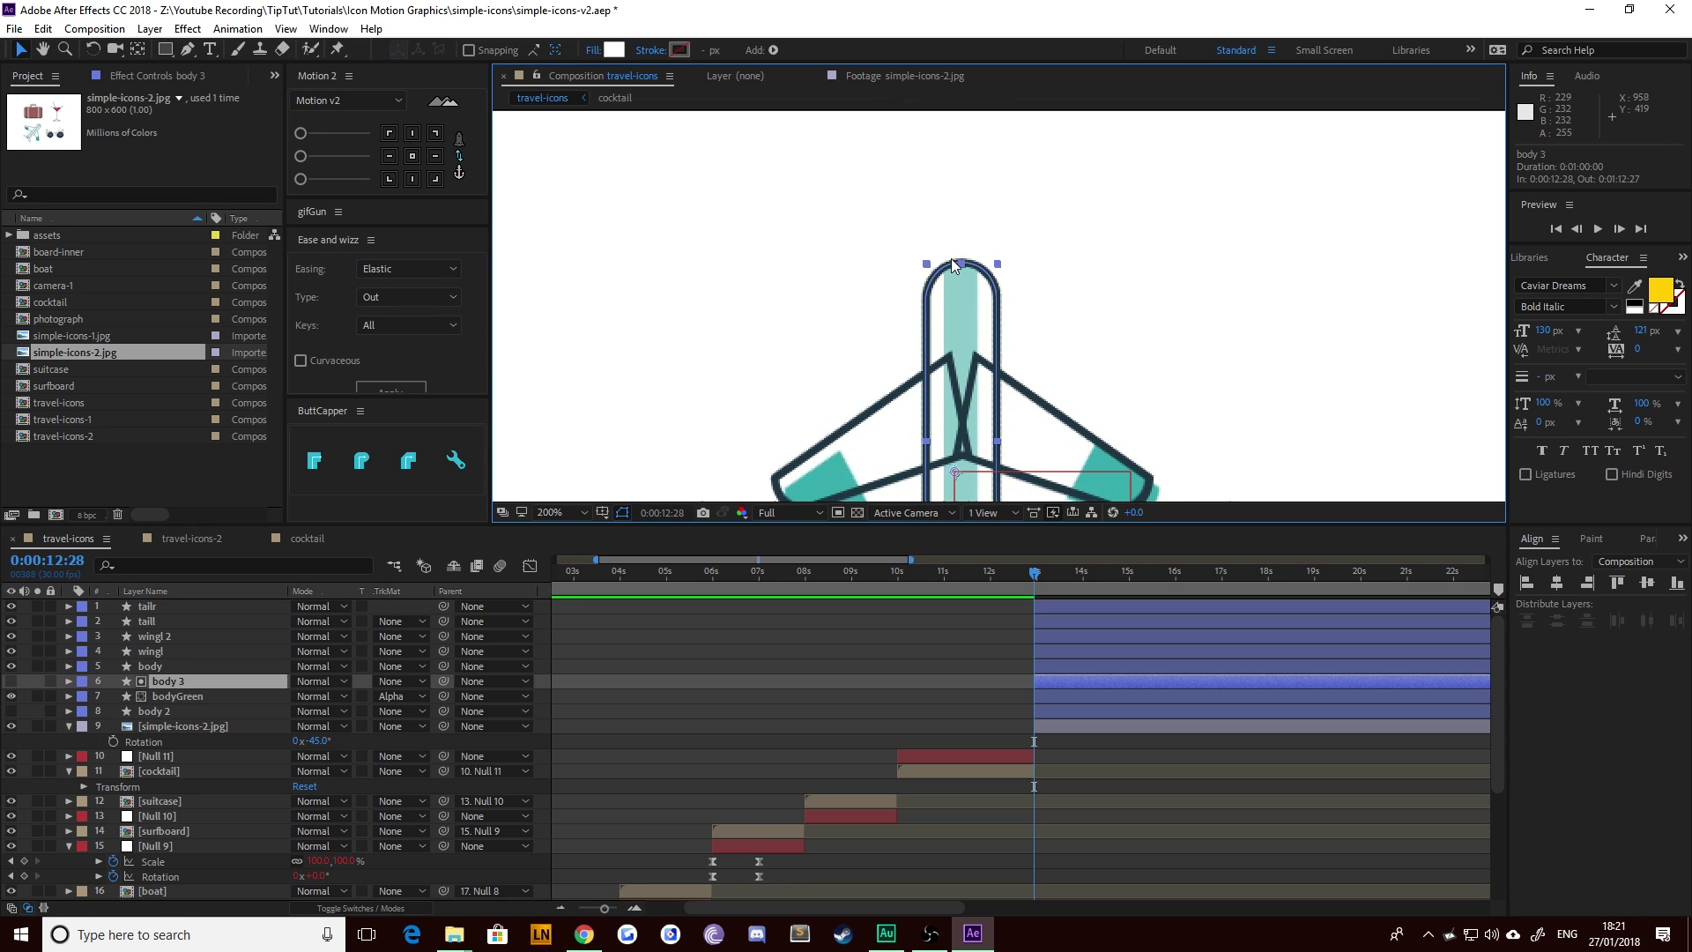
{"action": "left_click", "coordinate": [171, 695]}
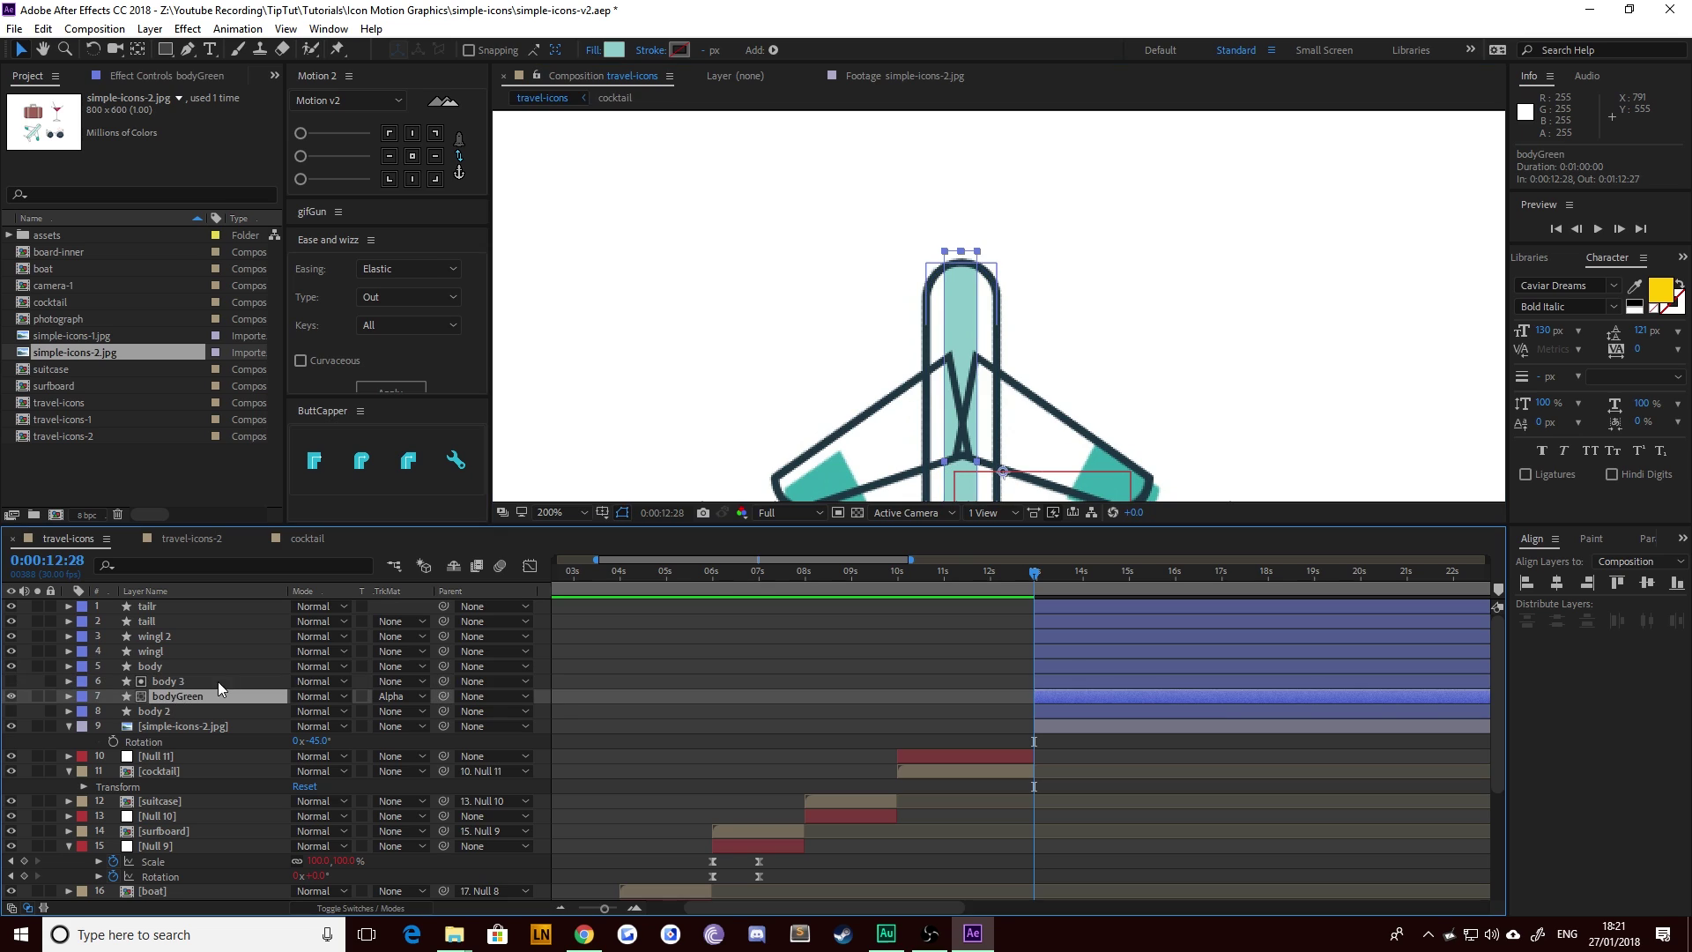
{"action": "left_click_drag", "start_coordinate": [444, 695], "coordinate": [182, 683]}
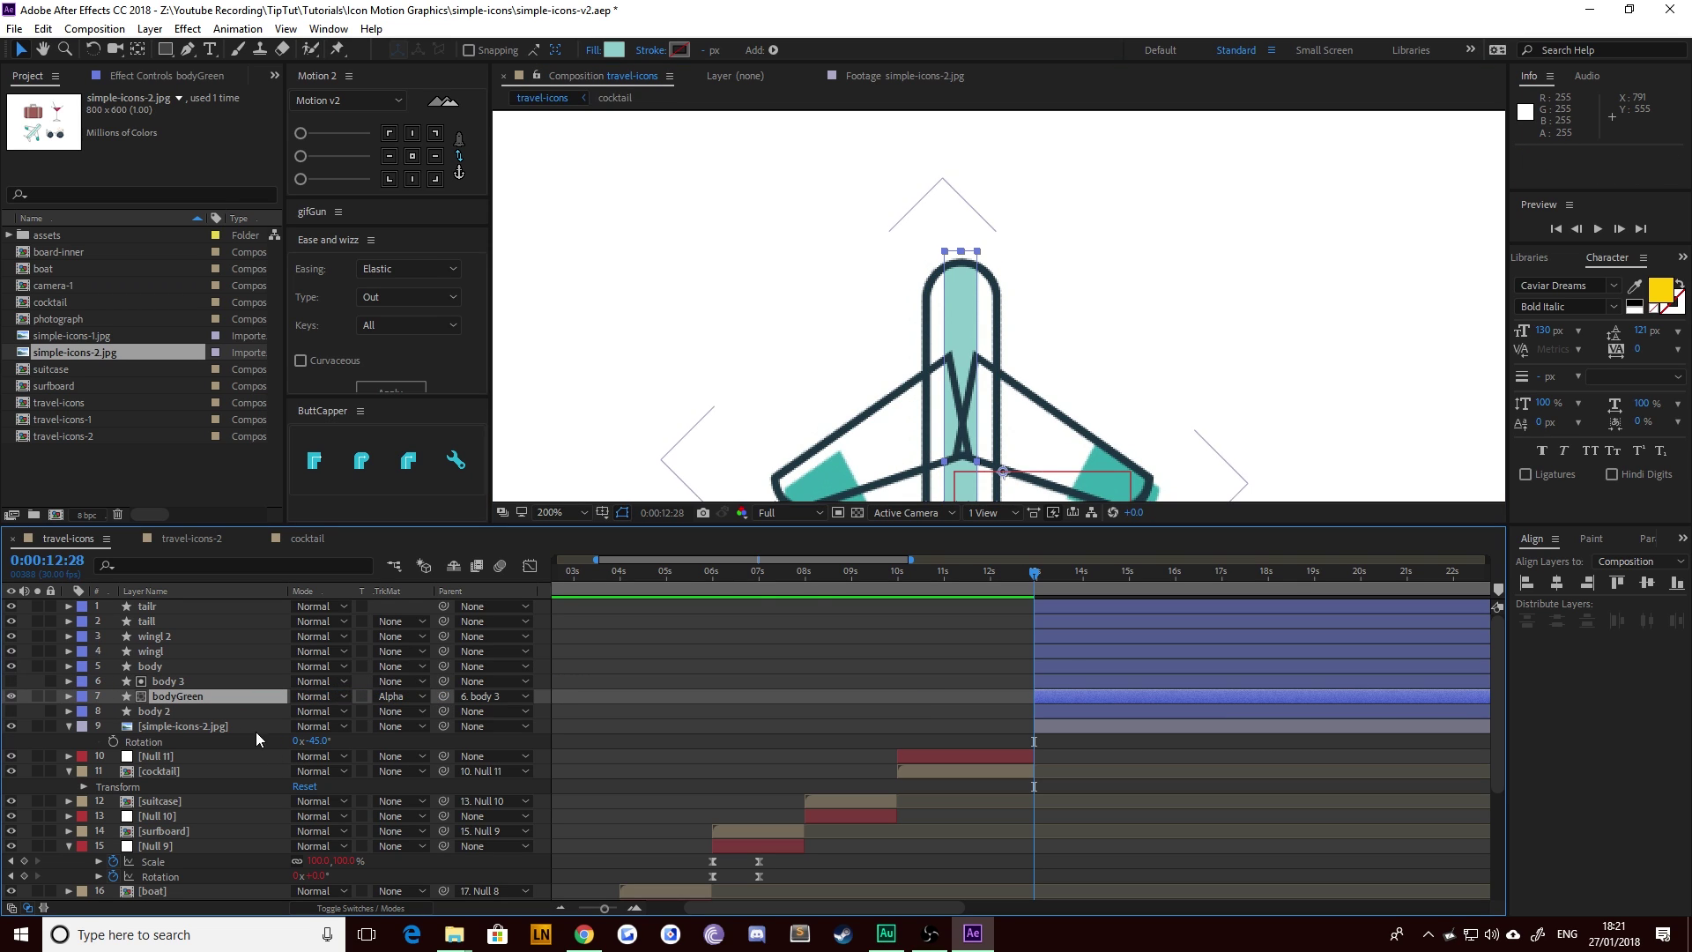
Step: Try moving the body 3 layer to test the parented stripe, and undo the move
{"action": "left_click", "coordinate": [176, 681]}
{"action": "left_click_drag", "start_coordinate": [1174, 316], "coordinate": [1188, 209]}
{"action": "left_click", "coordinate": [1082, 244]}
{"action": "left_click_drag", "start_coordinate": [1132, 335], "coordinate": [1161, 315]}
{"action": "key", "text": "ctrl+z"}
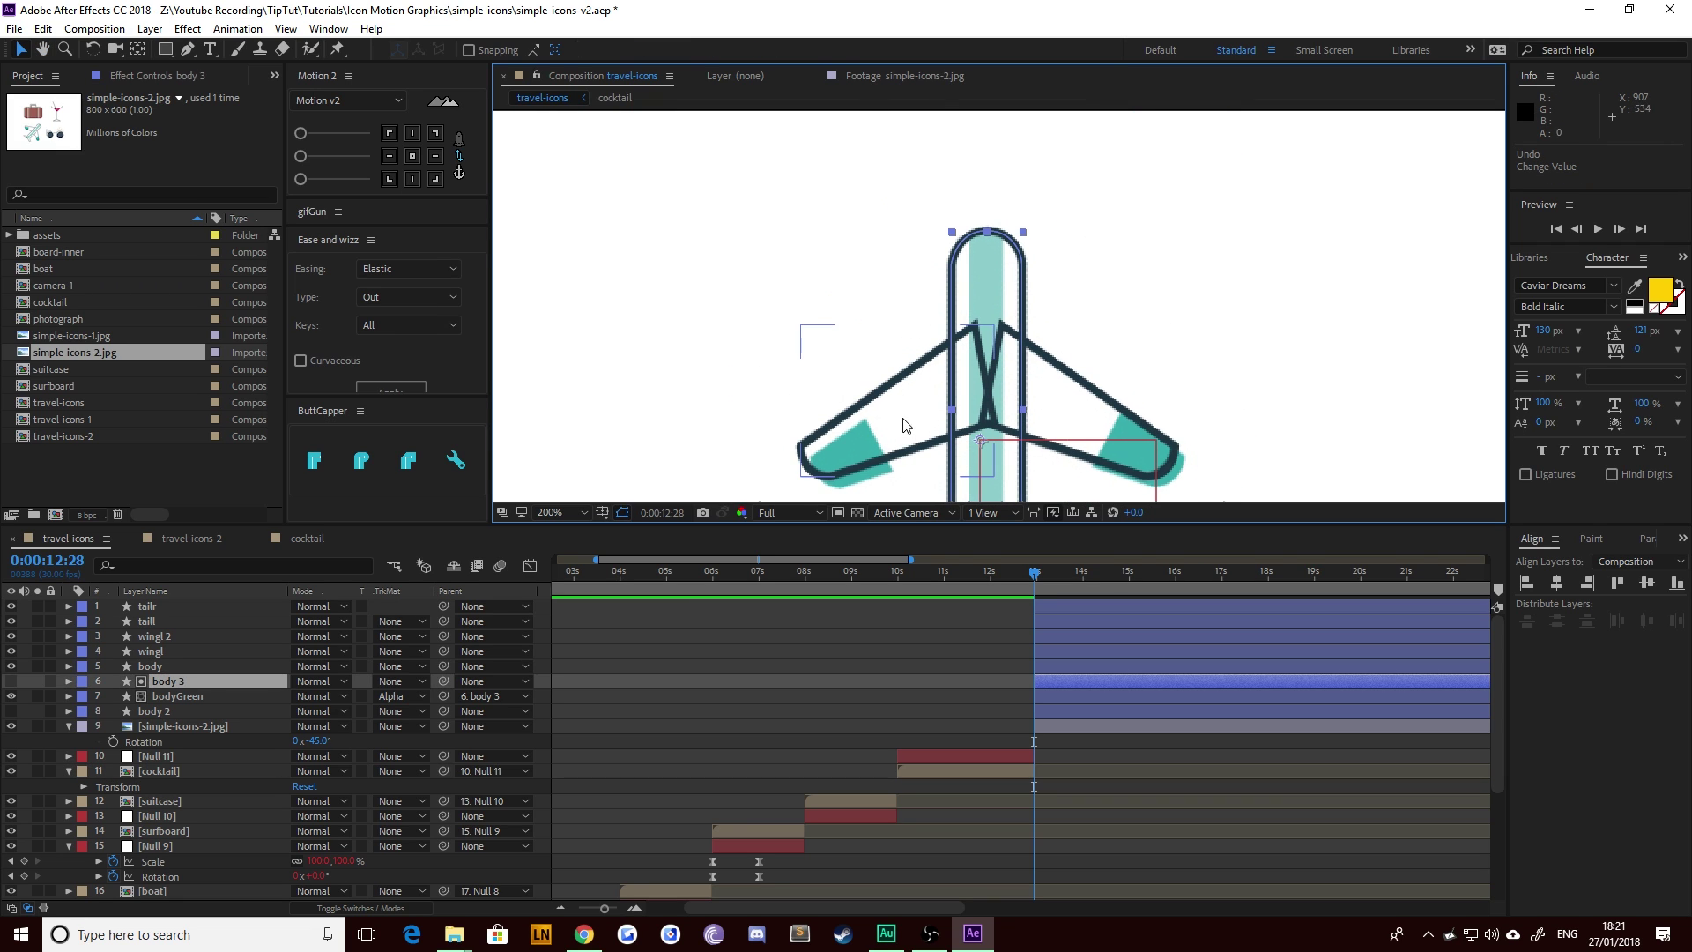
Step: Make the body 2 layer visible
{"action": "left_click", "coordinate": [11, 711]}
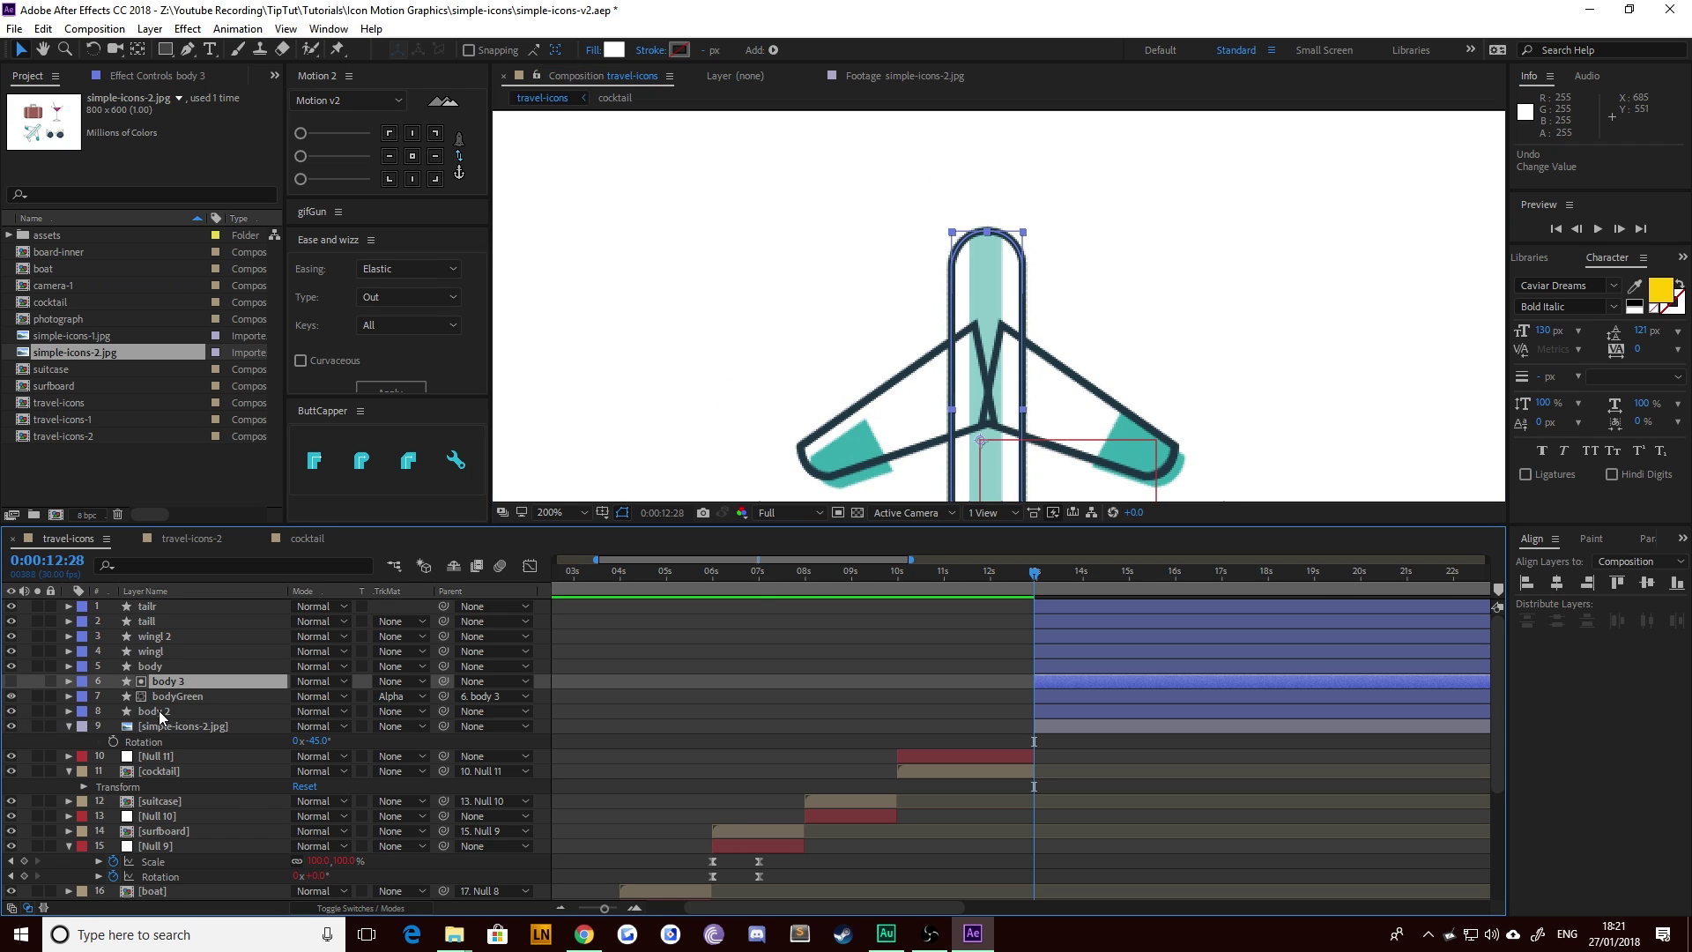
Step: Try to trace the left wing's teal tip with a four-point Pen path that follows its curved end
{"action": "left_click", "coordinate": [611, 412]}
{"action": "left_click_drag", "start_coordinate": [648, 453], "coordinate": [815, 309]}
{"action": "scroll", "coordinate": [833, 344], "scroll_direction": "up", "scroll_amount": 1}
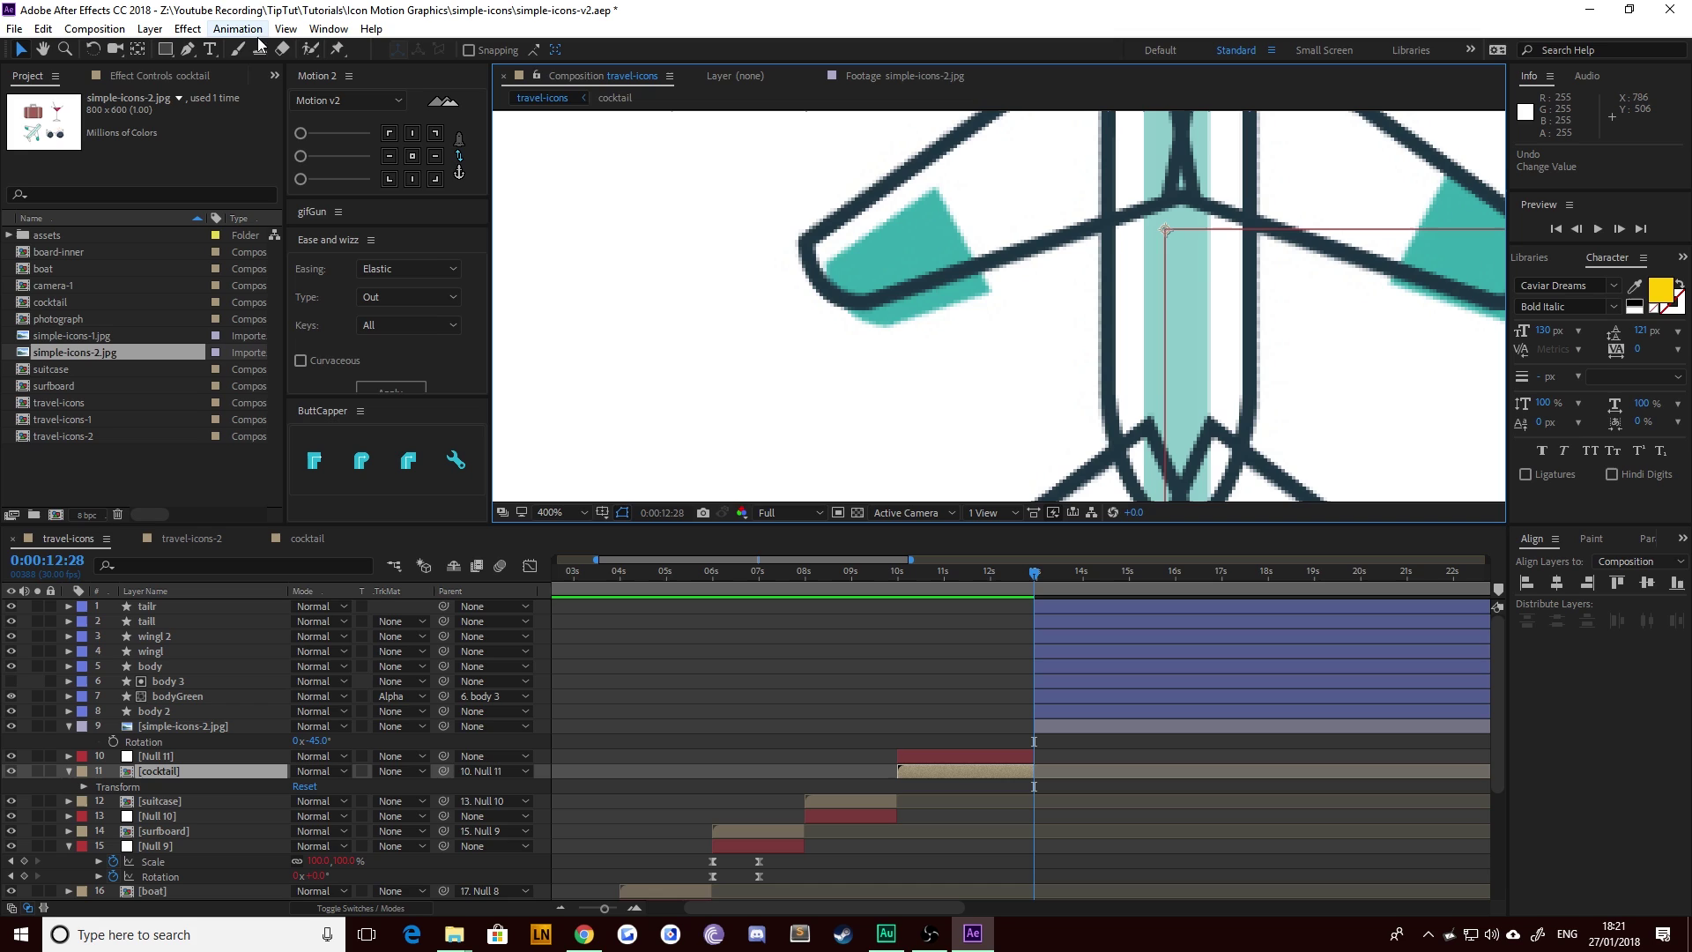
{"action": "left_click", "coordinate": [188, 50]}
{"action": "scroll", "coordinate": [891, 250], "scroll_direction": "up", "scroll_amount": 1}
{"action": "left_click_drag", "start_coordinate": [763, 224], "coordinate": [849, 288]}
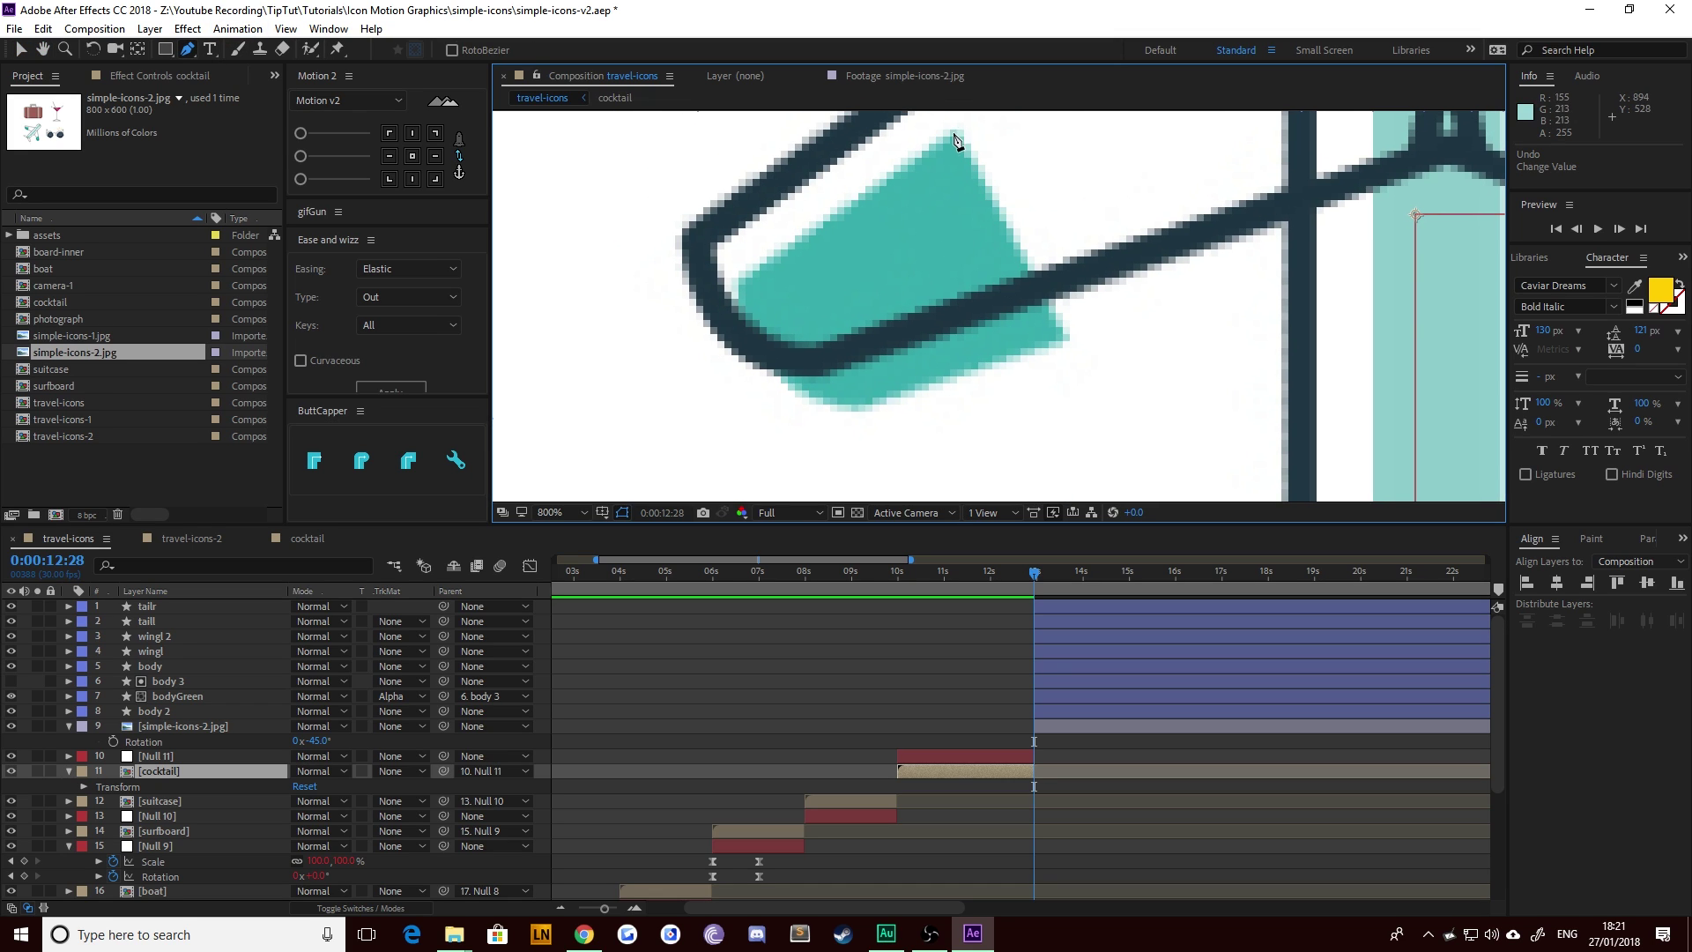
{"action": "left_click", "coordinate": [955, 133]}
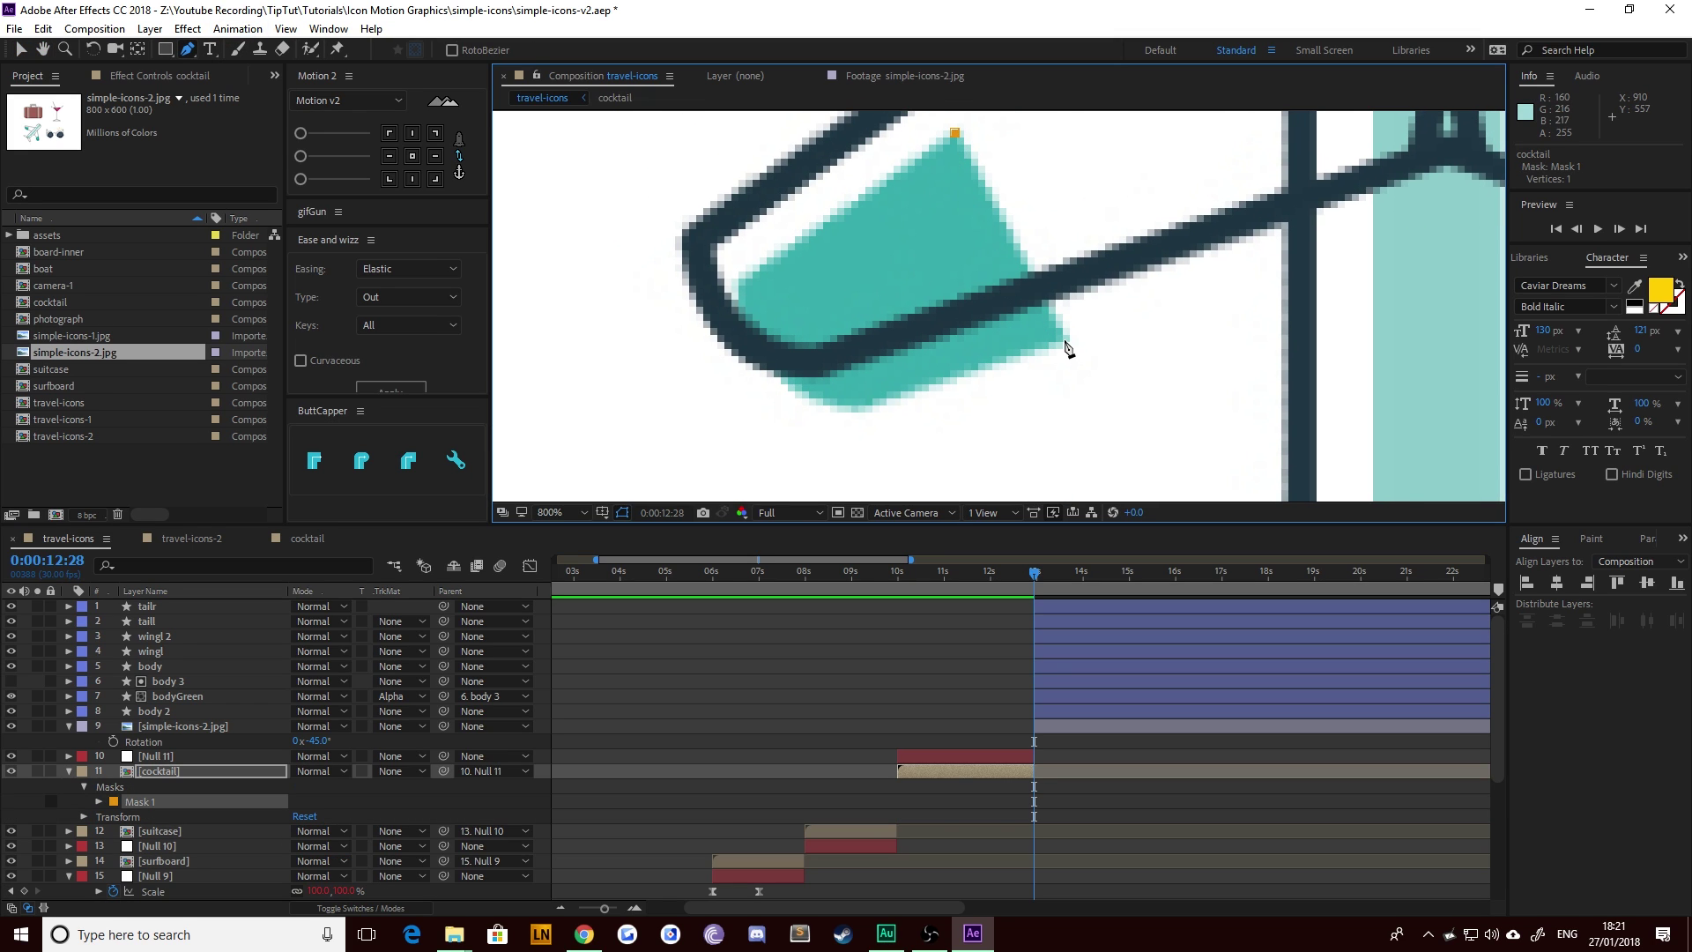
{"action": "left_click", "coordinate": [1064, 340]}
{"action": "left_click", "coordinate": [865, 405]}
{"action": "left_click_drag", "start_coordinate": [738, 286], "coordinate": [721, 157]}
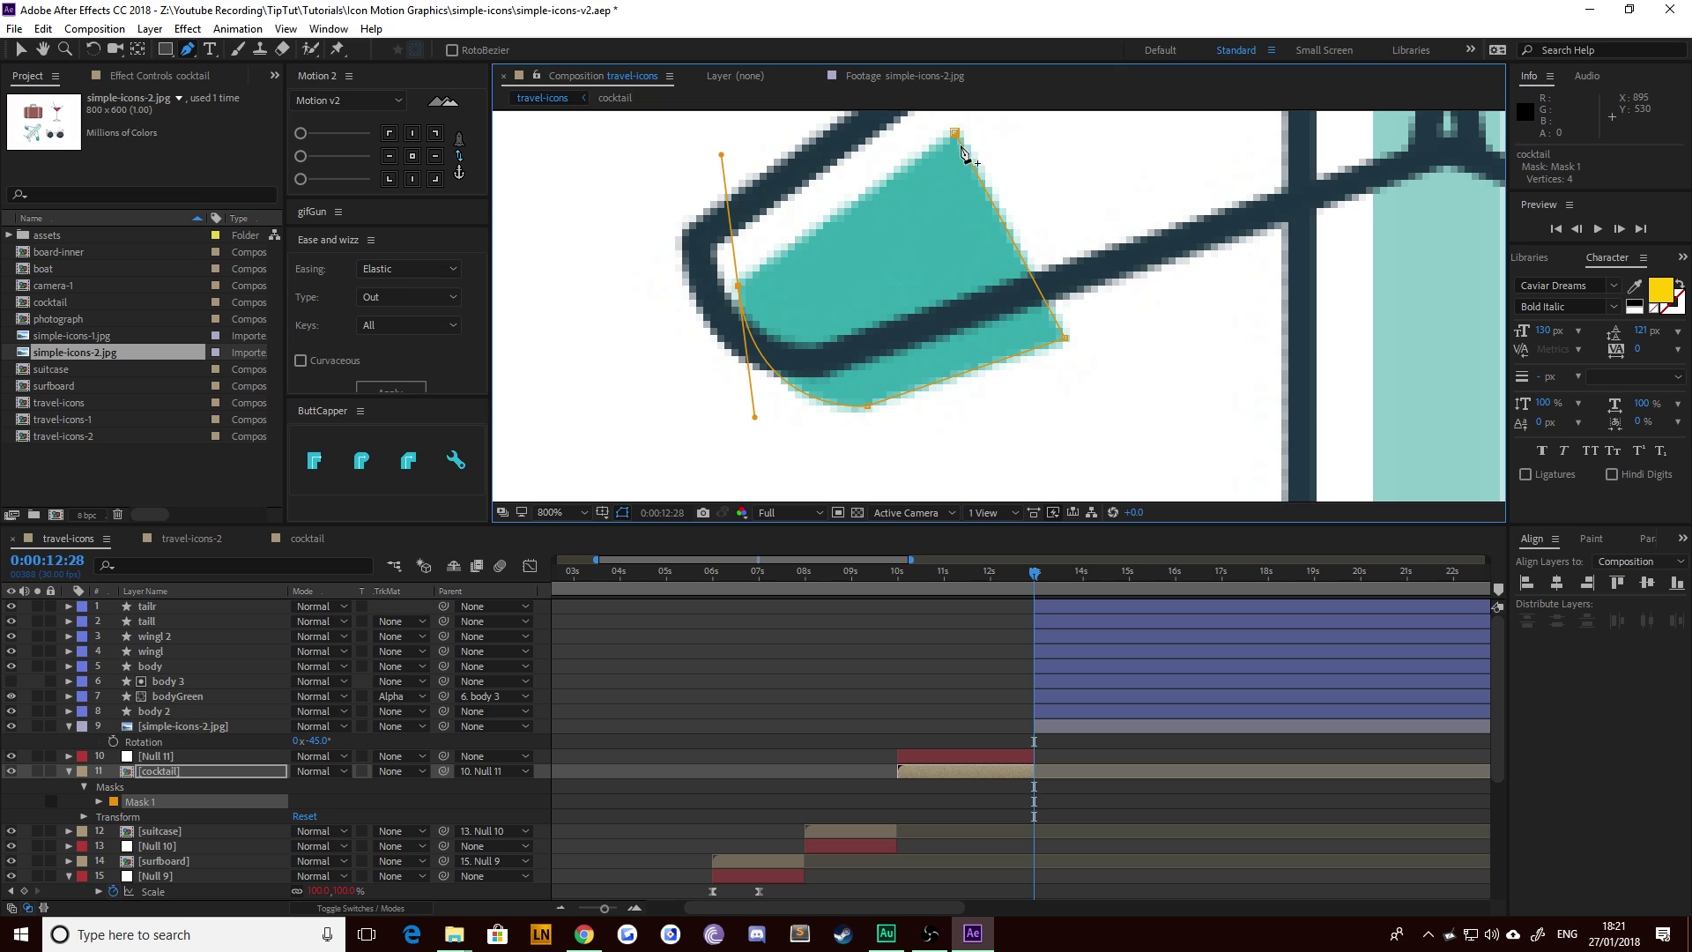
{"action": "left_click", "coordinate": [958, 139]}
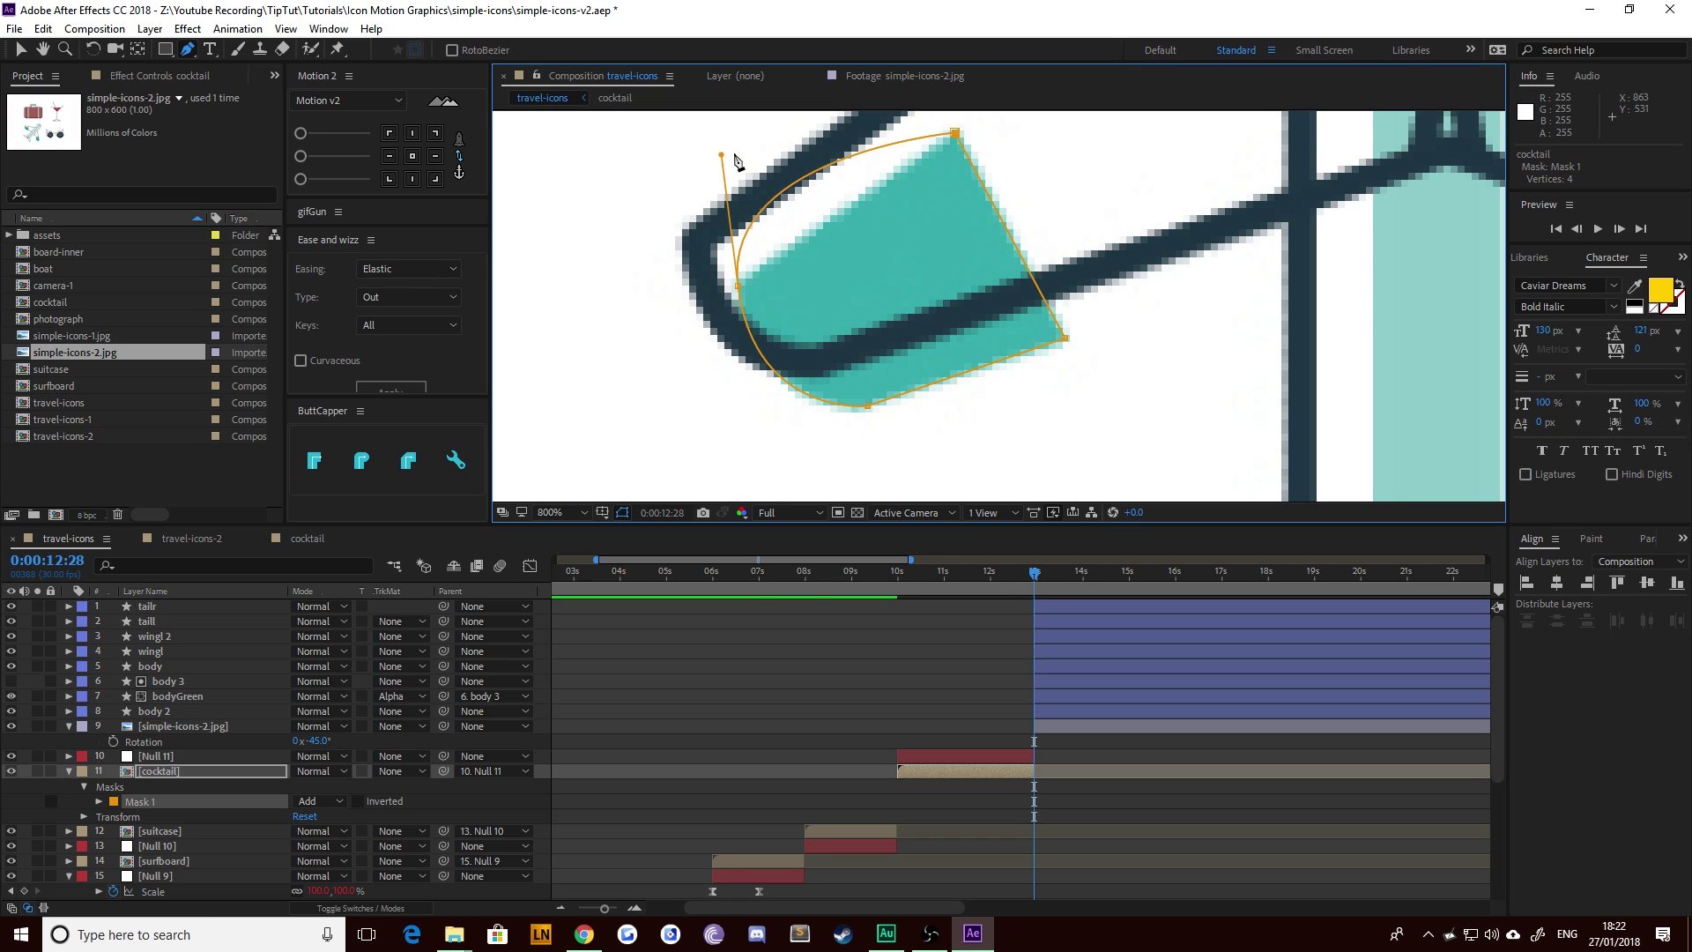
{"action": "left_click_drag", "start_coordinate": [723, 157], "coordinate": [818, 220]}
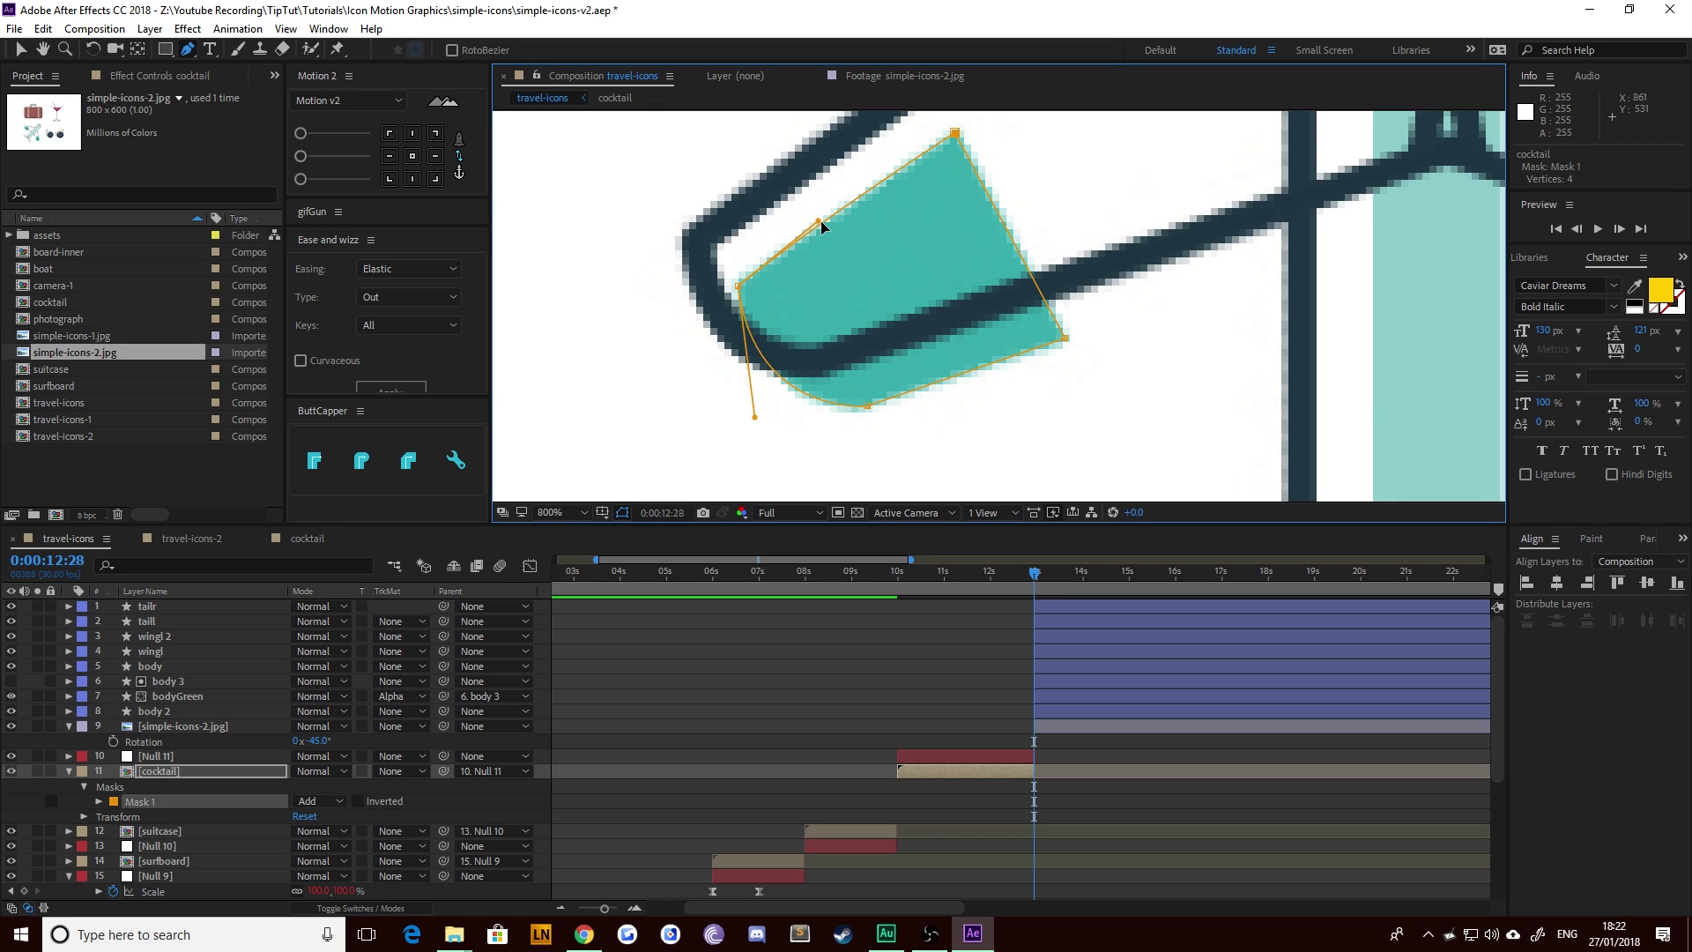
{"action": "left_click", "coordinate": [22, 51]}
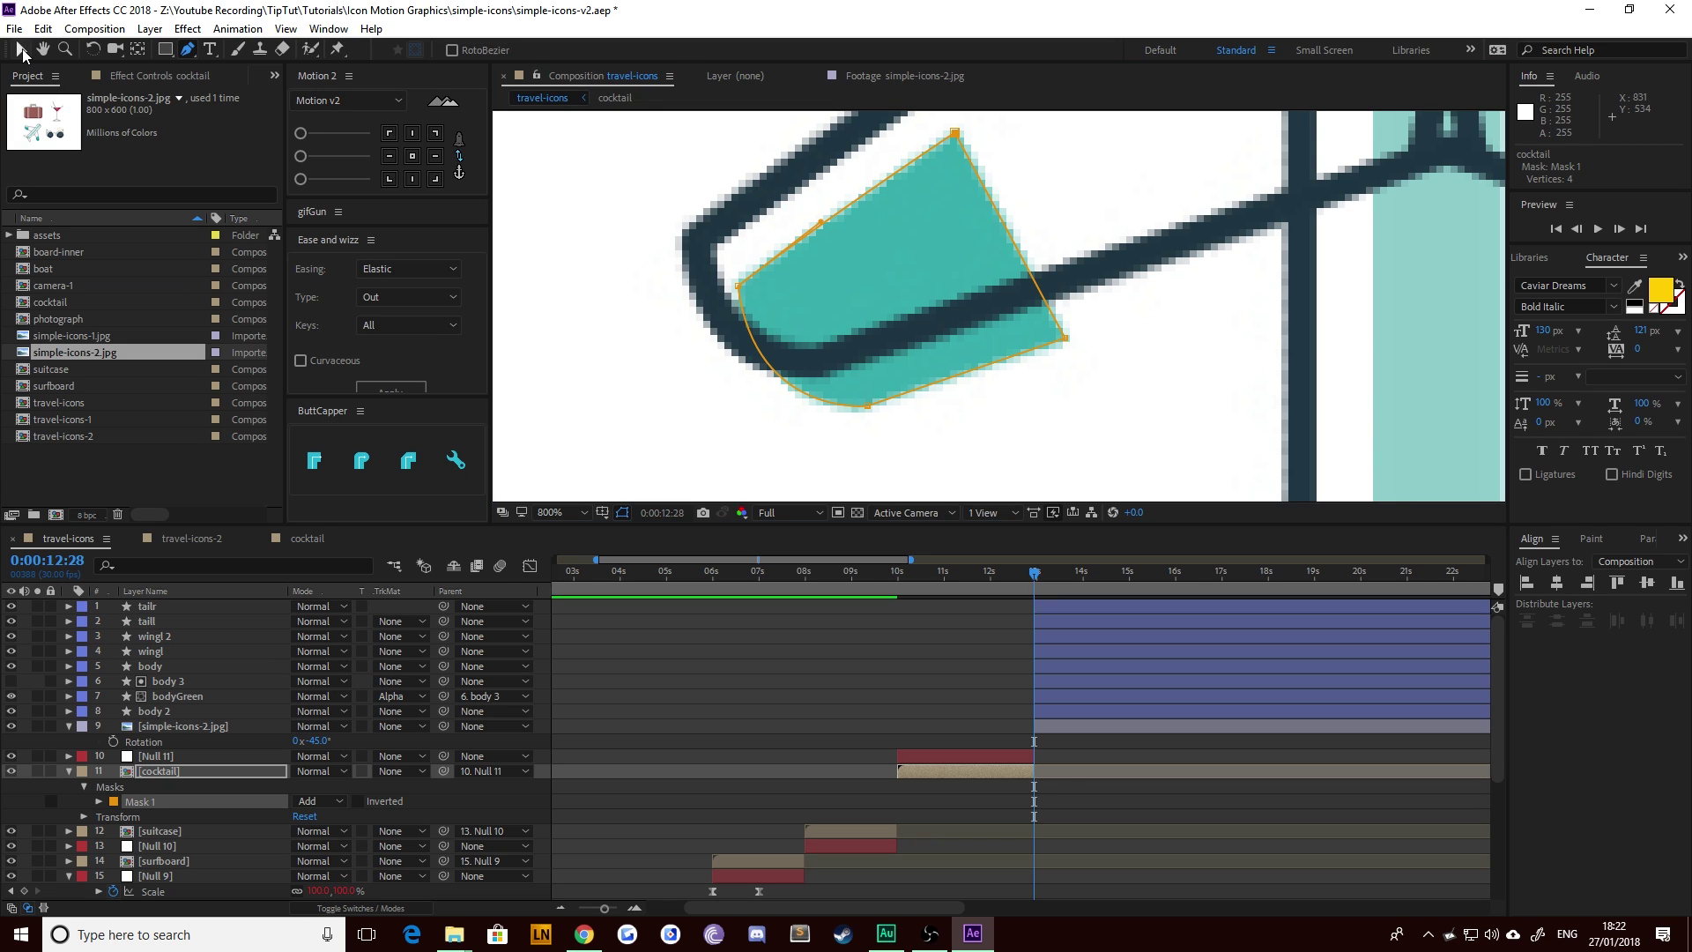
Step: Undo the wingtip path that was drawn as a mask on the cocktail layer
{"action": "left_click", "coordinate": [600, 294]}
{"action": "scroll", "coordinate": [732, 291], "scroll_direction": "down", "scroll_amount": 3}
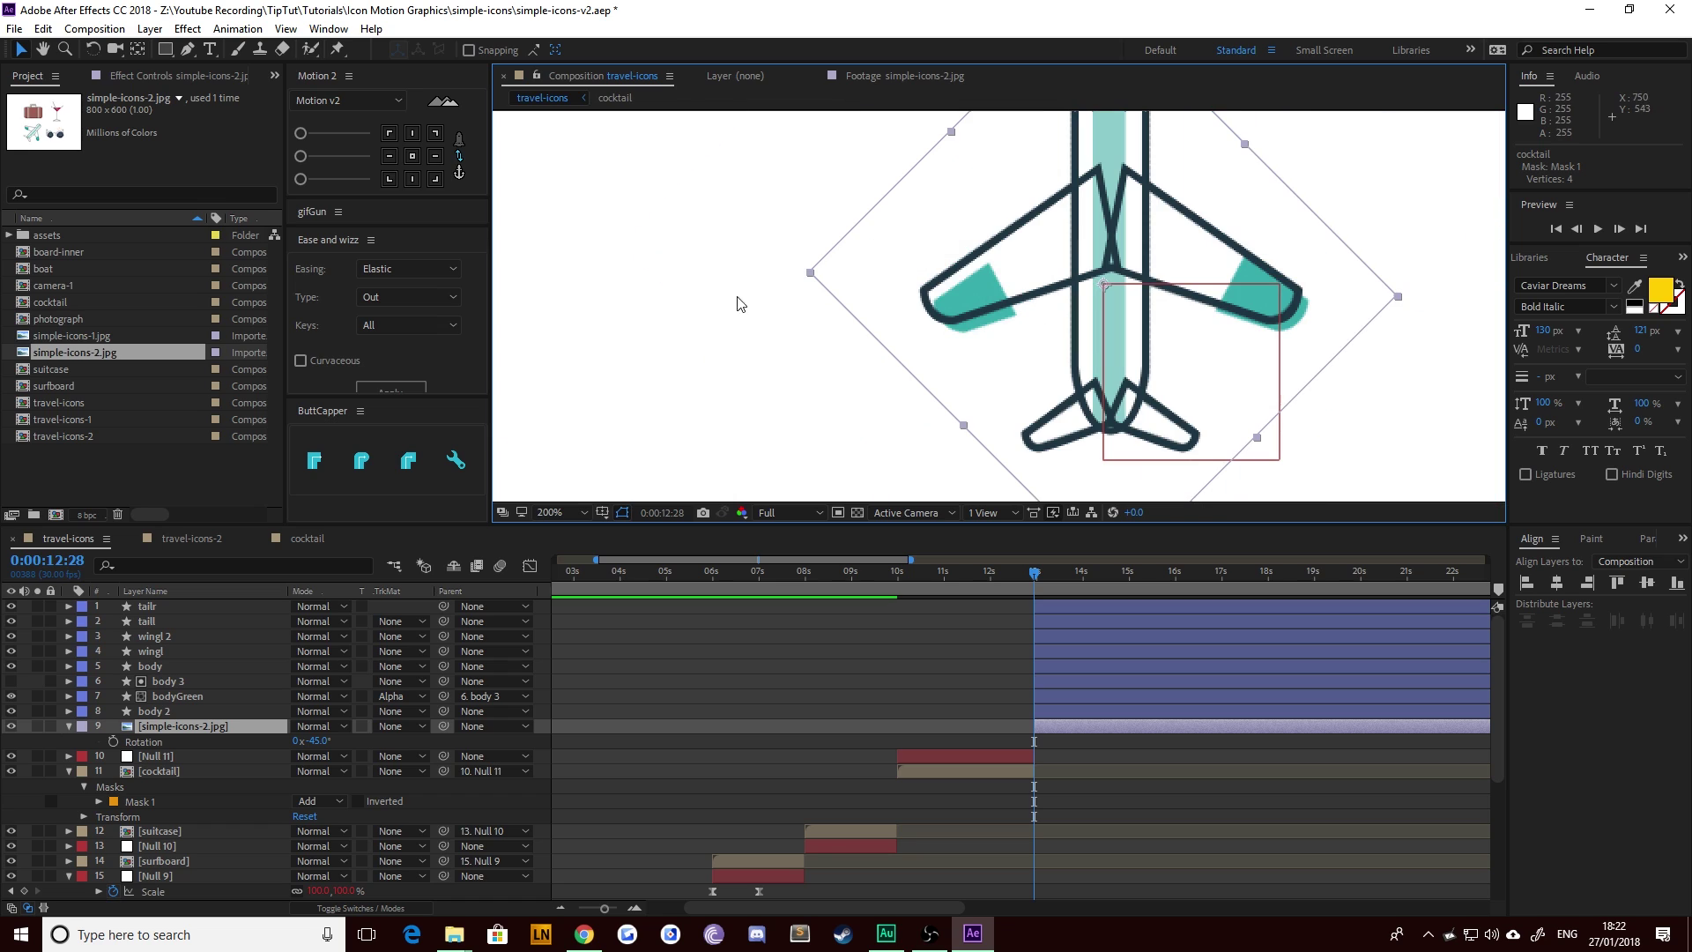
{"action": "left_click", "coordinate": [739, 304]}
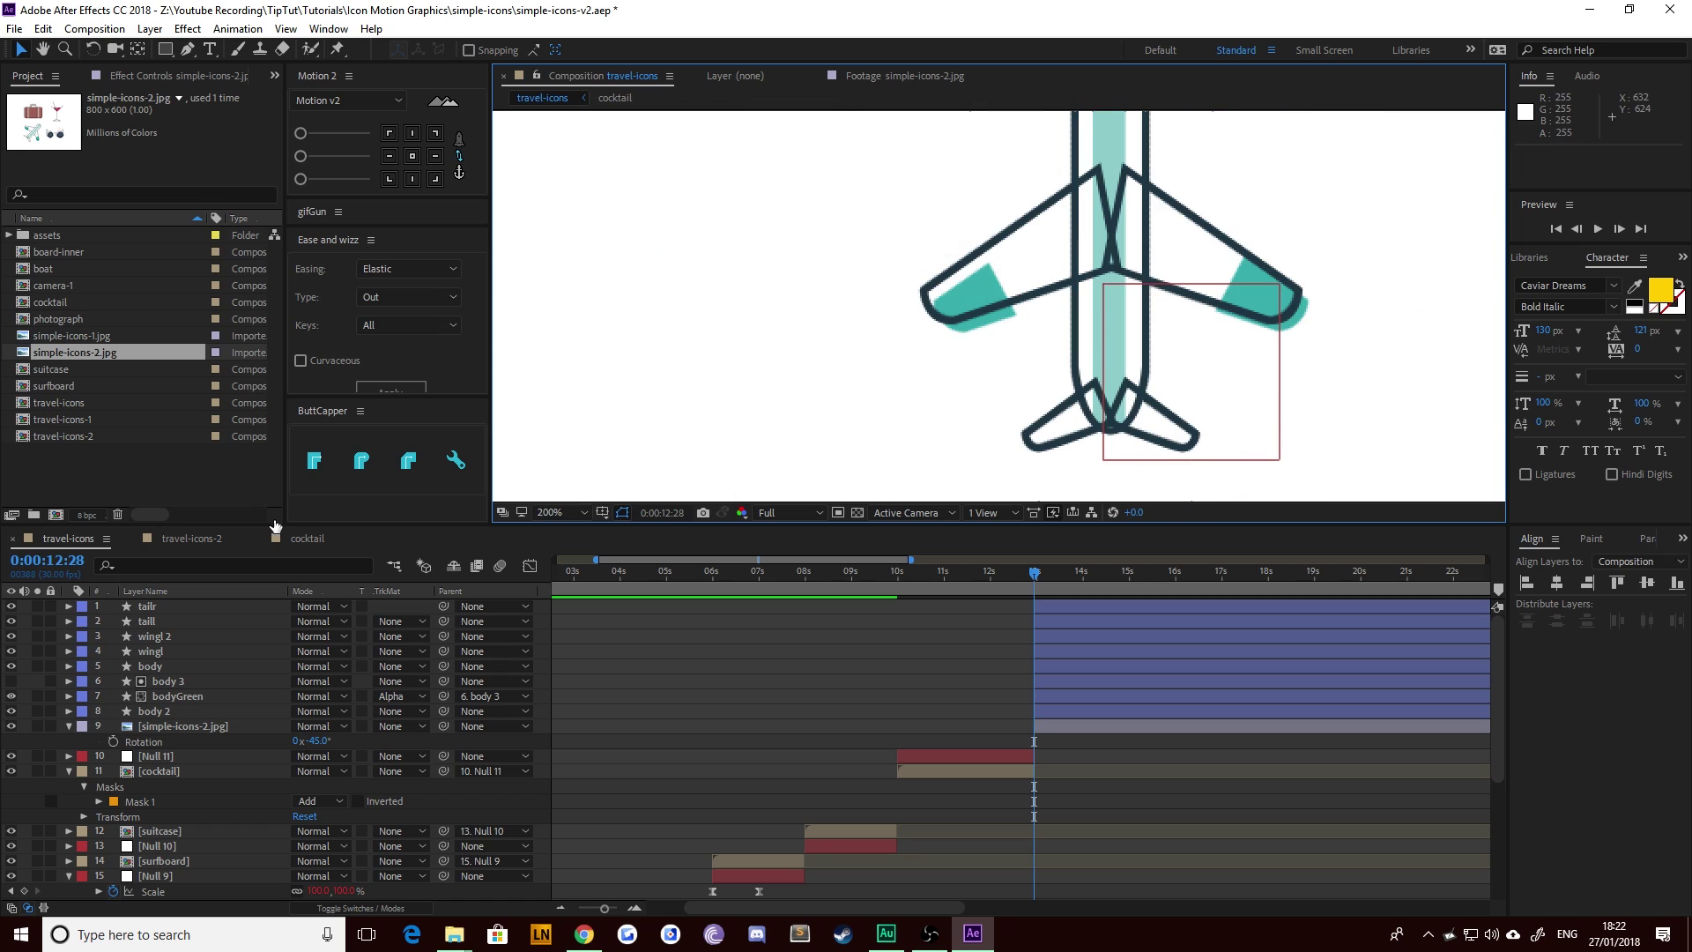
{"action": "left_click", "coordinate": [155, 612]}
{"action": "key", "text": "ctrl+z"}
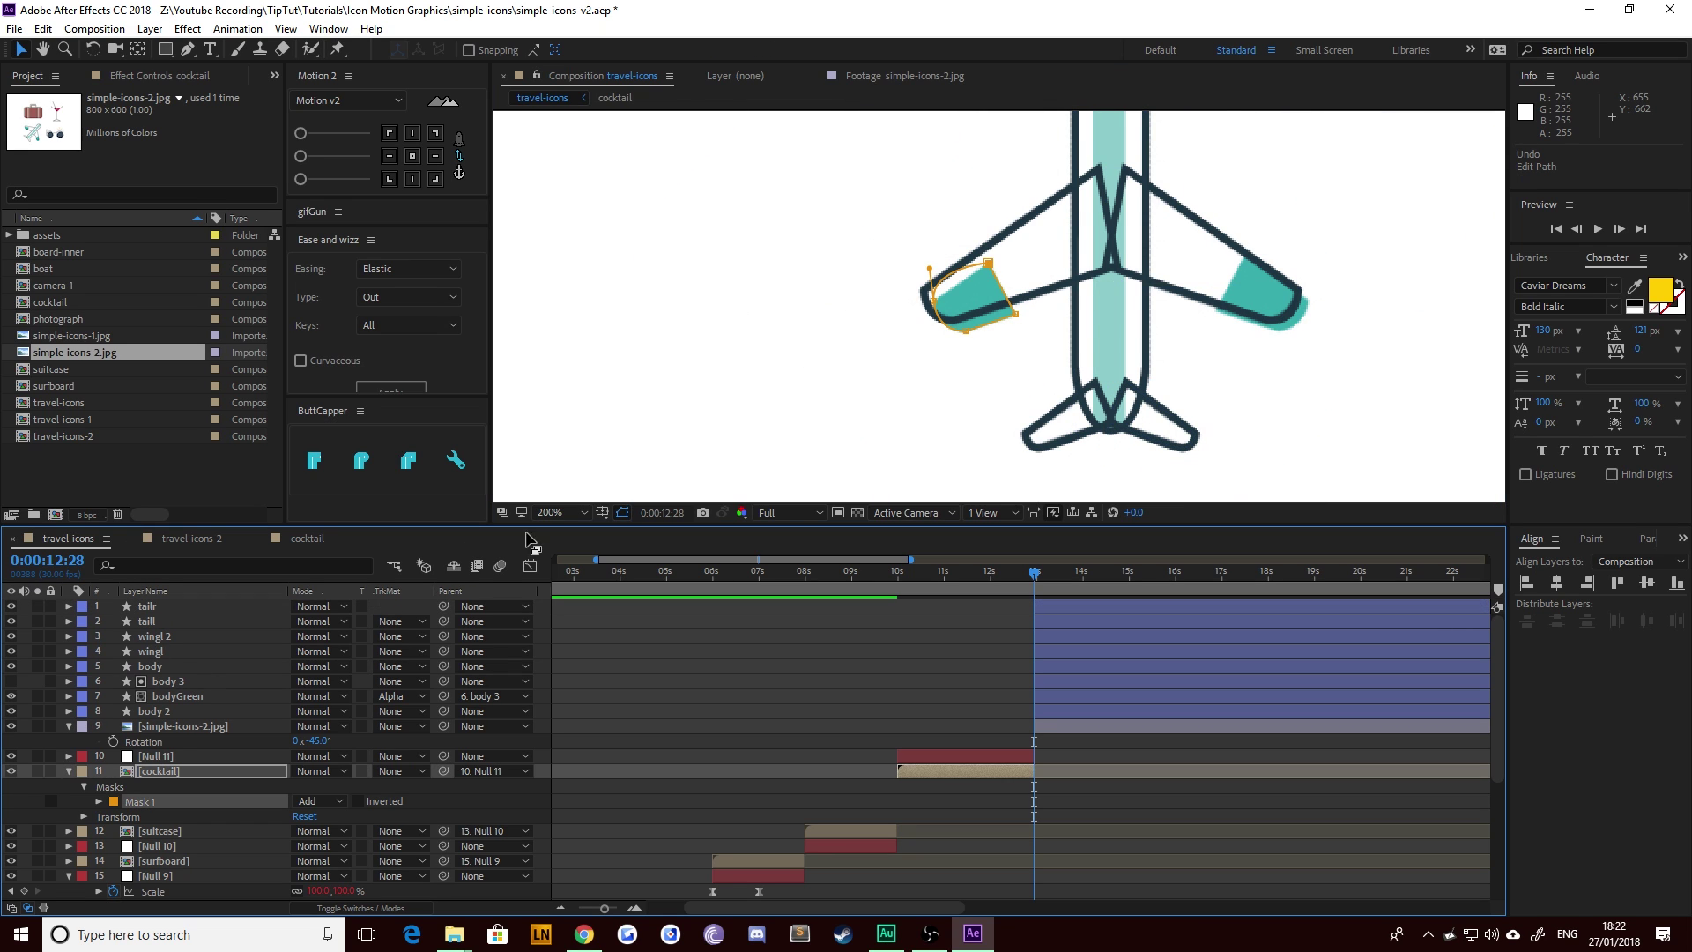
{"action": "key", "text": "ctrl+z"}
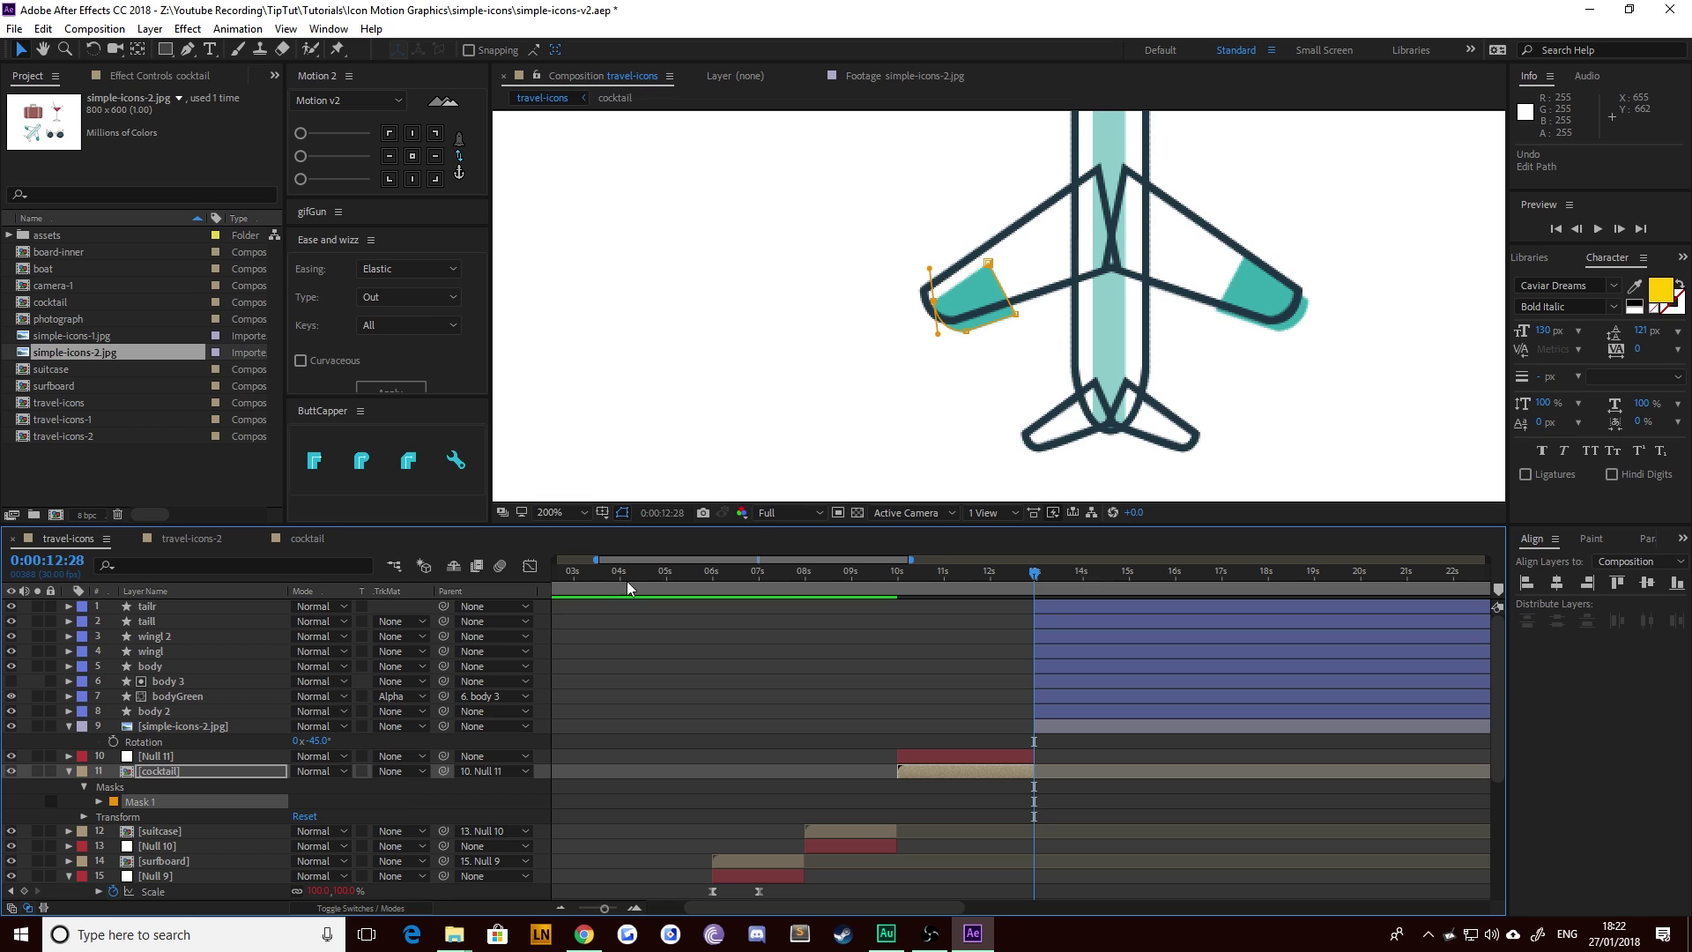
{"action": "key", "text": "ctrl+z"}
{"action": "key", "text": "ctrl+z"}
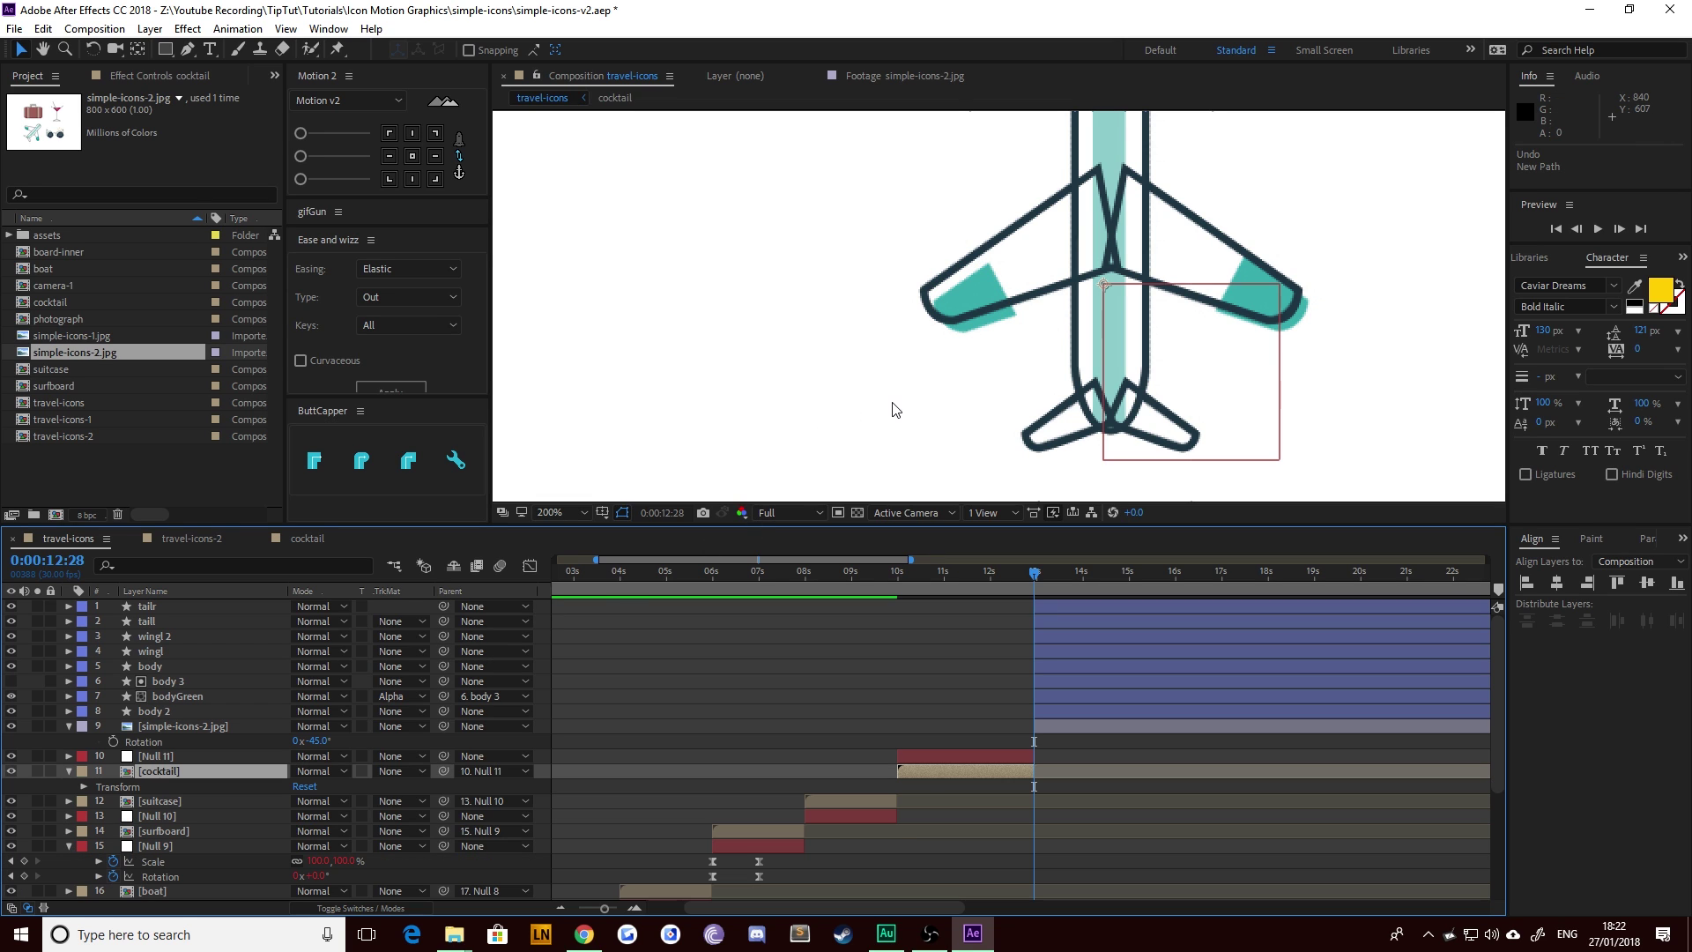
Step: With no layer selected, trace the left wing's teal tip as a closed five-point Pen shape with a curved outer end
{"action": "left_click", "coordinate": [885, 687]}
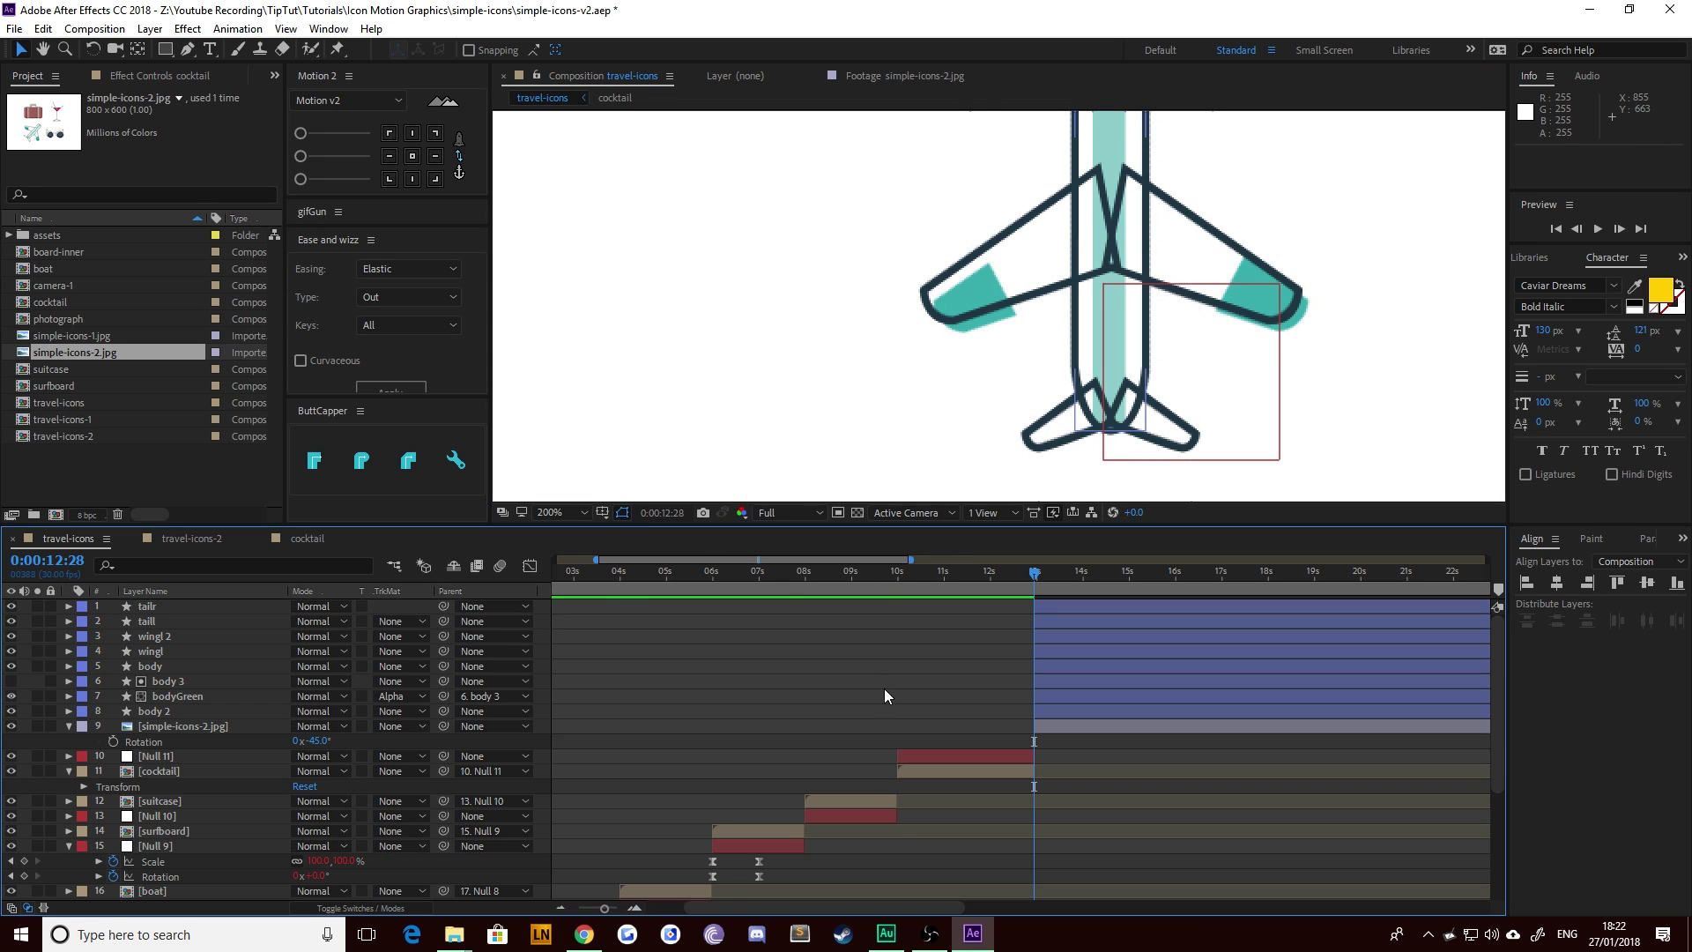
{"action": "scroll", "coordinate": [908, 282], "scroll_direction": "up", "scroll_amount": 2}
{"action": "left_click_drag", "start_coordinate": [908, 282], "coordinate": [963, 319]}
{"action": "key", "text": "g"}
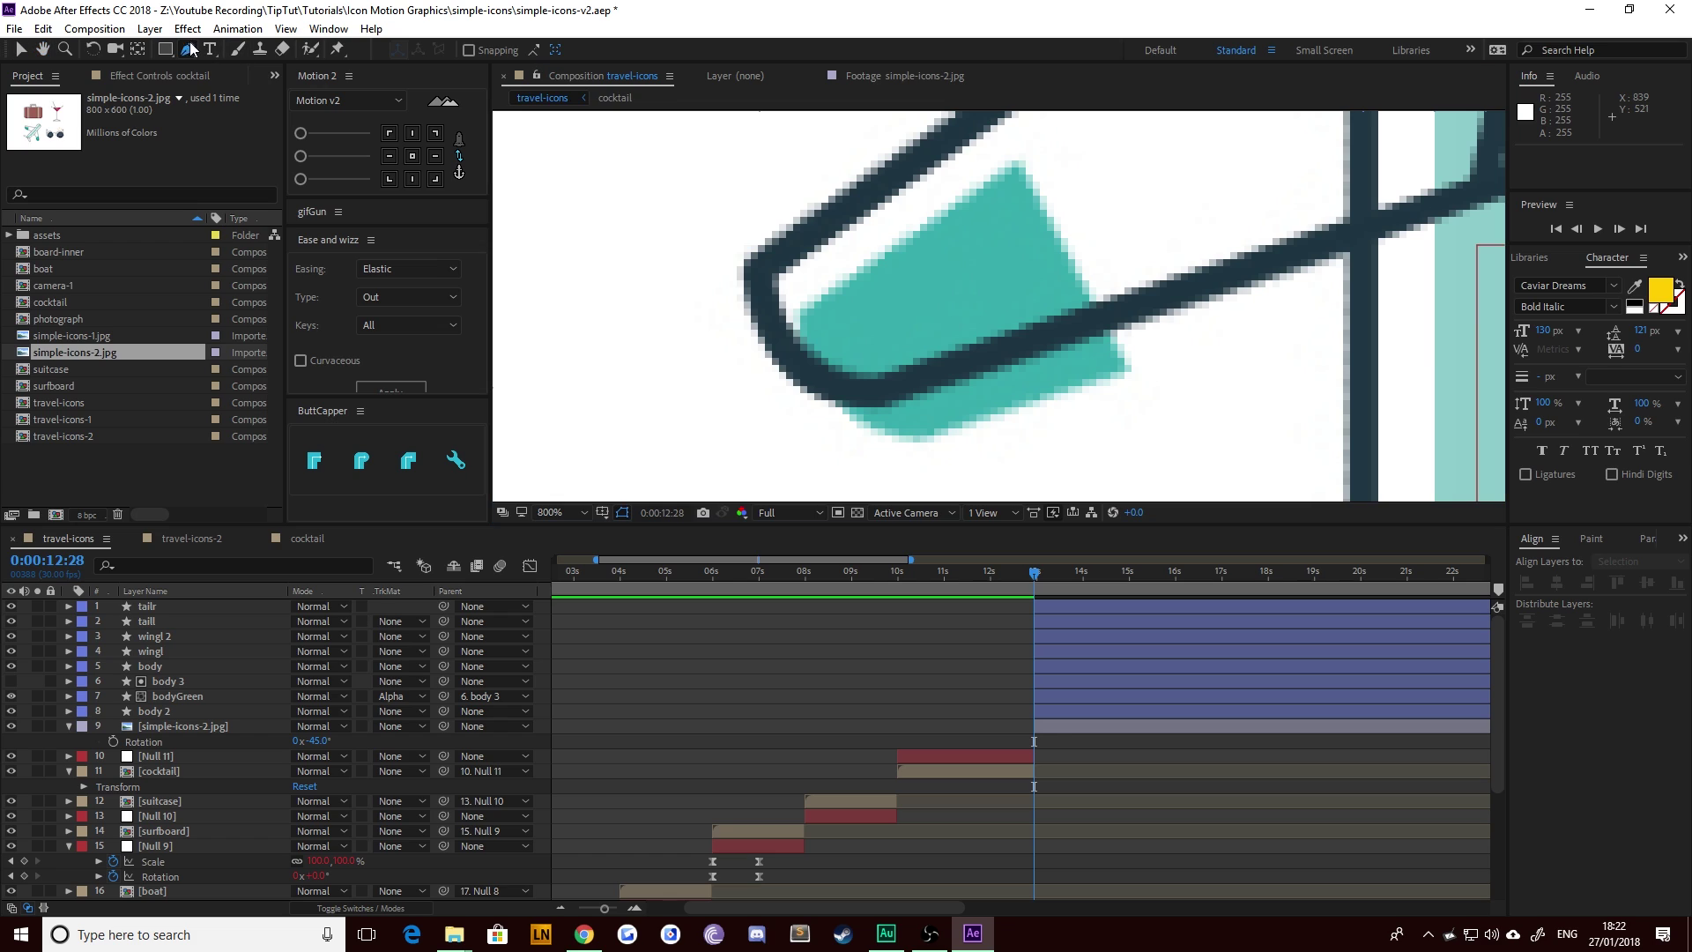
{"action": "left_click", "coordinate": [1014, 162]}
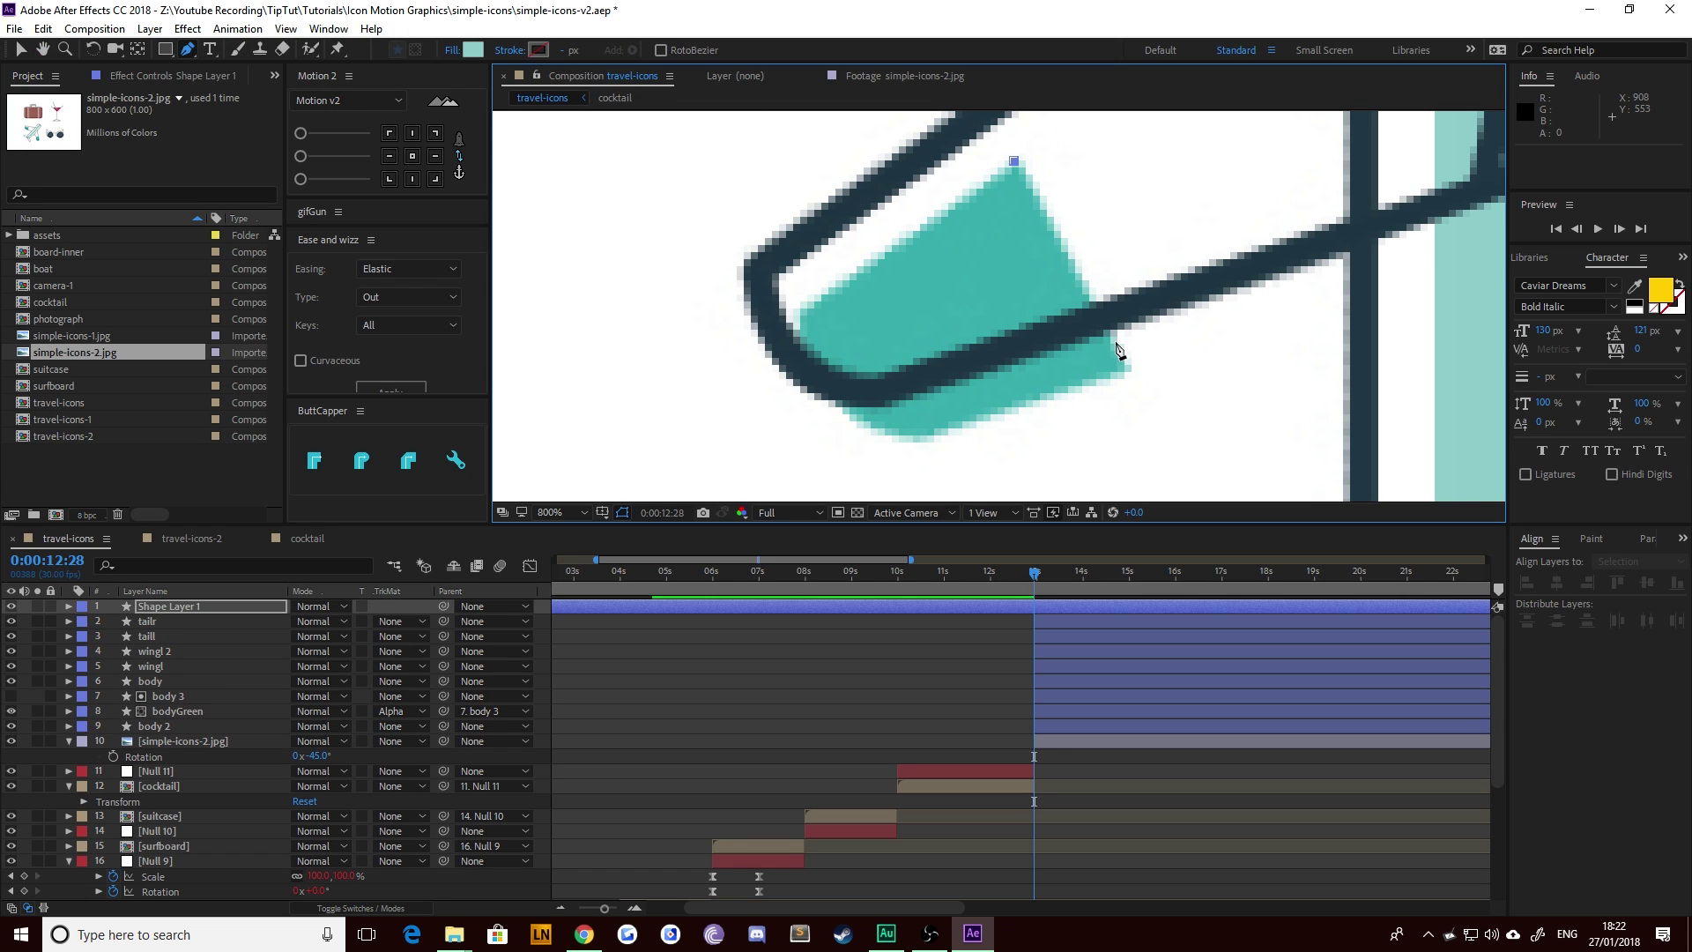
{"action": "left_click", "coordinate": [1129, 367]}
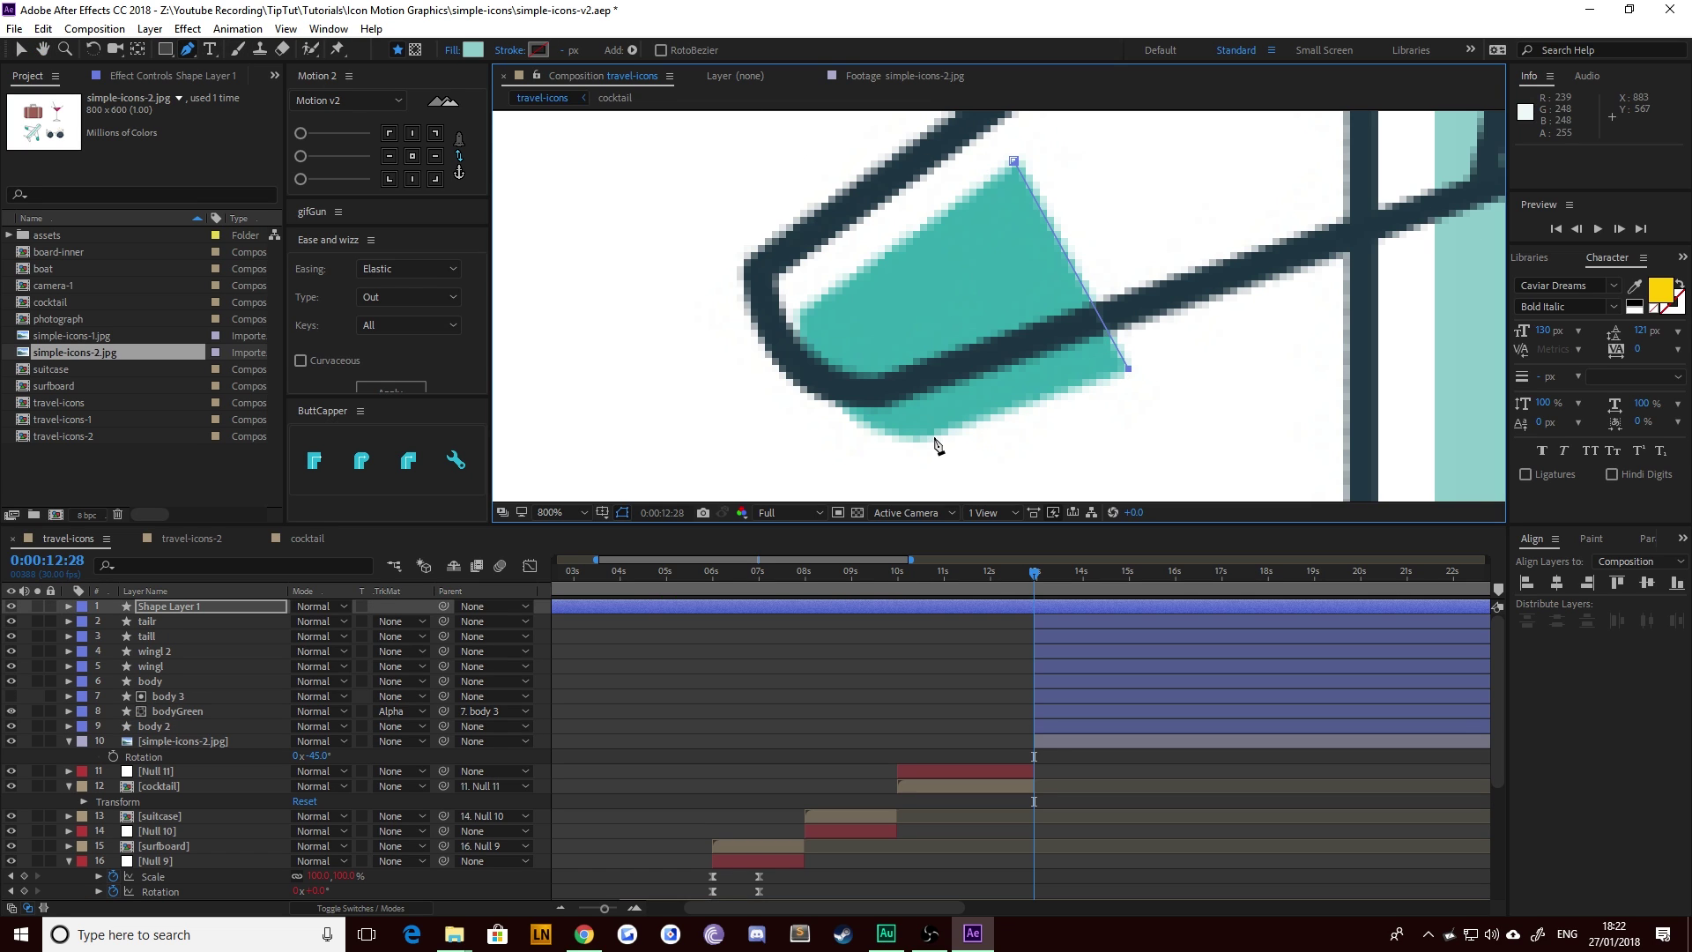
{"action": "left_click", "coordinate": [934, 437]}
{"action": "left_click_drag", "start_coordinate": [799, 315], "coordinate": [790, 178]}
{"action": "left_click", "coordinate": [873, 263]}
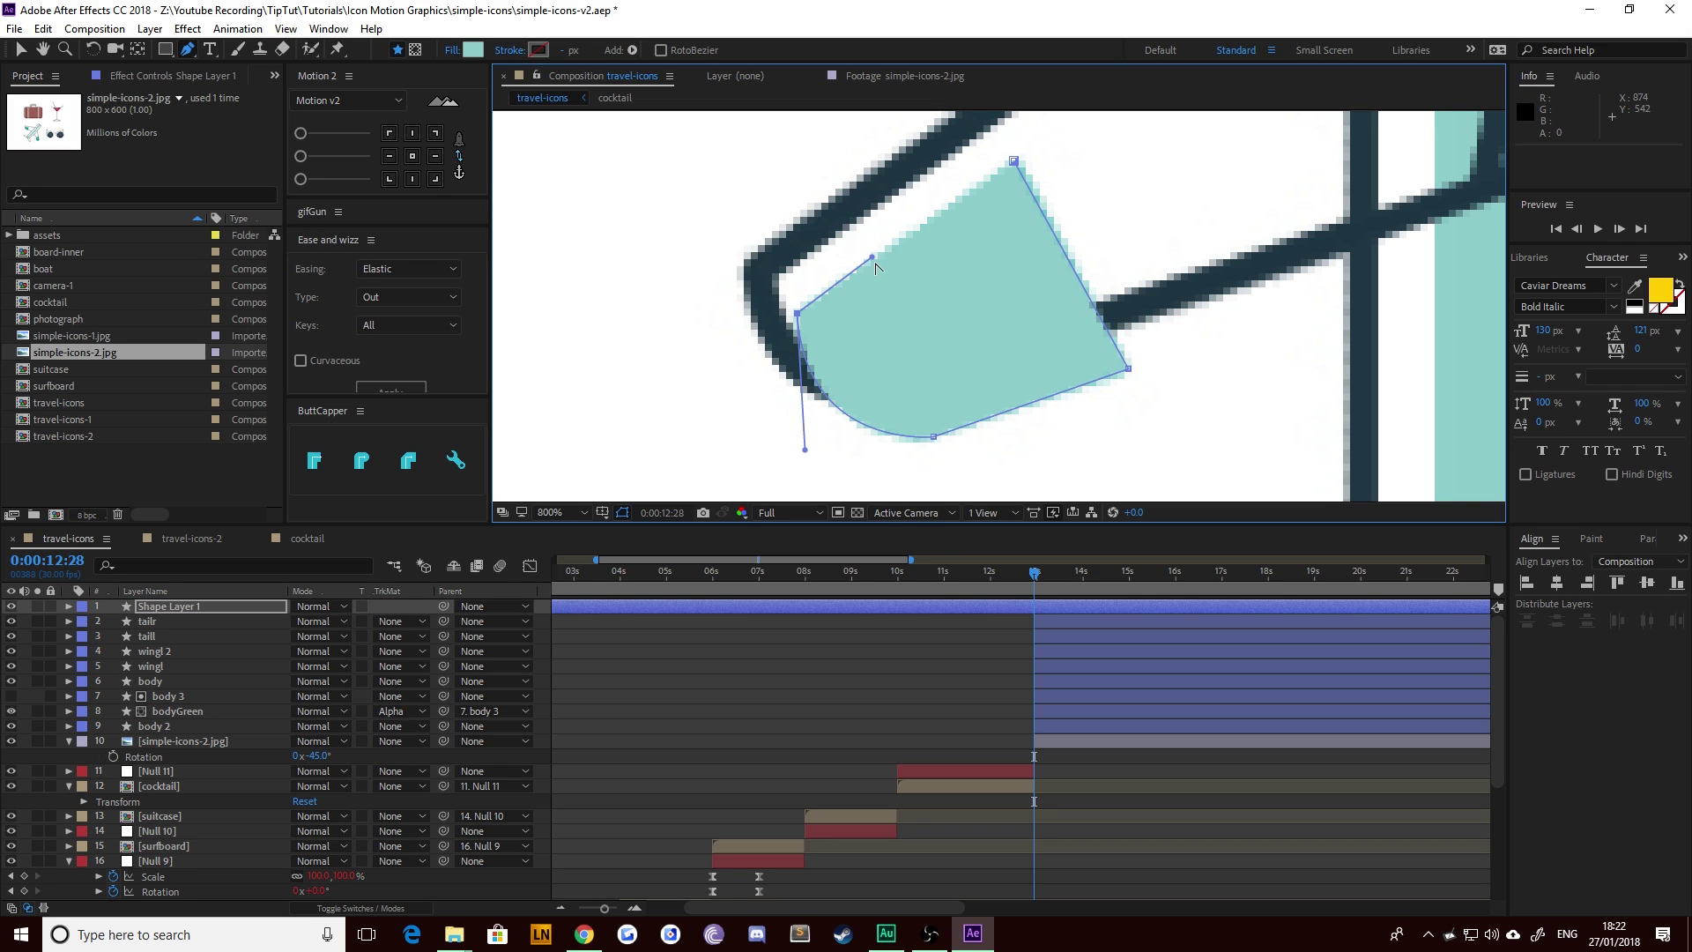
{"action": "left_click", "coordinate": [1014, 163]}
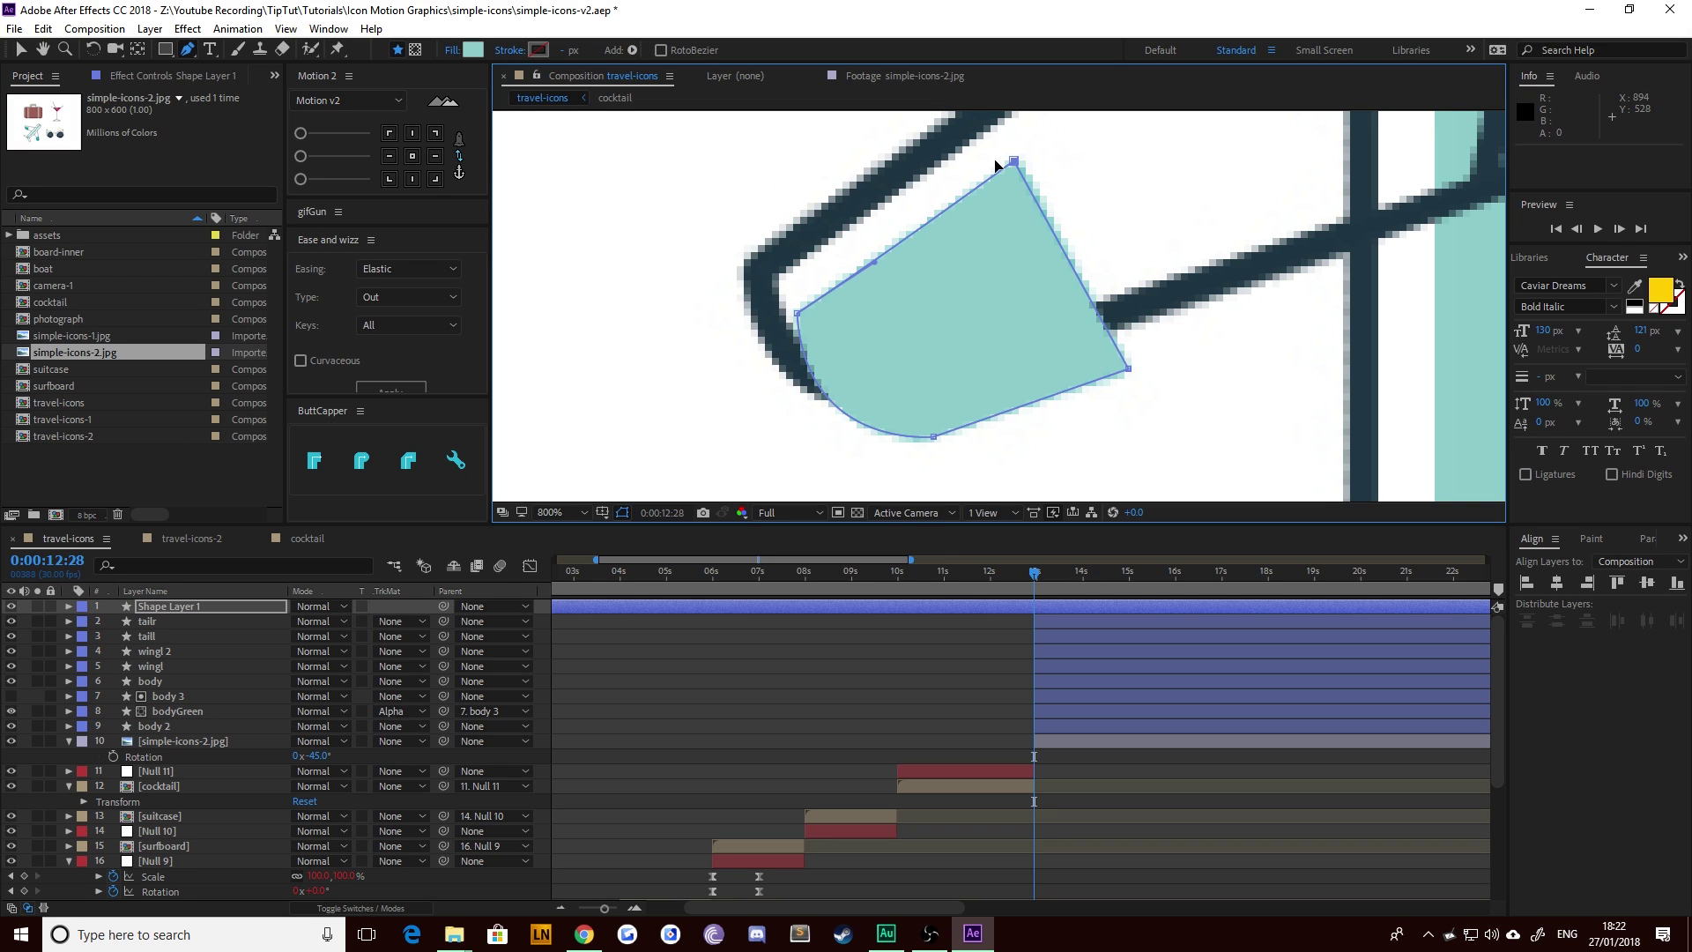
Step: Trim the start of the new wingtip shape layer to the current time, 0:00:12:28
{"action": "key", "text": "v"}
{"action": "left_click", "coordinate": [926, 351]}
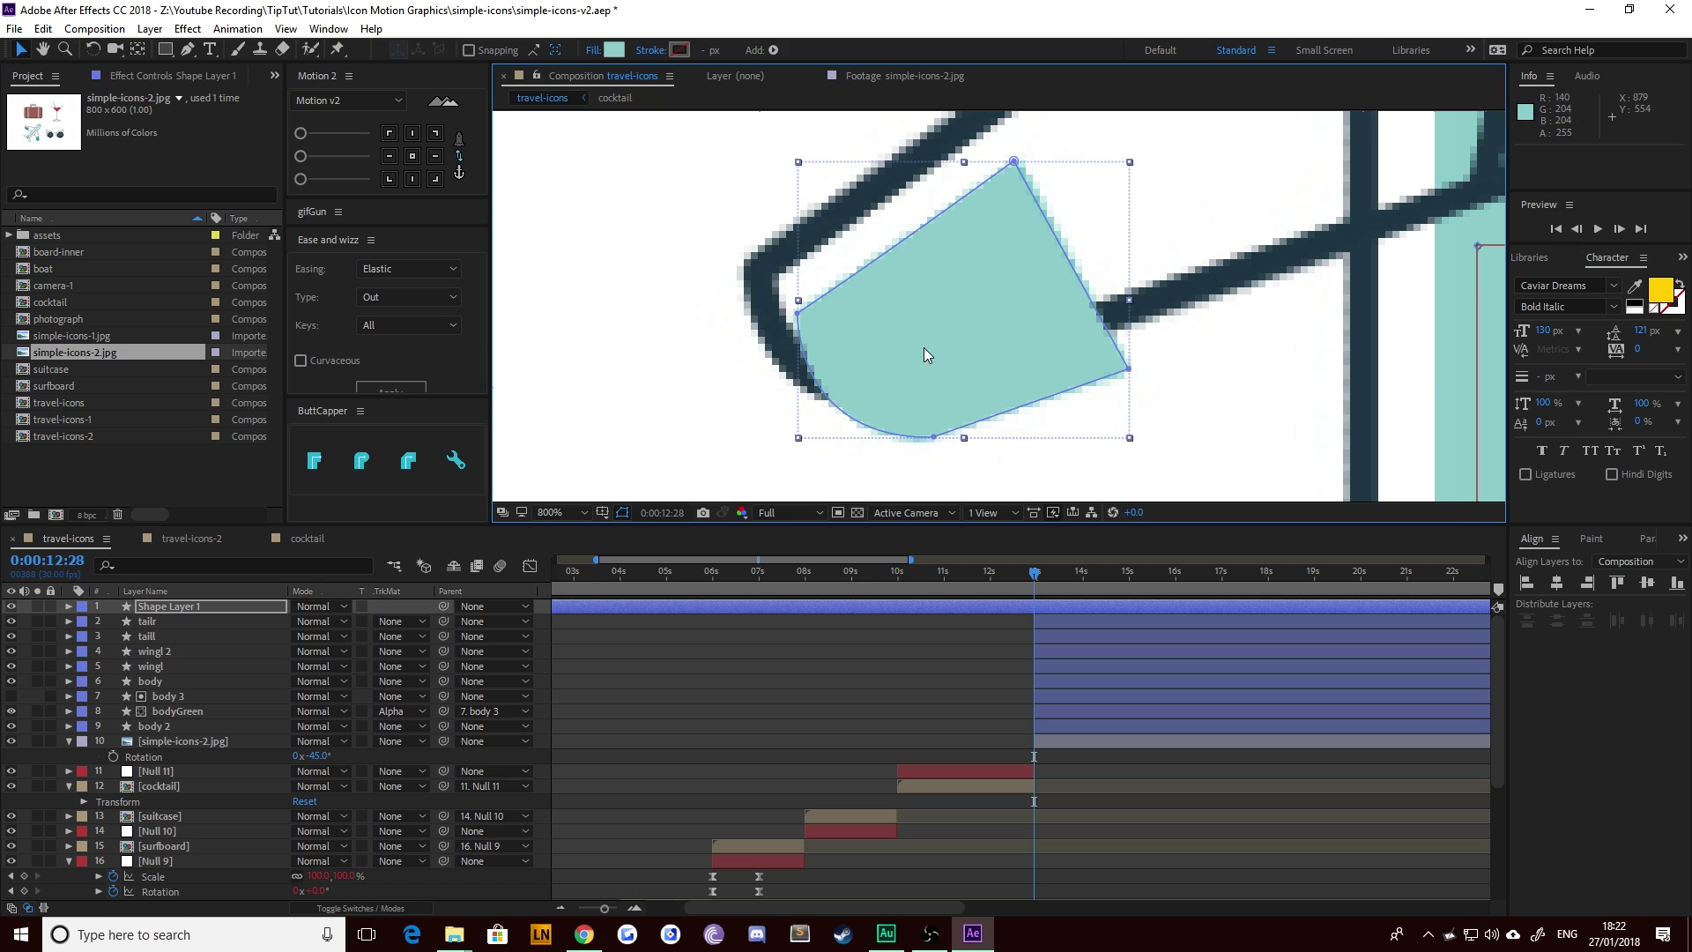
{"action": "key", "text": "alt+["}
Step: Fill the wingtip shape with the reference's darker teal (38ACAD), shifting it aside to sample the colour and moving it back over the left tip
{"action": "left_click_drag", "start_coordinate": [900, 343], "coordinate": [858, 446]}
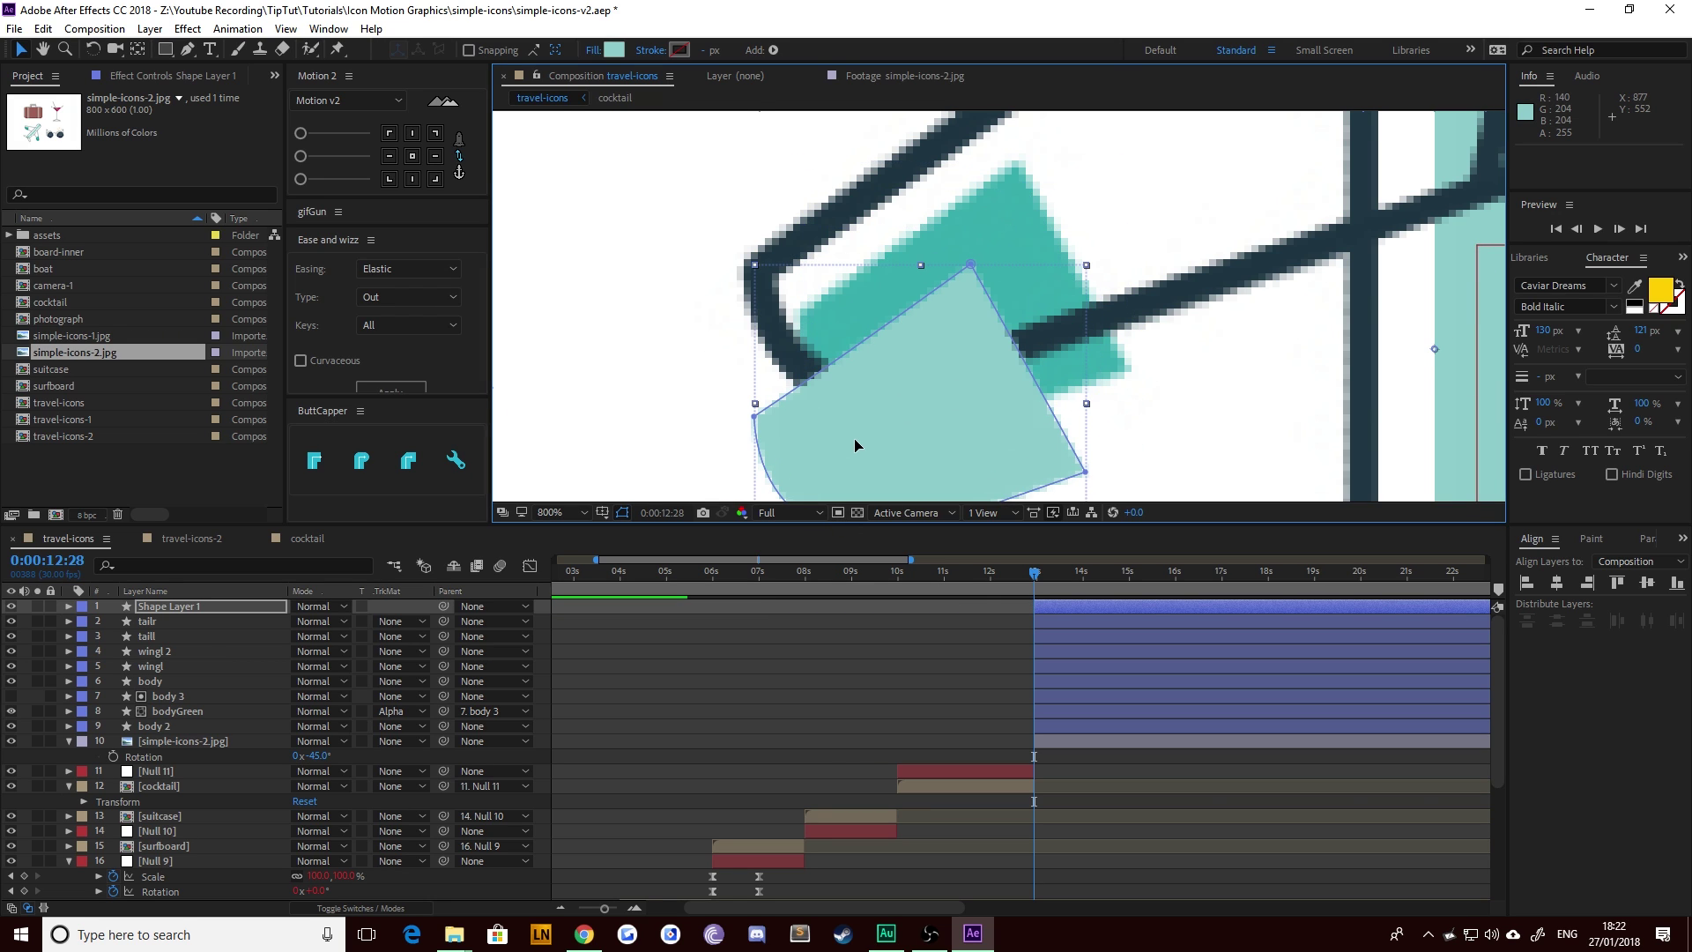
{"action": "left_click", "coordinate": [614, 50]}
{"action": "left_click", "coordinate": [646, 259]}
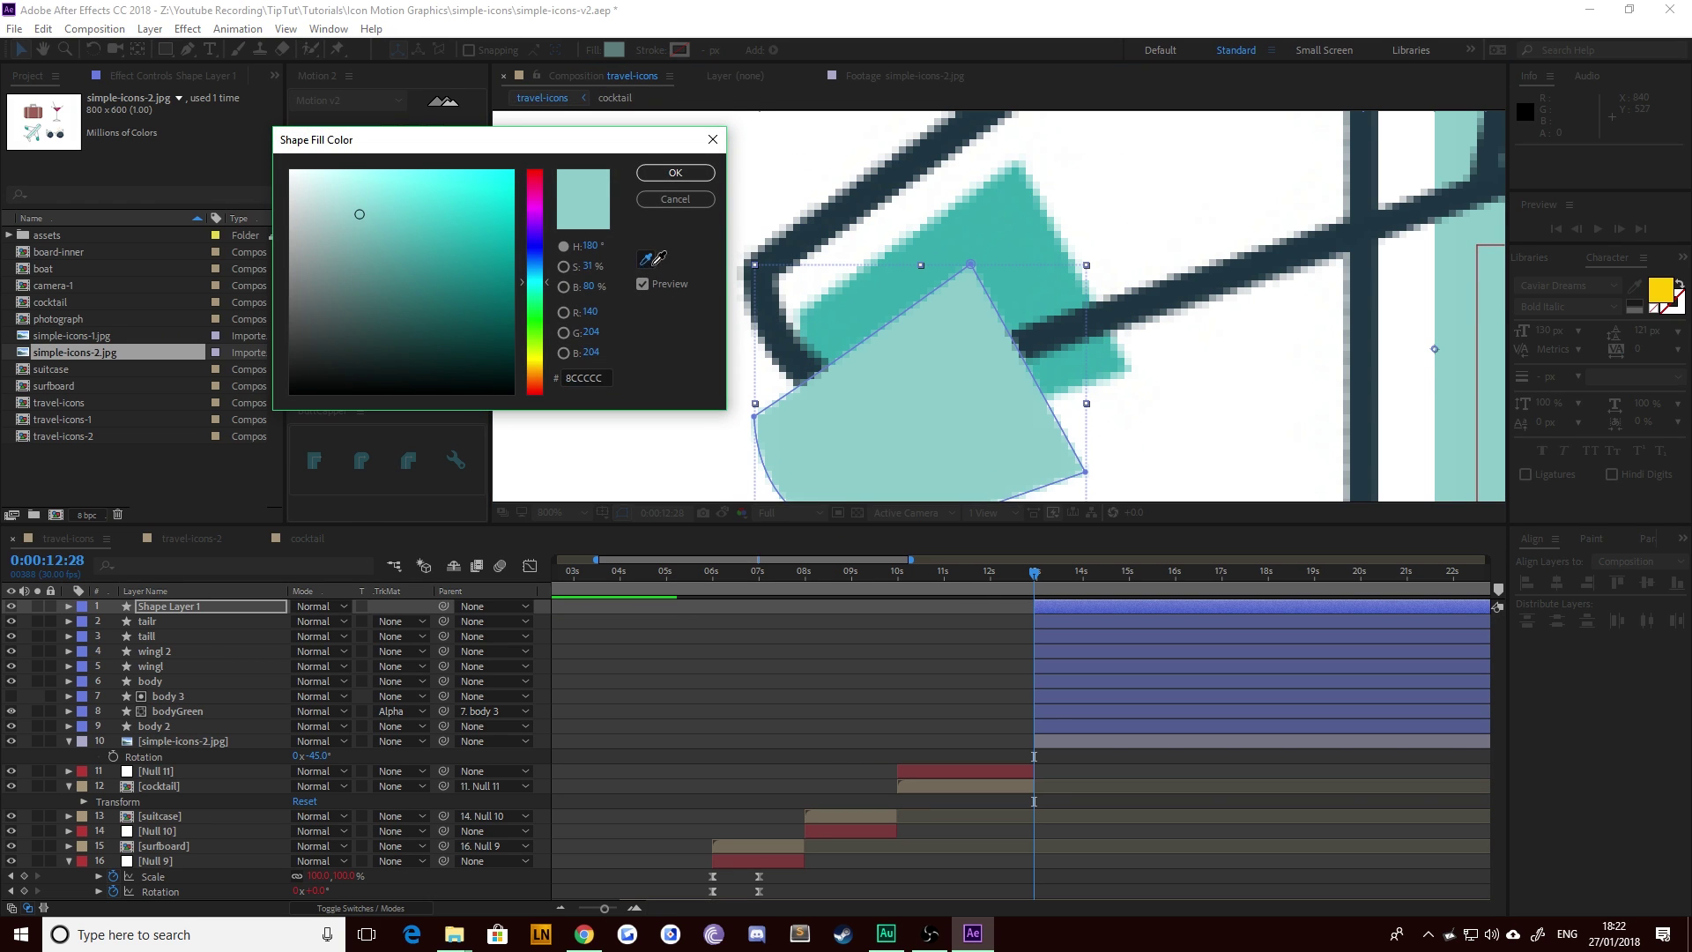
{"action": "left_click", "coordinate": [1014, 222]}
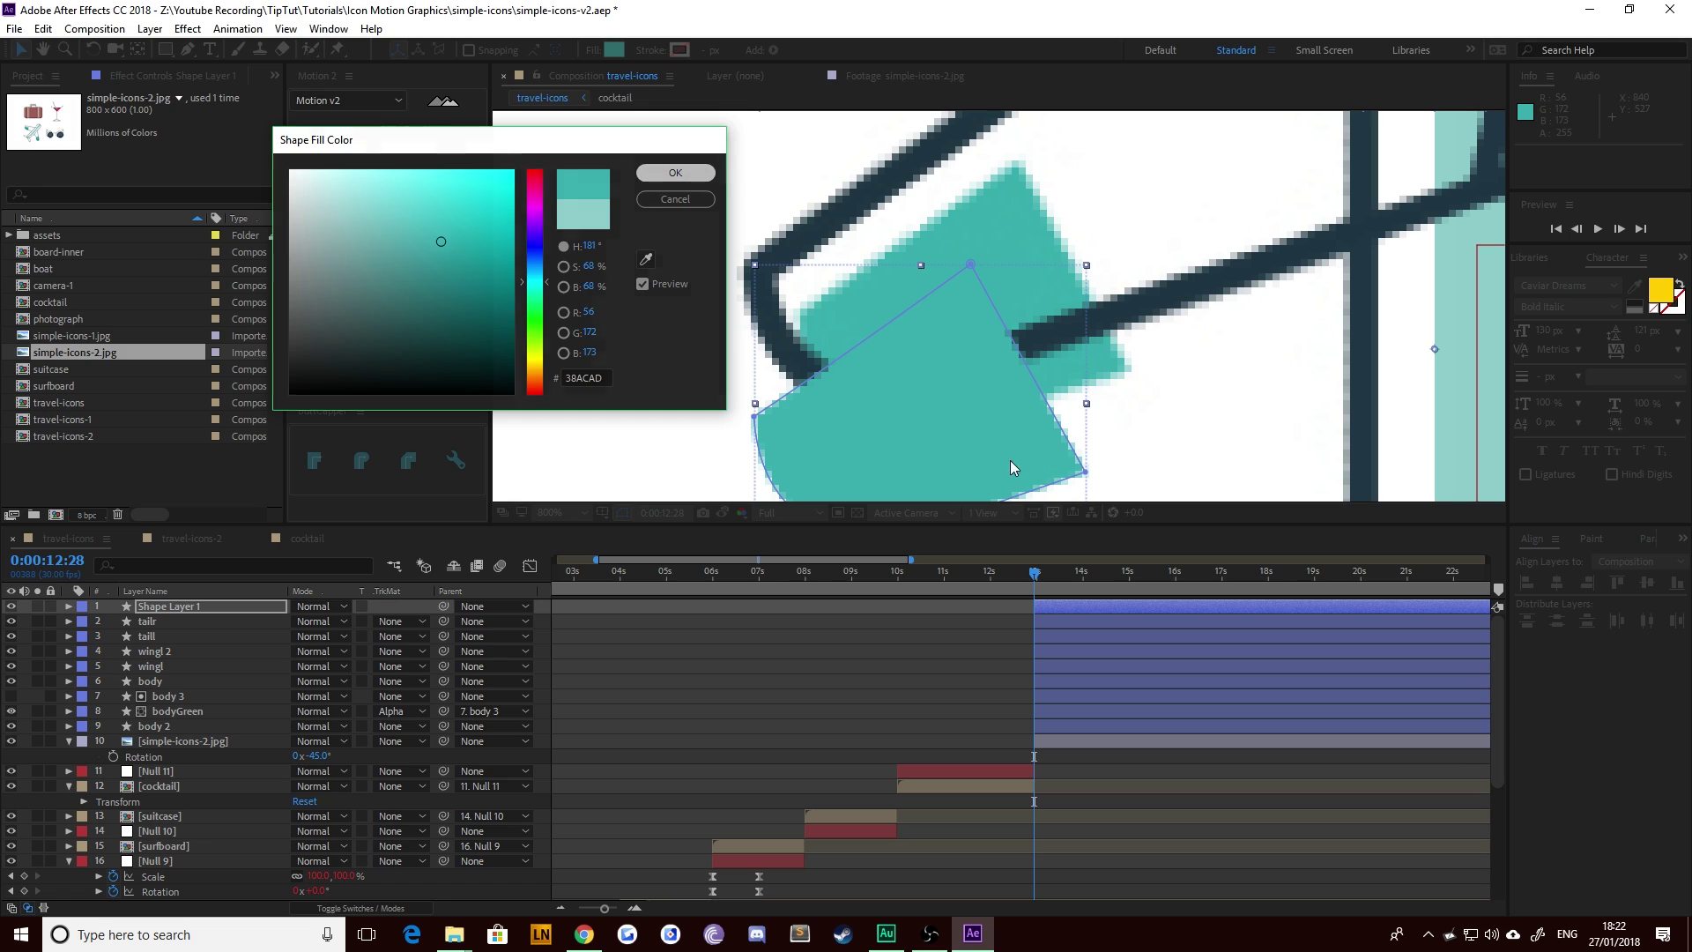
{"action": "key", "text": "Return"}
{"action": "left_click_drag", "start_coordinate": [933, 439], "coordinate": [975, 334]}
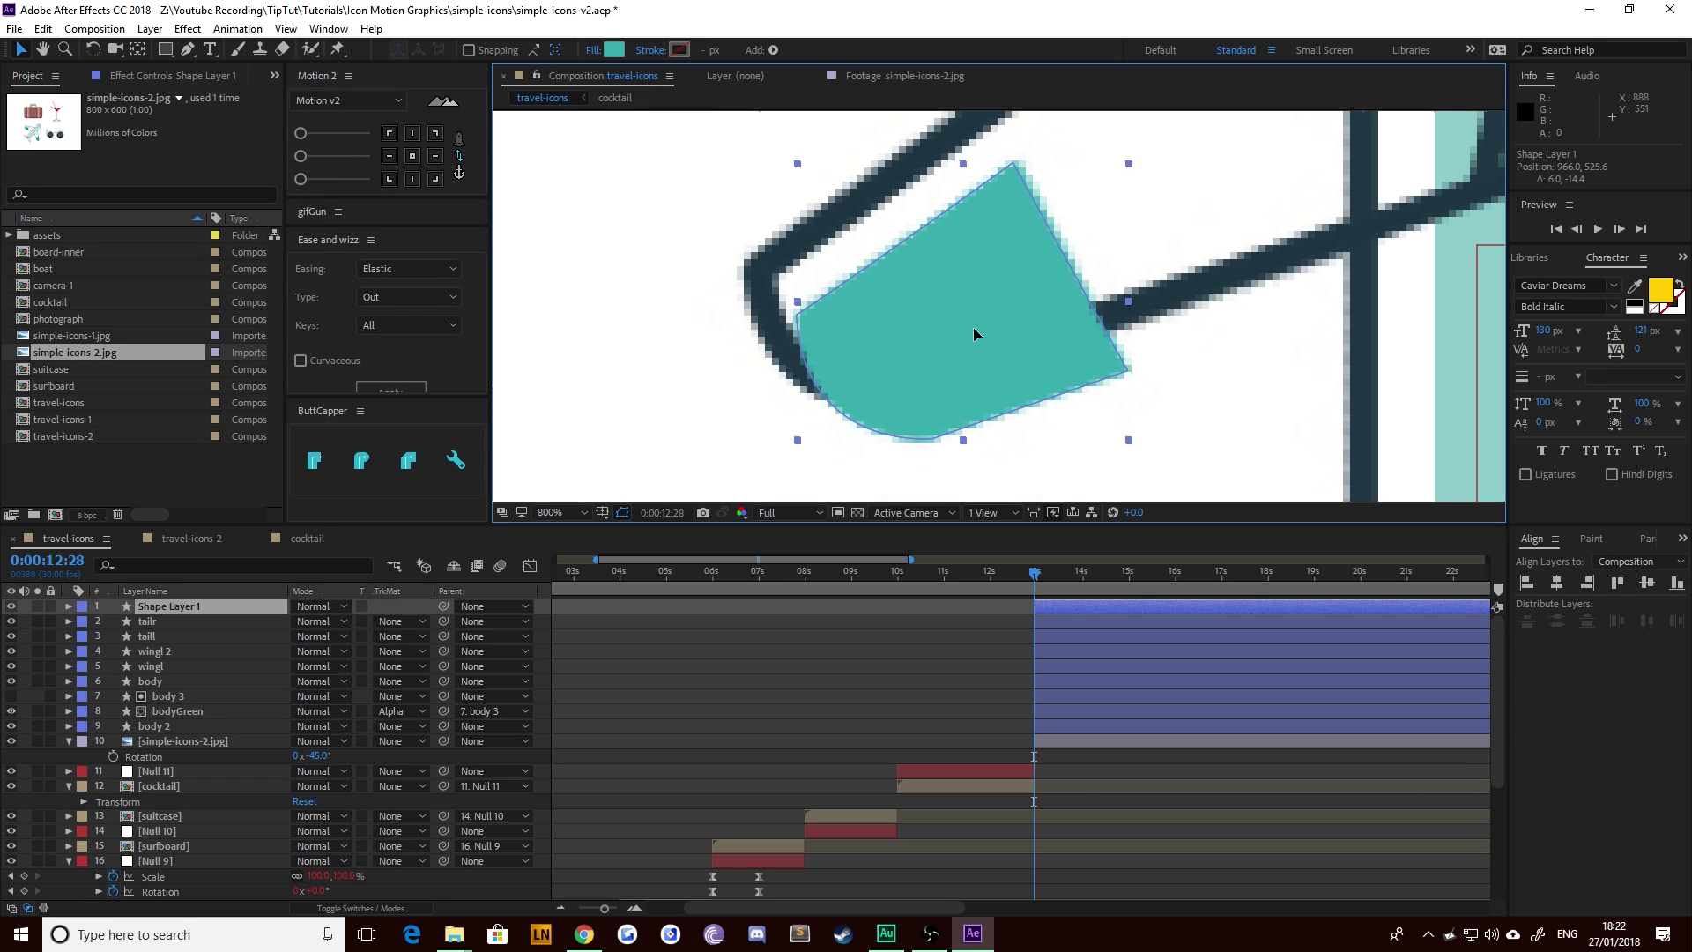
Step: Rename the new shape layer as wingtipl
{"action": "left_click", "coordinate": [195, 606]}
{"action": "key", "text": "Return"}
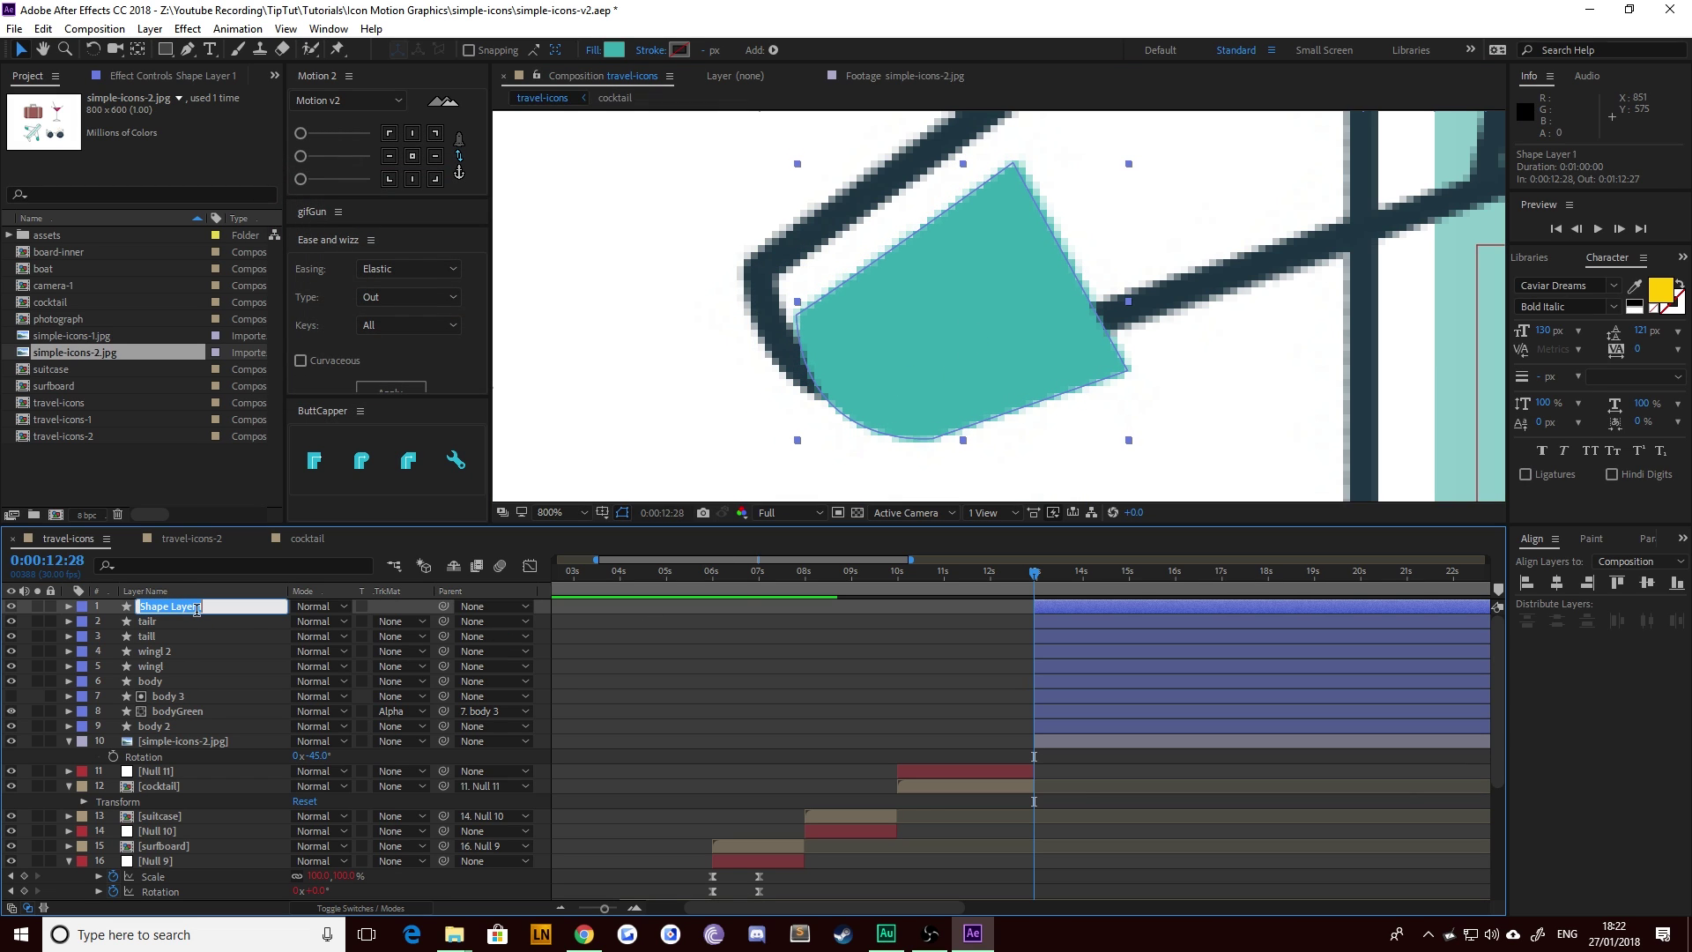
{"action": "type", "text": "wingtipl"}
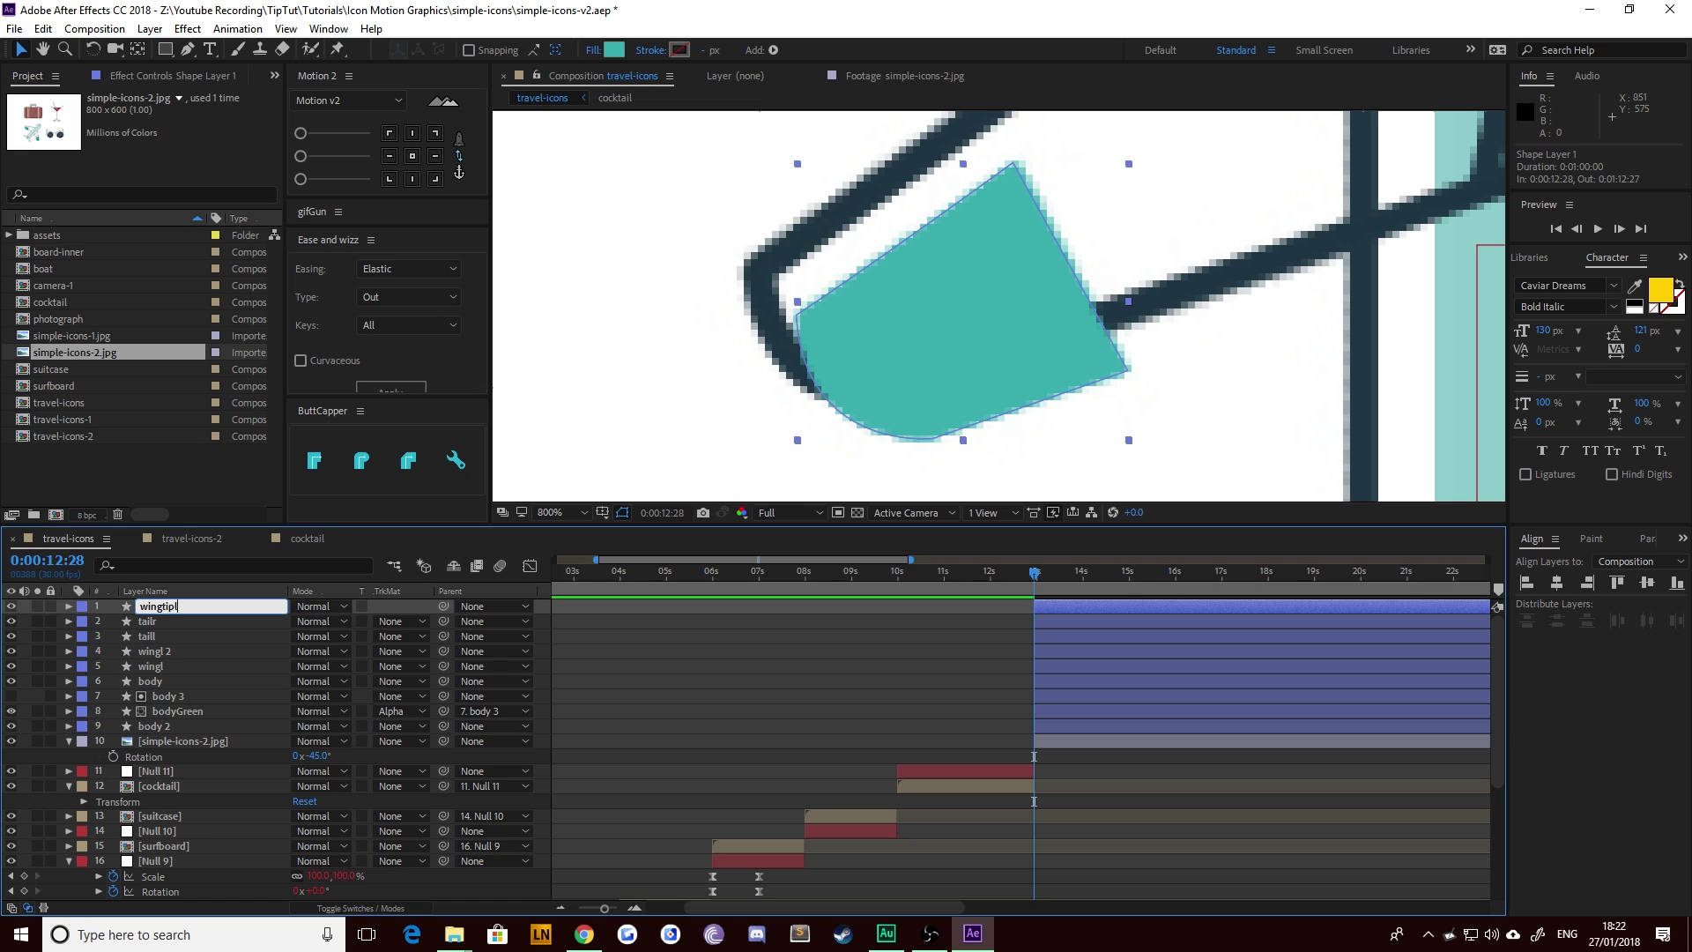
{"action": "key", "text": "Return"}
Step: Duplicate the wingtipl layer and name the copy wingtipr
{"action": "key", "text": "ctrl+d"}
{"action": "key", "text": "Return"}
{"action": "type", "text": "w"}
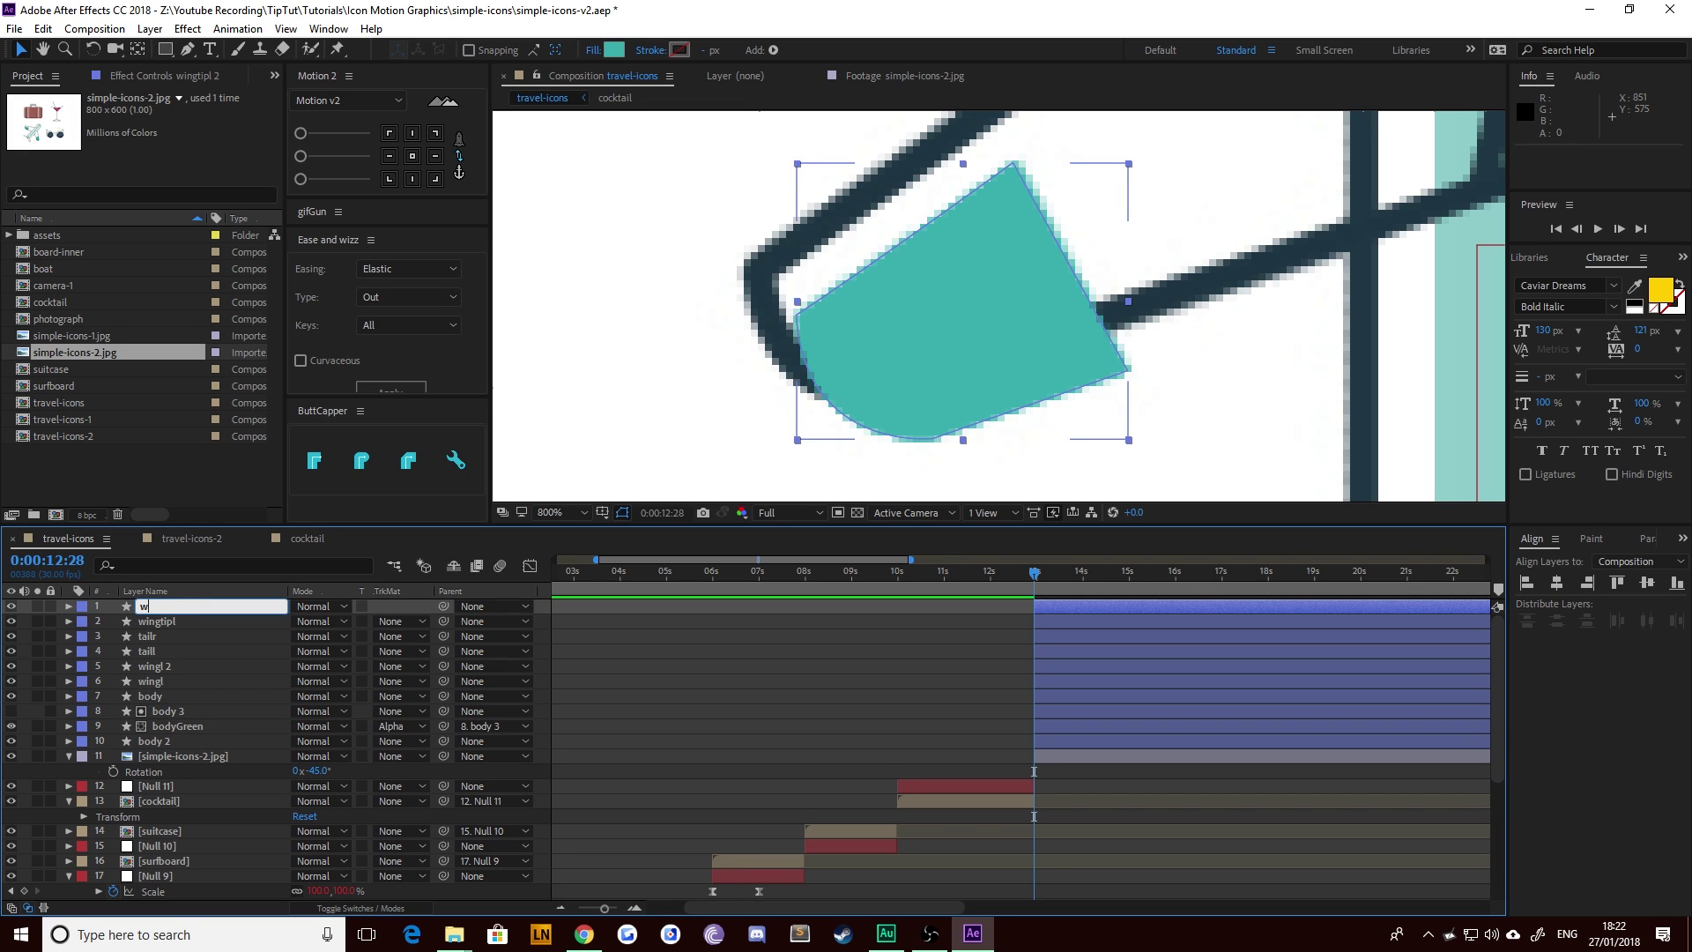
{"action": "type", "text": "ingtipr"}
{"action": "key", "text": "Return"}
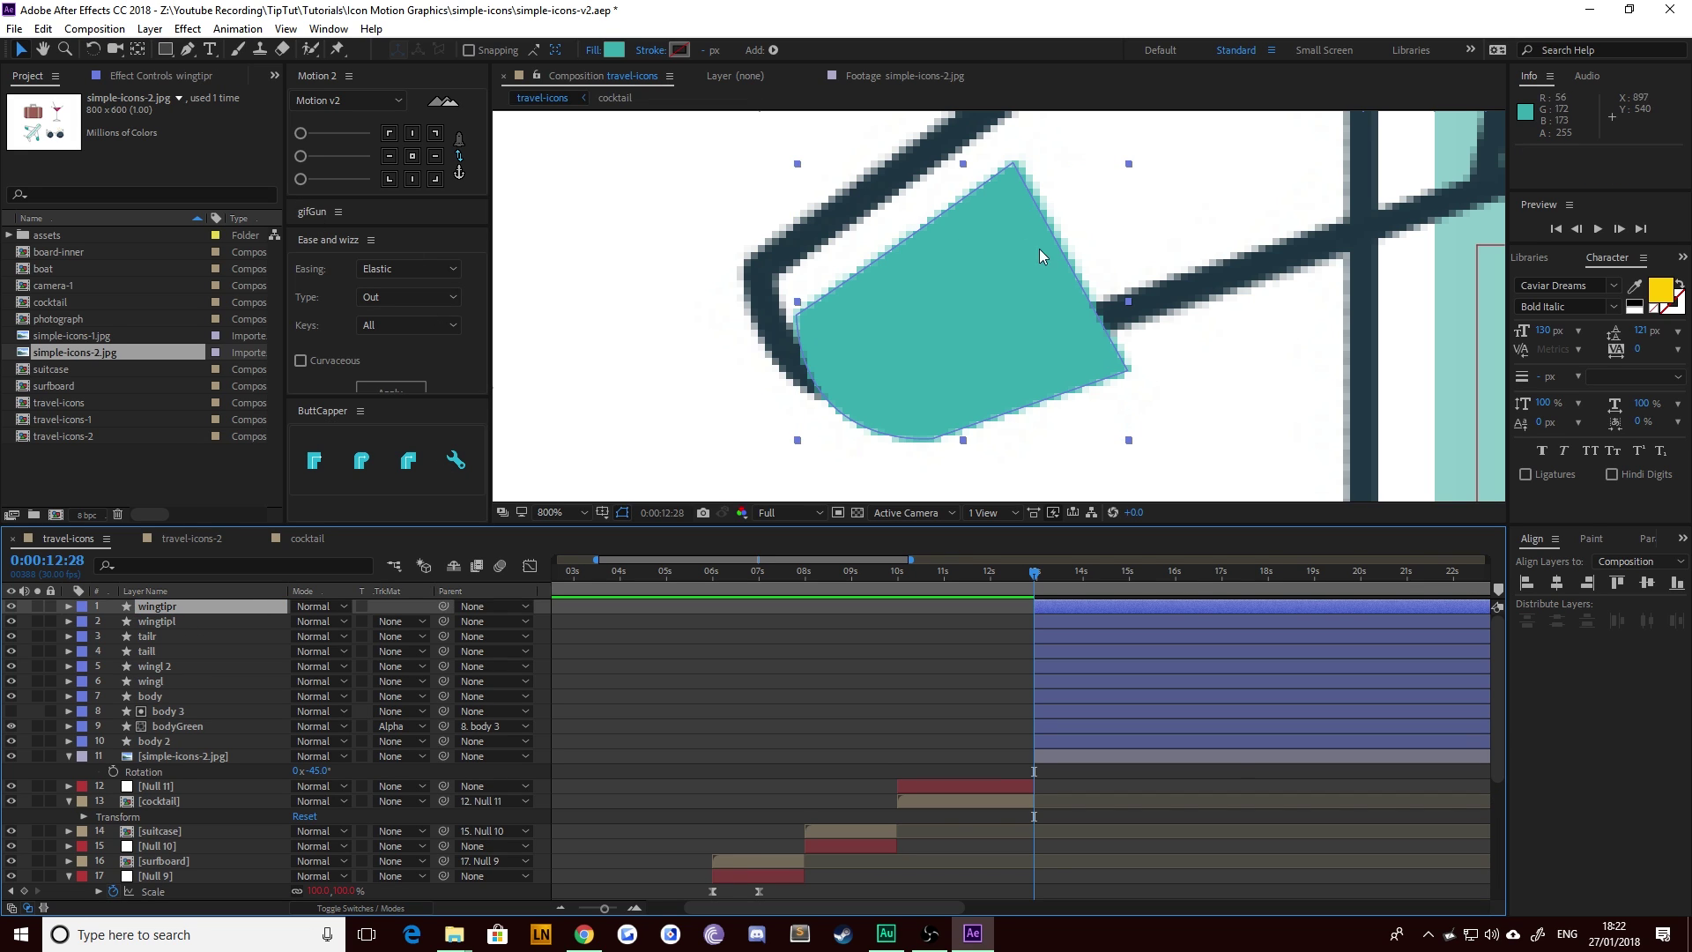
Step: Flip the wingtipr layer horizontally and position it over the right wing's teal tip
{"action": "right_click", "coordinate": [1016, 251]}
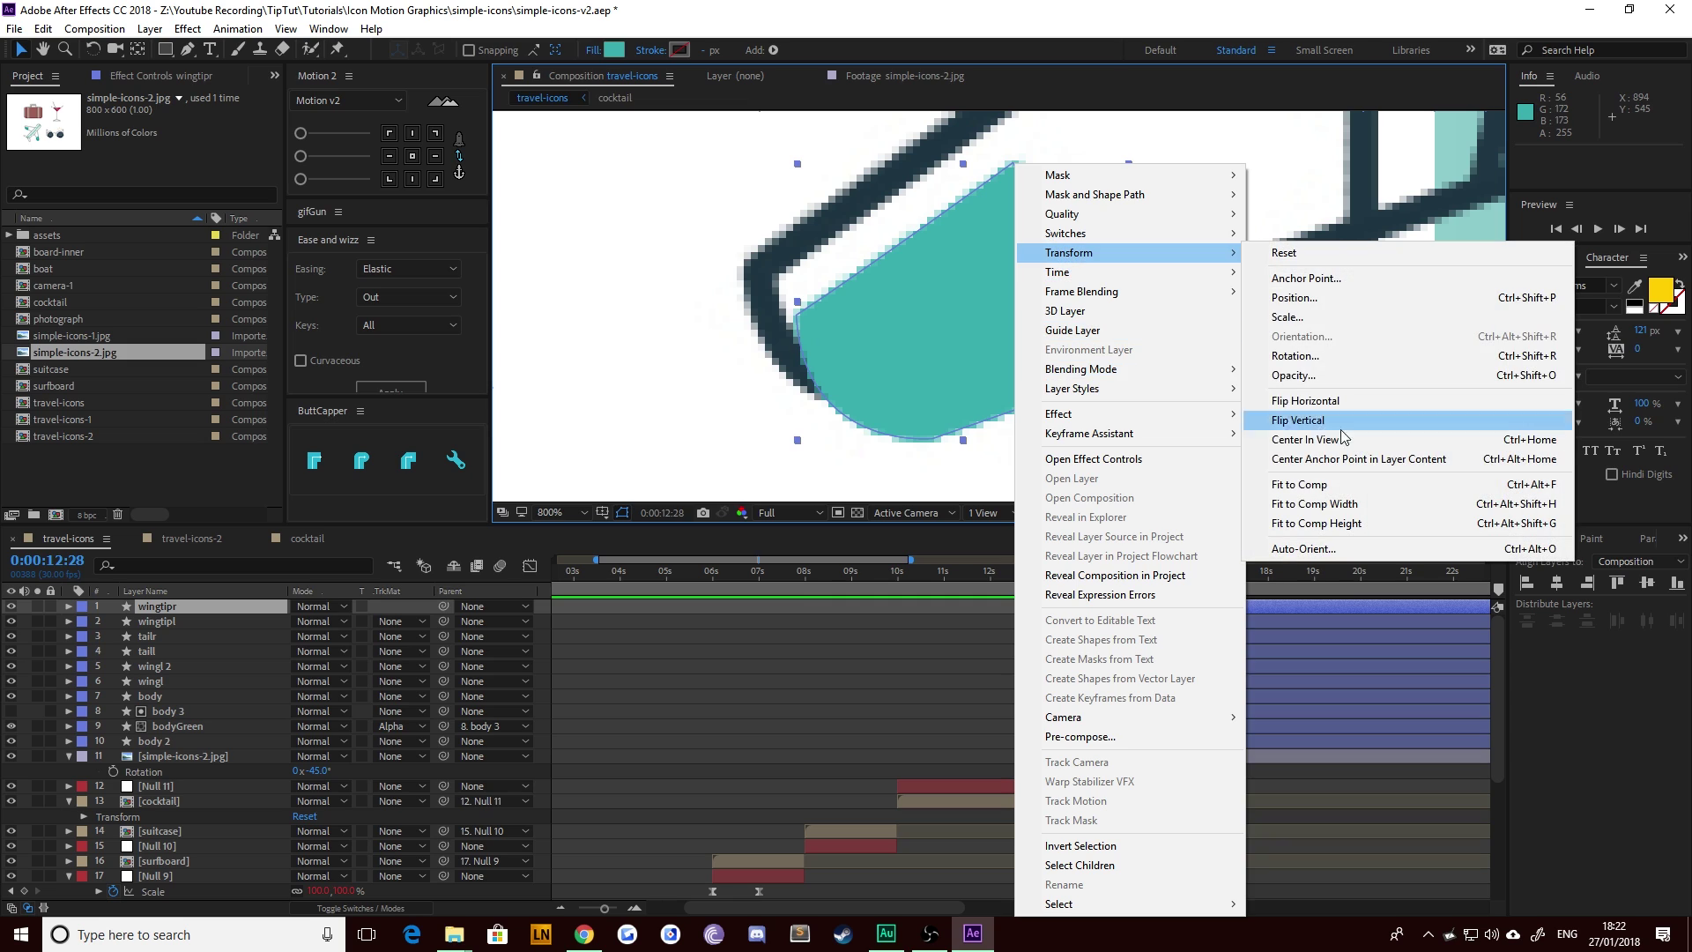
{"action": "left_click", "coordinate": [1325, 405]}
{"action": "scroll", "coordinate": [1159, 328], "scroll_direction": "down", "scroll_amount": 4}
{"action": "scroll", "coordinate": [1164, 442], "scroll_direction": "up", "scroll_amount": 2}
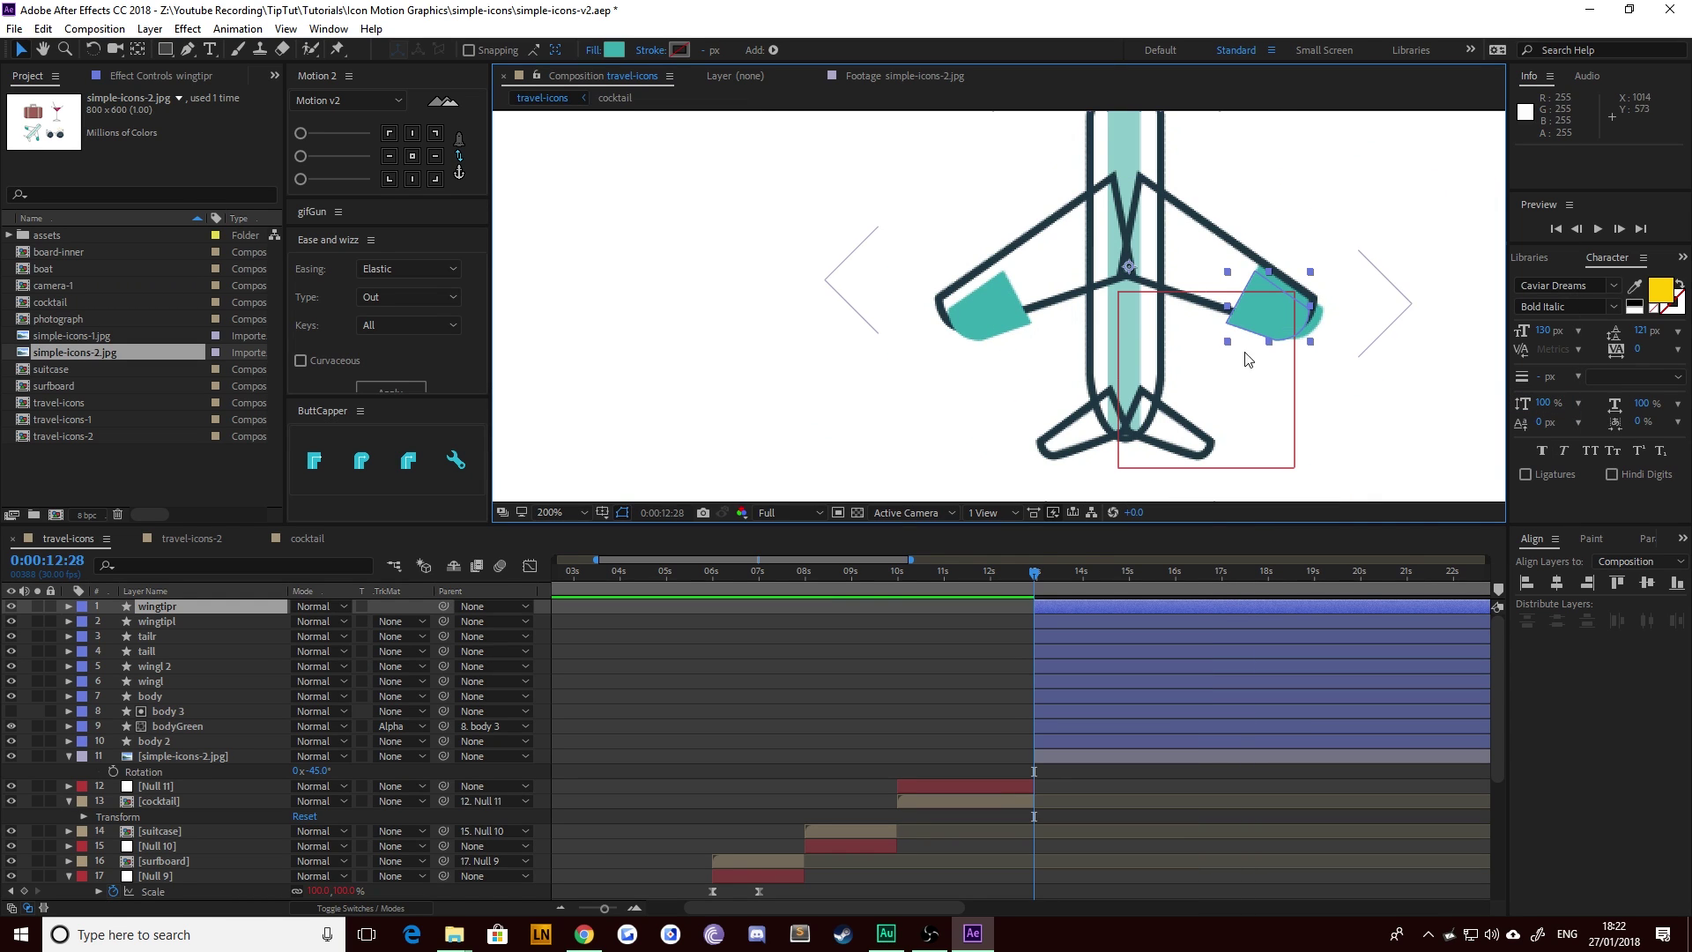
{"action": "left_click_drag", "start_coordinate": [1284, 304], "coordinate": [1288, 316]}
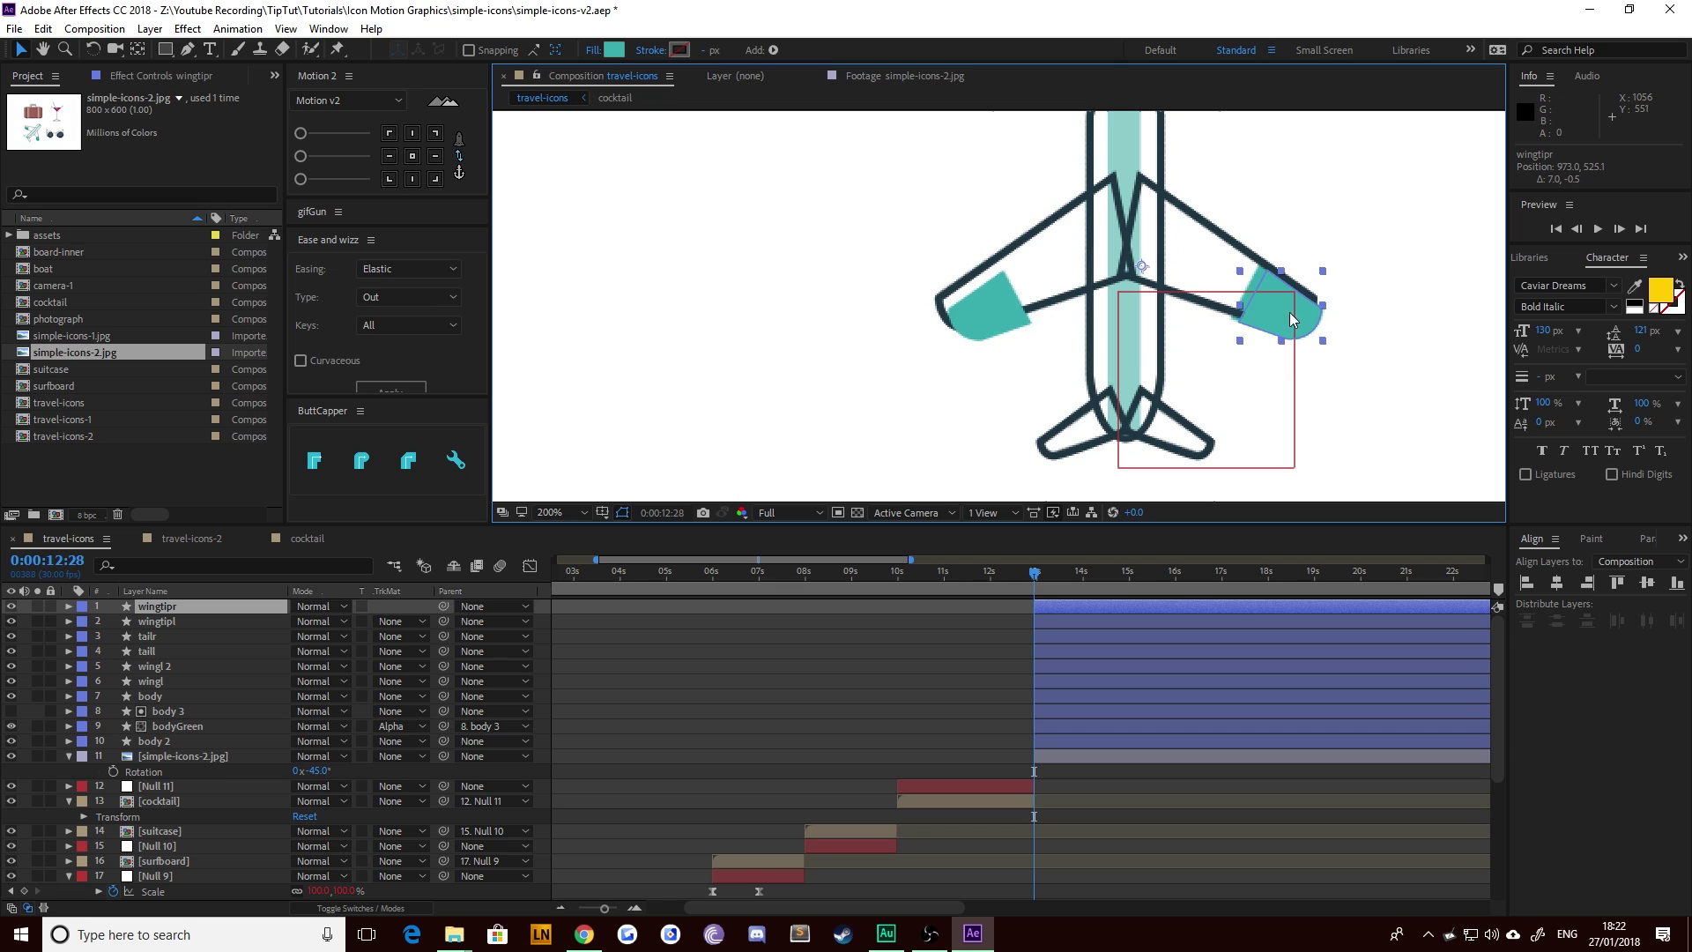
Step: Delete the wingtipr layer to check the reference beneath it, and undo the deletion
{"action": "scroll", "coordinate": [1287, 316], "scroll_direction": "up", "scroll_amount": 2}
{"action": "left_click", "coordinate": [1207, 325]}
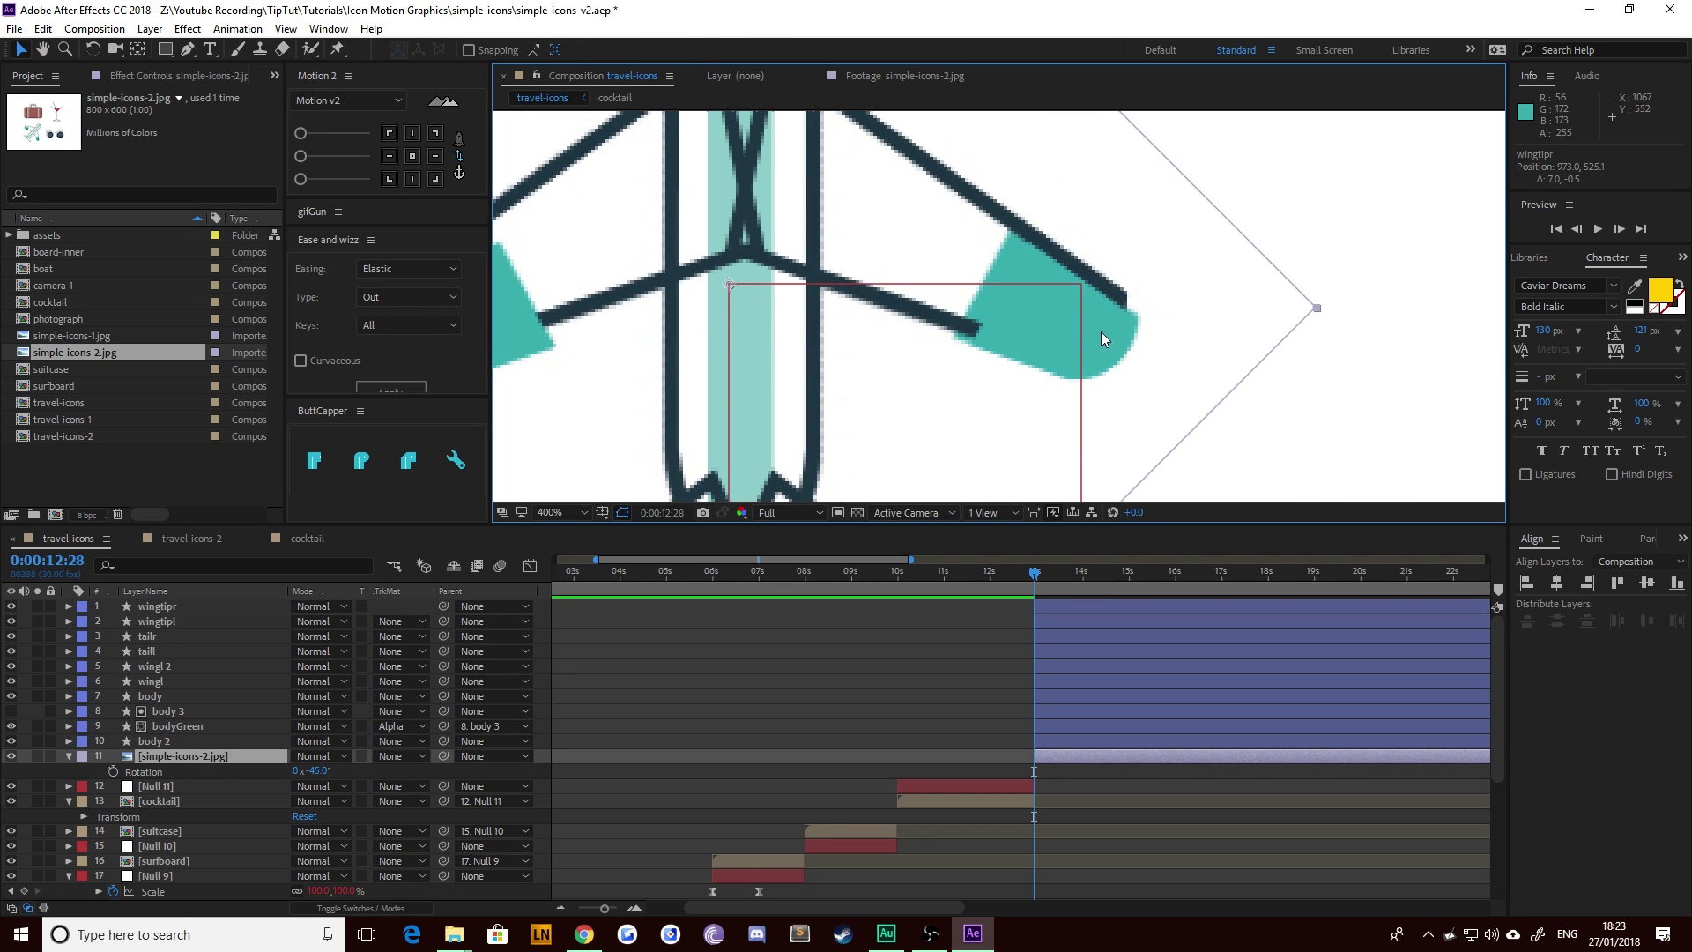
{"action": "left_click", "coordinate": [161, 609]}
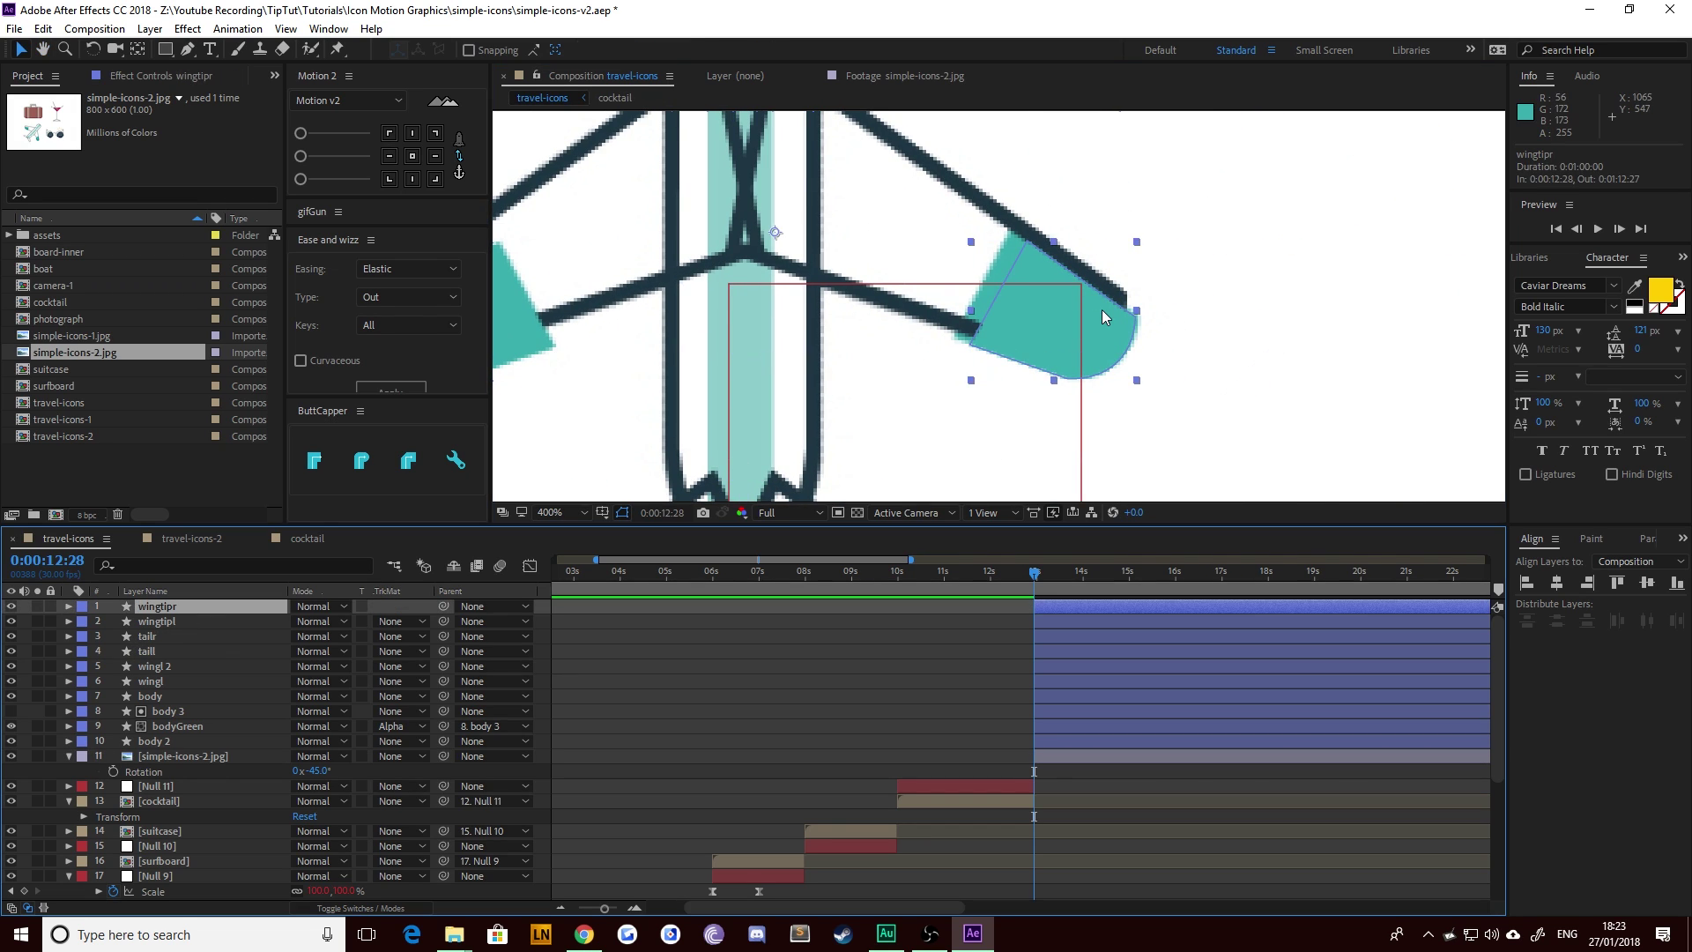
{"action": "key", "text": "Delete"}
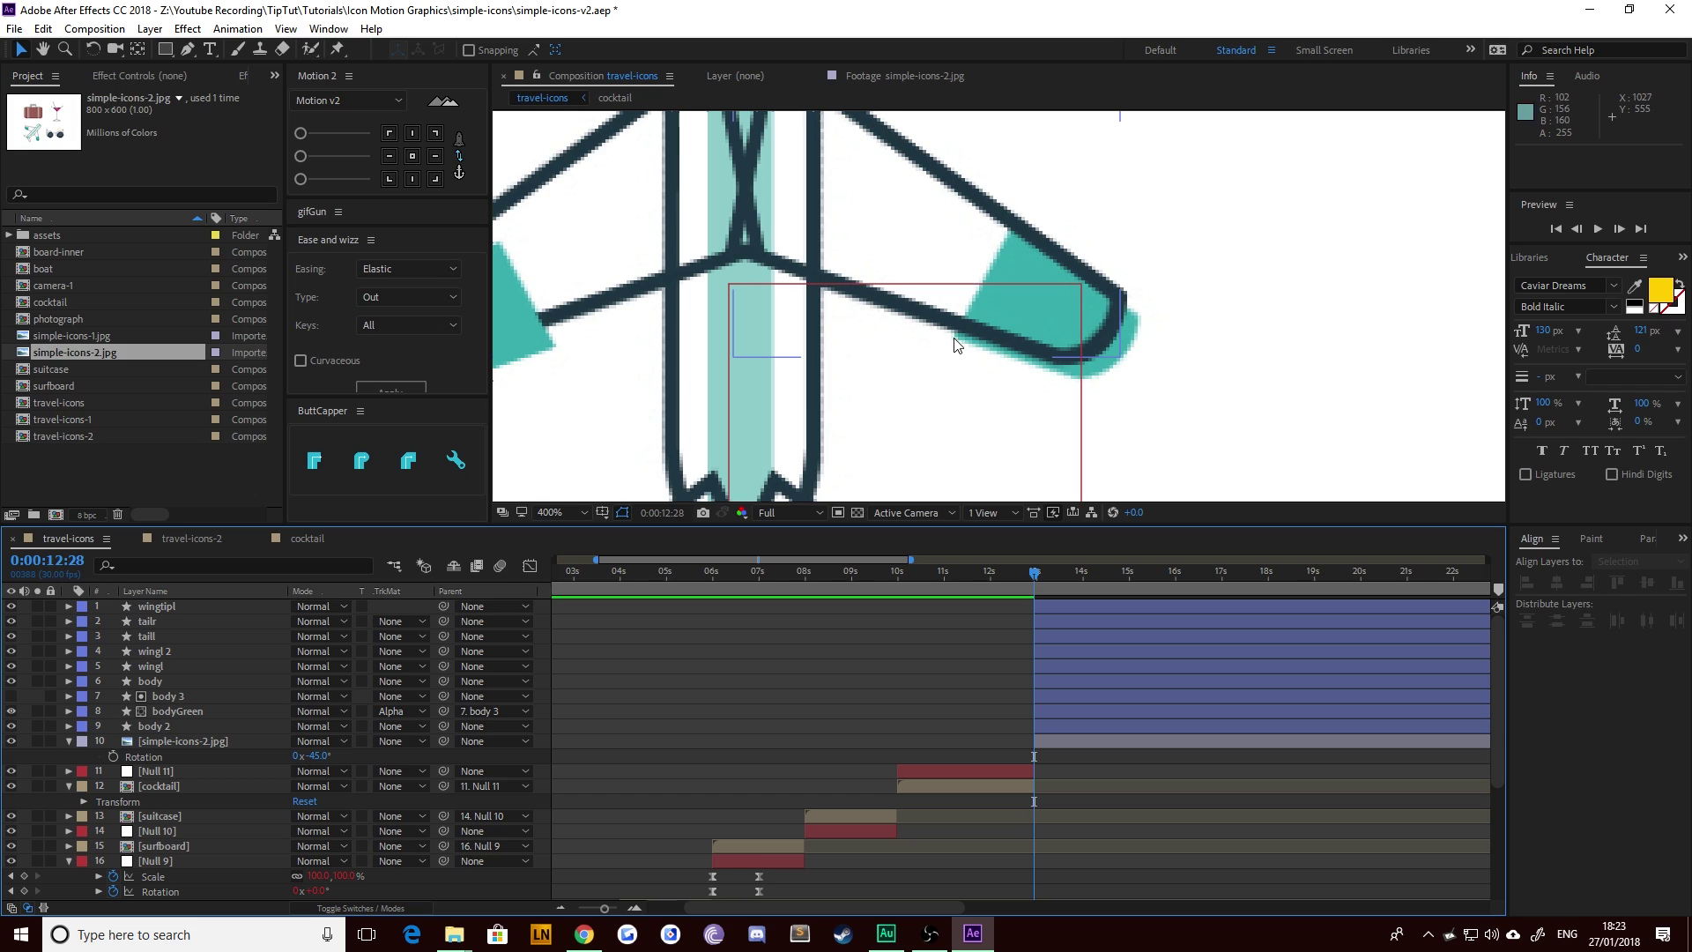
{"action": "scroll", "coordinate": [917, 342], "scroll_direction": "down", "scroll_amount": 2}
{"action": "scroll", "coordinate": [832, 344], "scroll_direction": "up", "scroll_amount": 2}
{"action": "key", "text": "h"}
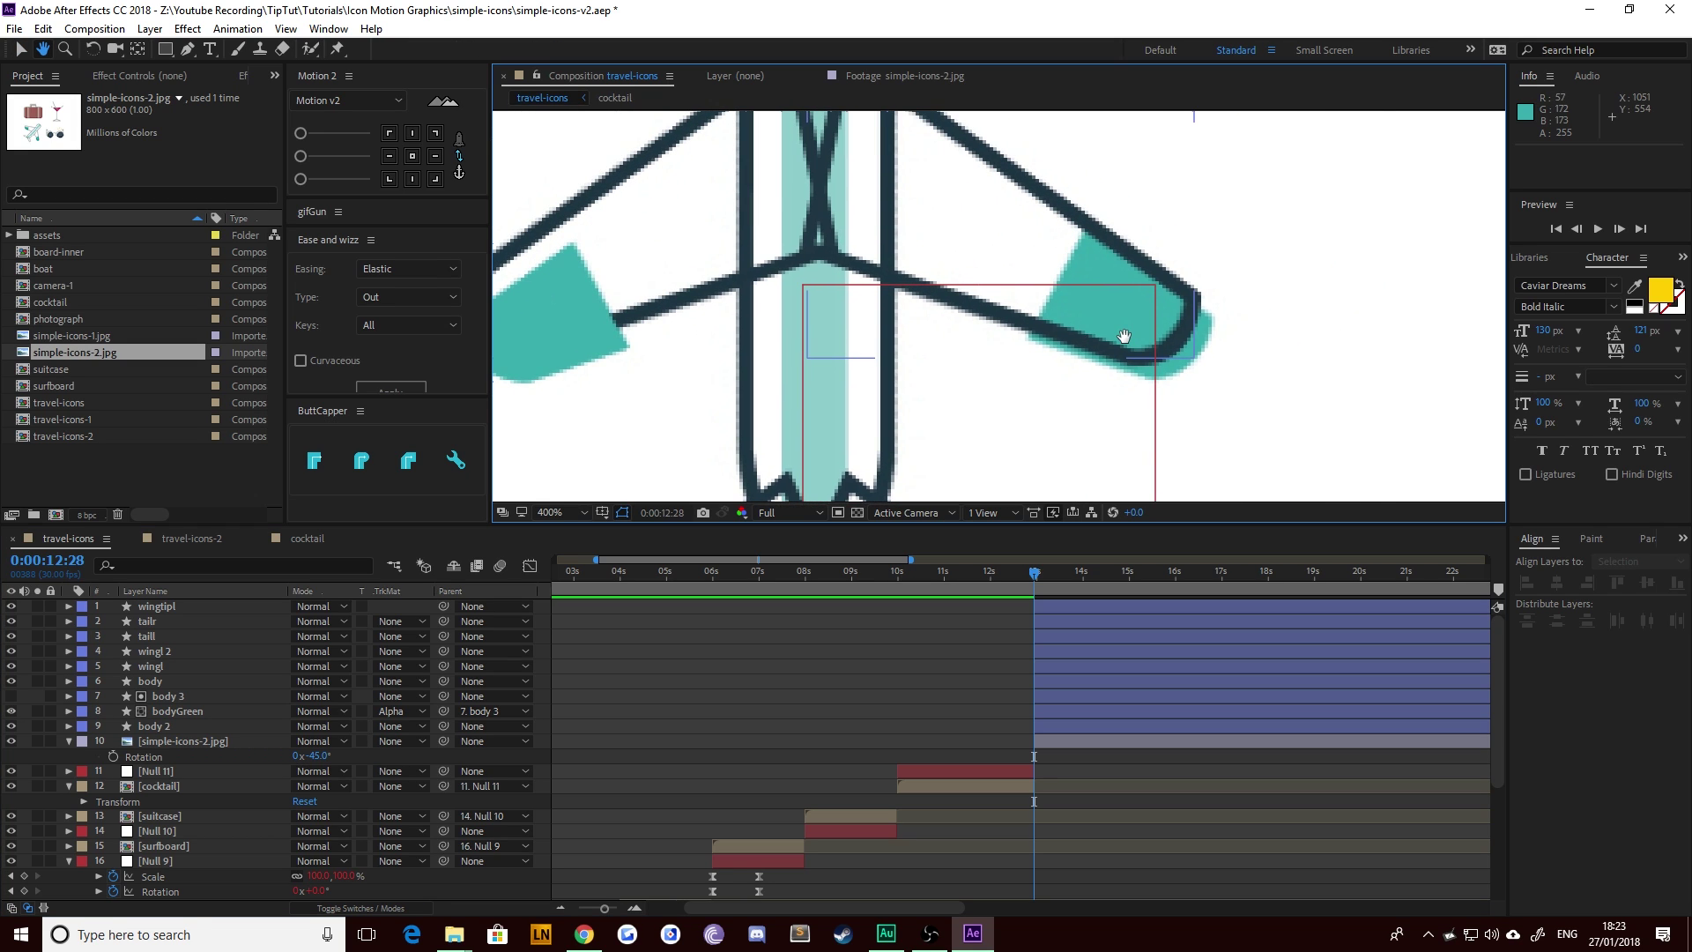
{"action": "key", "text": "v"}
{"action": "key", "text": "ctrl+z"}
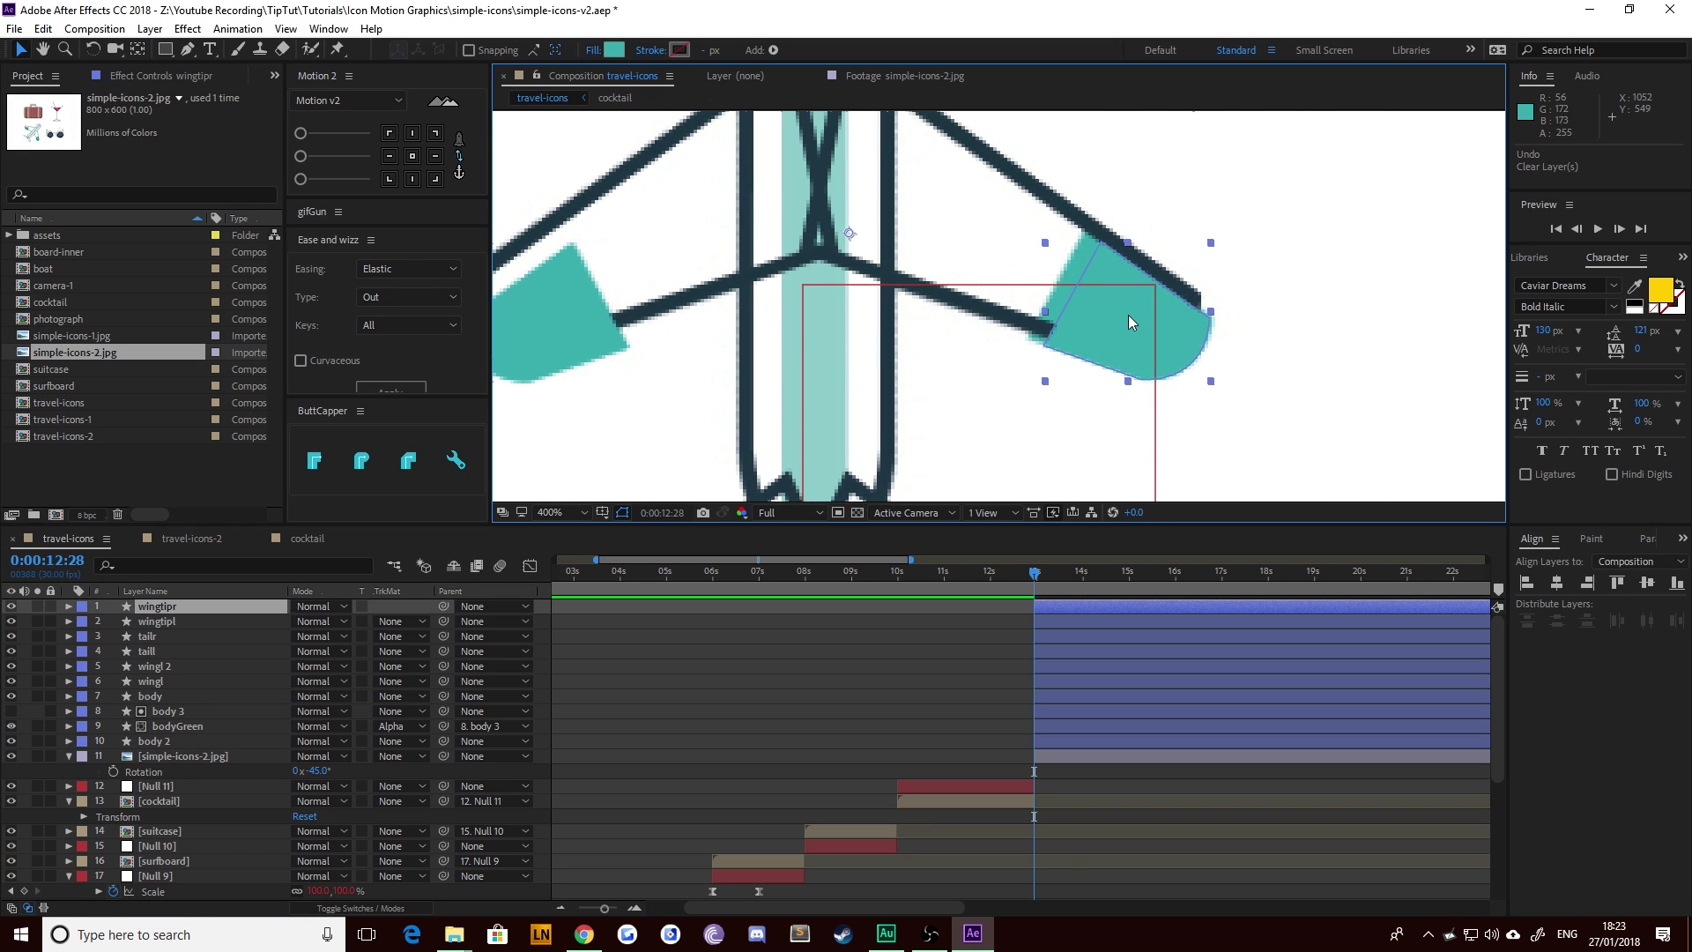
Step: Delete the simple-icons-2.jpg reference layer from the travel-icons composition
{"action": "left_click", "coordinate": [1393, 208]}
{"action": "key", "text": "h"}
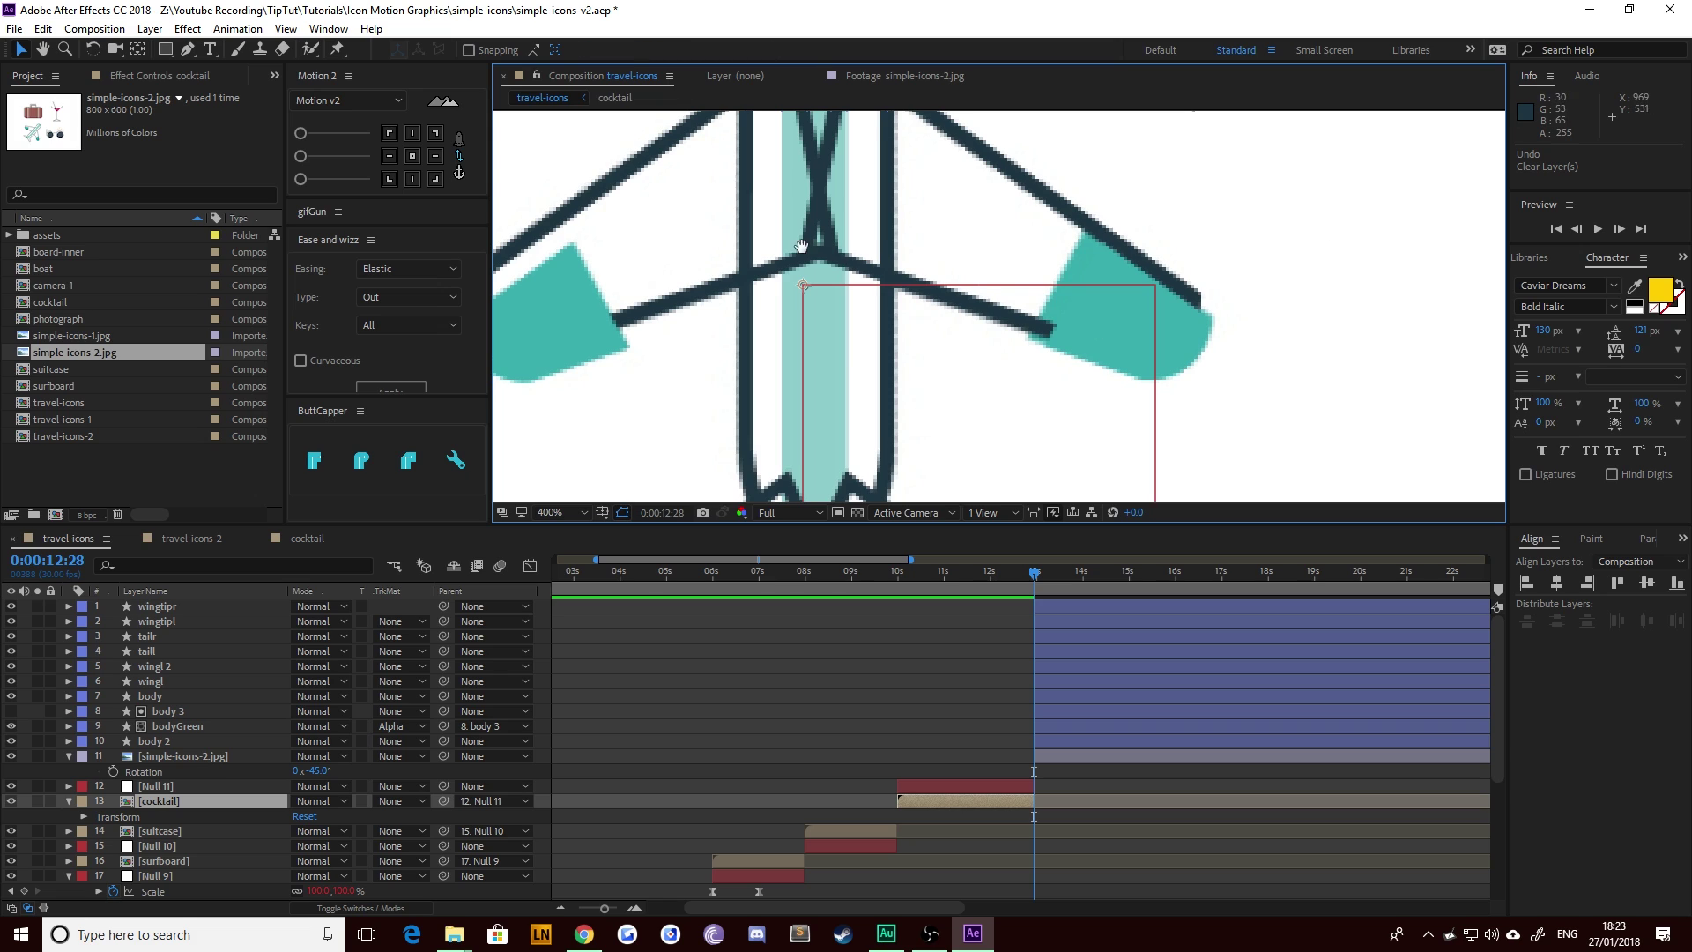
{"action": "left_click_drag", "start_coordinate": [798, 271], "coordinate": [953, 328]}
{"action": "scroll", "coordinate": [953, 334], "scroll_direction": "down", "scroll_amount": 2}
{"action": "left_click_drag", "start_coordinate": [830, 408], "coordinate": [855, 373]}
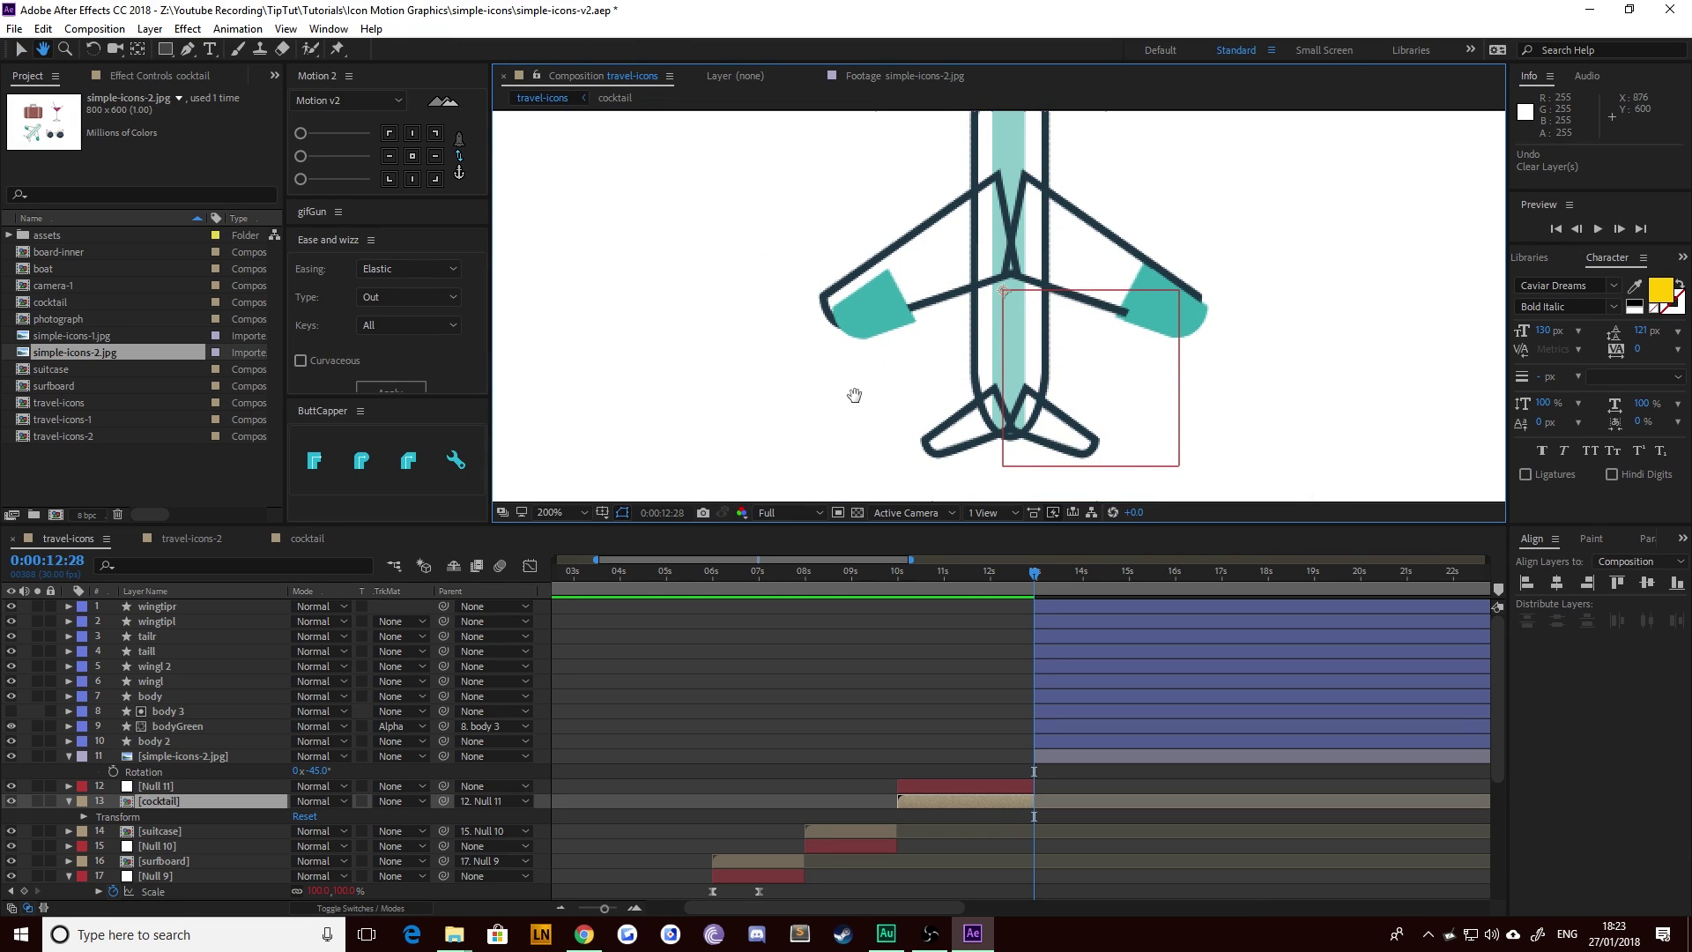
{"action": "left_click", "coordinate": [181, 758]}
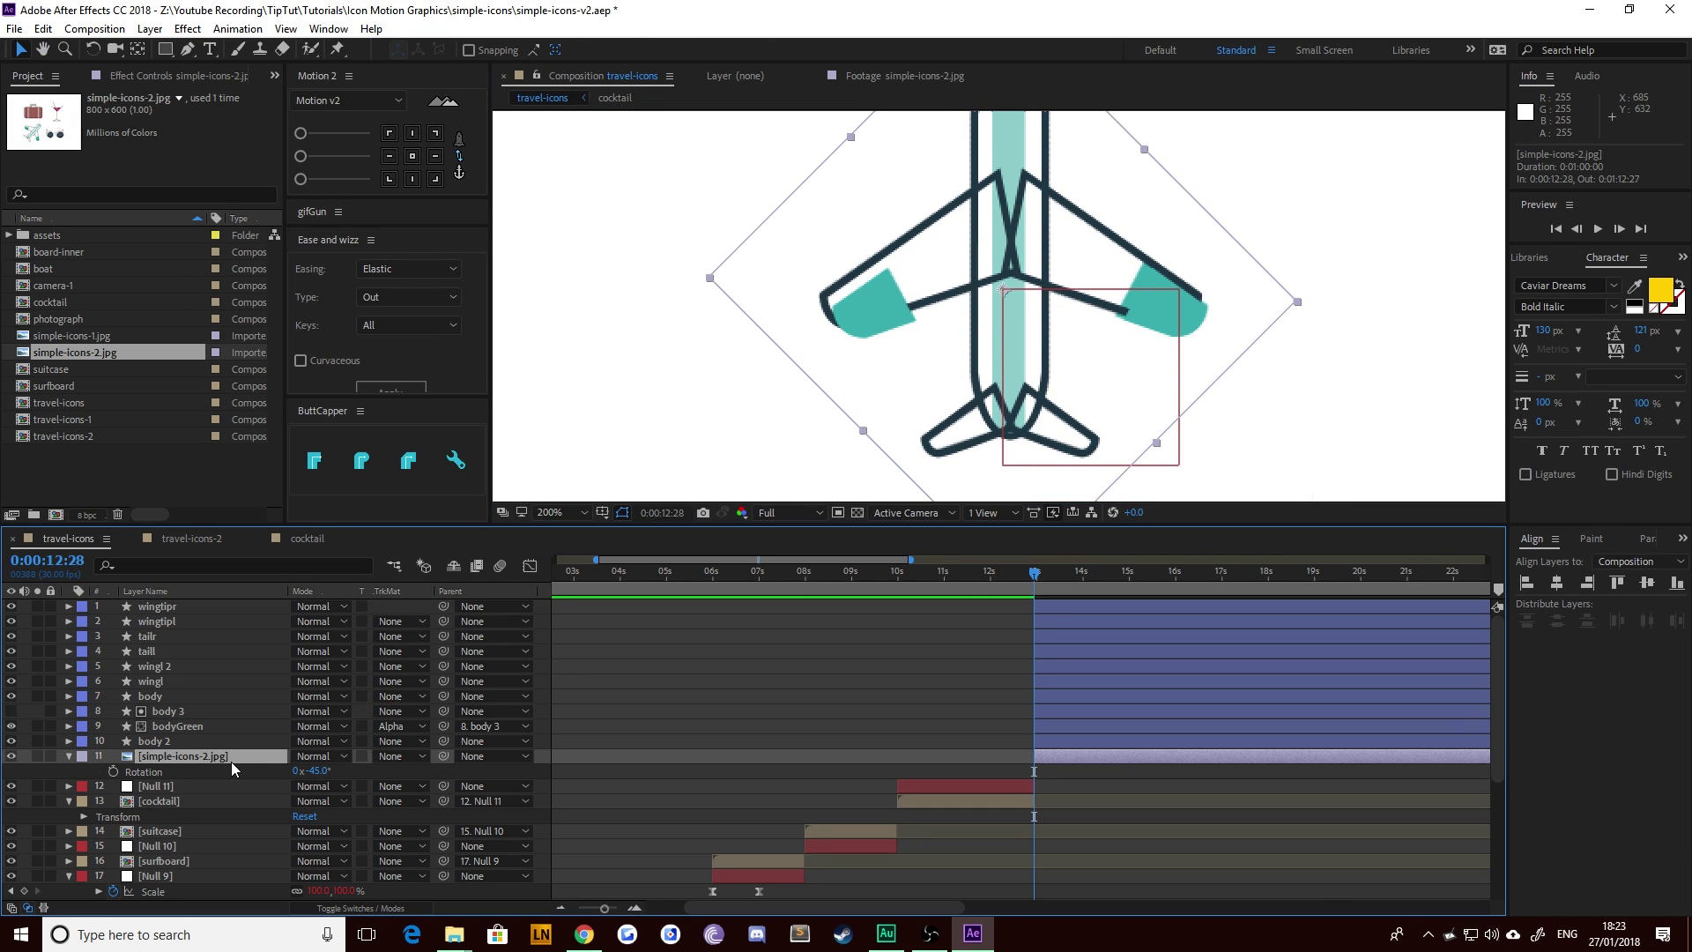
{"action": "key", "text": "Delete"}
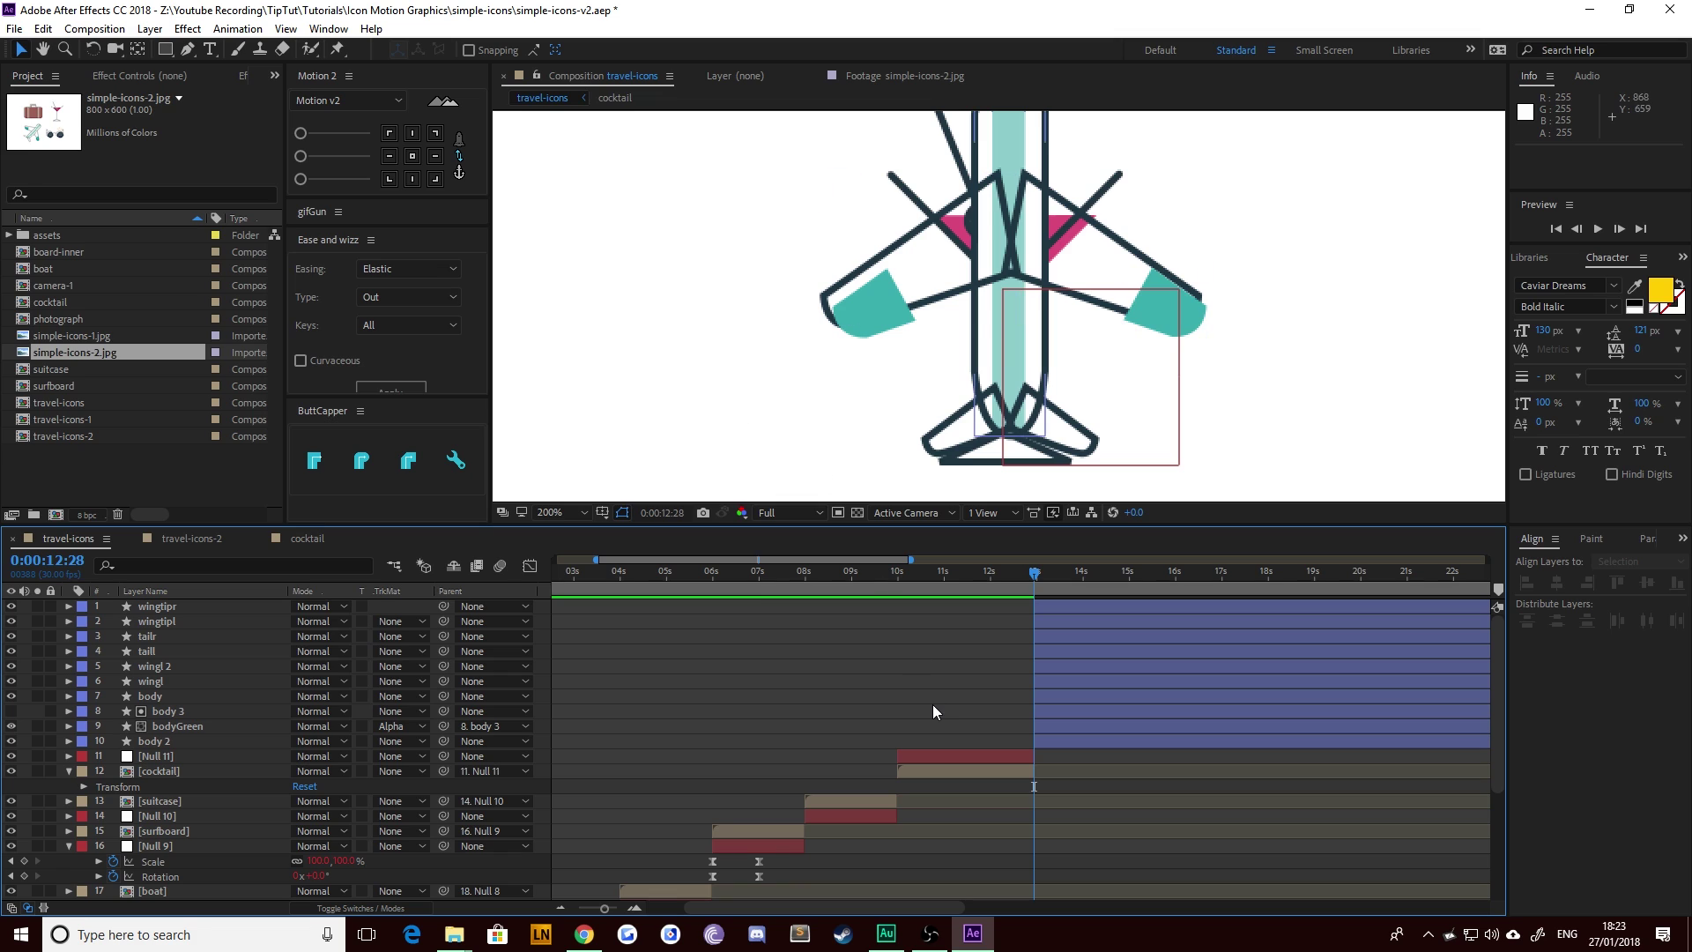
Step: Move all ten plane layers, from wingtipr to body 2, so they start at 0:00:12:29
{"action": "key", "text": "Page_Down"}
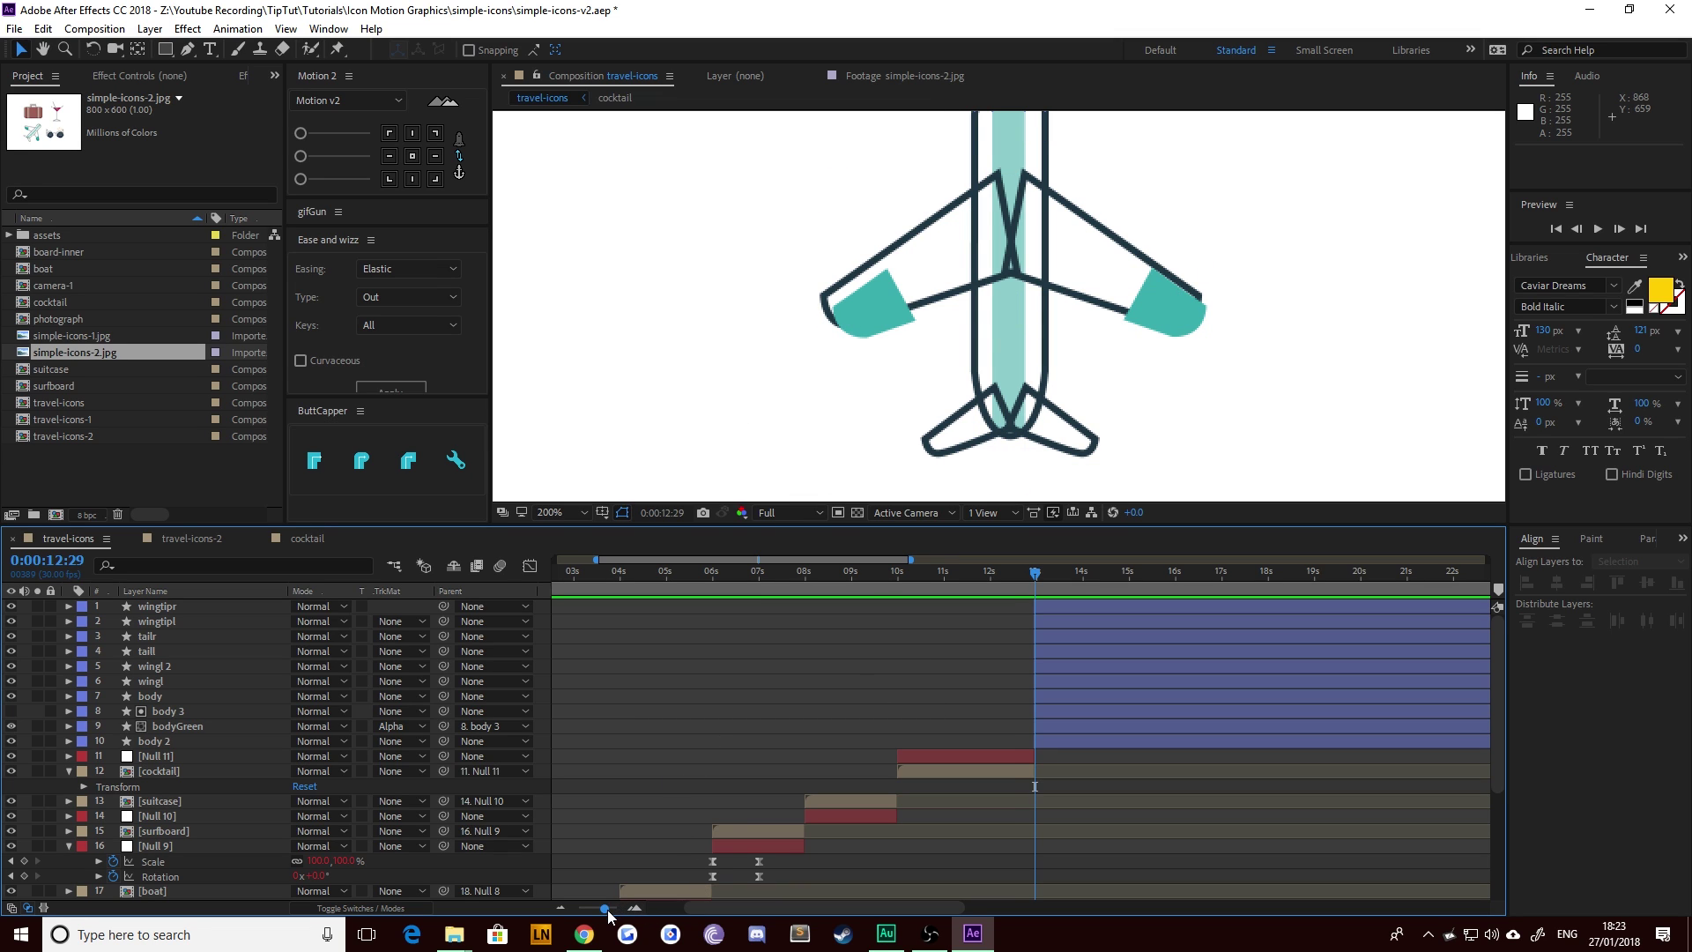
{"action": "left_click_drag", "start_coordinate": [605, 909], "coordinate": [616, 909]}
{"action": "left_click", "coordinate": [1071, 741]}
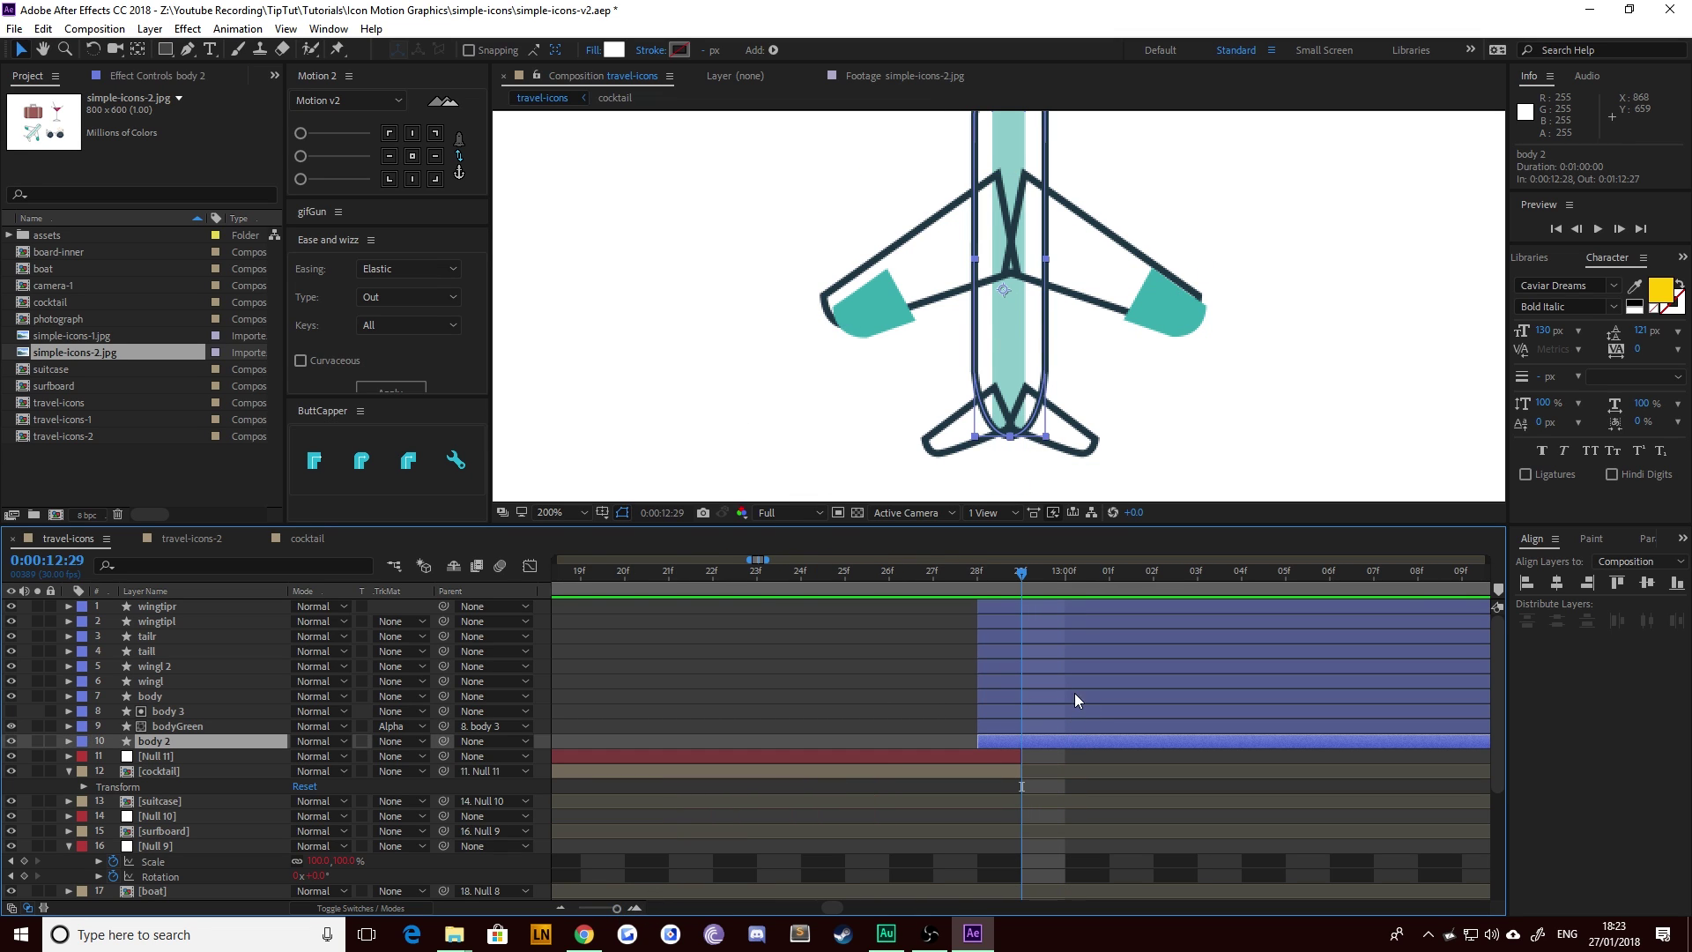
{"action": "left_click", "coordinate": [1061, 605], "text": "shift"}
{"action": "key", "text": "bracketleft"}
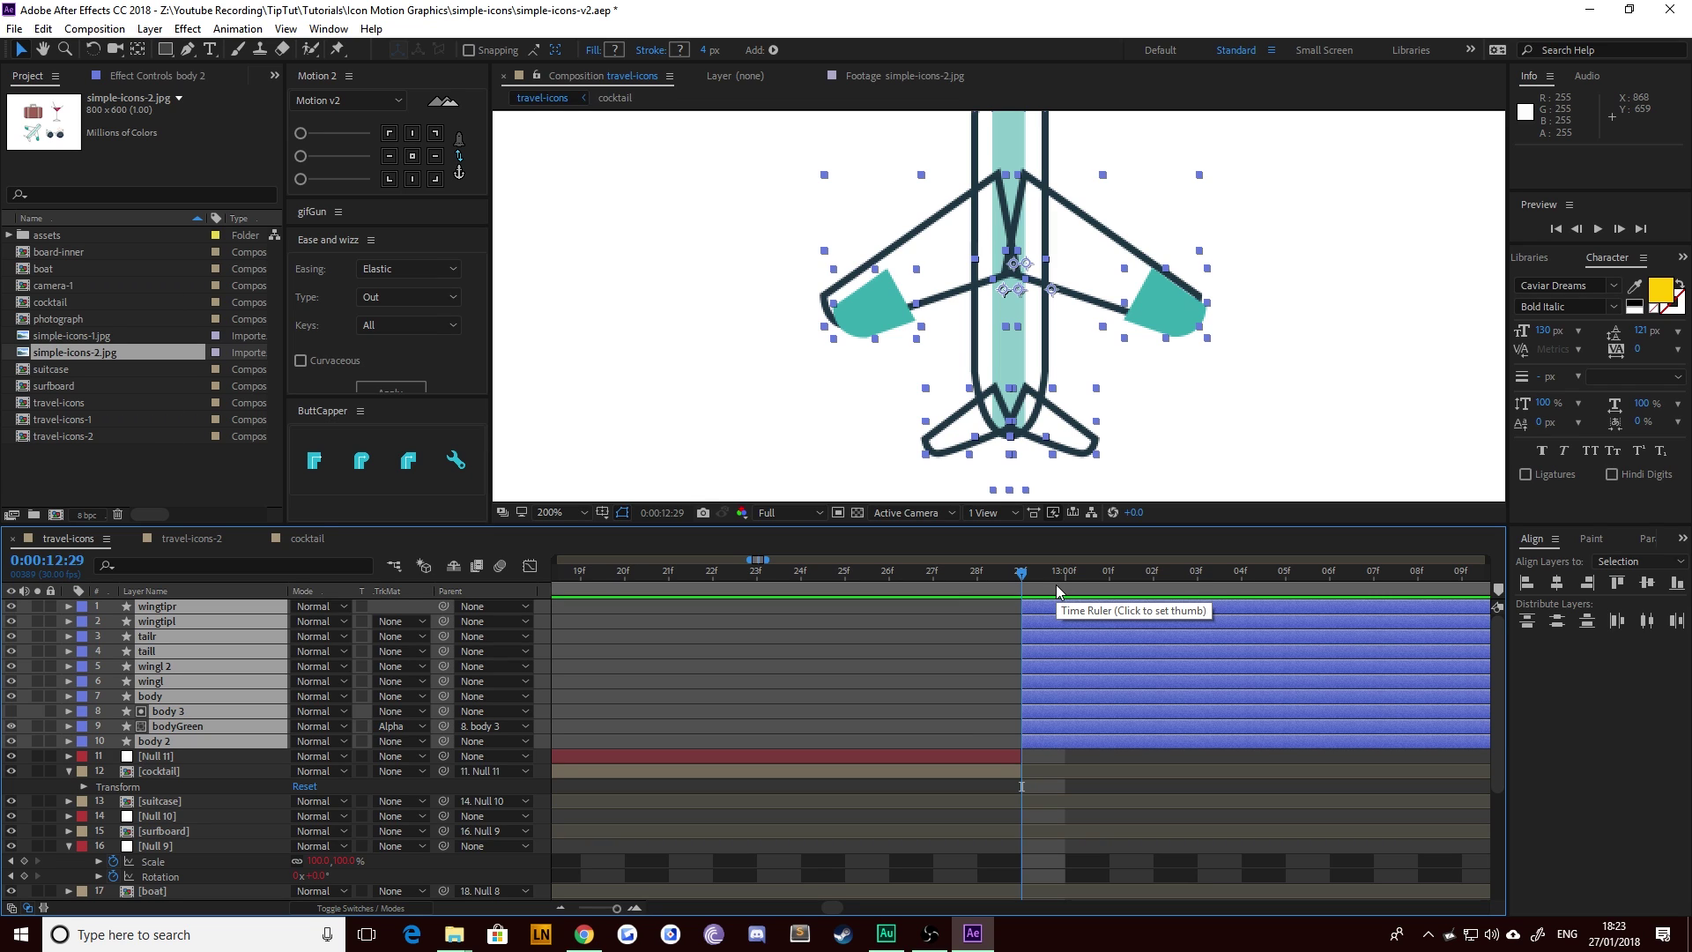
Step: Move the wingtipr and wingtipl layers below body 2 in the layer stack
{"action": "left_click", "coordinate": [708, 284]}
{"action": "key", "text": "comma"}
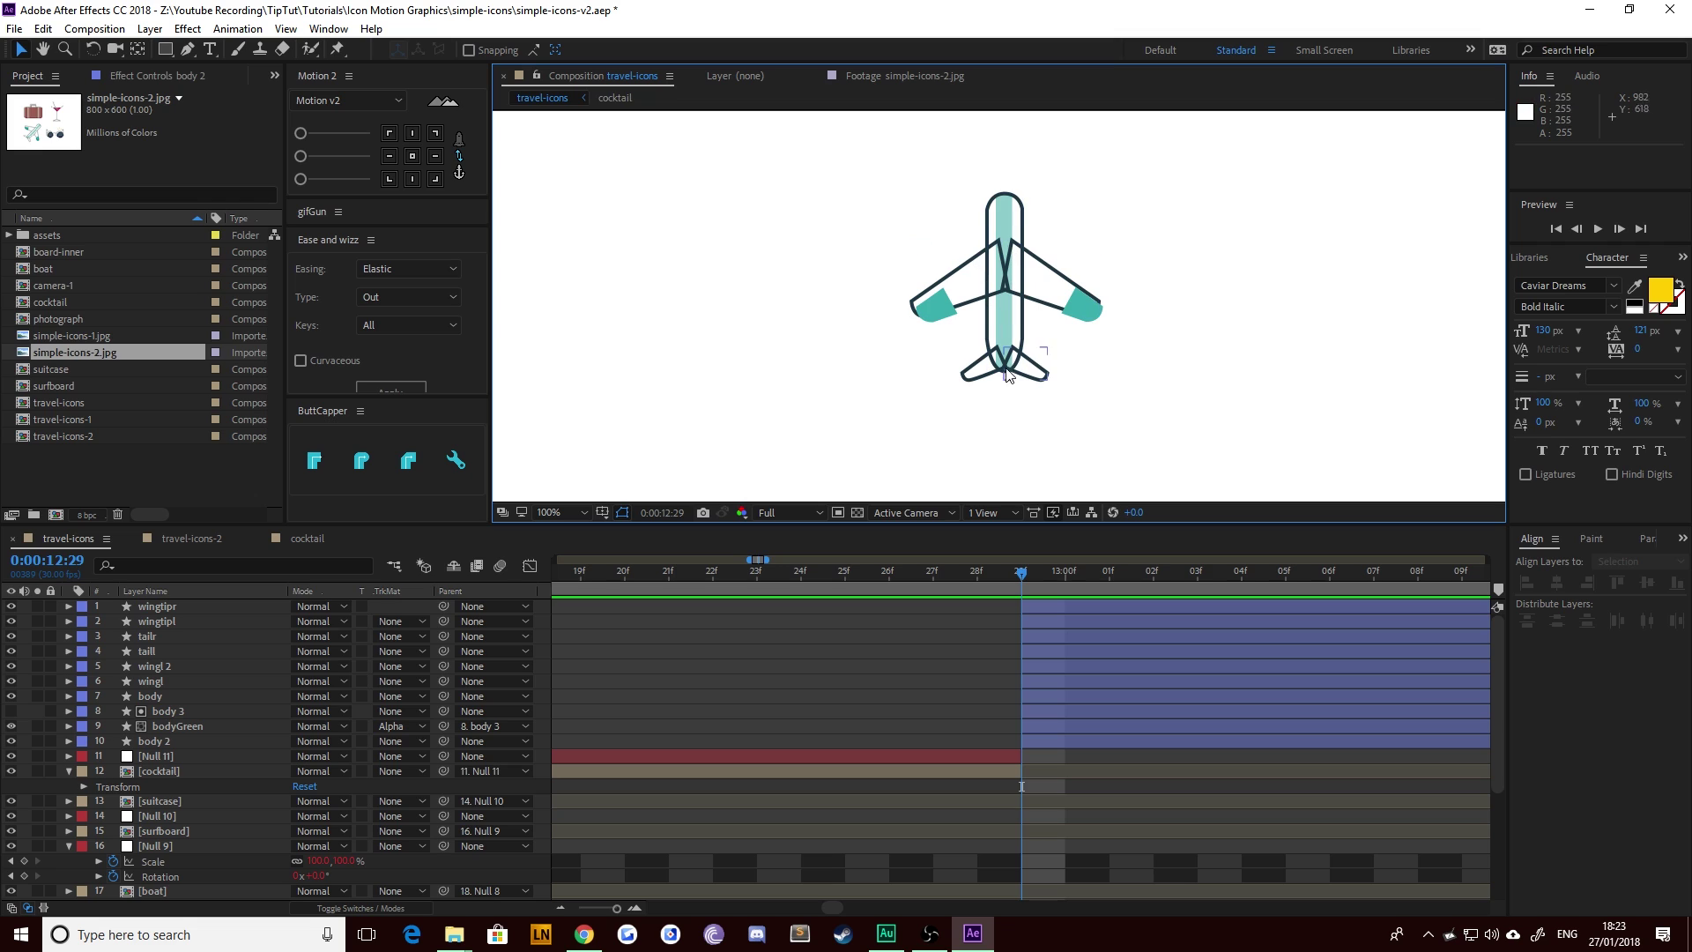
{"action": "left_click", "coordinate": [155, 619]}
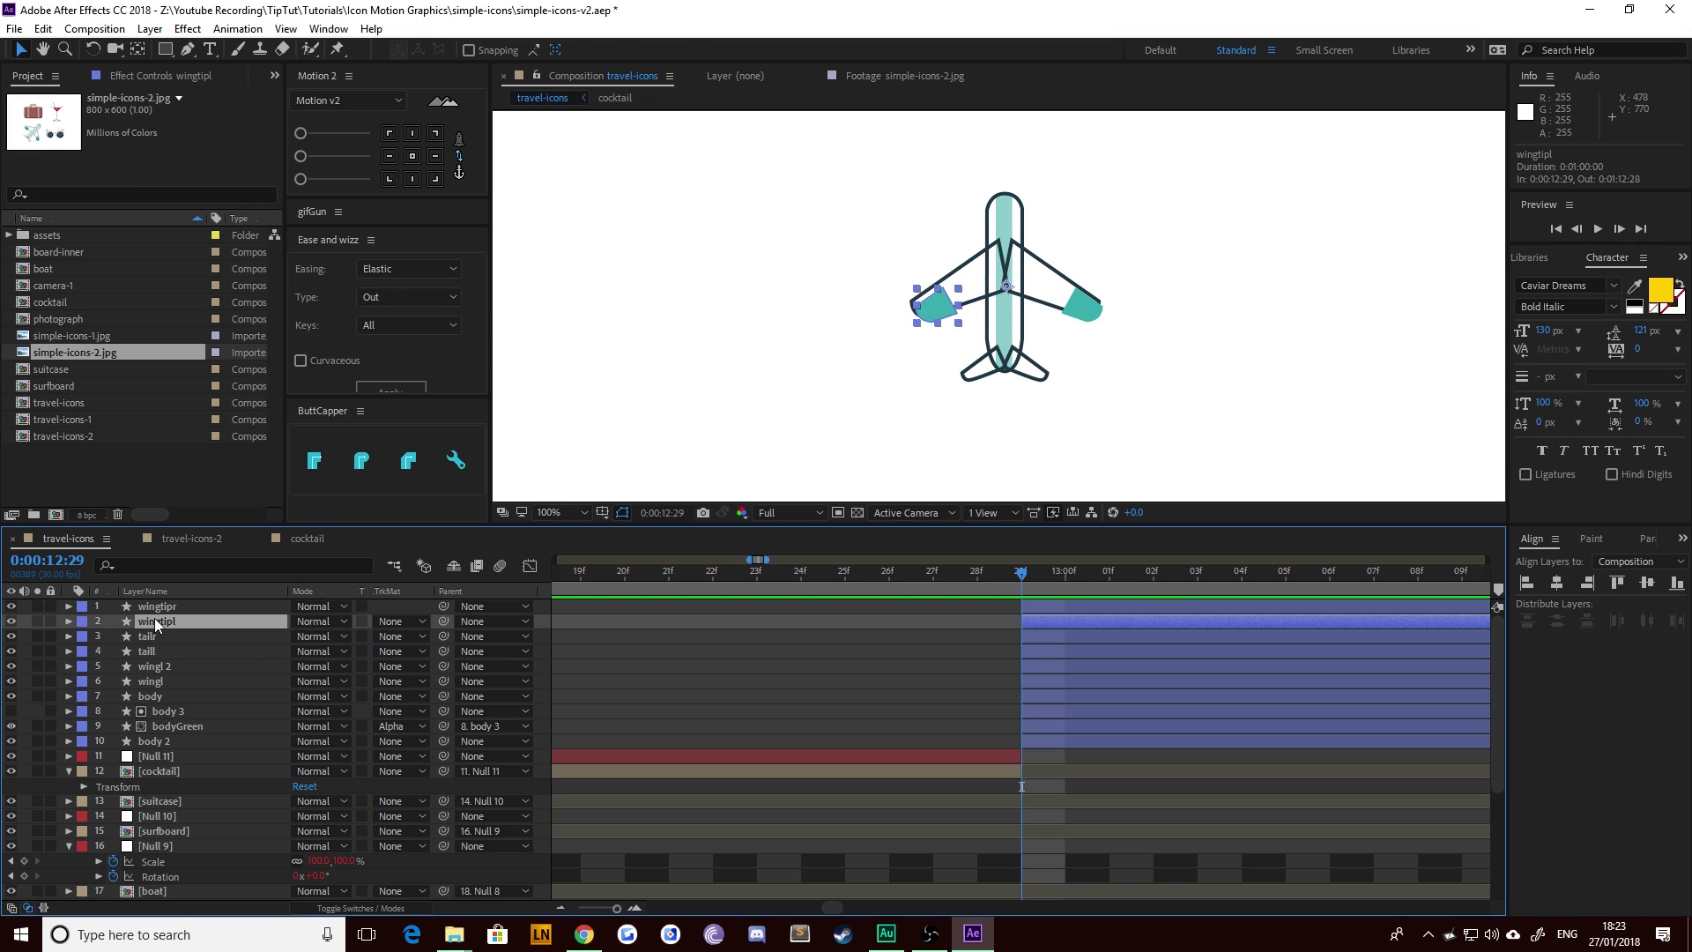
{"action": "left_click", "coordinate": [185, 606], "text": "ctrl"}
{"action": "left_click_drag", "start_coordinate": [167, 606], "coordinate": [180, 751]}
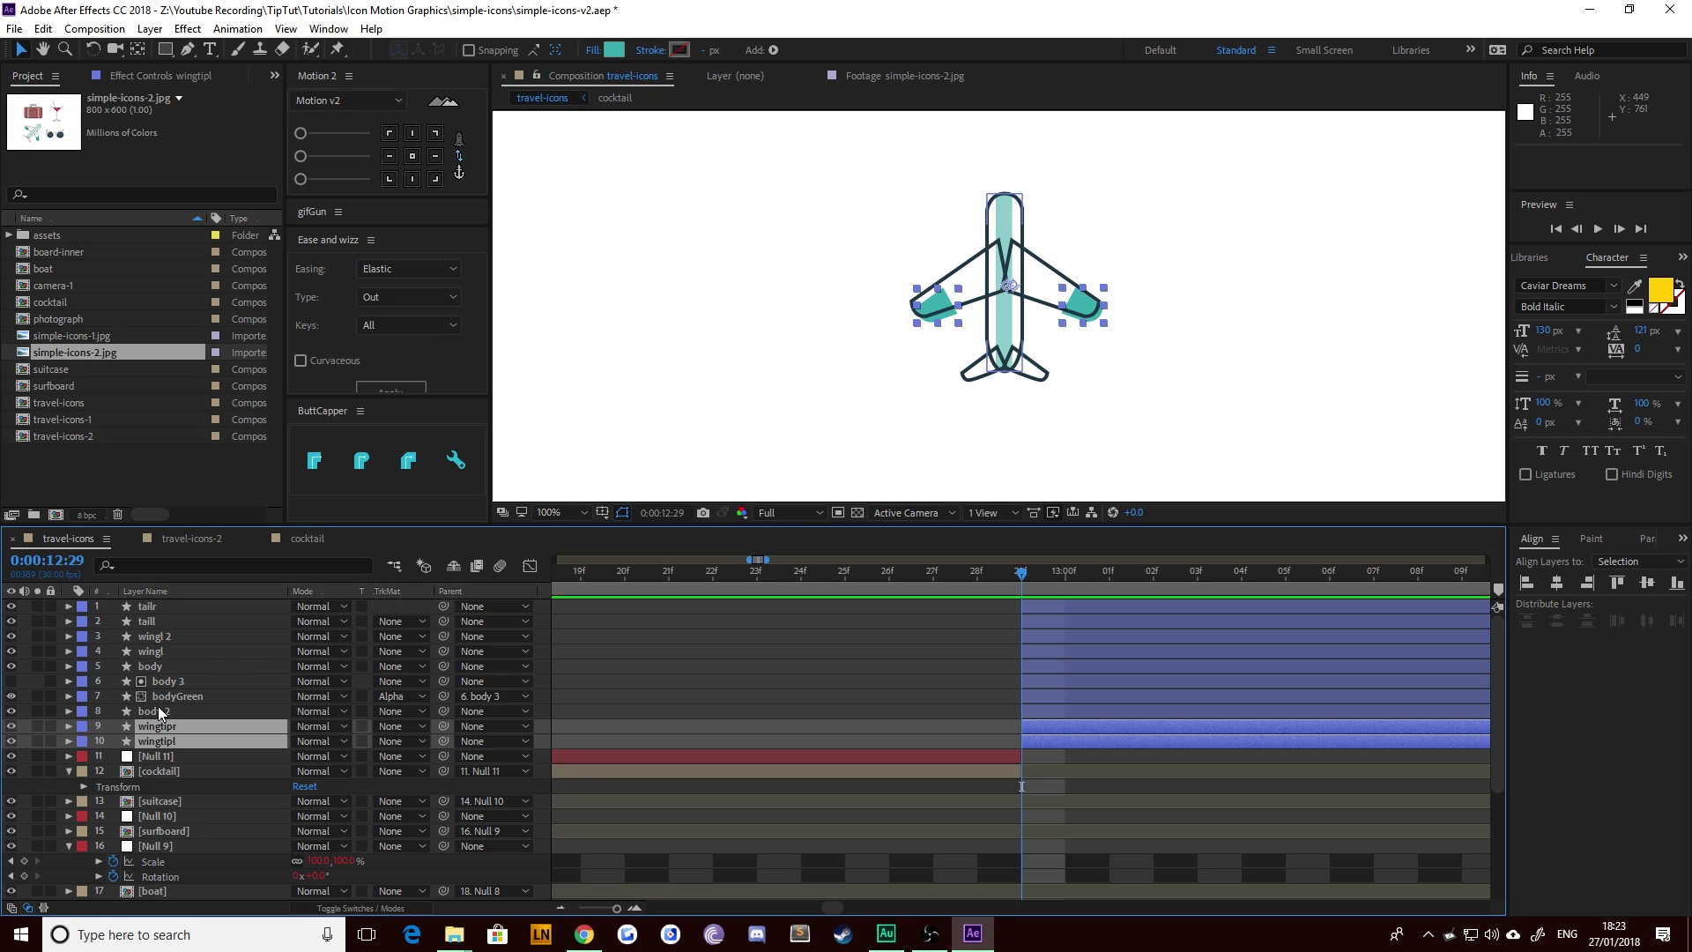
Step: Move the tailr and taill layers directly below body 2, above the wingtip layers
{"action": "left_click", "coordinate": [144, 621]}
{"action": "left_click", "coordinate": [157, 606], "text": "shift"}
{"action": "left_click_drag", "start_coordinate": [157, 606], "coordinate": [167, 717]}
Step: Move the wingl 2 and wingl layers directly below body 2, above the tail layers
{"action": "left_click", "coordinate": [154, 627]}
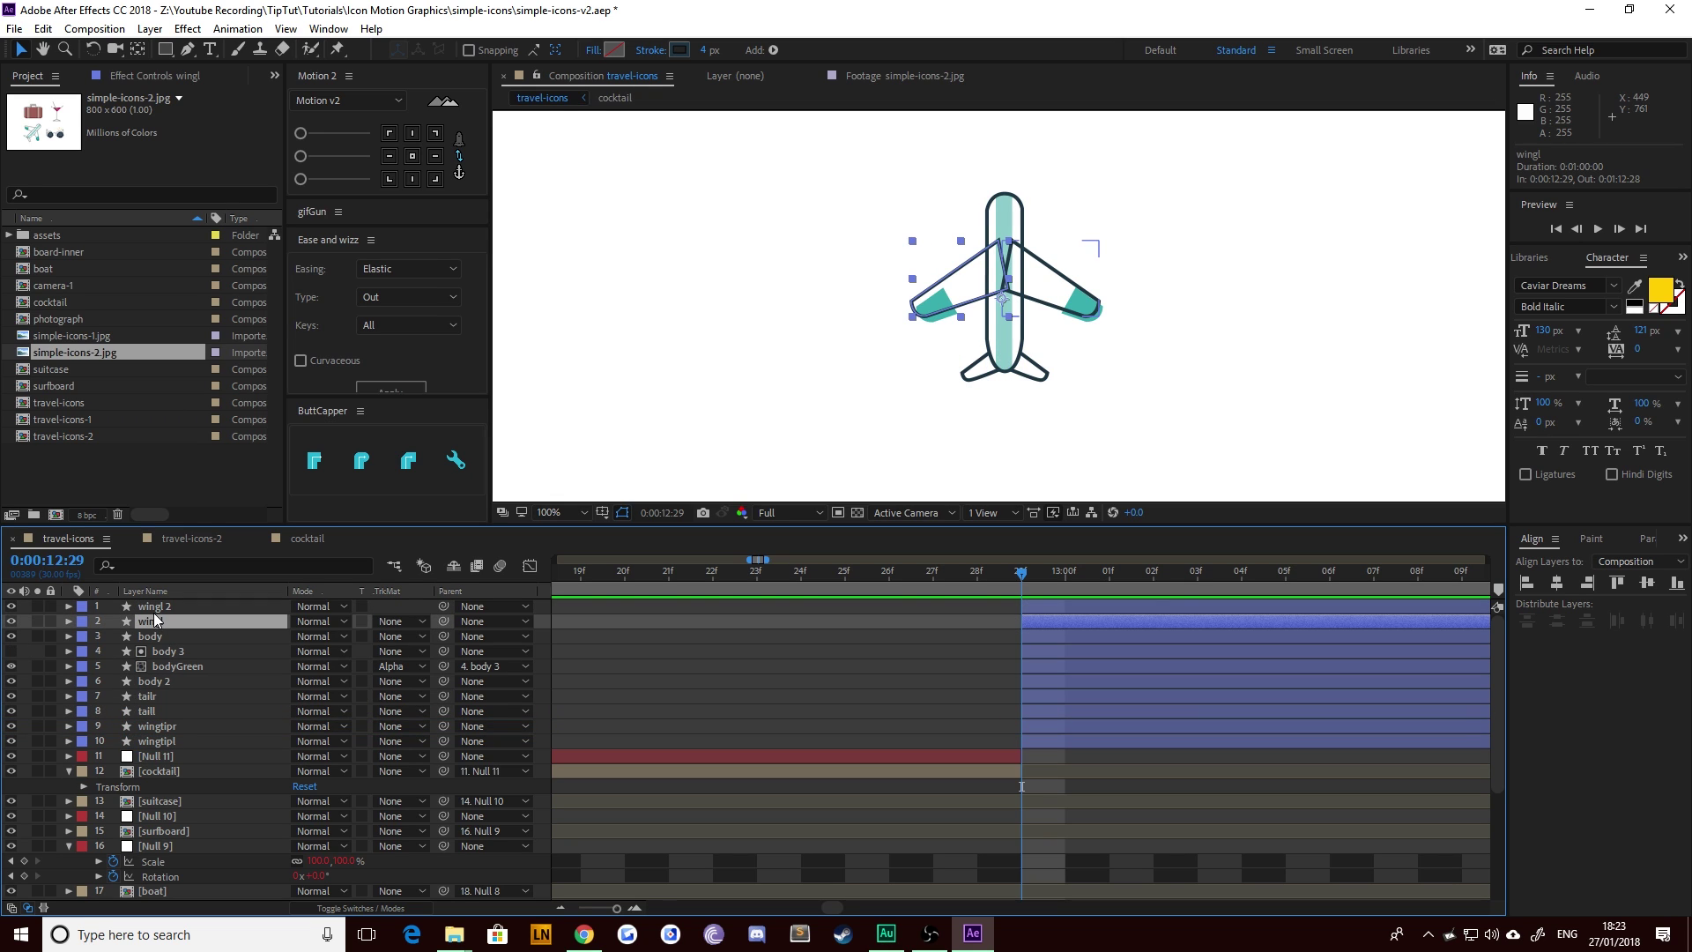
{"action": "left_click", "coordinate": [153, 612], "text": "shift"}
{"action": "left_click_drag", "start_coordinate": [147, 615], "coordinate": [162, 680]}
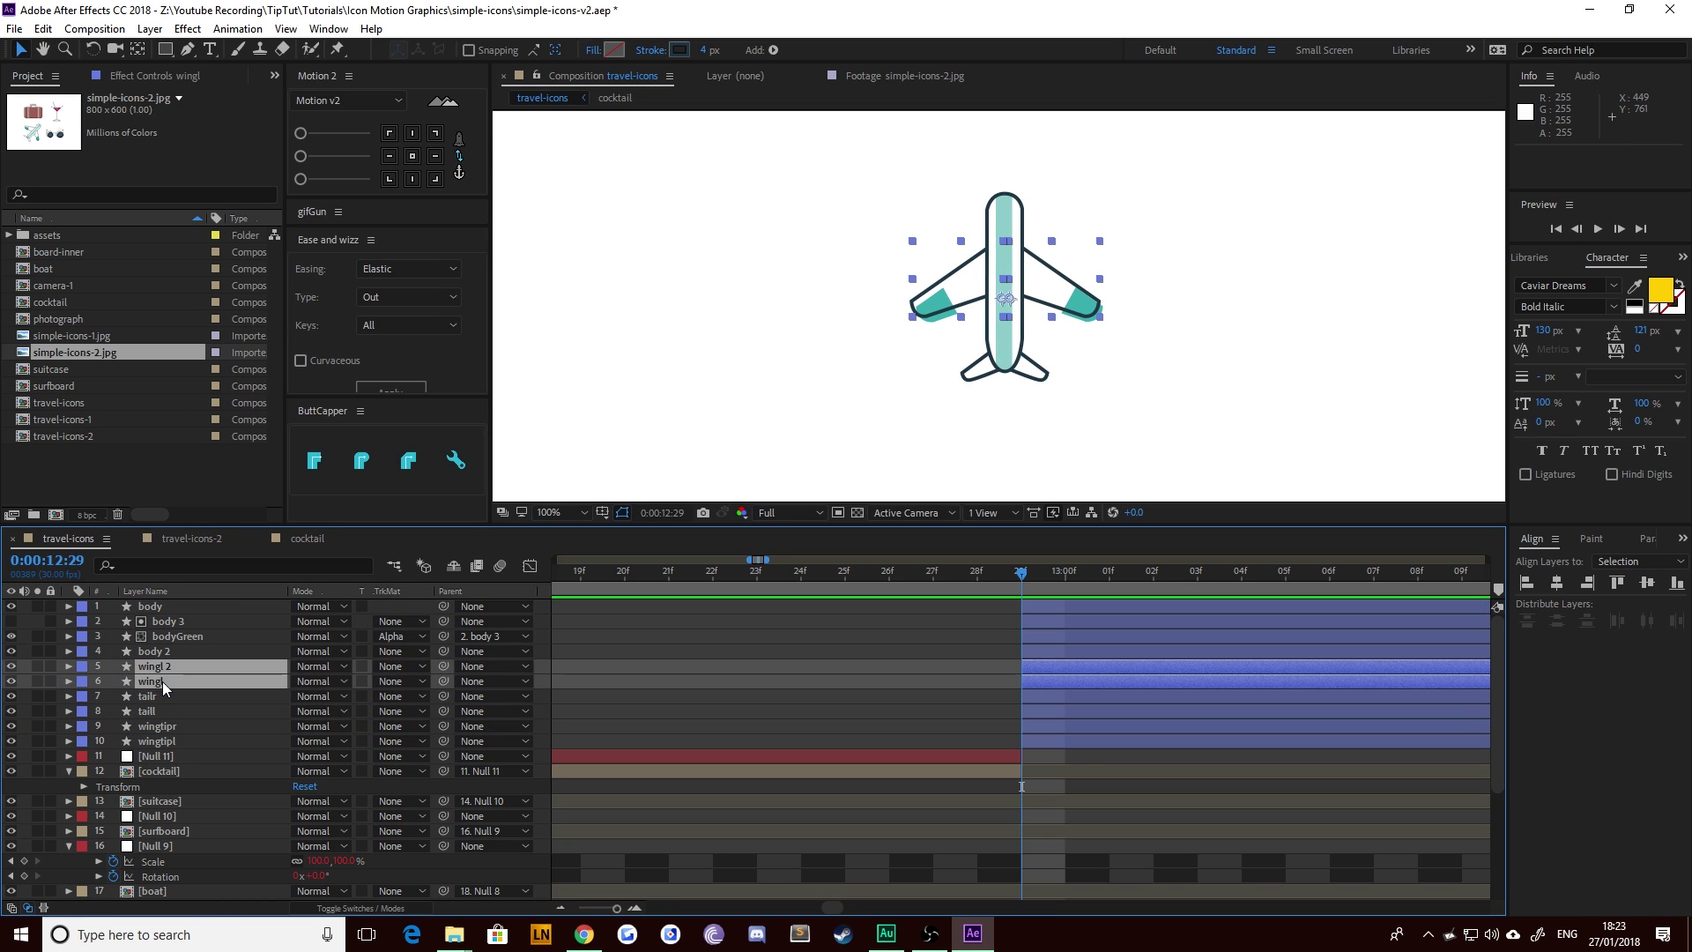
Step: Centre the anchor point of the body layer on the plane's fuselage
{"action": "left_click", "coordinate": [776, 386]}
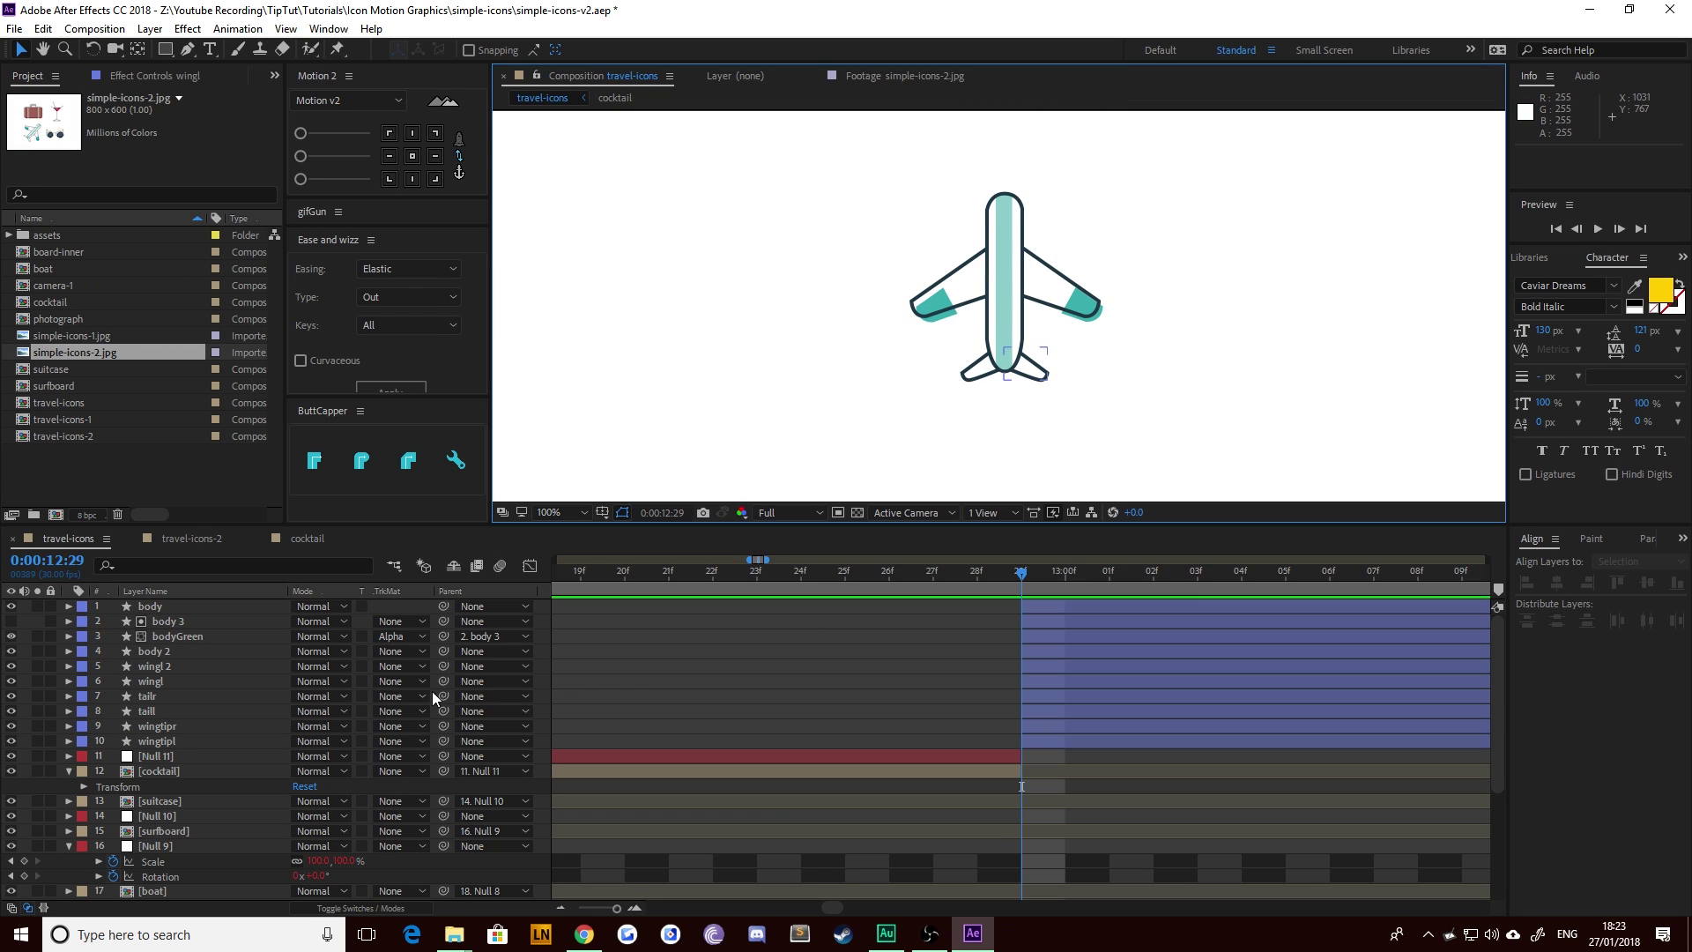
{"action": "left_click", "coordinate": [145, 606]}
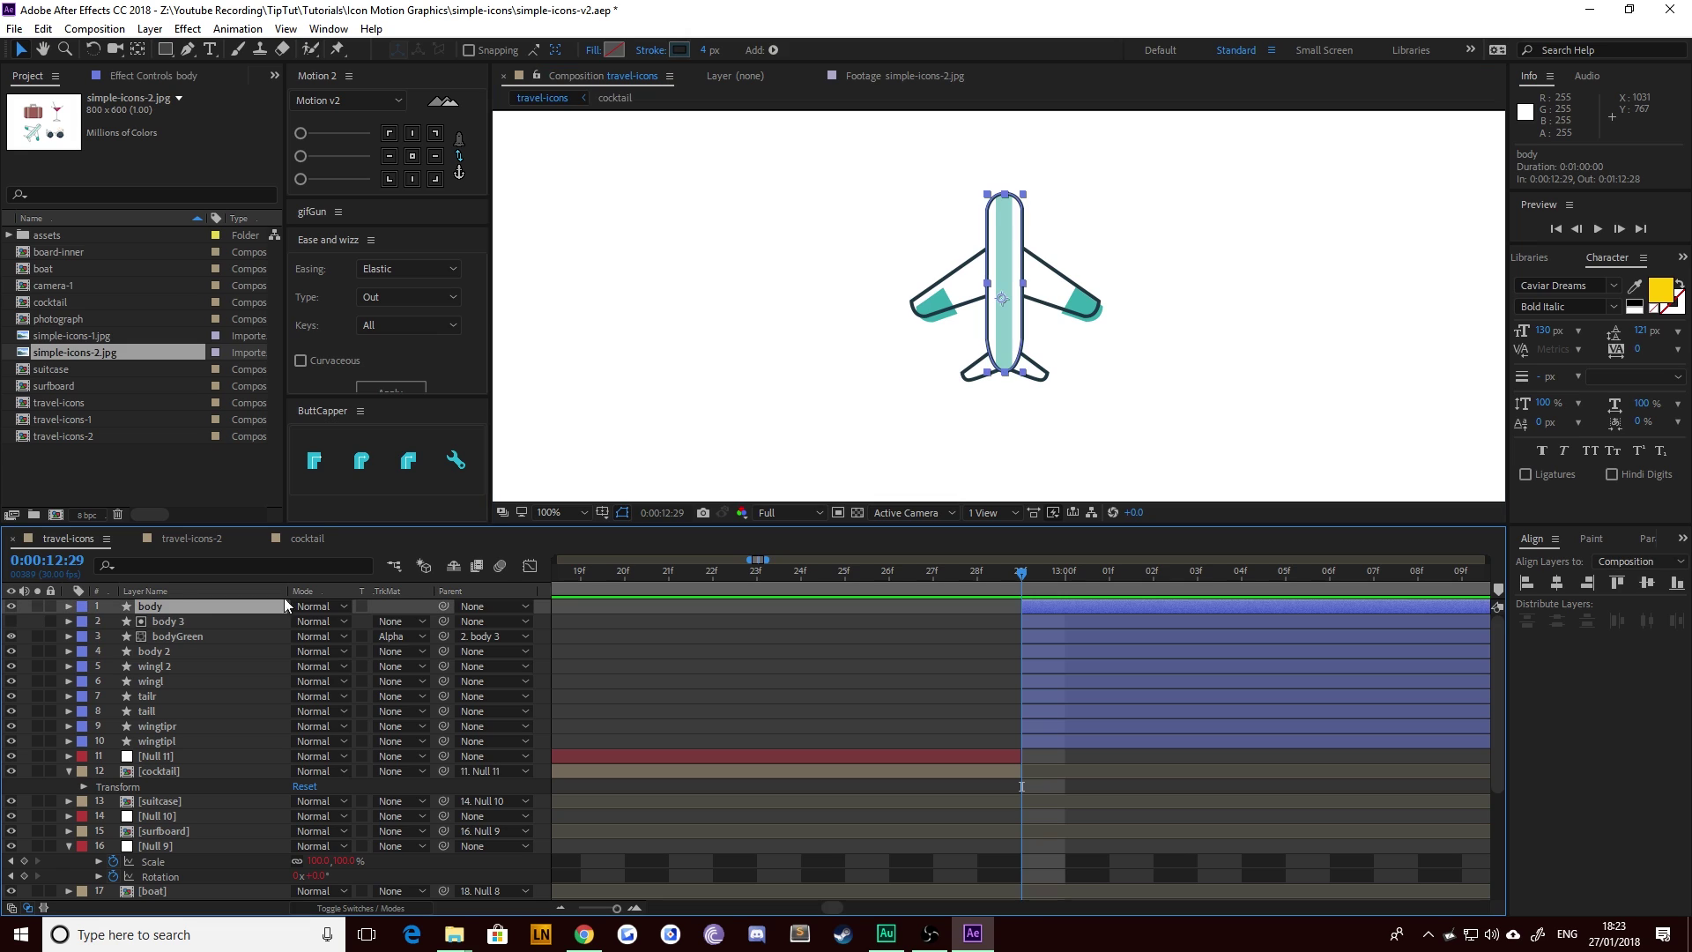
{"action": "left_click", "coordinate": [414, 158]}
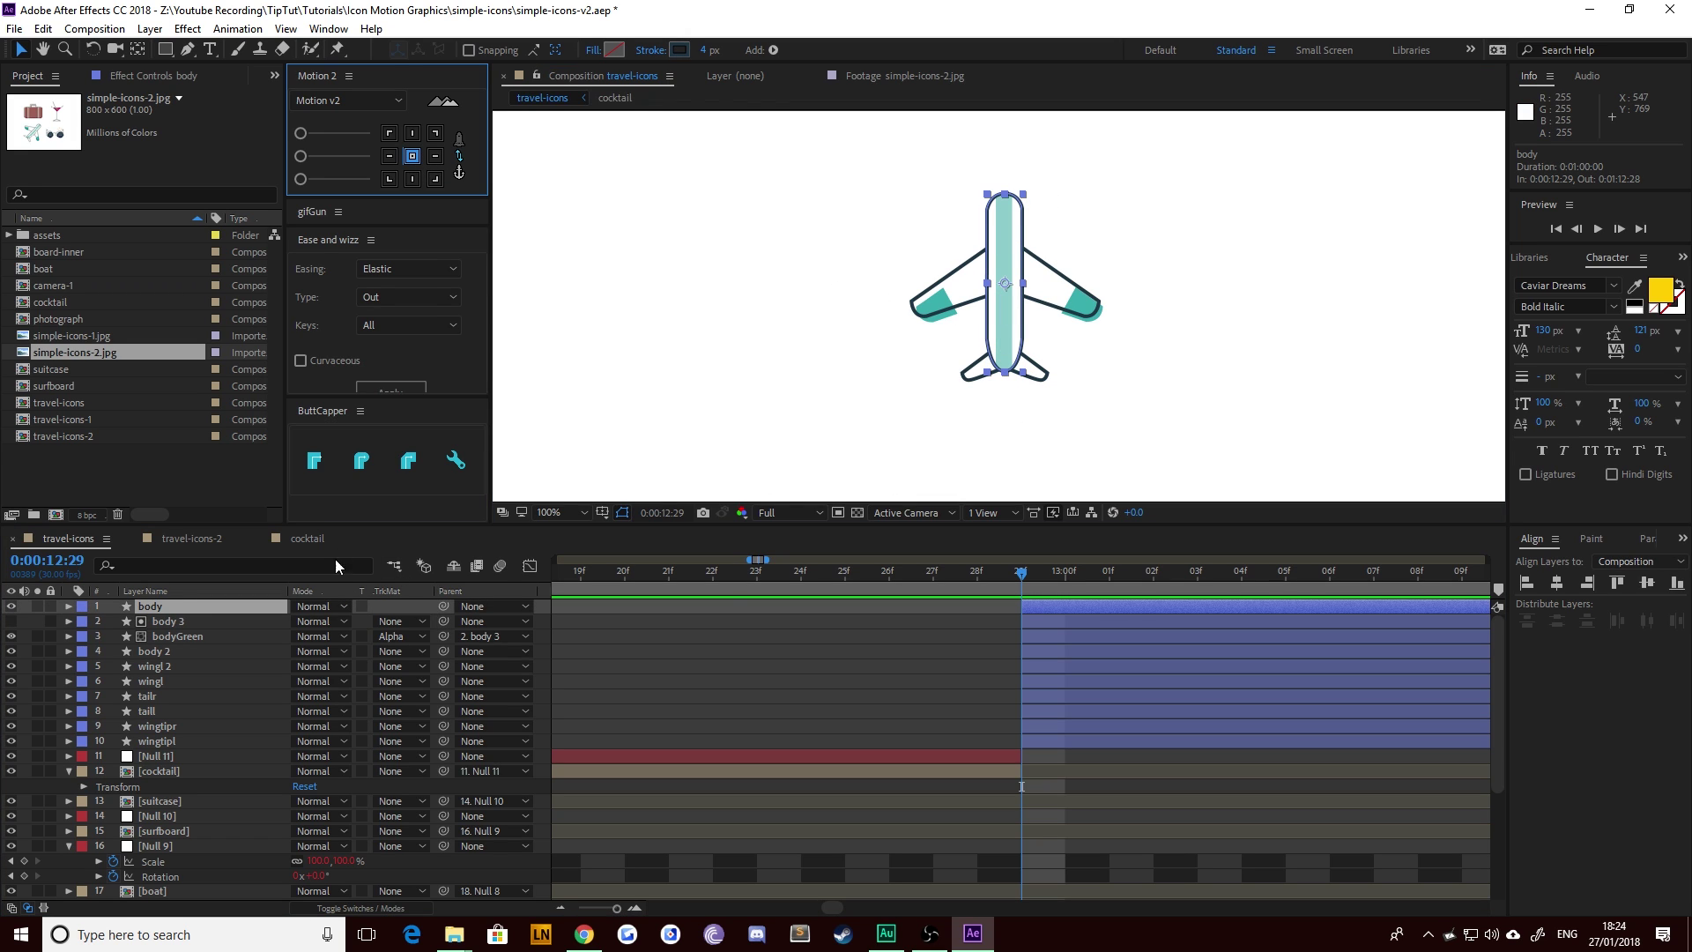
Step: Expand the body layer down to its shape path and set a Path keyframe at 0:00:12:29
{"action": "left_click", "coordinate": [69, 606]}
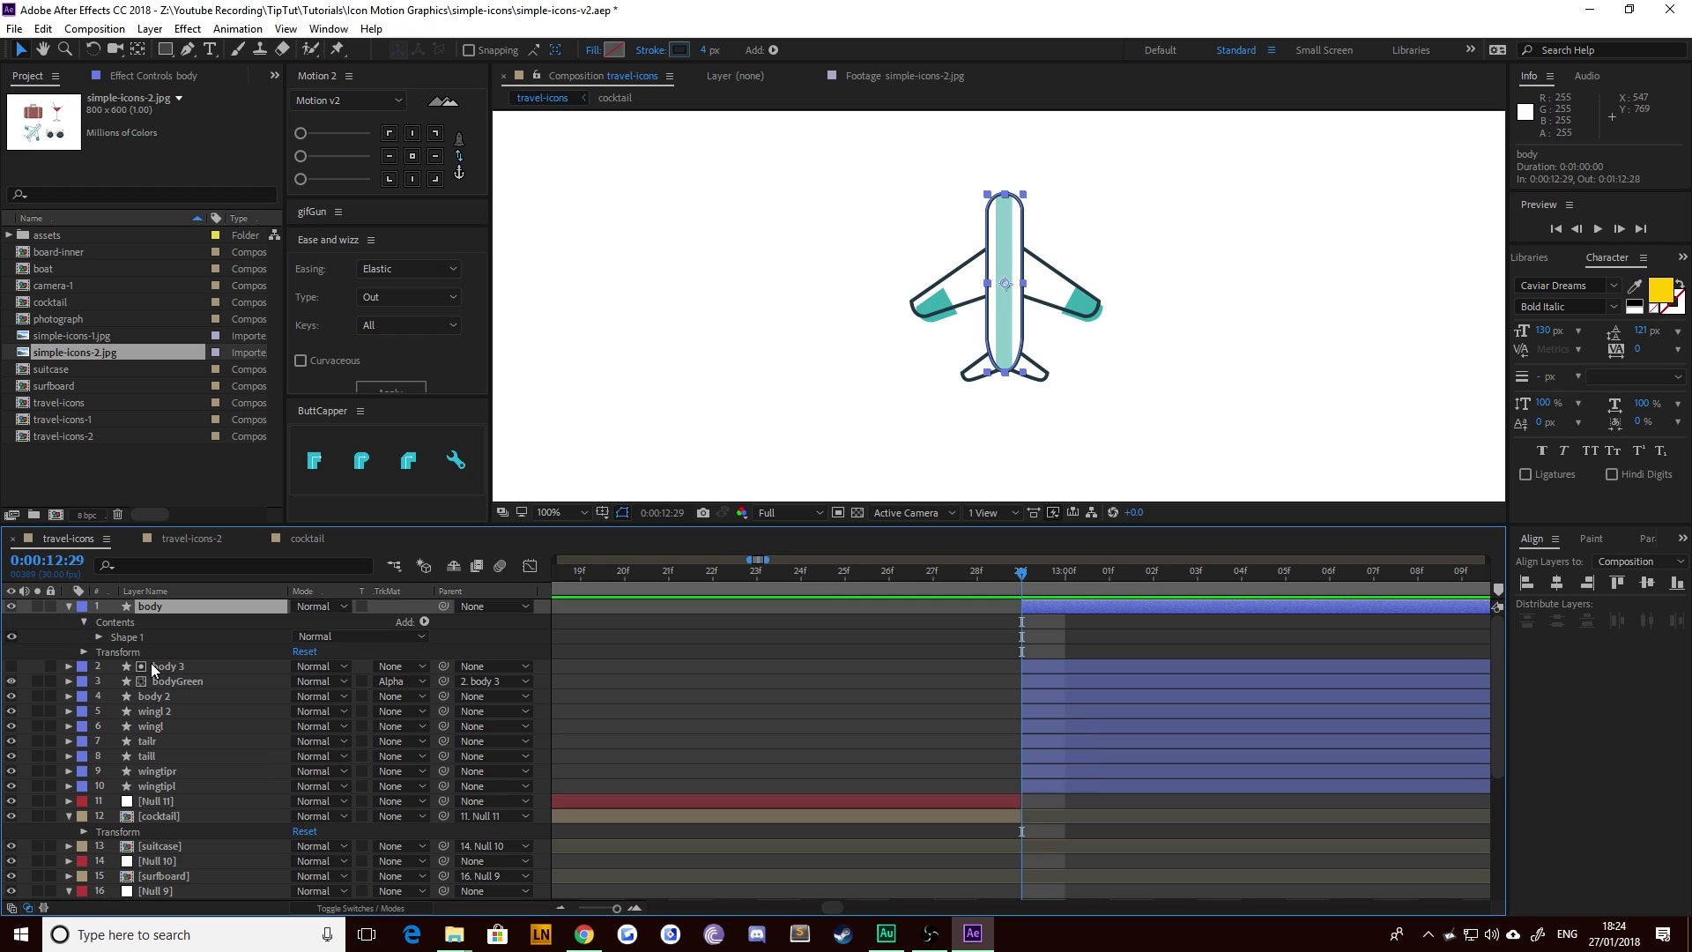
{"action": "left_click", "coordinate": [98, 635]}
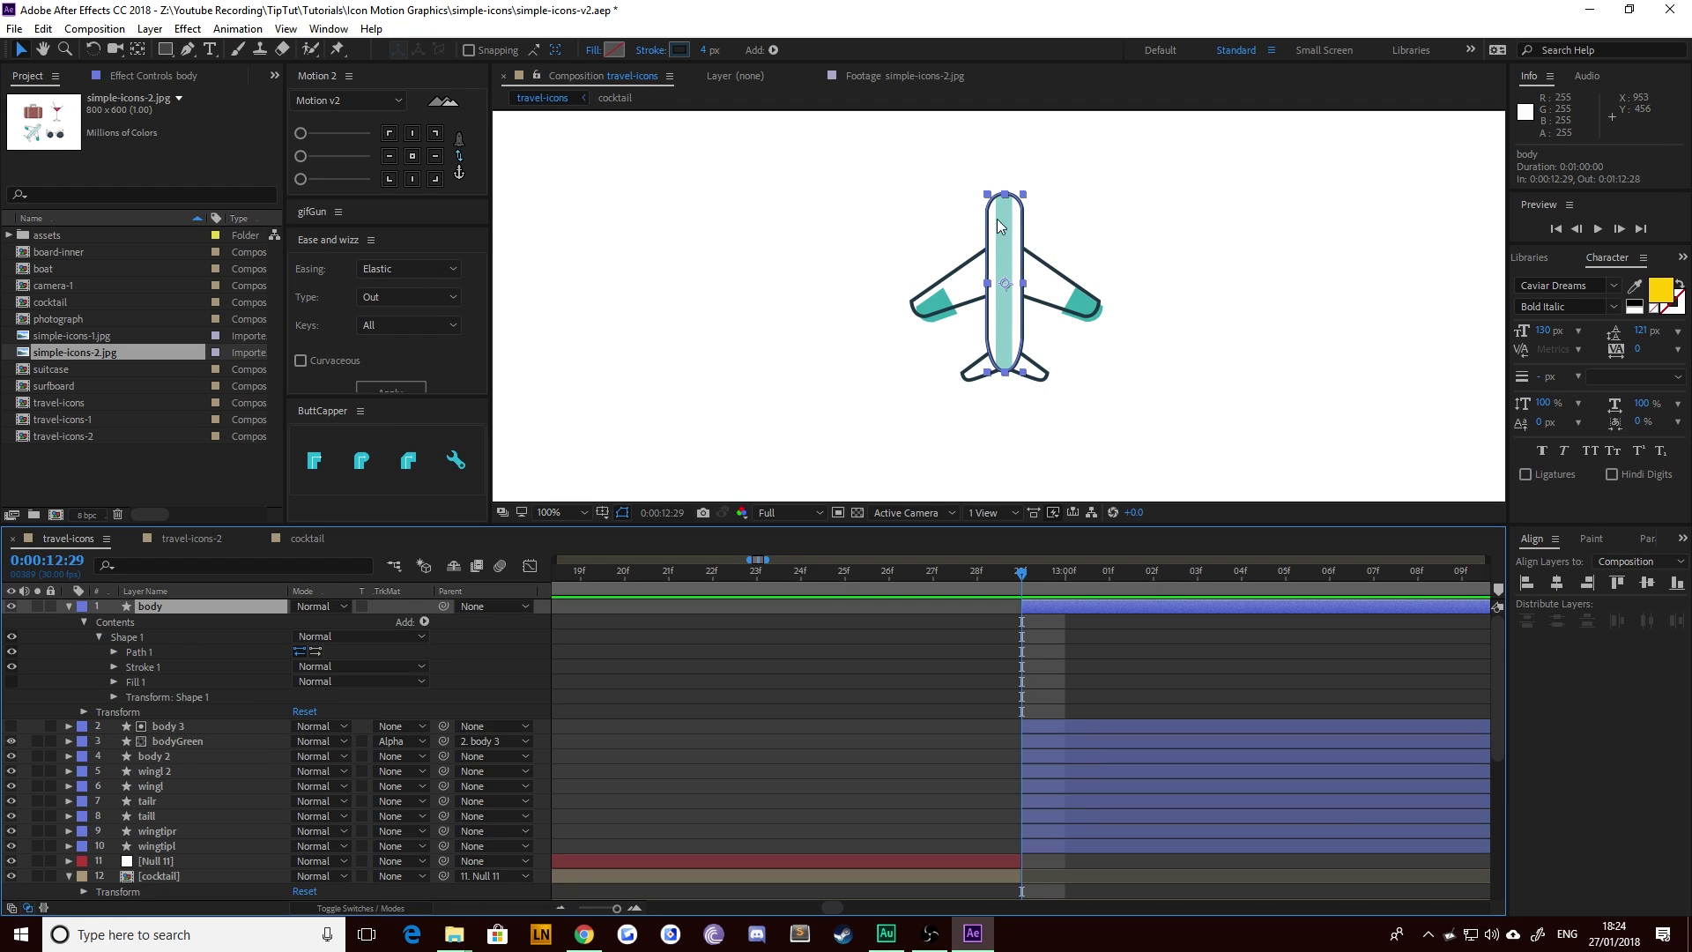
{"action": "left_click", "coordinate": [113, 652]}
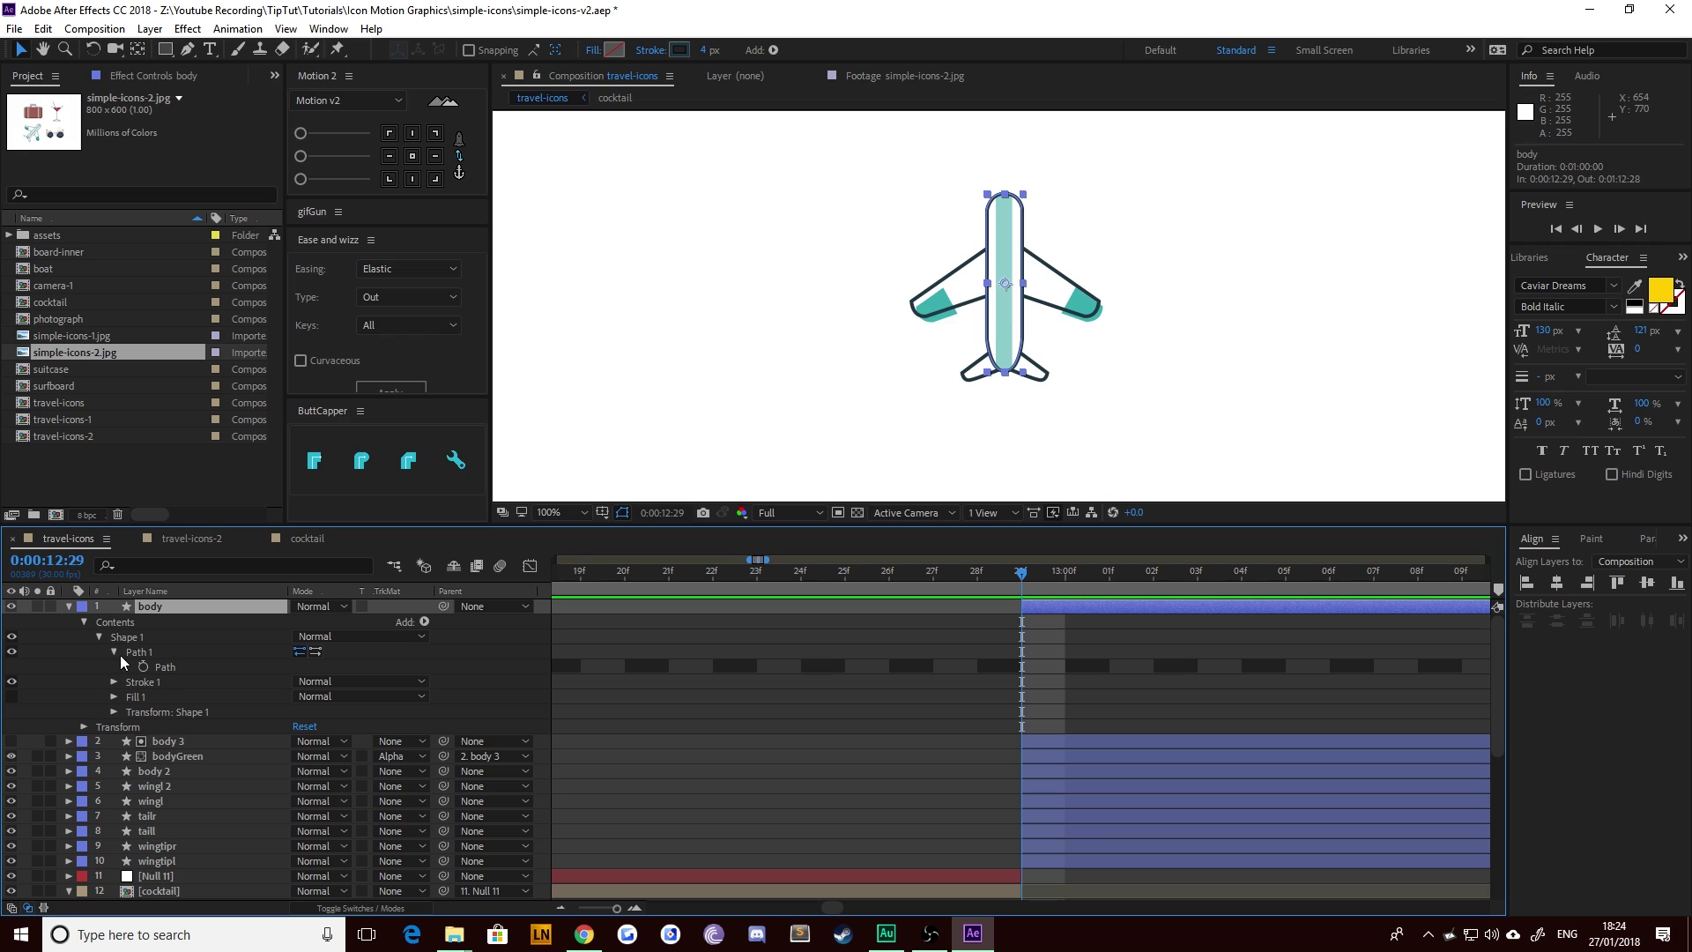
{"action": "left_click", "coordinate": [142, 668]}
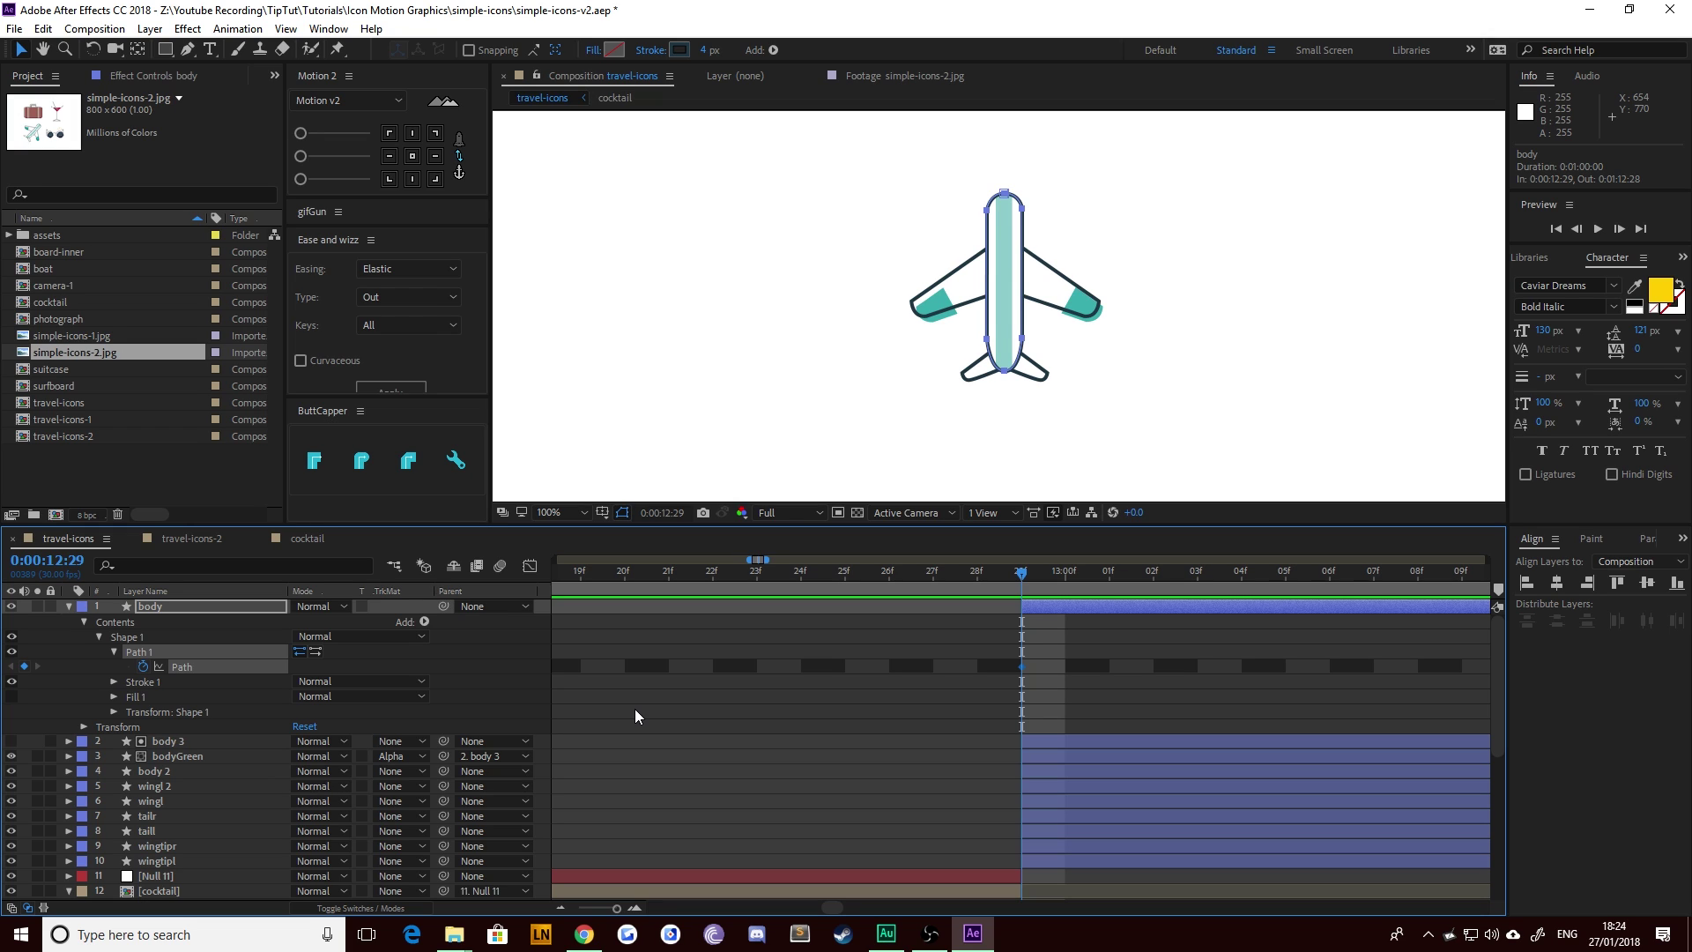
Step: Add a second Path keyframe with the same body shape at 0:00:13:14
{"action": "key", "text": "shift+Page_Down"}
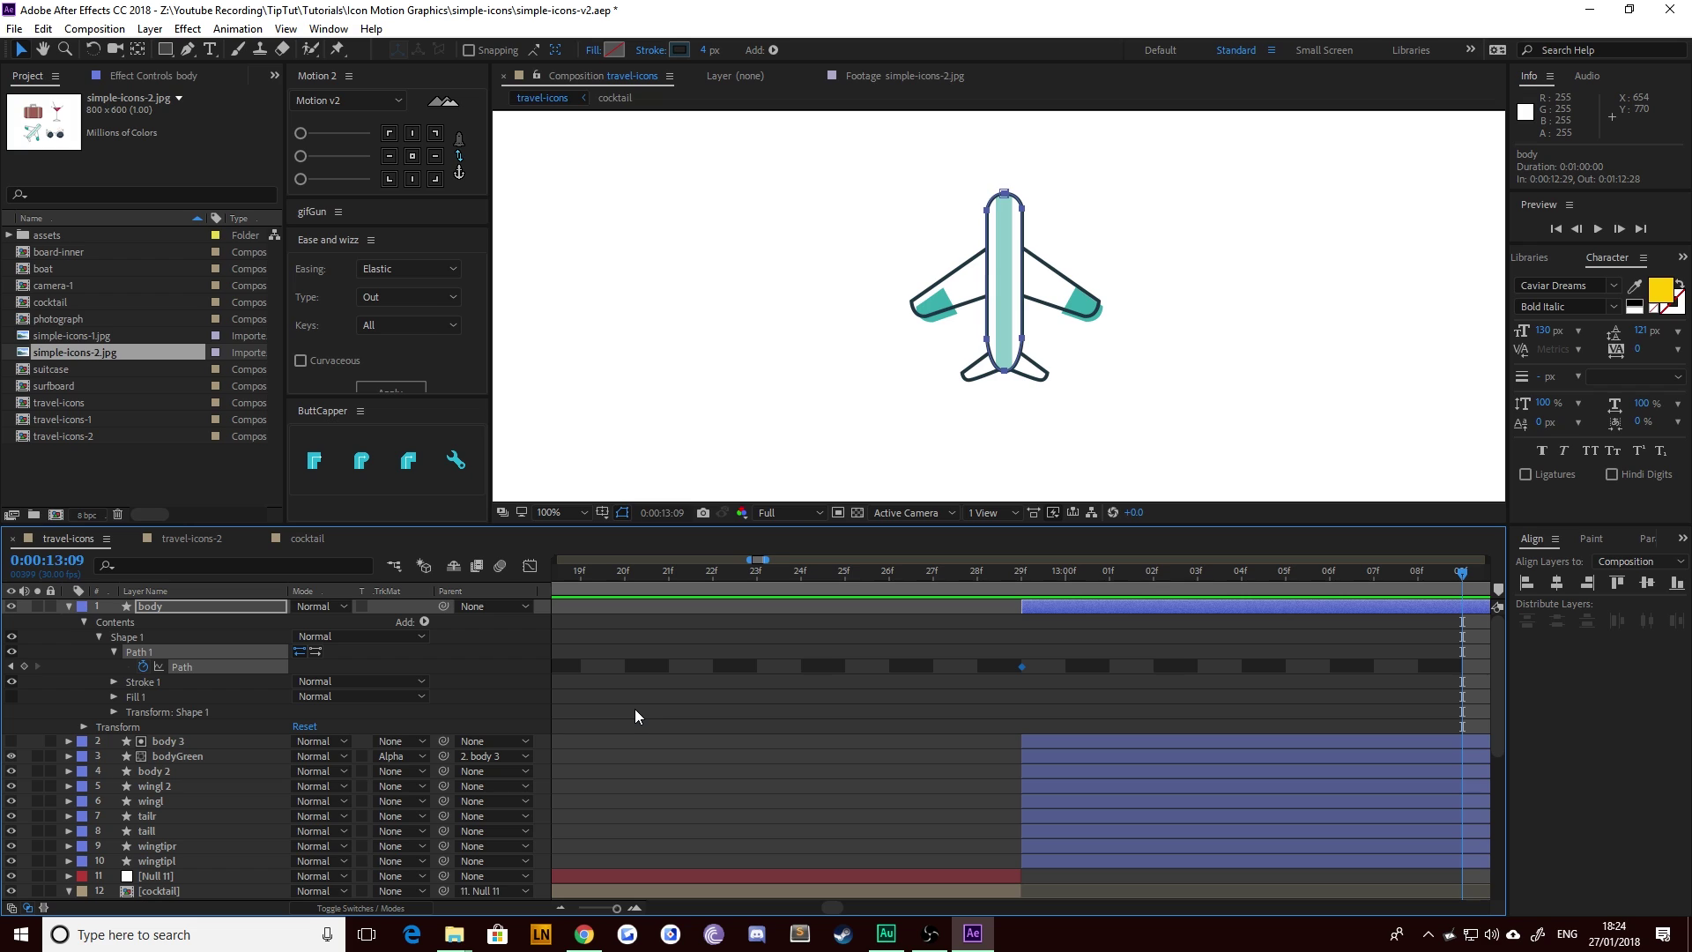
{"action": "key", "text": "Page_Down"}
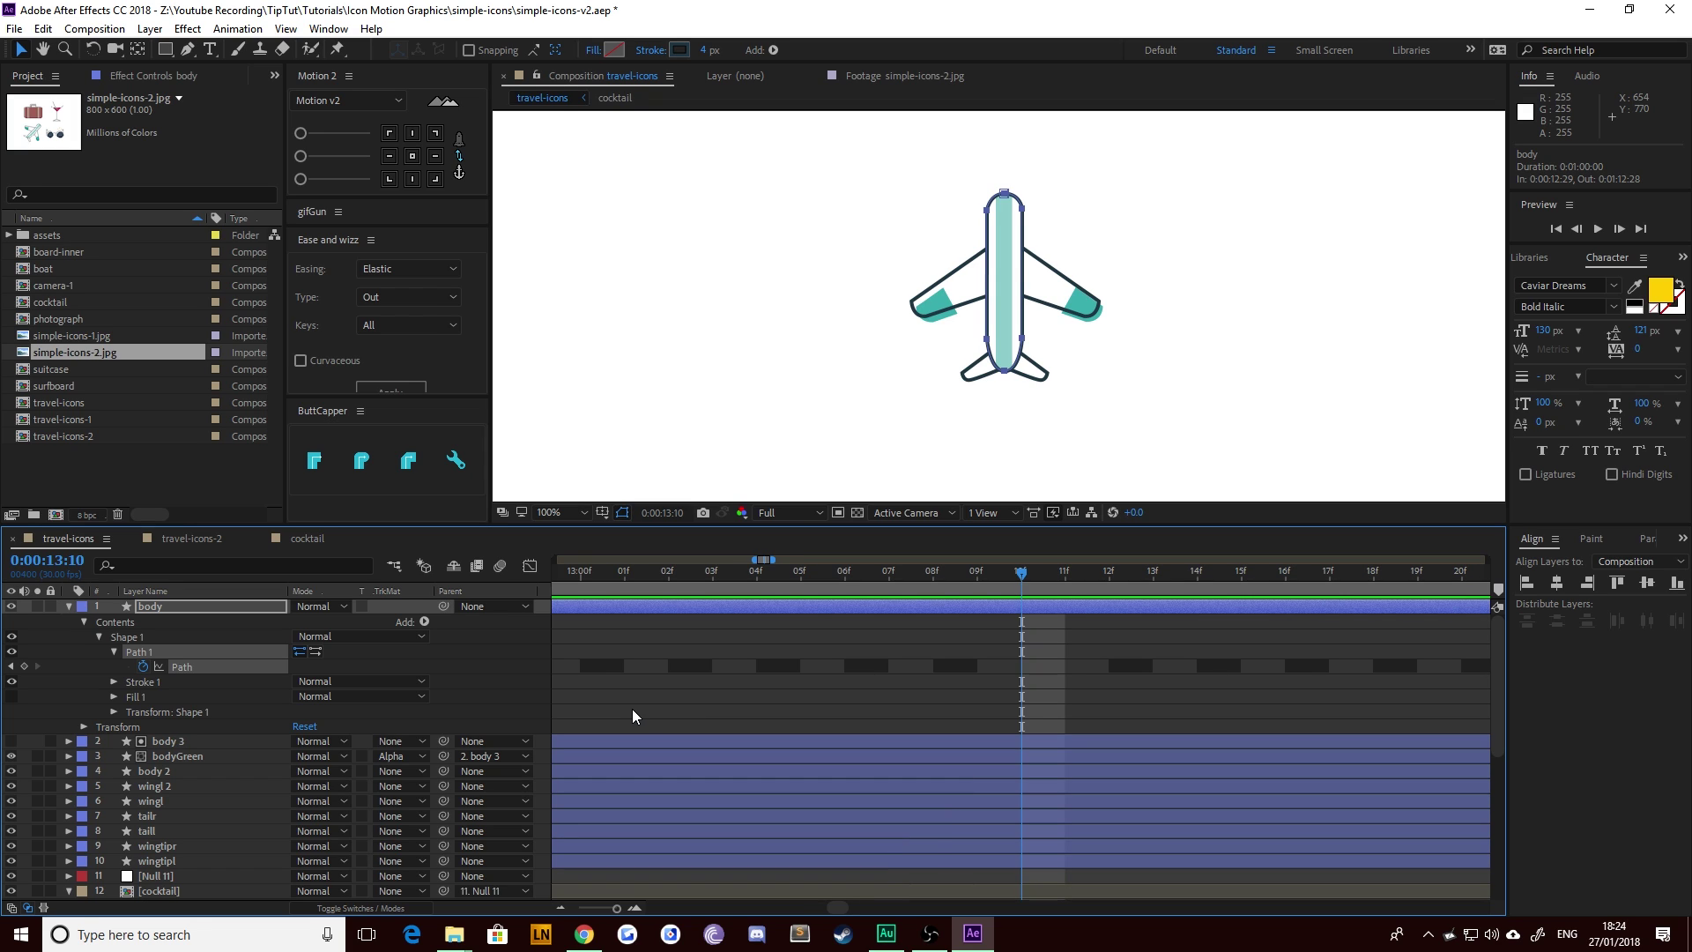
{"action": "key", "text": "Page_Down"}
{"action": "key", "text": "Page_Down"}
{"action": "key", "text": "Page_Down"}
{"action": "key", "text": "Page_Down"}
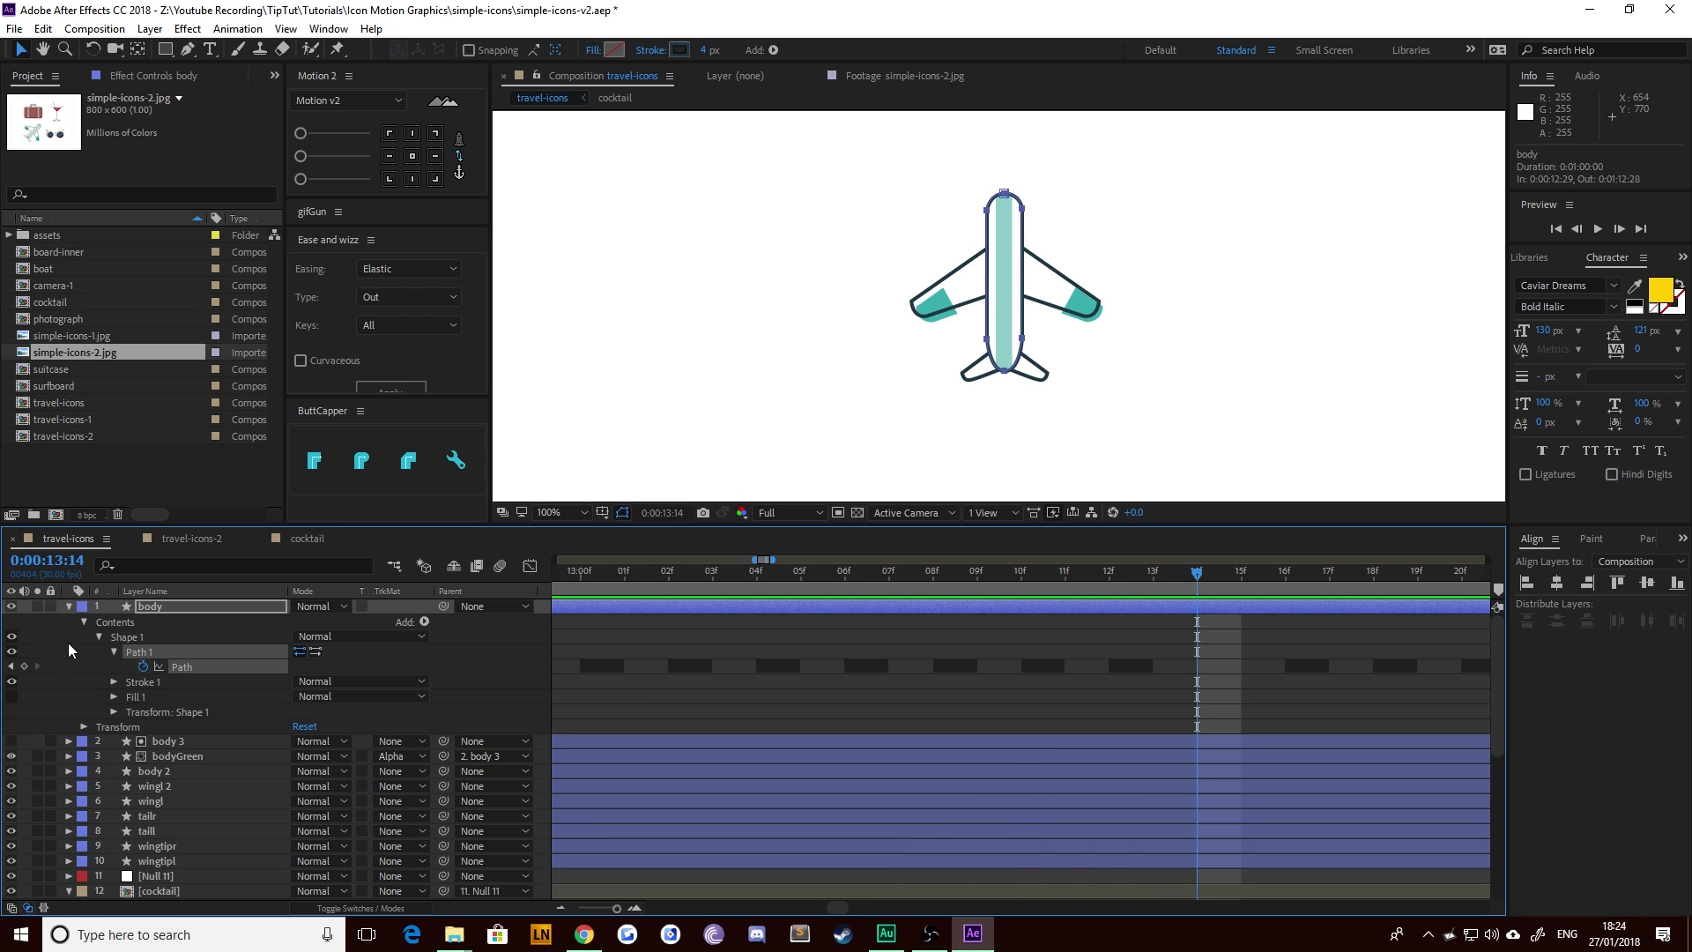
{"action": "left_click", "coordinate": [24, 666]}
Step: Add a third Path keyframe for the body at 0:00:13:24
{"action": "key", "text": "shift+Page_Down"}
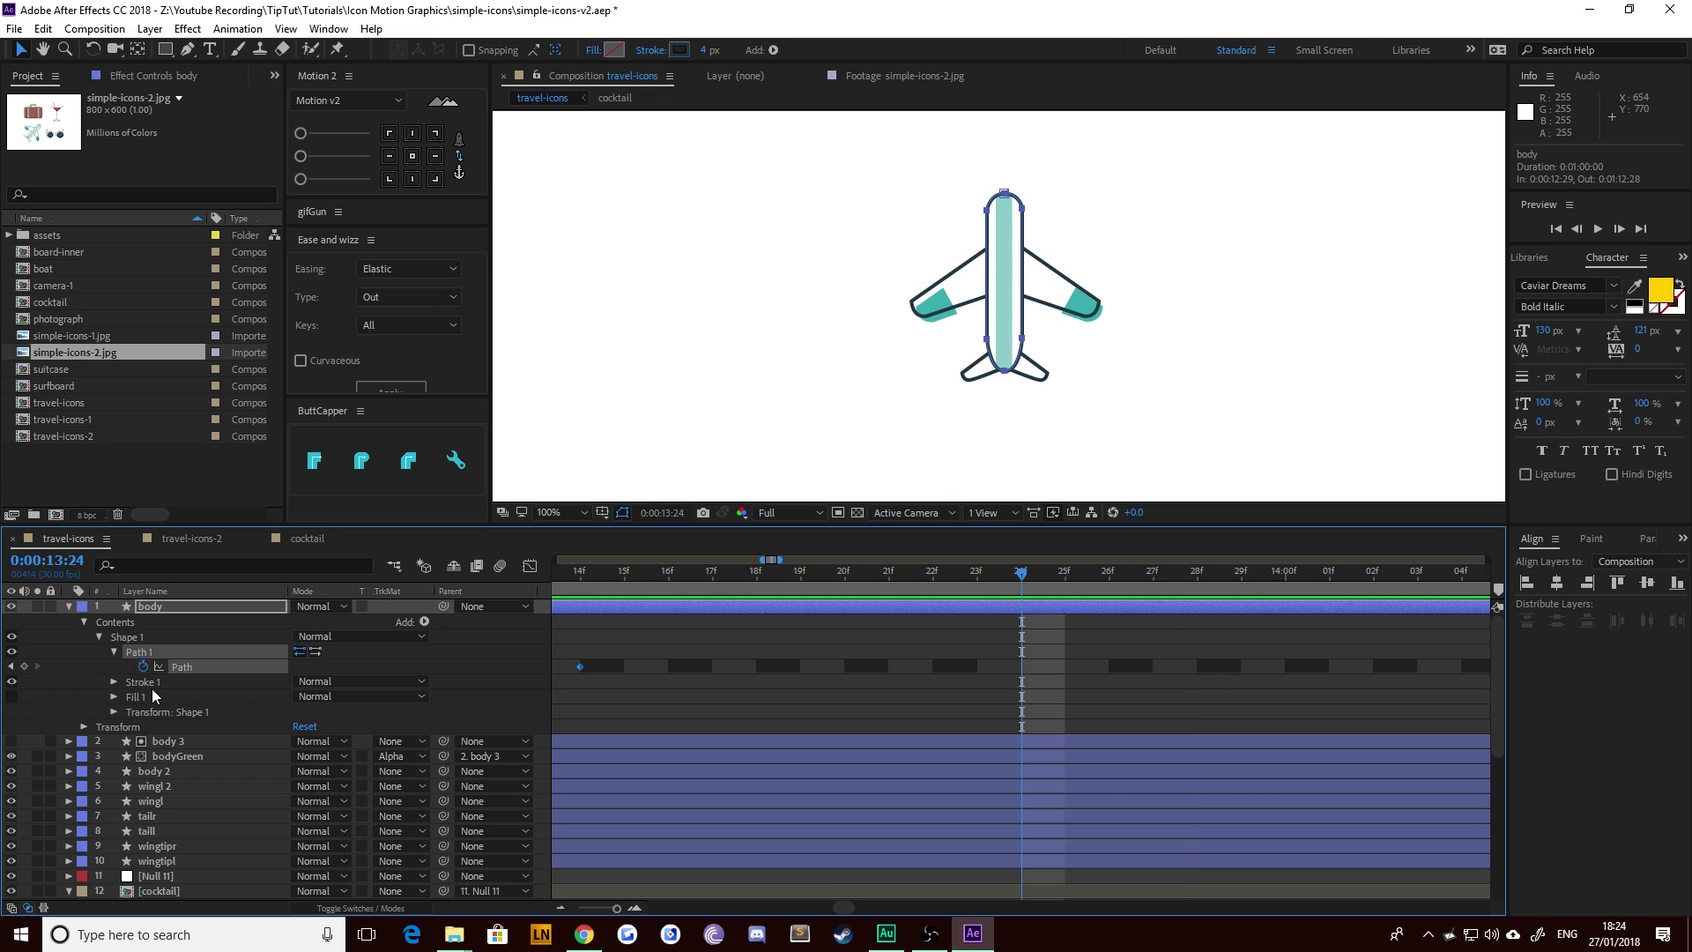
{"action": "left_click_drag", "start_coordinate": [616, 909], "coordinate": [610, 908]}
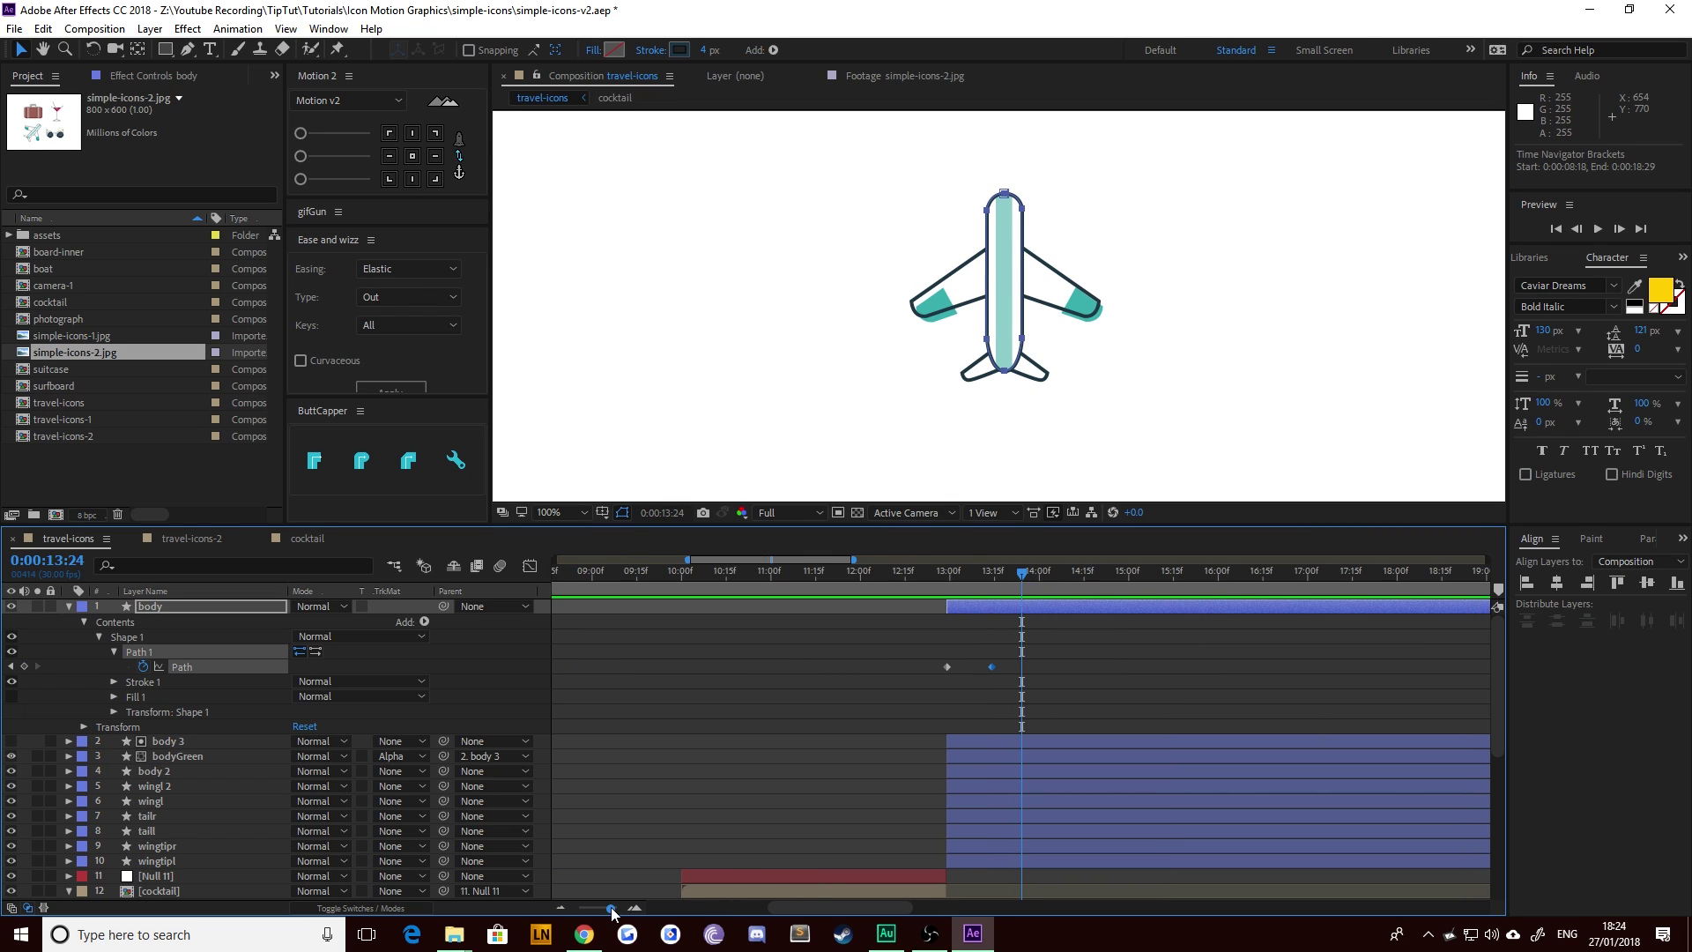
{"action": "left_click", "coordinate": [23, 666]}
Step: At the 0:00:12:29 keyframe, move the body path's rounded nose vertices down to just above the tail
{"action": "left_click", "coordinate": [948, 574]}
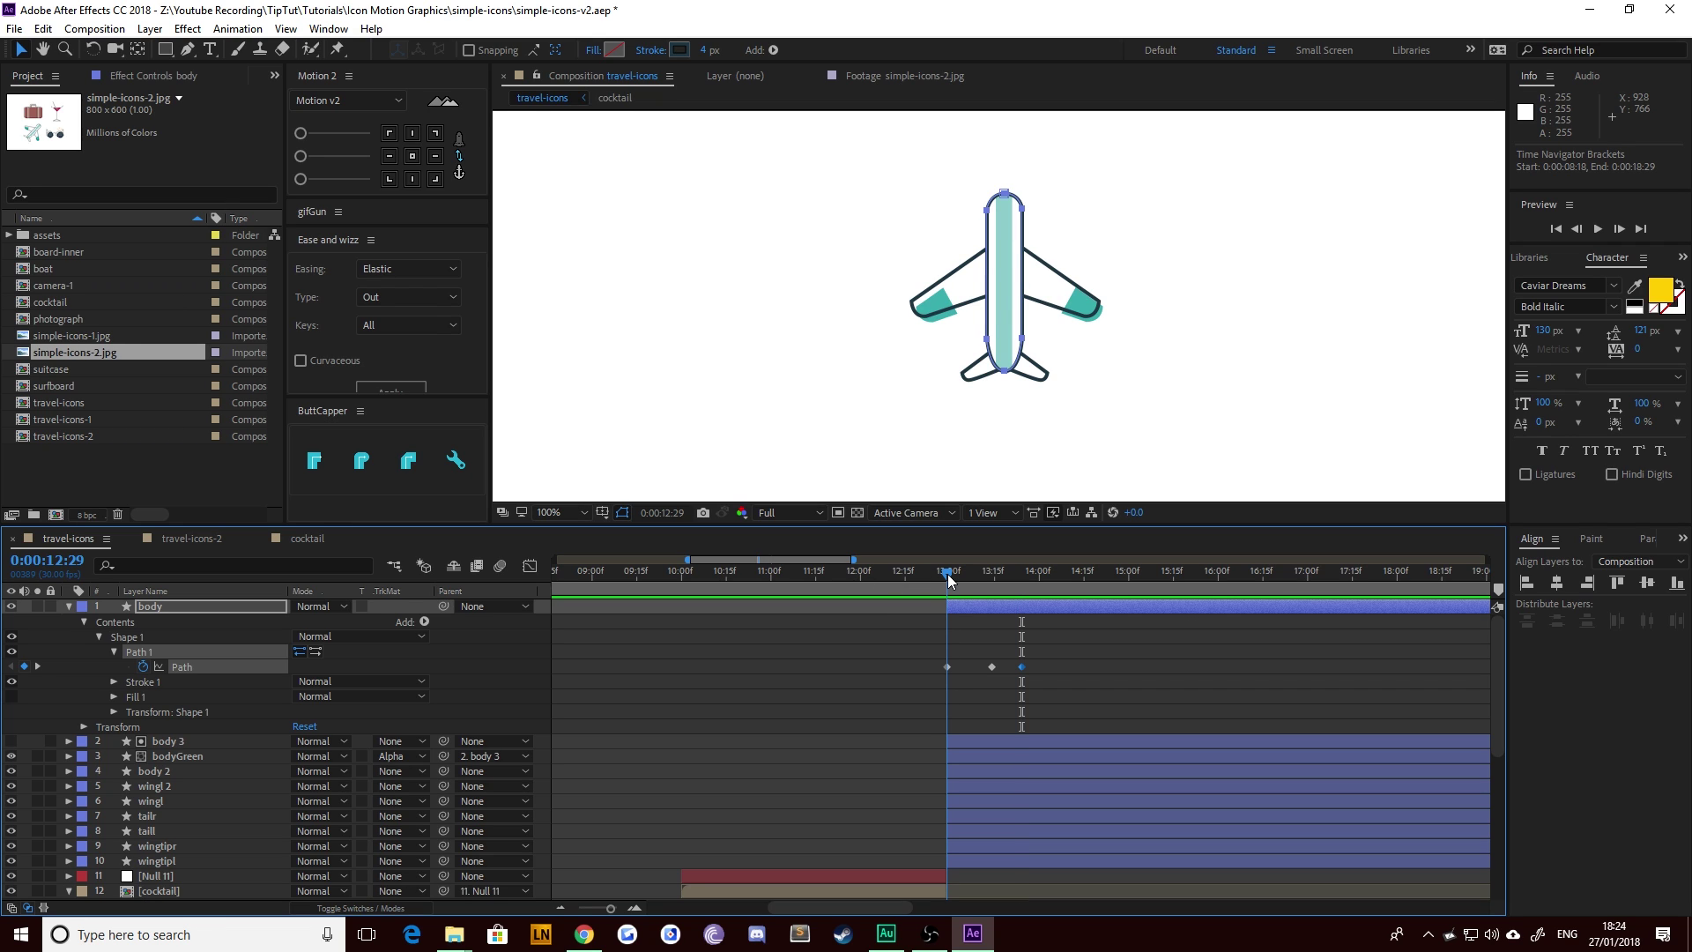
{"action": "mouse_move", "coordinate": [949, 573]}
{"action": "left_mouse_down"}
{"action": "mouse_move", "coordinate": [1020, 589]}
{"action": "mouse_move", "coordinate": [951, 600]}
{"action": "left_mouse_up"}
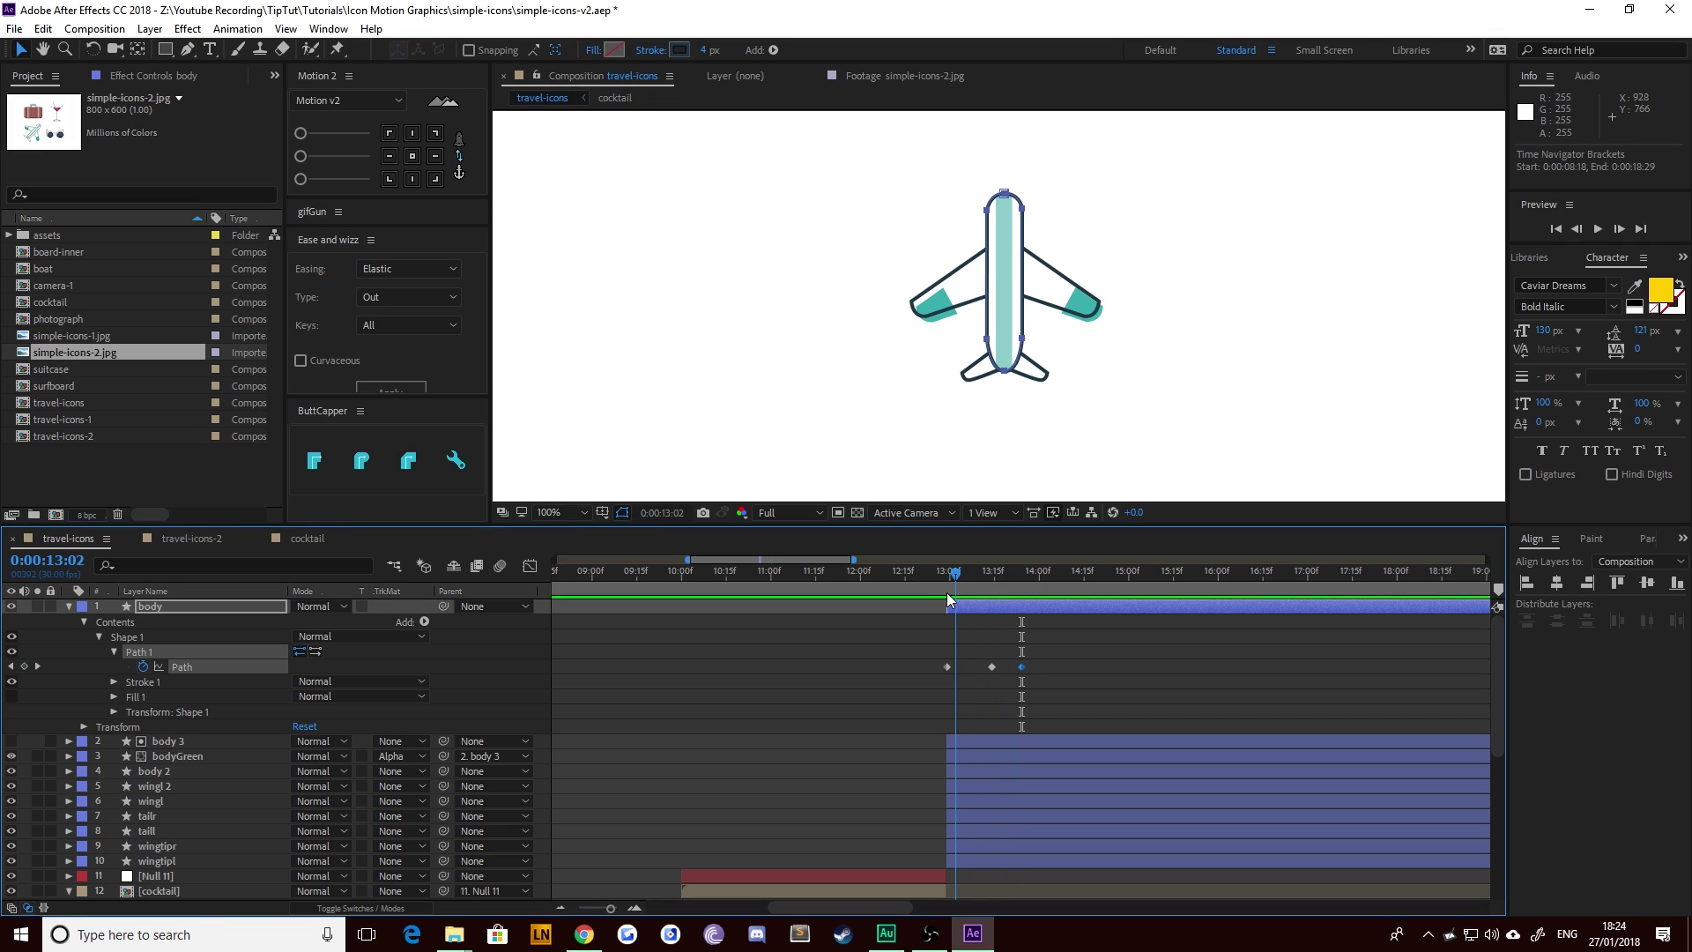
{"action": "left_click", "coordinate": [11, 666]}
{"action": "scroll", "coordinate": [1008, 285], "scroll_direction": "up", "scroll_amount": 4}
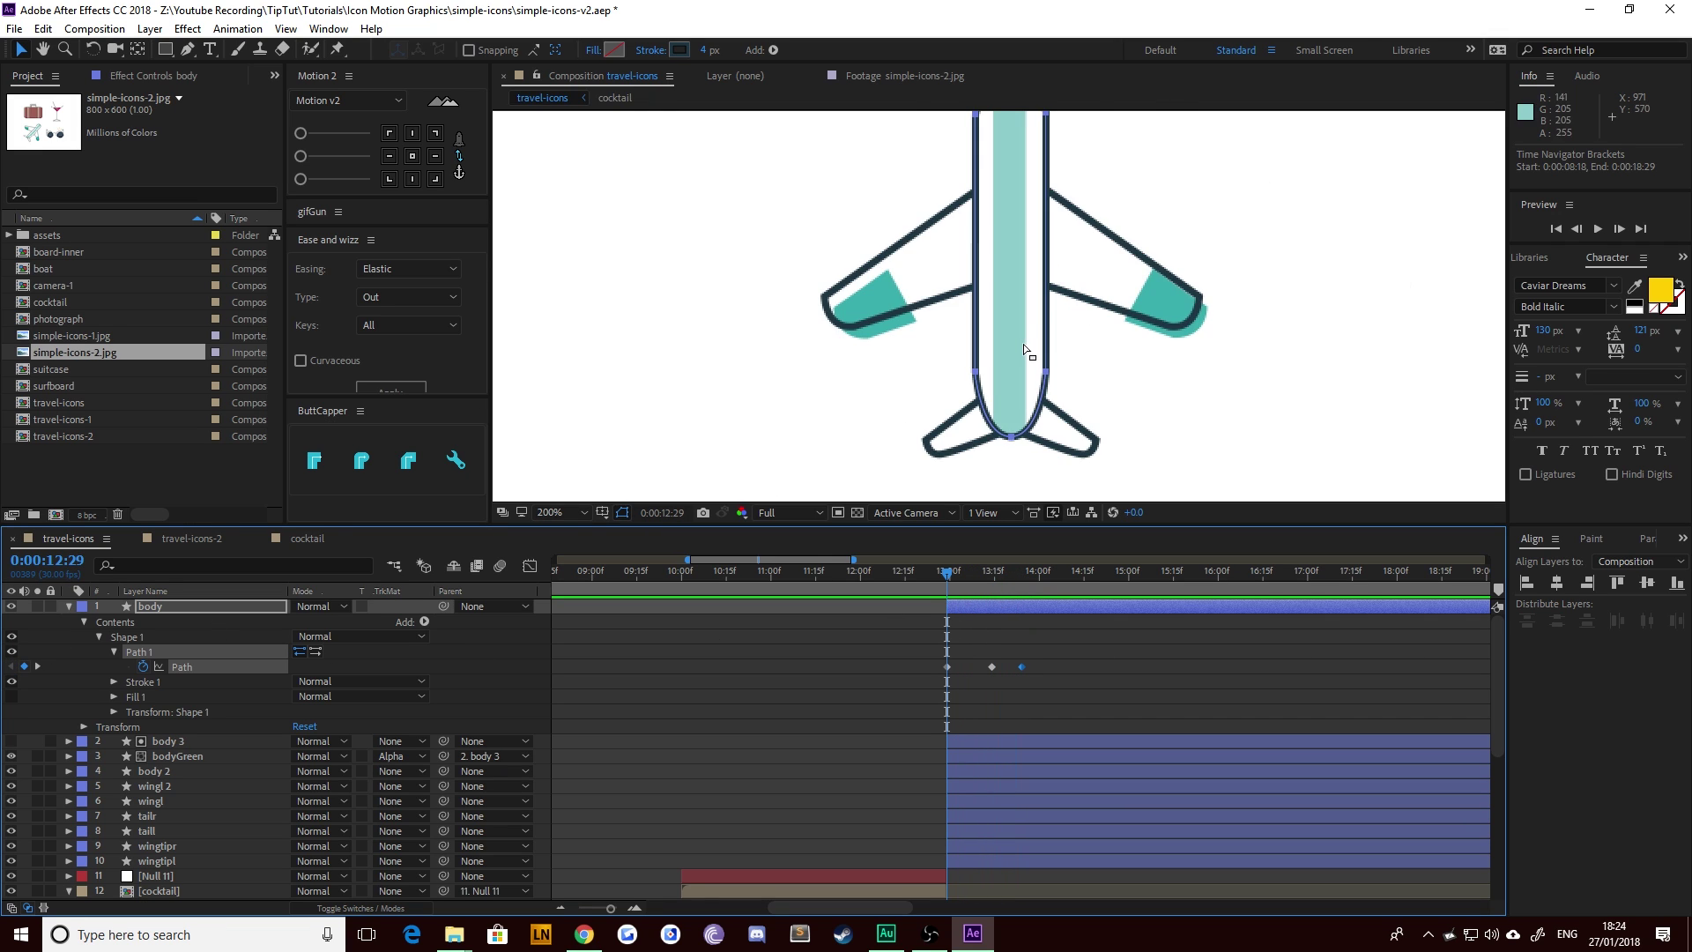
{"action": "left_click_drag", "start_coordinate": [1007, 286], "coordinate": [981, 470]}
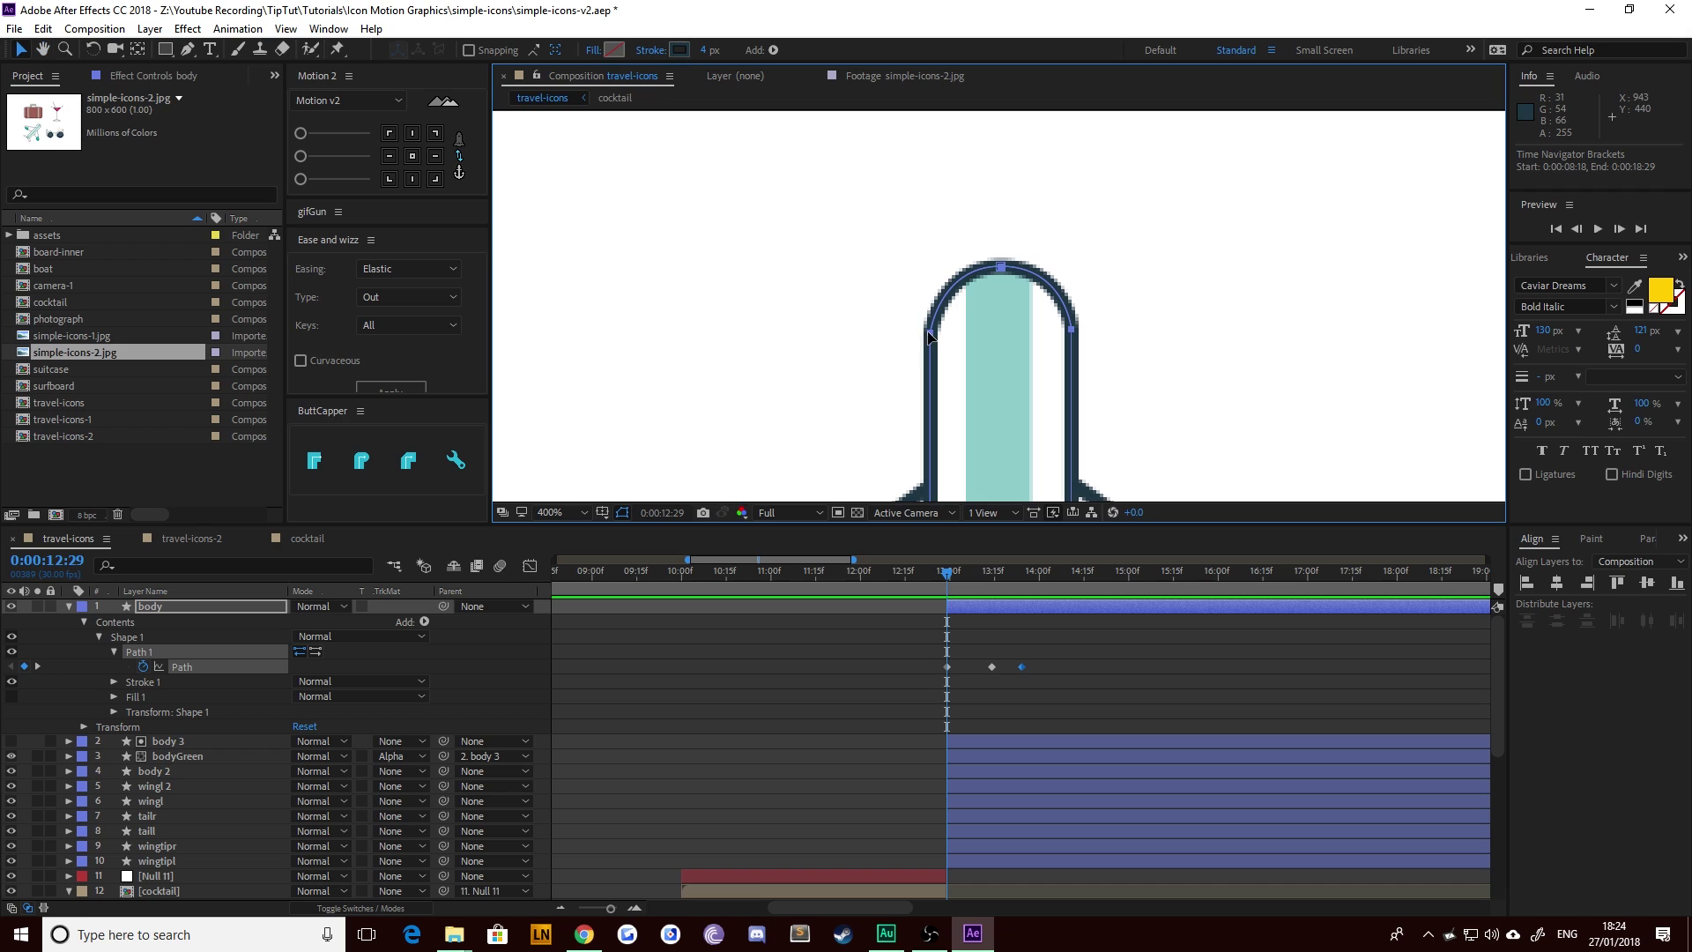
{"action": "left_click", "coordinate": [188, 49]}
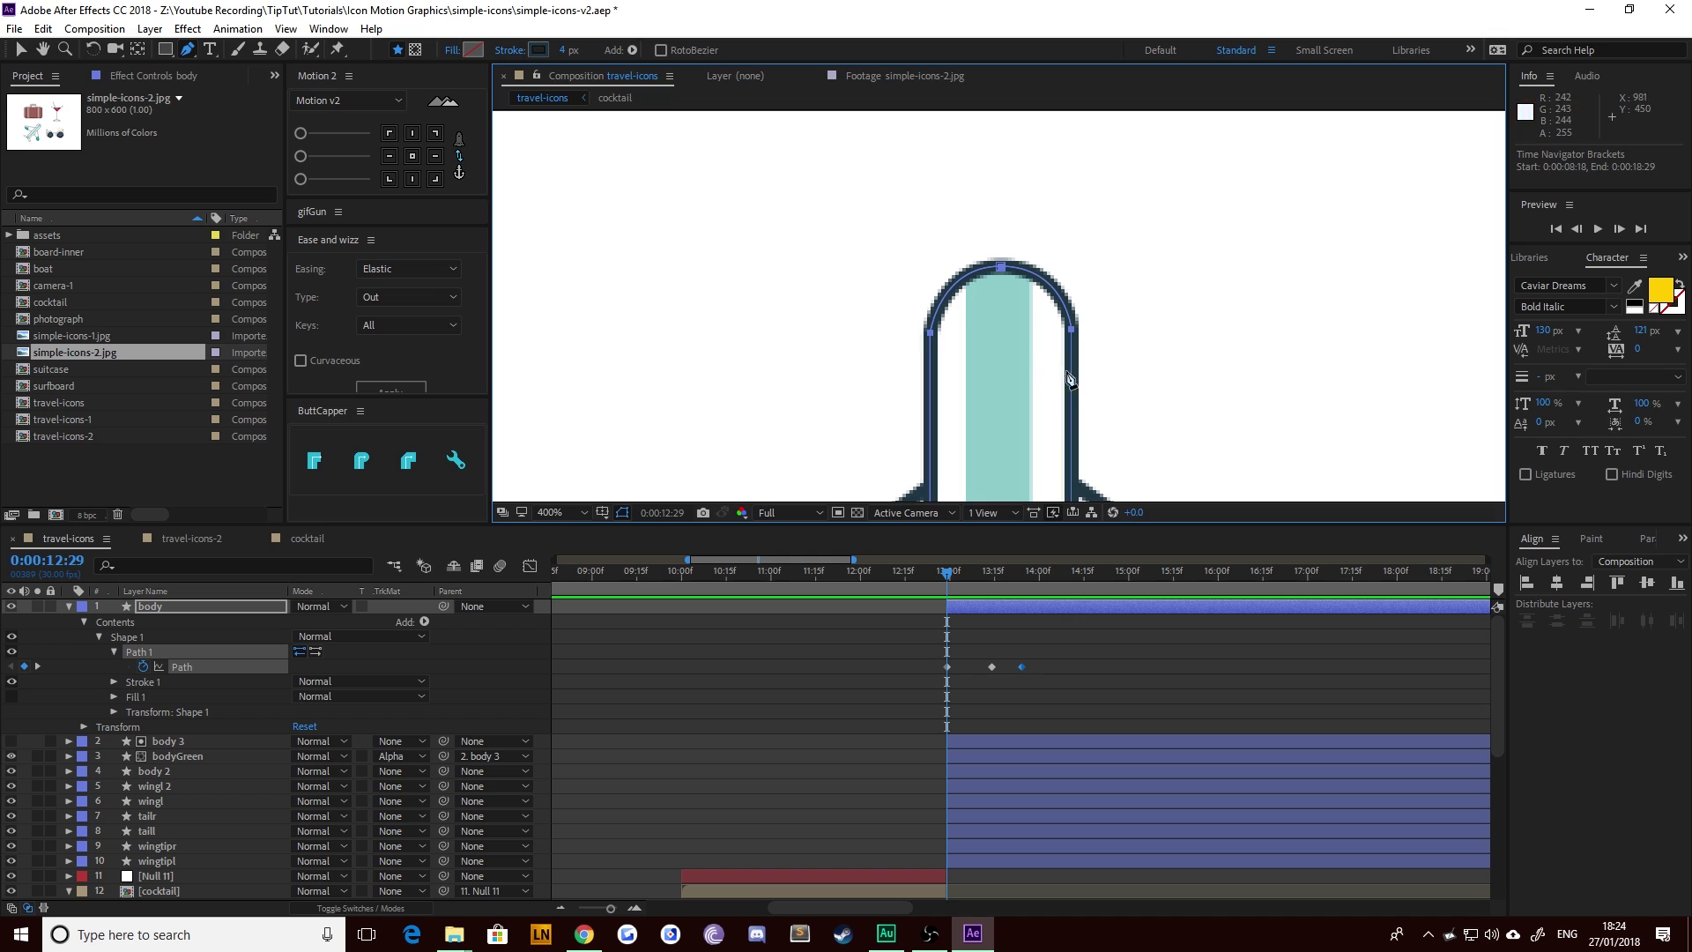
{"action": "key", "text": "space"}
{"action": "left_click_drag", "start_coordinate": [1024, 453], "coordinate": [1008, 368]}
{"action": "left_click", "coordinate": [20, 51]}
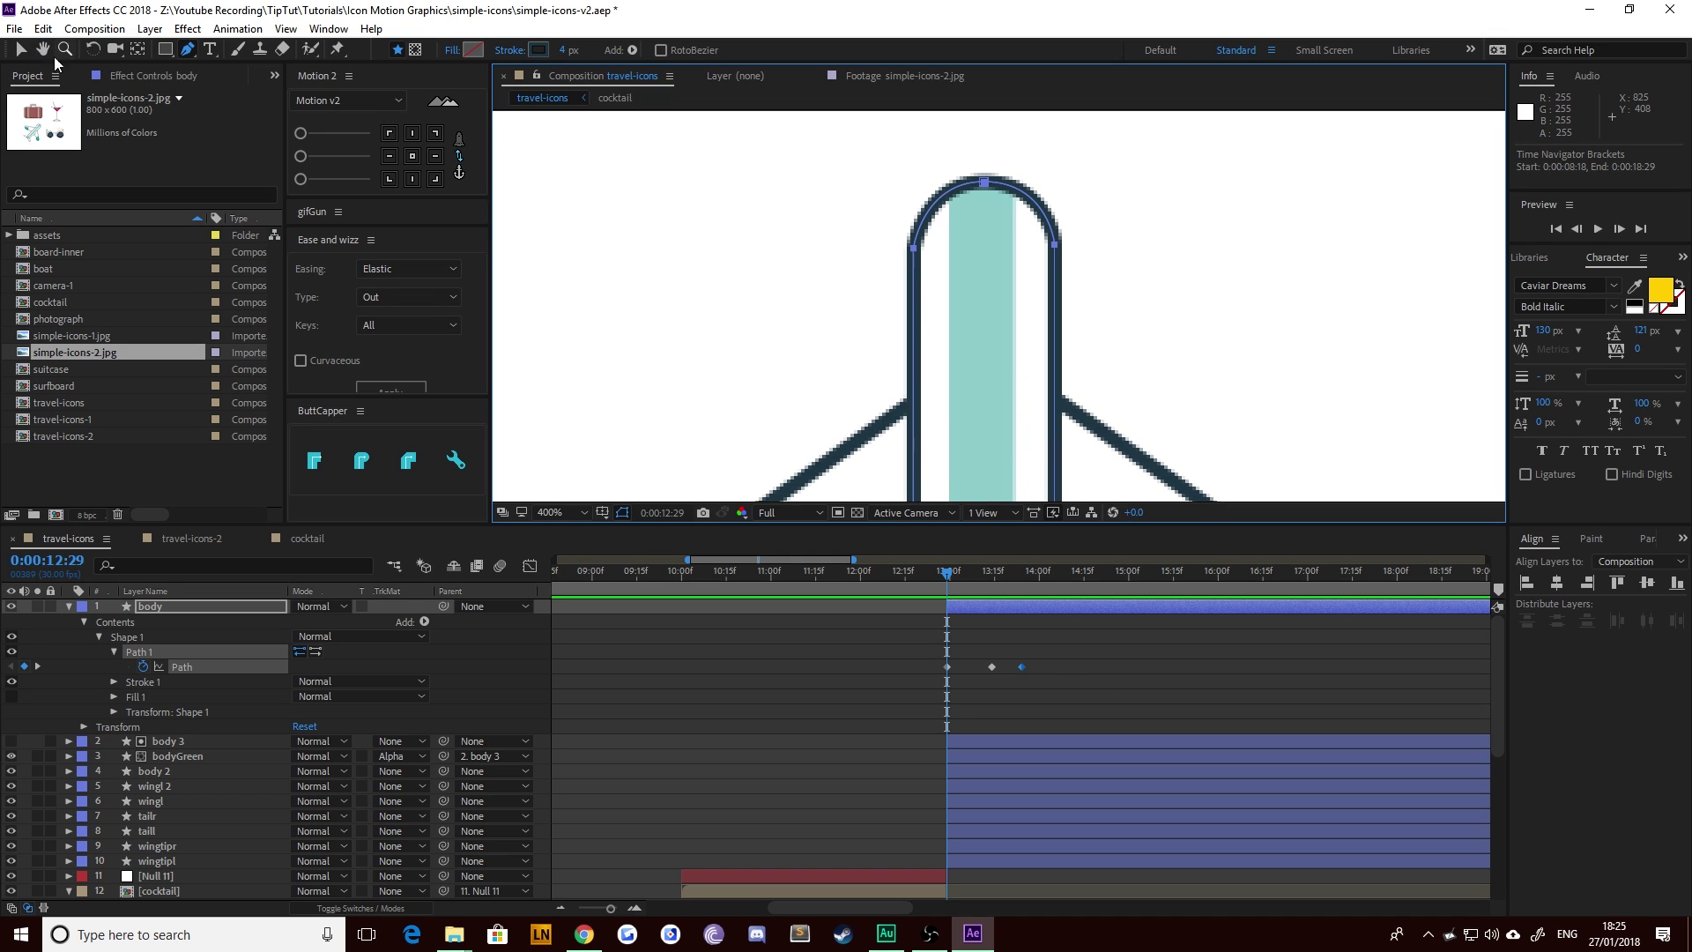
{"action": "left_click_drag", "start_coordinate": [881, 231], "coordinate": [936, 280]}
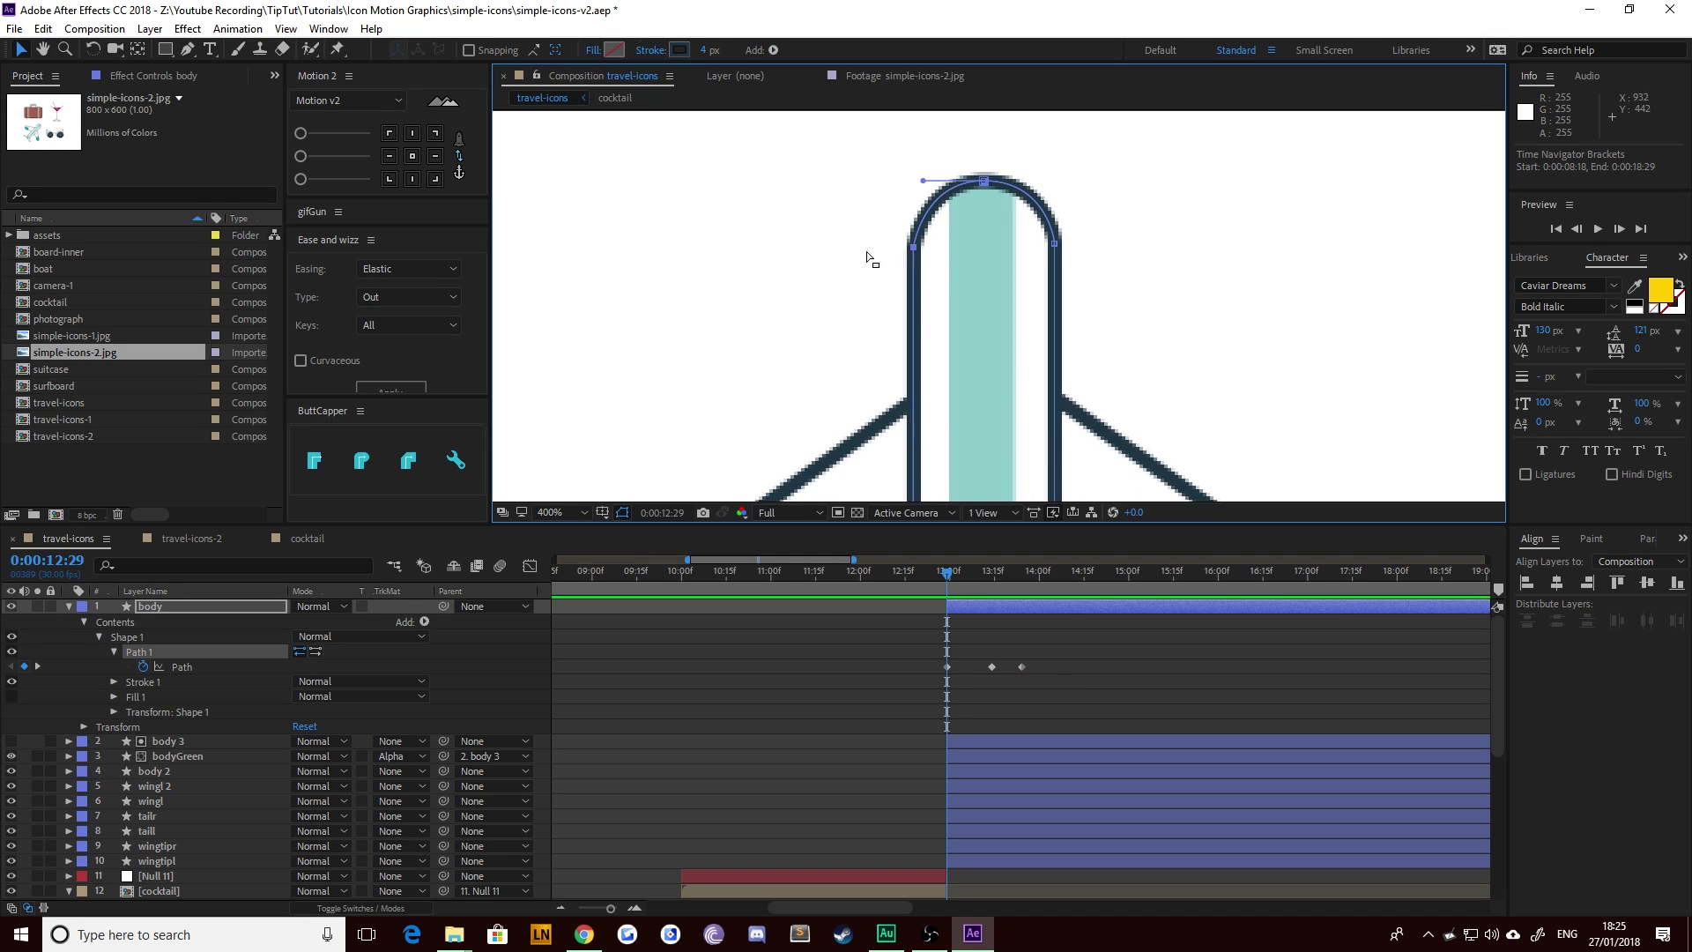
{"action": "left_click", "coordinate": [986, 183]}
{"action": "mouse_move", "coordinate": [993, 182]}
{"action": "left_mouse_down"}
{"action": "mouse_move", "coordinate": [988, 472]}
{"action": "mouse_move", "coordinate": [985, 280]}
{"action": "mouse_move", "coordinate": [953, 123]}
{"action": "left_mouse_up"}
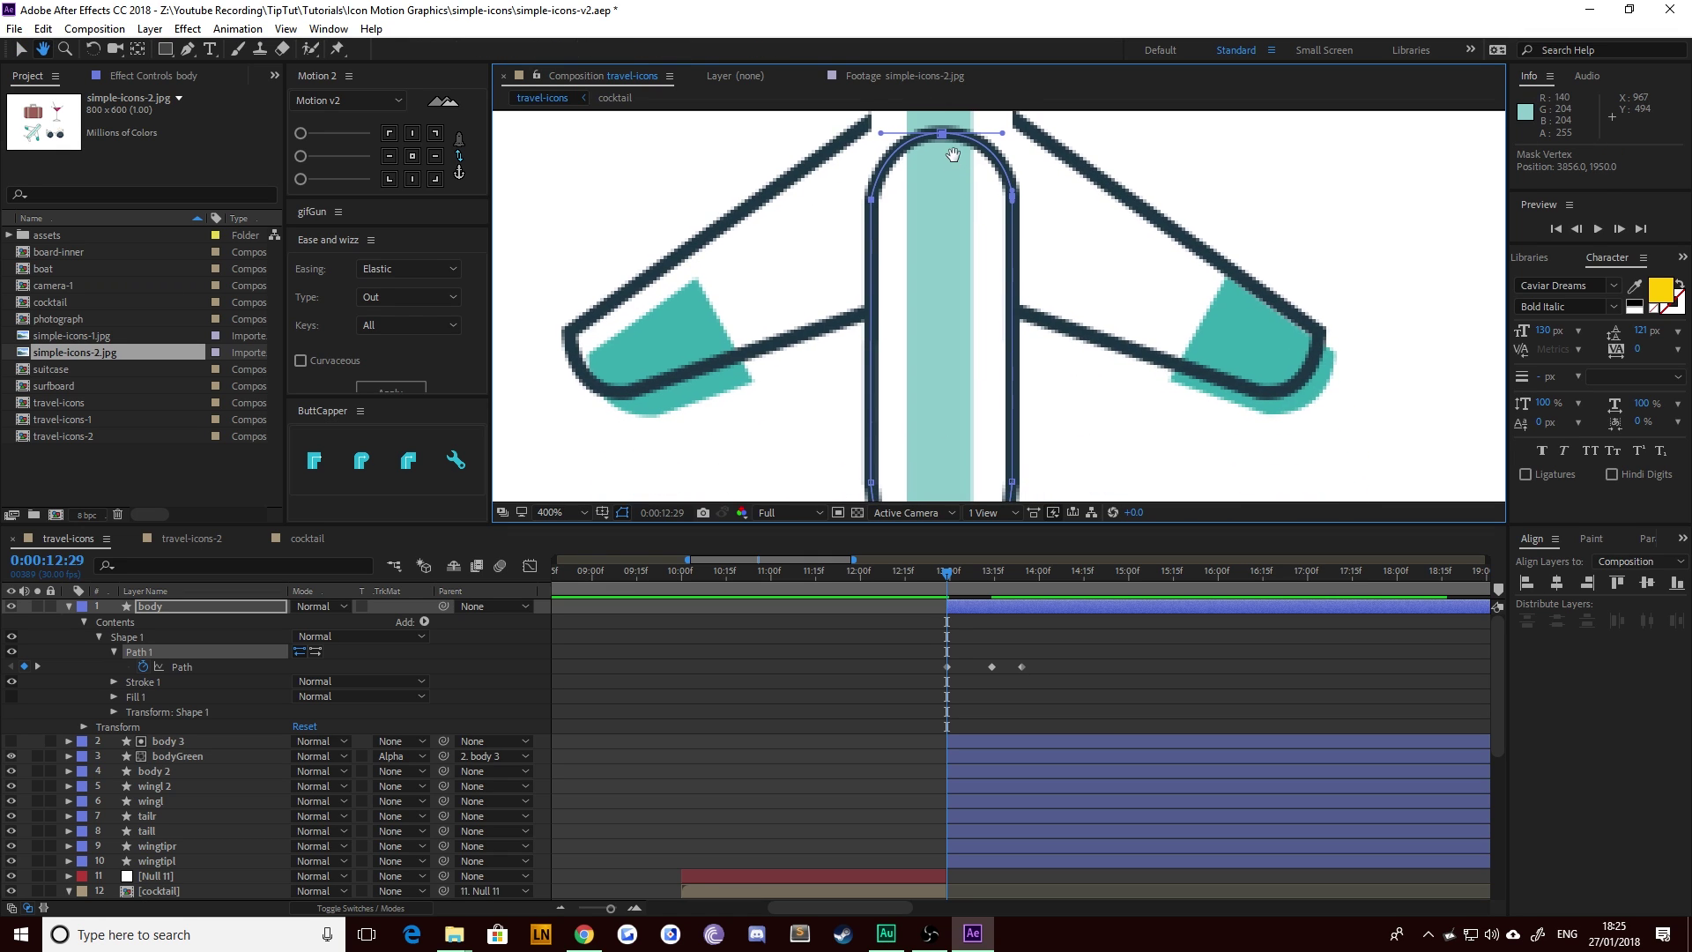
{"action": "key", "text": "v"}
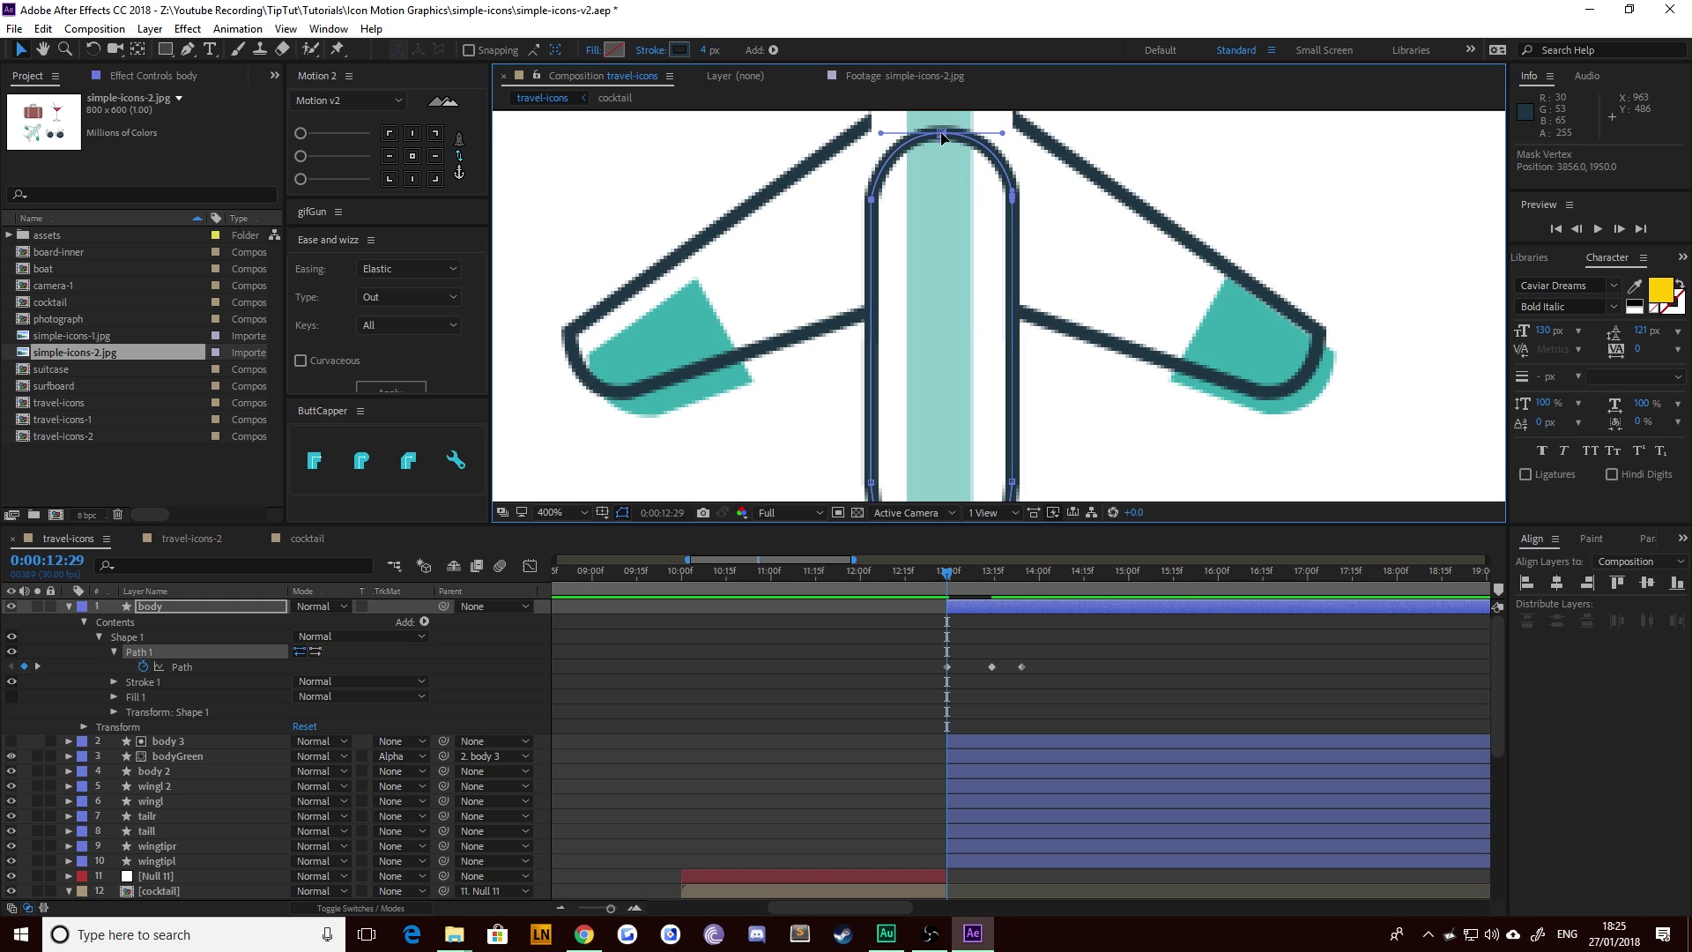
{"action": "mouse_move", "coordinate": [956, 214]}
{"action": "left_mouse_down"}
{"action": "mouse_move", "coordinate": [952, 408]}
{"action": "mouse_move", "coordinate": [953, 219]}
{"action": "left_mouse_up"}
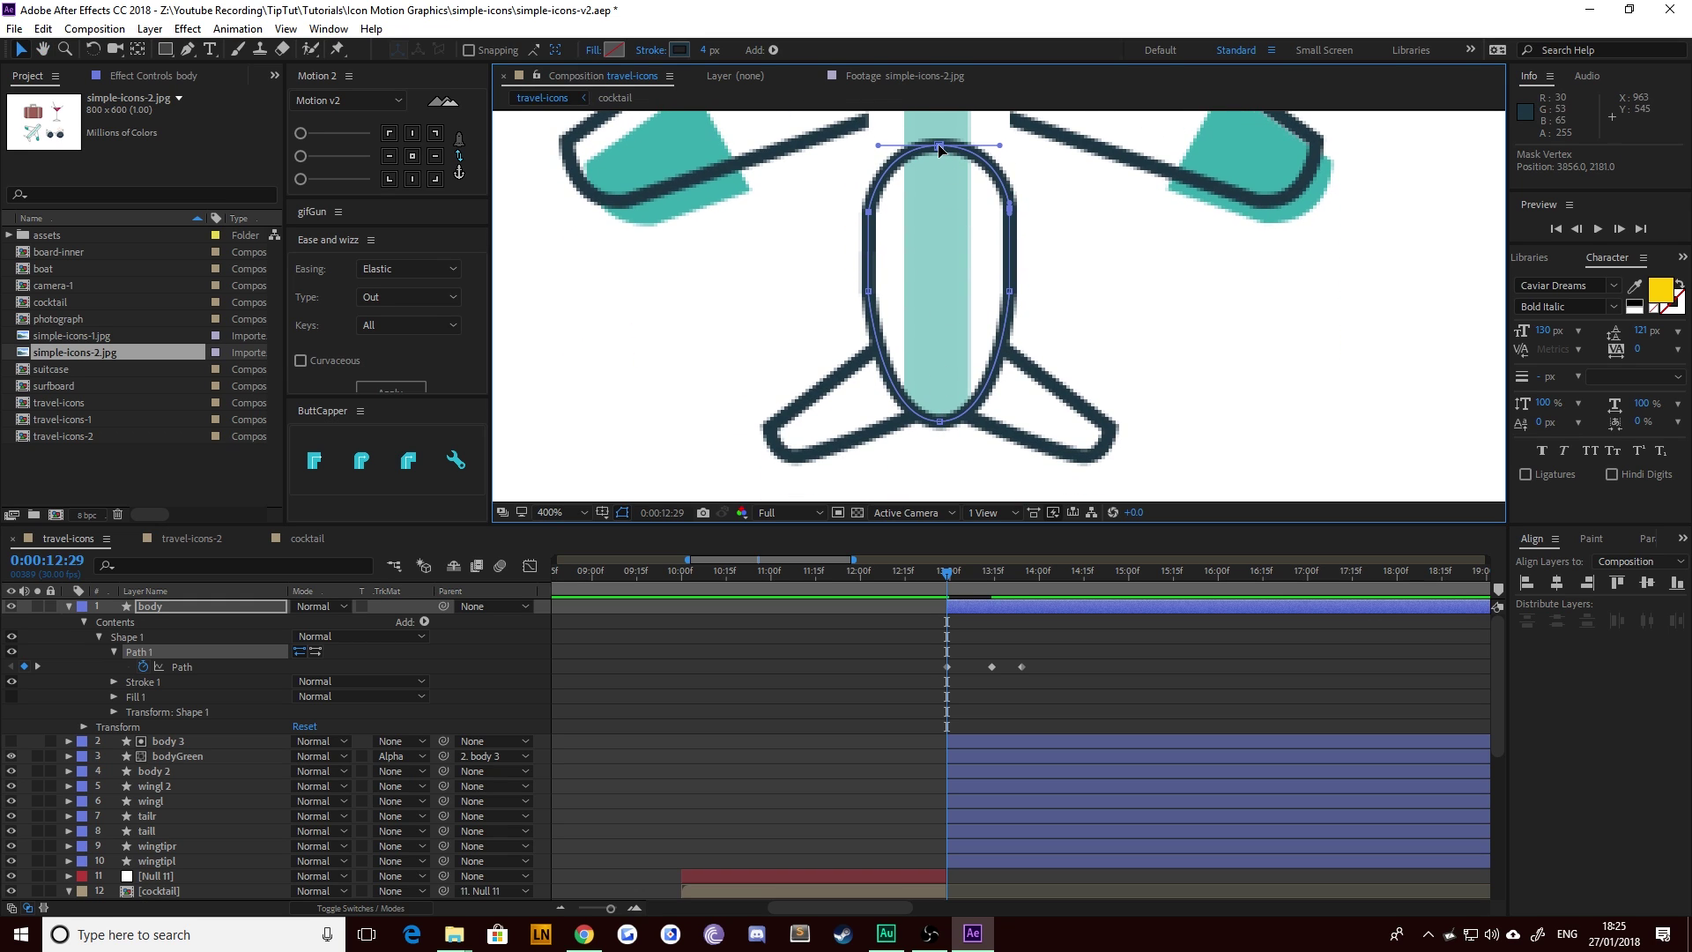
{"action": "left_click_drag", "start_coordinate": [939, 157], "coordinate": [940, 226]}
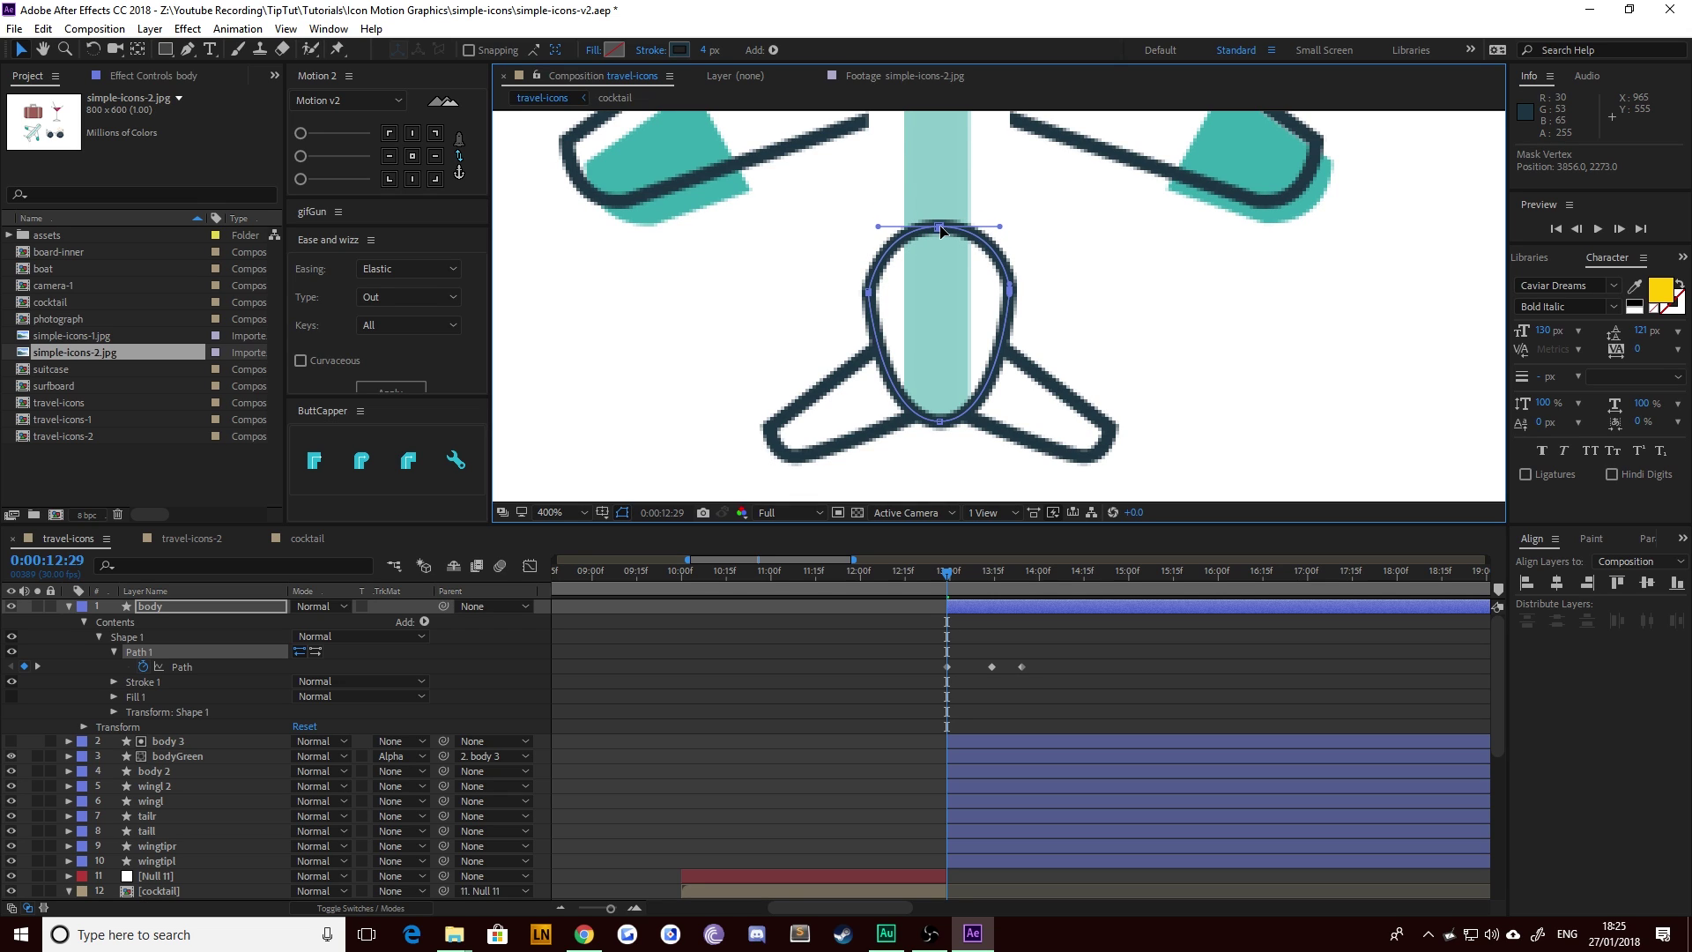
{"action": "left_click_drag", "start_coordinate": [940, 226], "coordinate": [941, 225]}
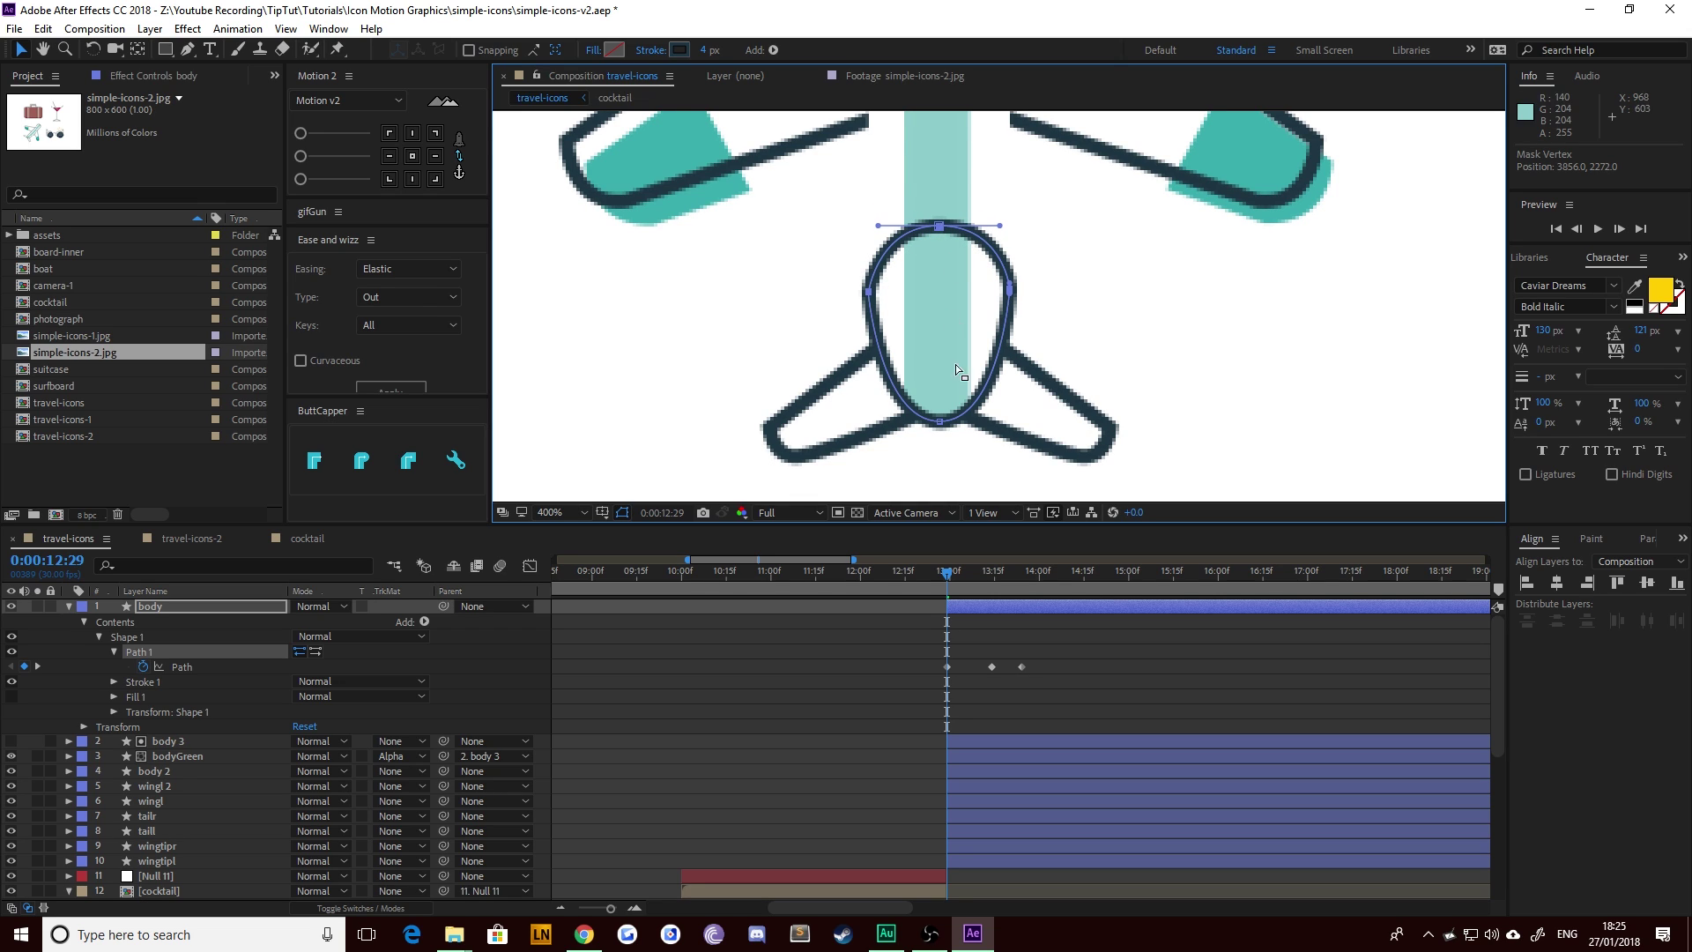
Step: Collapse the body path into a flat line by bringing its lowest and topmost vertices level with the side vertices
{"action": "left_click", "coordinate": [940, 423]}
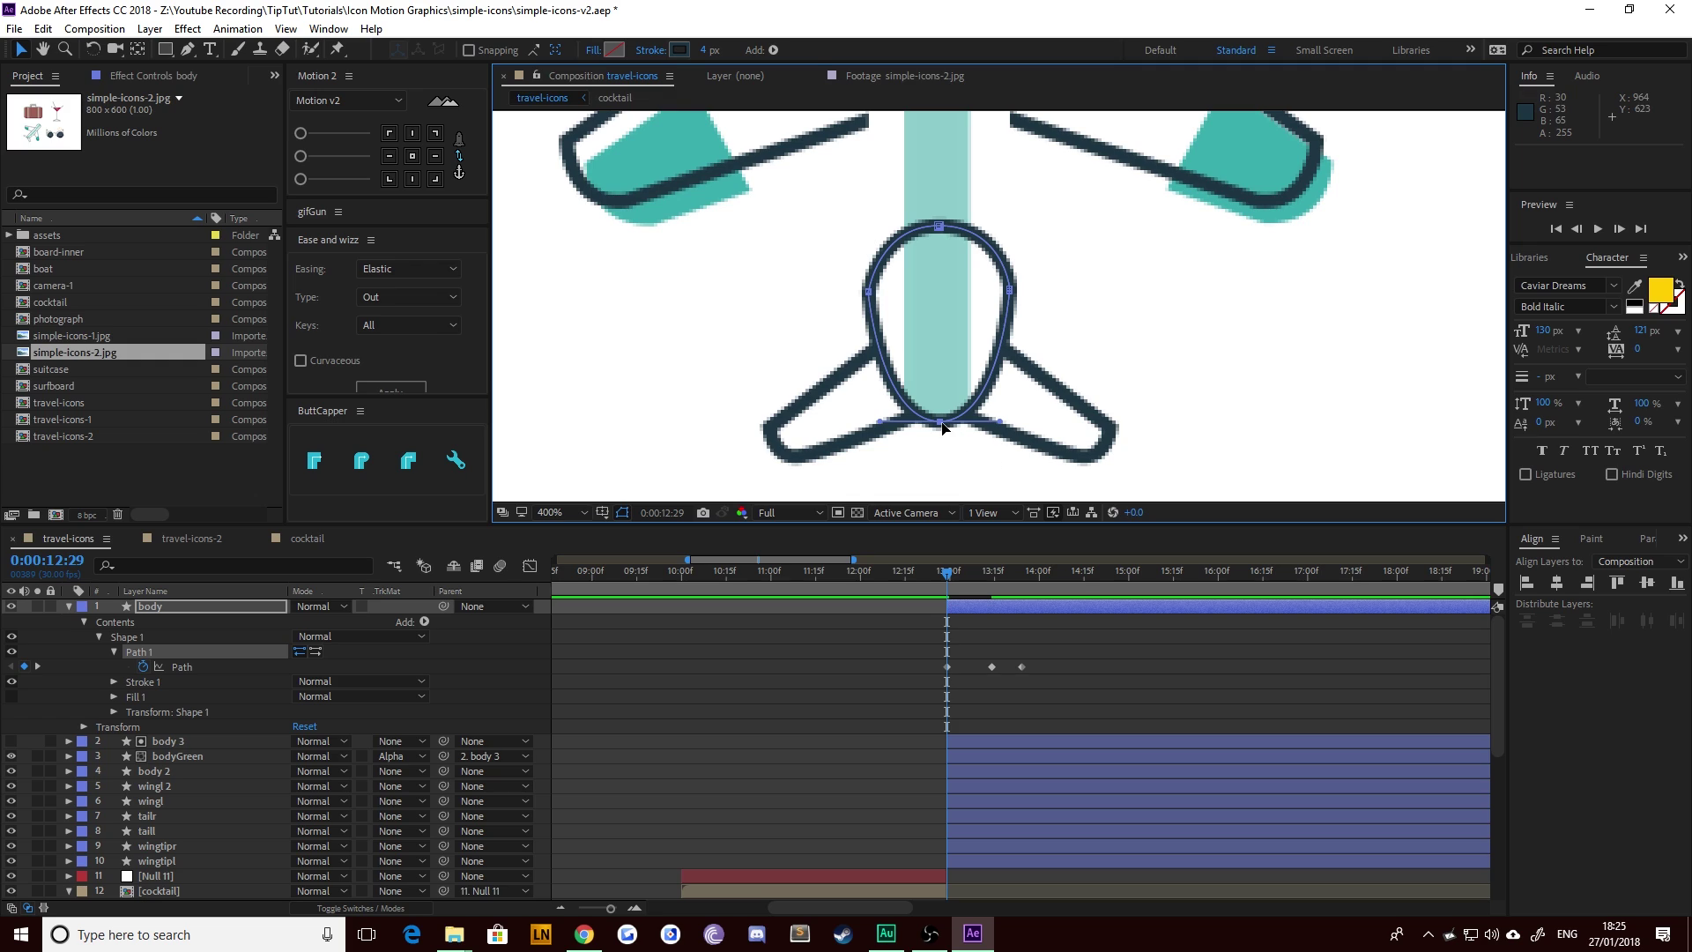
{"action": "left_click_drag", "start_coordinate": [942, 428], "coordinate": [941, 293]}
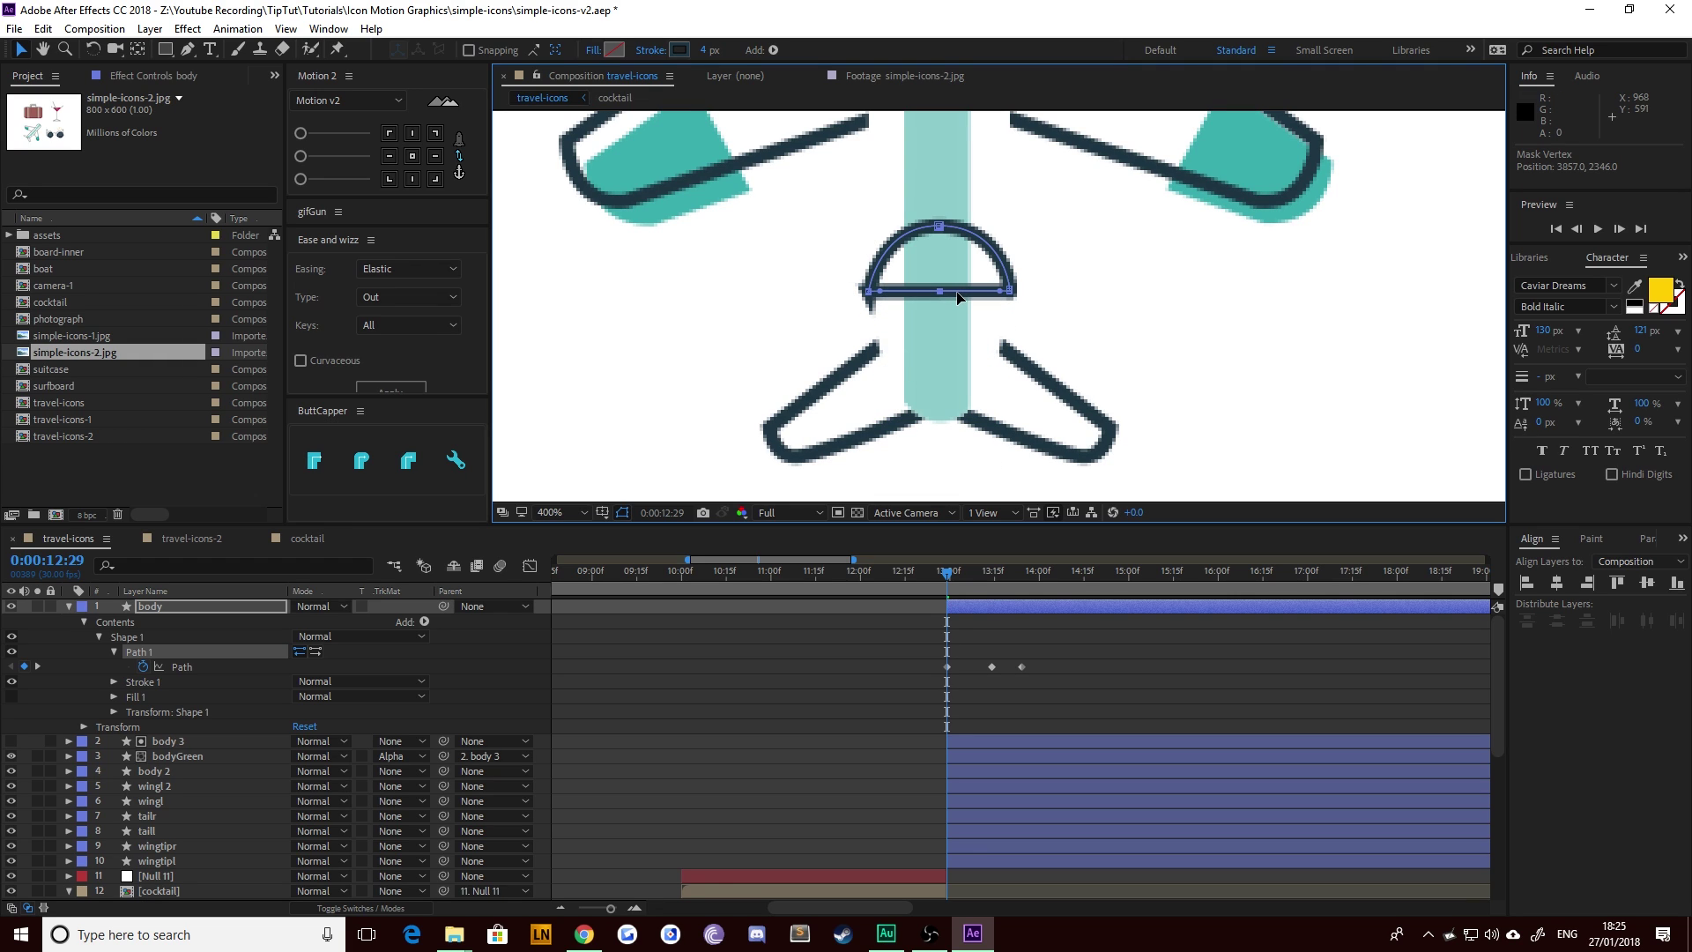
{"action": "left_click_drag", "start_coordinate": [940, 227], "coordinate": [952, 298]}
Step: Align the overlapping vertices at both ends of the collapsed body path to tidy the line, leaving the layer deselected
{"action": "scroll", "coordinate": [929, 305], "scroll_direction": "up", "scroll_amount": 2}
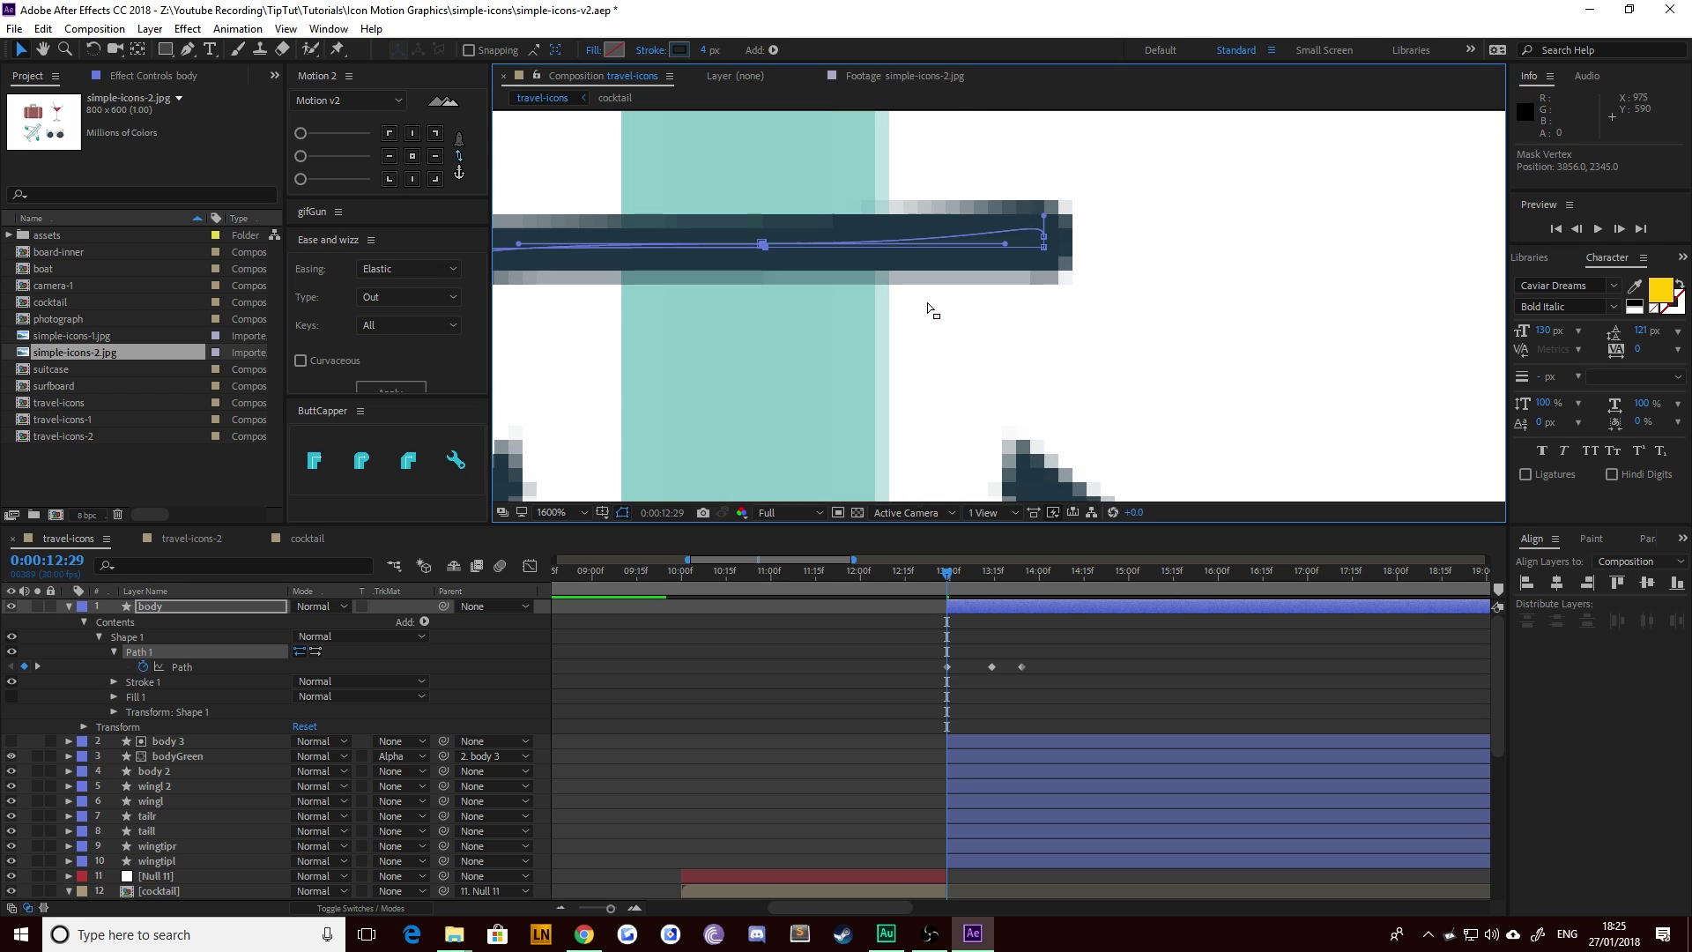
{"action": "key", "text": "space"}
{"action": "left_click_drag", "start_coordinate": [1050, 251], "coordinate": [1099, 262]}
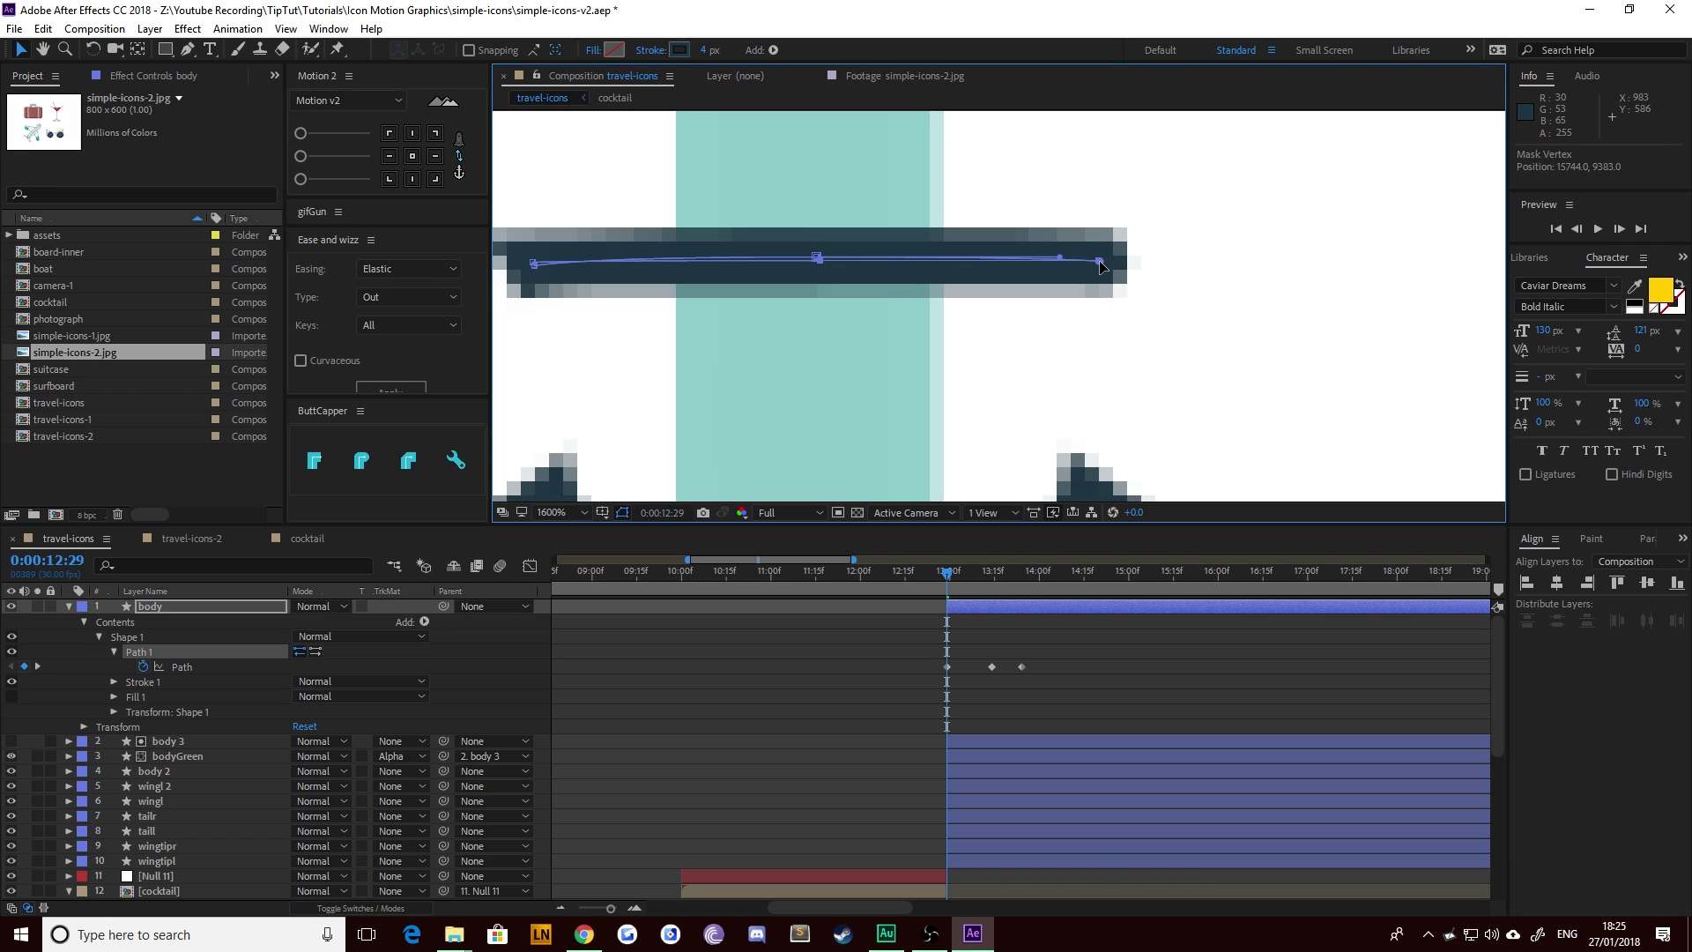
{"action": "left_click_drag", "start_coordinate": [809, 309], "coordinate": [1087, 279]}
{"action": "left_click", "coordinate": [813, 236]}
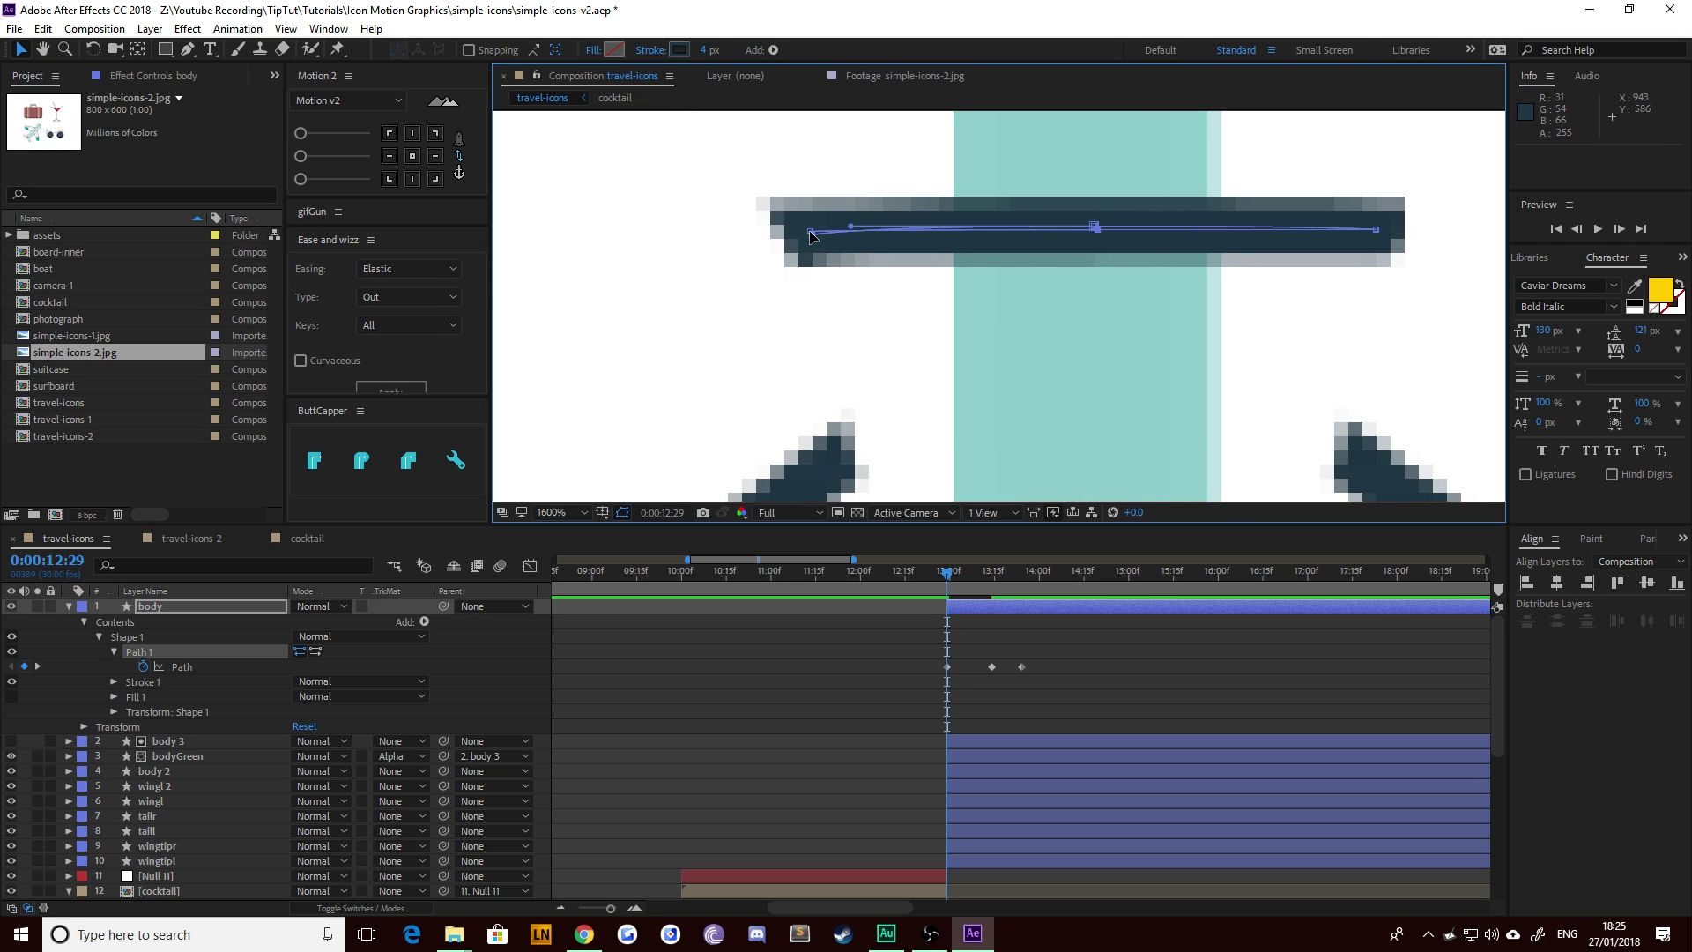
{"action": "left_click", "coordinate": [811, 233]}
{"action": "left_click_drag", "start_coordinate": [776, 190], "coordinate": [843, 277]}
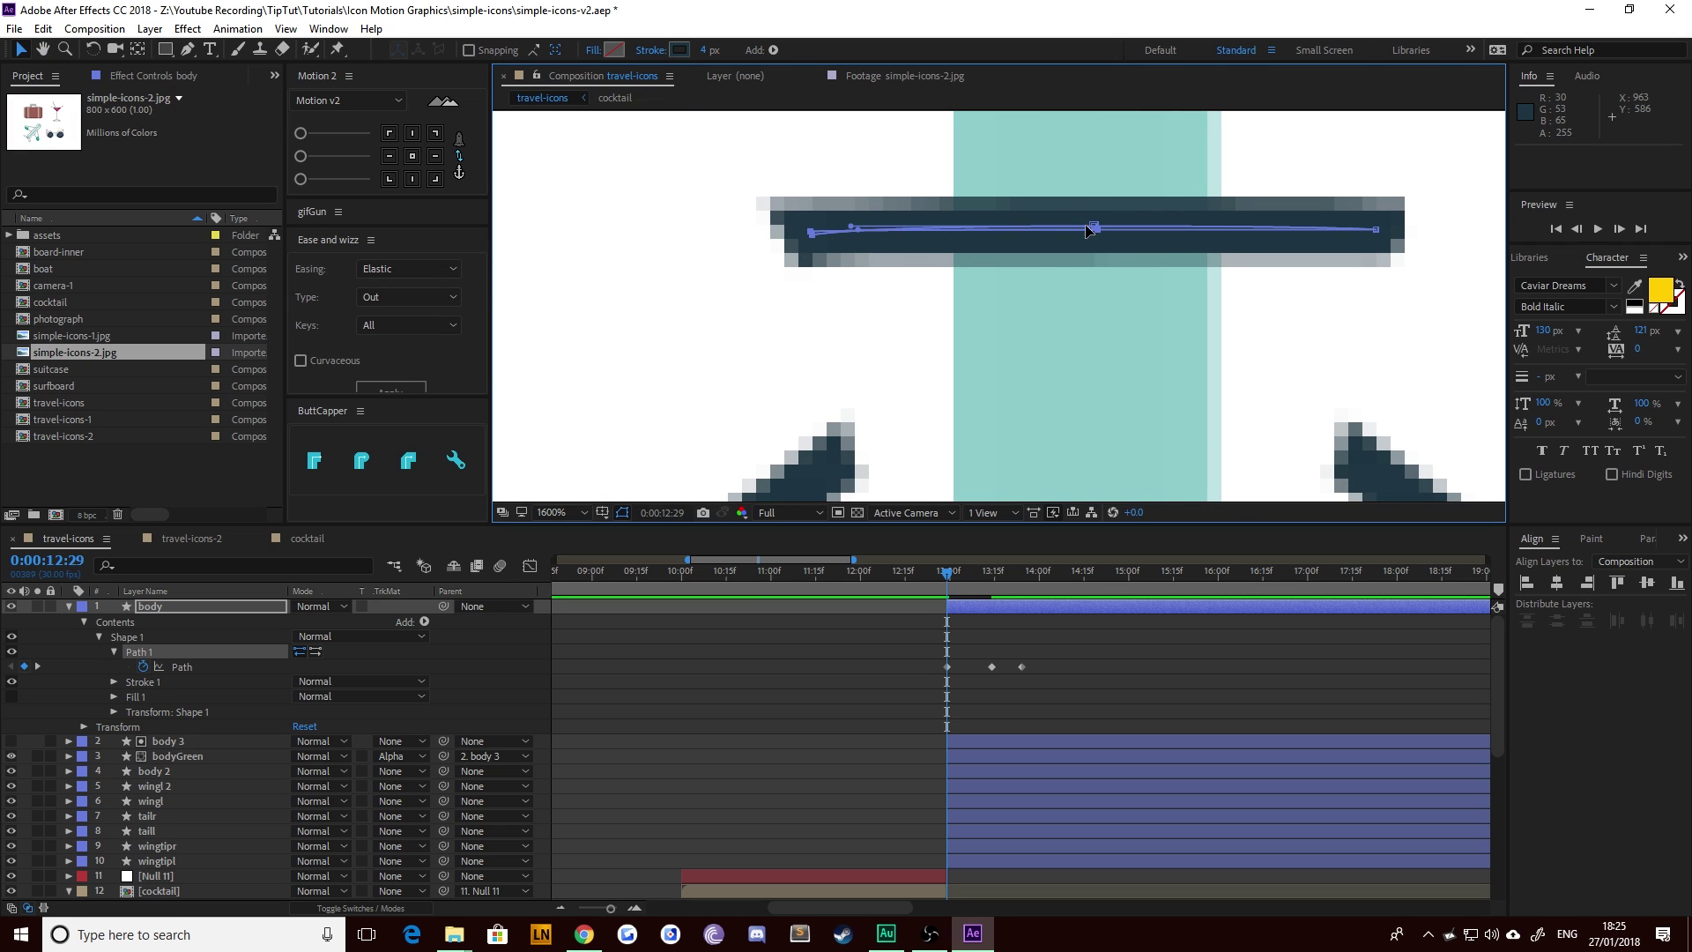
{"action": "left_click", "coordinate": [703, 302]}
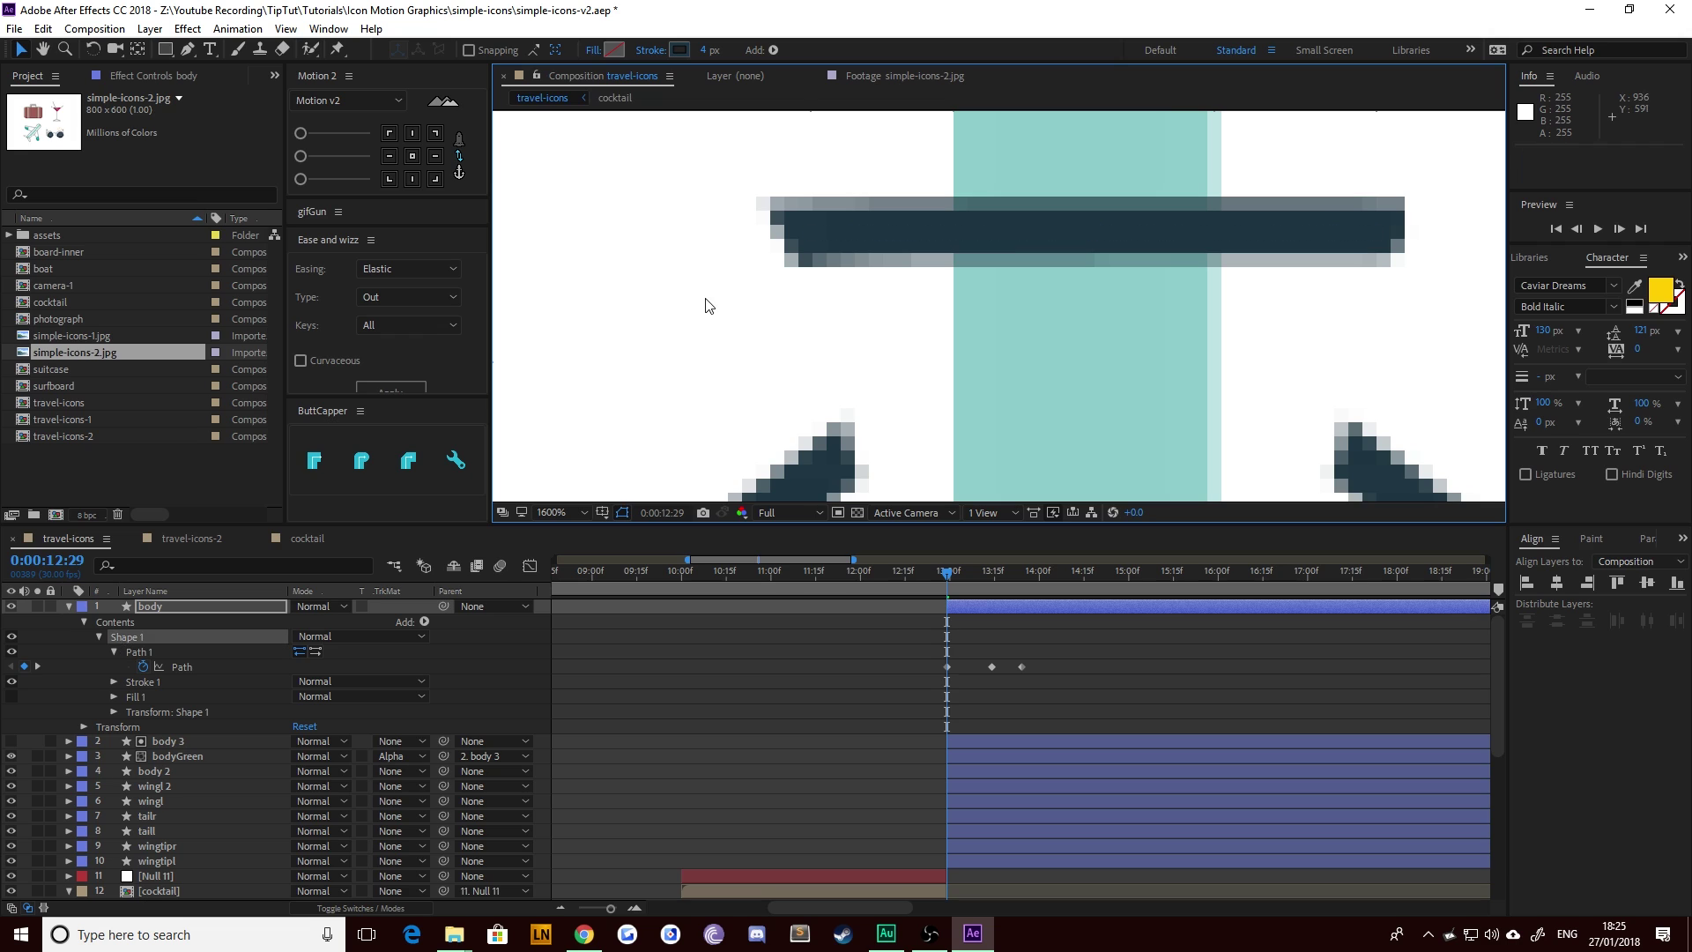
{"action": "key", "text": "comma"}
{"action": "key", "text": "comma"}
{"action": "key", "text": "comma"}
{"action": "key", "text": "comma"}
{"action": "key", "text": "comma"}
{"action": "key", "text": "comma"}
{"action": "key", "text": "period"}
{"action": "key", "text": "period"}
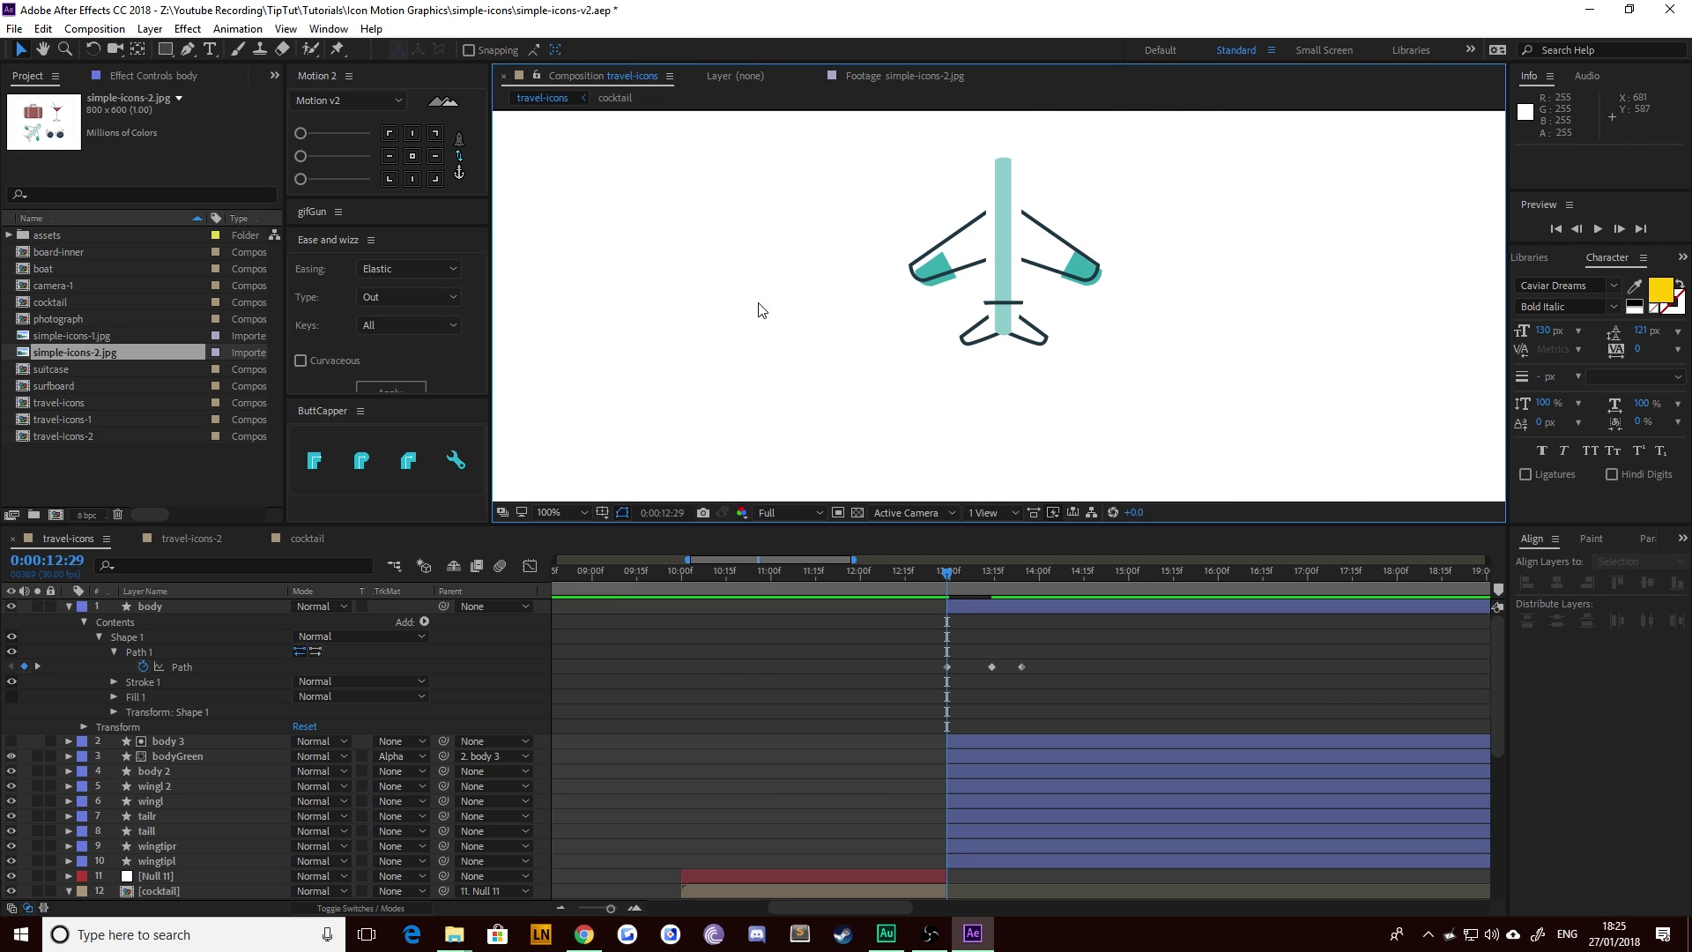
Step: Go to the body's middle Path keyframe at 0:00:13:14 and select the body layer for editing with the Pen tool
{"action": "left_click", "coordinate": [38, 668]}
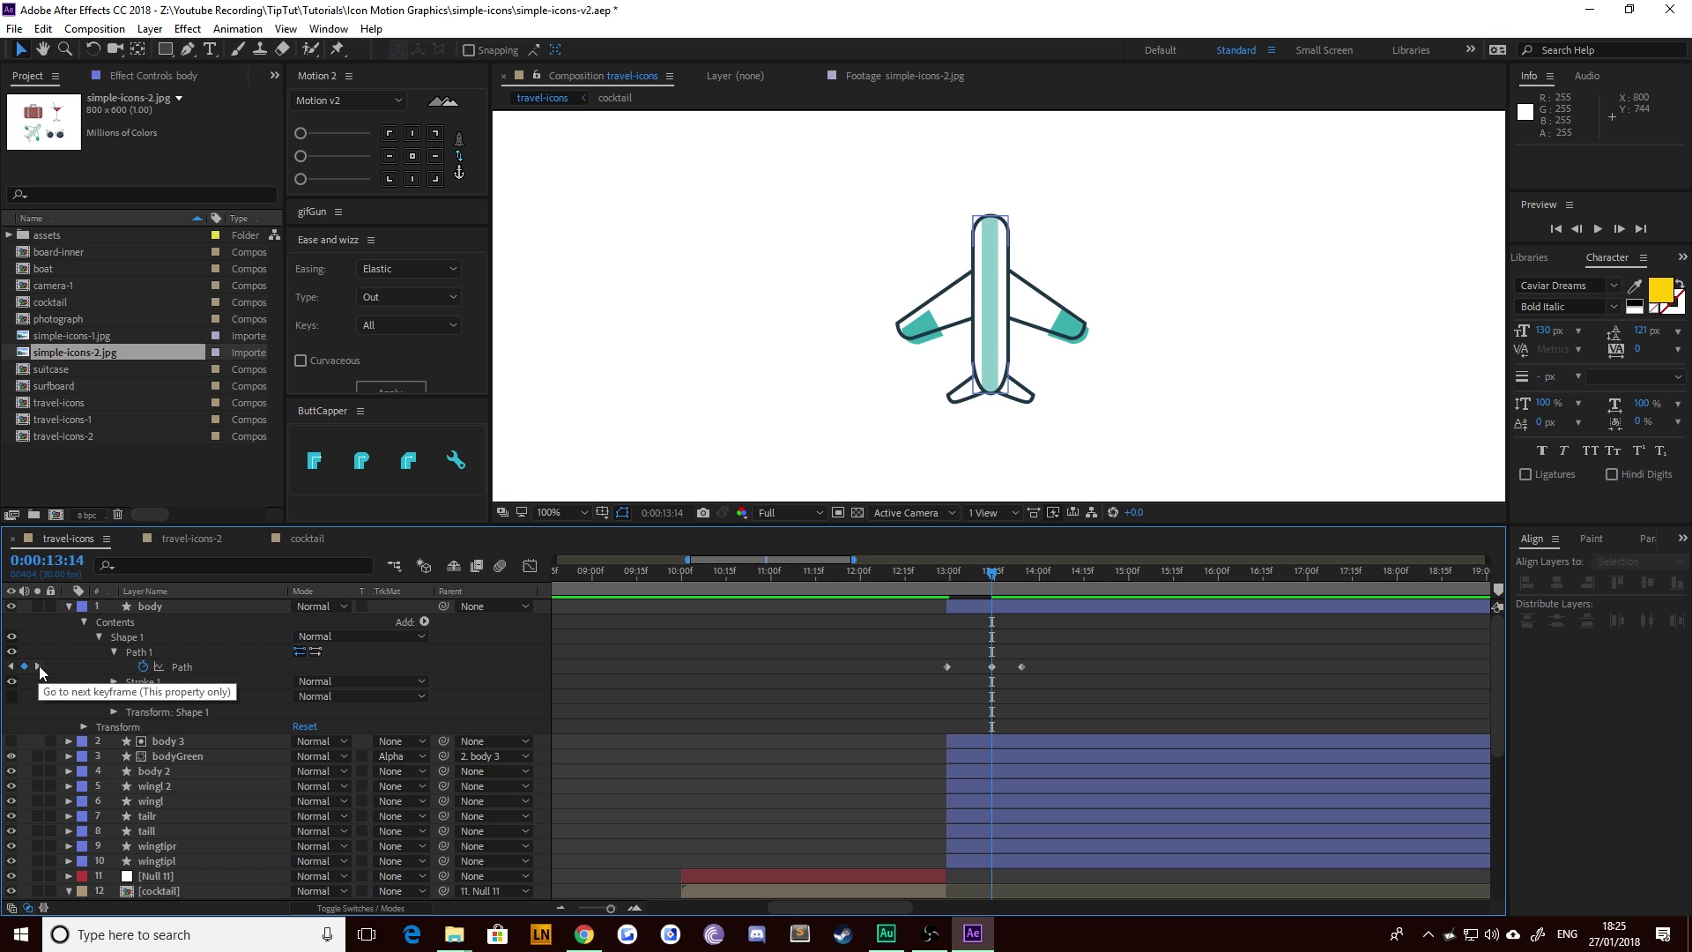
{"action": "left_click", "coordinate": [38, 667]}
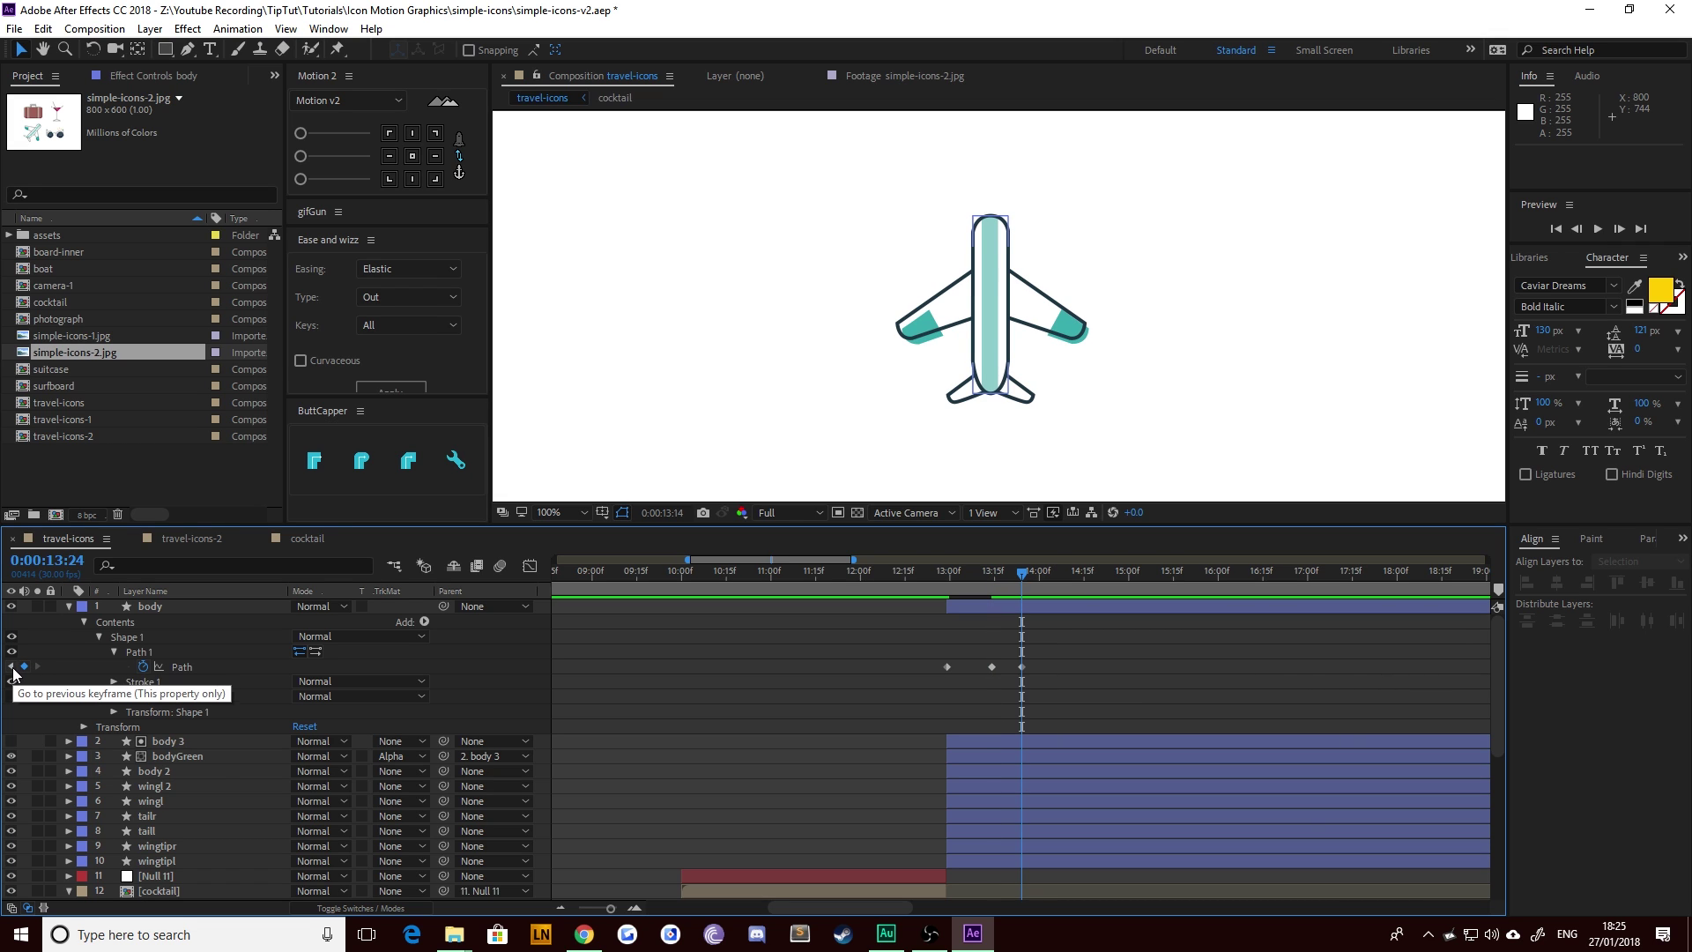
{"action": "left_click", "coordinate": [13, 674]}
{"action": "scroll", "coordinate": [963, 220], "scroll_direction": "up", "scroll_amount": 2}
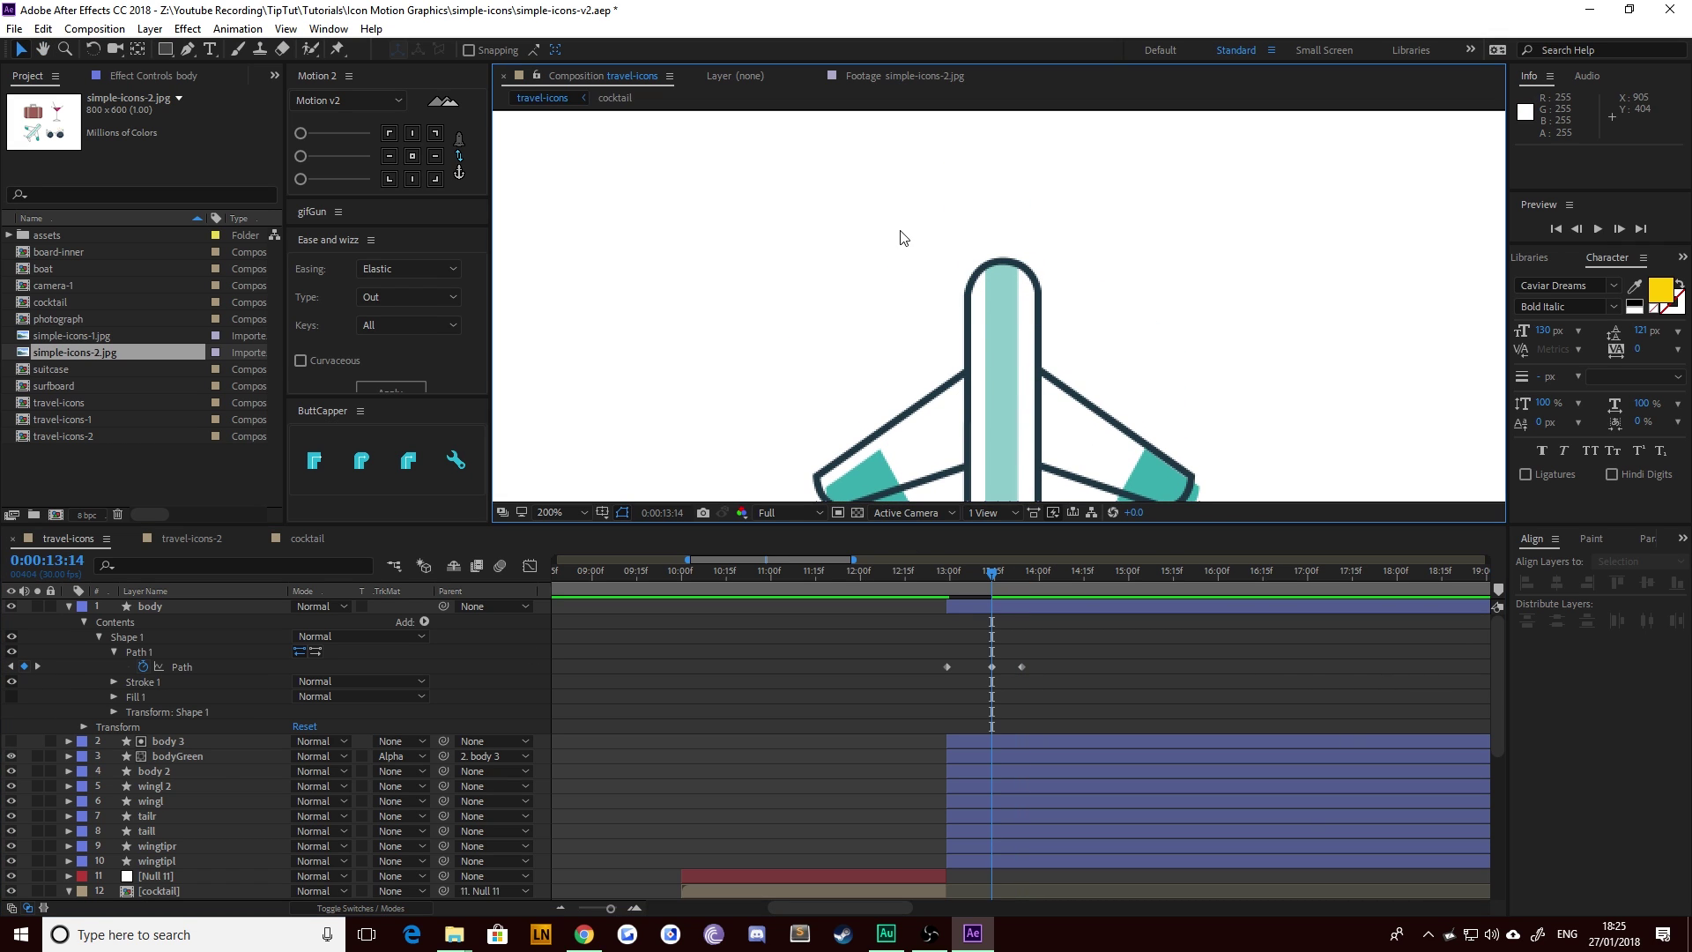
{"action": "left_click_drag", "start_coordinate": [900, 231], "coordinate": [1102, 331]}
{"action": "left_click", "coordinate": [927, 342]}
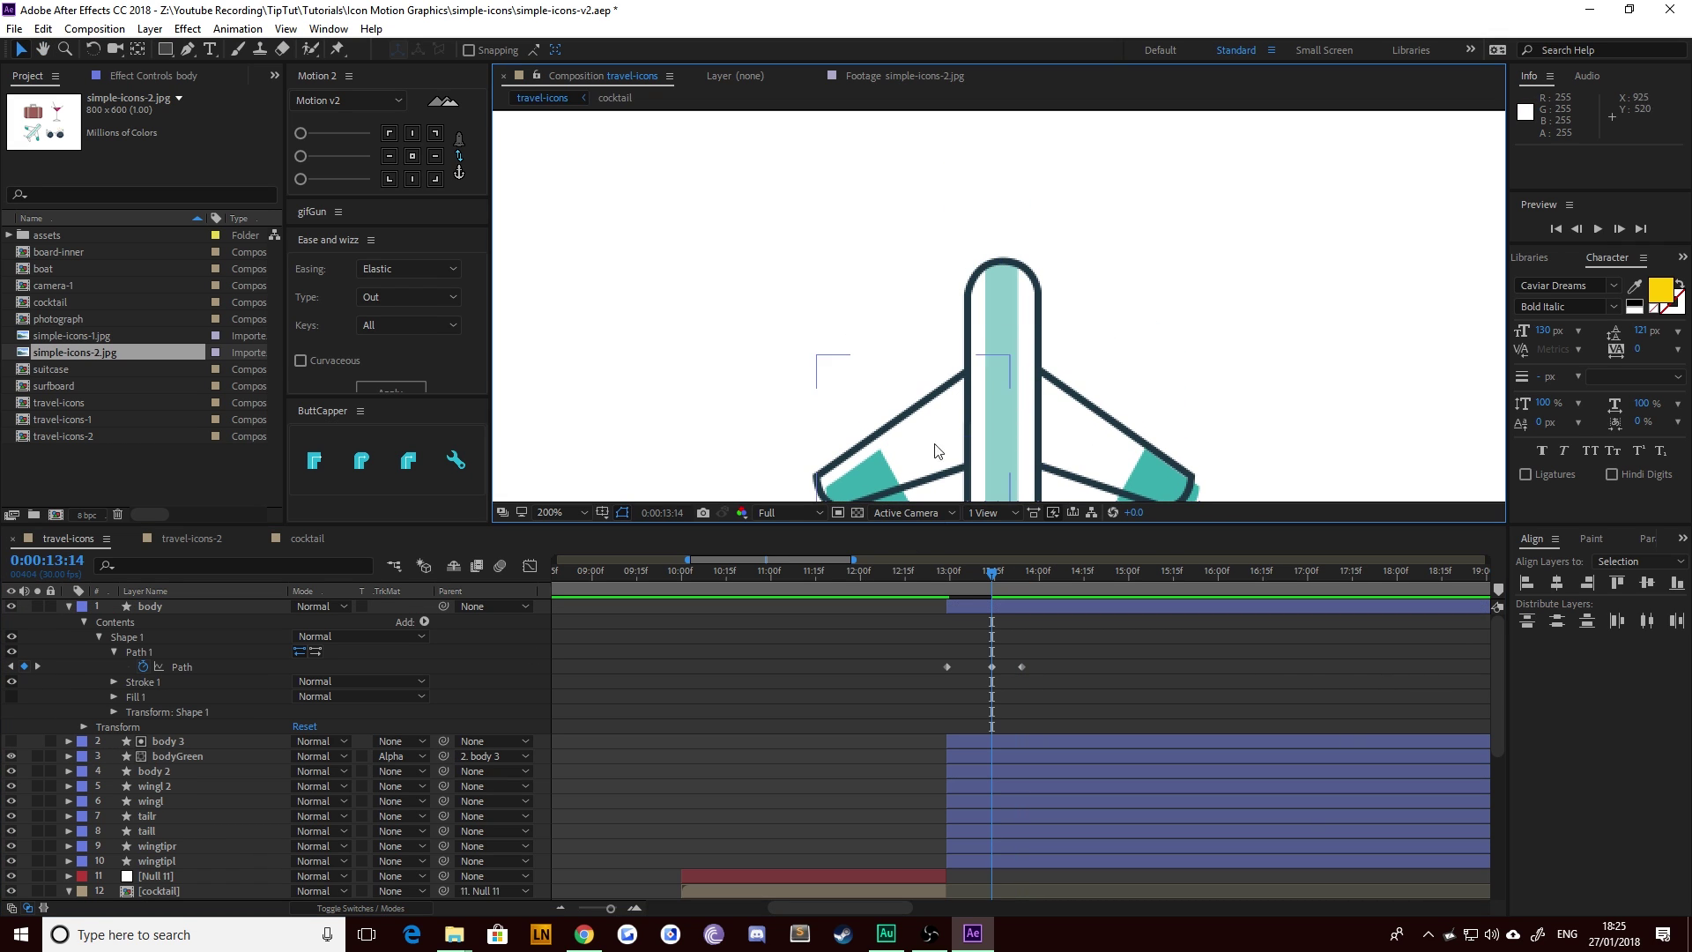
{"action": "left_click", "coordinate": [973, 615]}
{"action": "left_click", "coordinate": [188, 50]}
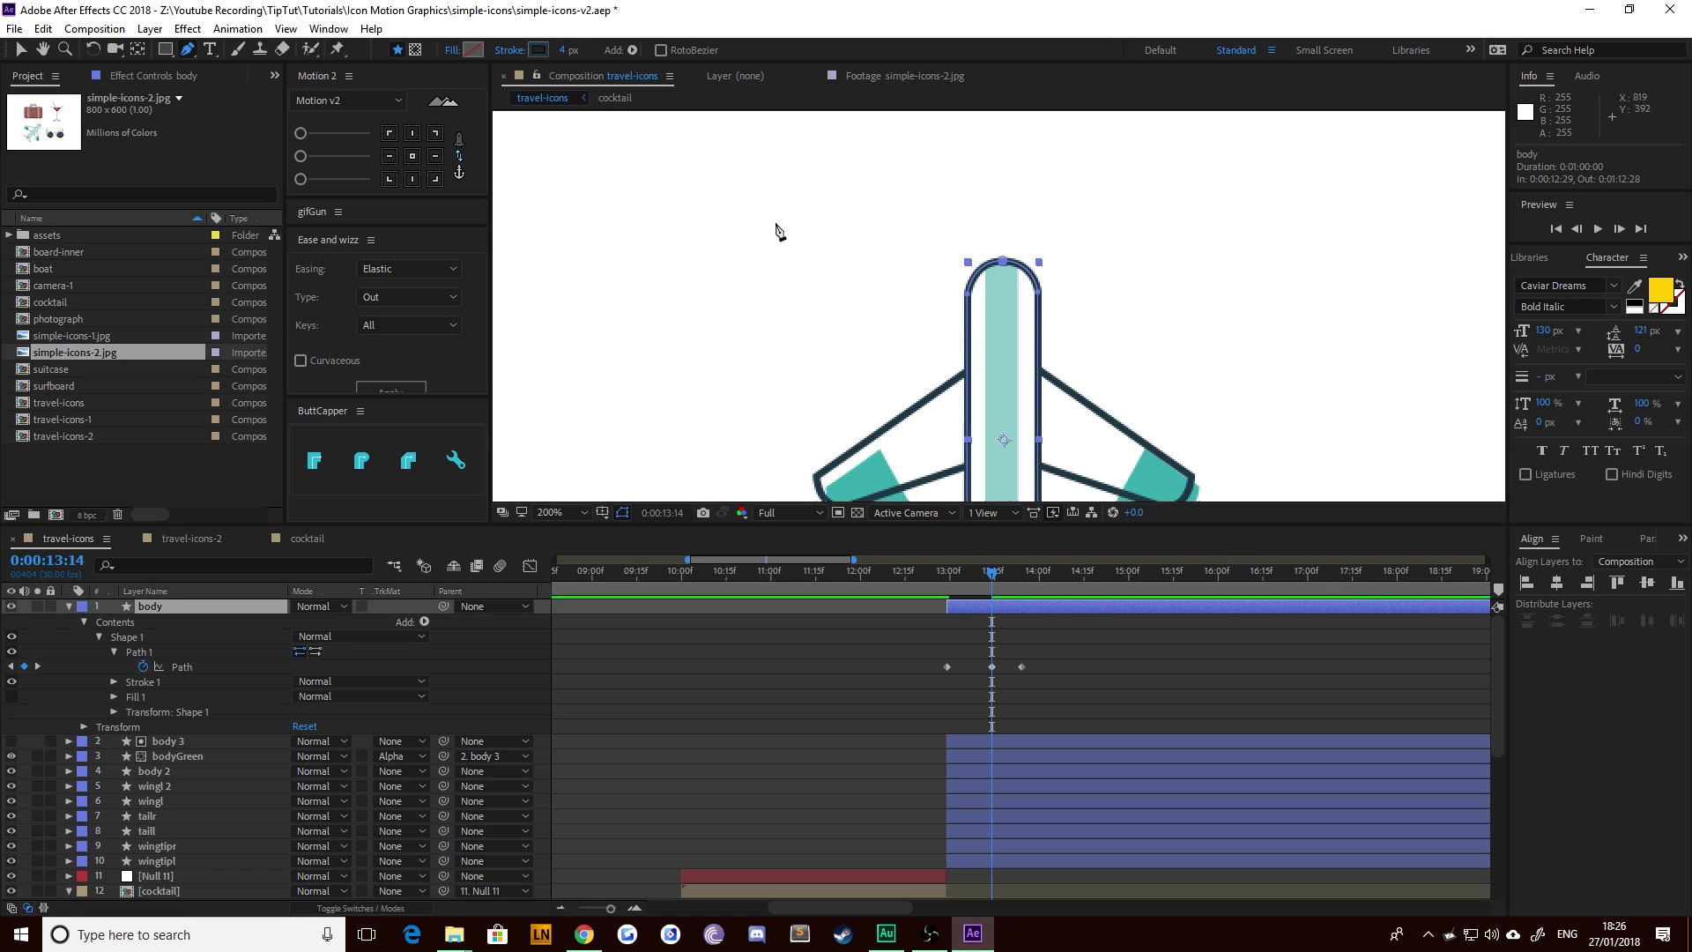
{"action": "scroll", "coordinate": [965, 230], "scroll_direction": "up", "scroll_amount": 4}
{"action": "left_click", "coordinate": [21, 49]}
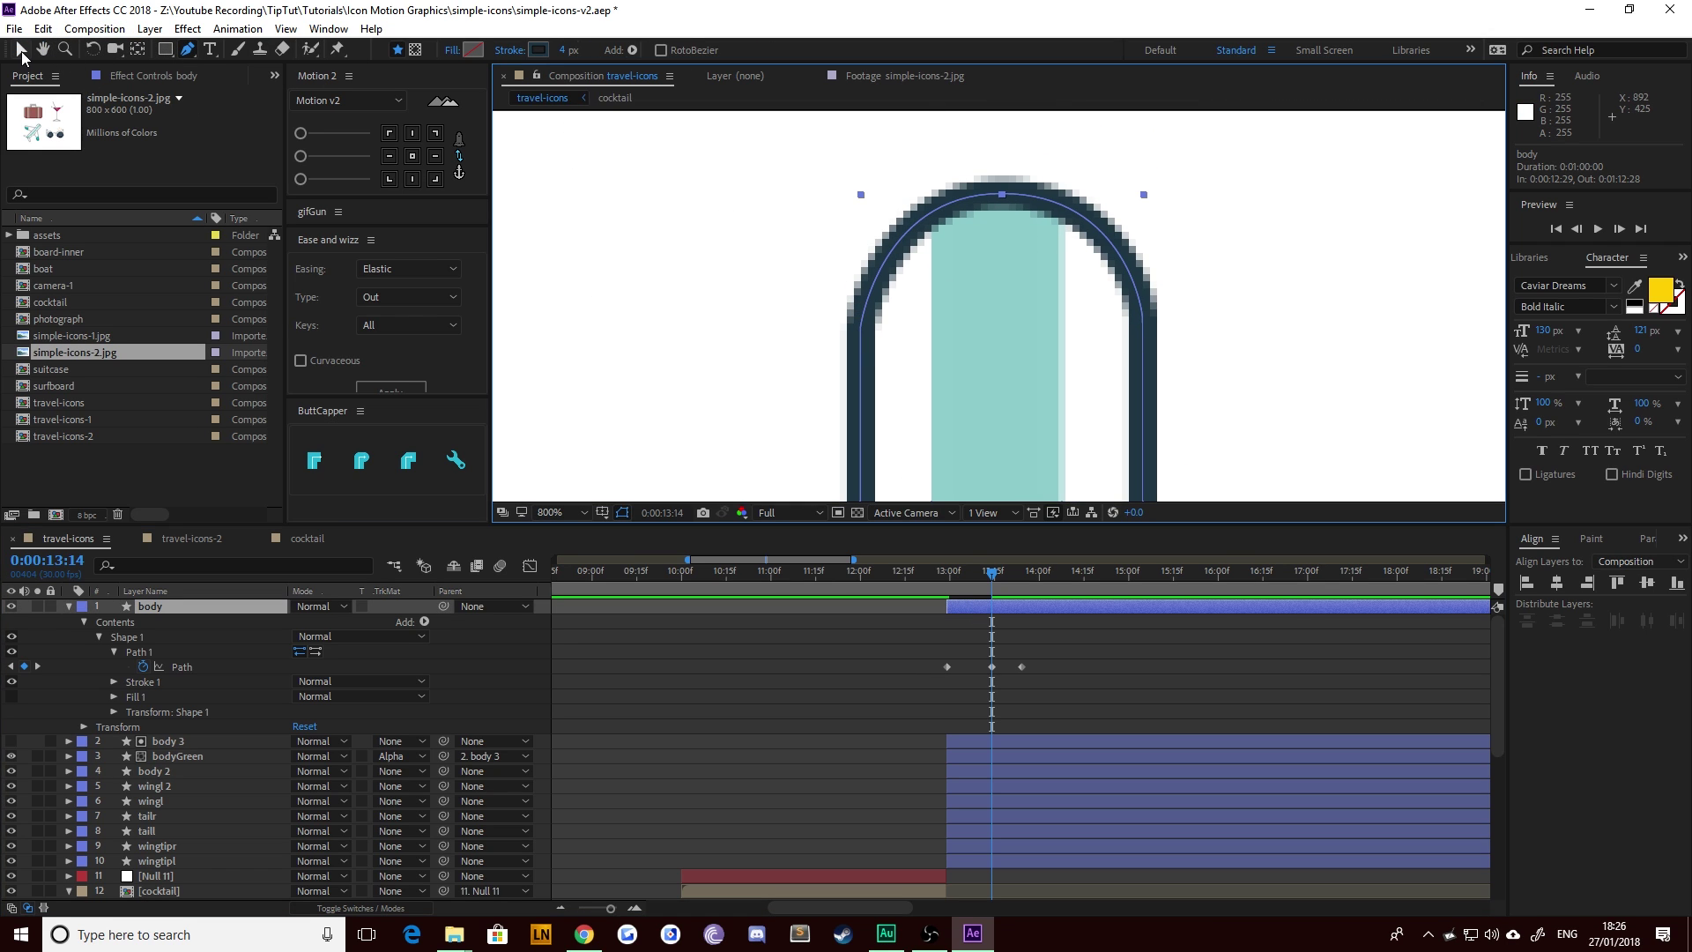
{"action": "left_click", "coordinate": [187, 53]}
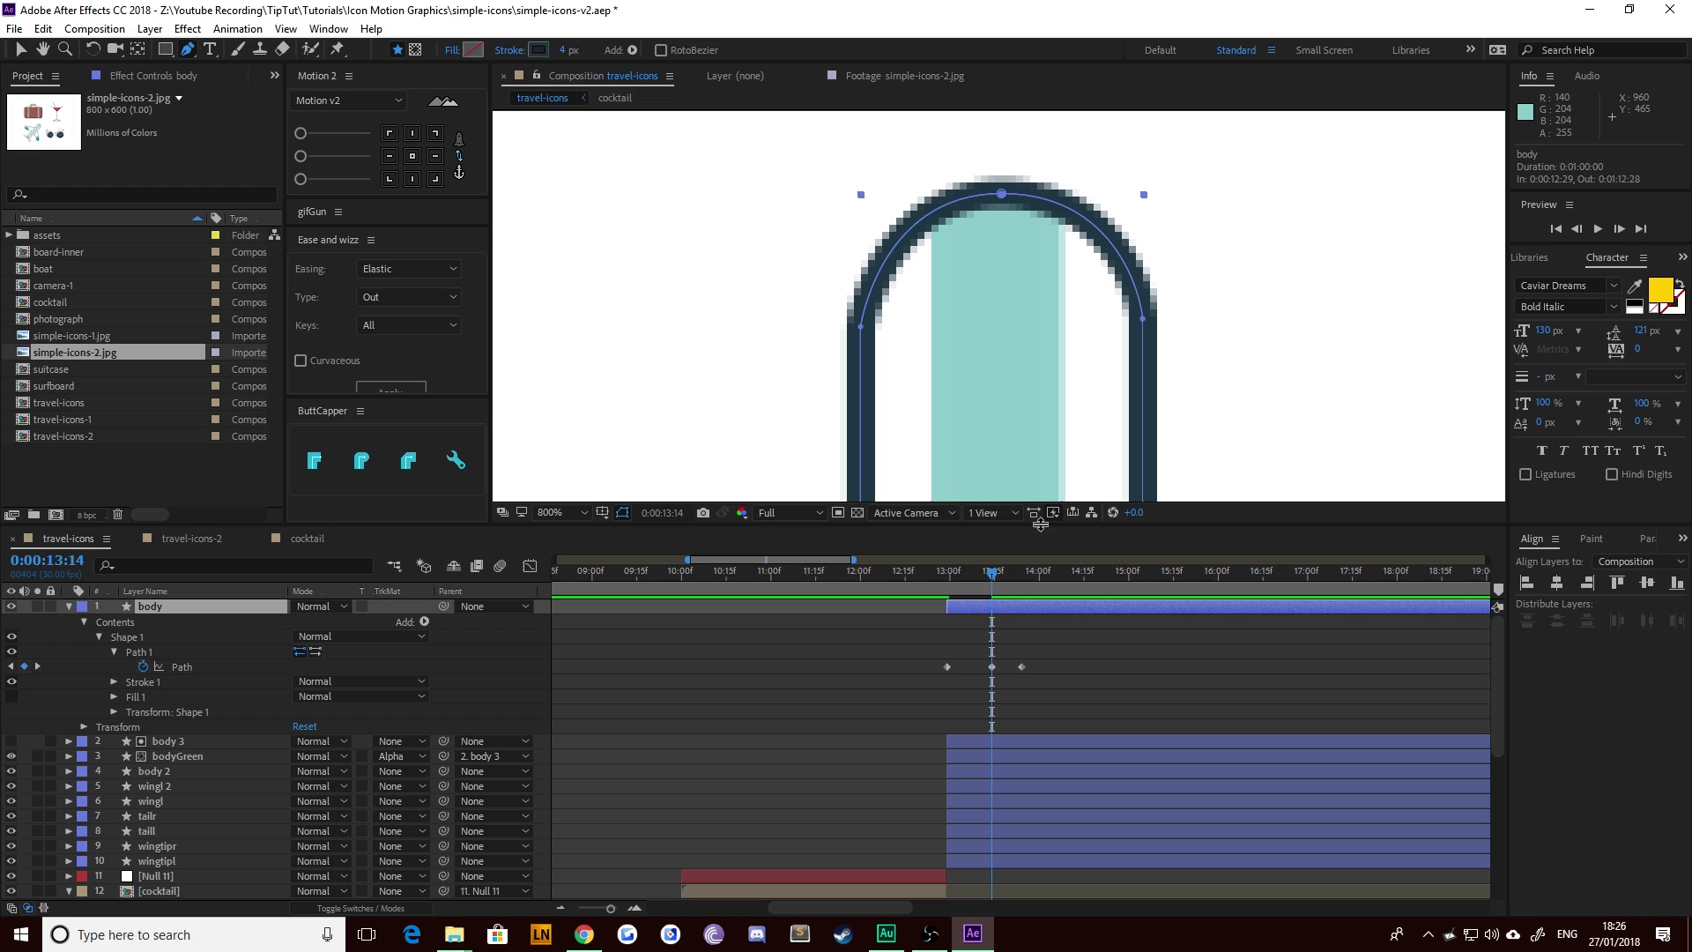
{"action": "left_click", "coordinate": [1024, 614]}
{"action": "left_click", "coordinate": [21, 49]}
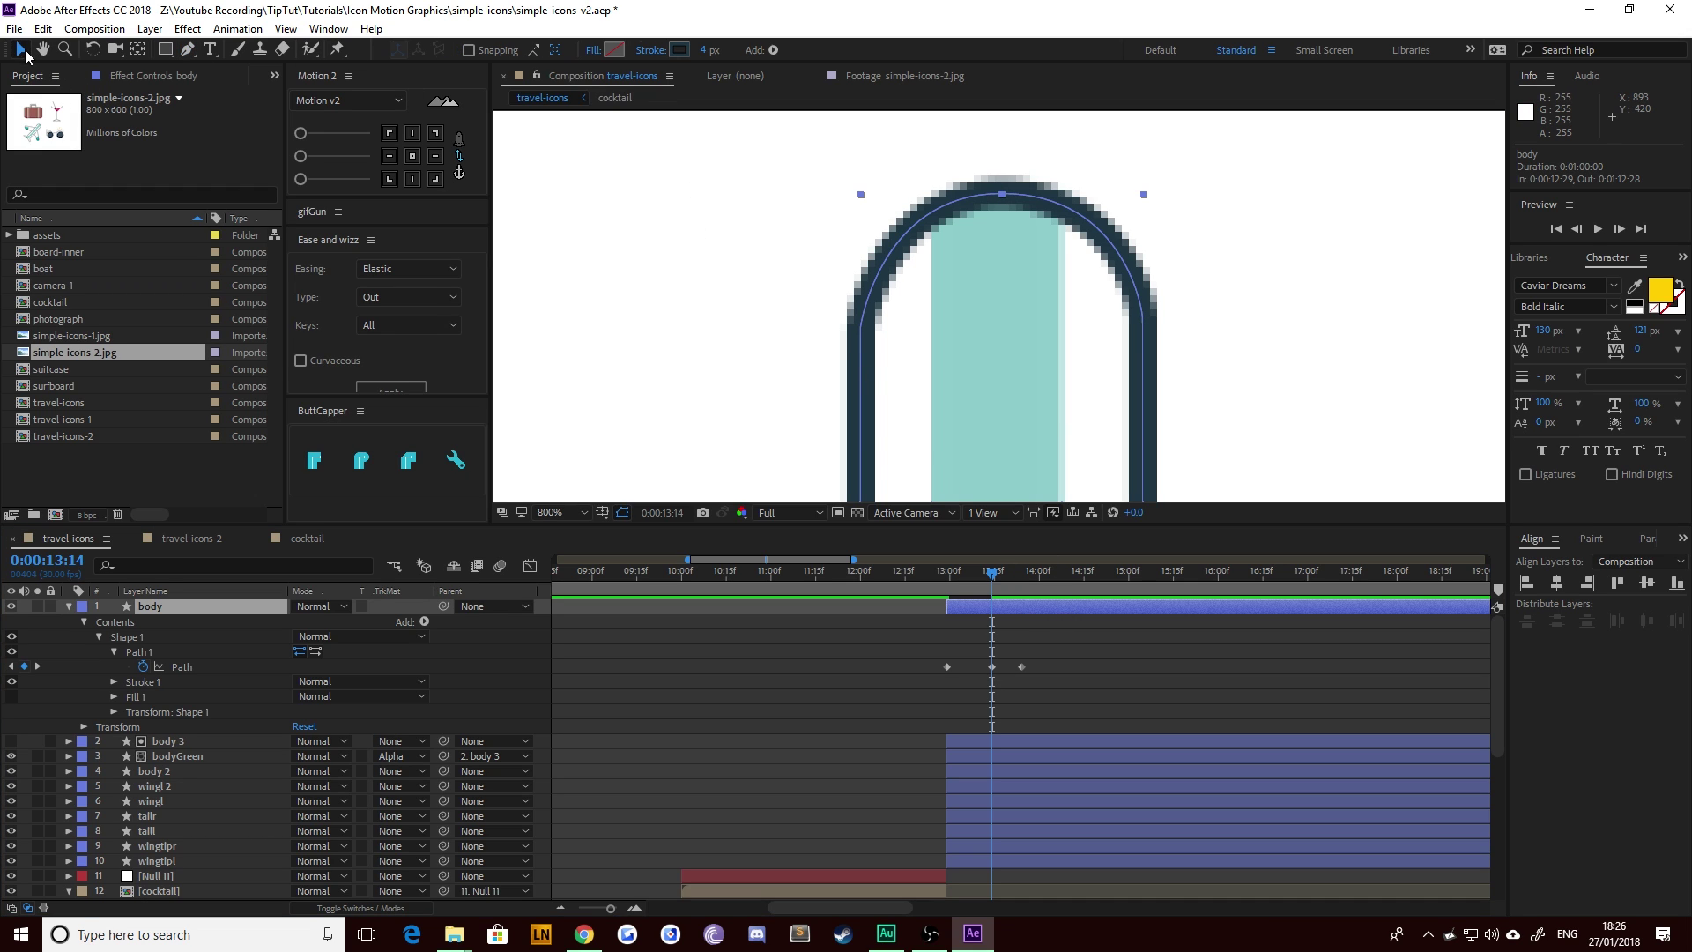
{"action": "left_click_drag", "start_coordinate": [1063, 219], "coordinate": [931, 143]}
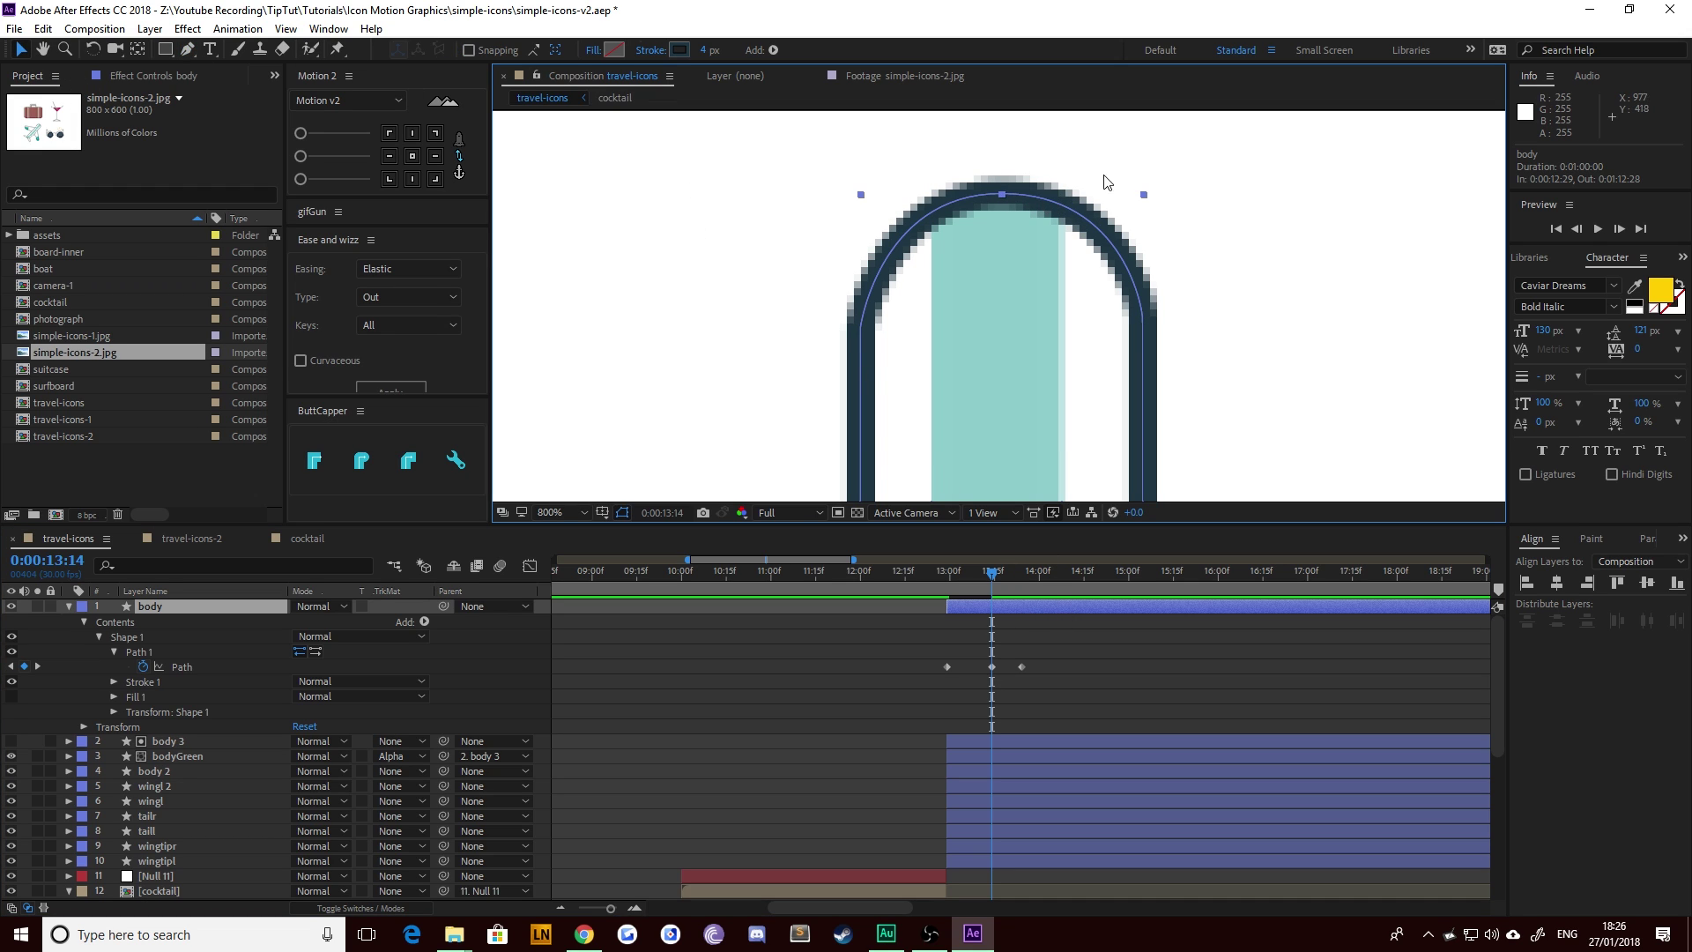
{"action": "left_click", "coordinate": [1118, 329], "text": "shift"}
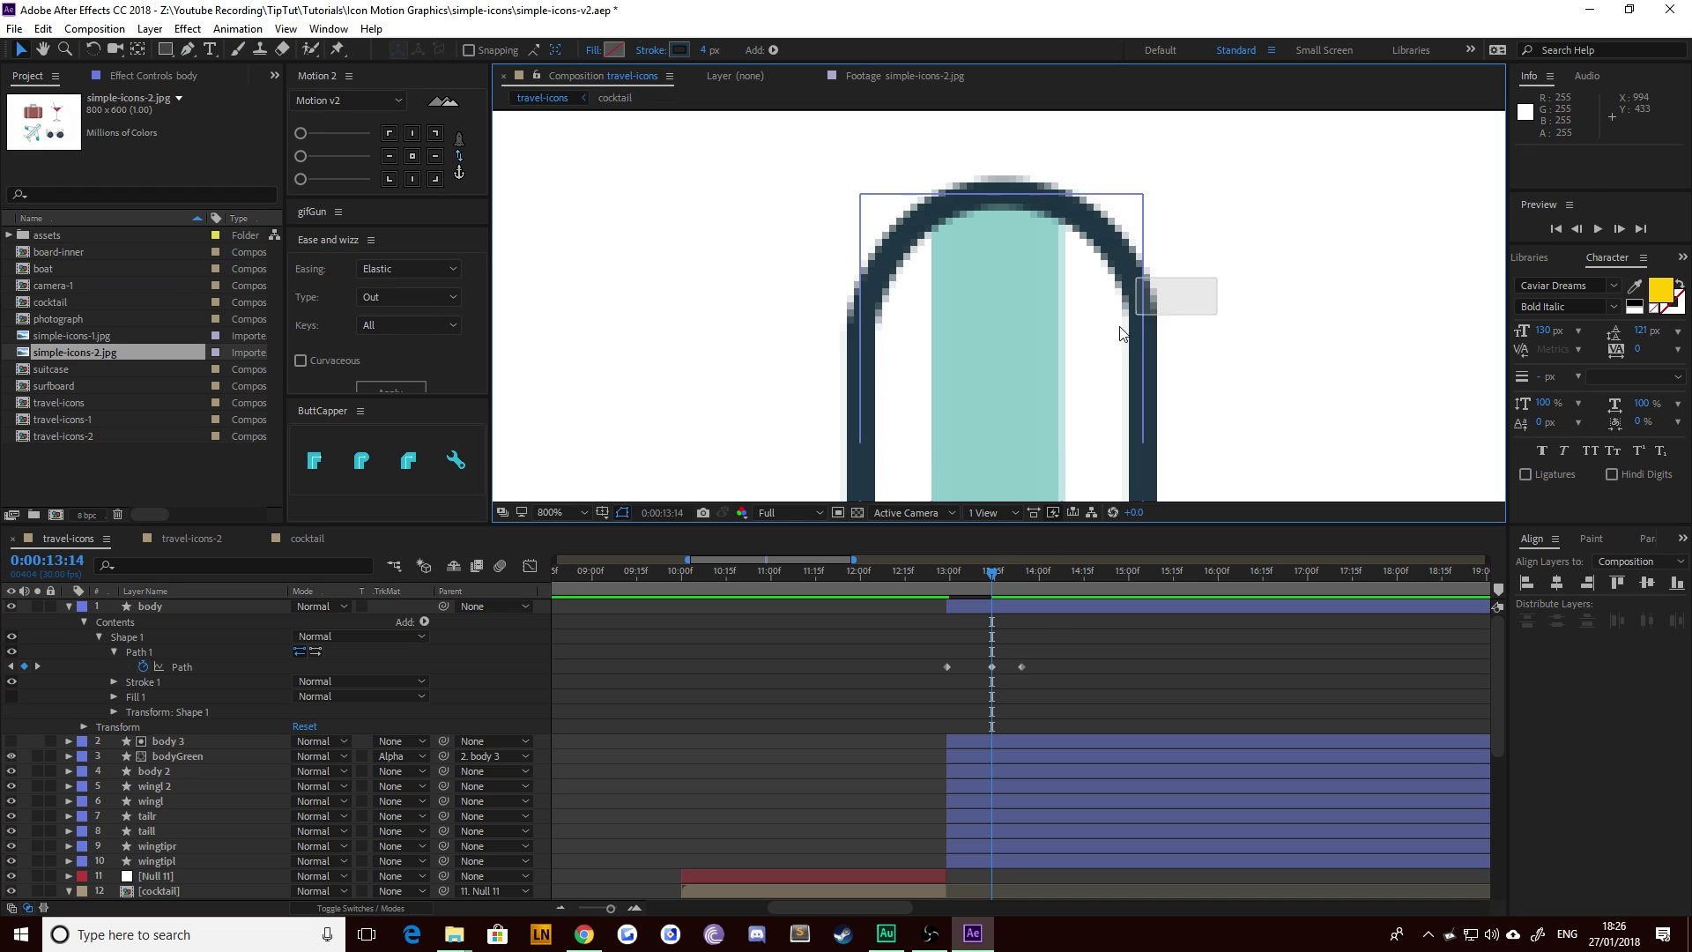
Step: At the 0:00:13:14 keyframe, select the body path's three nose vertices and move them straight up about 22 px
{"action": "left_click", "coordinate": [187, 51]}
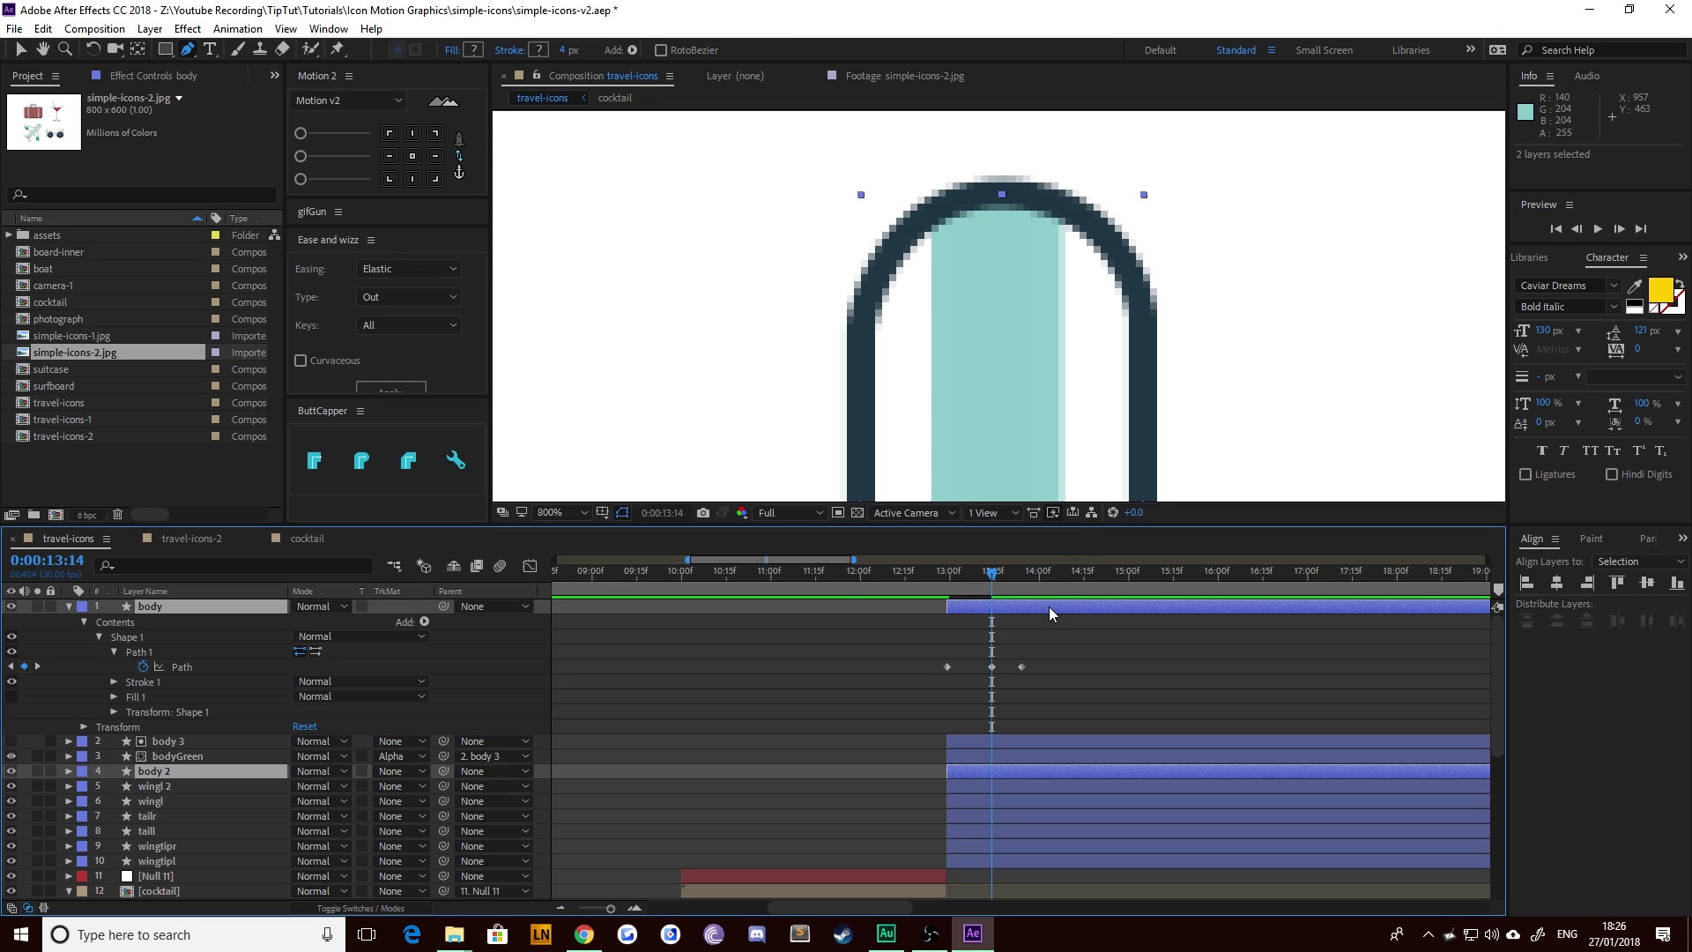
{"action": "left_click", "coordinate": [1101, 607]}
{"action": "left_click", "coordinate": [1090, 610]}
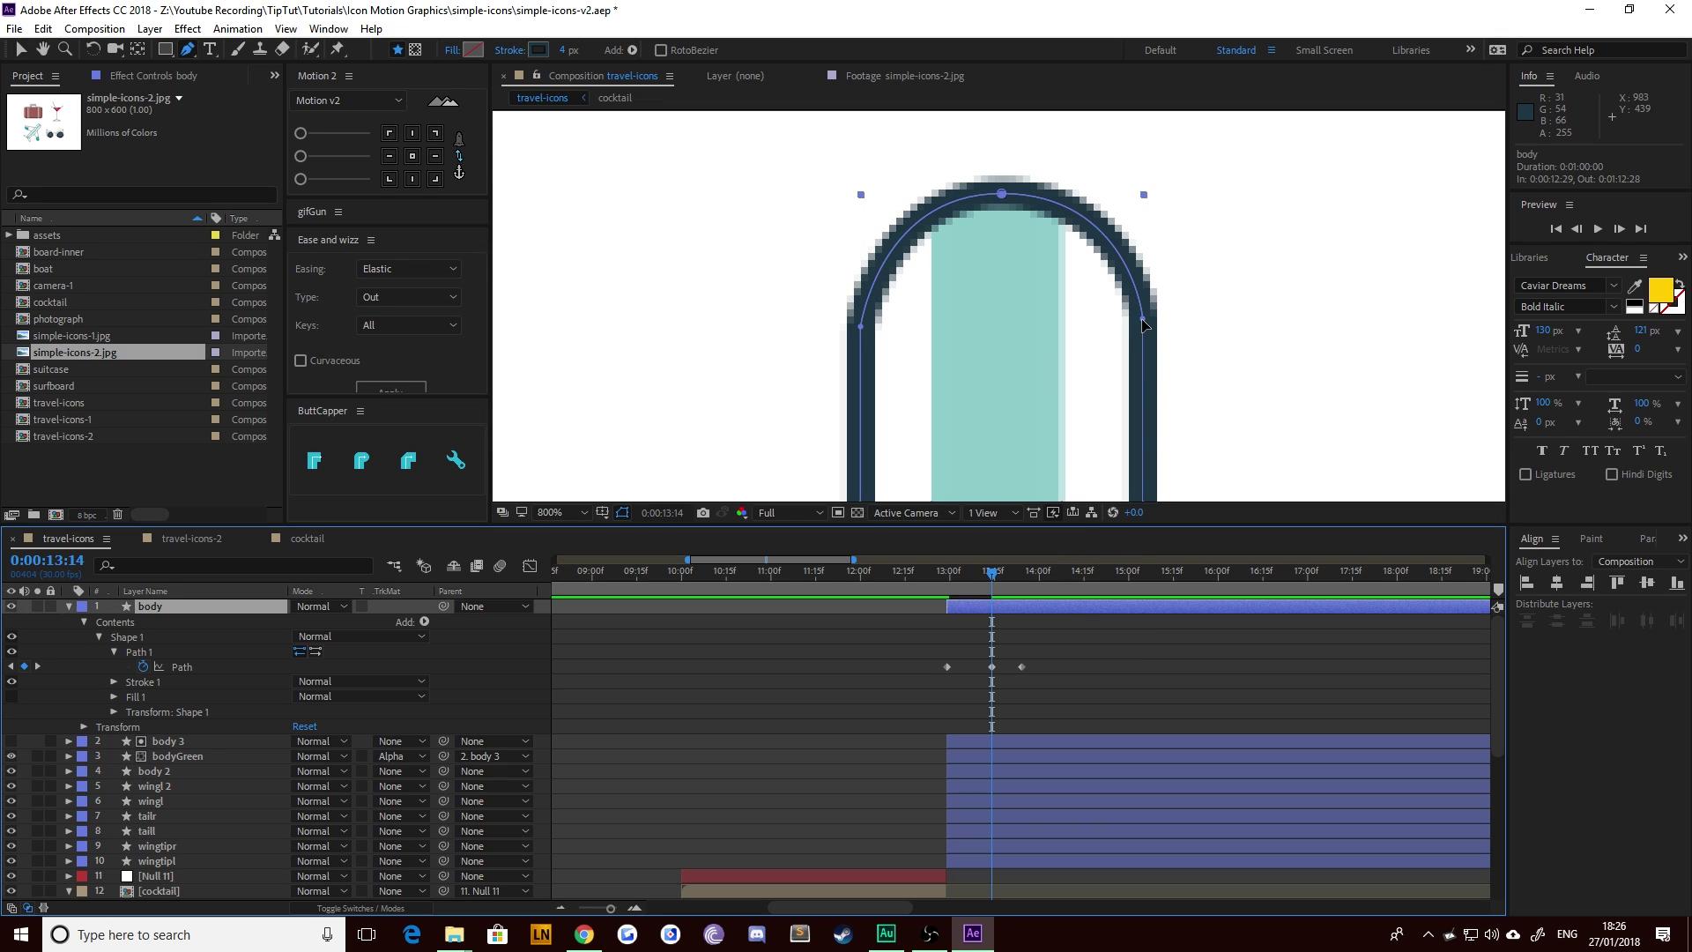
{"action": "left_click", "coordinate": [1143, 319]}
{"action": "left_click", "coordinate": [1002, 194], "text": "shift"}
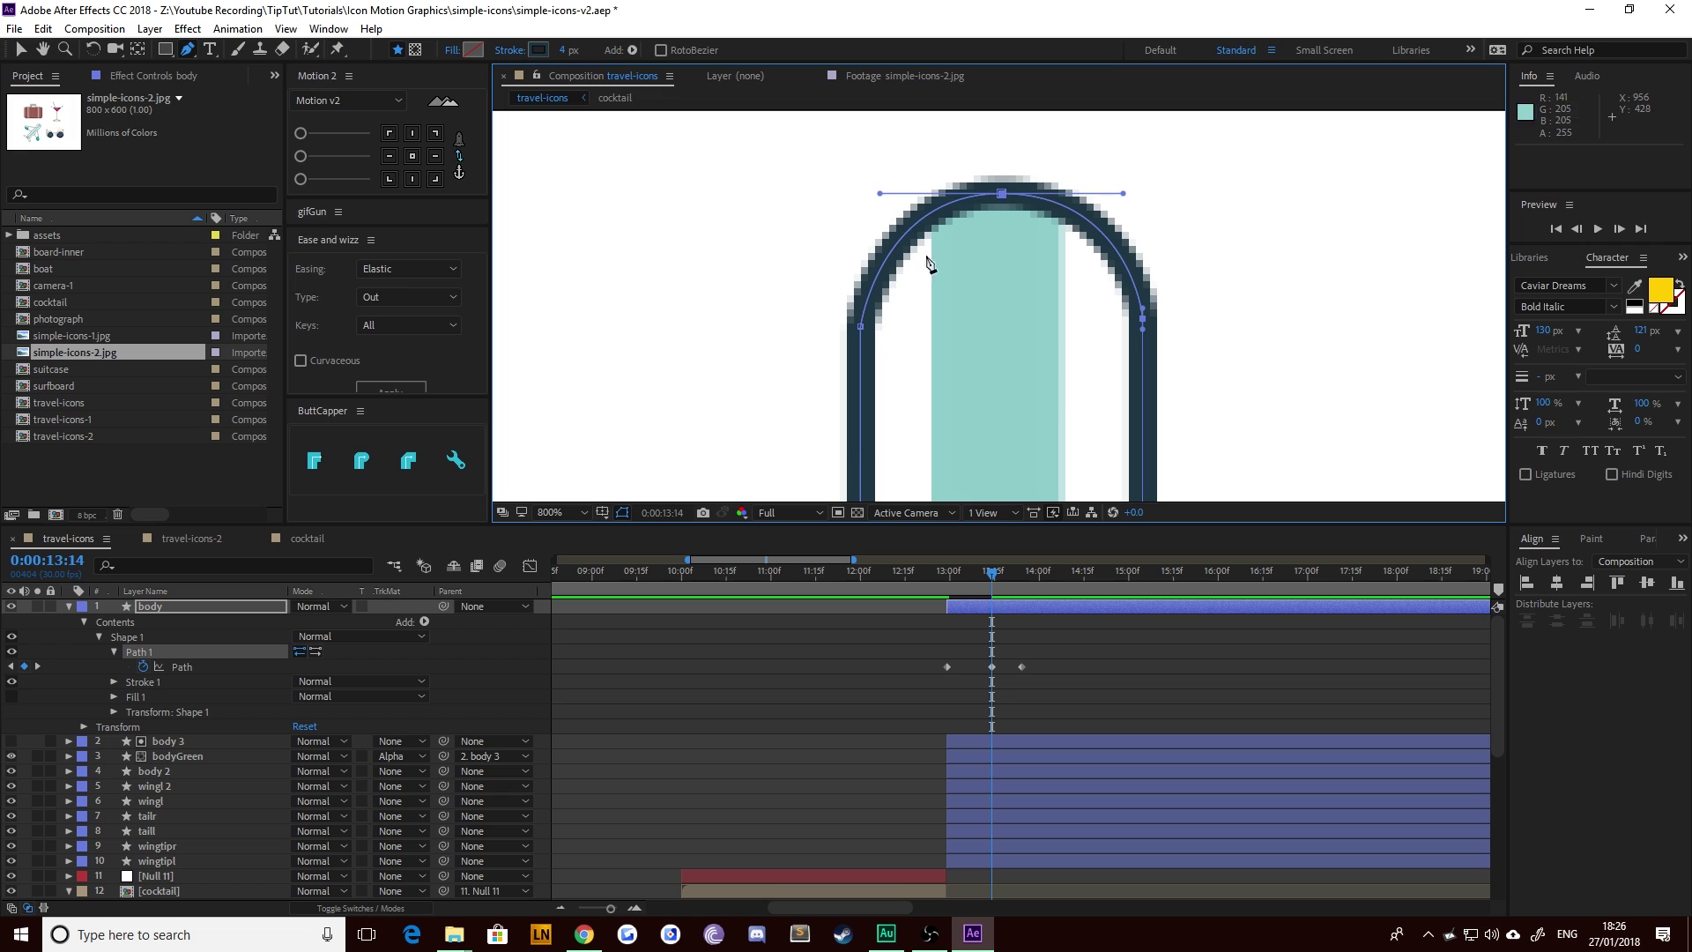
{"action": "left_click_drag", "start_coordinate": [868, 234], "coordinate": [877, 326]}
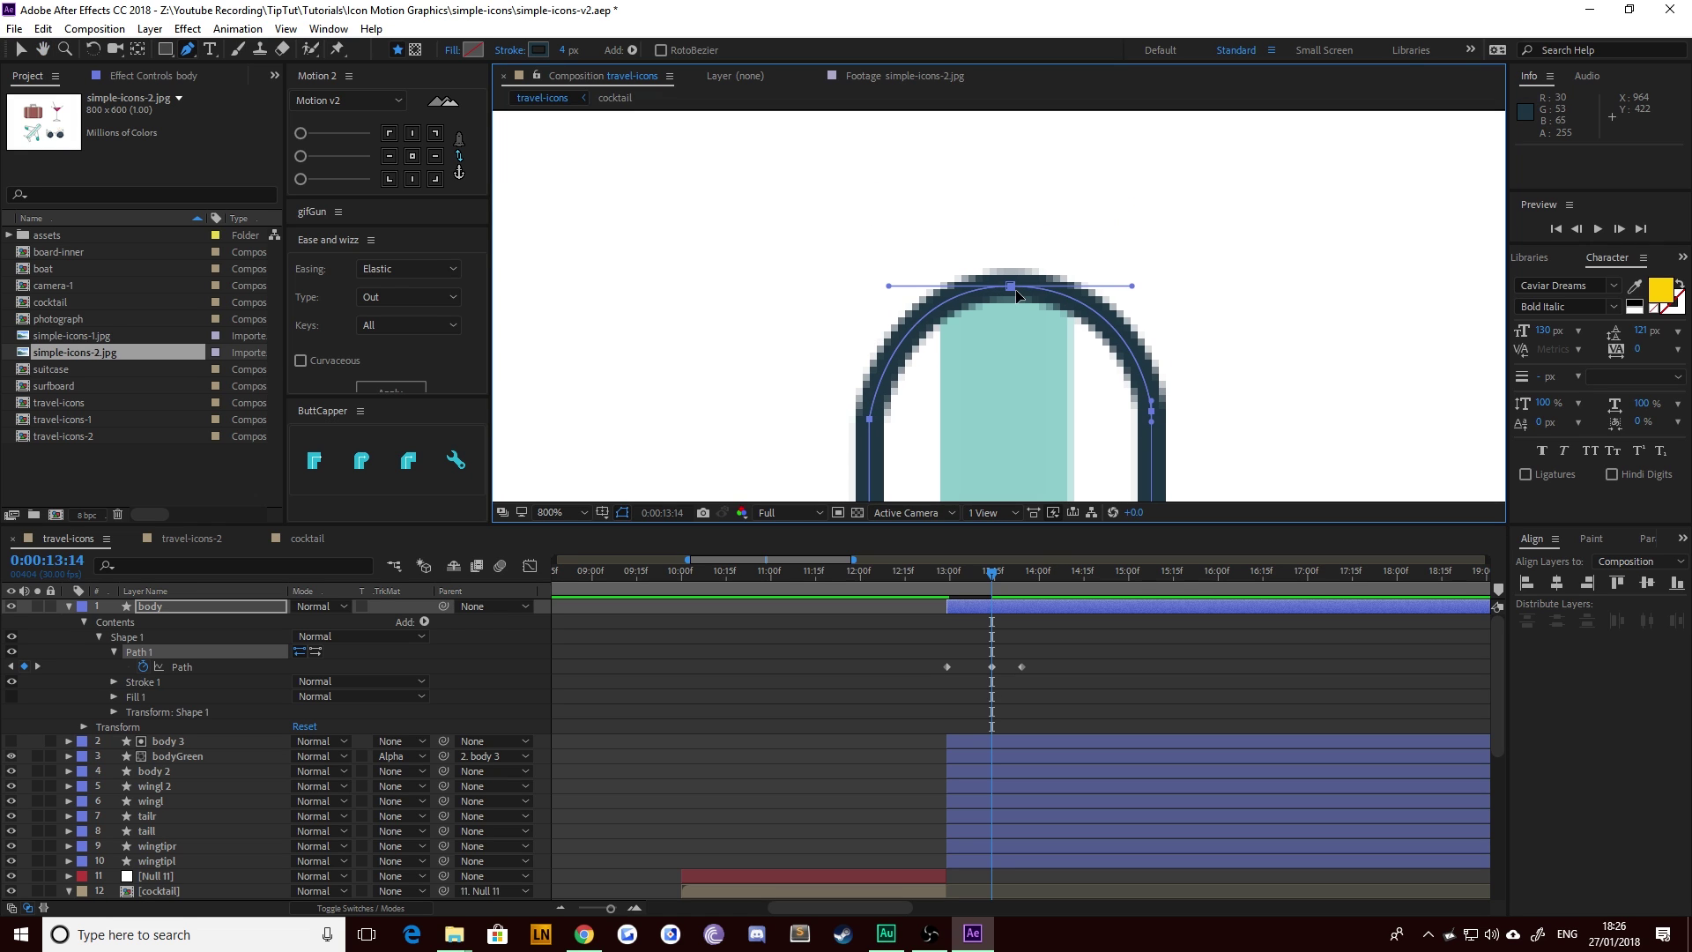
{"action": "left_click_drag", "start_coordinate": [1010, 291], "coordinate": [1010, 133]}
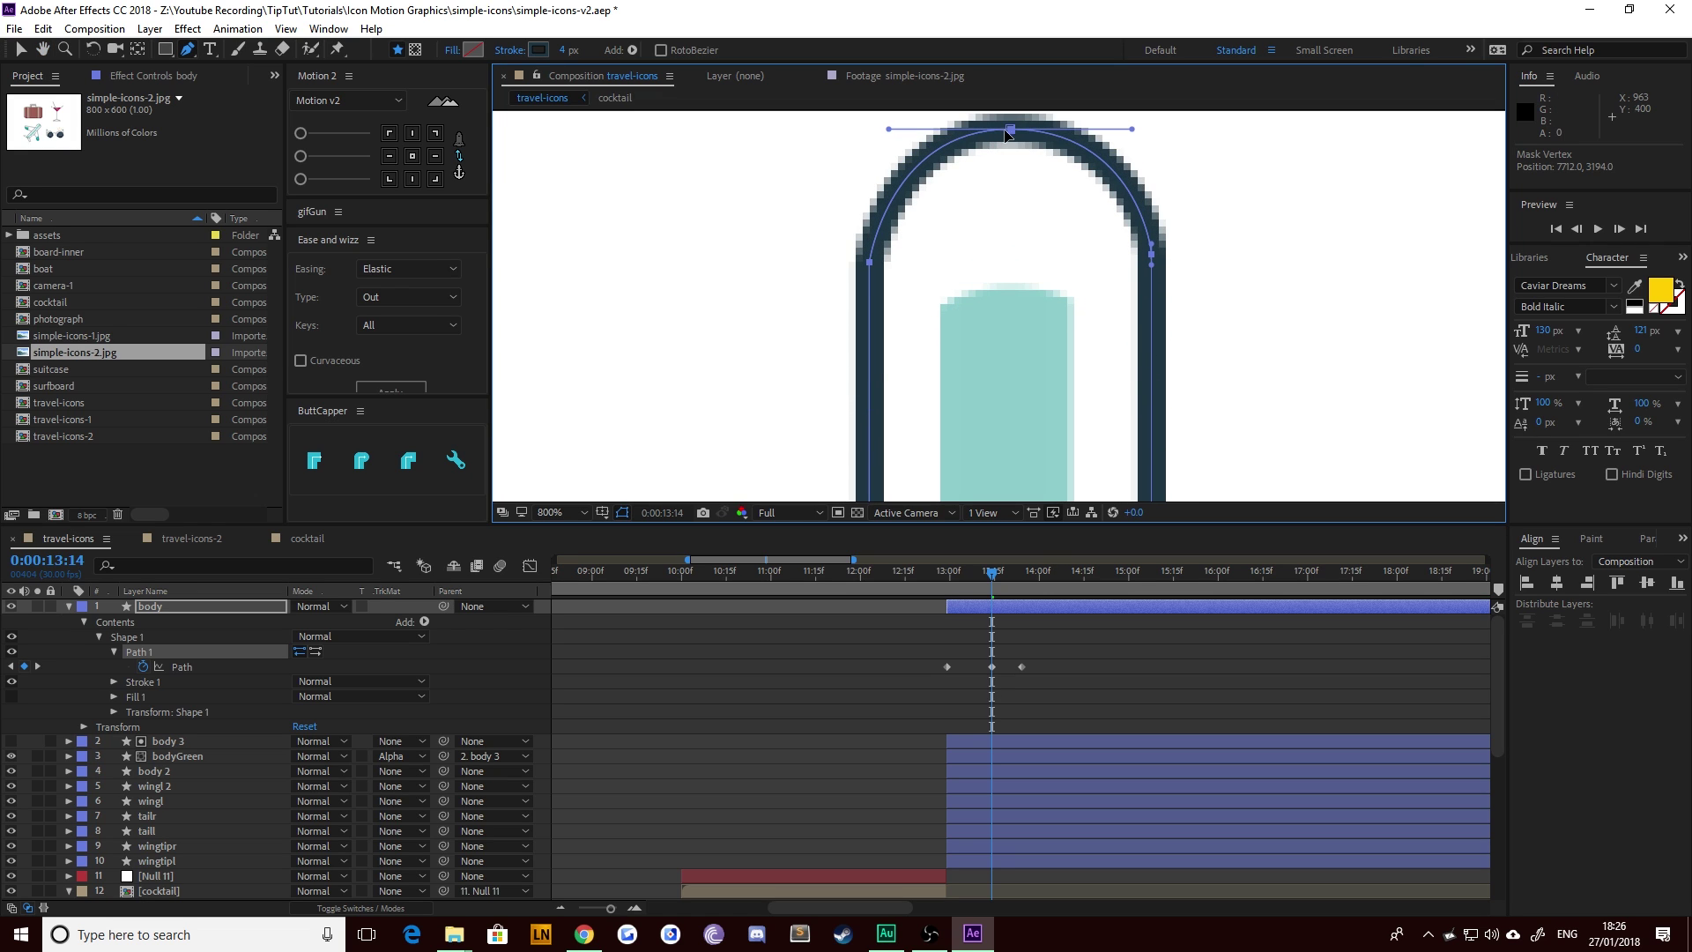
Step: At the same keyframe, move the body path's three tail-end vertices down so the rounded end extends just below the tail fins
{"action": "scroll", "coordinate": [1012, 272], "scroll_direction": "down", "scroll_amount": 2}
{"action": "left_click_drag", "start_coordinate": [993, 399], "coordinate": [967, 102]}
{"action": "scroll", "coordinate": [957, 368], "scroll_direction": "up", "scroll_amount": 1}
{"action": "left_click_drag", "start_coordinate": [954, 368], "coordinate": [964, 311]}
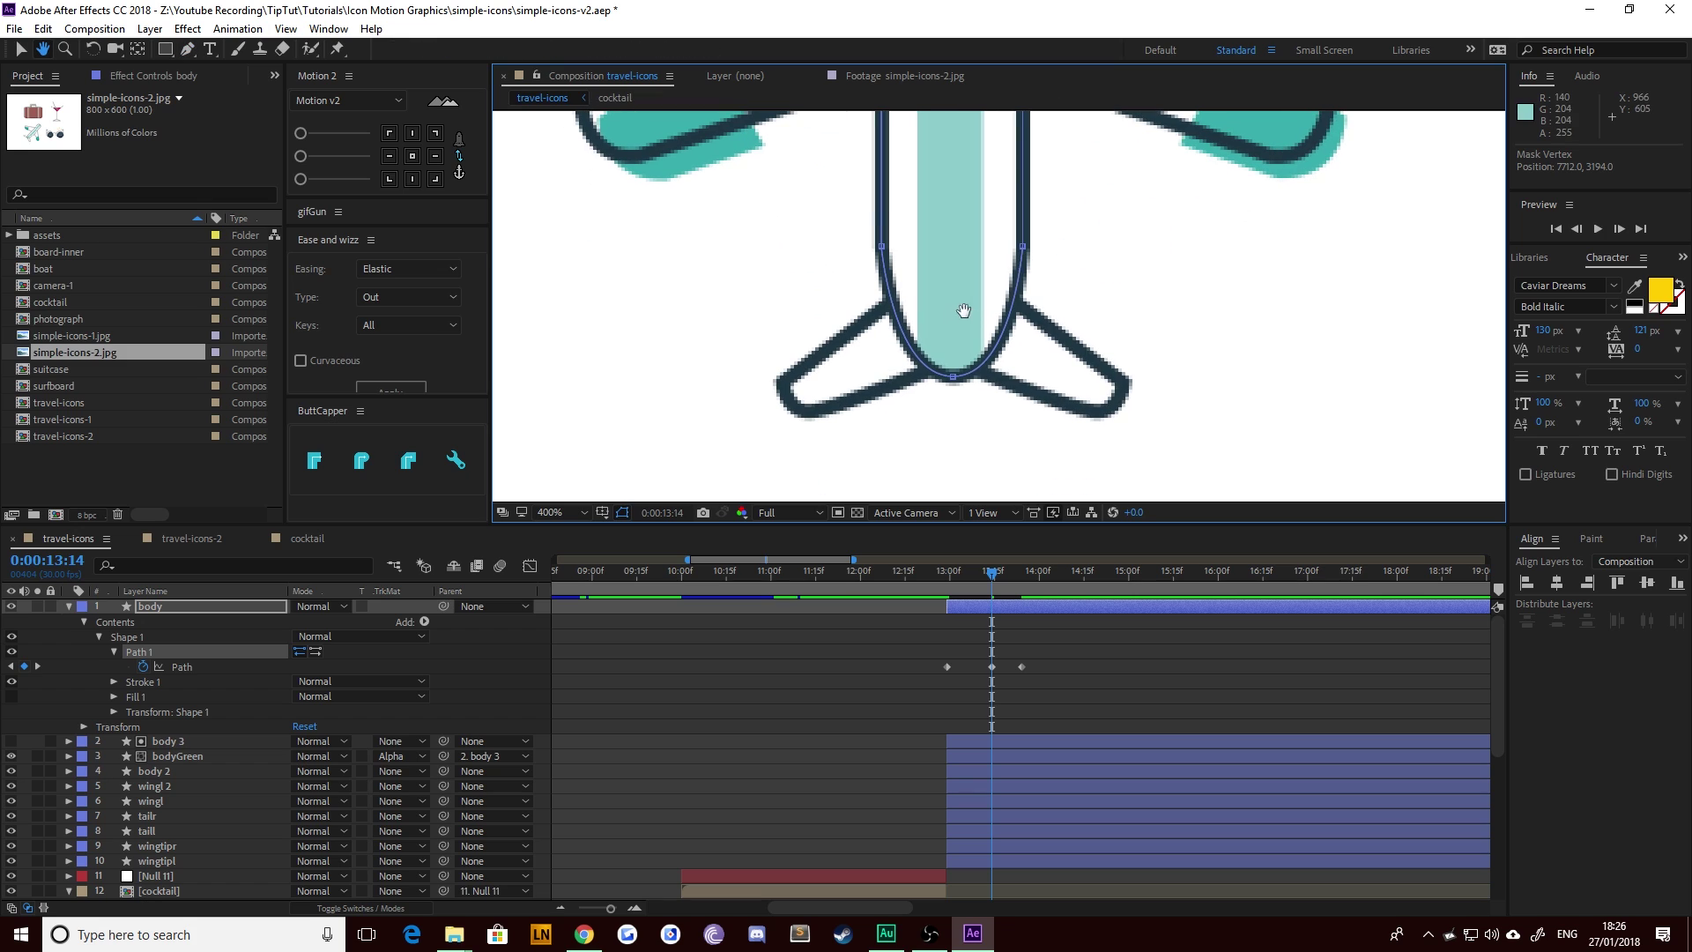
{"action": "left_click", "coordinate": [1023, 246]}
{"action": "left_click", "coordinate": [883, 246], "text": "shift"}
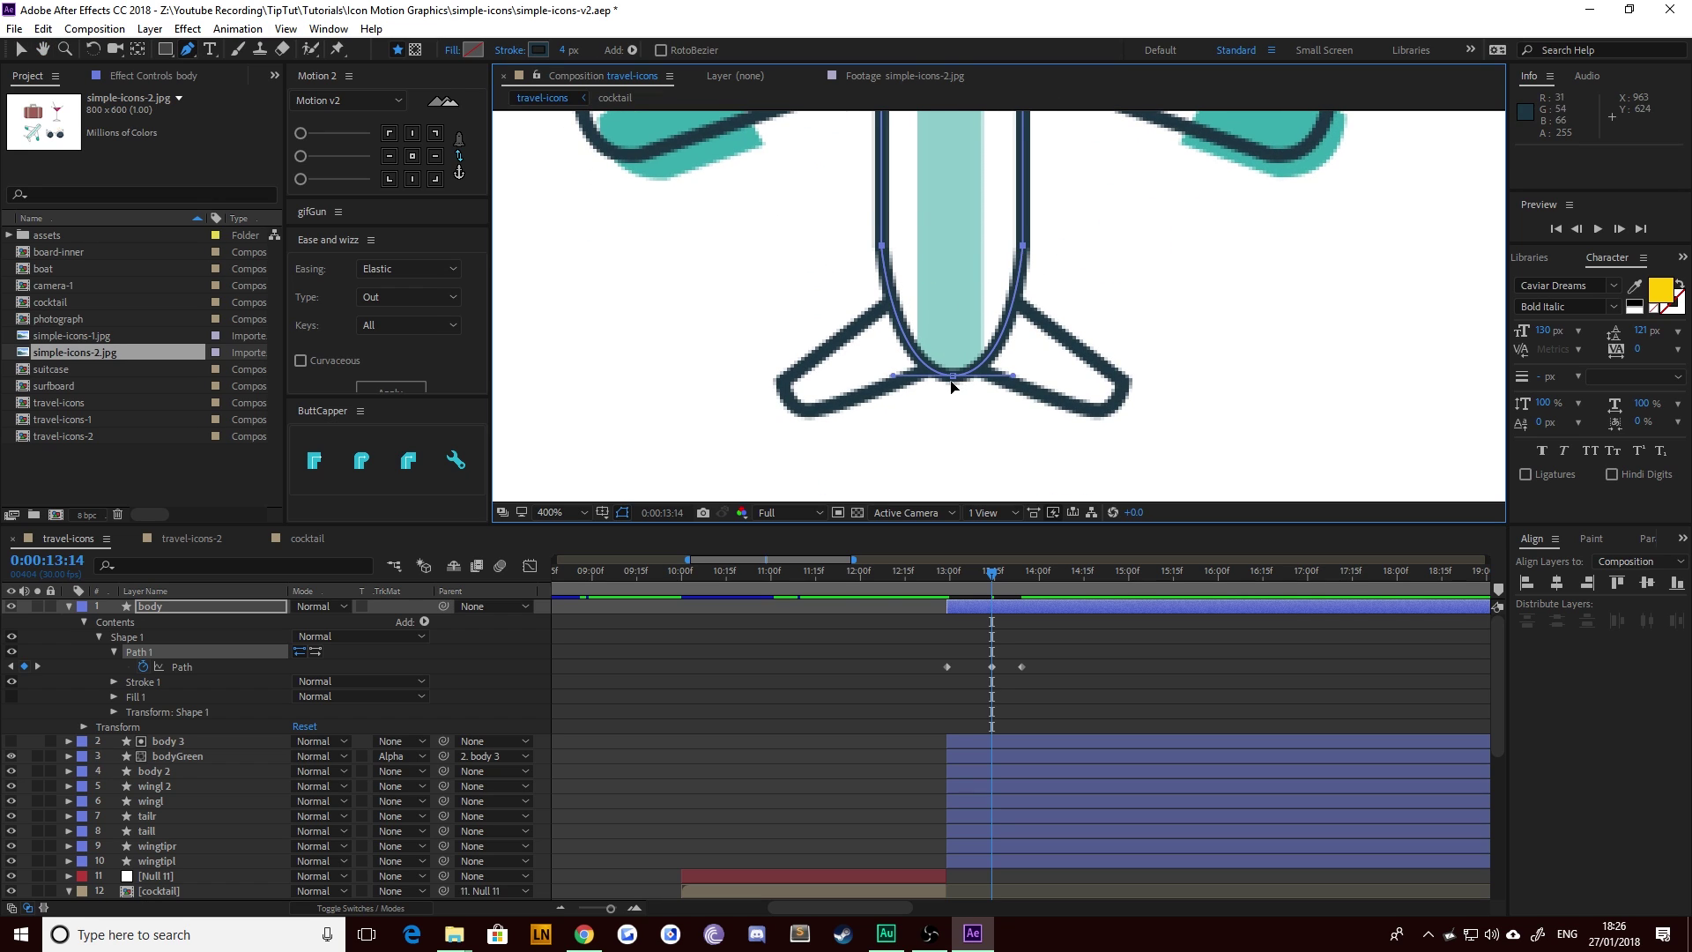
{"action": "left_click_drag", "start_coordinate": [956, 378], "coordinate": [961, 461]}
{"action": "key", "text": "comma"}
{"action": "key", "text": "comma"}
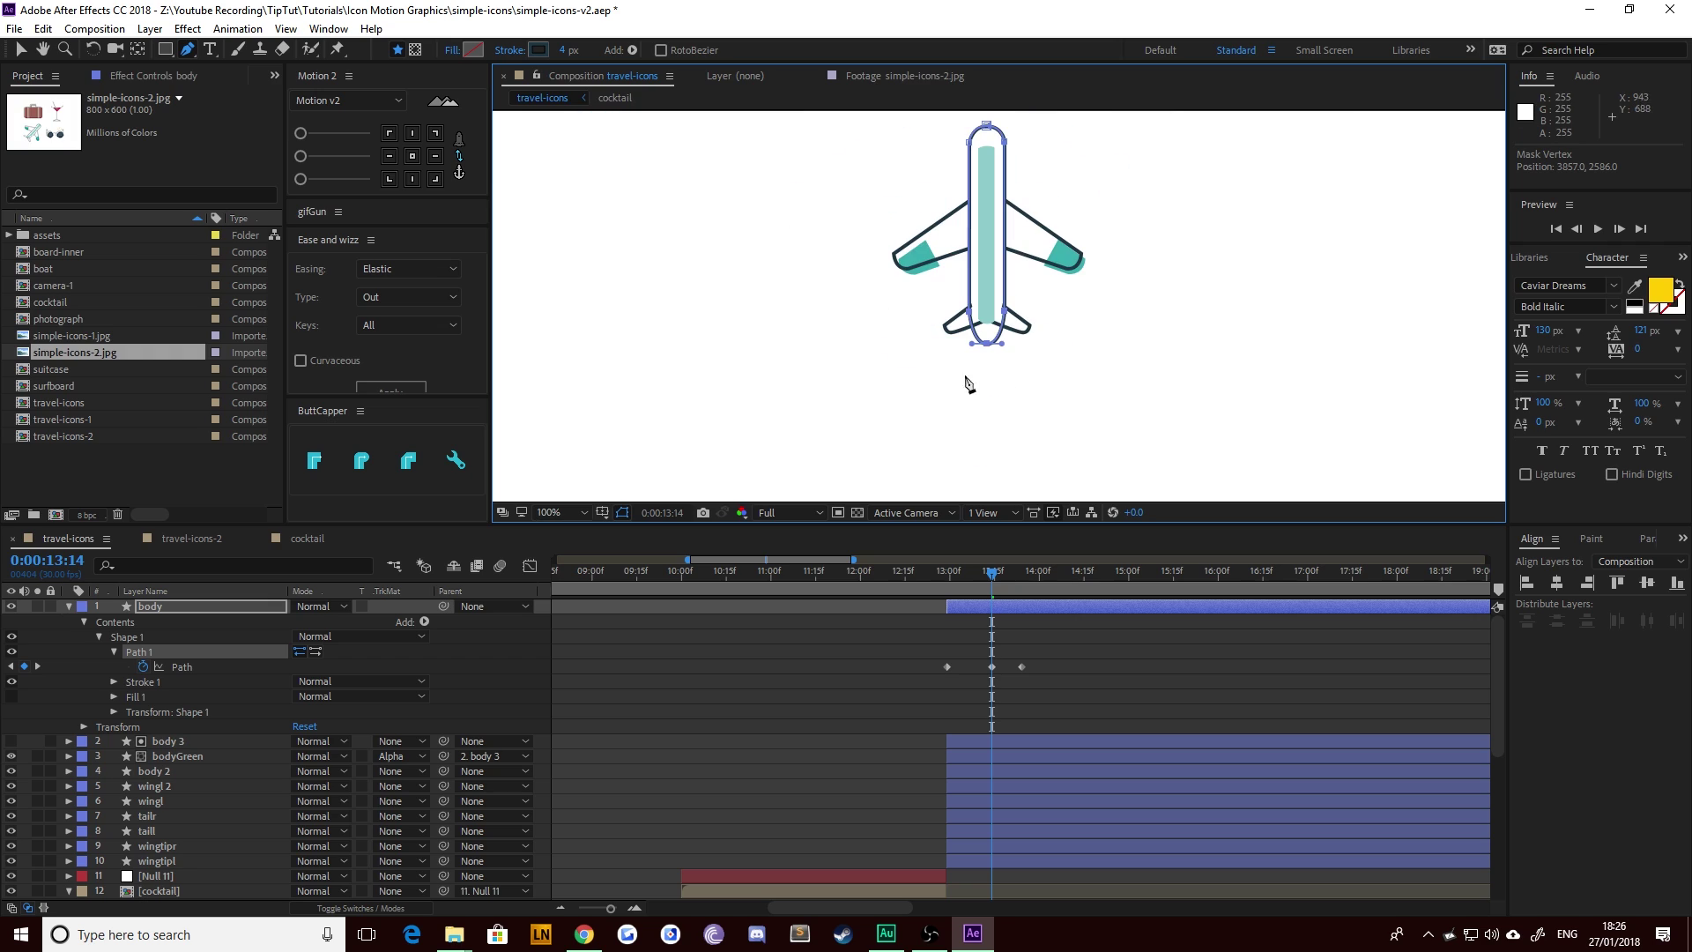
{"action": "left_click", "coordinate": [26, 44]}
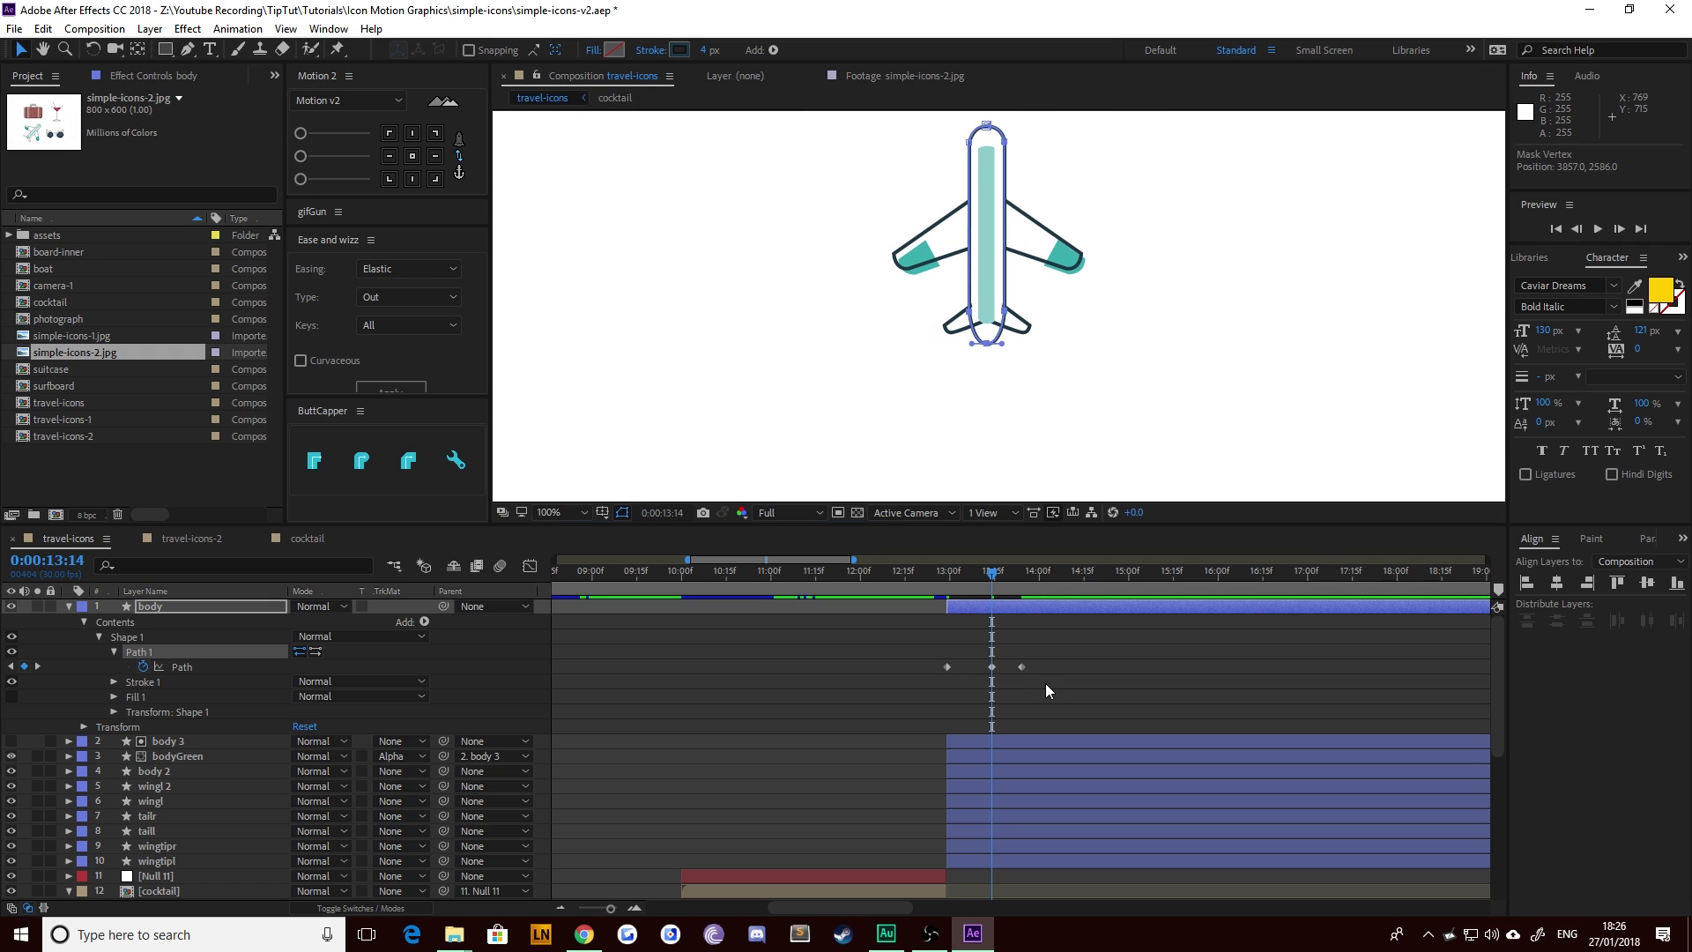
Step: Recentre the plane and play back the body layer's path animation from its first keyframe at 0:00:12:29
{"action": "left_click", "coordinate": [37, 667]}
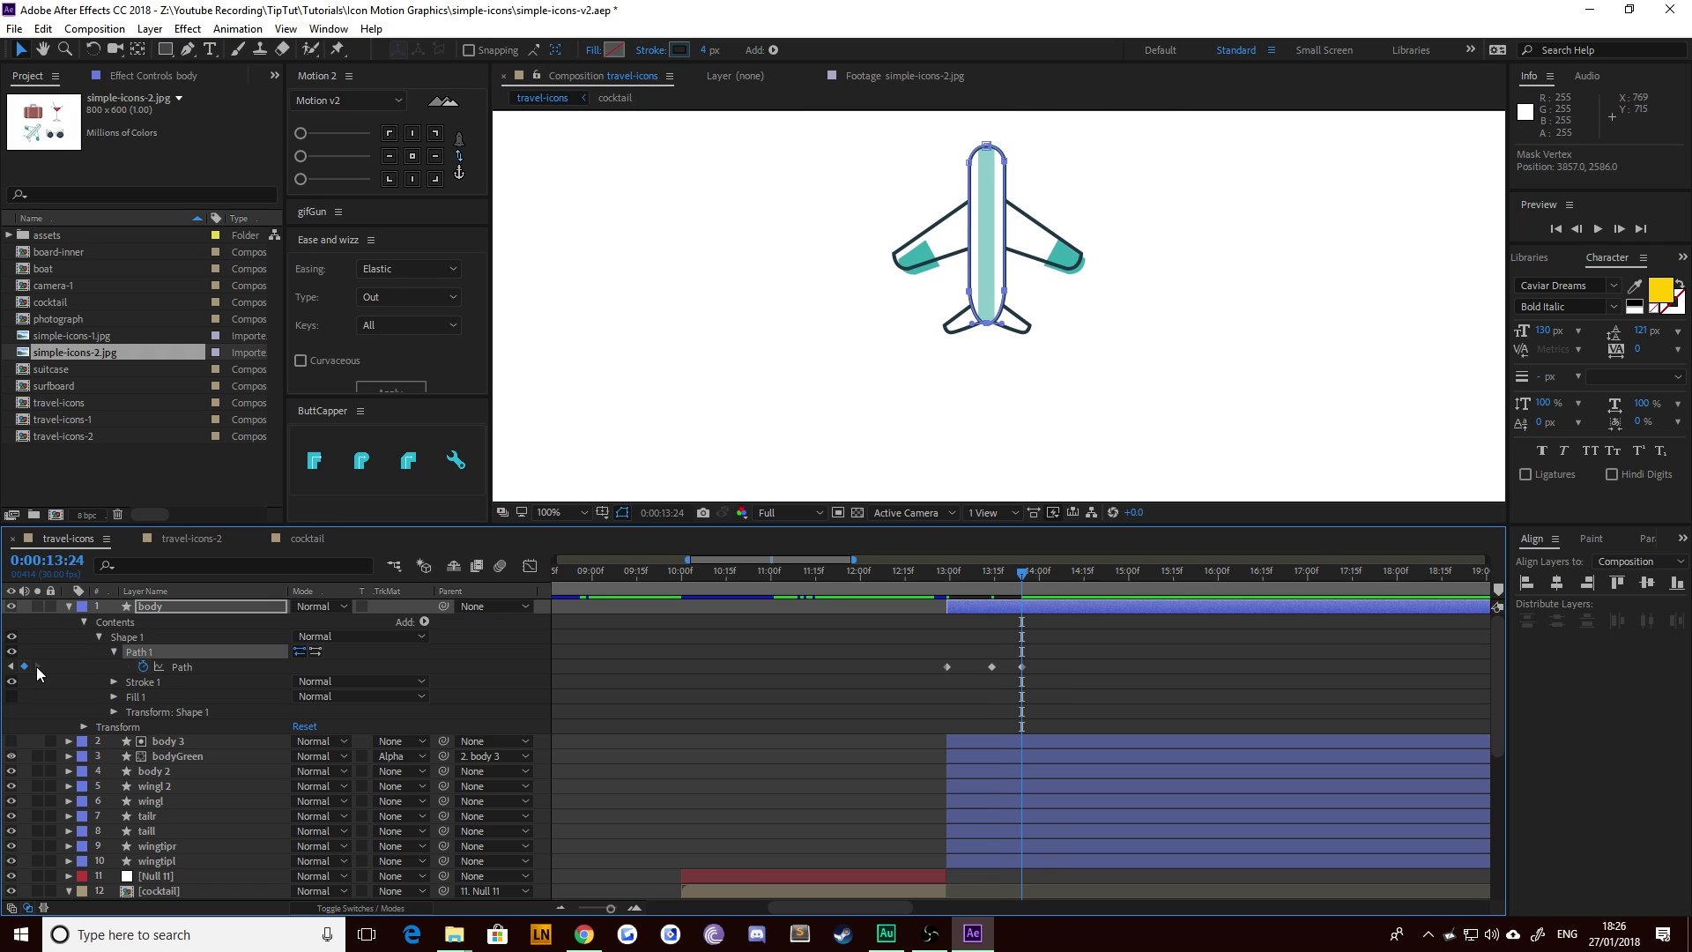
{"action": "left_click", "coordinate": [646, 251]}
{"action": "left_click", "coordinate": [646, 251]}
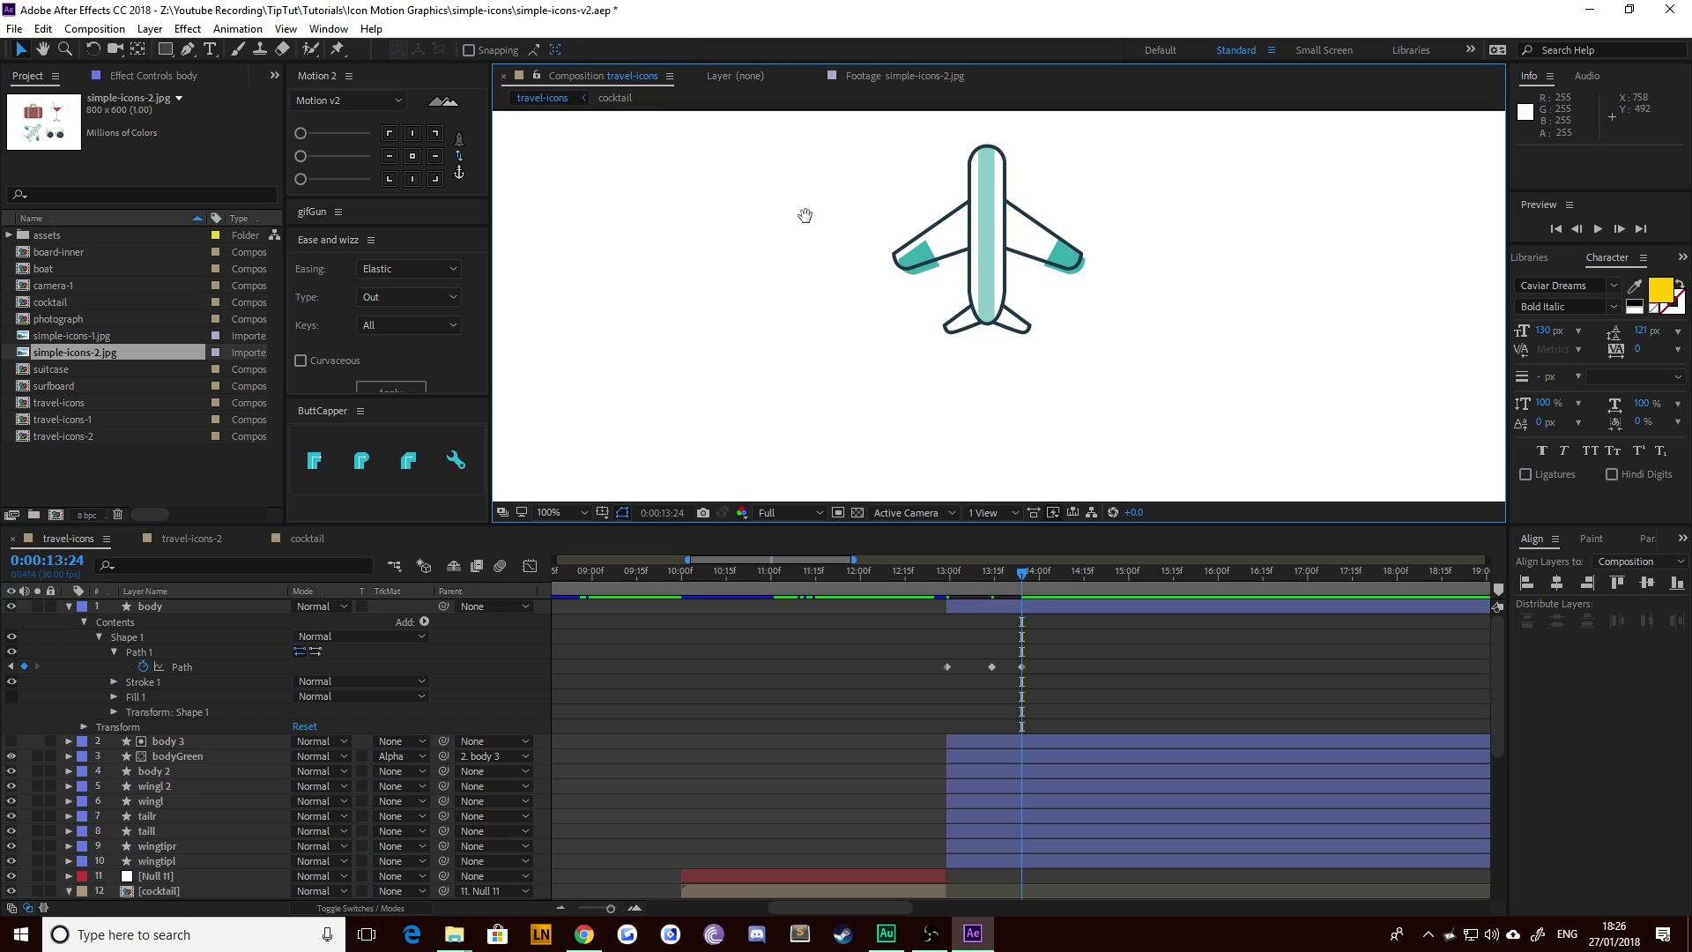
{"action": "left_click_drag", "start_coordinate": [808, 210], "coordinate": [801, 302]}
{"action": "left_click", "coordinate": [1038, 608]}
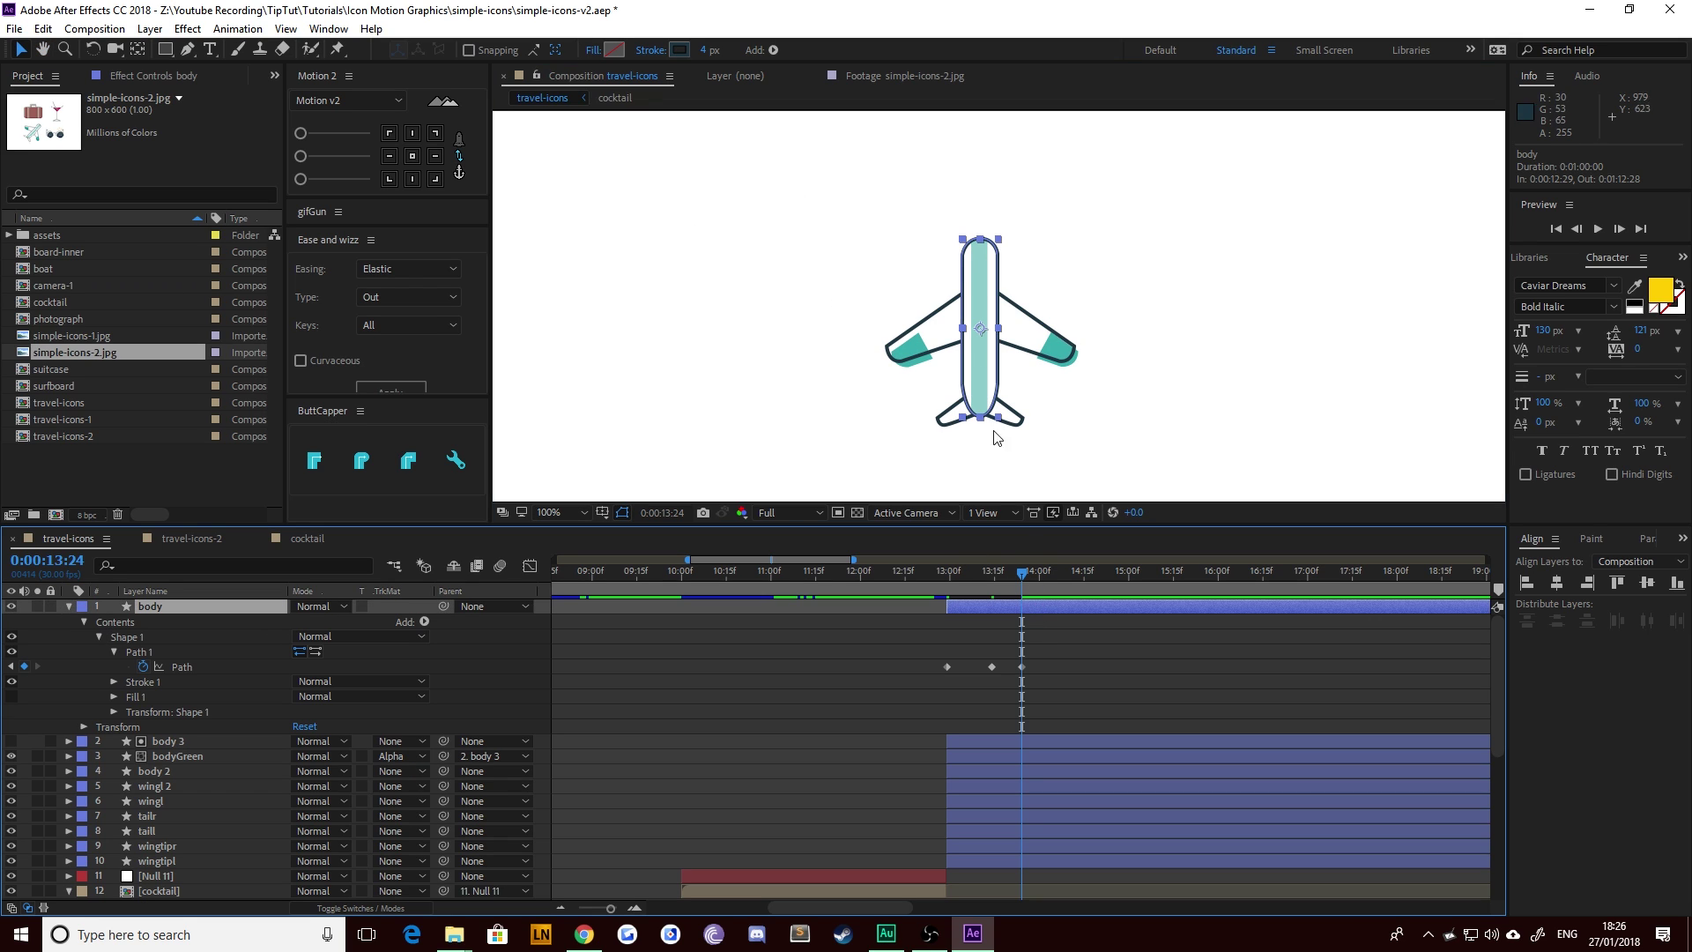
{"action": "left_click_drag", "start_coordinate": [1051, 650], "coordinate": [916, 685]}
{"action": "left_click", "coordinate": [947, 574]}
{"action": "key", "text": "space"}
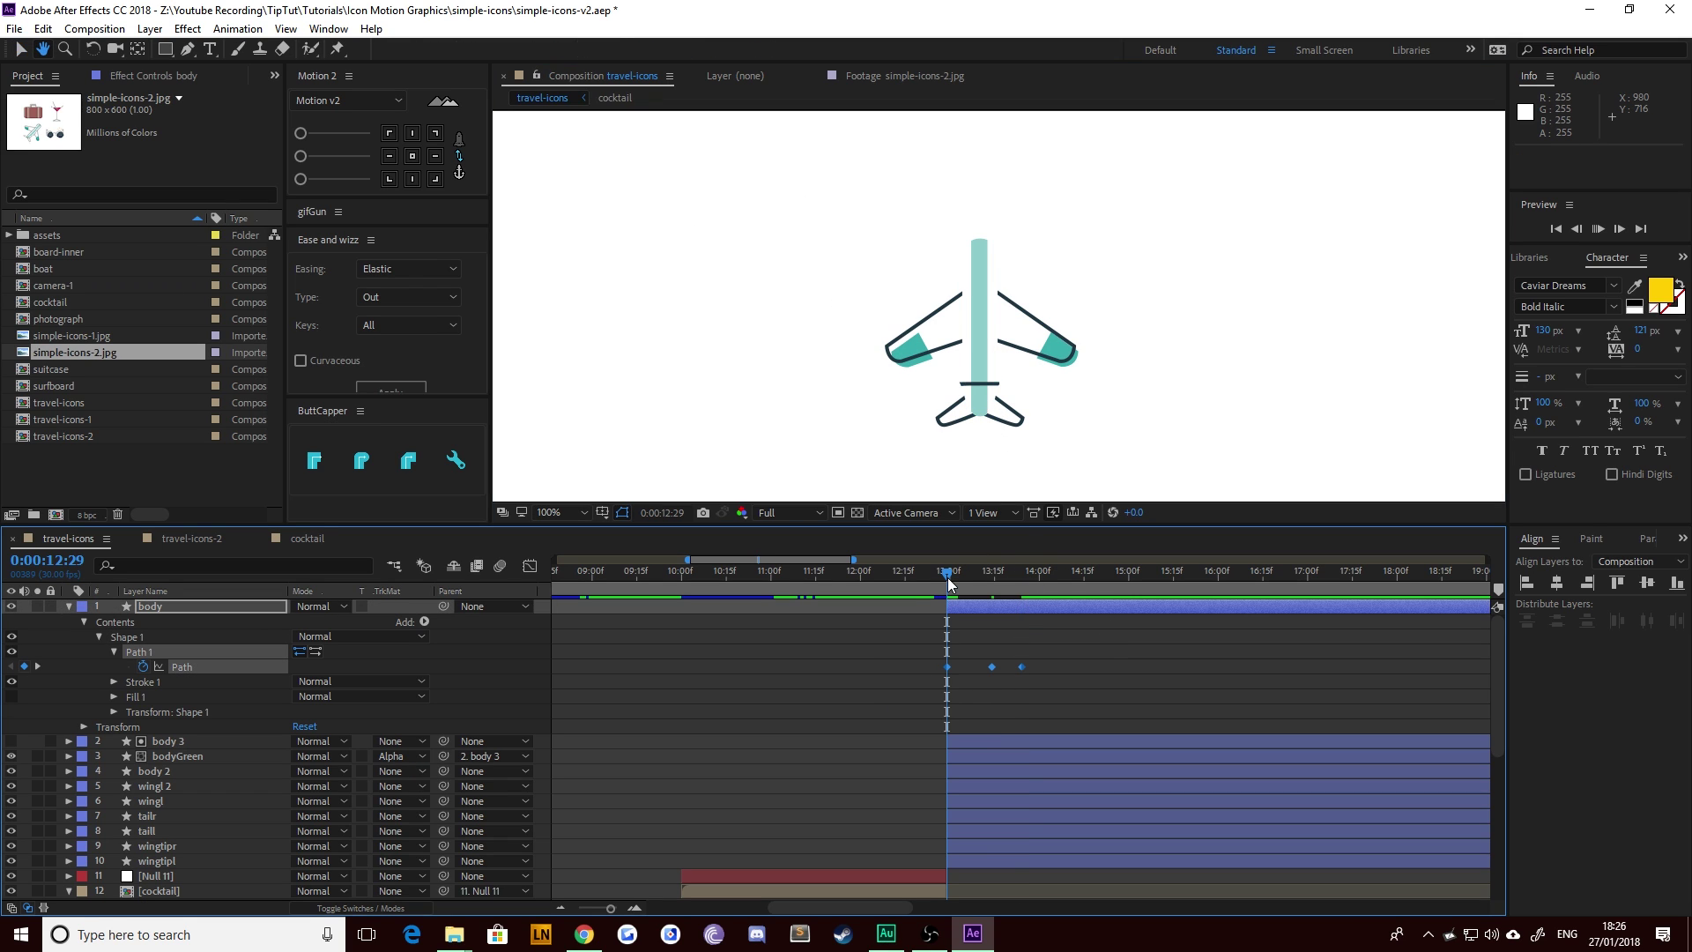
Step: Apply Easy Ease to all three Path keyframes of the body layer
{"action": "left_click_drag", "start_coordinate": [1080, 651], "coordinate": [951, 649]}
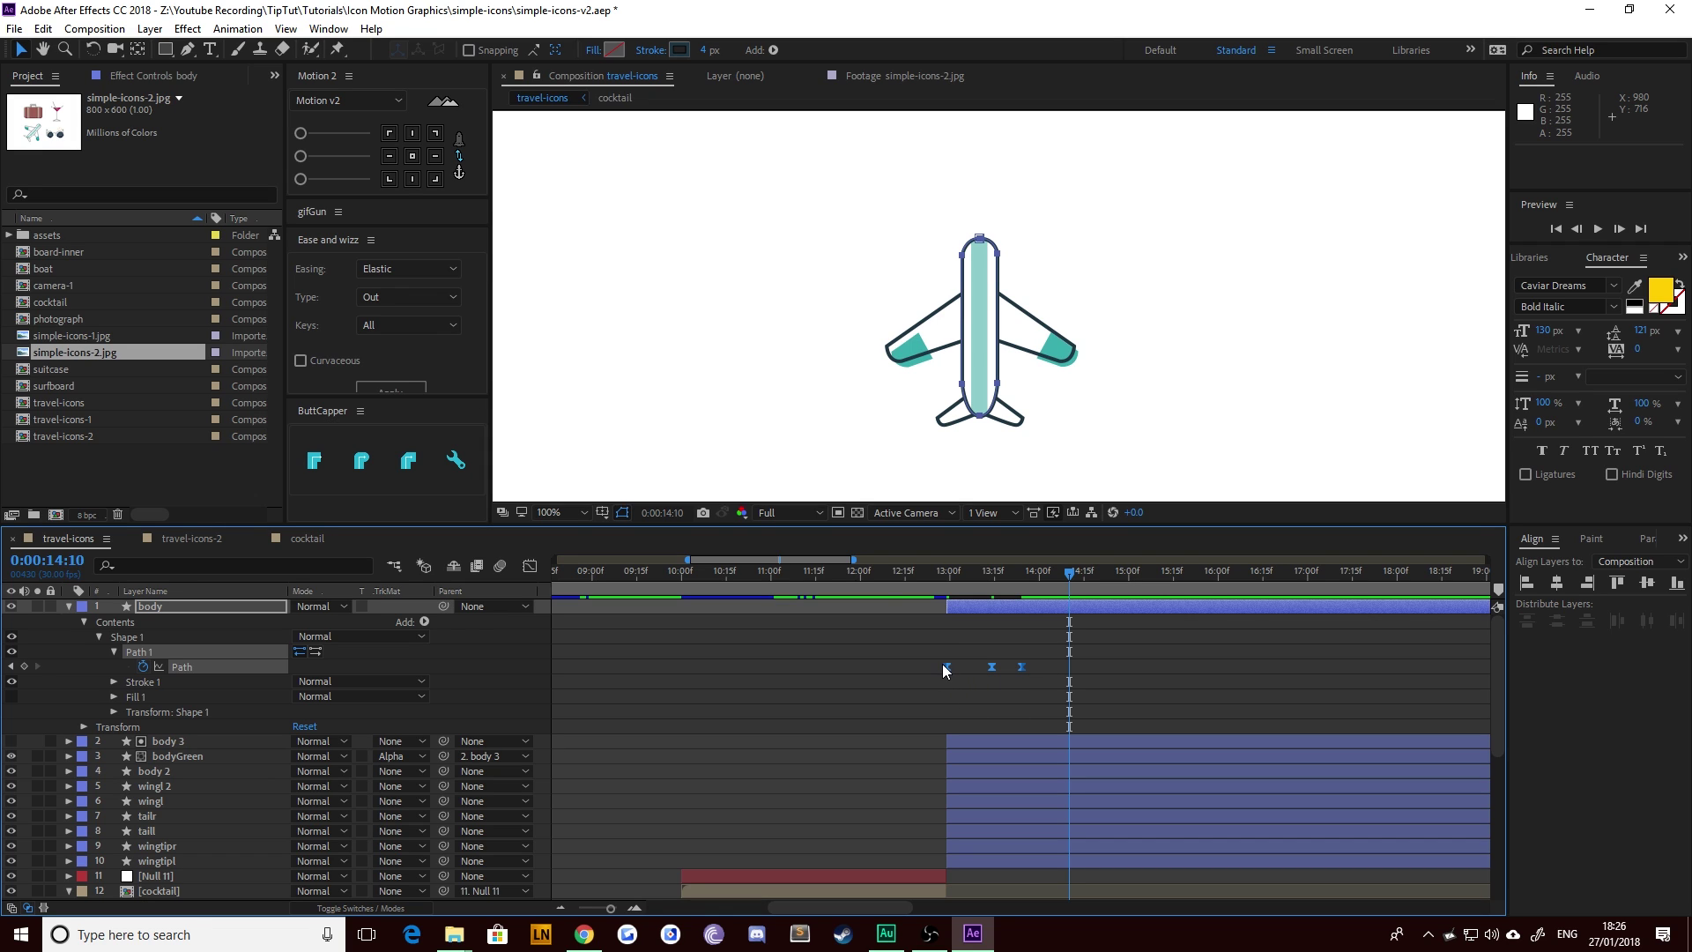
{"action": "right_click", "coordinate": [949, 667]}
{"action": "mouse_move", "coordinate": [1103, 884]}
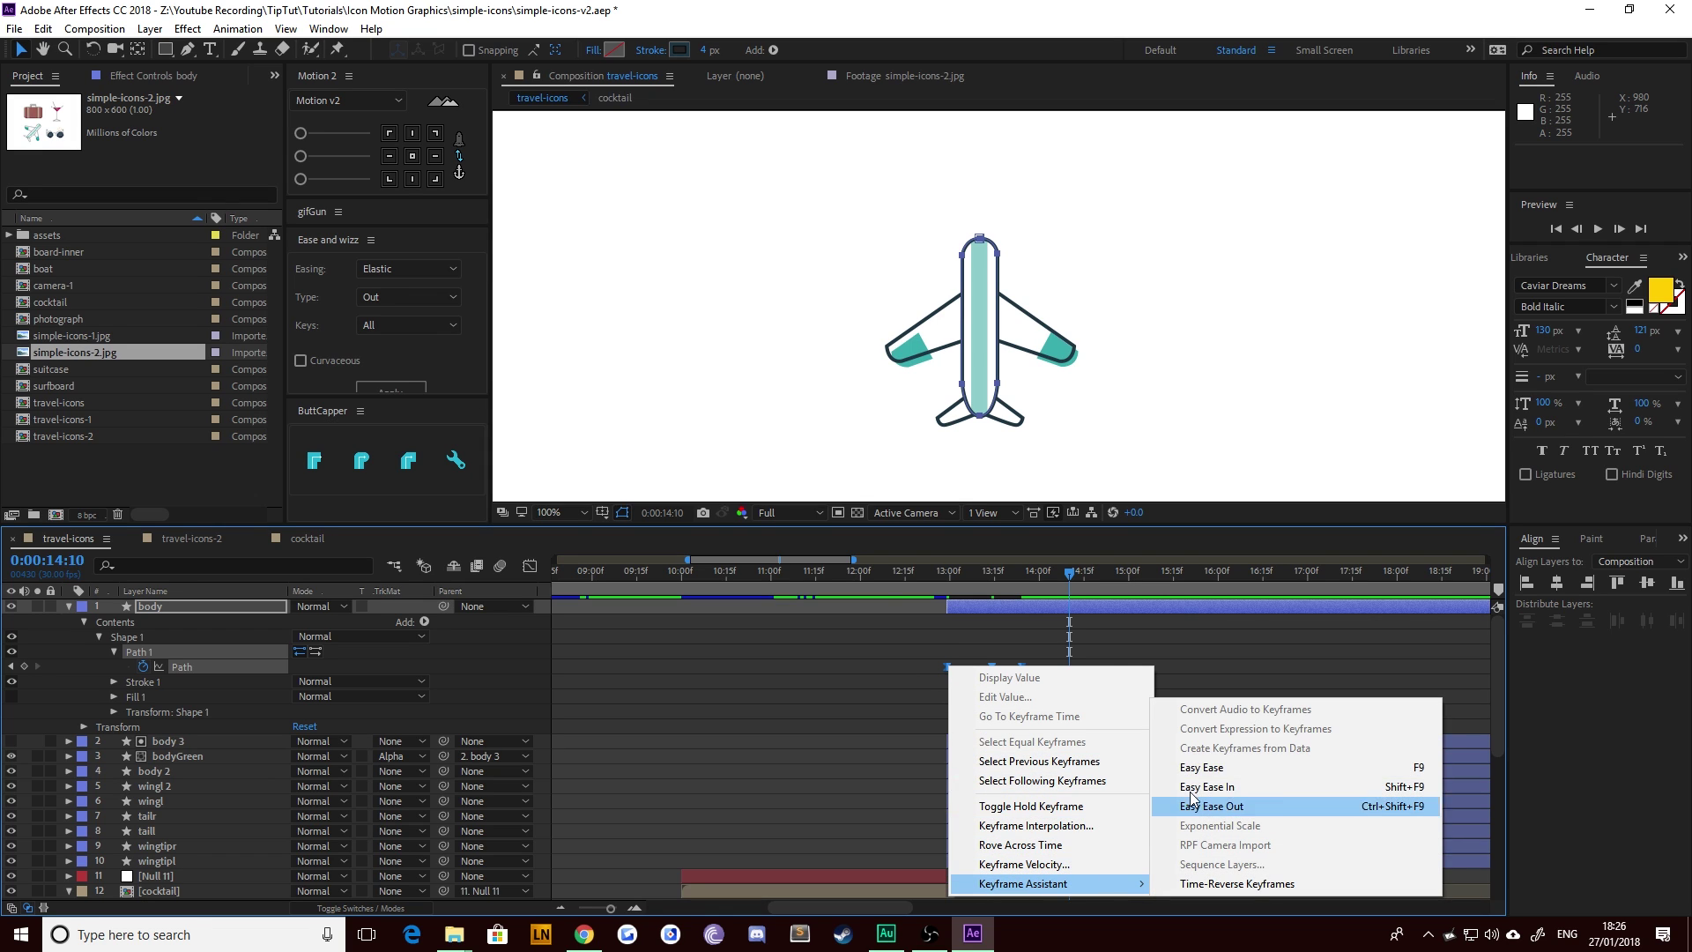
{"action": "left_click", "coordinate": [525, 559]}
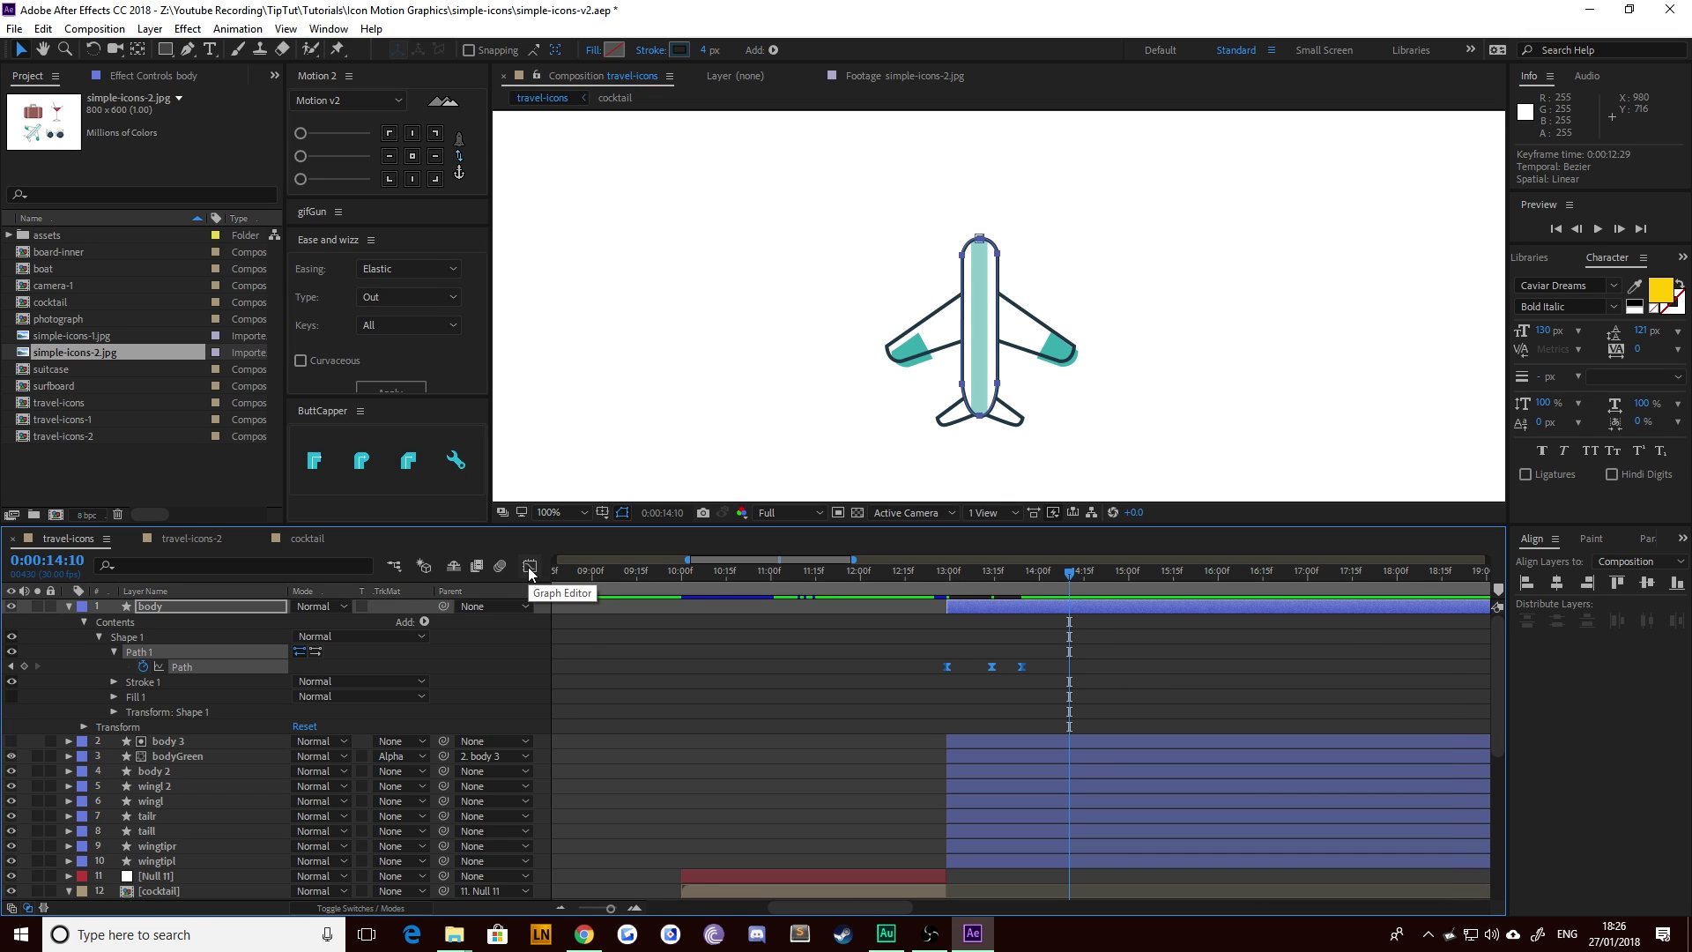
Step: Widen the middle Path keyframe's influence in the body layer's speed graph so the speed peaks near the outer keyframes
{"action": "left_click", "coordinate": [529, 567]}
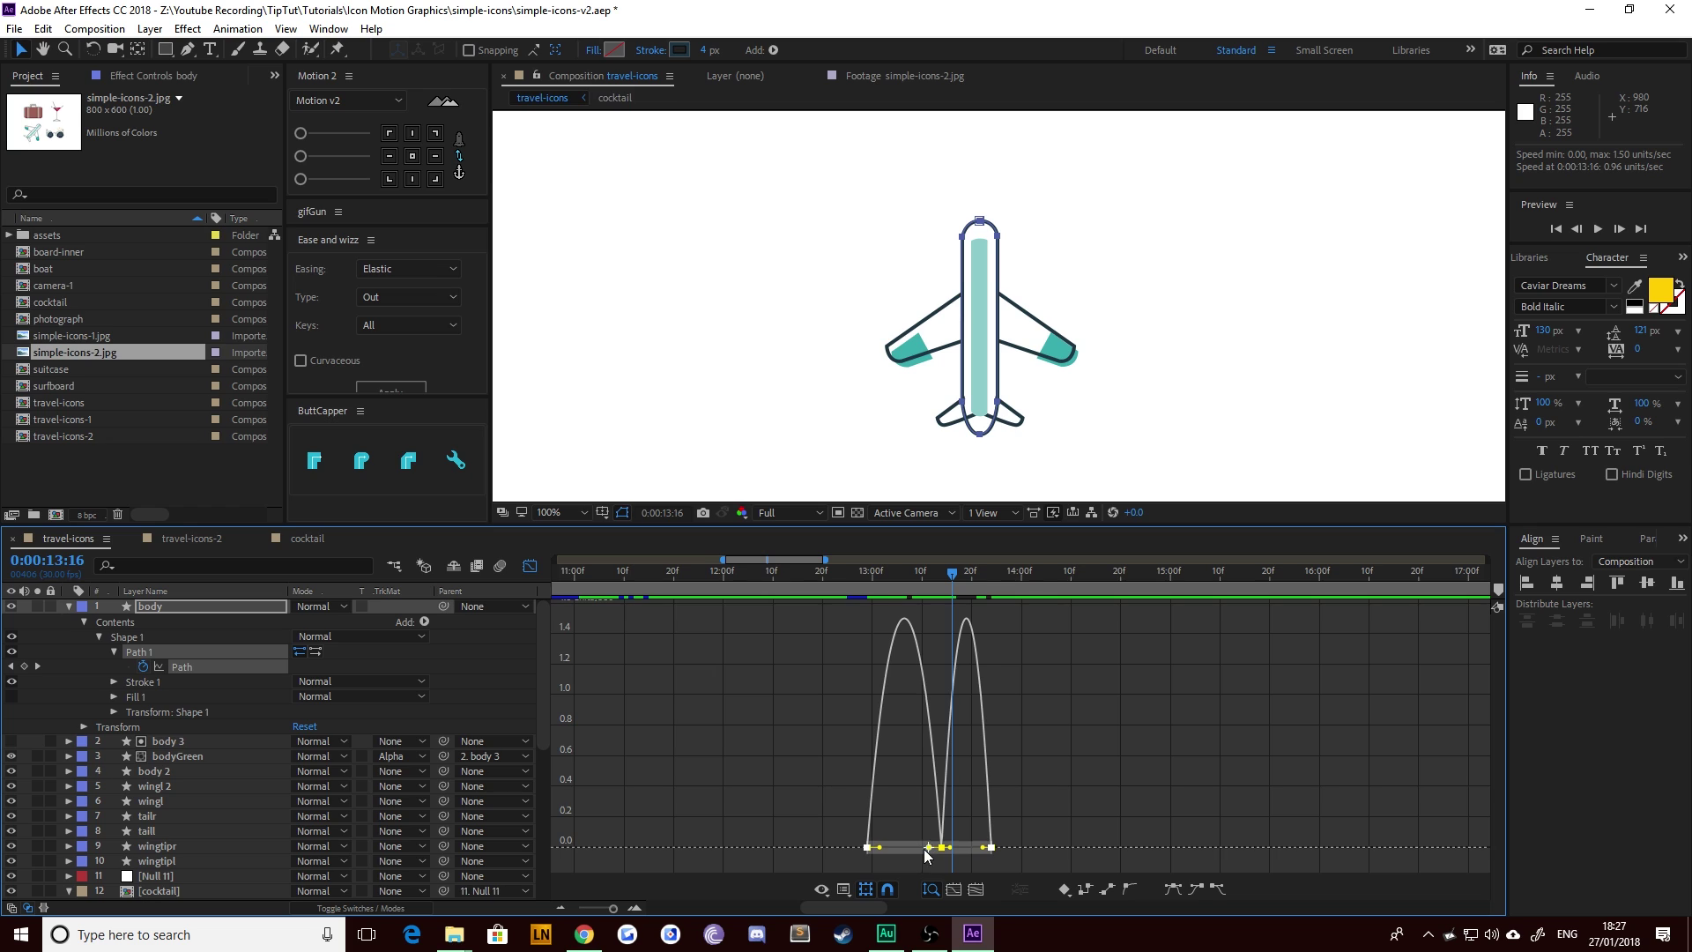
{"action": "left_click_drag", "start_coordinate": [927, 855], "coordinate": [967, 855]}
{"action": "key", "text": "F9"}
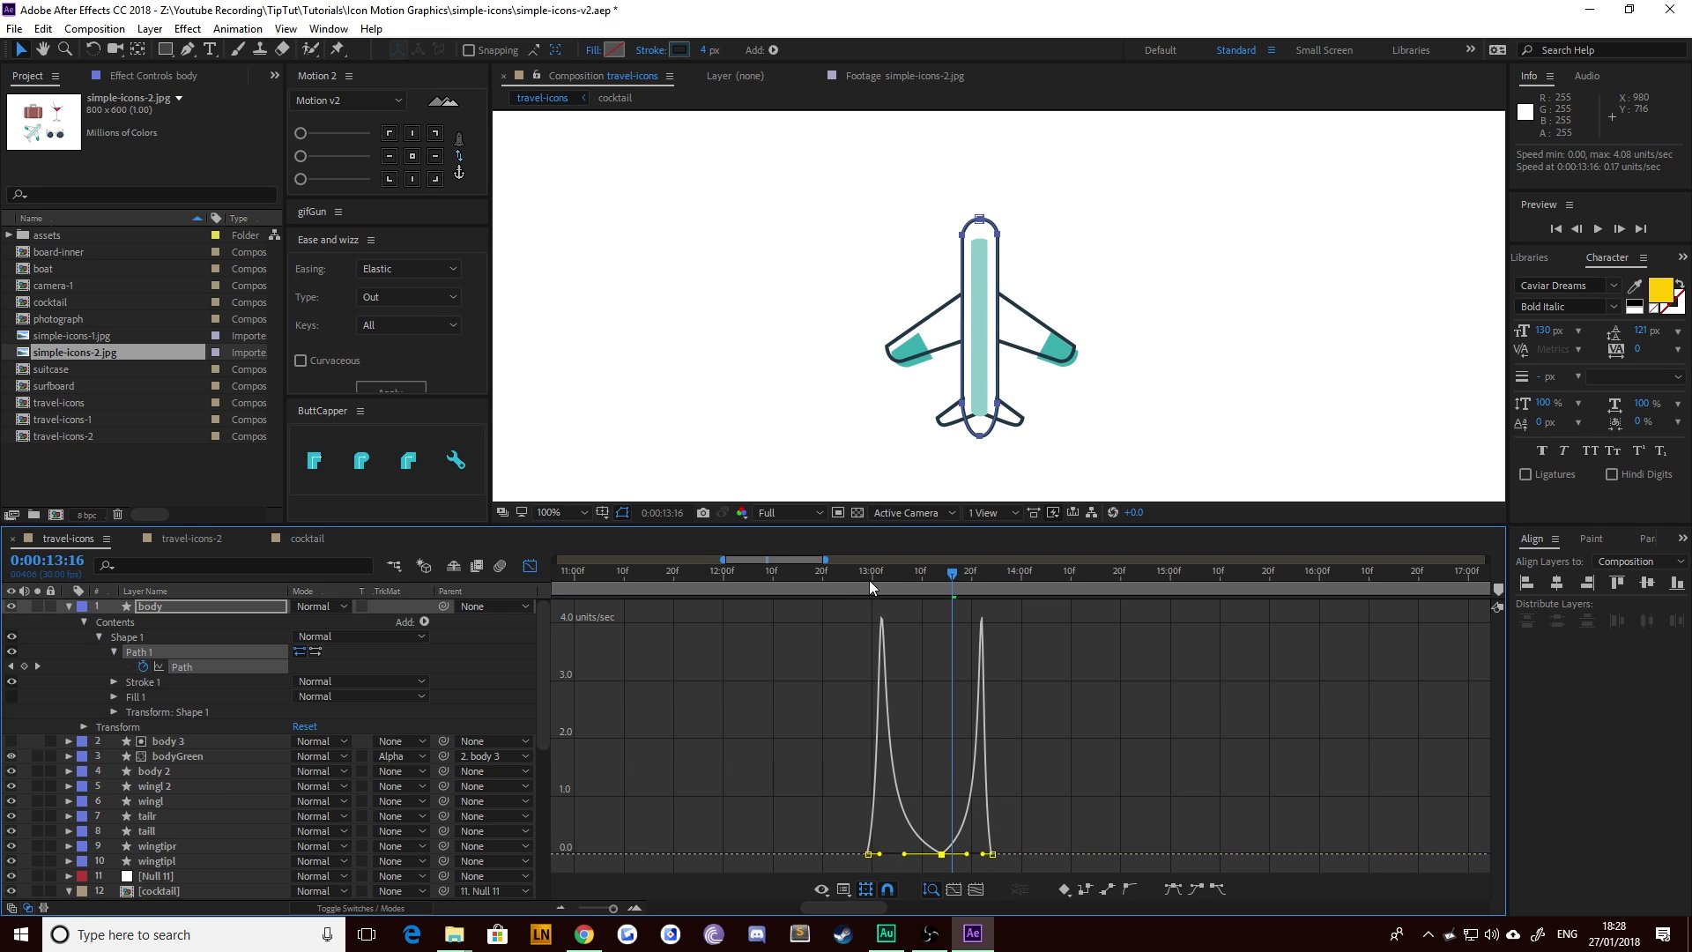
{"action": "left_click_drag", "start_coordinate": [870, 587], "coordinate": [1021, 623]}
{"action": "left_click", "coordinate": [530, 567]}
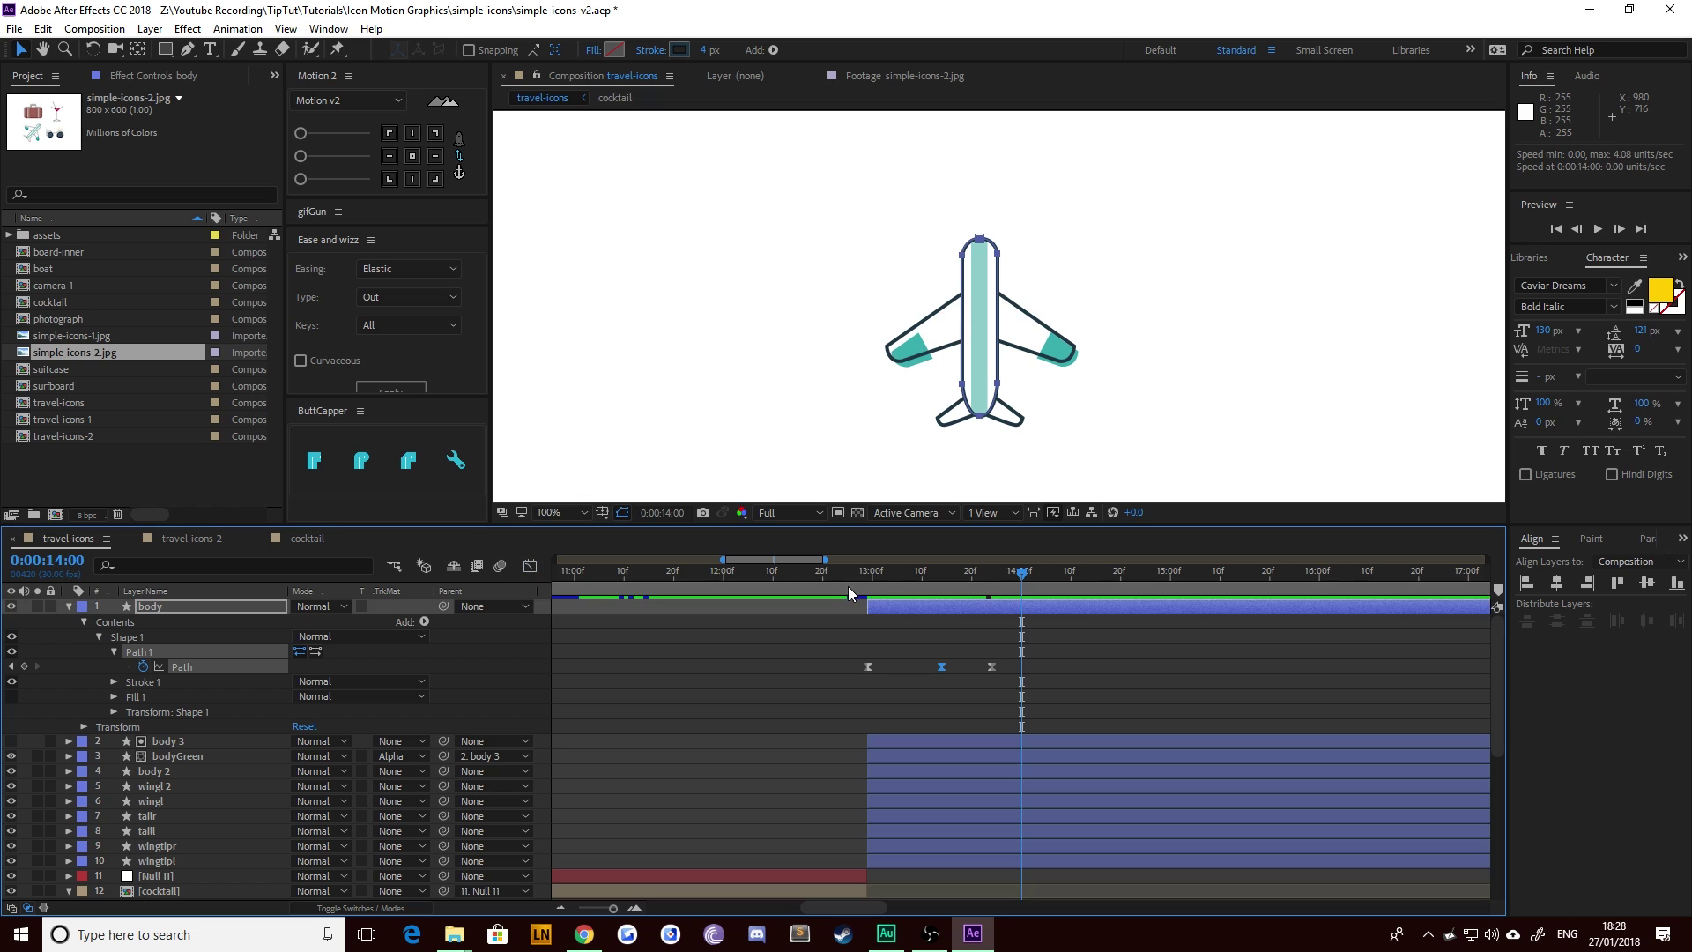
Step: Play back the eased body path animation from the start of the layer
{"action": "left_click", "coordinate": [863, 596]}
{"action": "key", "text": "space"}
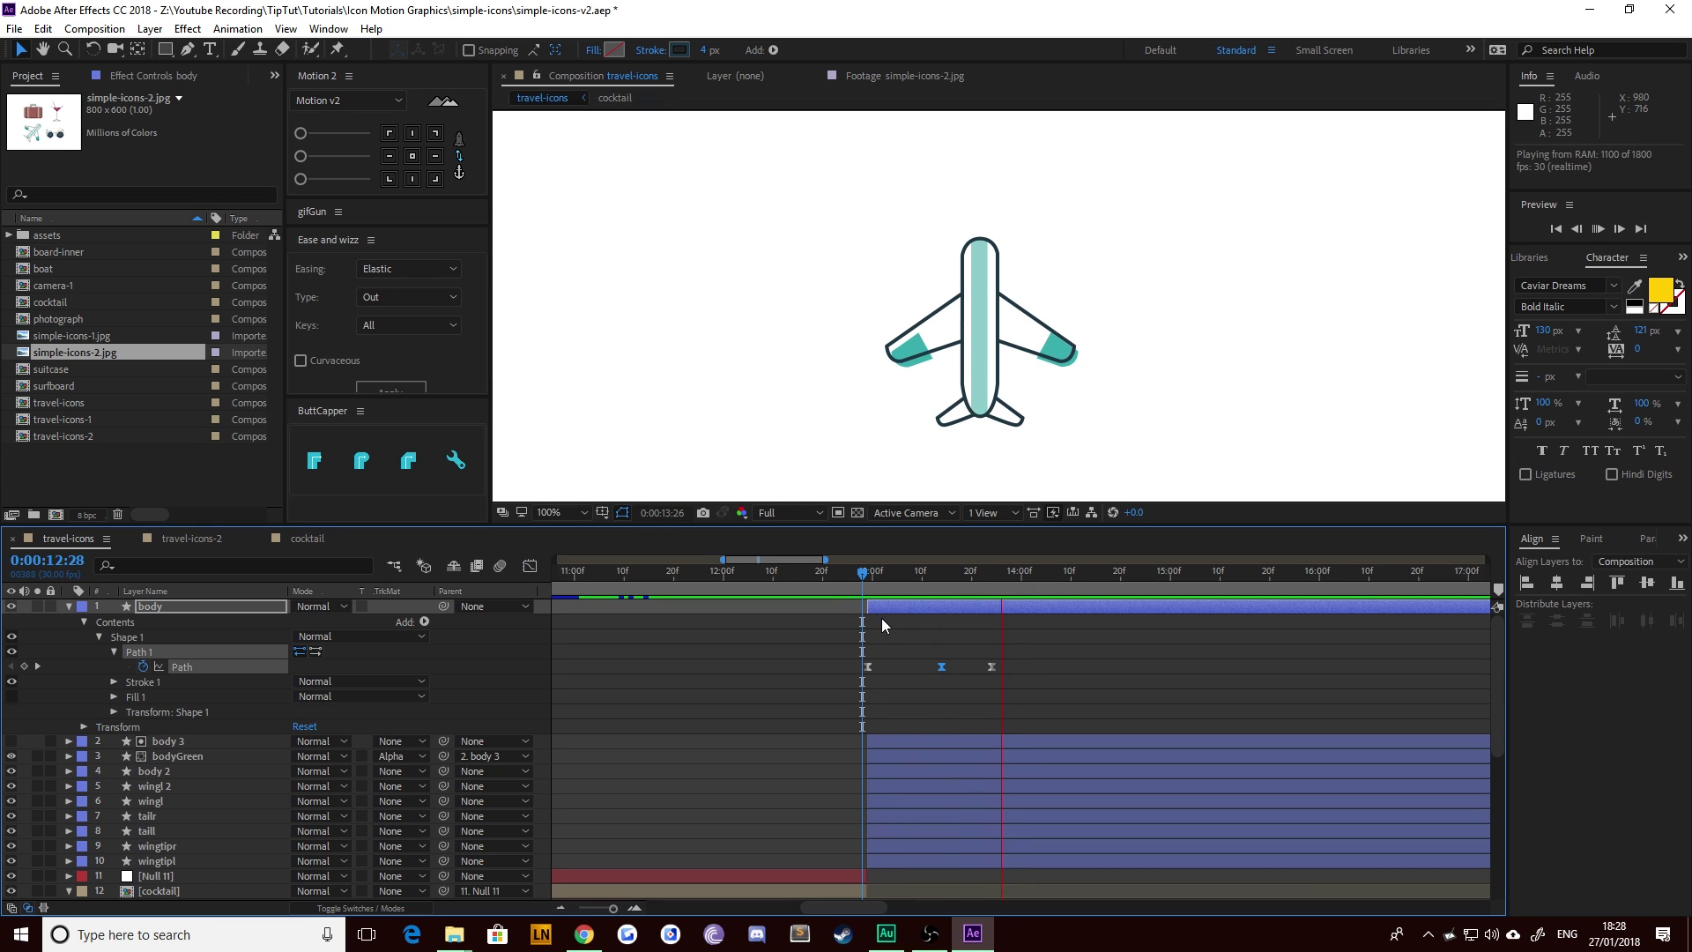
{"action": "left_click", "coordinate": [870, 578]}
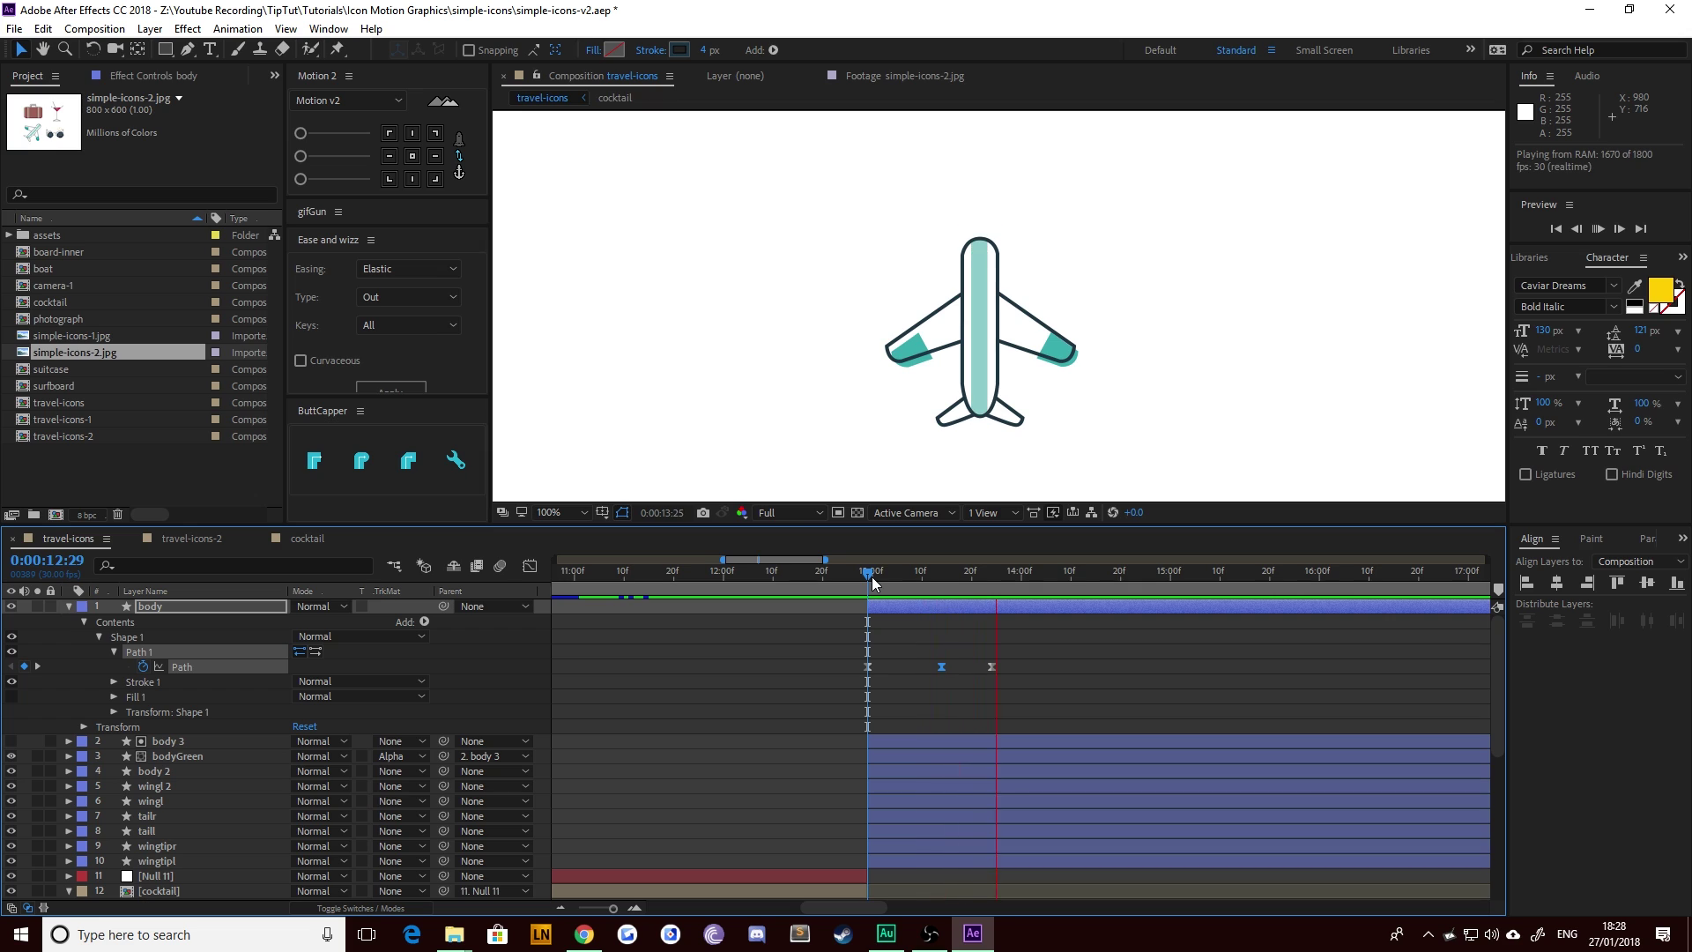
{"action": "key", "text": "space"}
Step: Copy the body layer's three Path keyframes with the playhead at 0:00:12:29, then show only its keyframed properties
{"action": "left_click_drag", "start_coordinate": [766, 650], "coordinate": [1173, 714]}
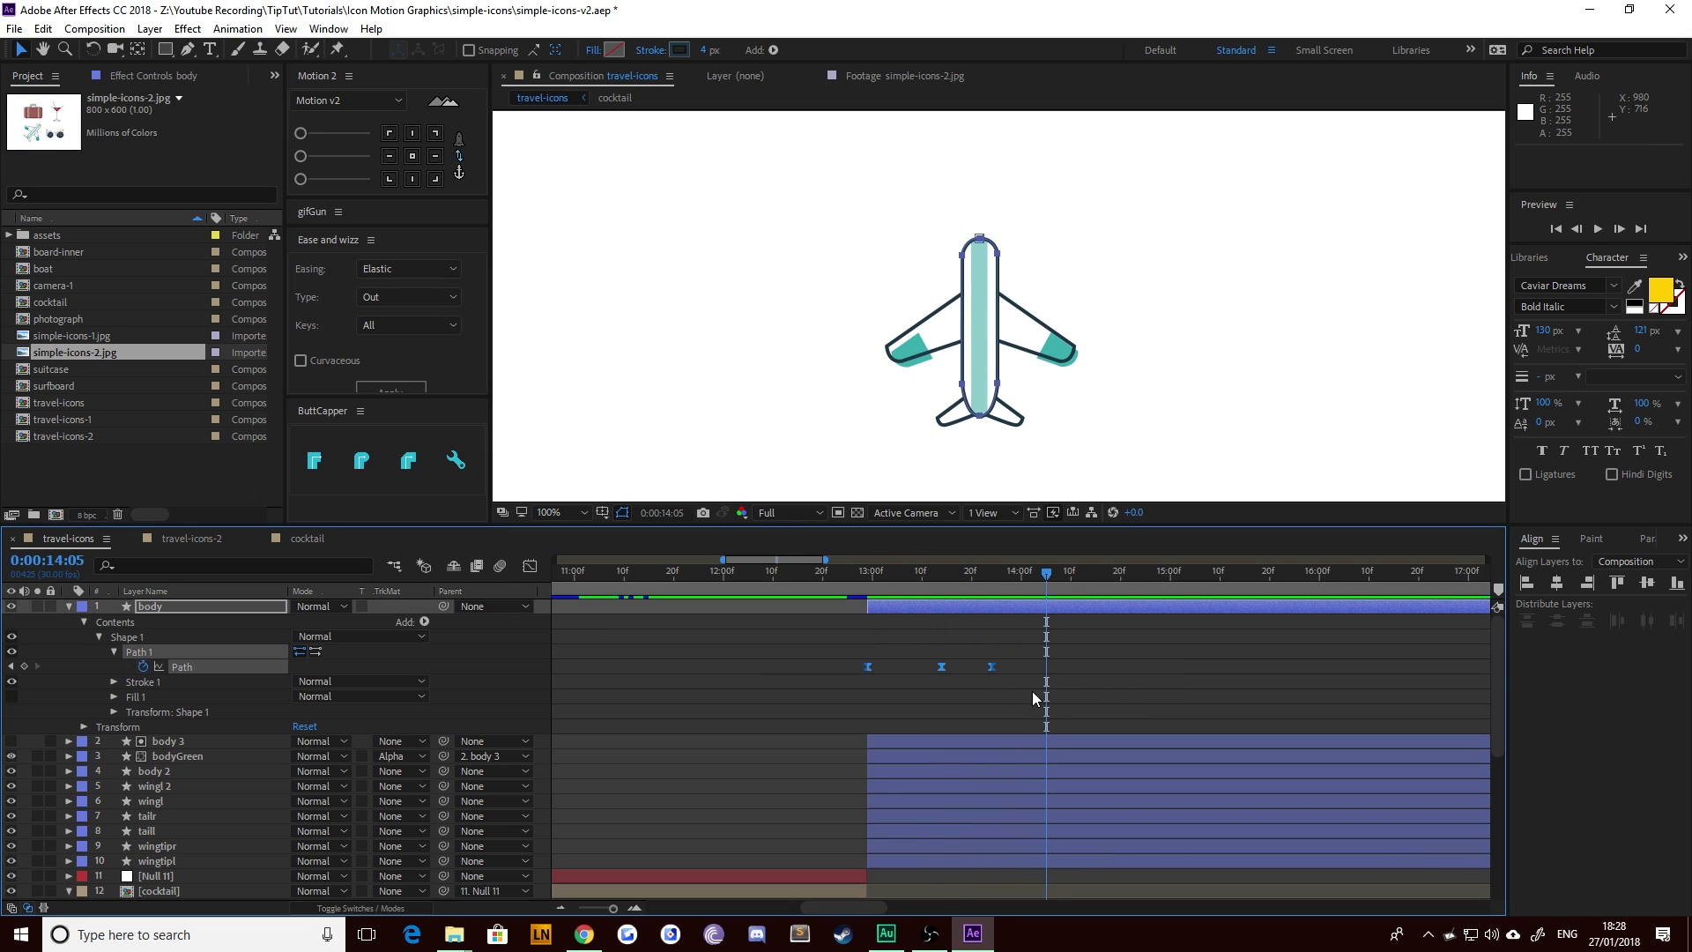
{"action": "left_click", "coordinate": [11, 667]}
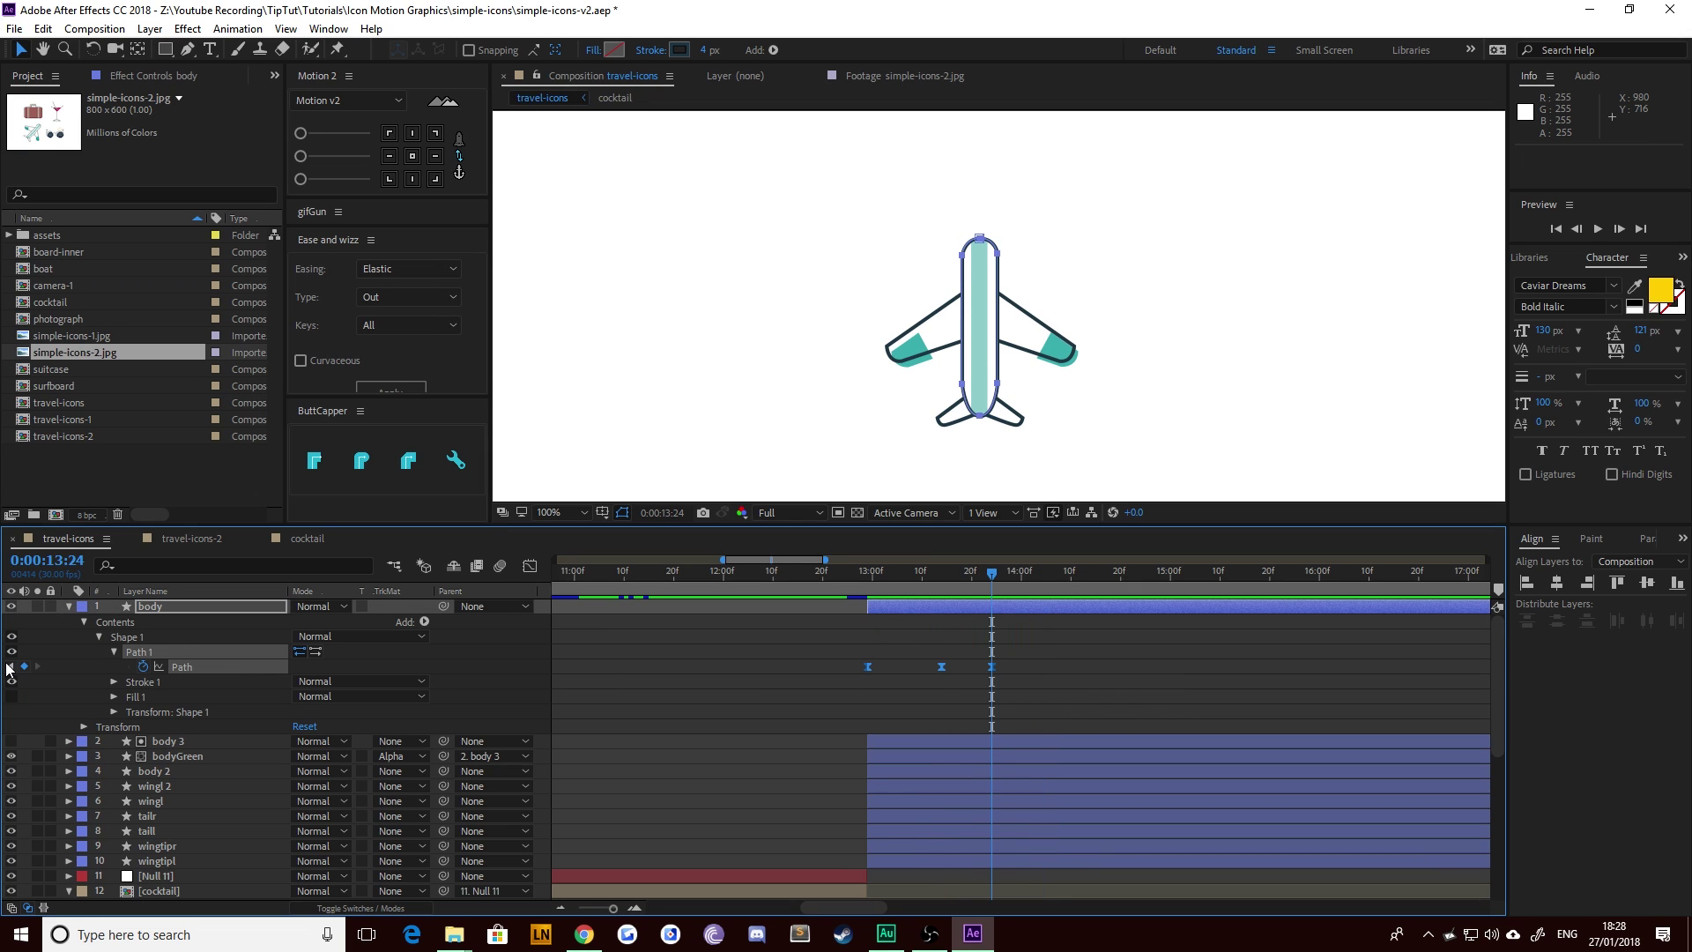
{"action": "left_click", "coordinate": [11, 667]}
{"action": "left_click", "coordinate": [11, 666]}
{"action": "key", "text": "ctrl+c"}
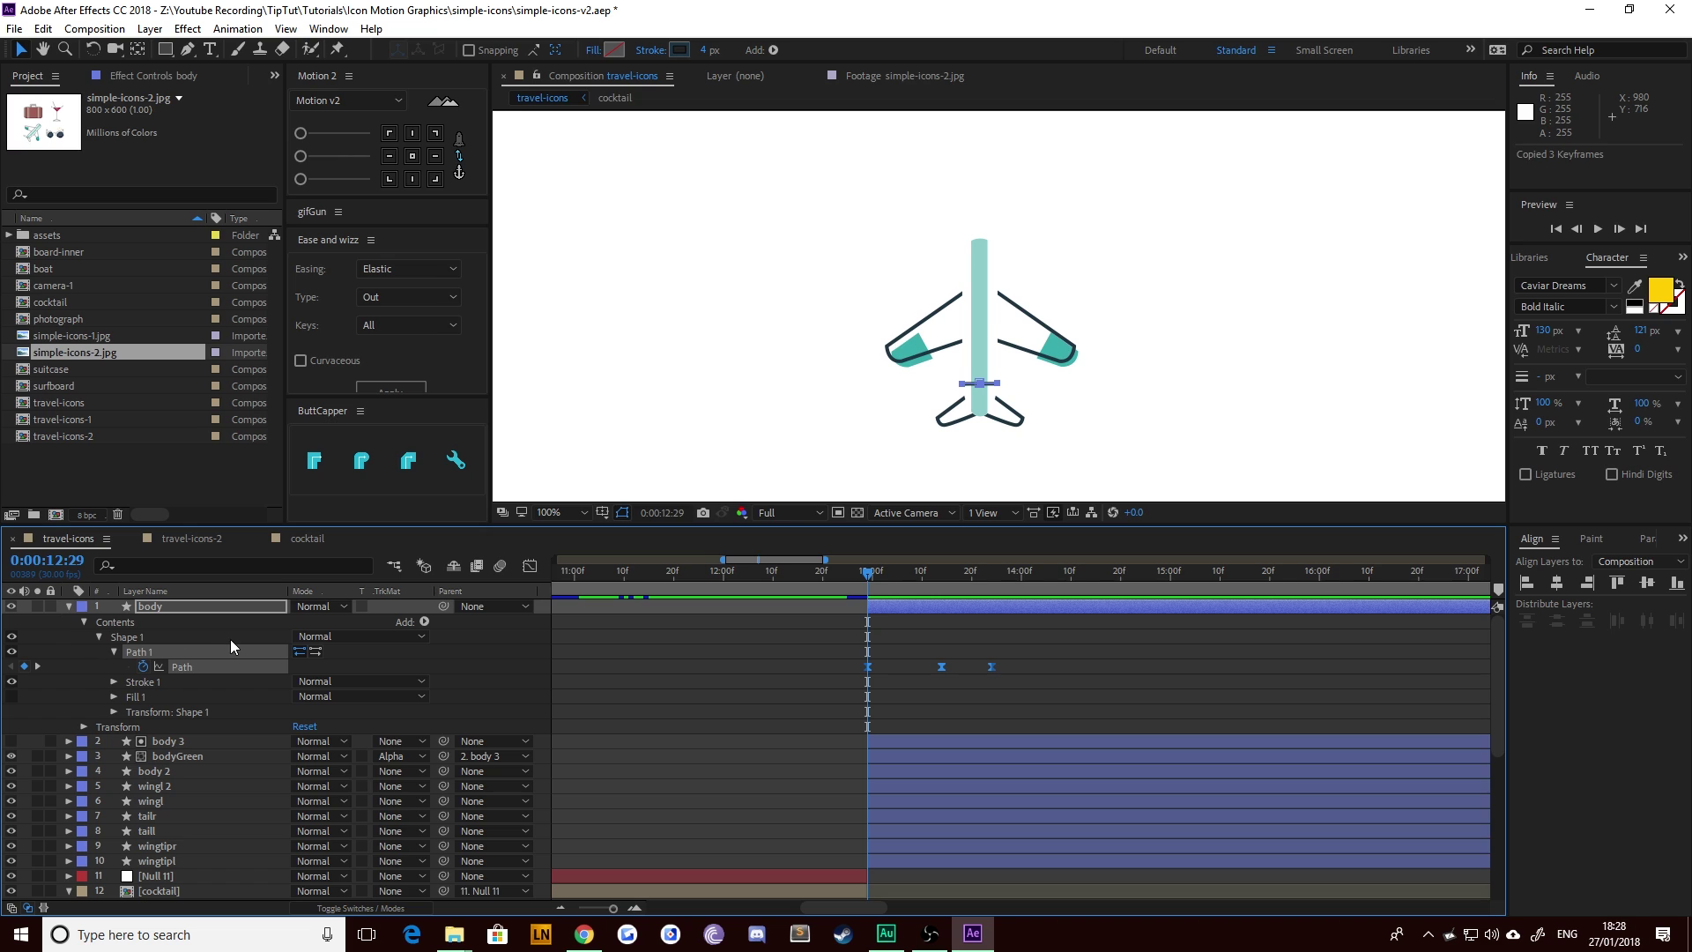
{"action": "key", "text": "u"}
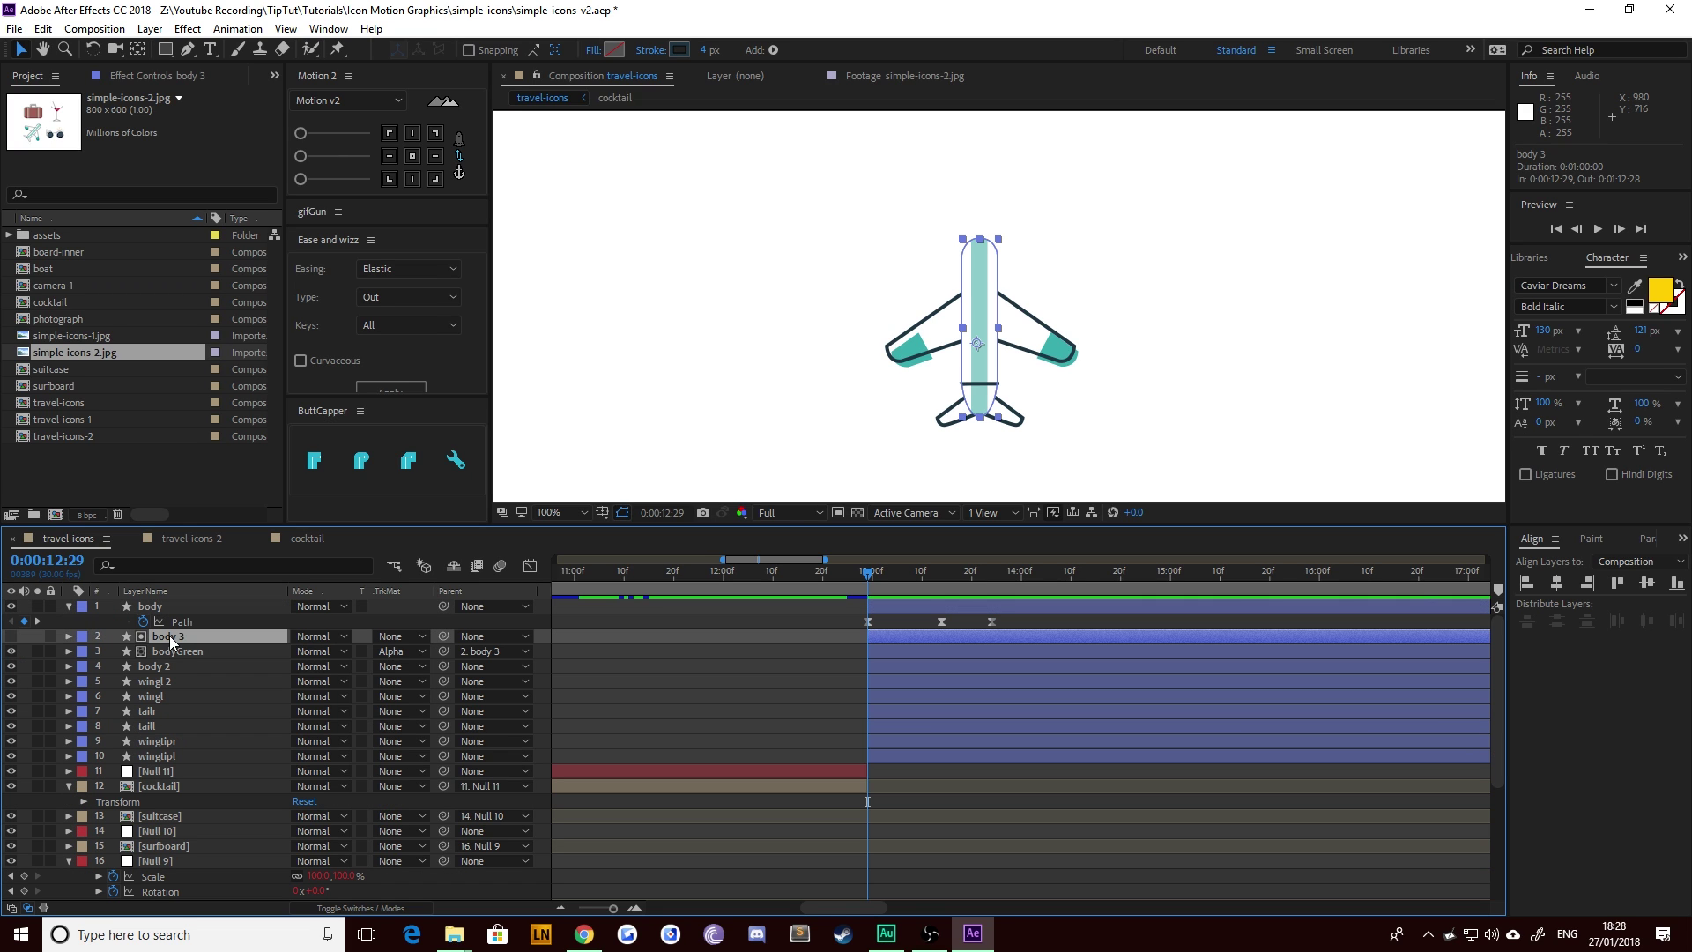
Step: Rename the body 2 layer as body-white
{"action": "left_click", "coordinate": [169, 636]}
{"action": "left_click", "coordinate": [157, 671]}
{"action": "key", "text": "Return"}
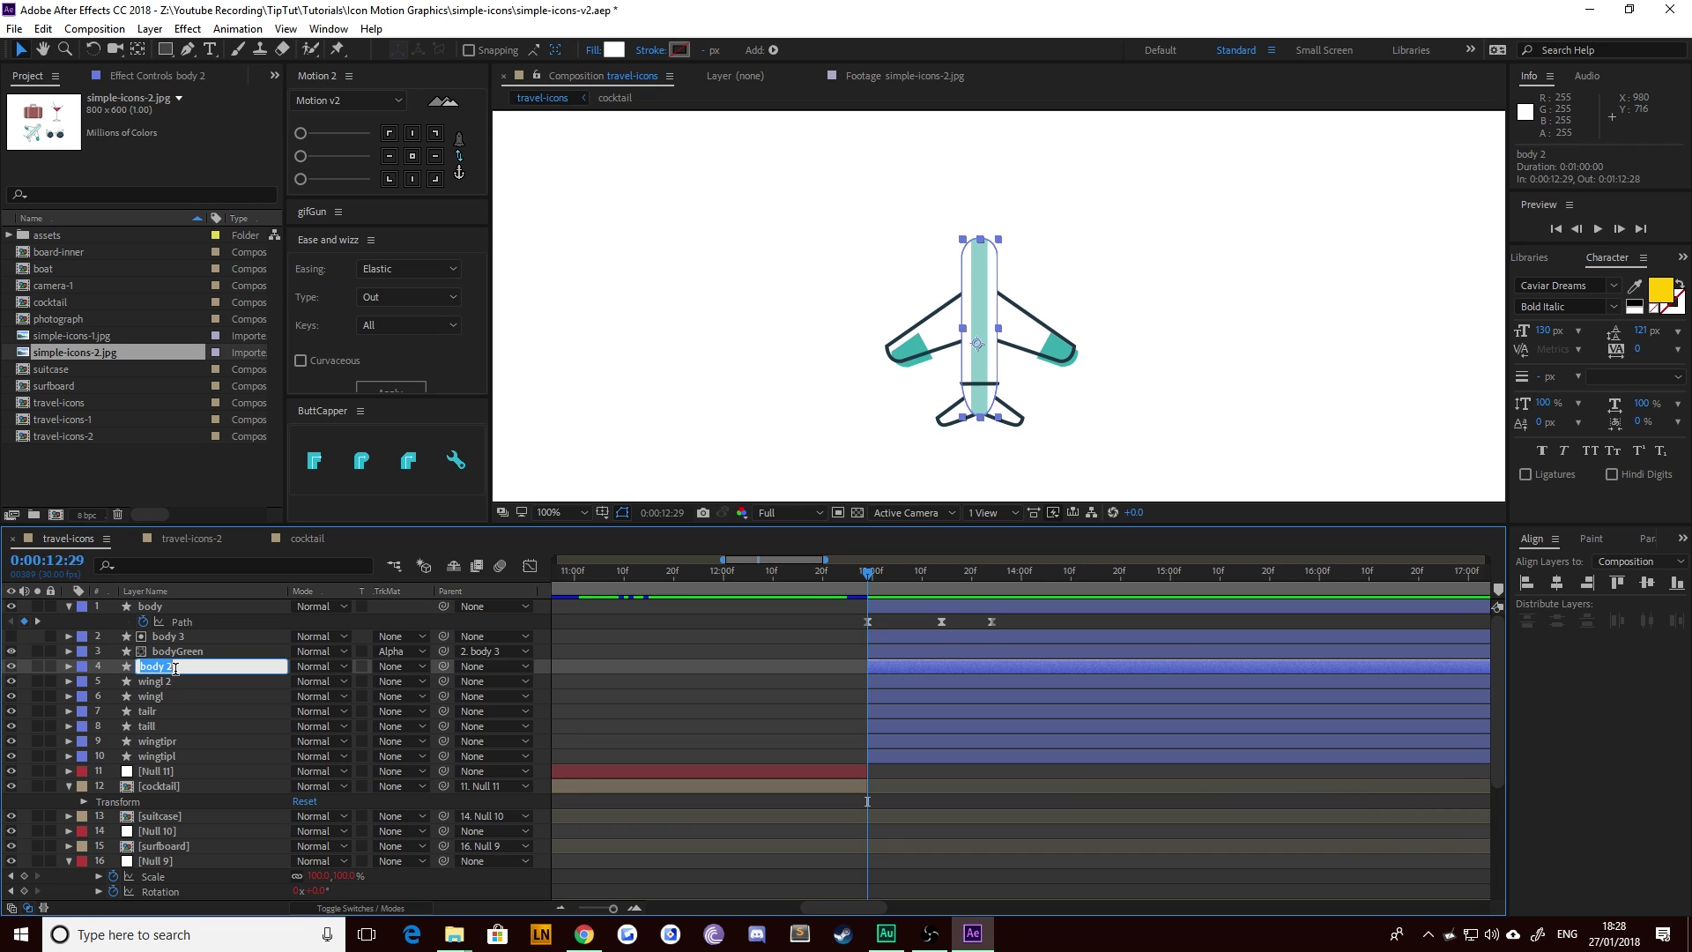
{"action": "type", "text": "body-white"}
{"action": "key", "text": "Return"}
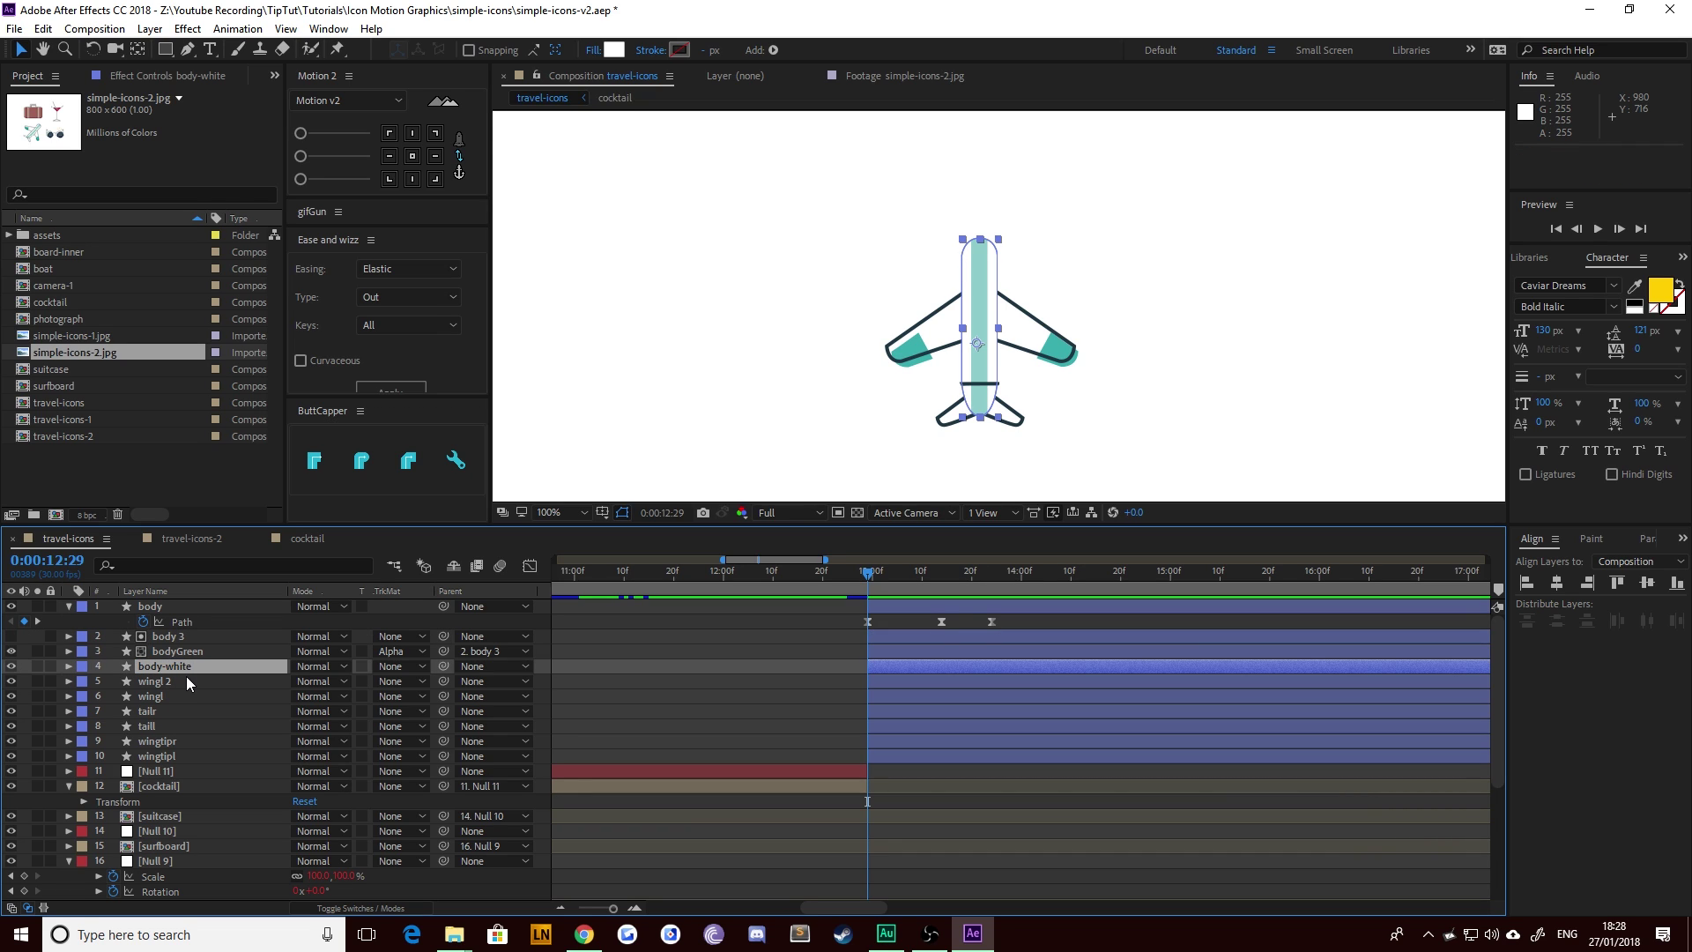
Step: Try to paste the copied Path keyframes directly onto the body-white layer and scrub through the result
{"action": "key", "text": "ctrl+v"}
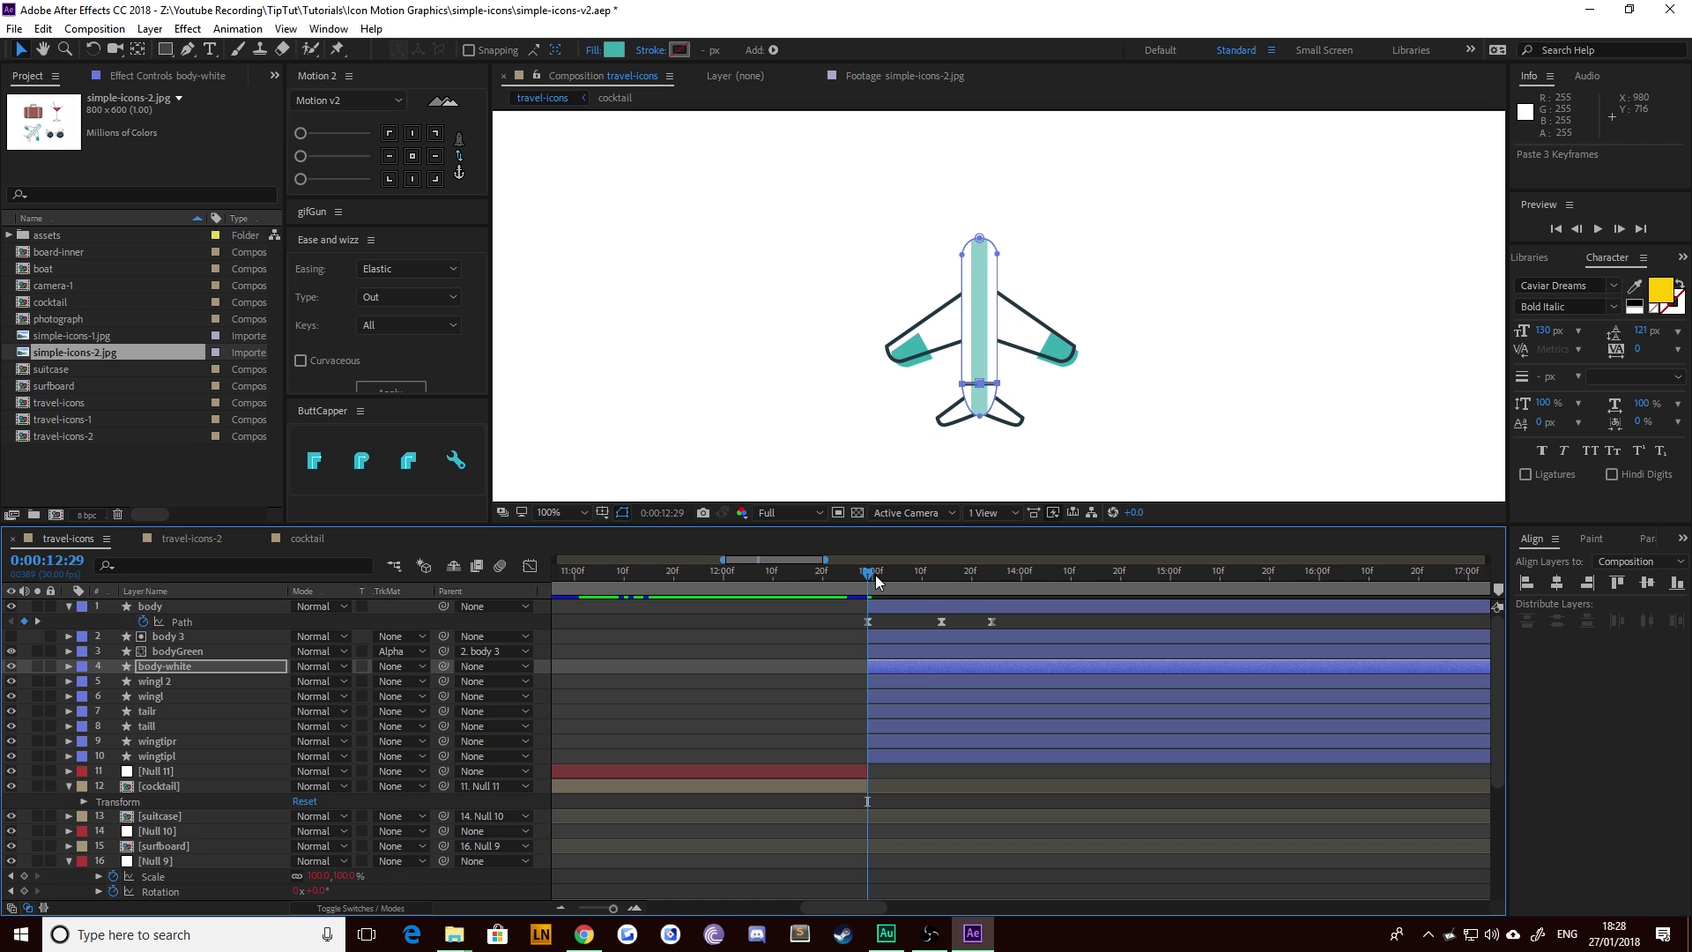
{"action": "key", "text": "u"}
{"action": "left_click_drag", "start_coordinate": [871, 571], "coordinate": [1007, 595]}
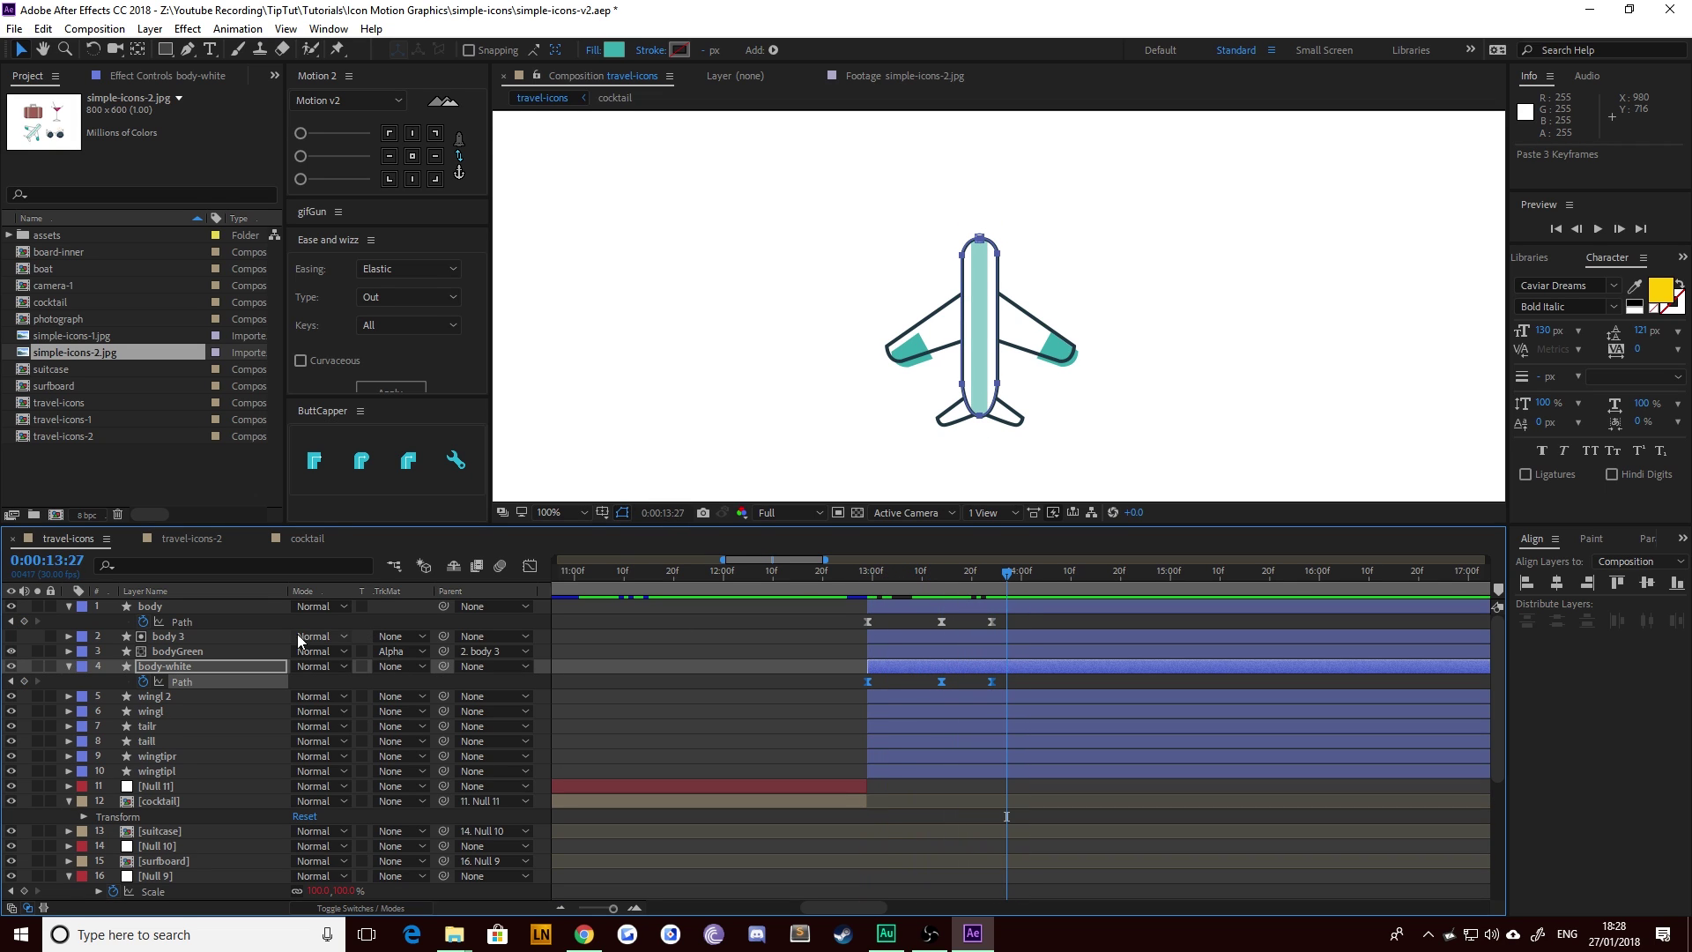
Step: Paste the copied keyframes onto the Path property of Shape 1 in body-white, starting at 0:00:12:29
{"action": "left_click", "coordinate": [68, 668]}
{"action": "left_click", "coordinate": [69, 668]}
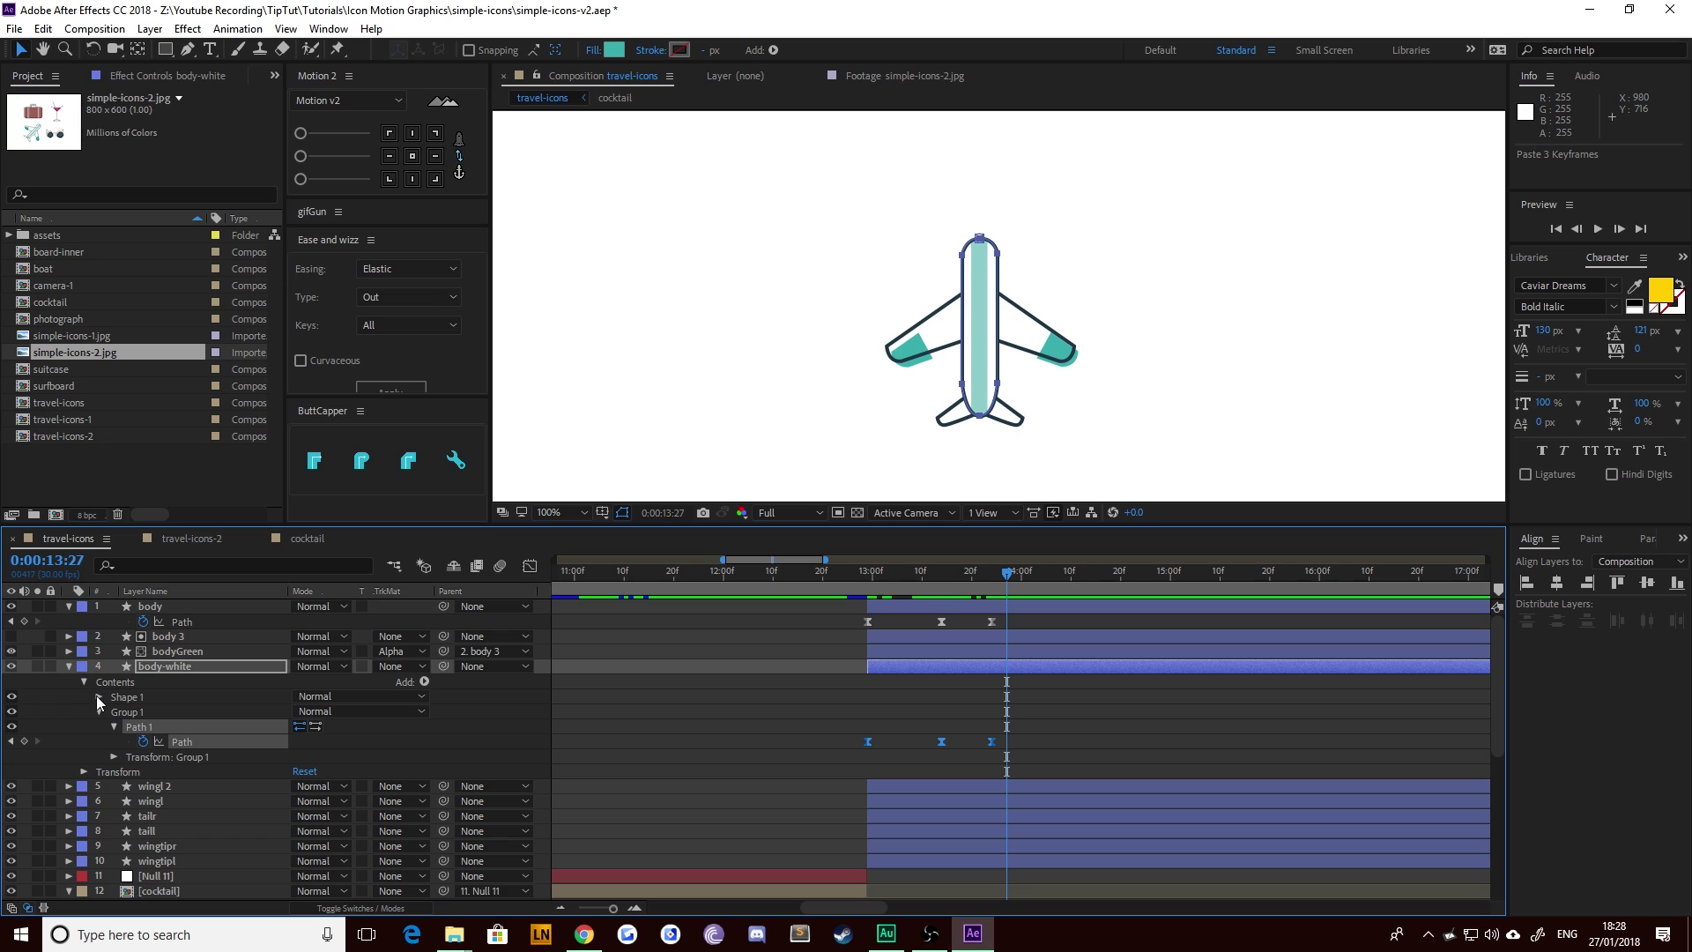
{"action": "left_click", "coordinate": [103, 699]}
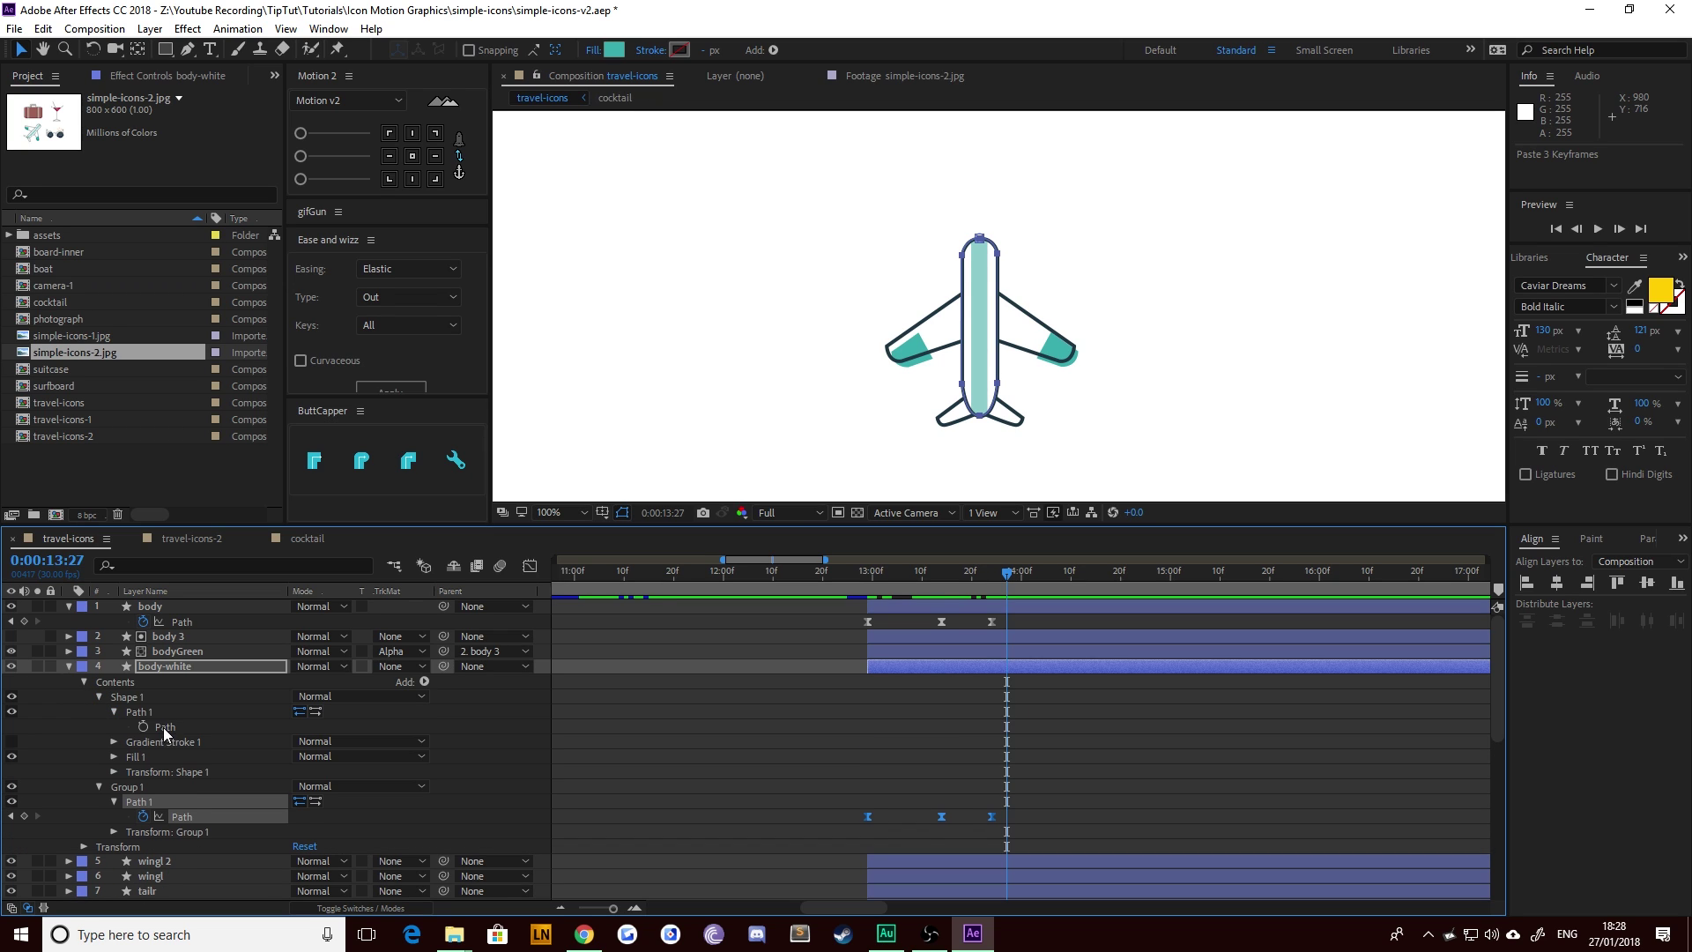
{"action": "left_click", "coordinate": [168, 727]}
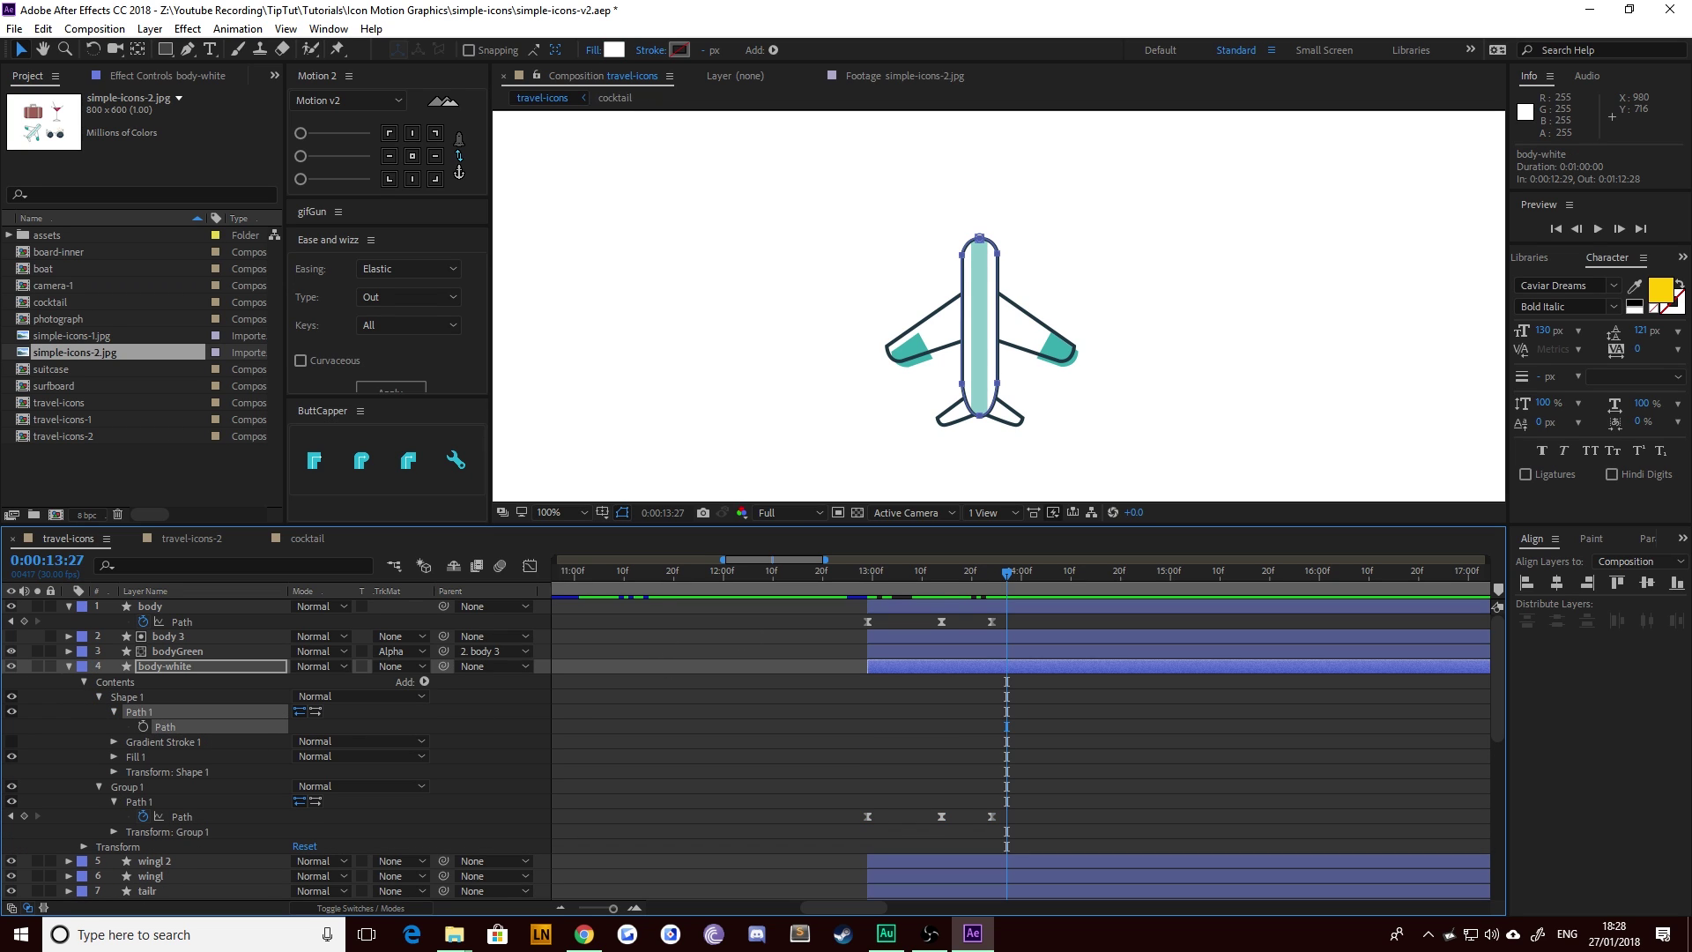
{"action": "left_click", "coordinate": [11, 816]}
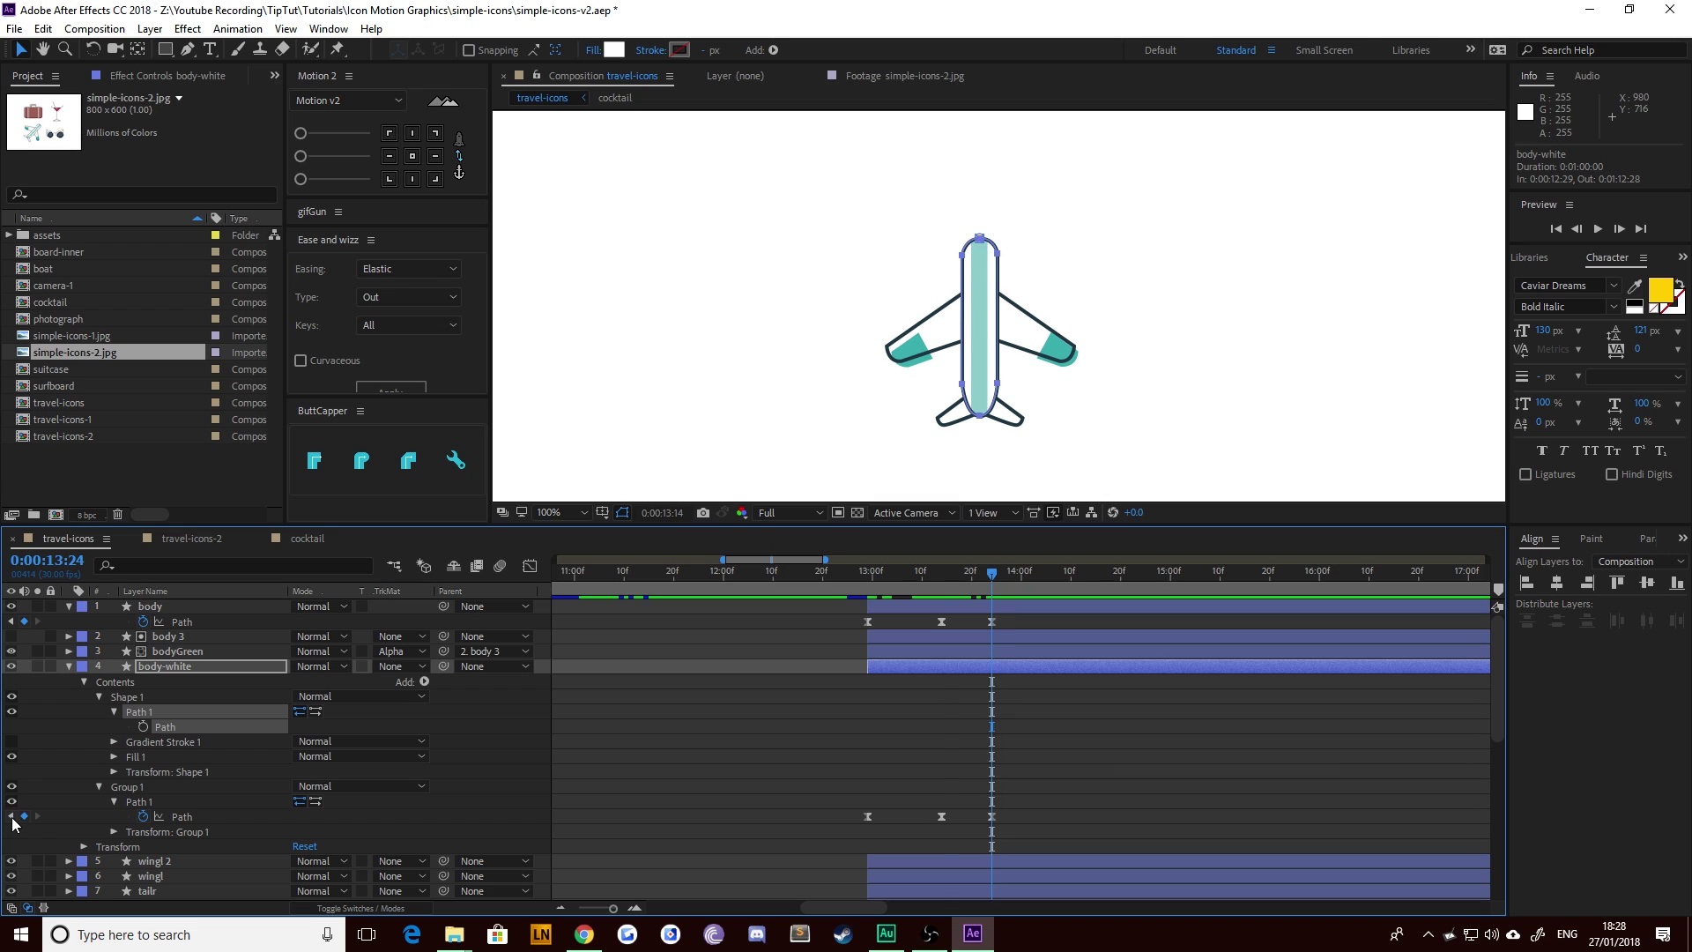
{"action": "left_click", "coordinate": [11, 816]}
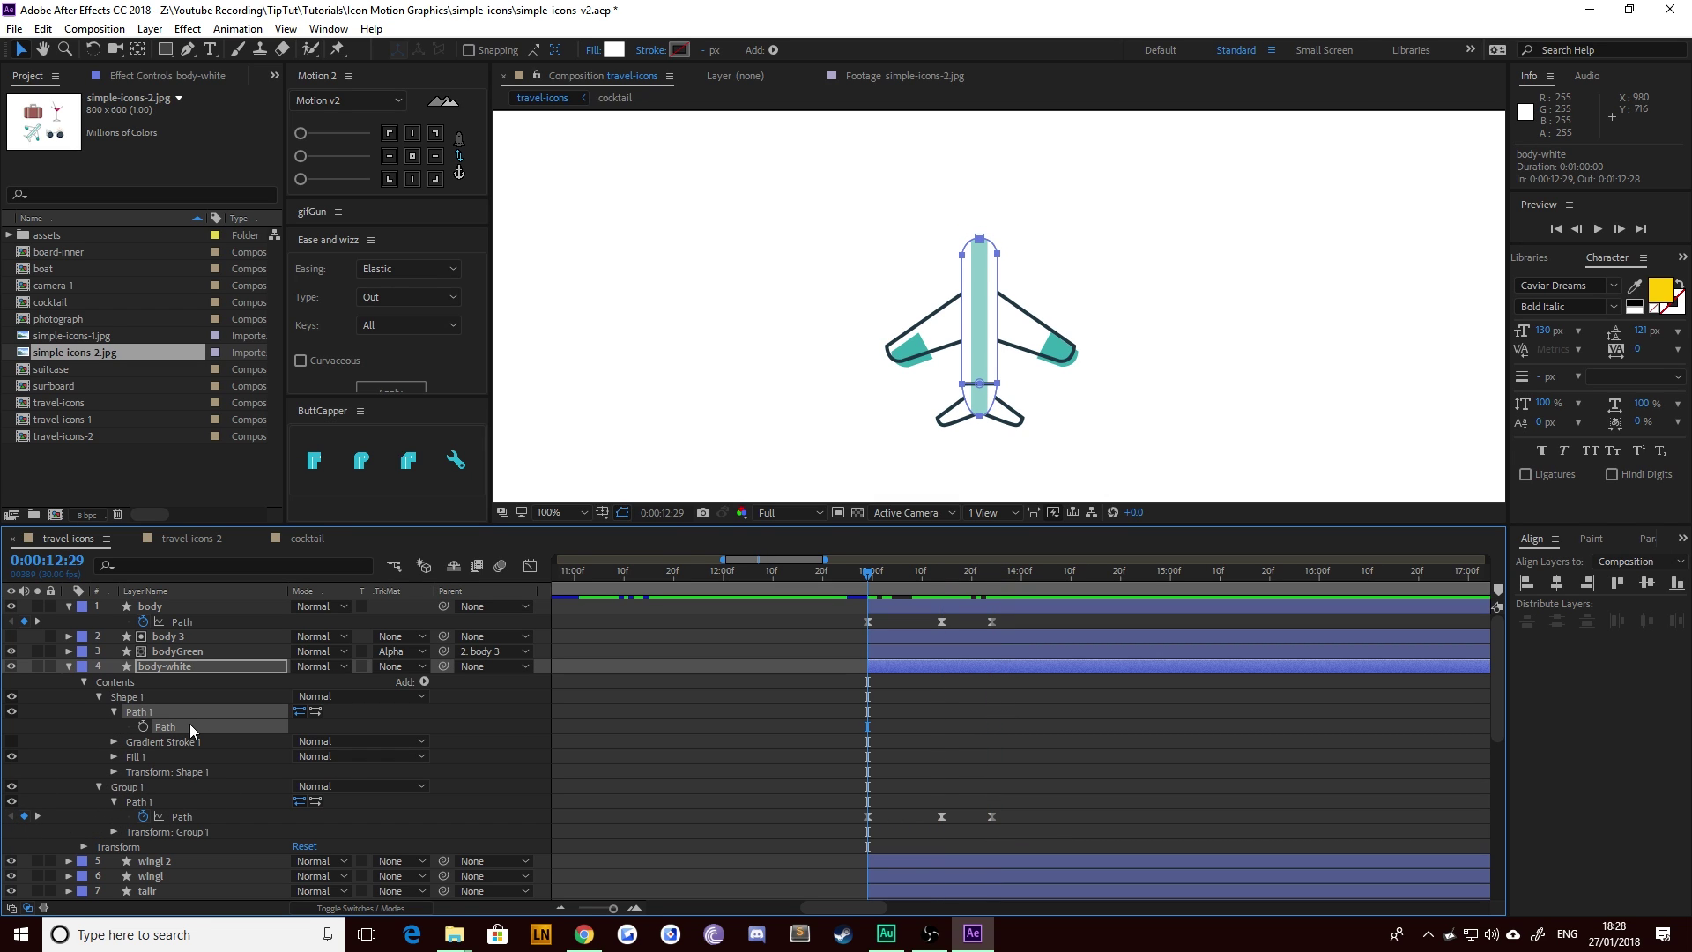
{"action": "key", "text": "ctrl+v"}
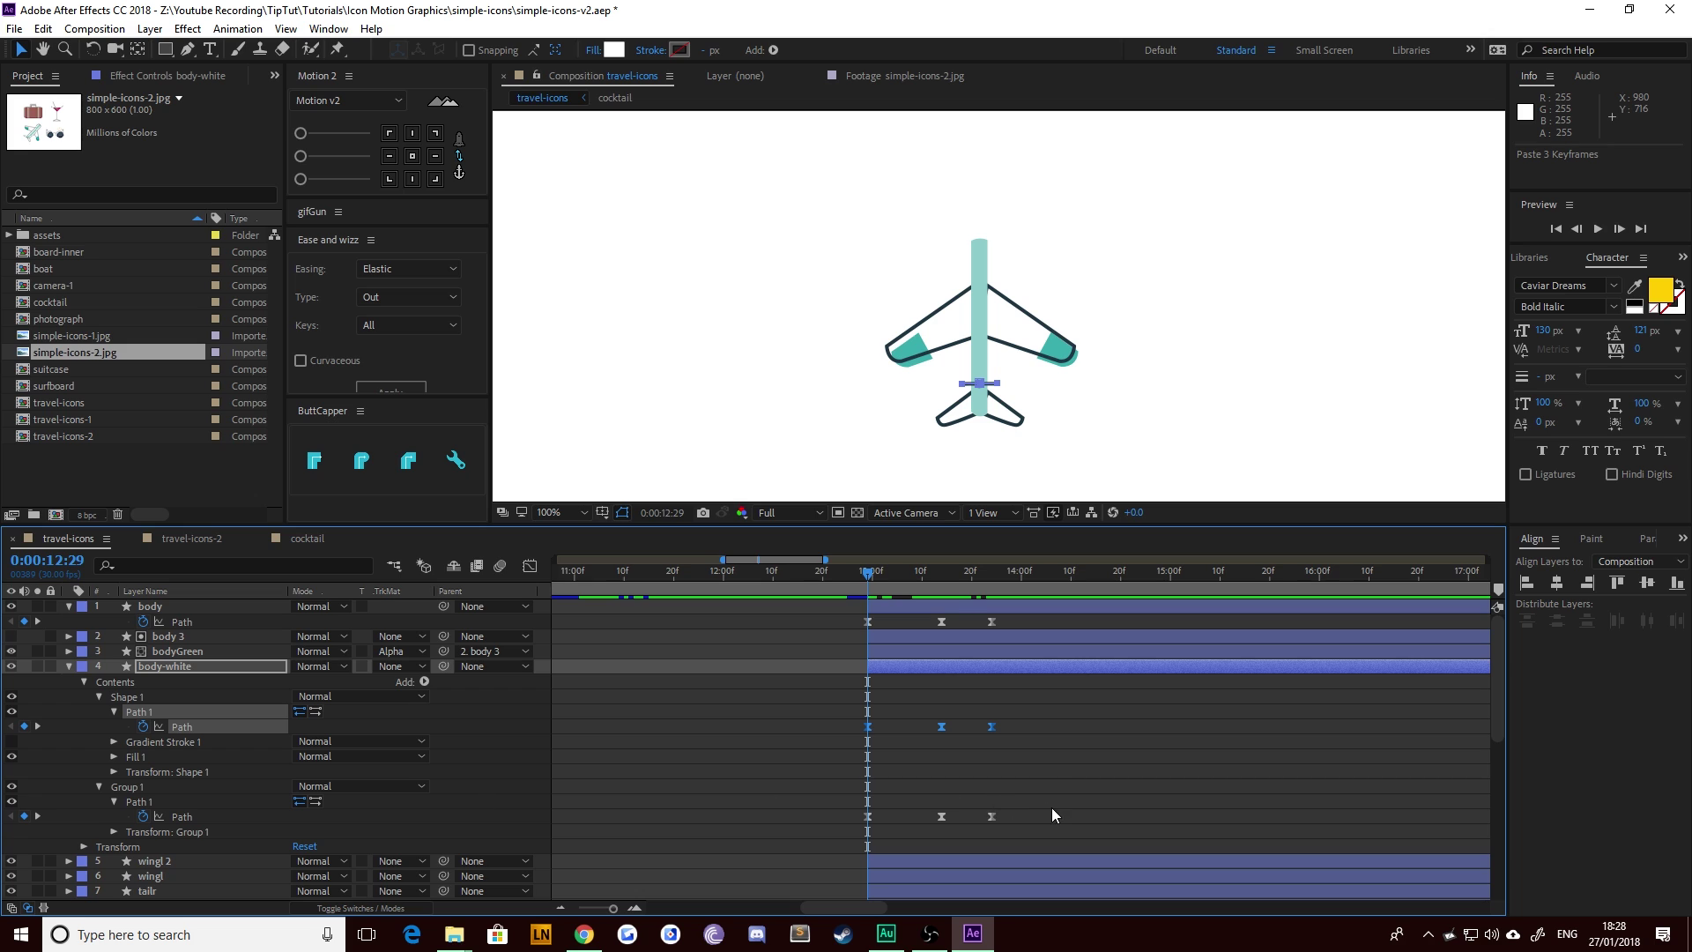
Step: Delete the misplaced Path keyframes from Group 1 in body-white and scrub through the body animation
{"action": "left_click_drag", "start_coordinate": [1051, 809], "coordinate": [834, 832]}
{"action": "key", "text": "Delete"}
{"action": "left_click_drag", "start_coordinate": [869, 575], "coordinate": [1015, 606]}
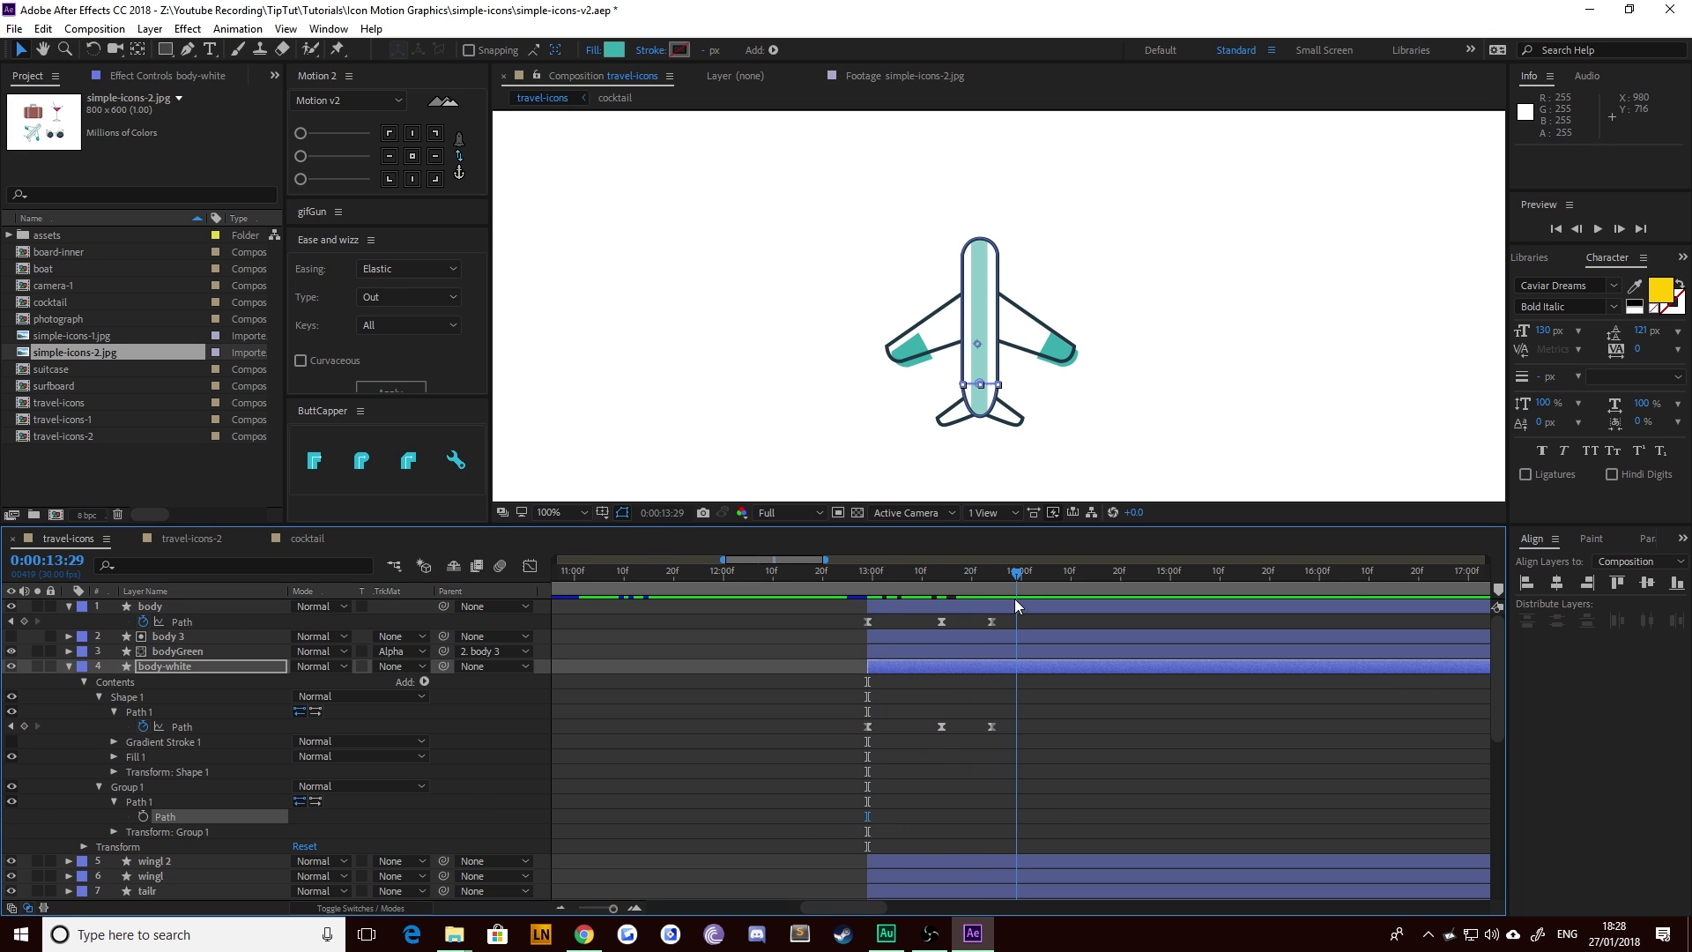
{"action": "key", "text": "u"}
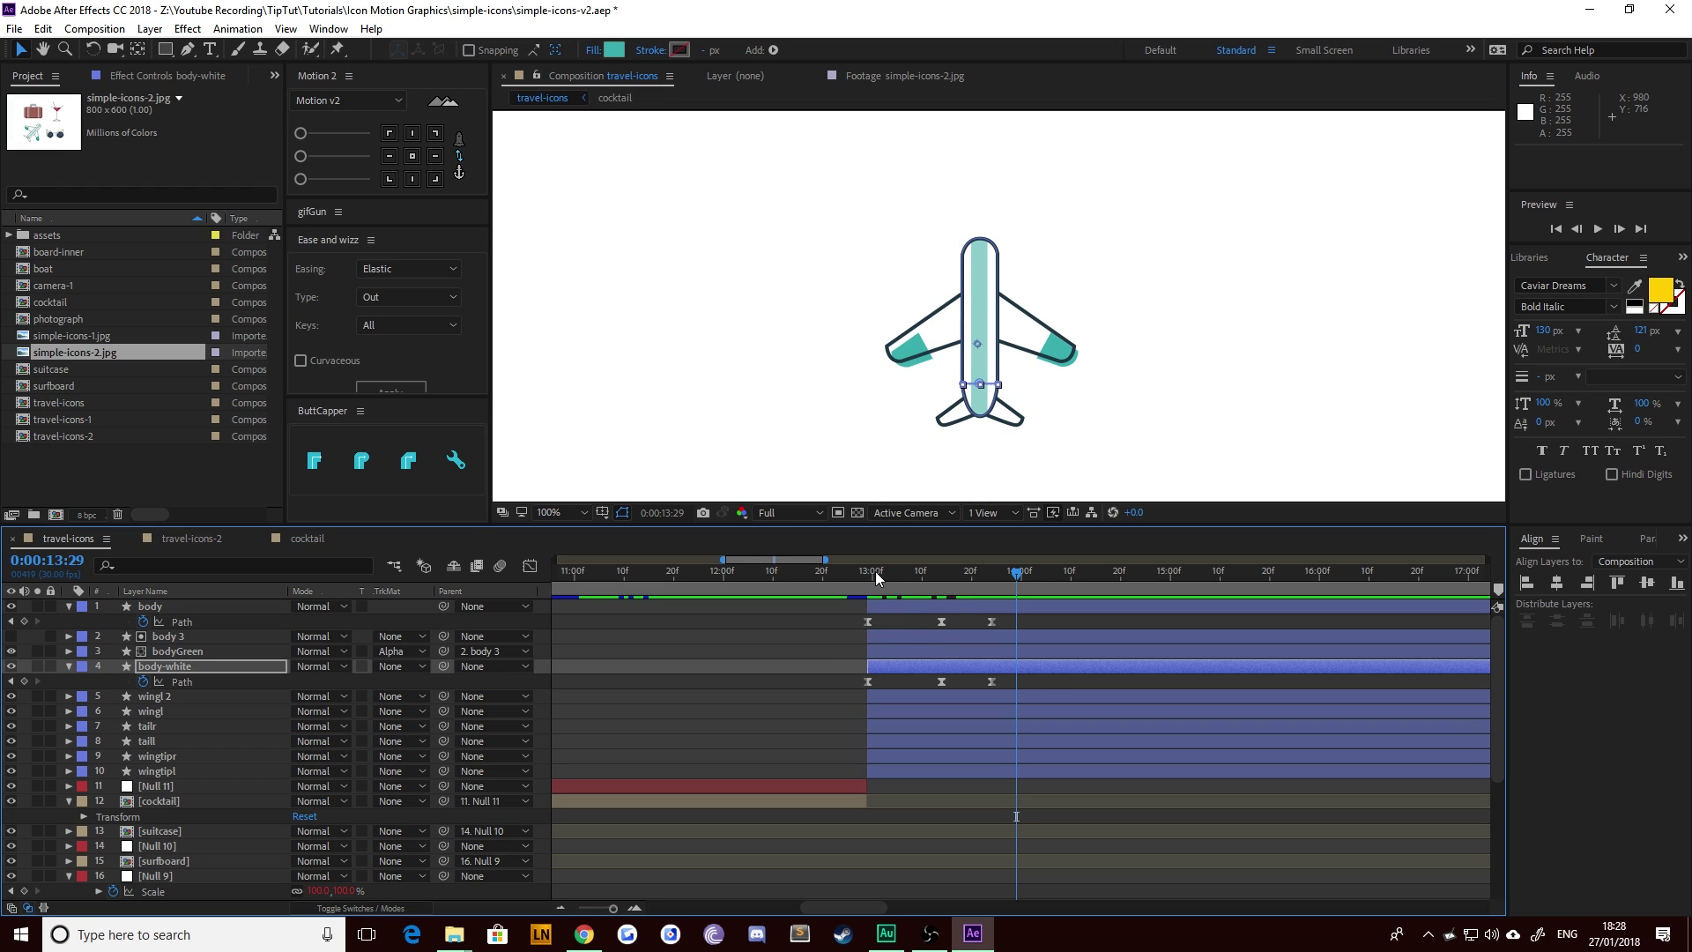
{"action": "left_click_drag", "start_coordinate": [876, 571], "coordinate": [991, 590]}
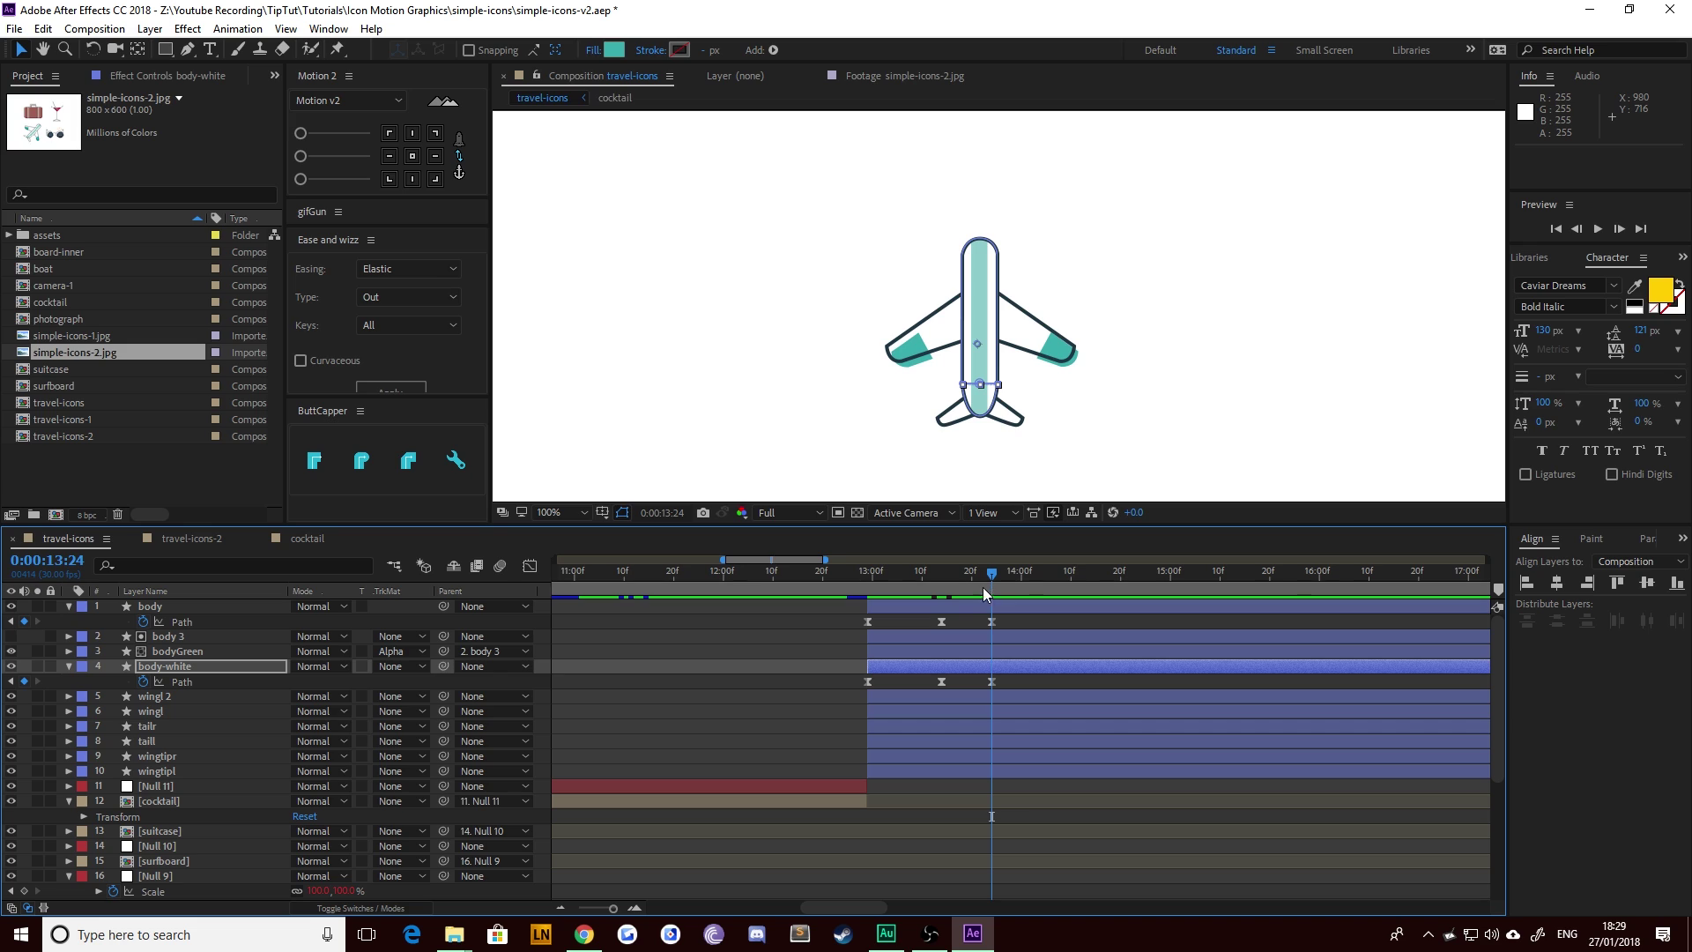
Step: Centre the bodyGreen layer's anchor point on its stripe with Motion 2
{"action": "left_click", "coordinate": [141, 661]}
{"action": "left_click", "coordinate": [178, 652]}
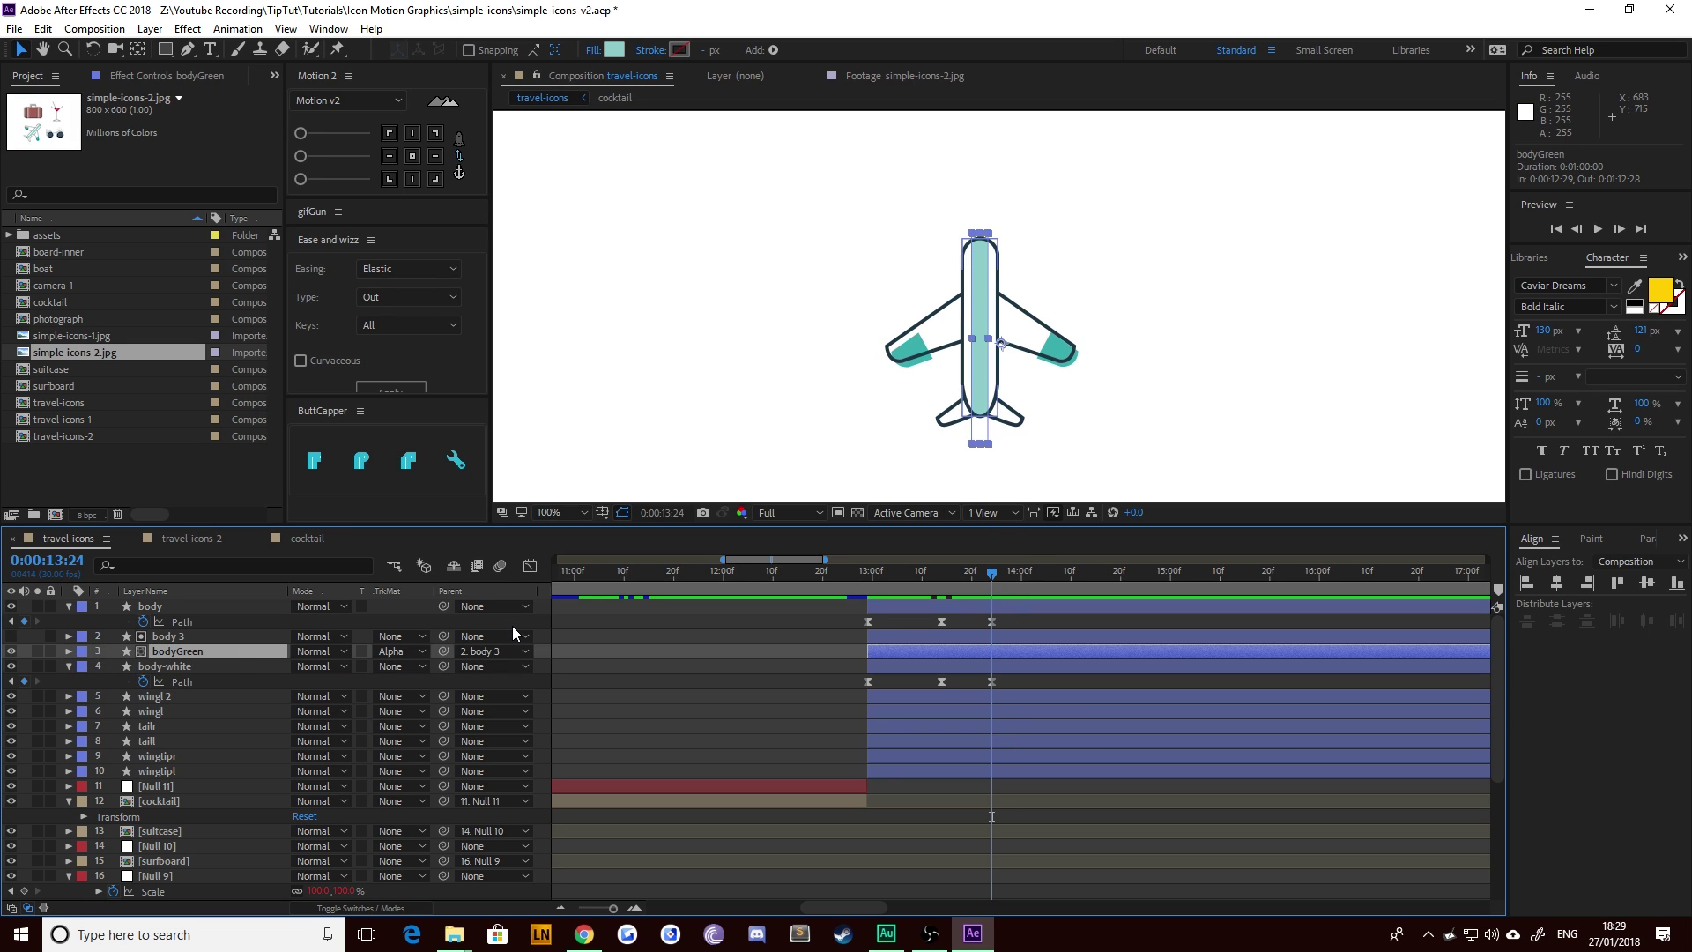
{"action": "left_click", "coordinate": [412, 156]}
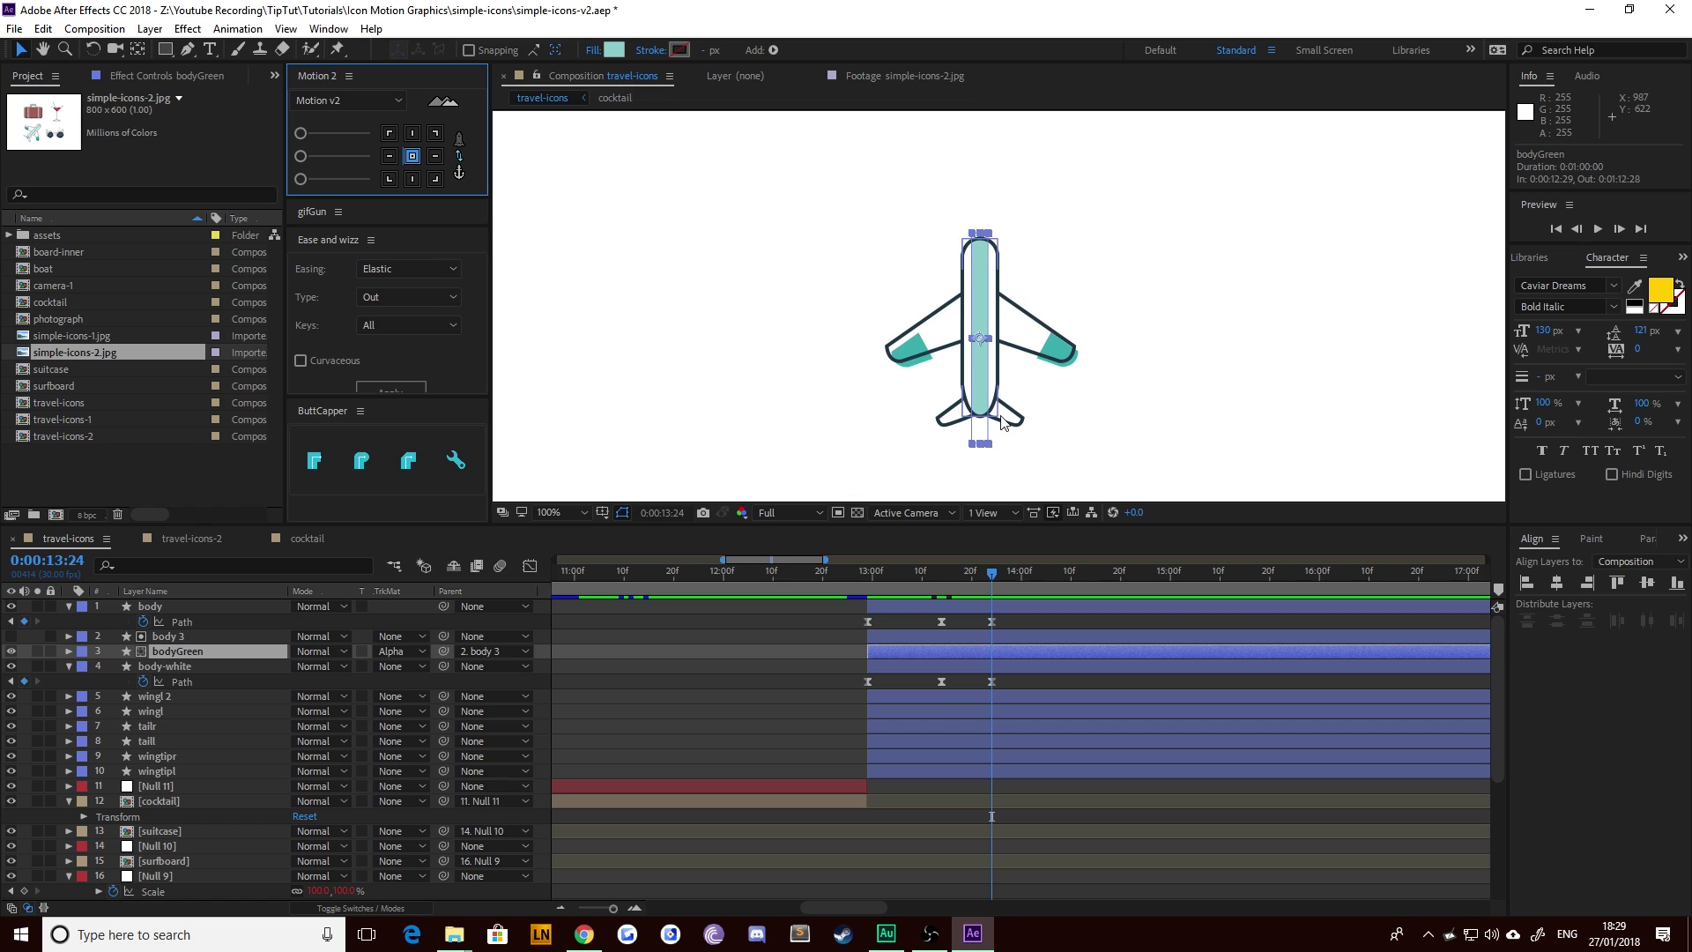
Step: Add Scale keyframes to the bodyGreen layer at 0:00:13:24 and 0:00:14:24
{"action": "key", "text": "alt+shift+s"}
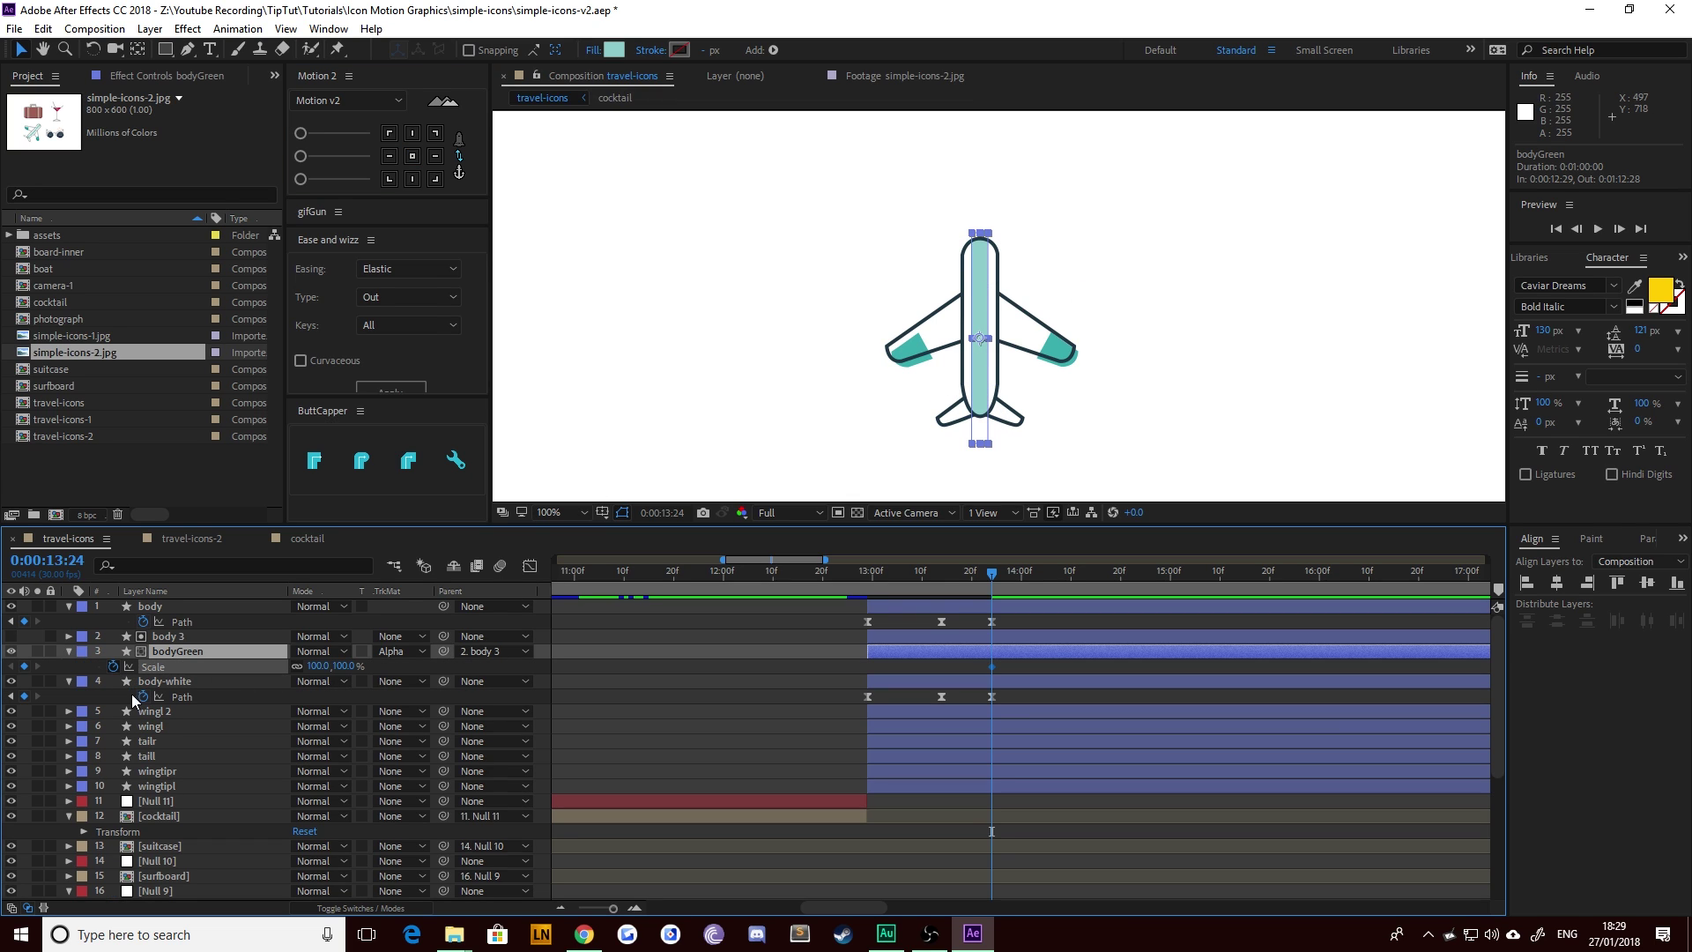
{"action": "key", "text": "shift+Page_Down"}
{"action": "key", "text": "shift+Page_Down"}
{"action": "key", "text": "shift+Page_Down"}
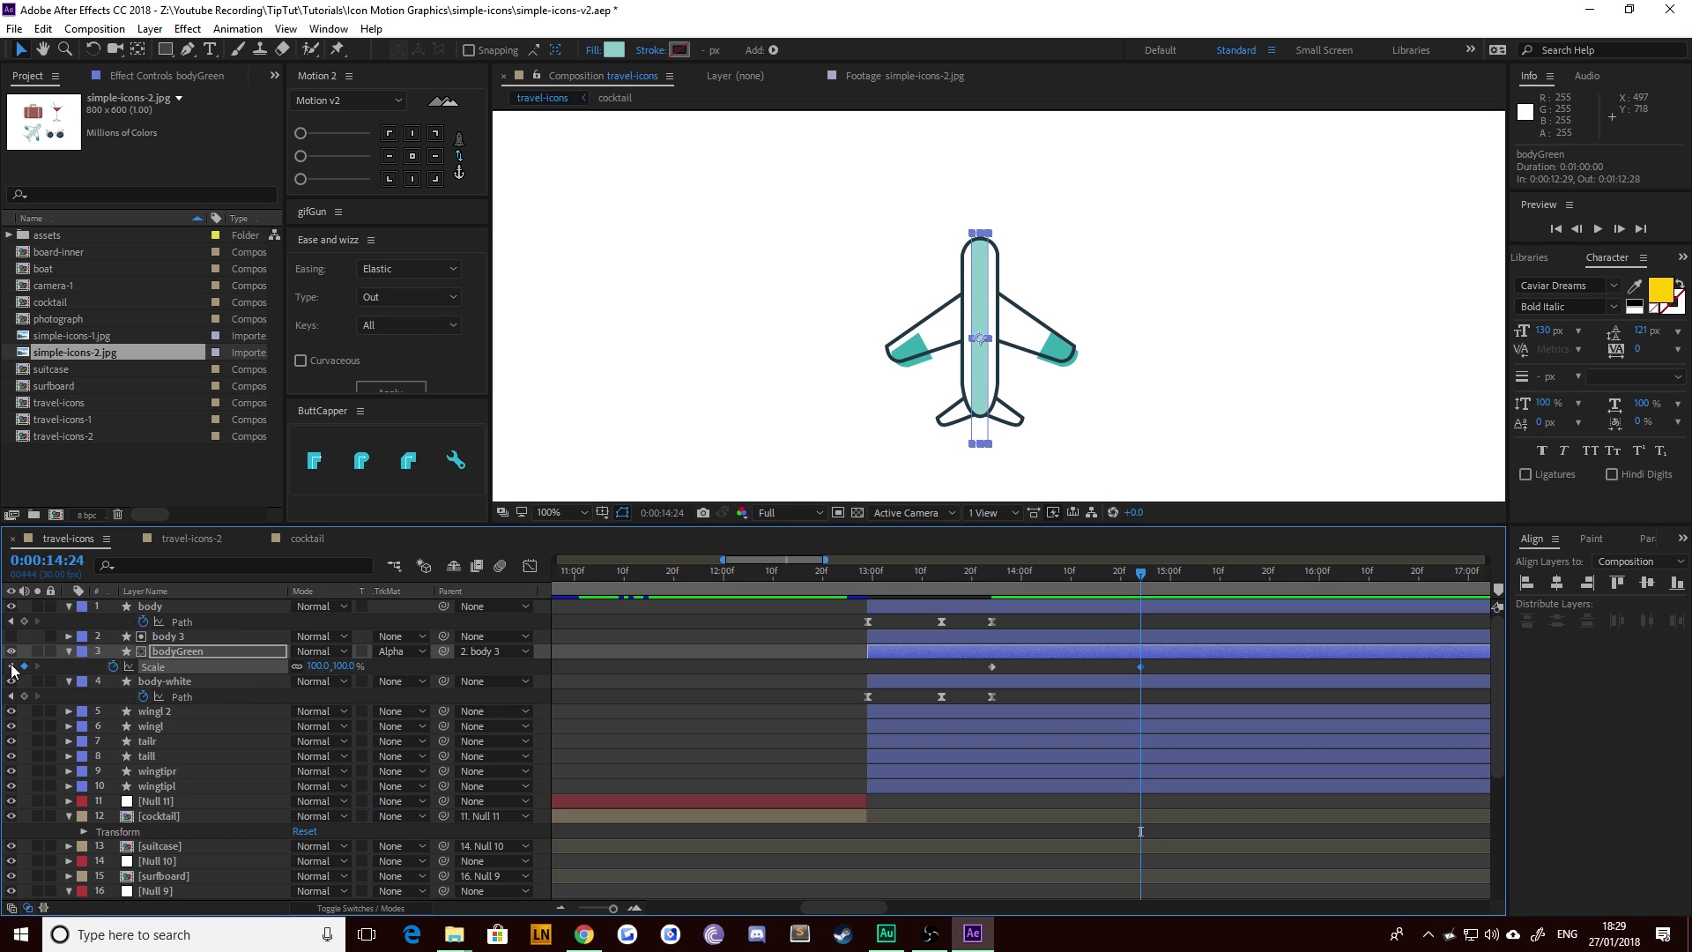
Step: Set bodyGreen's horizontal scale to 0% at the 0:00:13:24 keyframe, keeping the height at 100%
{"action": "left_click", "coordinate": [11, 667]}
{"action": "left_click", "coordinate": [314, 667]}
{"action": "type", "text": "0"}
{"action": "key", "text": "Return"}
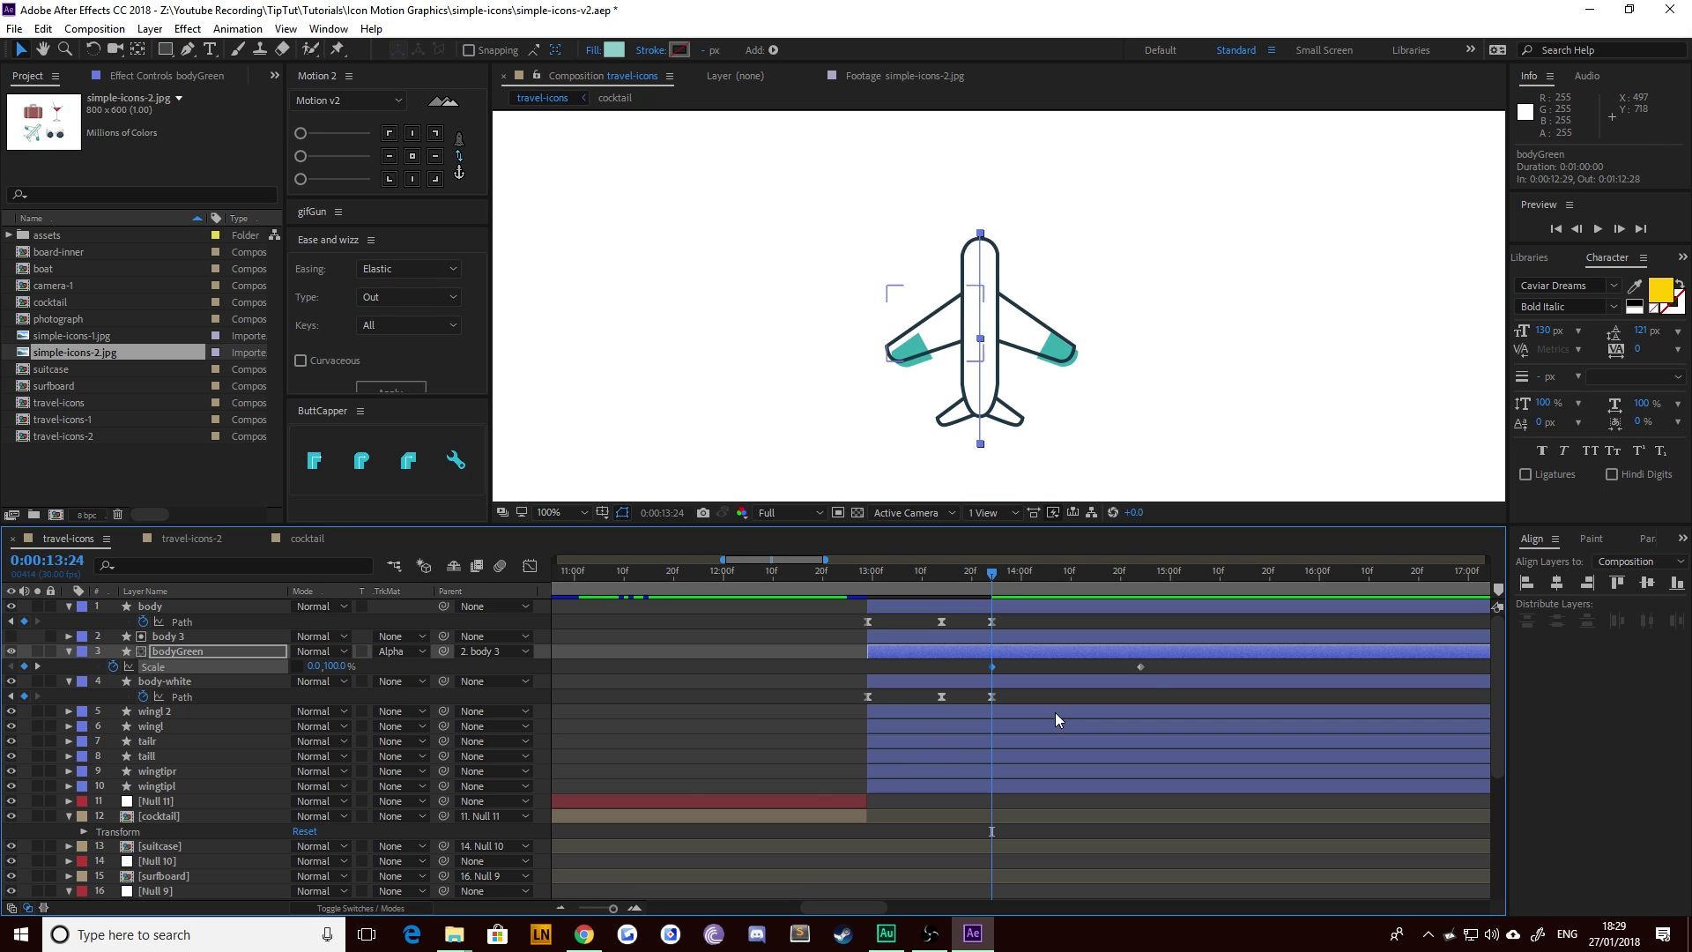
Step: Ease bodyGreen's two Scale keyframes and reshape their speed graph so the speed peaks early and tails off slowly
{"action": "left_click_drag", "start_coordinate": [1153, 659], "coordinate": [986, 685]}
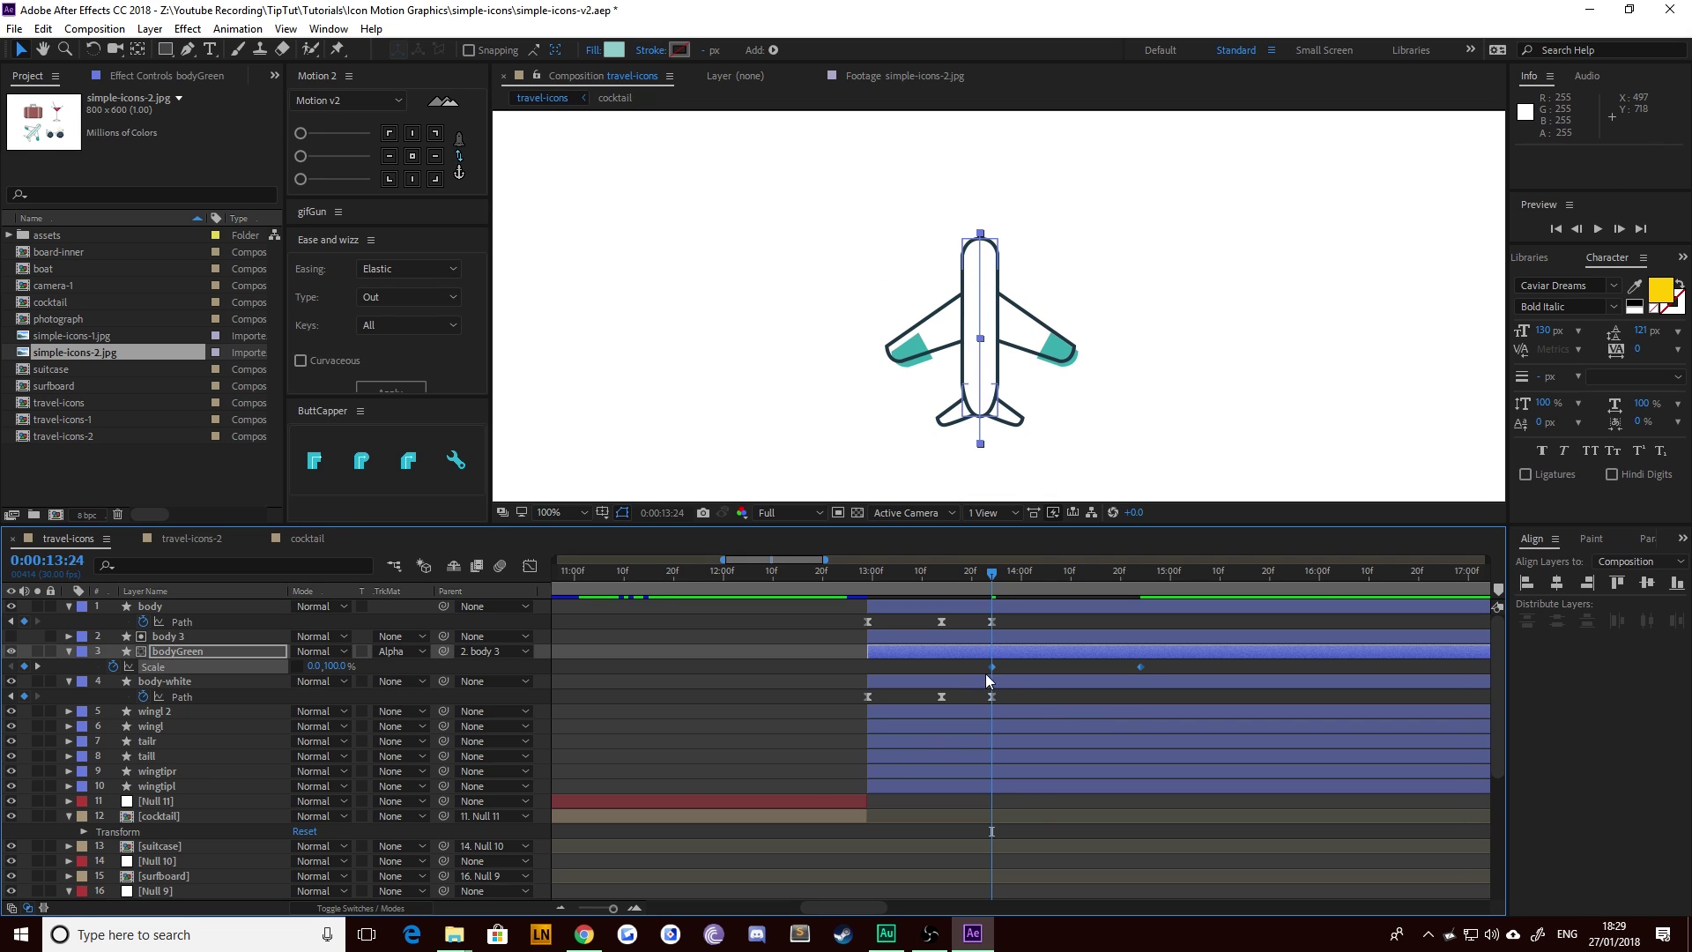
{"action": "left_click", "coordinate": [530, 566]}
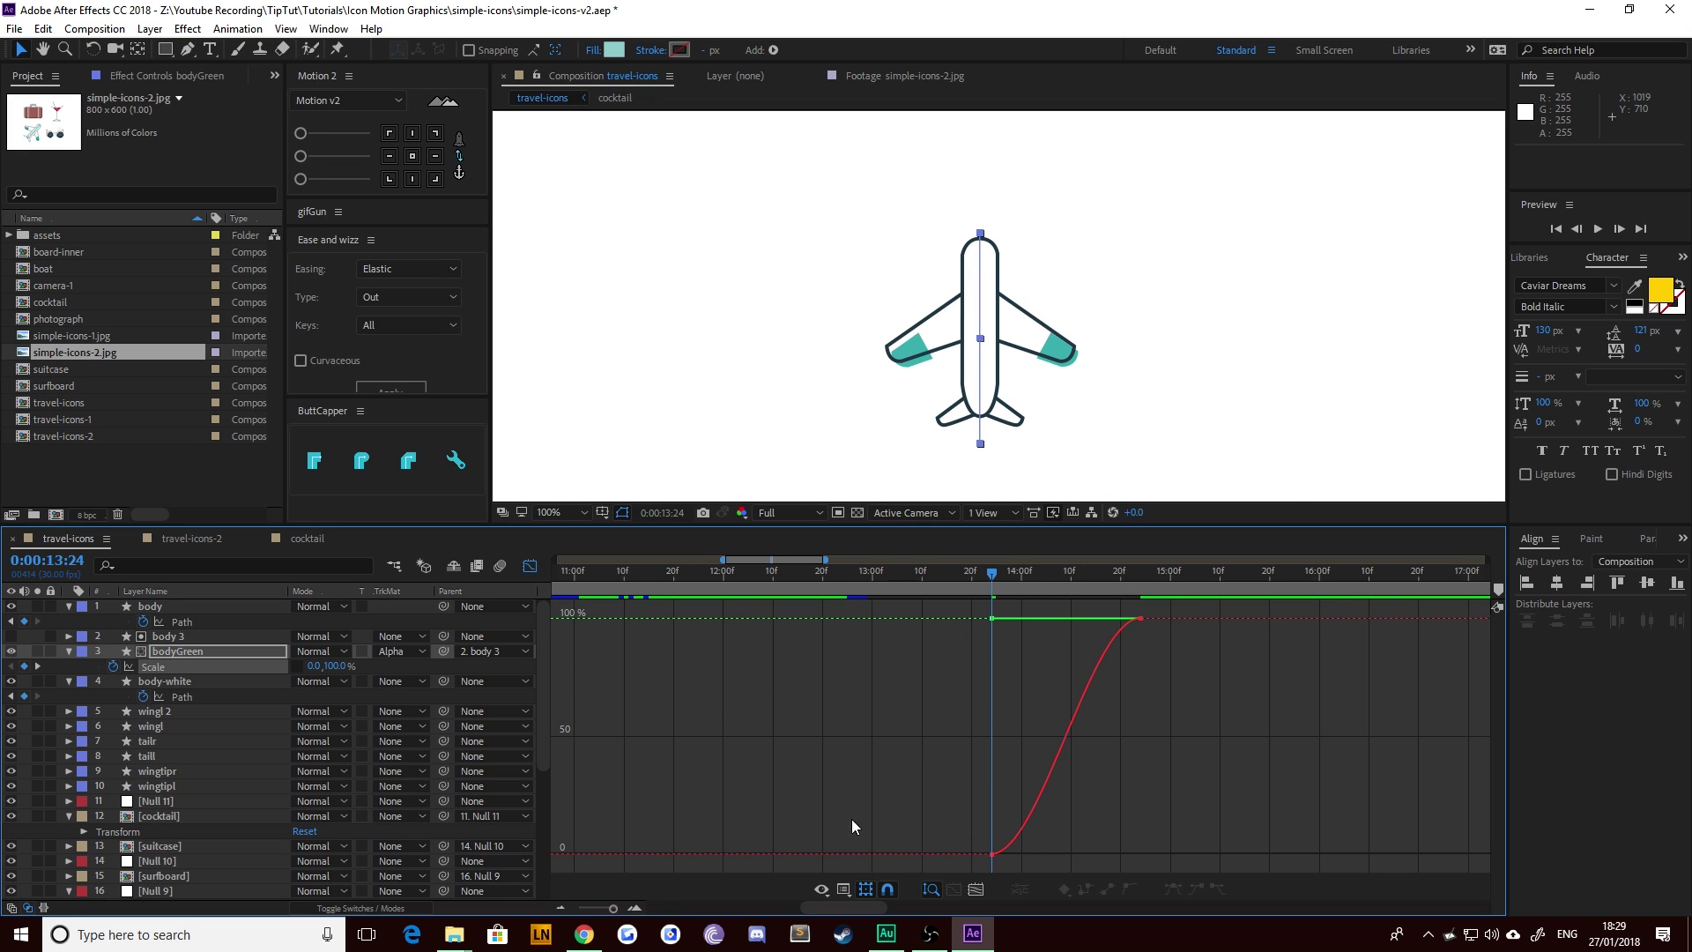
{"action": "left_click", "coordinate": [845, 887]}
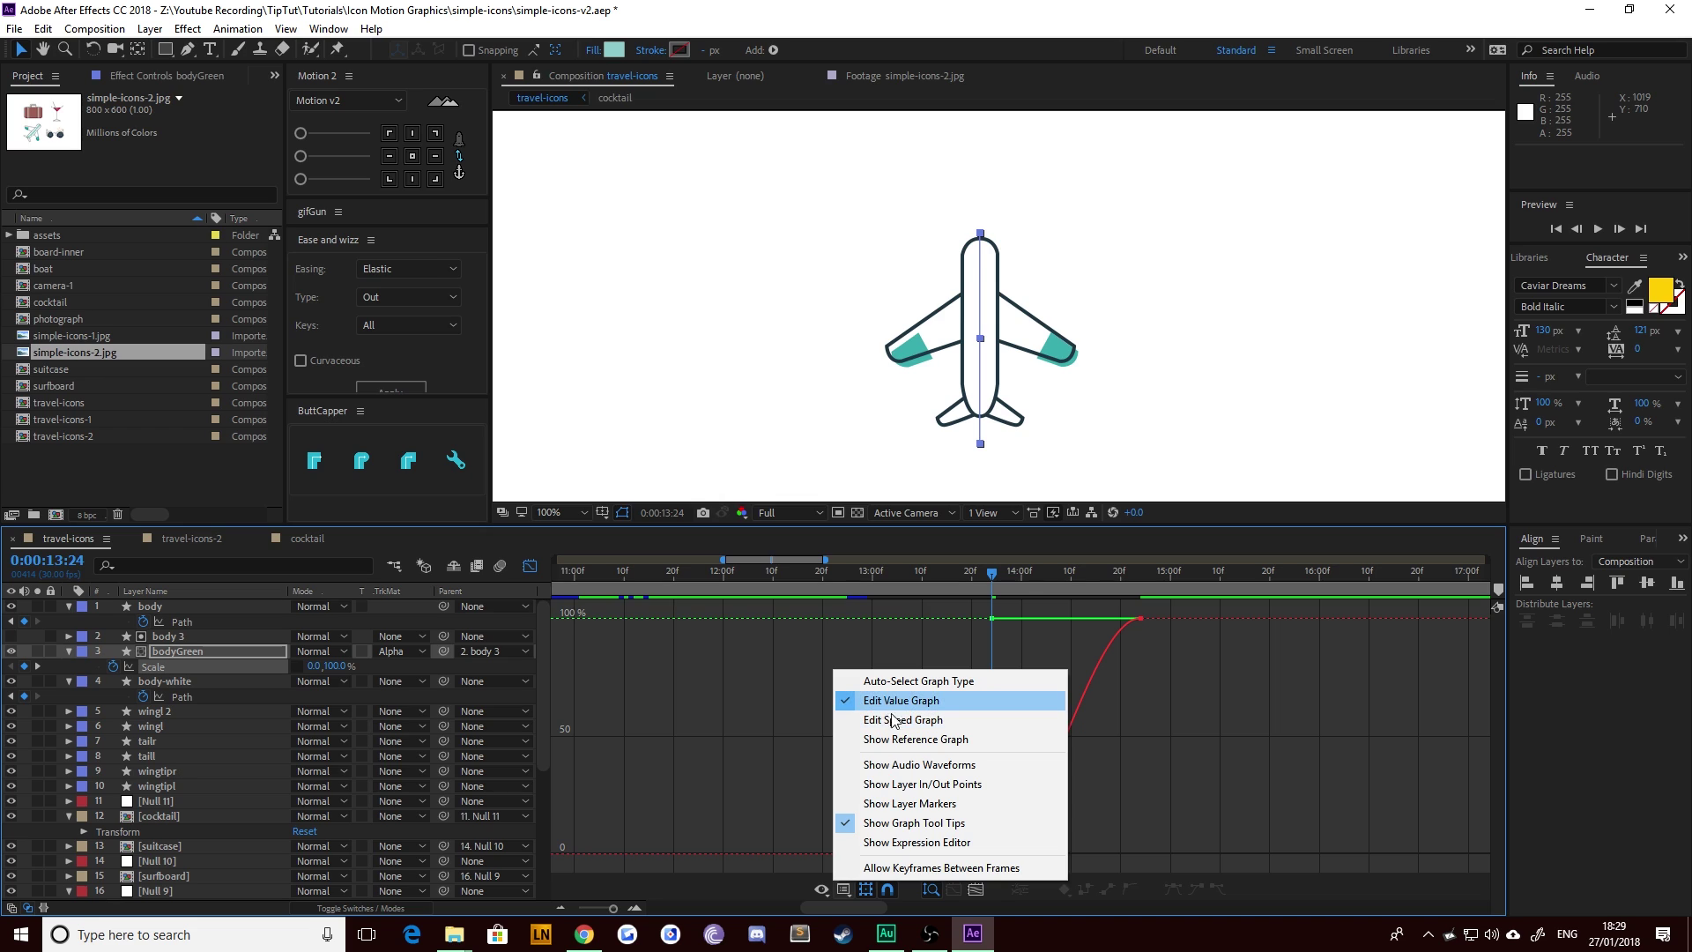
{"action": "left_click", "coordinate": [899, 728]}
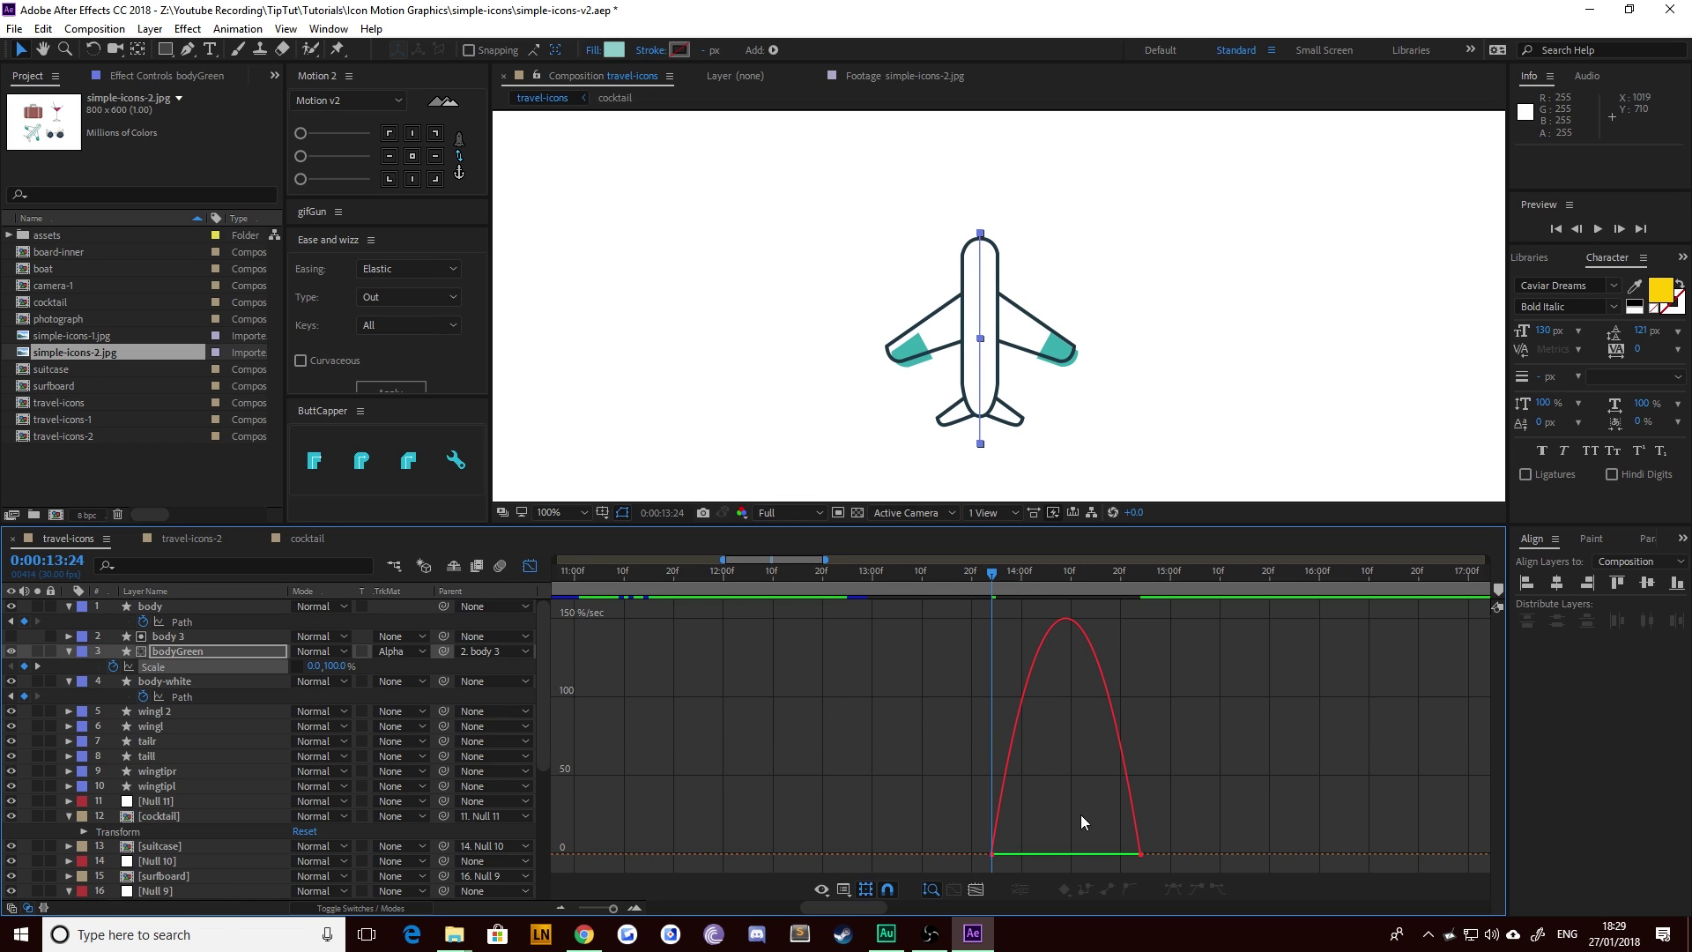
{"action": "left_click", "coordinate": [1152, 849]}
{"action": "left_click_drag", "start_coordinate": [1105, 853], "coordinate": [1115, 854]}
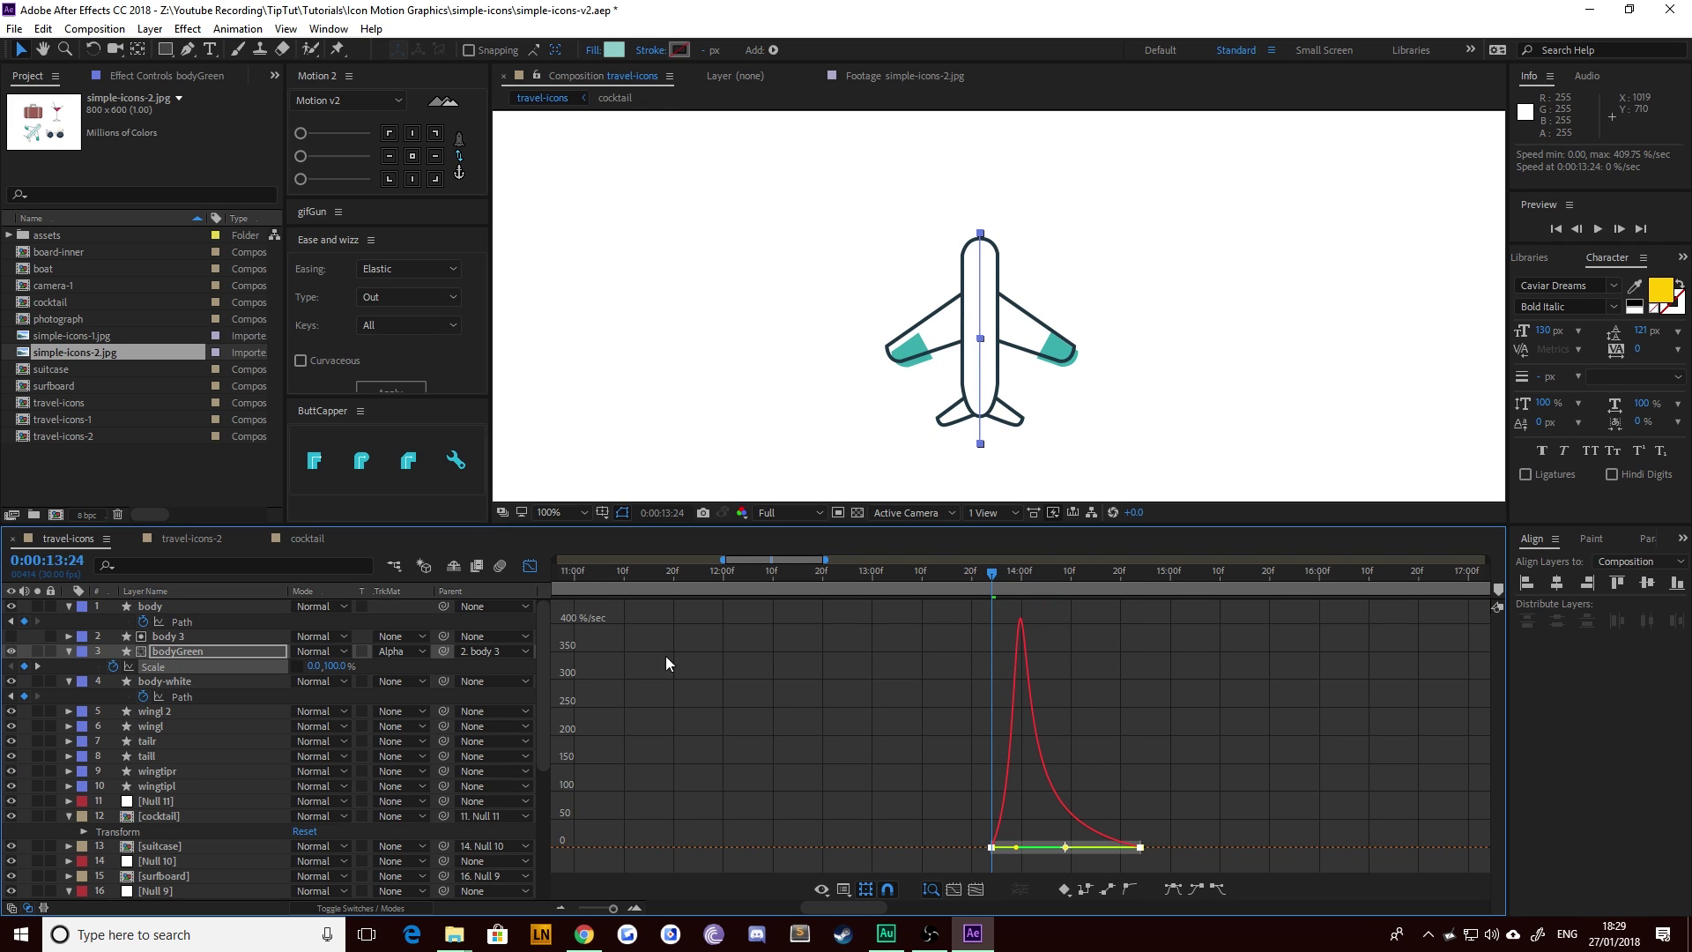
{"action": "left_click", "coordinate": [530, 569]}
Step: Preview the plane animation from 0:00:12:28 and scrub the body growth to 0:00:13:14
{"action": "left_click_drag", "start_coordinate": [994, 573], "coordinate": [864, 622]}
{"action": "key", "text": "space"}
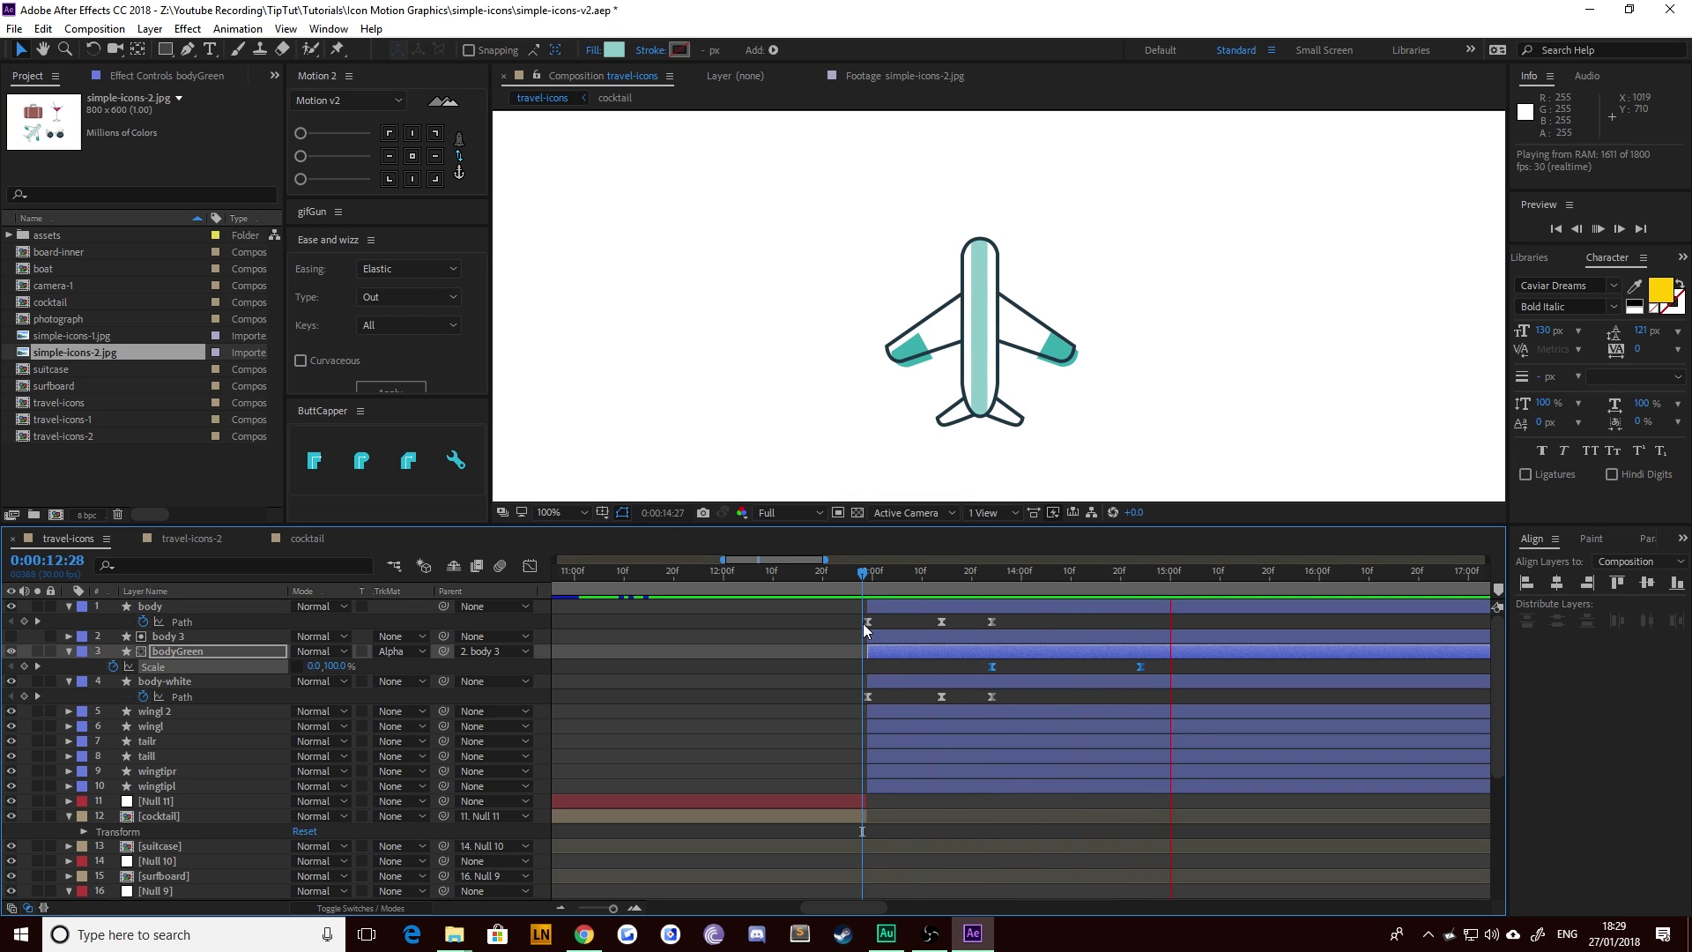
{"action": "key", "text": "space"}
{"action": "left_click", "coordinate": [869, 580]}
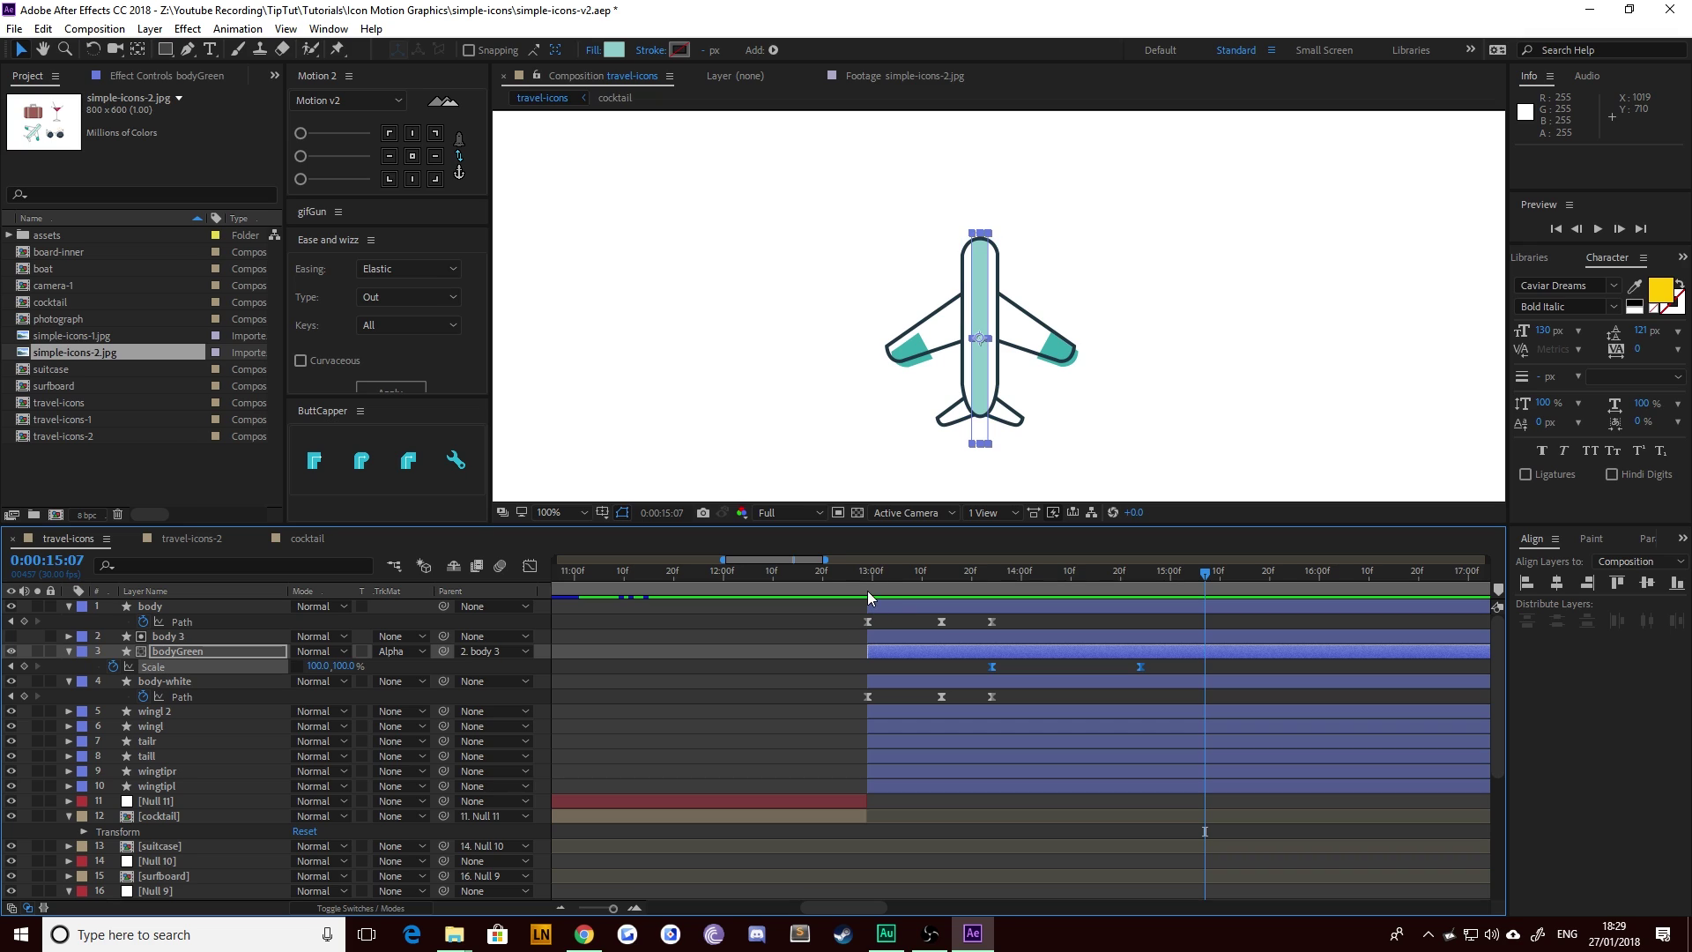
{"action": "left_click_drag", "start_coordinate": [870, 582], "coordinate": [944, 615]}
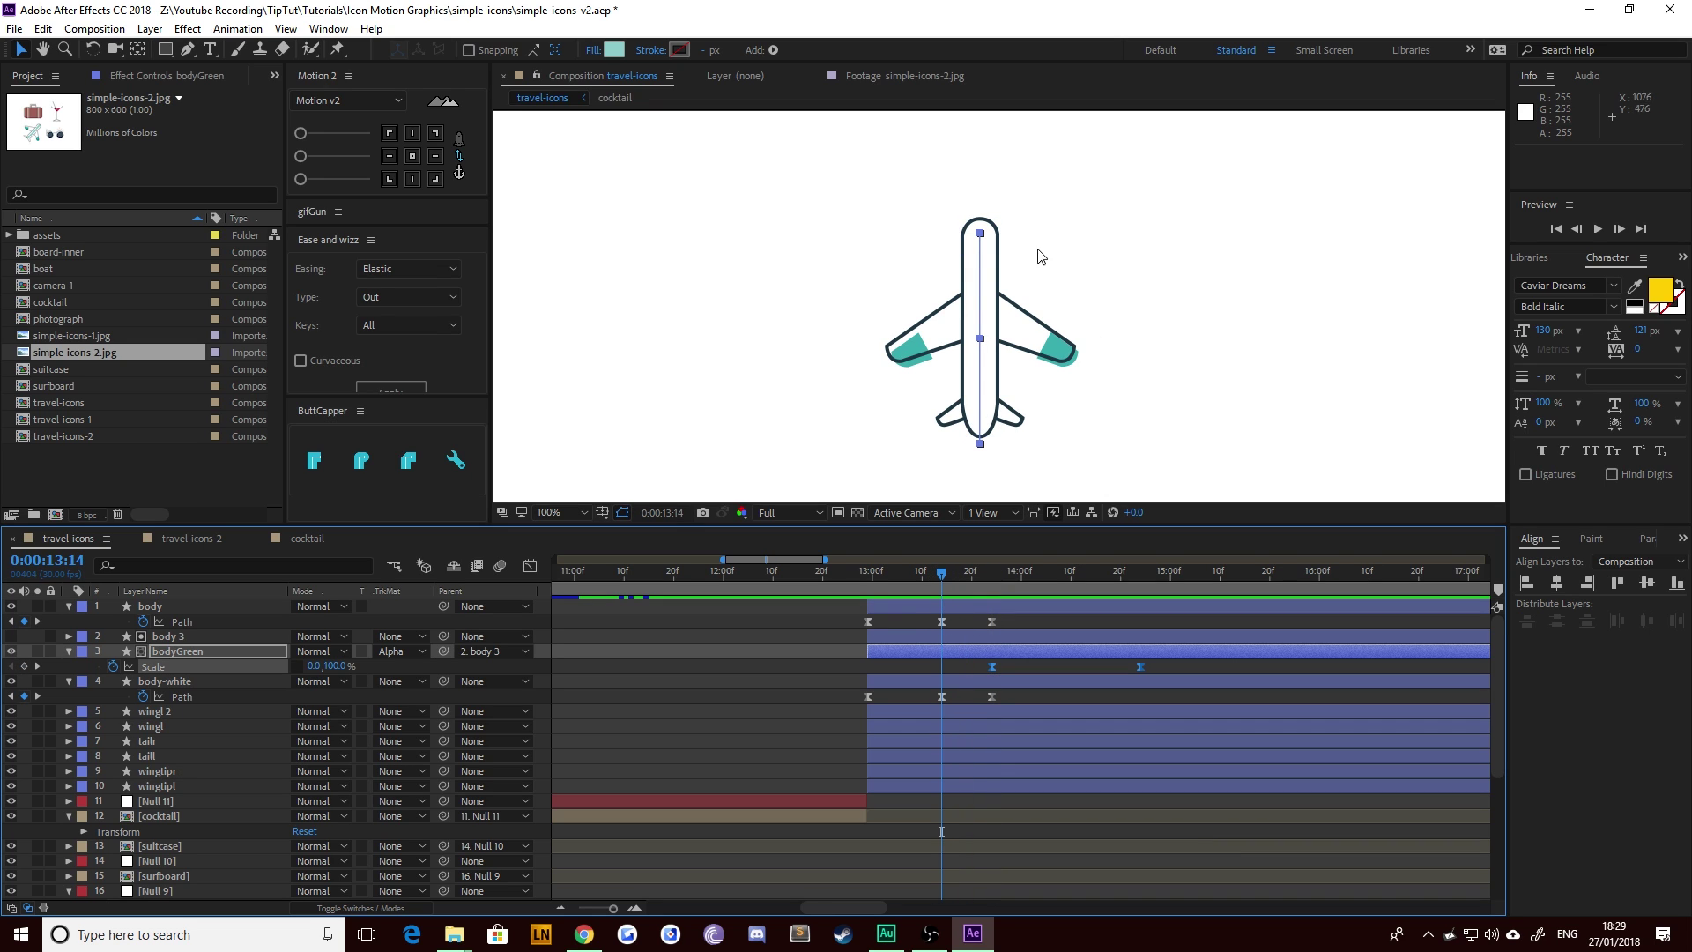
Step: Move the anchor points of taill and tailr to their top centre with Motion 2
{"action": "left_click", "coordinate": [811, 452]}
{"action": "left_click", "coordinate": [945, 422]}
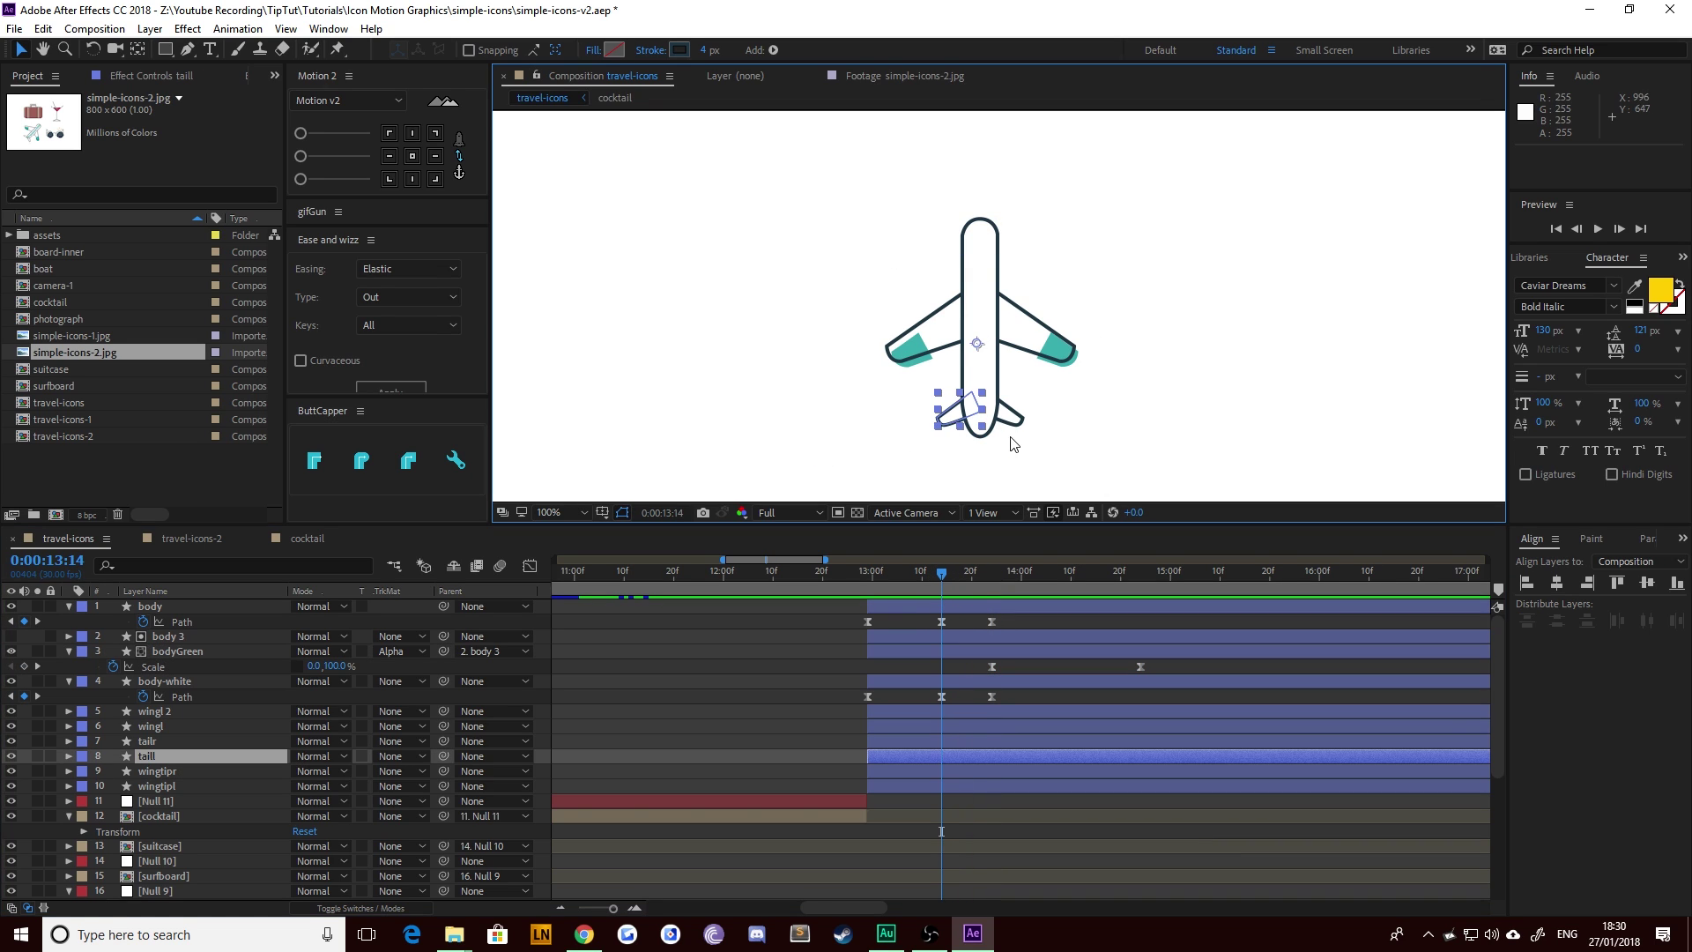
{"action": "left_click", "coordinate": [1015, 419], "text": "shift"}
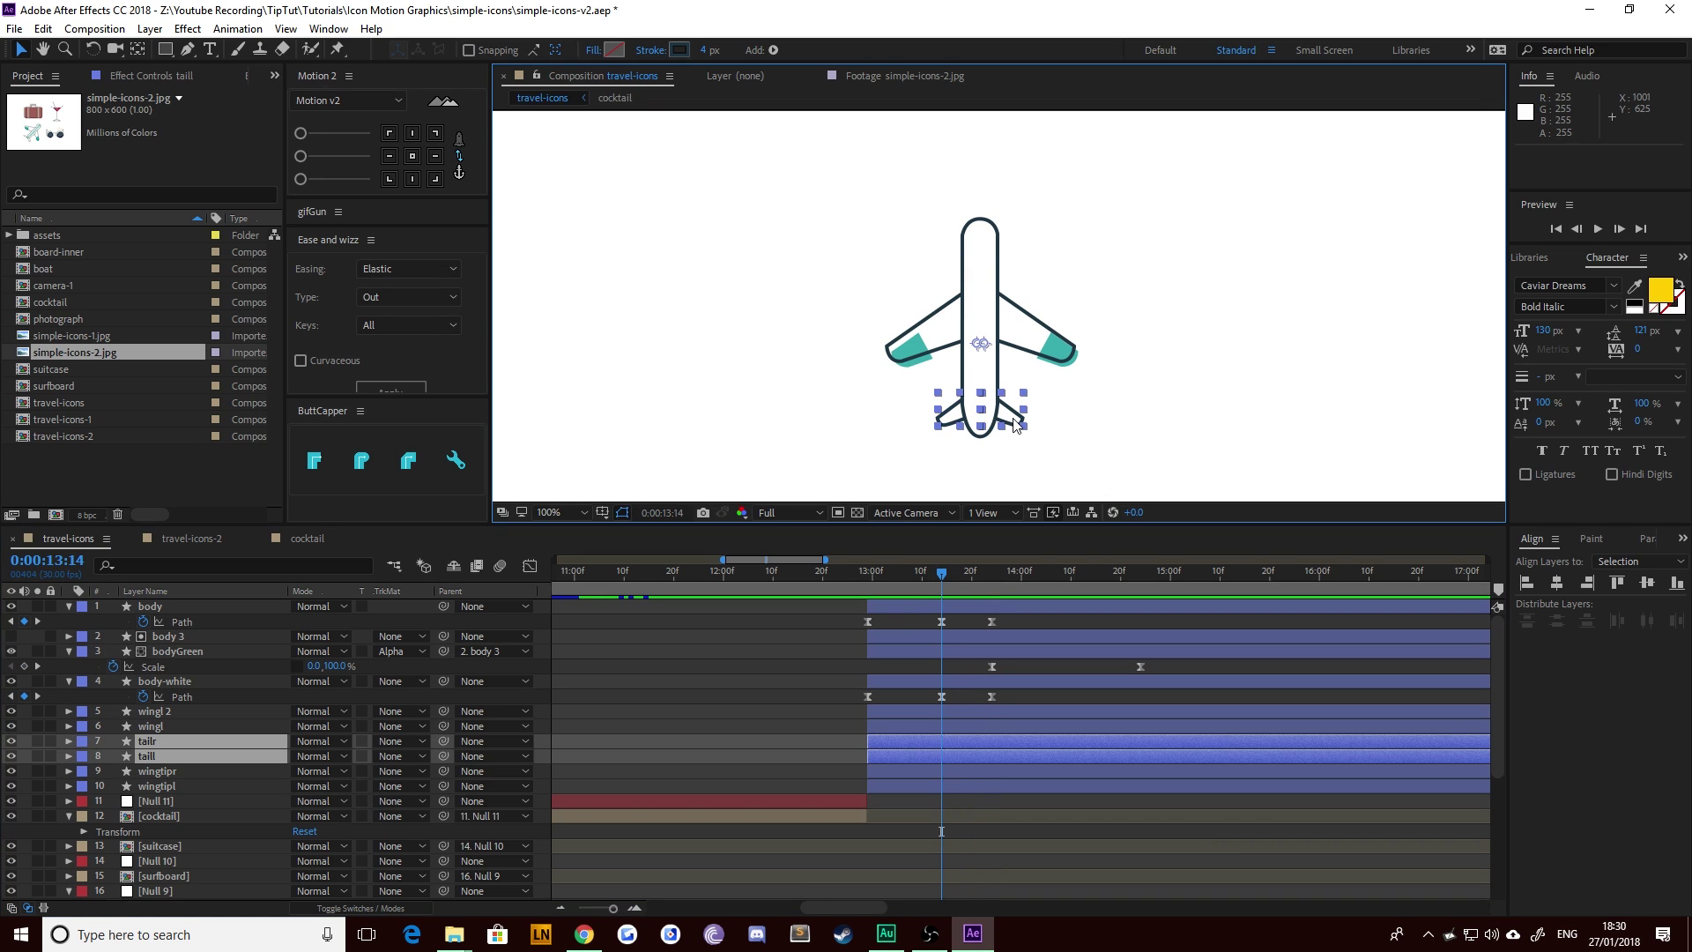
{"action": "left_click", "coordinate": [412, 134]}
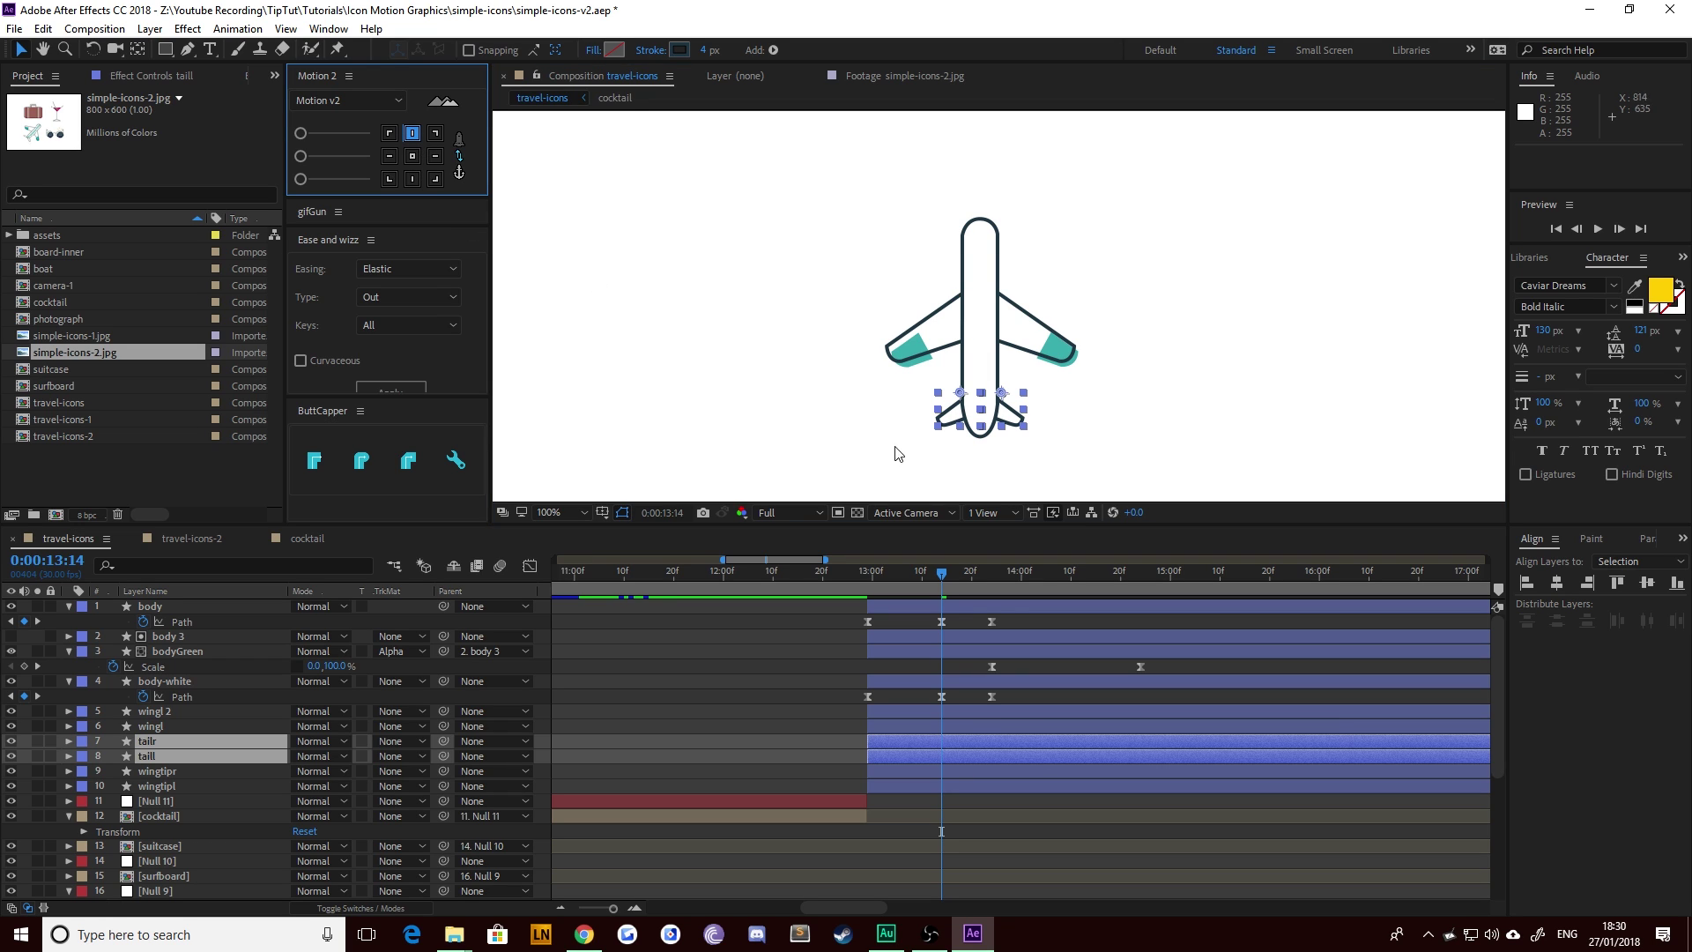
Step: Move the anchor points of tailr and taill to their inner top corners with Motion 2
{"action": "scroll", "coordinate": [982, 465], "scroll_direction": "up", "scroll_amount": 4}
{"action": "left_click", "coordinate": [960, 220]}
{"action": "left_click", "coordinate": [665, 340]}
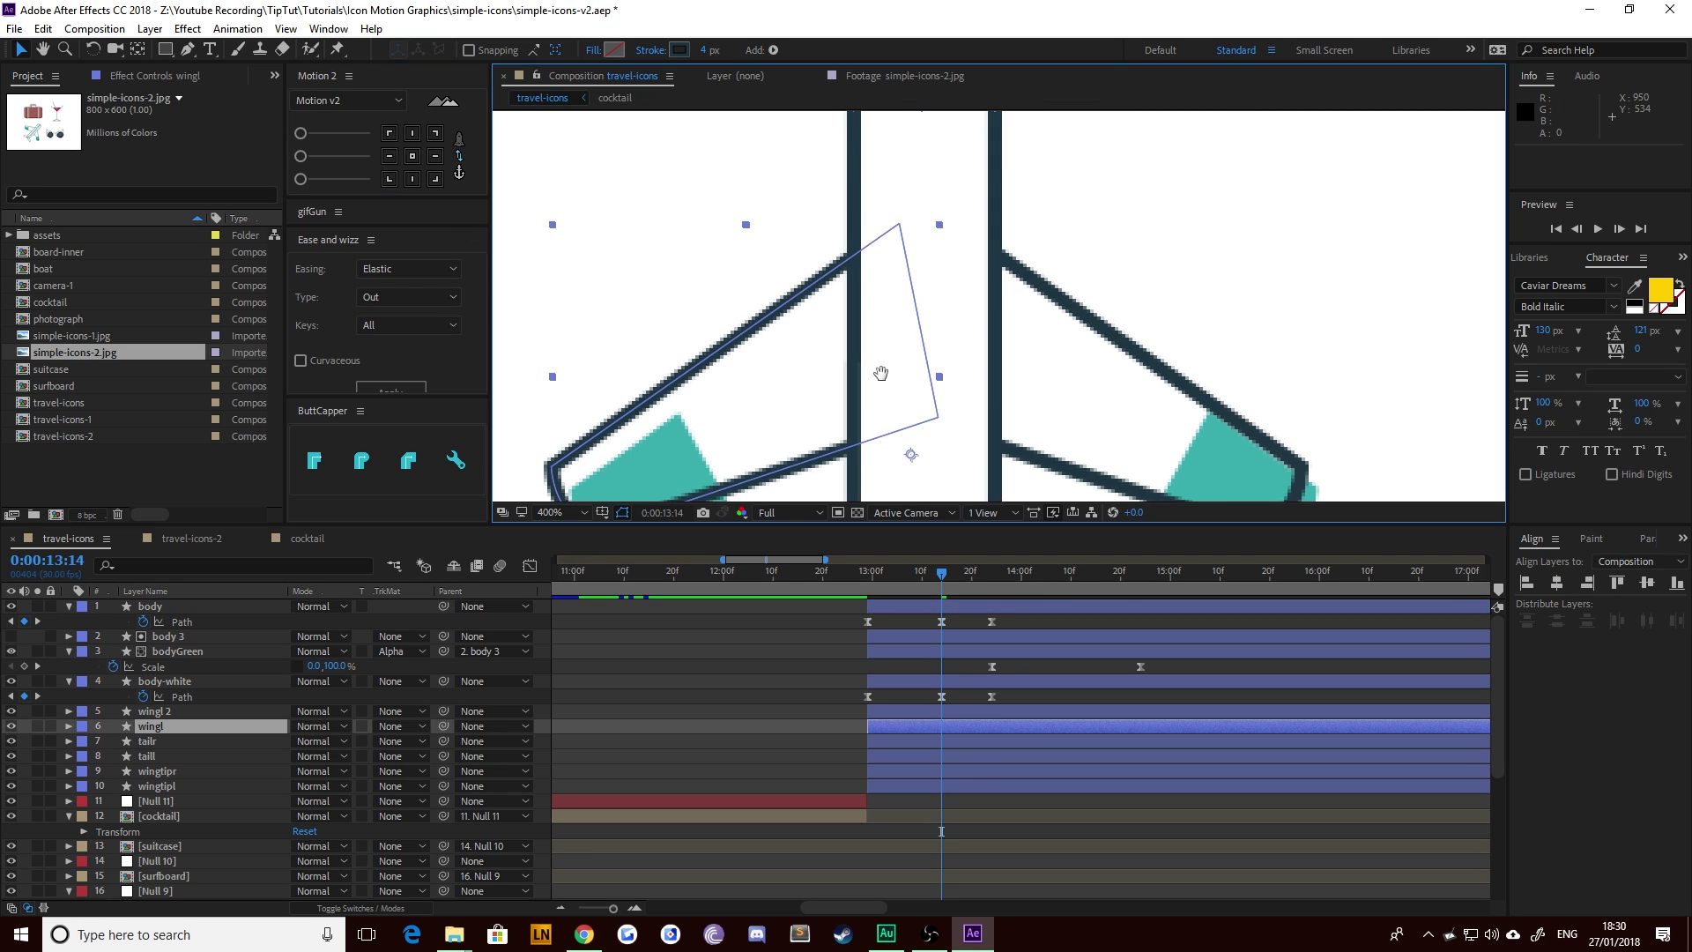
{"action": "left_click_drag", "start_coordinate": [880, 370], "coordinate": [913, 150]}
{"action": "left_click_drag", "start_coordinate": [881, 337], "coordinate": [846, 88]}
{"action": "left_click", "coordinate": [824, 308]}
{"action": "left_click", "coordinate": [1043, 282], "text": "shift"}
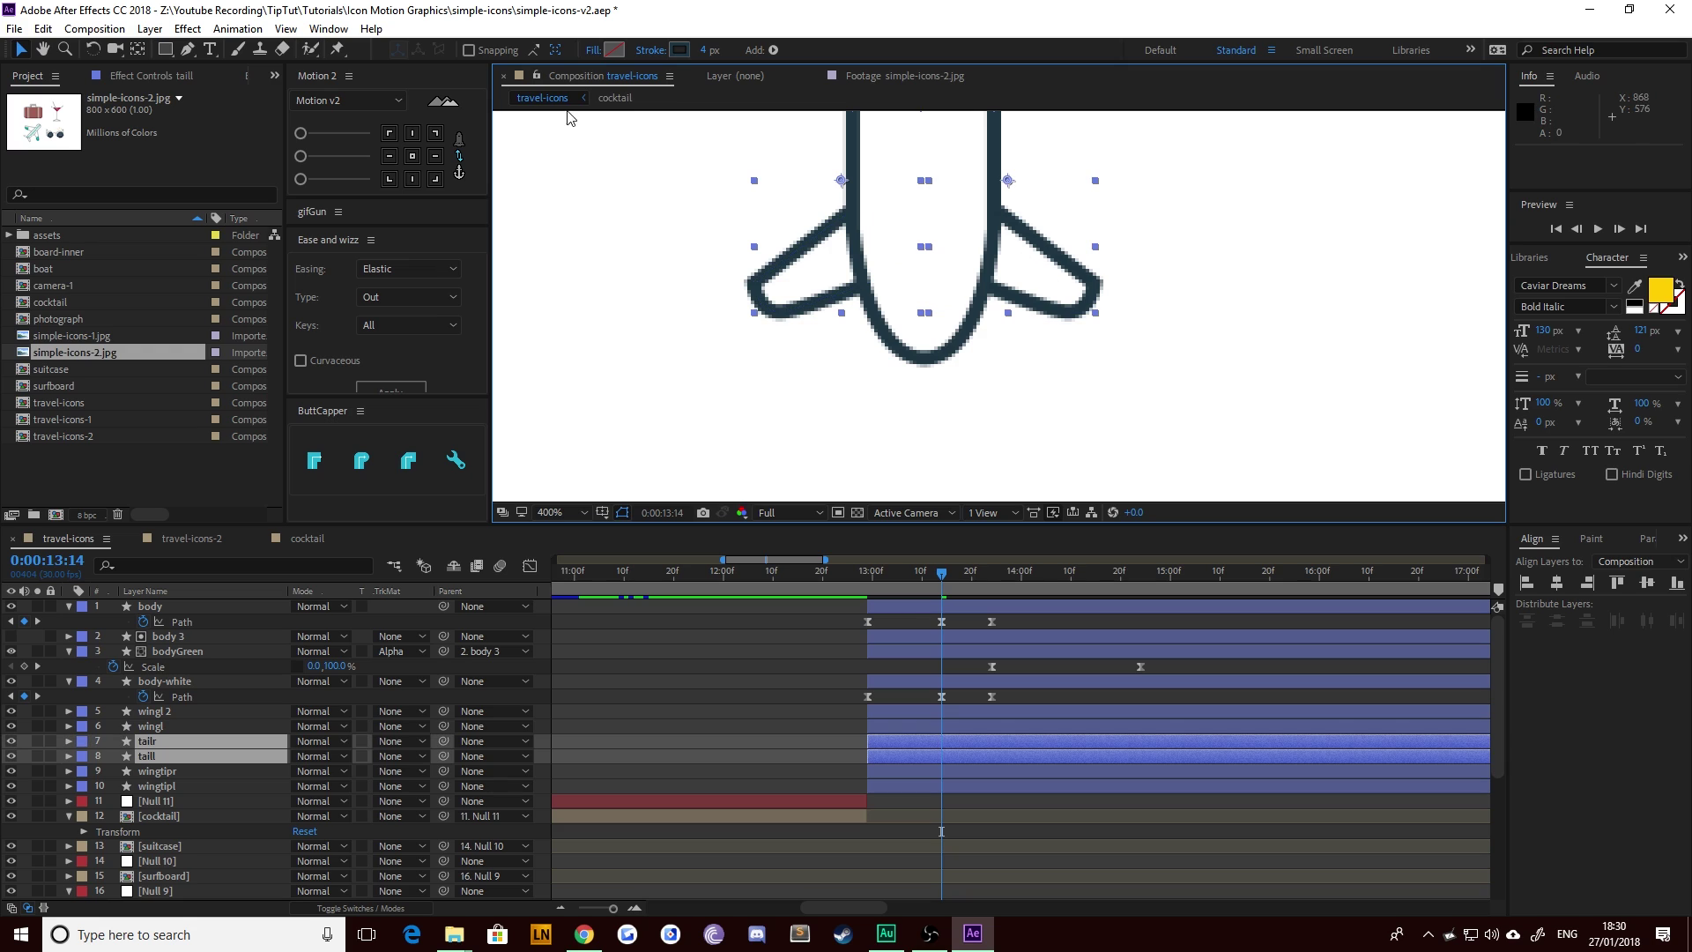
{"action": "left_click", "coordinate": [435, 133]}
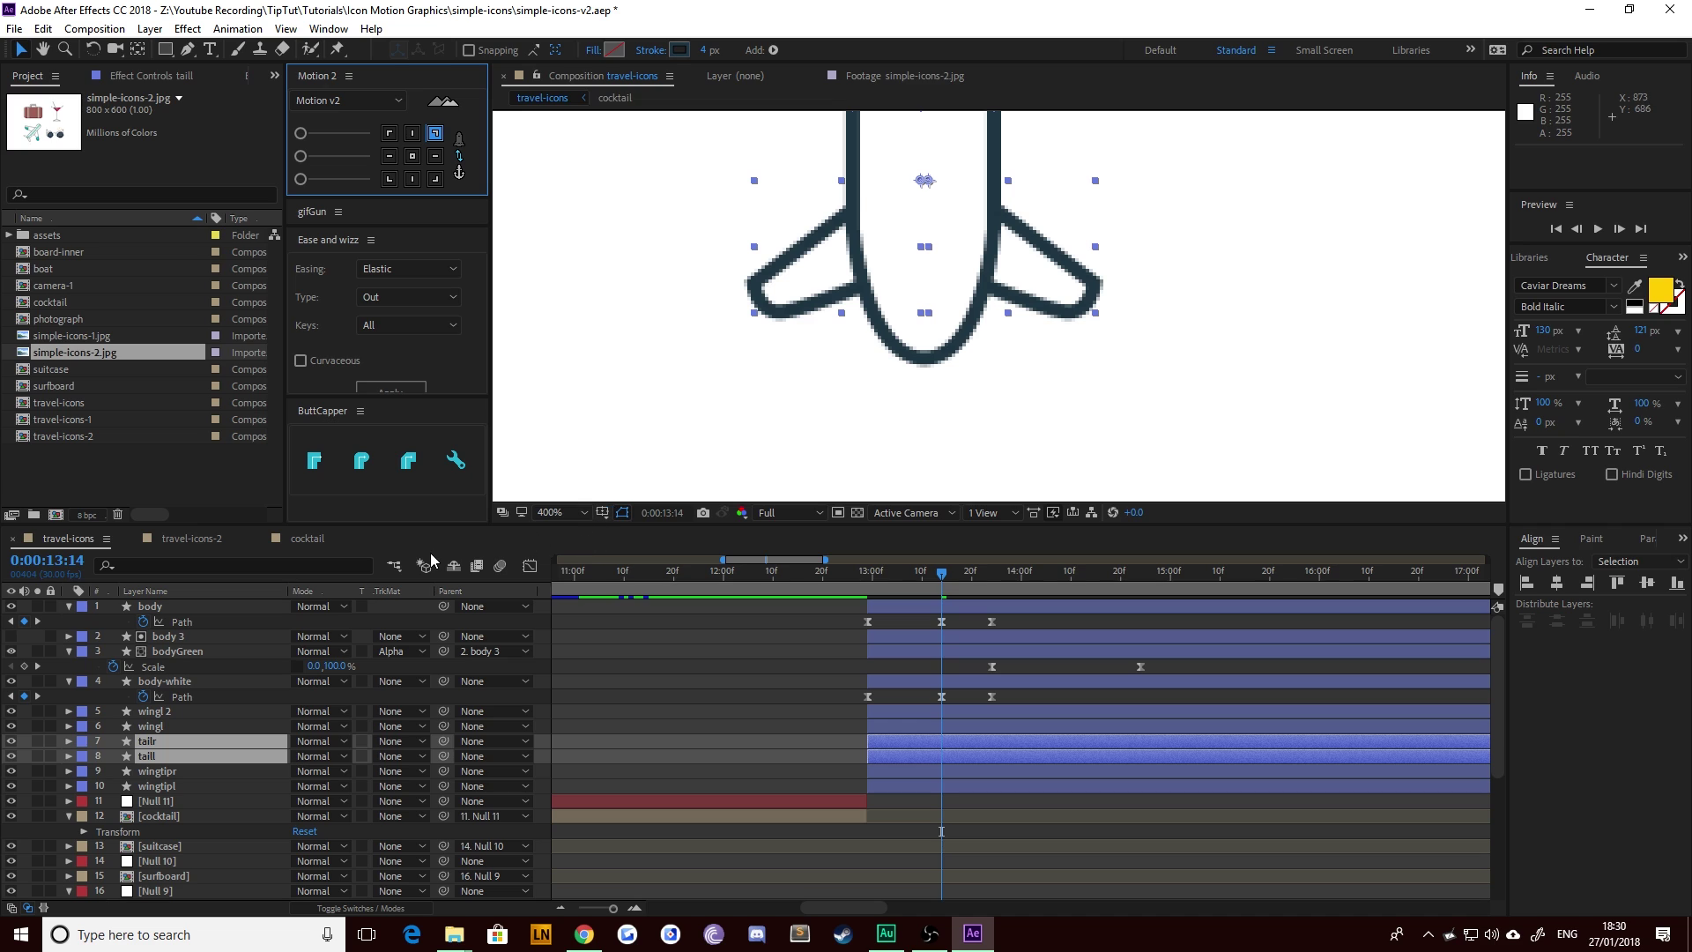
Step: Add Scale and Rotation keyframes to tailr and taill at 0:00:13:14
{"action": "key", "text": "s"}
{"action": "key", "text": "shift+r"}
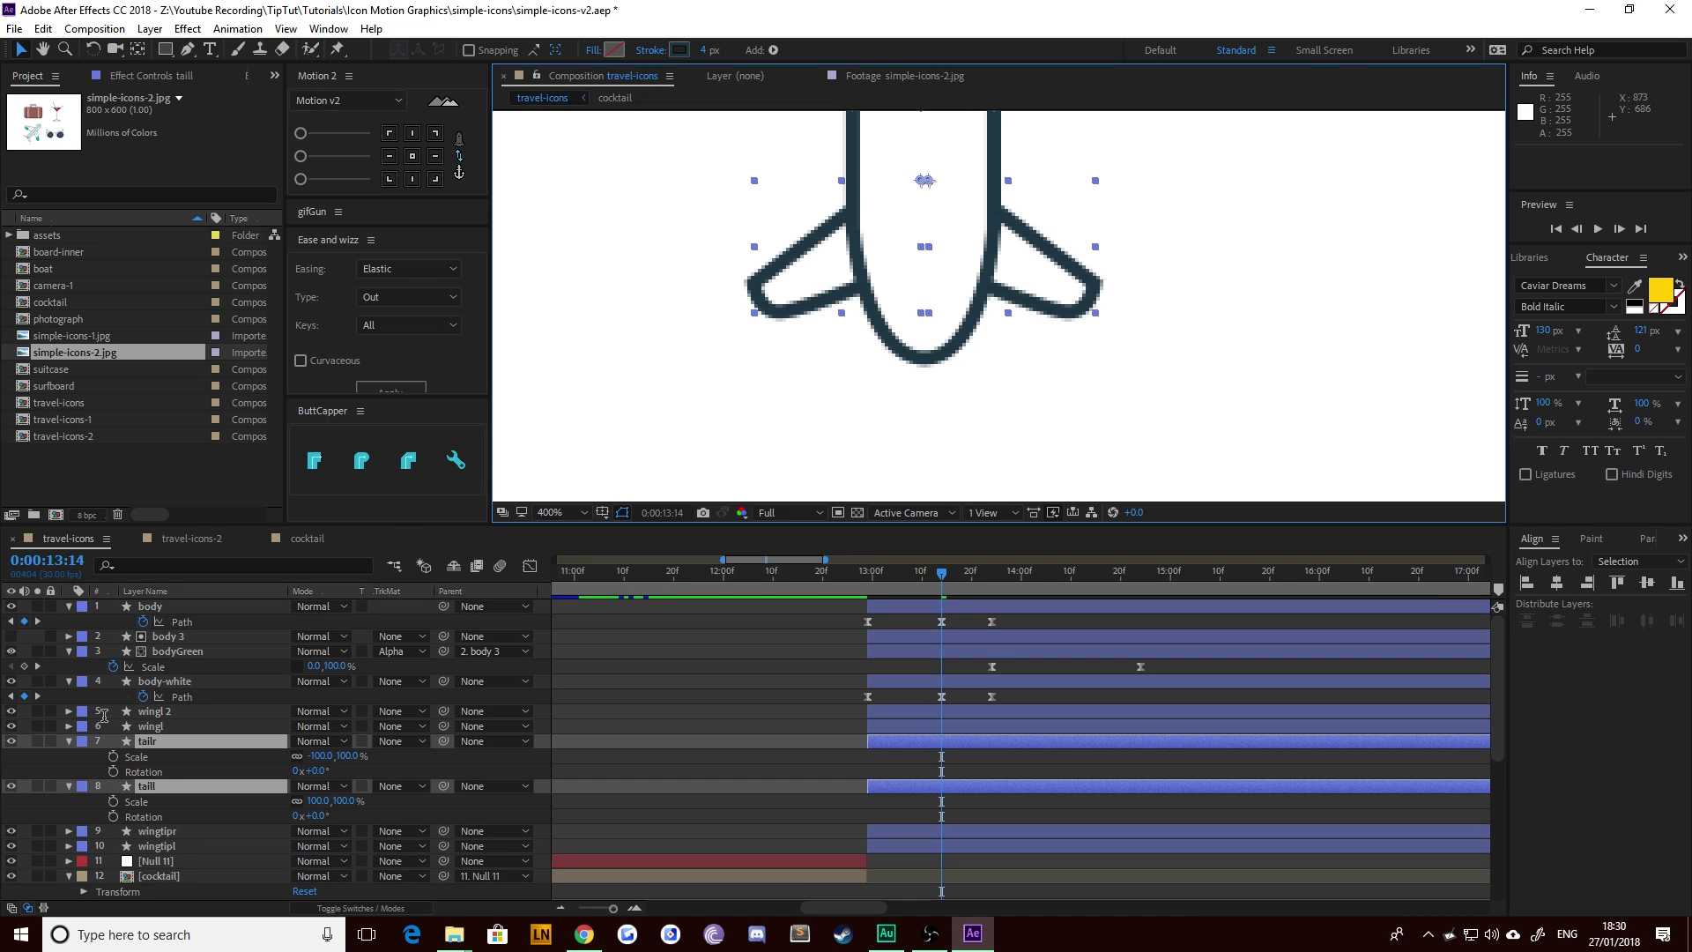
{"action": "left_click", "coordinate": [112, 771]}
{"action": "left_click", "coordinate": [113, 756]}
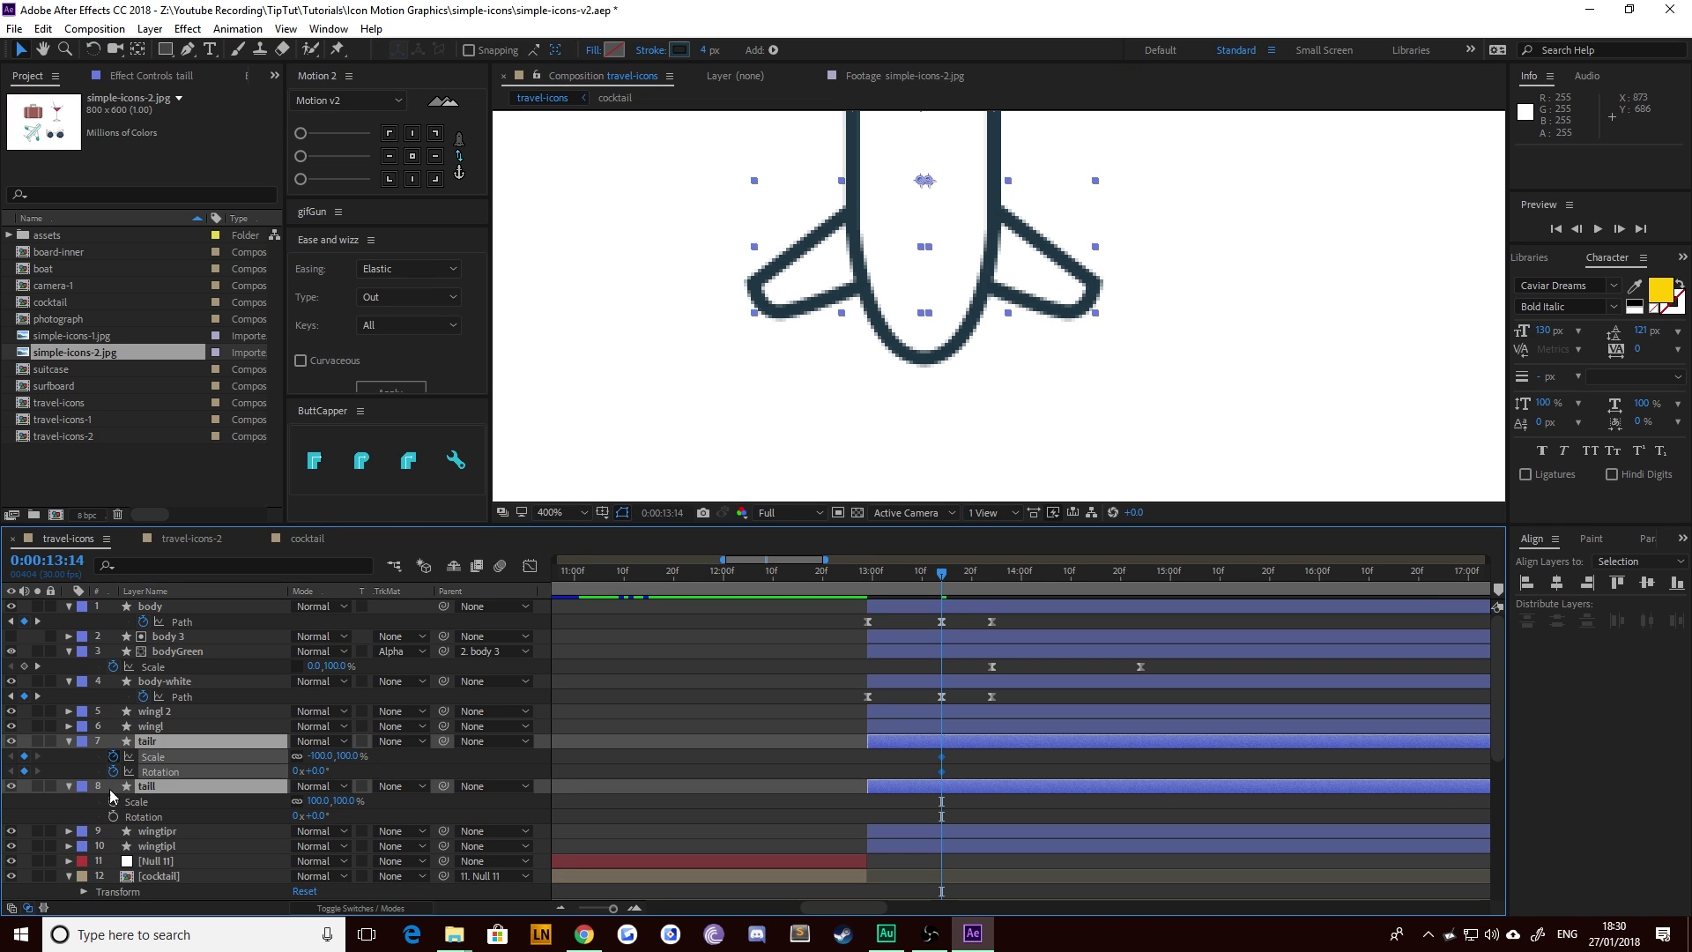
{"action": "left_click", "coordinate": [113, 801]}
{"action": "left_click", "coordinate": [113, 816]}
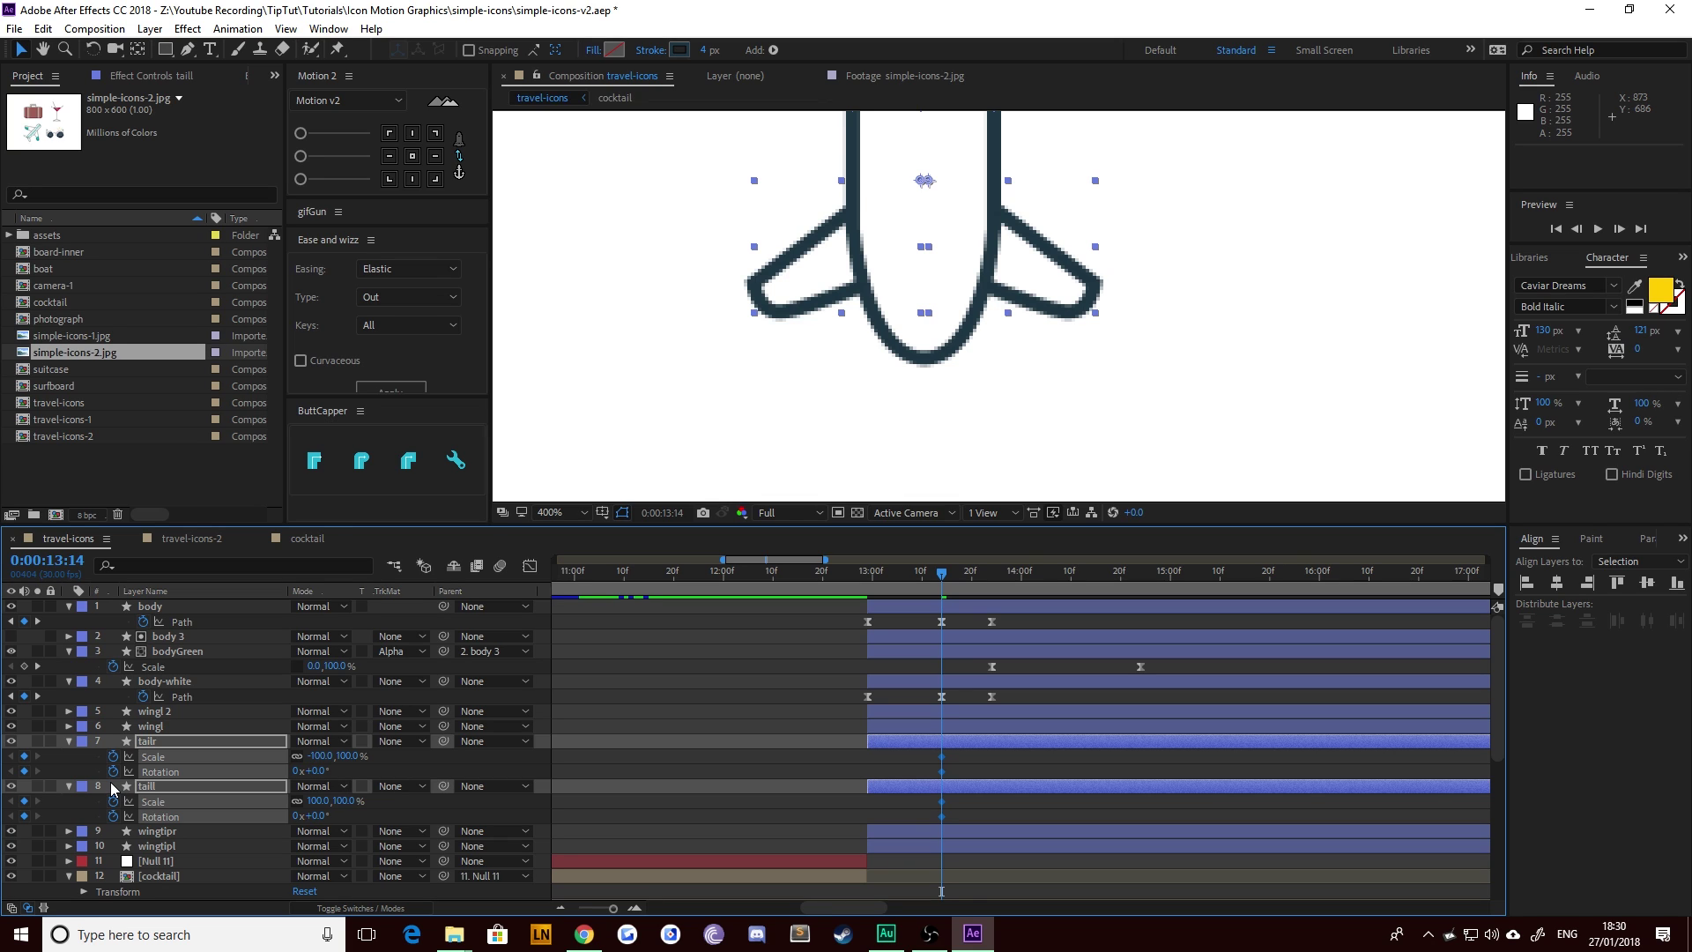
Step: Add Scale and Rotation keyframes to both tail layers at 0:00:13:29 and 0:00:14:09
{"action": "key", "text": "shift+Page_Down"}
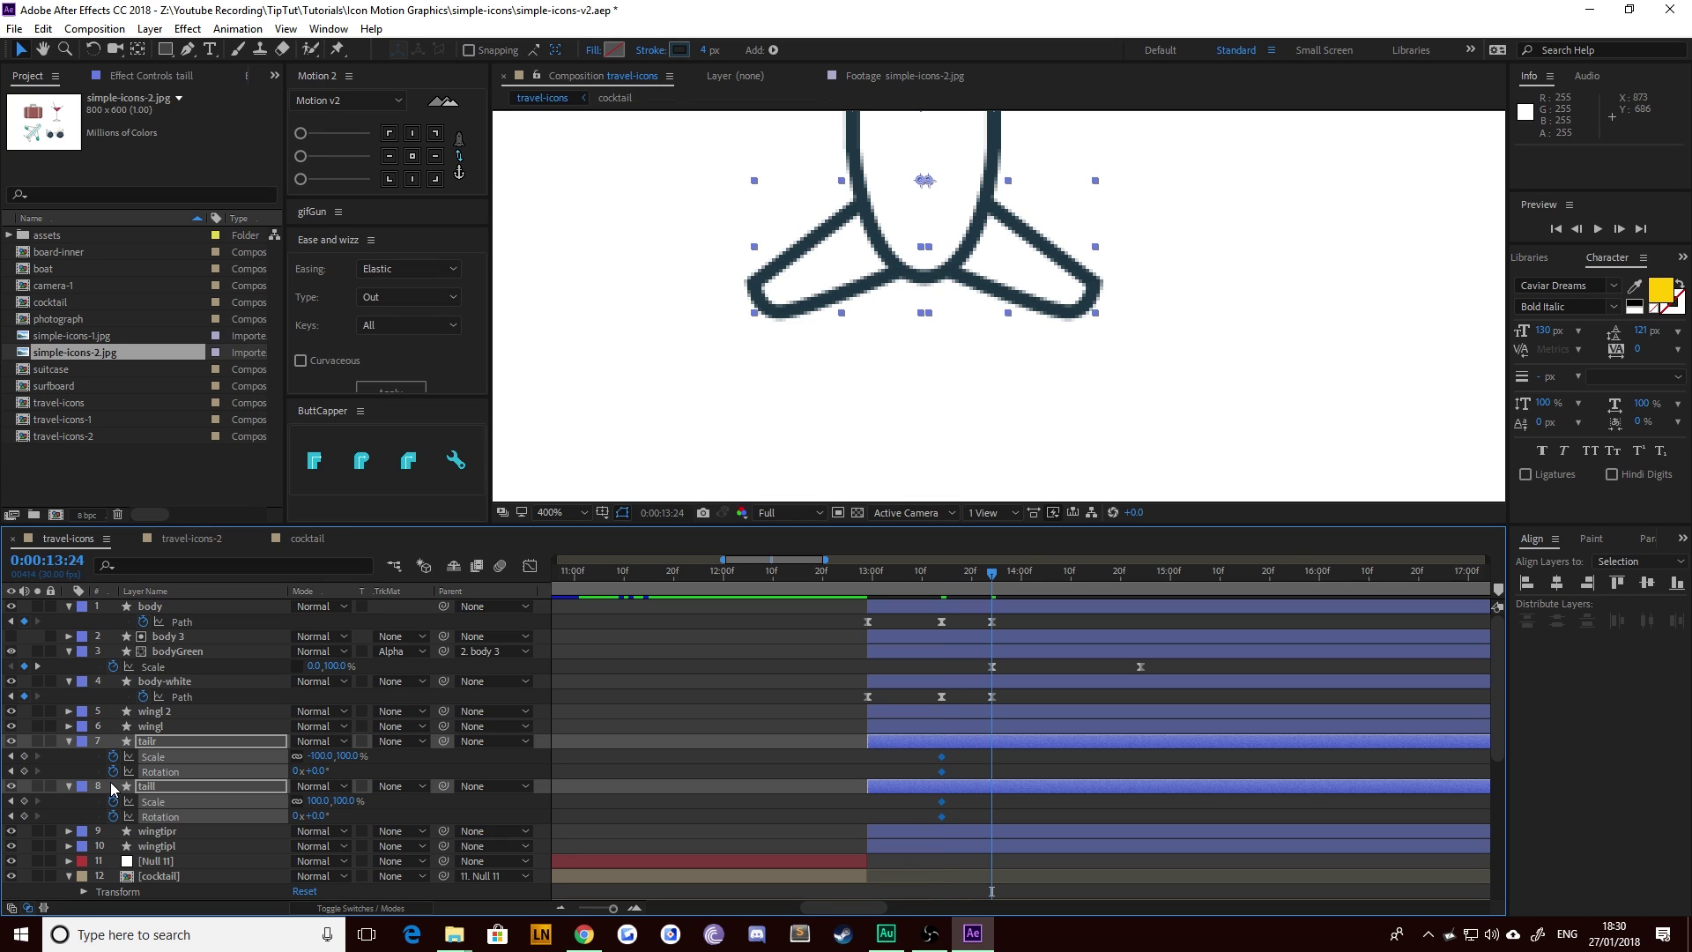
{"action": "key", "text": "Page_Down"}
{"action": "key", "text": "Page_Down"}
{"action": "key", "text": "Page_Down"}
{"action": "key", "text": "Page_Down"}
{"action": "key", "text": "Page_Down"}
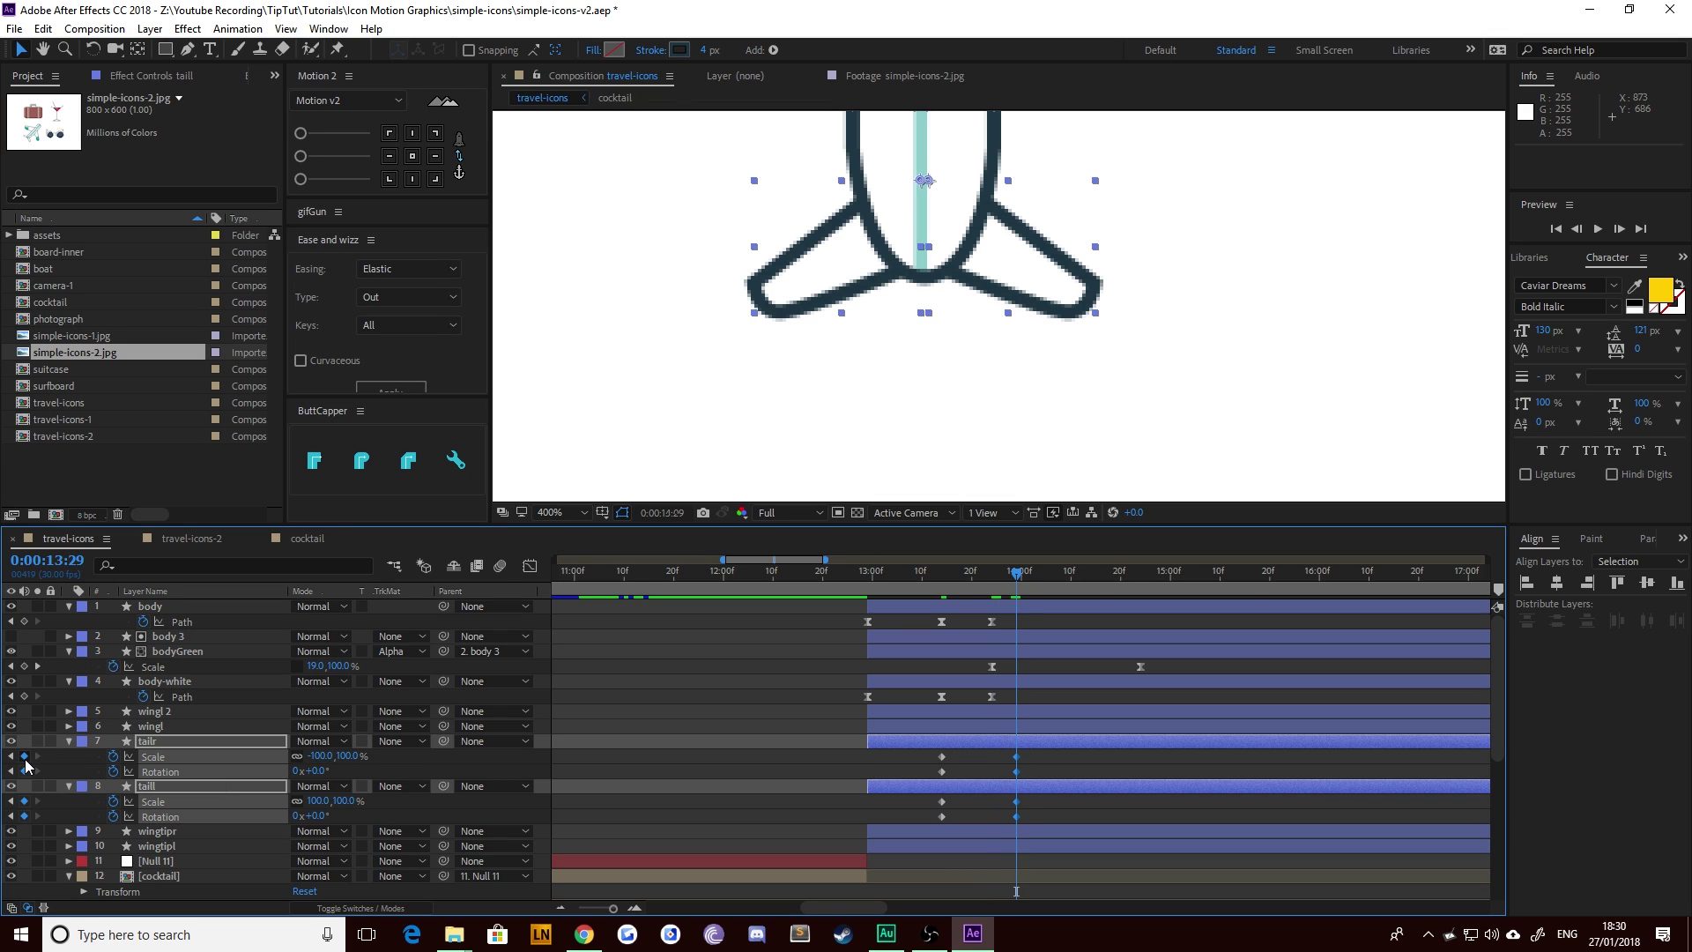
{"action": "key", "text": "shift+Page_Down"}
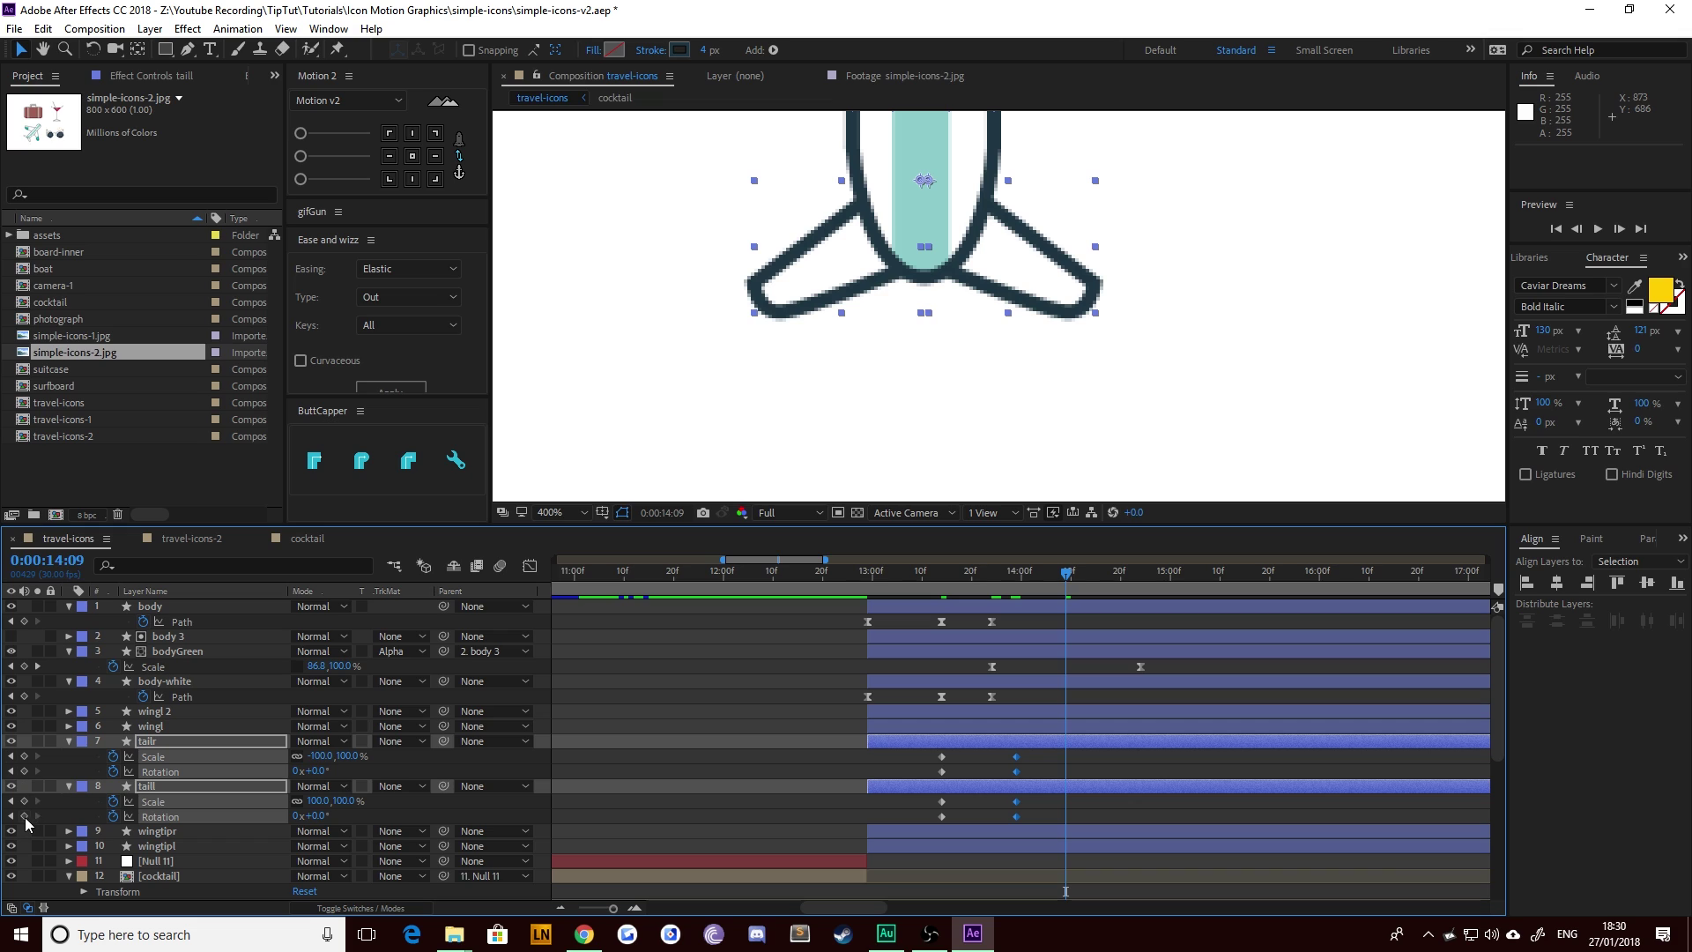
Step: At the 0:00:13:29 keyframe, set the rotation of tailr to -35° and of taill to +35°
{"action": "left_click", "coordinate": [11, 772]}
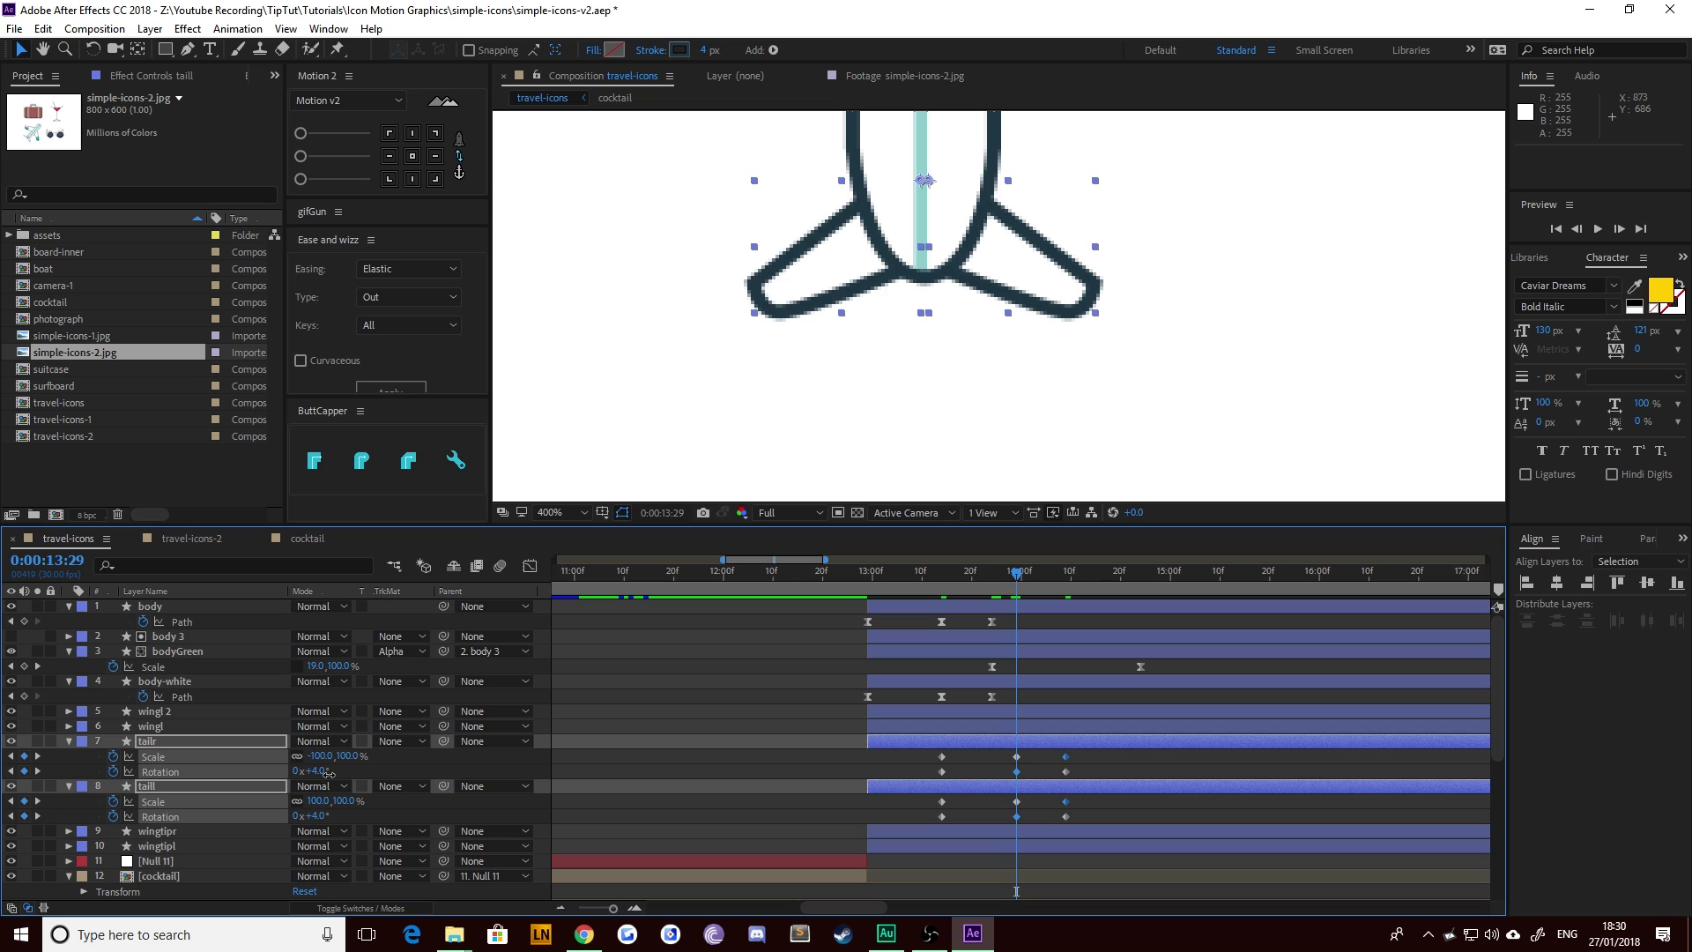
{"action": "left_click_drag", "start_coordinate": [328, 772], "coordinate": [343, 815]}
{"action": "left_click", "coordinate": [656, 728]}
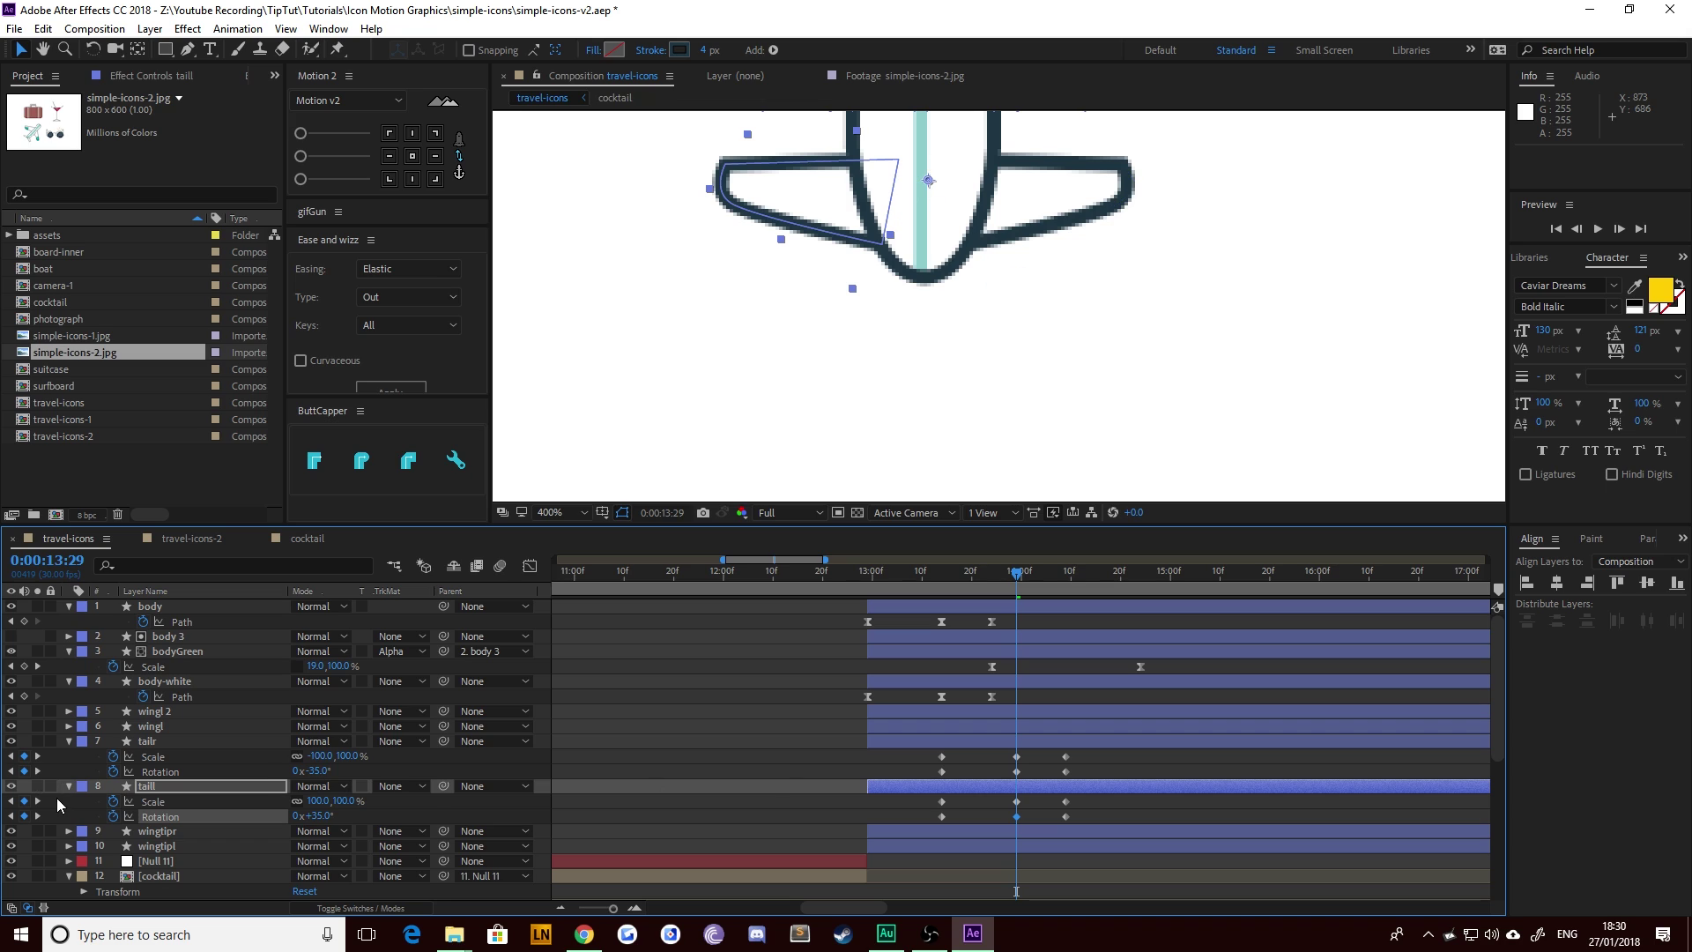
Step: At the 0:00:13:14 keyframe, set taill's scale to 80% and its rotation to -46°
{"action": "left_click", "coordinate": [11, 772]}
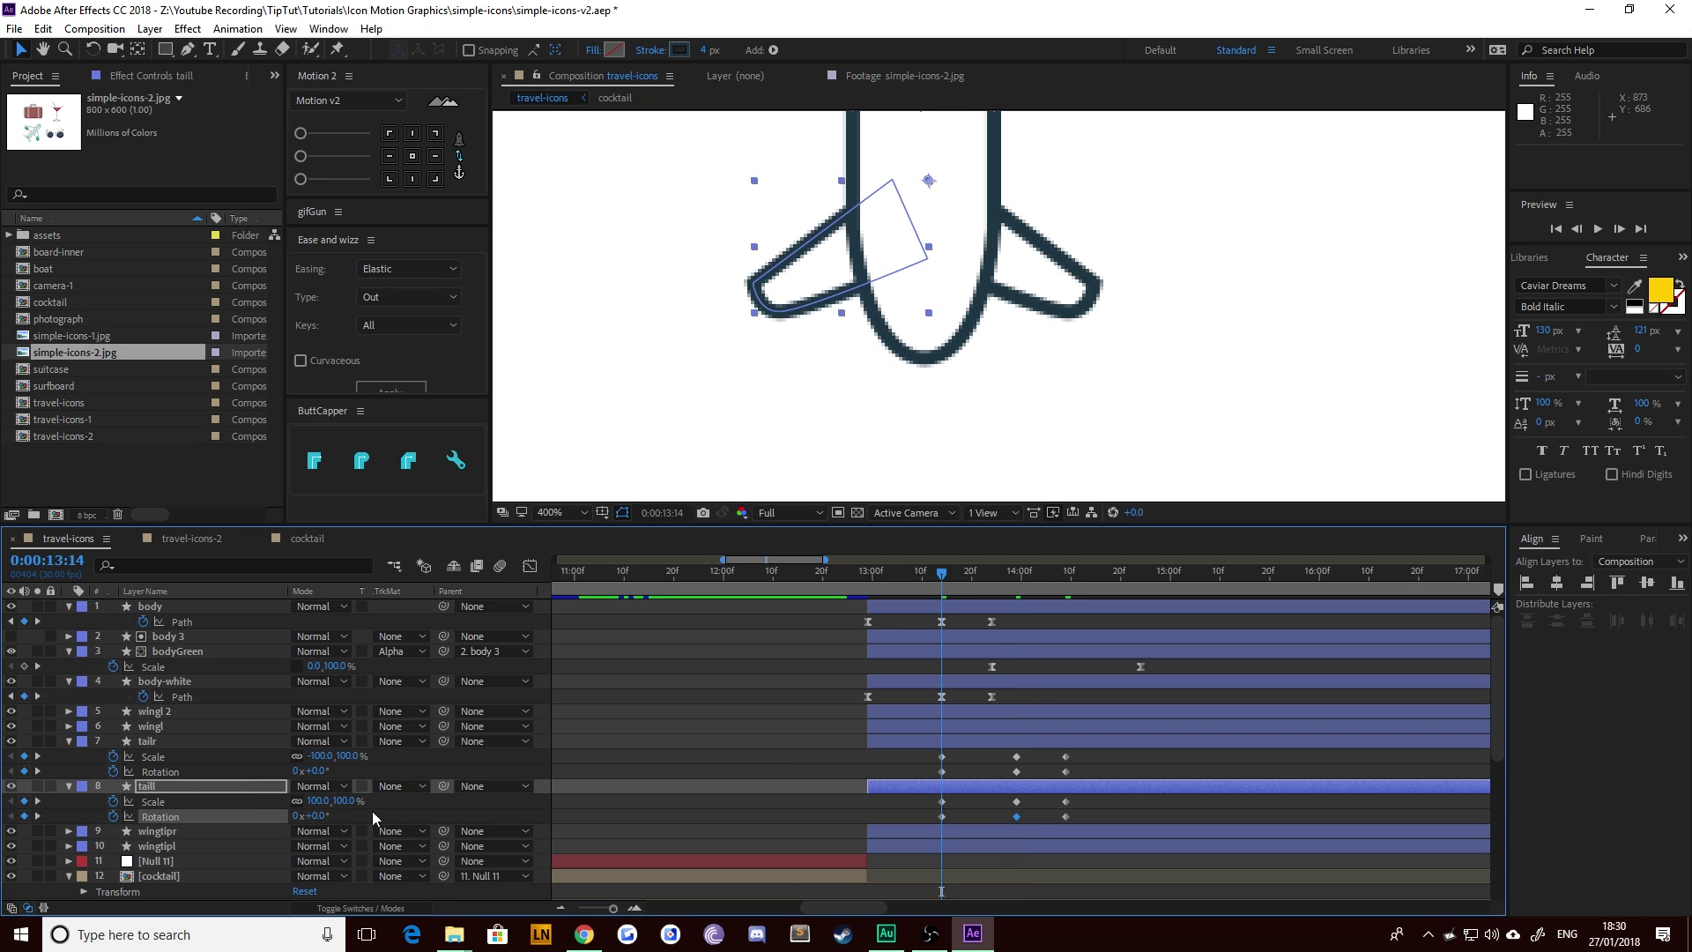
{"action": "left_click", "coordinate": [343, 802]}
{"action": "type", "text": "80"}
{"action": "key", "text": "Return"}
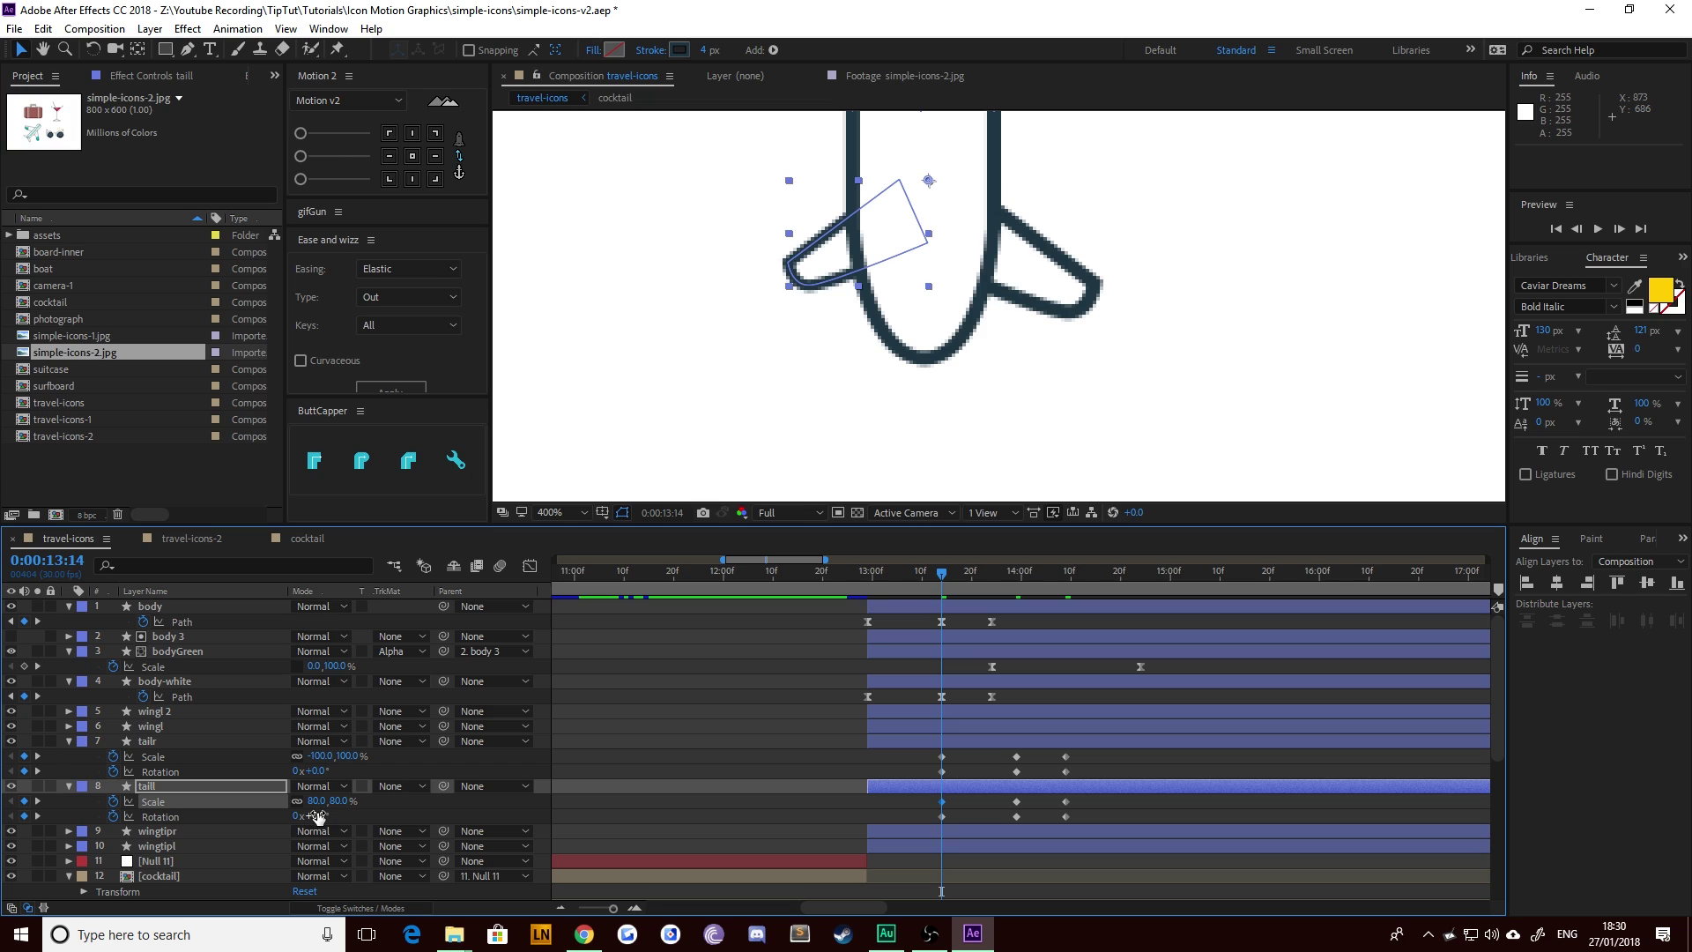
{"action": "left_click_drag", "start_coordinate": [318, 816], "coordinate": [281, 818]}
Step: At 0:00:13:14, set tailr's rotation to 46° and its scale to 80%, keeping it mirrored horizontally
{"action": "left_click", "coordinate": [315, 773]}
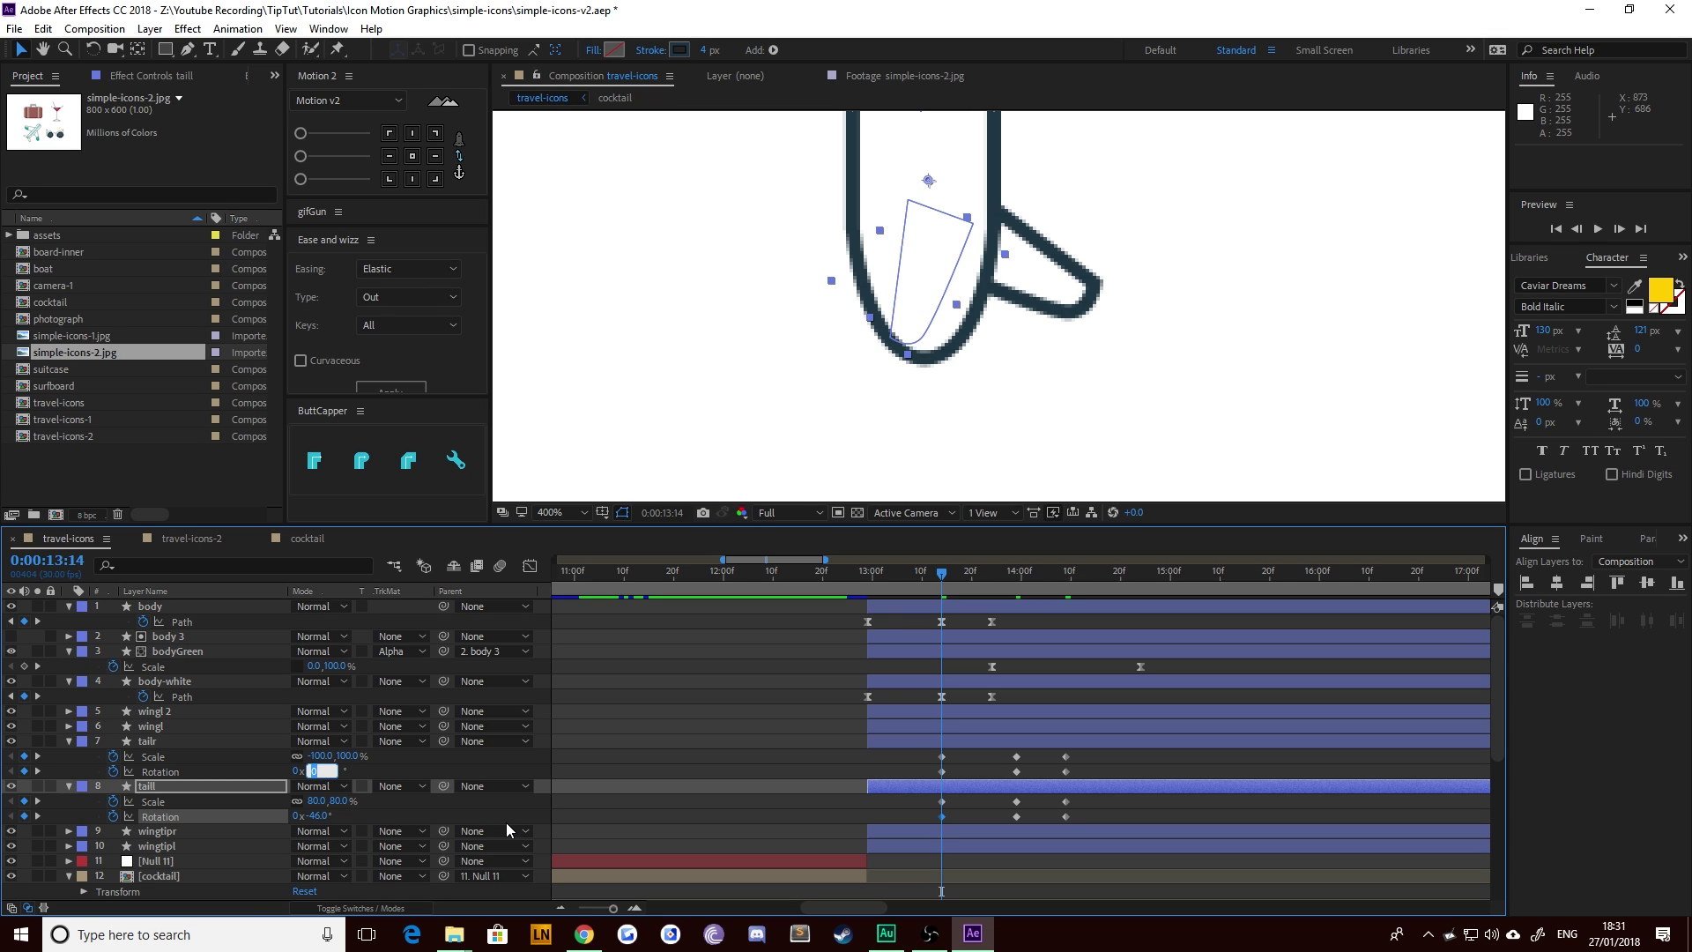
{"action": "type", "text": "46"}
{"action": "key", "text": "Return"}
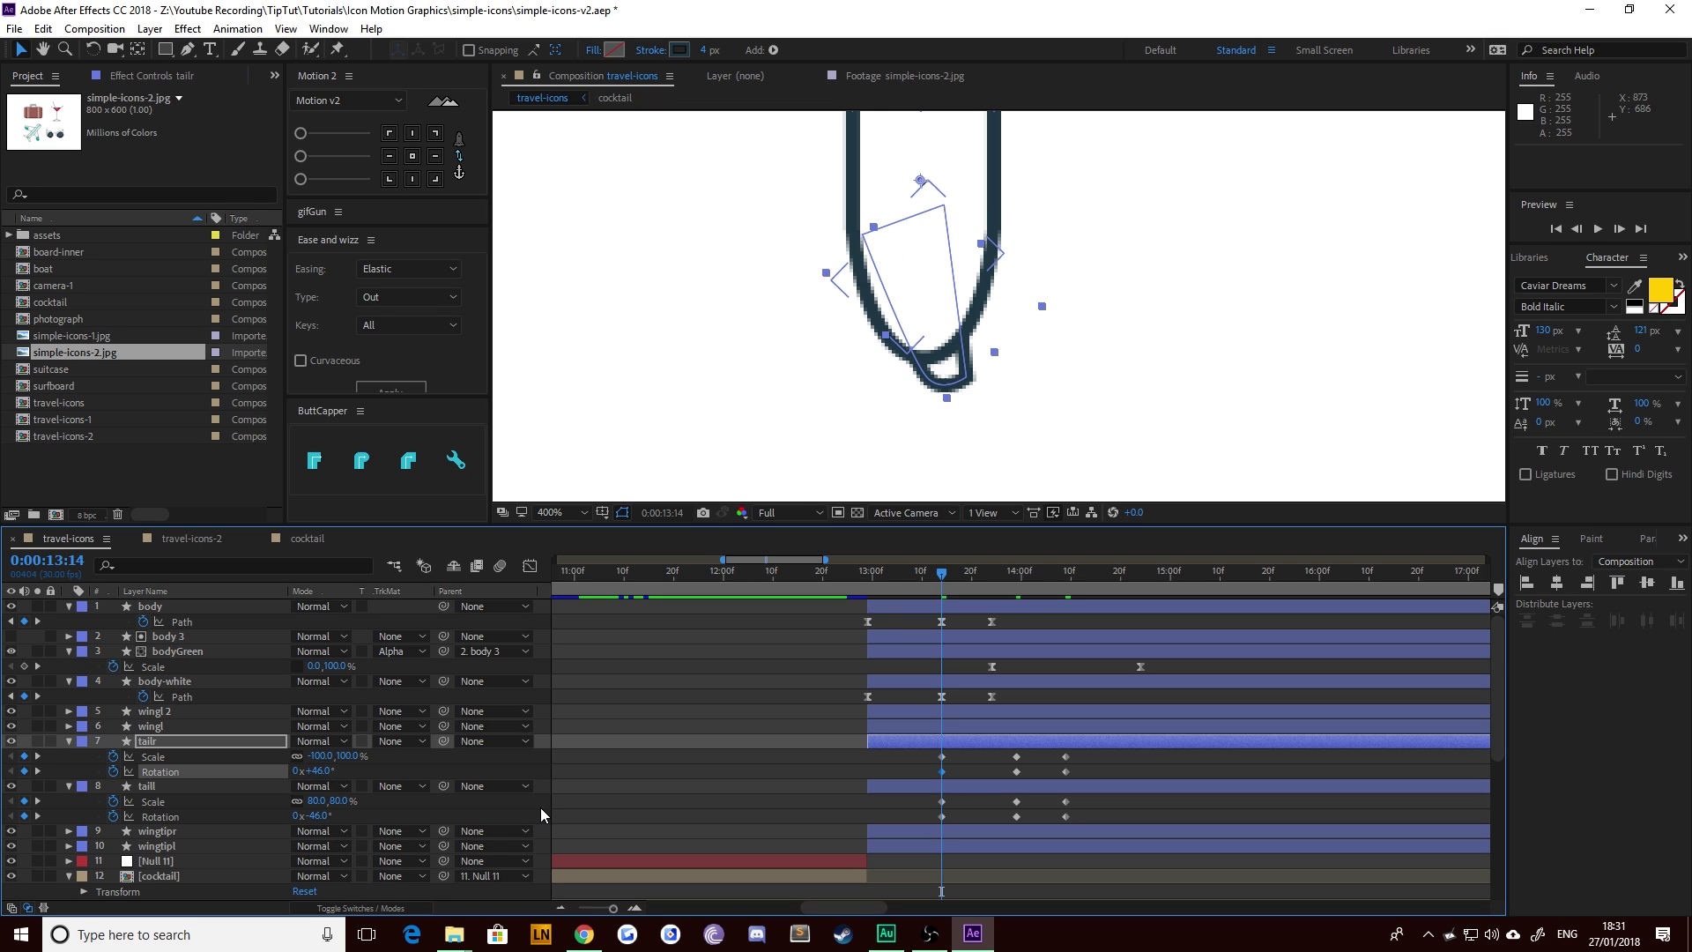
{"action": "left_click", "coordinate": [350, 757]}
{"action": "type", "text": "80"}
{"action": "key", "text": "Return"}
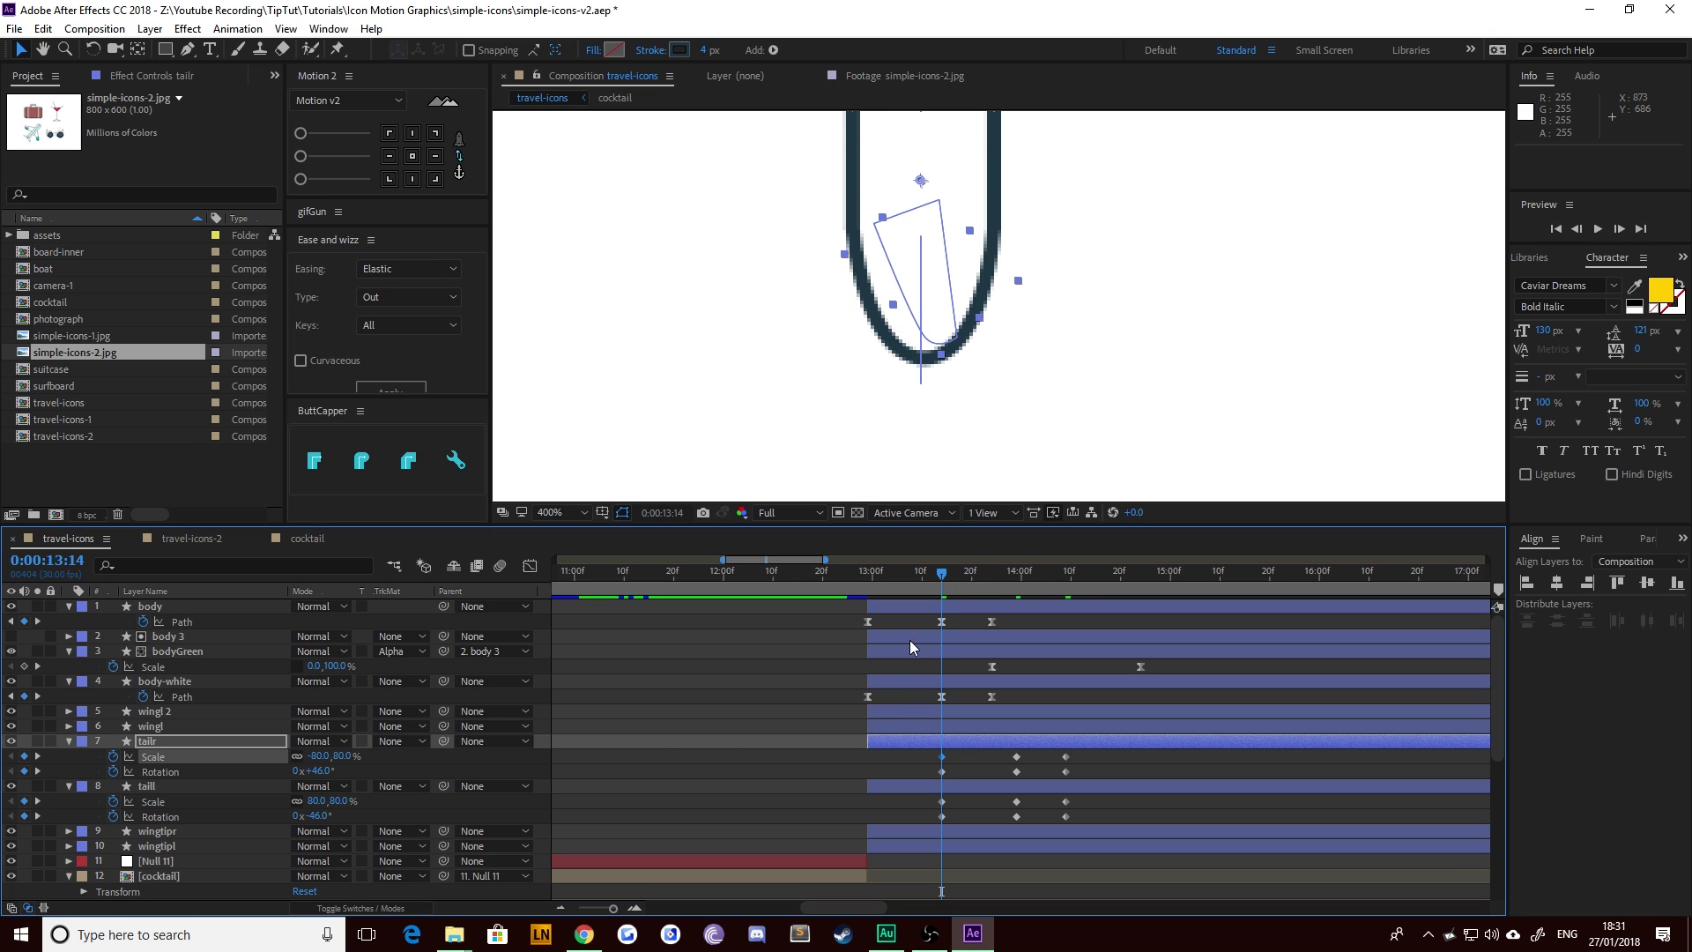
Step: Easy-ease all Scale and Rotation keyframes of both tails and reshape their speed graph into sharp peaks with a slow middle keyframe
{"action": "left_click_drag", "start_coordinate": [939, 575], "coordinate": [1006, 617]}
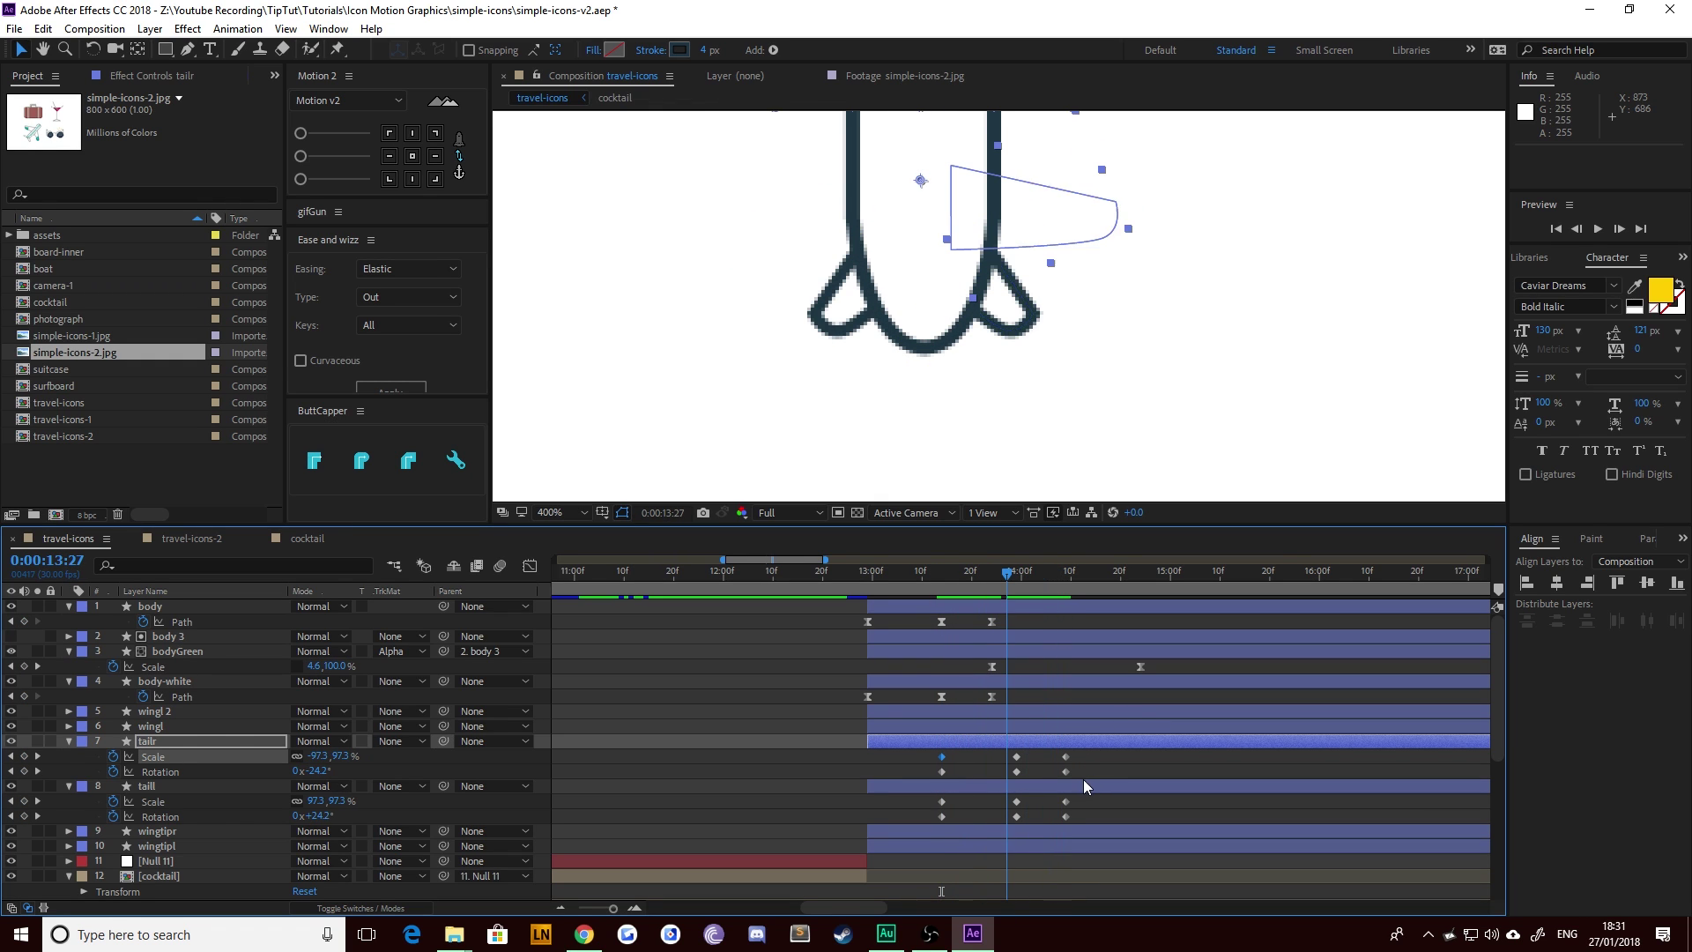
{"action": "left_click_drag", "start_coordinate": [1076, 759], "coordinate": [917, 820]}
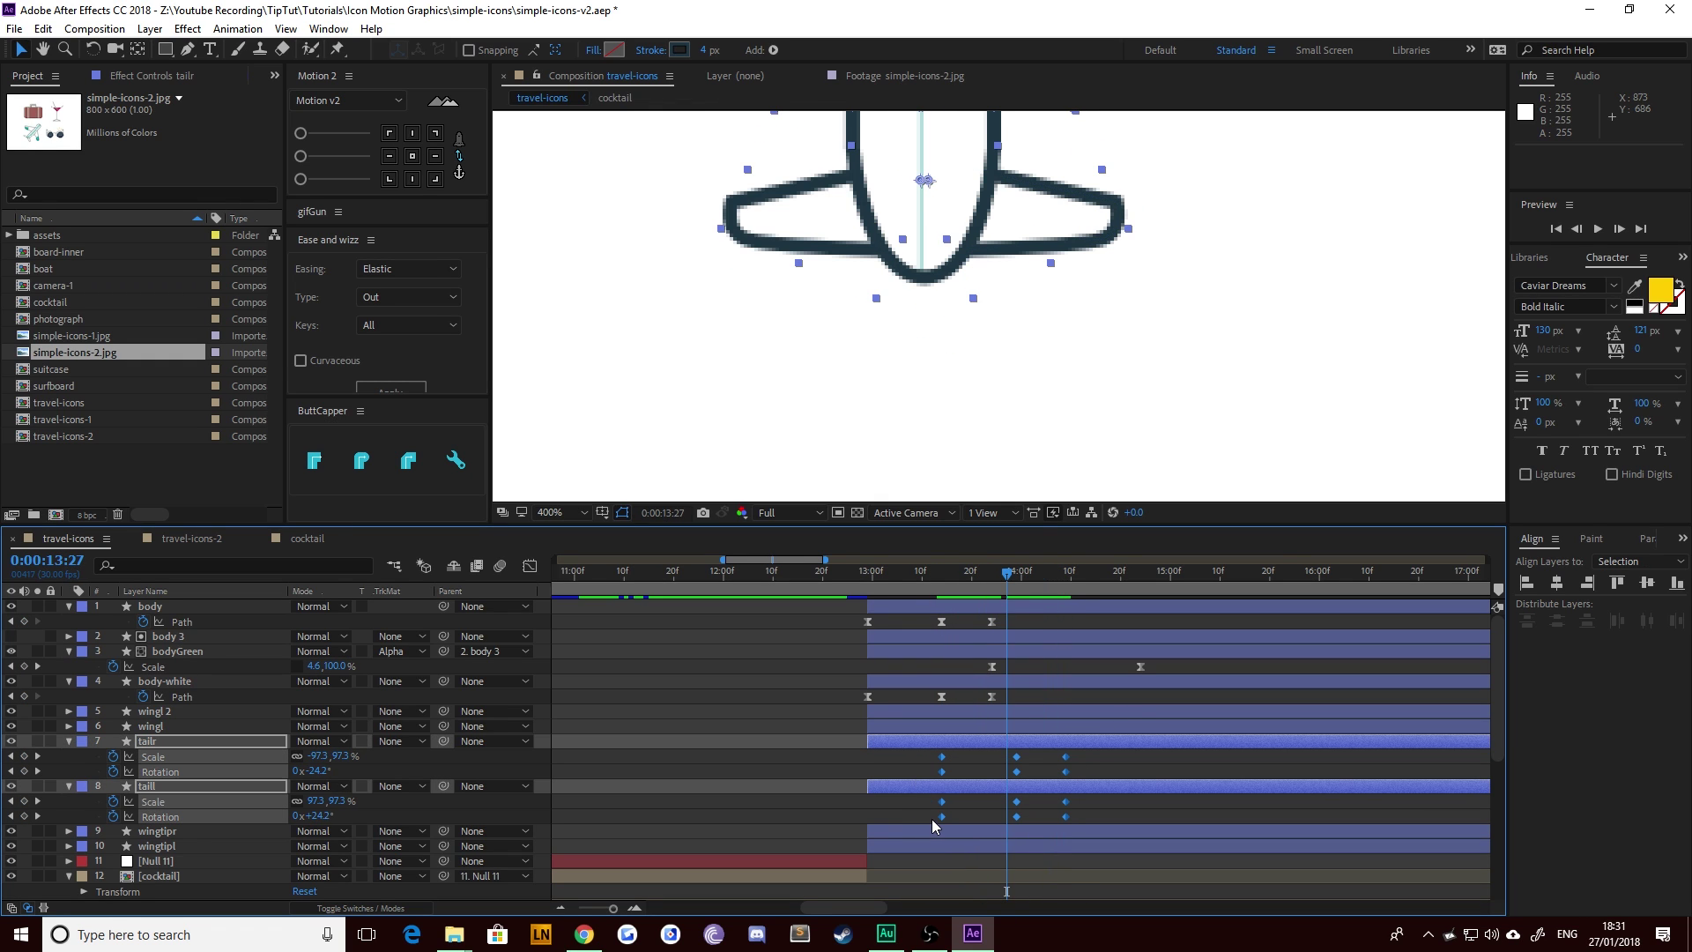
{"action": "key", "text": "F9"}
{"action": "left_click", "coordinate": [530, 566]}
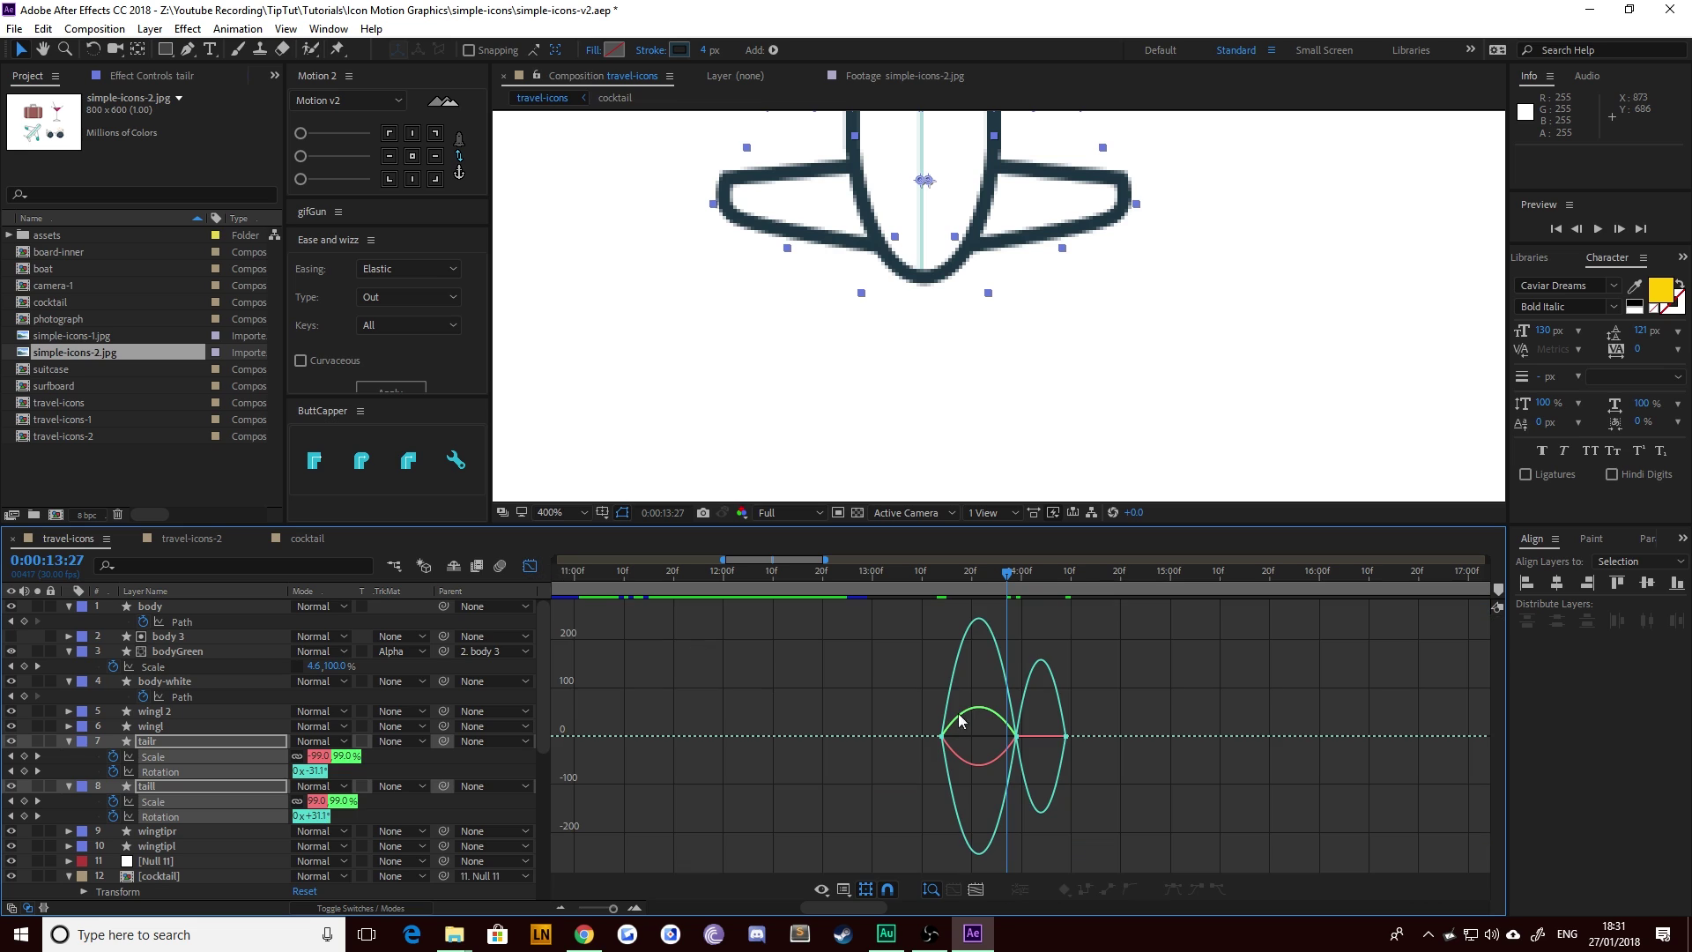
{"action": "left_click_drag", "start_coordinate": [1021, 750], "coordinate": [1002, 733]}
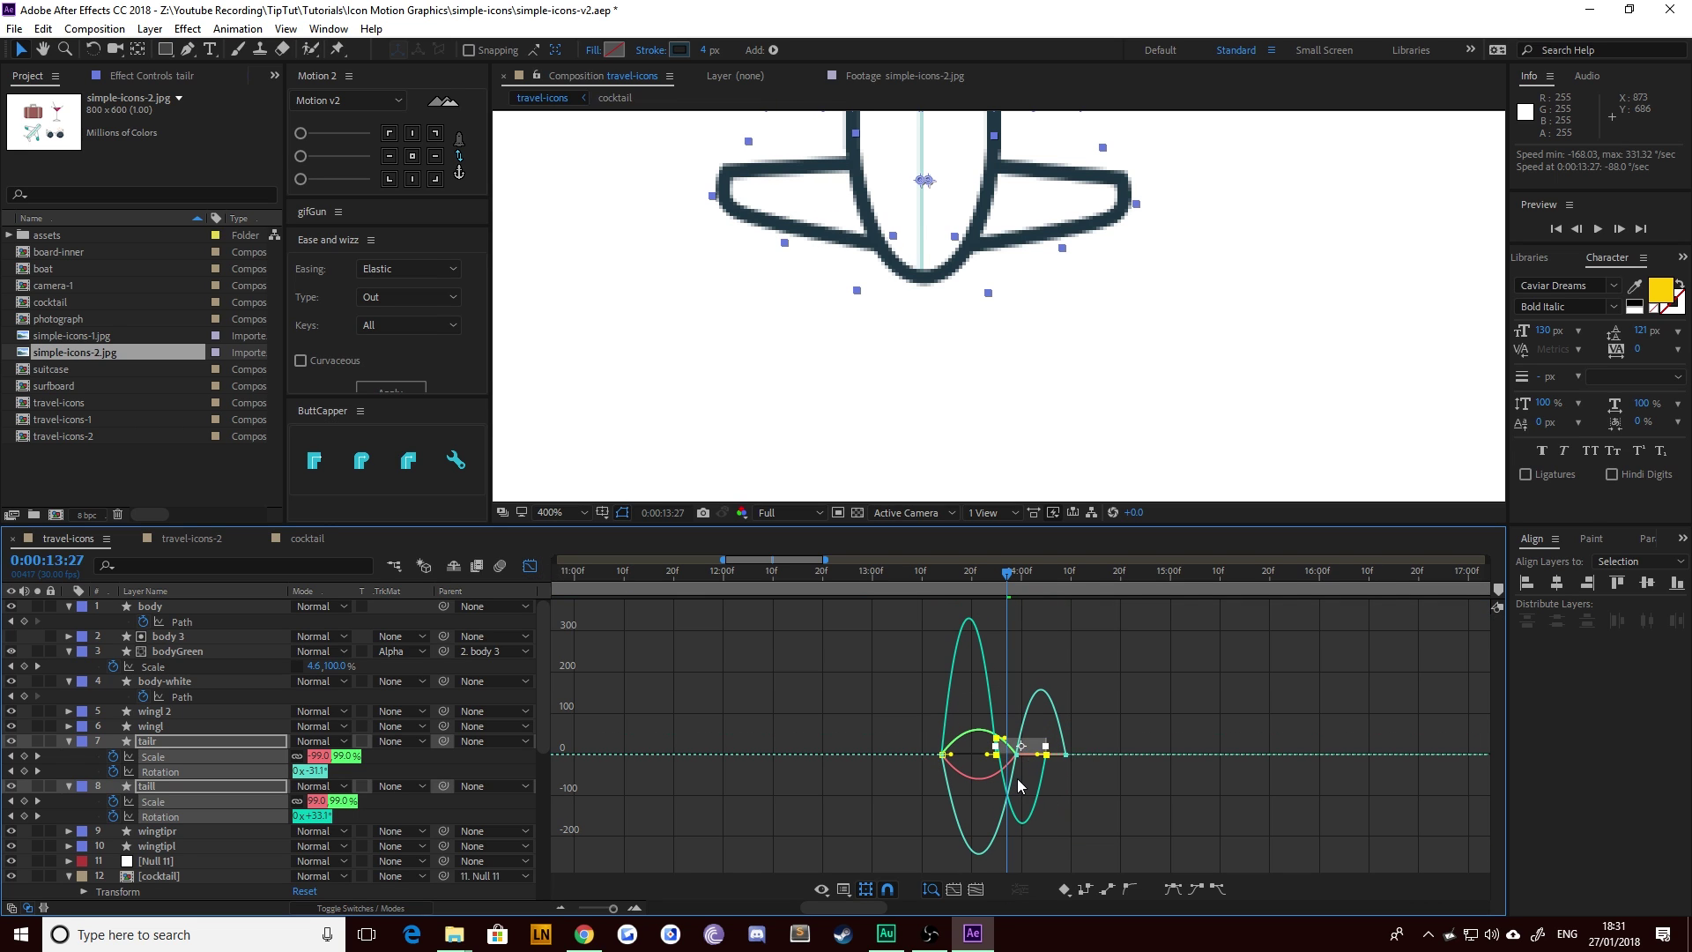
{"action": "key", "text": "ctrl+z"}
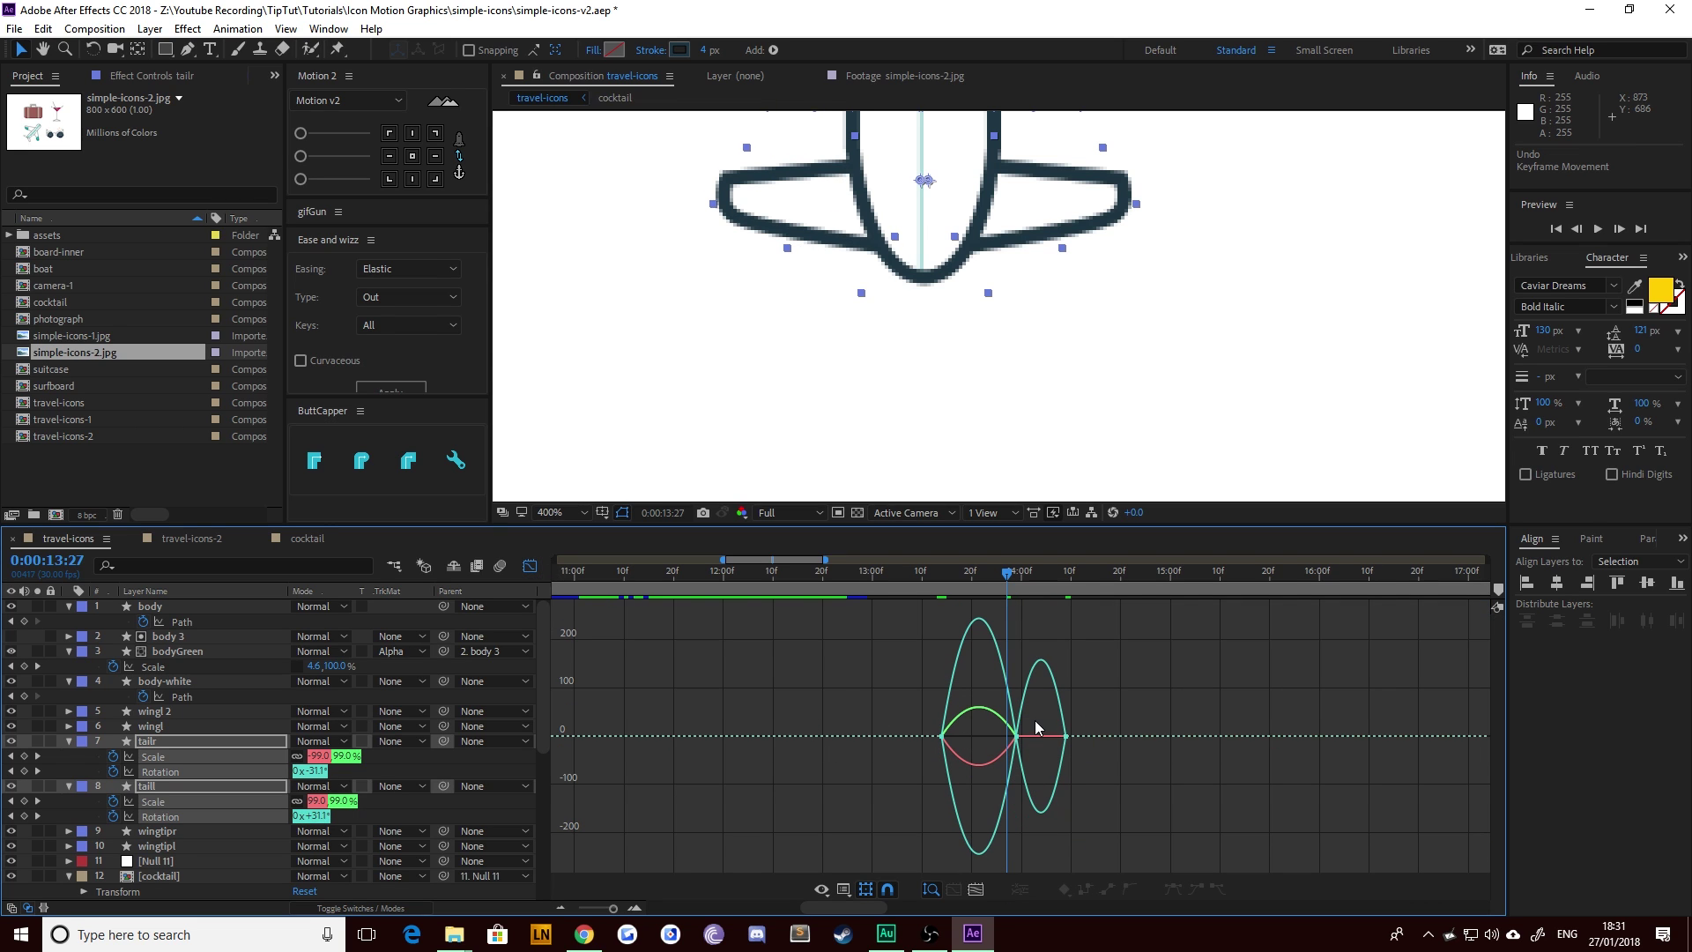
{"action": "left_click_drag", "start_coordinate": [1018, 741], "coordinate": [1056, 705]}
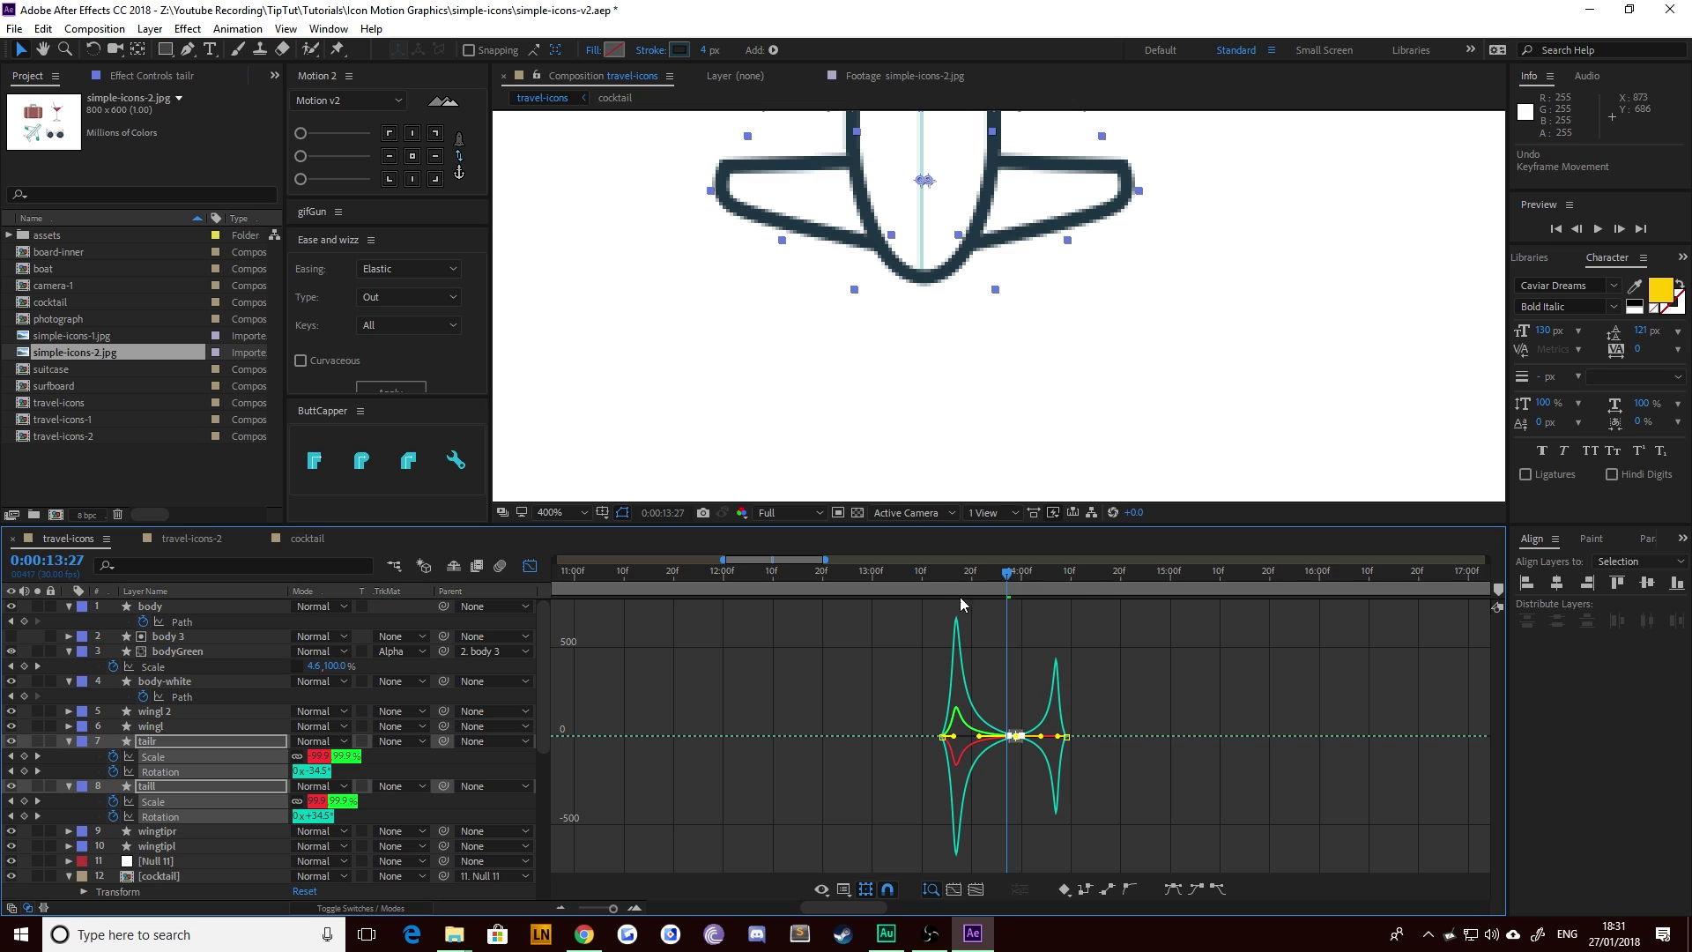
Step: Scrub through the eased tail animation, close the graph view and return to 0:00:13:00 with the whole plane in view
{"action": "left_click_drag", "start_coordinate": [945, 579], "coordinate": [1071, 600]}
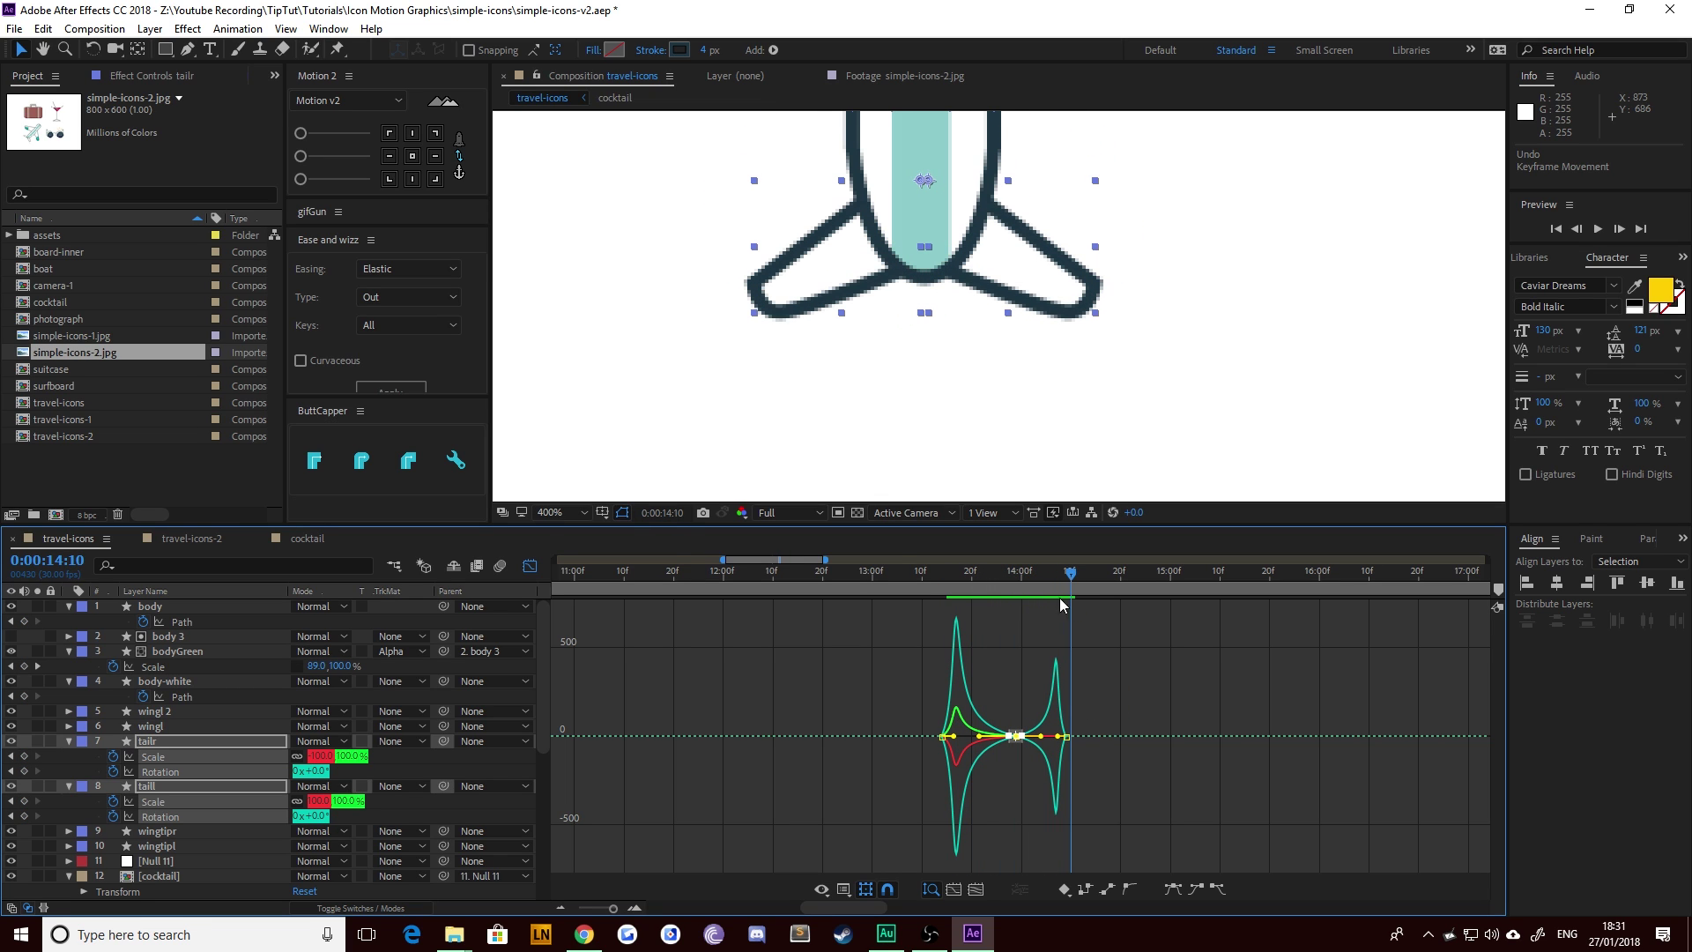
{"action": "left_click", "coordinate": [530, 567]}
{"action": "left_click", "coordinate": [871, 571]}
{"action": "scroll", "coordinate": [872, 254], "scroll_direction": "down", "scroll_amount": 2}
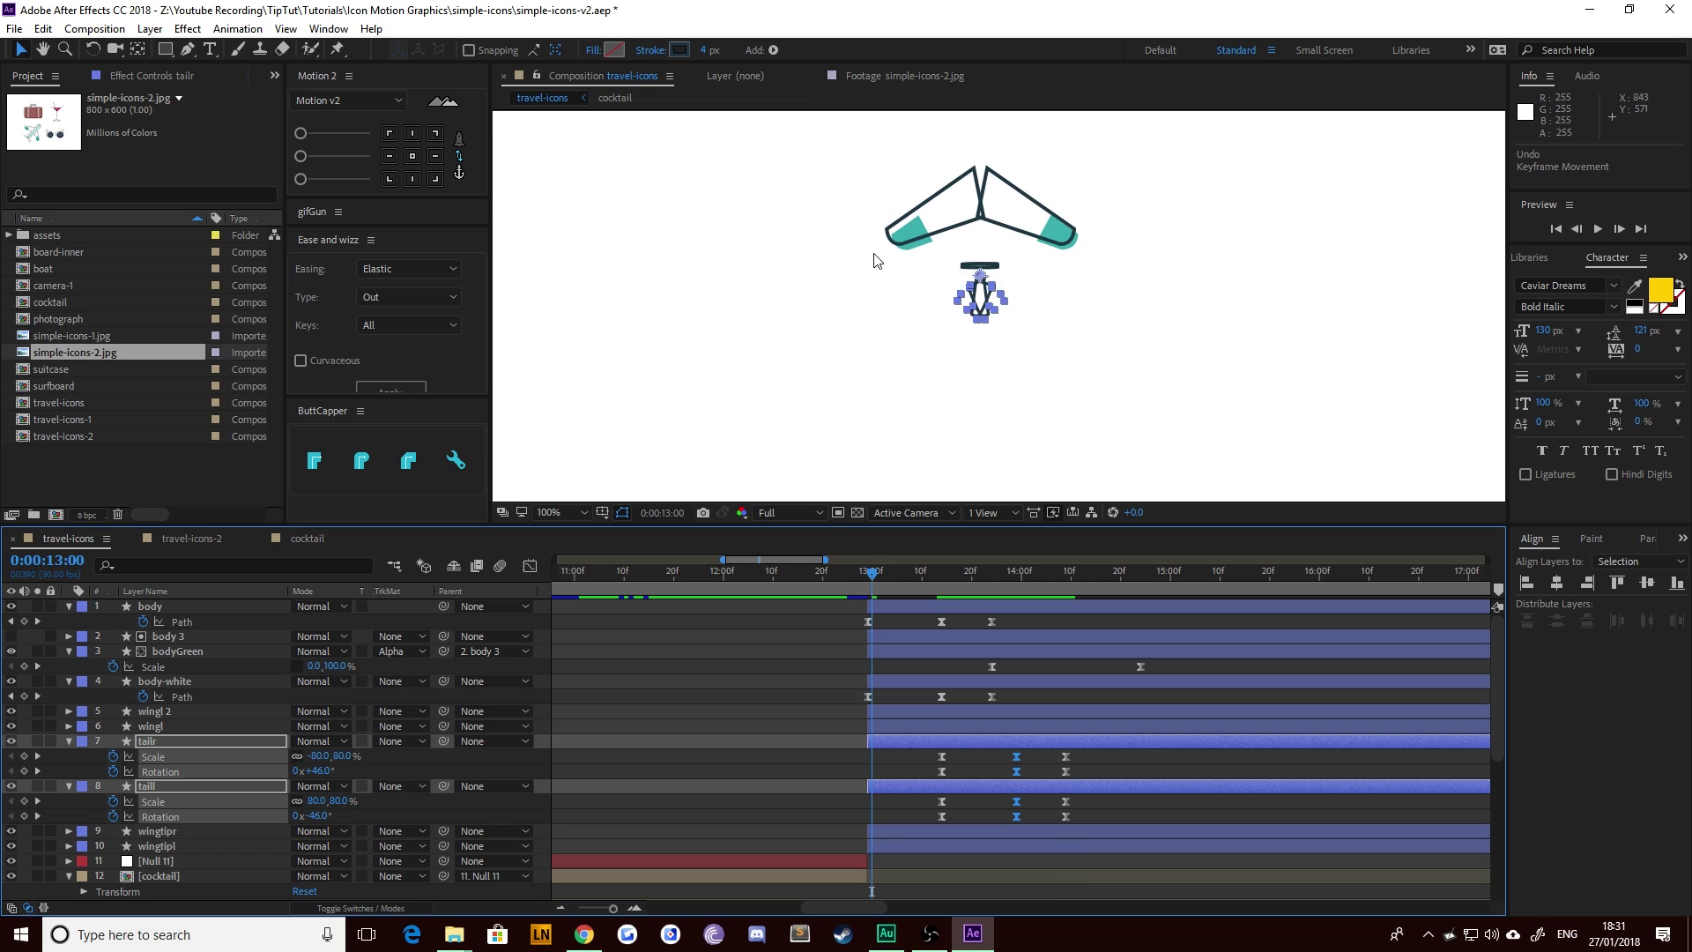
Step: Trim the start of the taill and tailr layers to 0:00:13:14
{"action": "key", "text": "space"}
{"action": "left_click", "coordinate": [823, 272]}
{"action": "left_click_drag", "start_coordinate": [779, 263], "coordinate": [776, 315]}
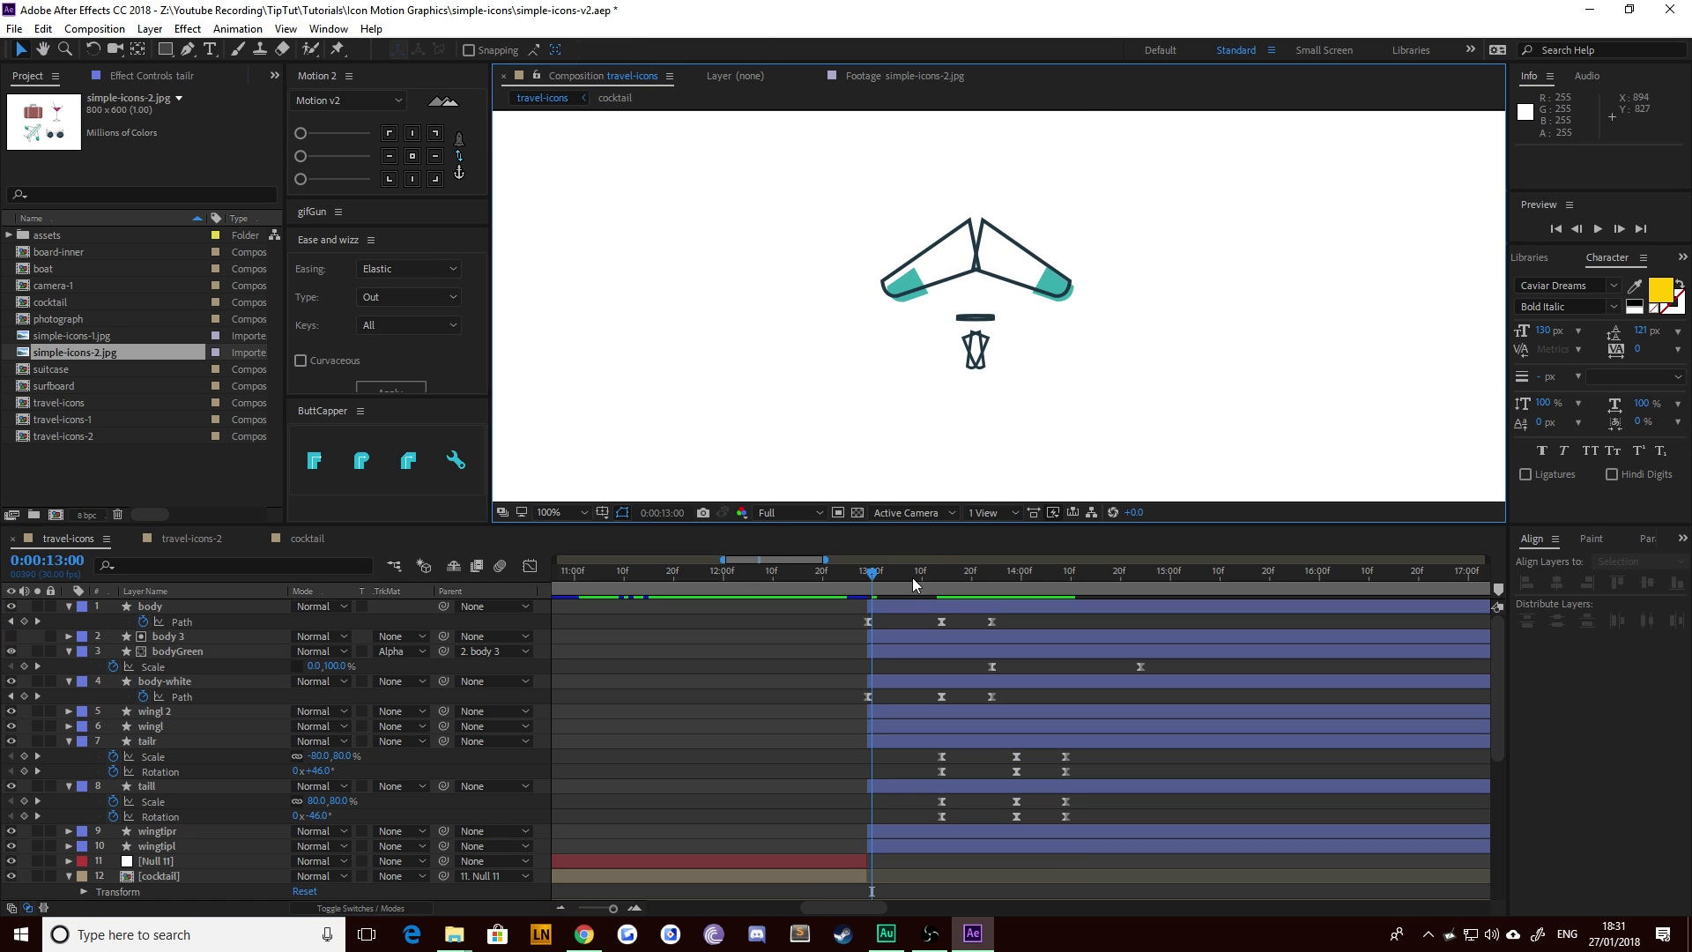
{"action": "left_click_drag", "start_coordinate": [913, 579], "coordinate": [939, 610]}
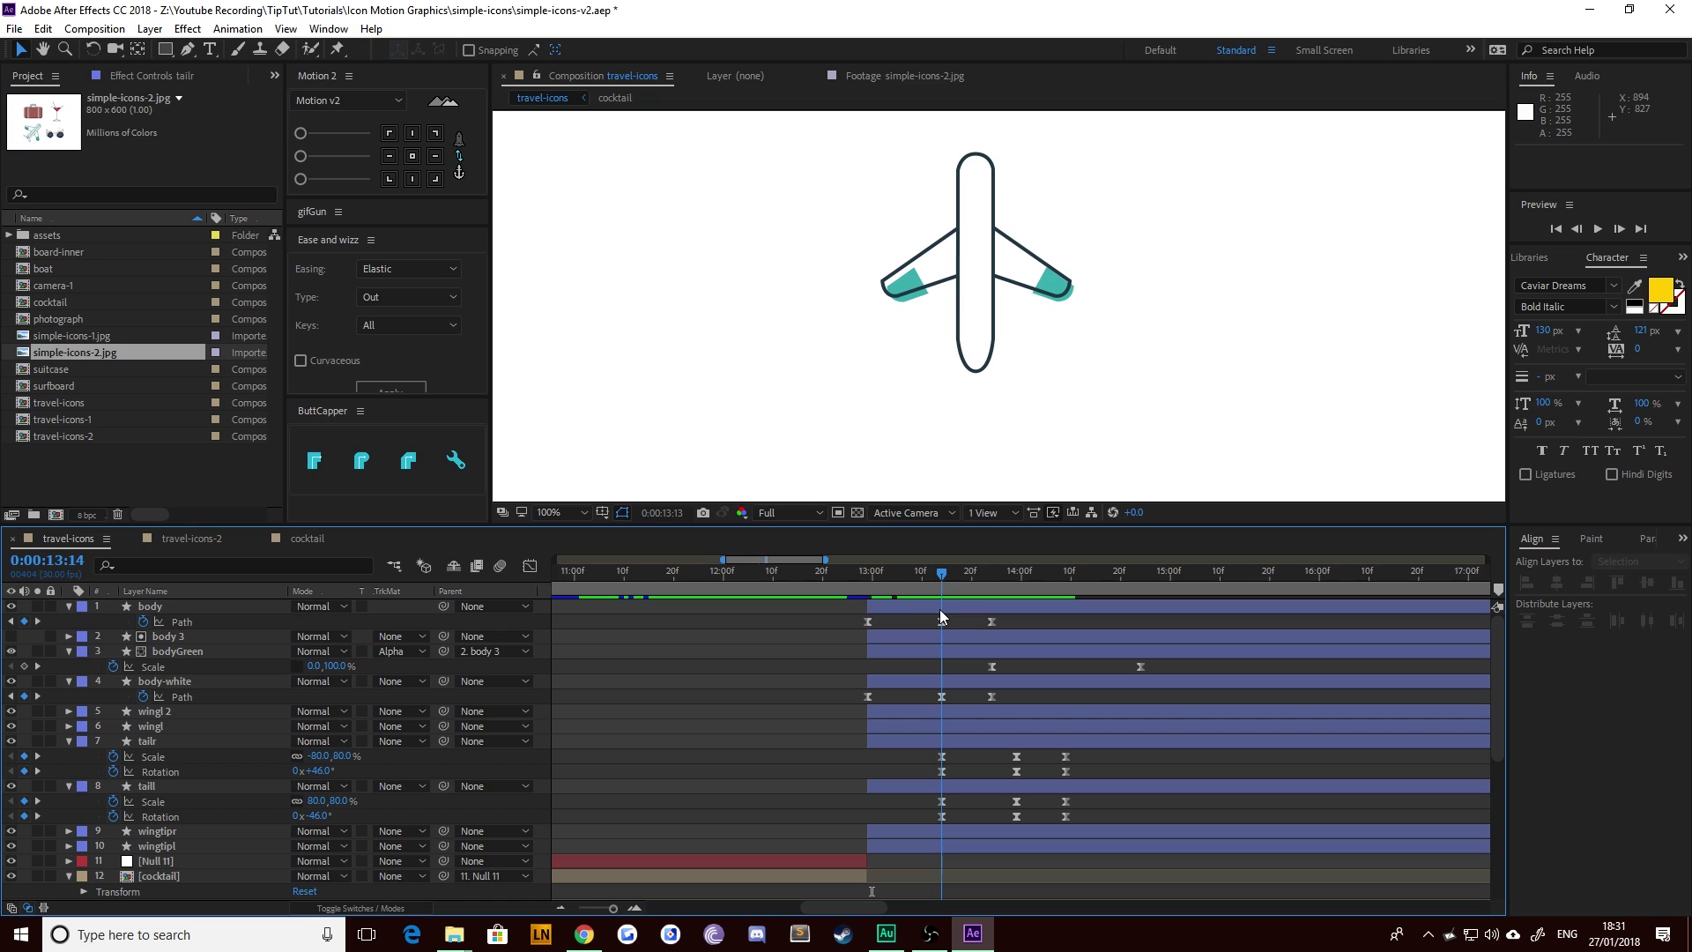
{"action": "left_click", "coordinate": [163, 787]}
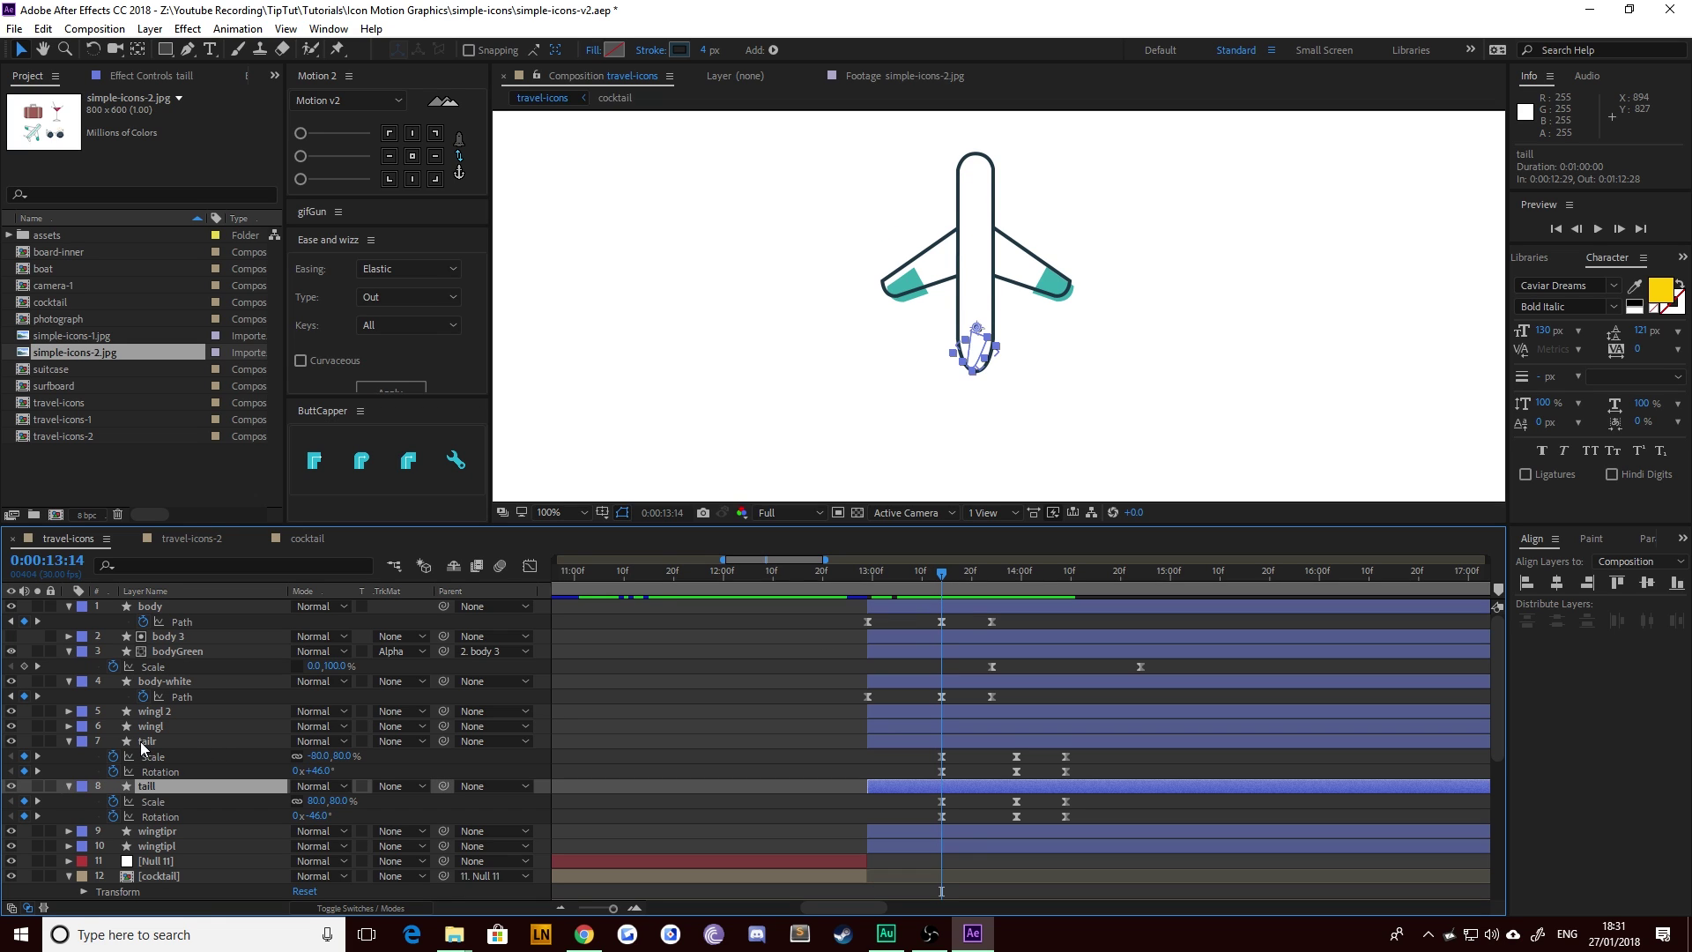
{"action": "left_click", "coordinate": [147, 743], "text": "shift"}
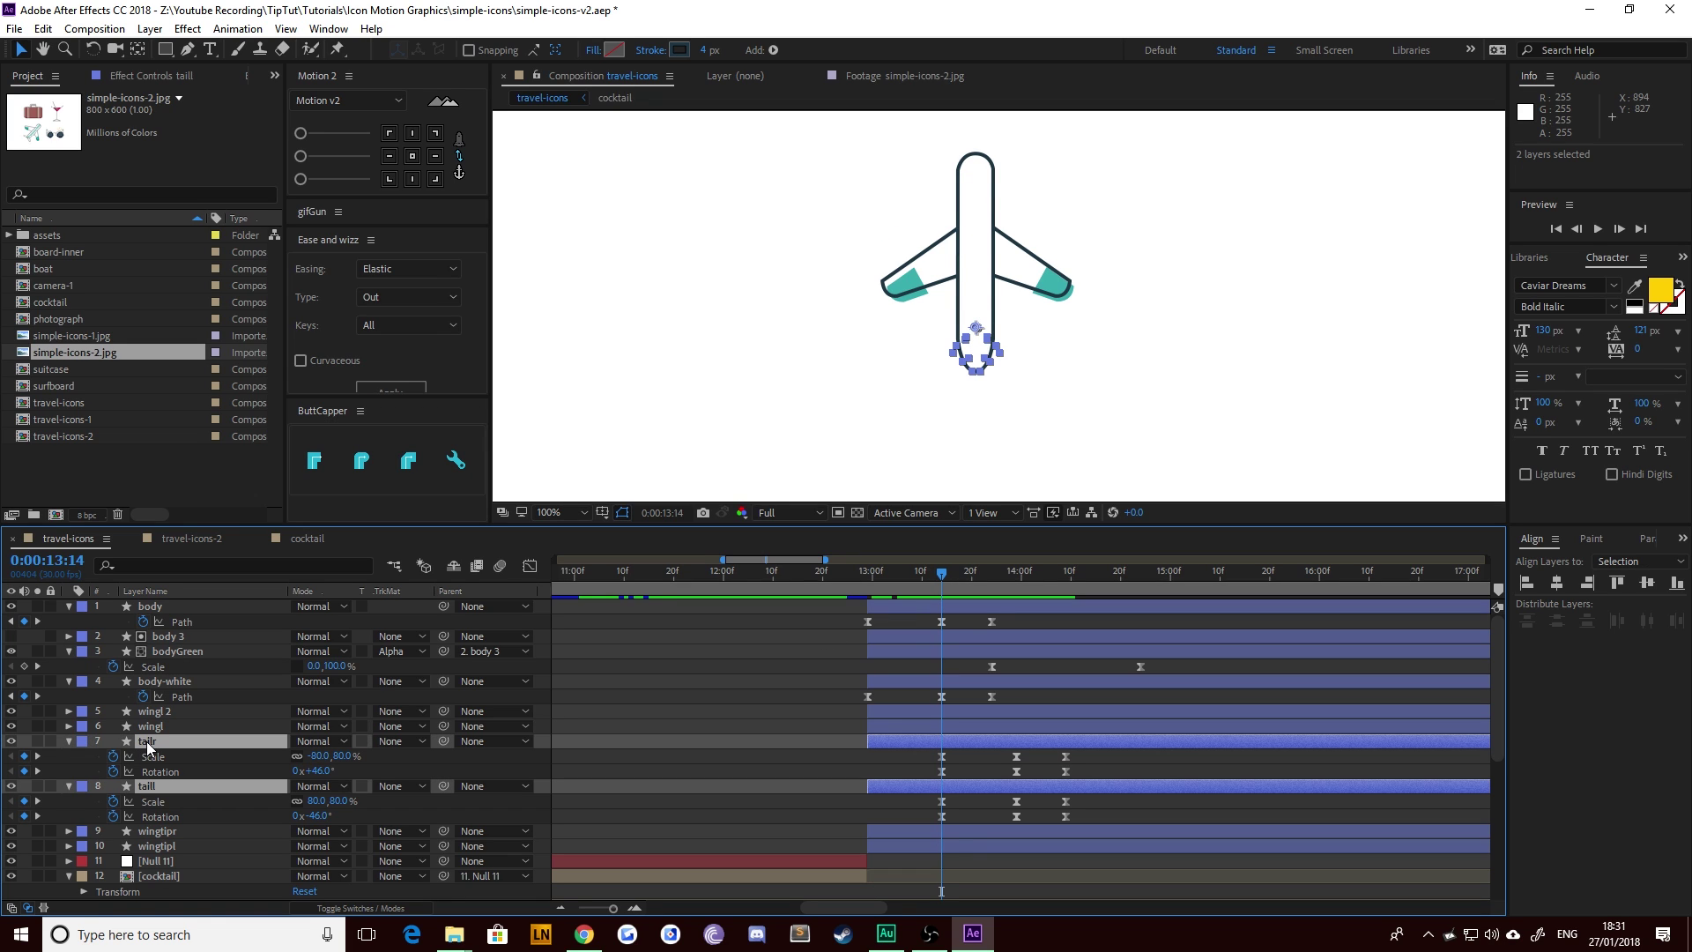
{"action": "key", "text": "alt+bracketleft"}
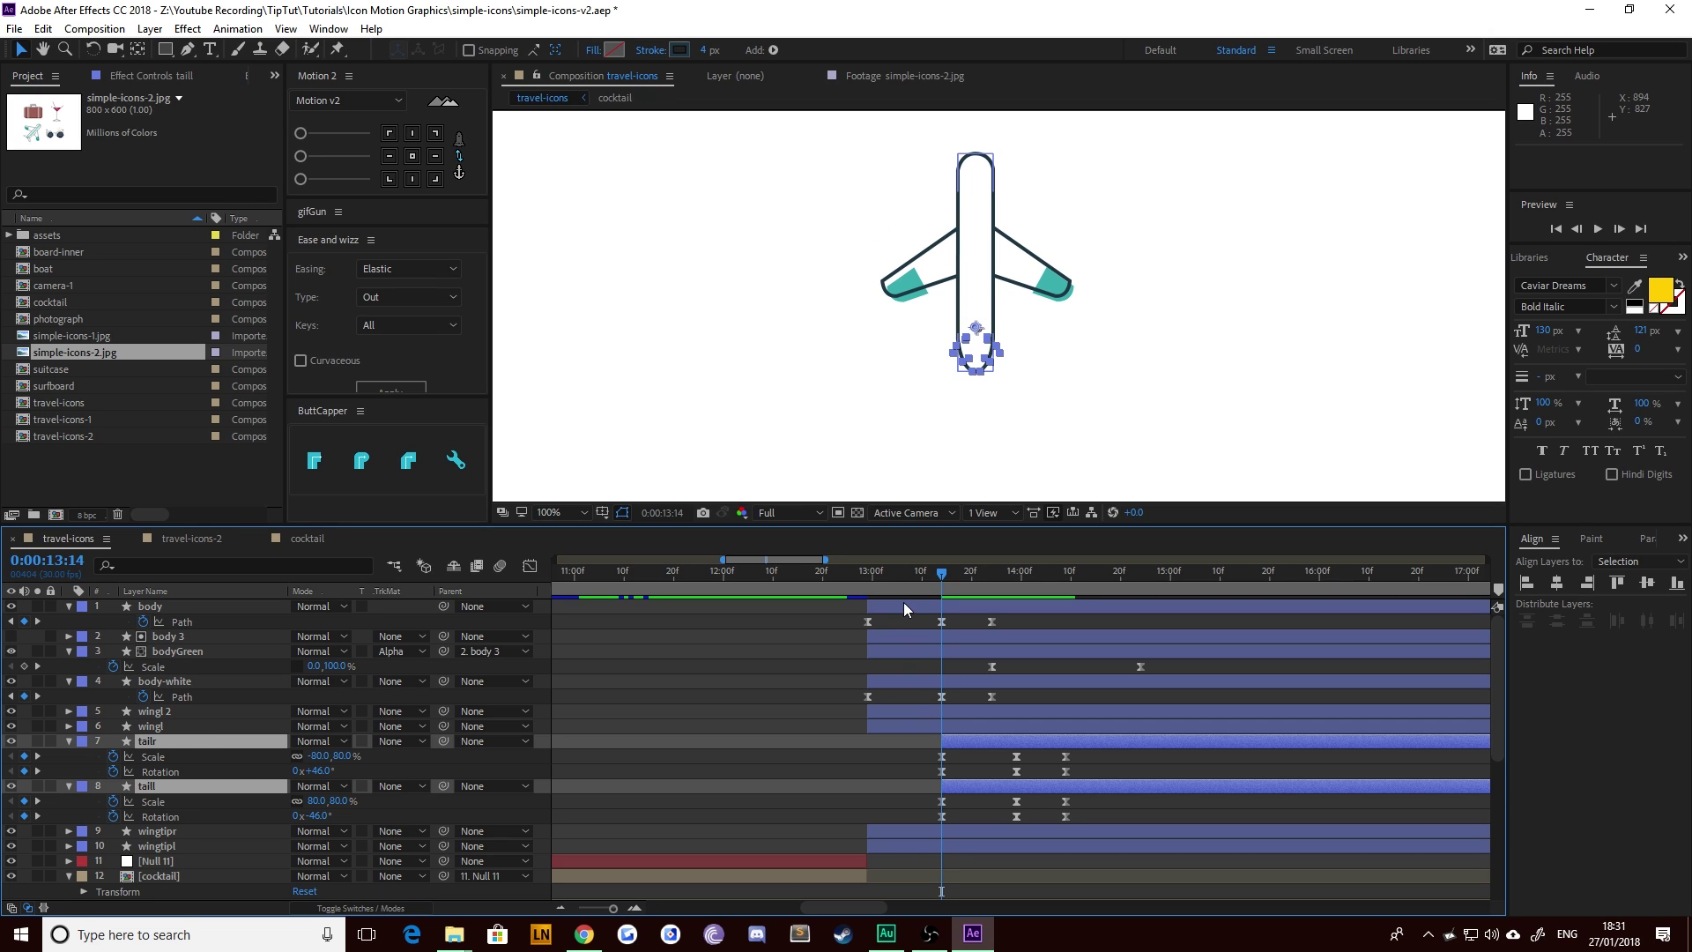
Step: Play back the plane animation from 0:00:13:00 to check the tails, and go to 0:00:13:19
{"action": "left_click_drag", "start_coordinate": [890, 574], "coordinate": [872, 587]}
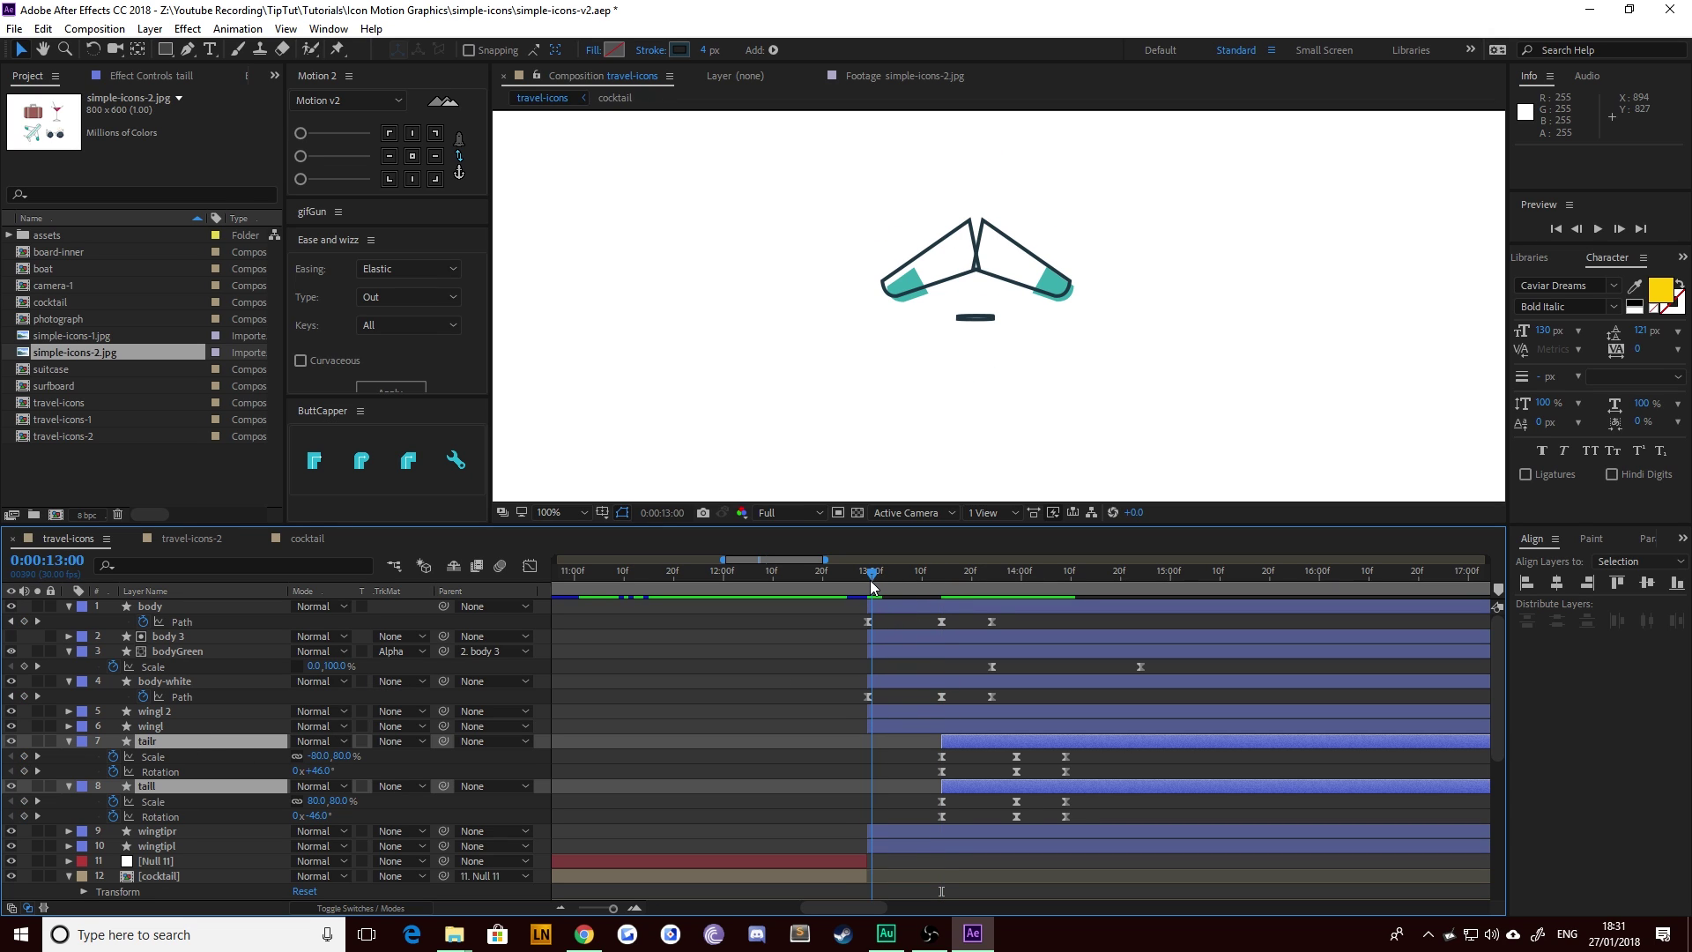
{"action": "key", "text": "space"}
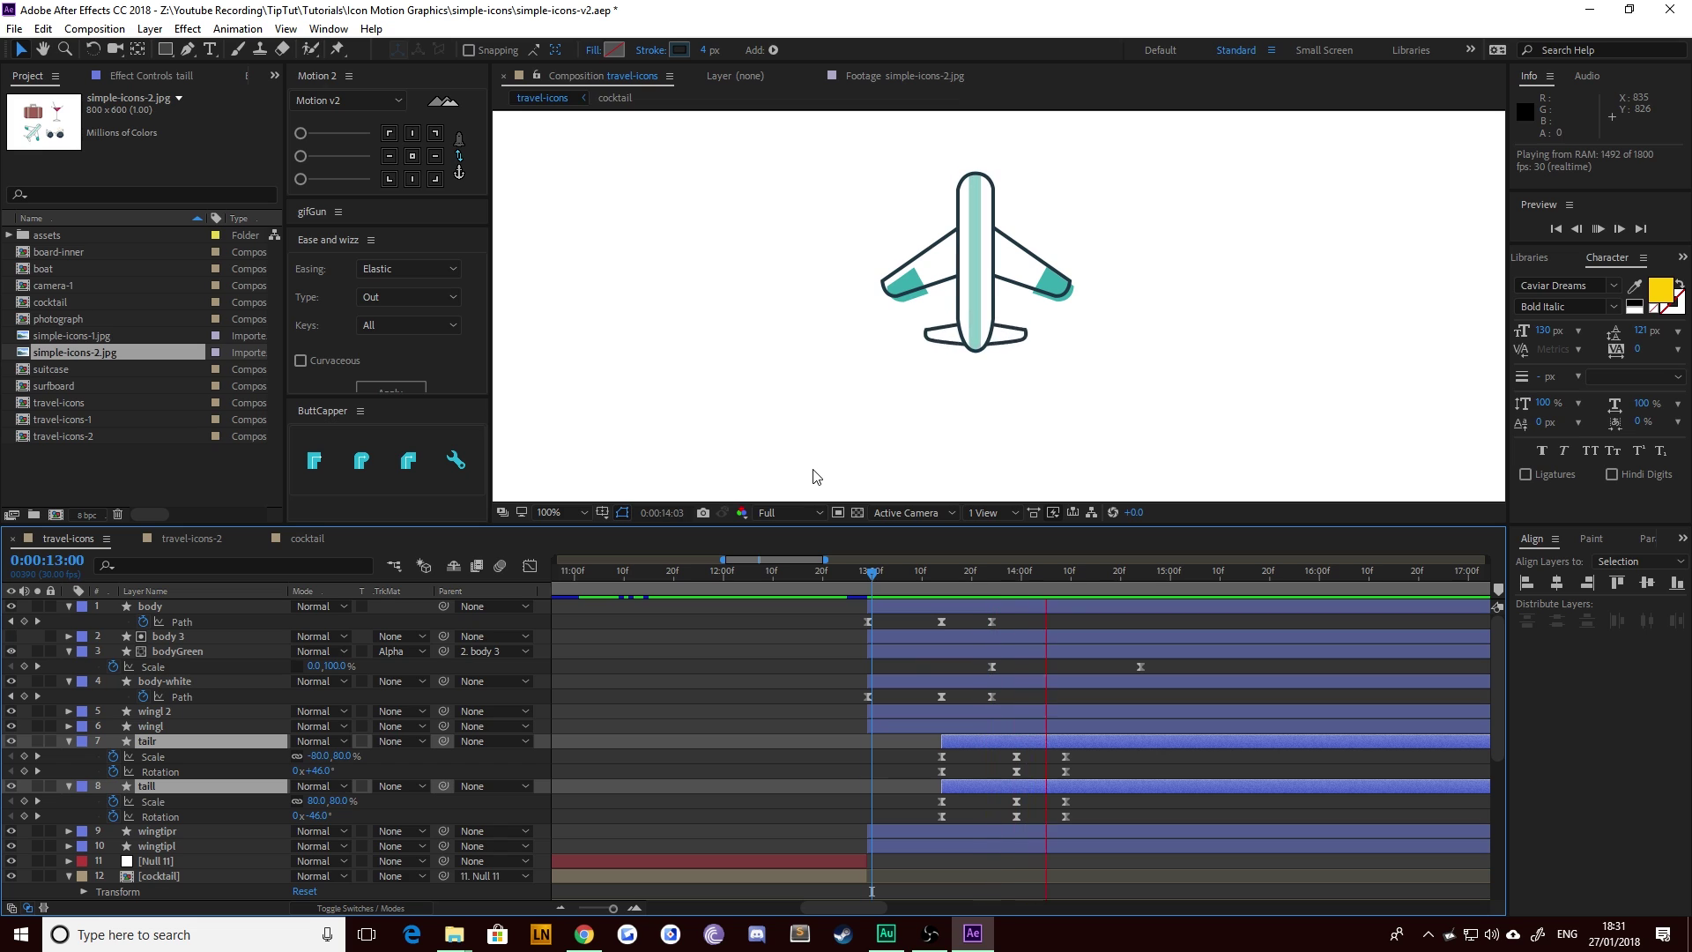
{"action": "left_click", "coordinate": [882, 578]}
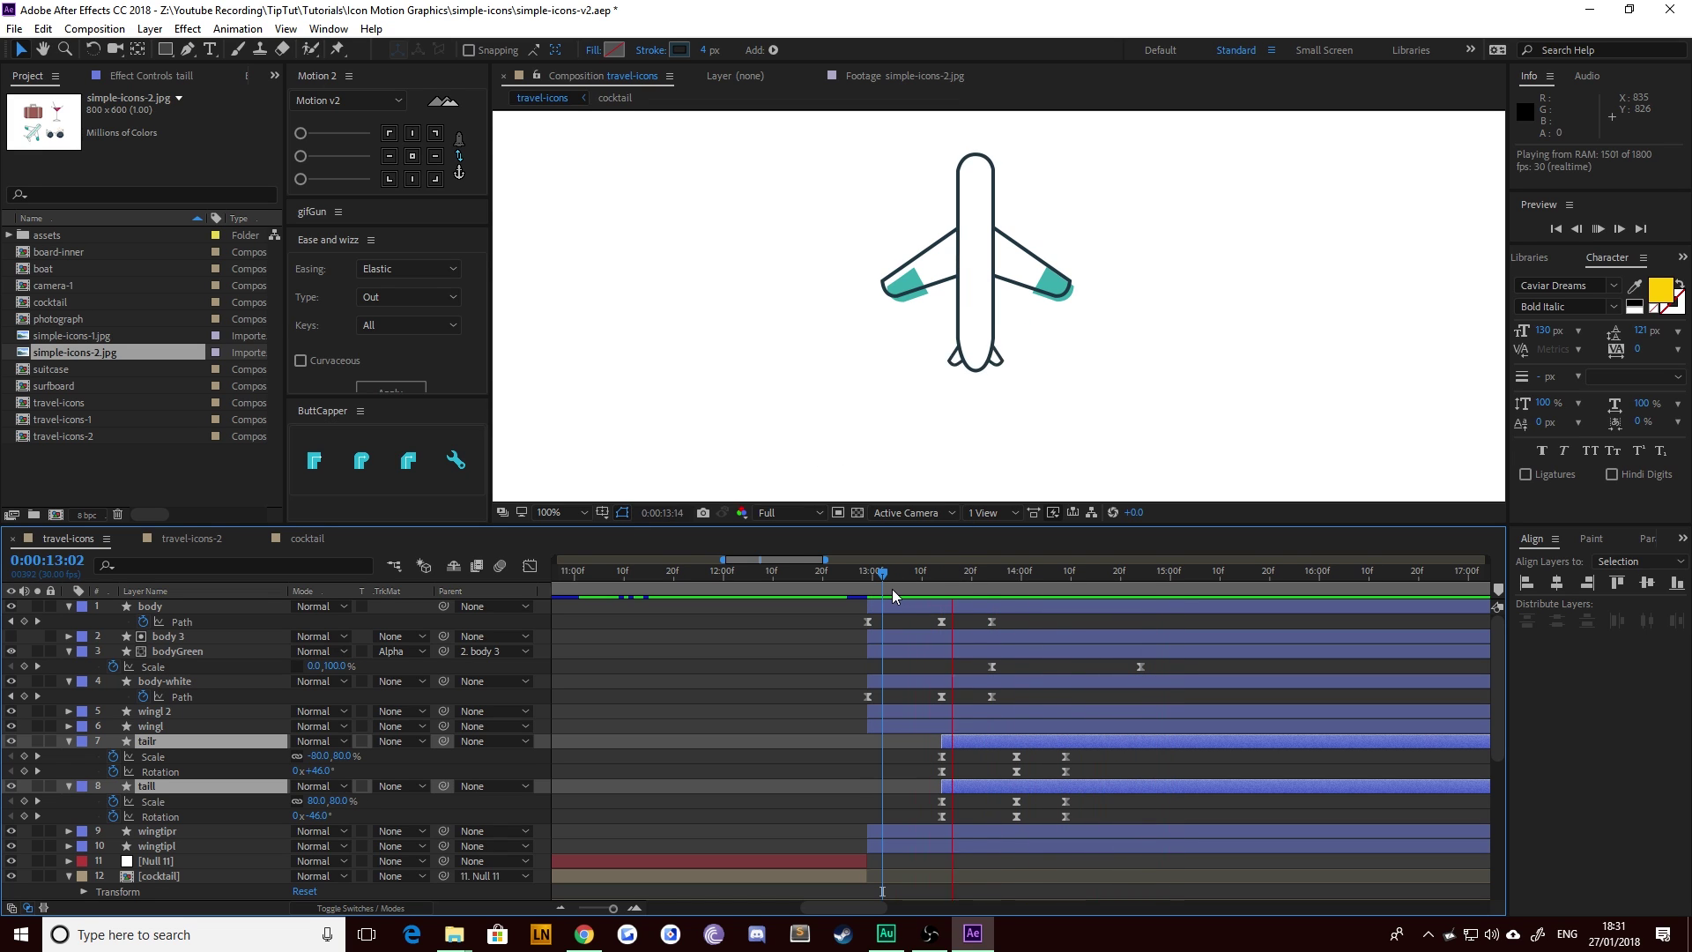
{"action": "left_click", "coordinate": [912, 577]}
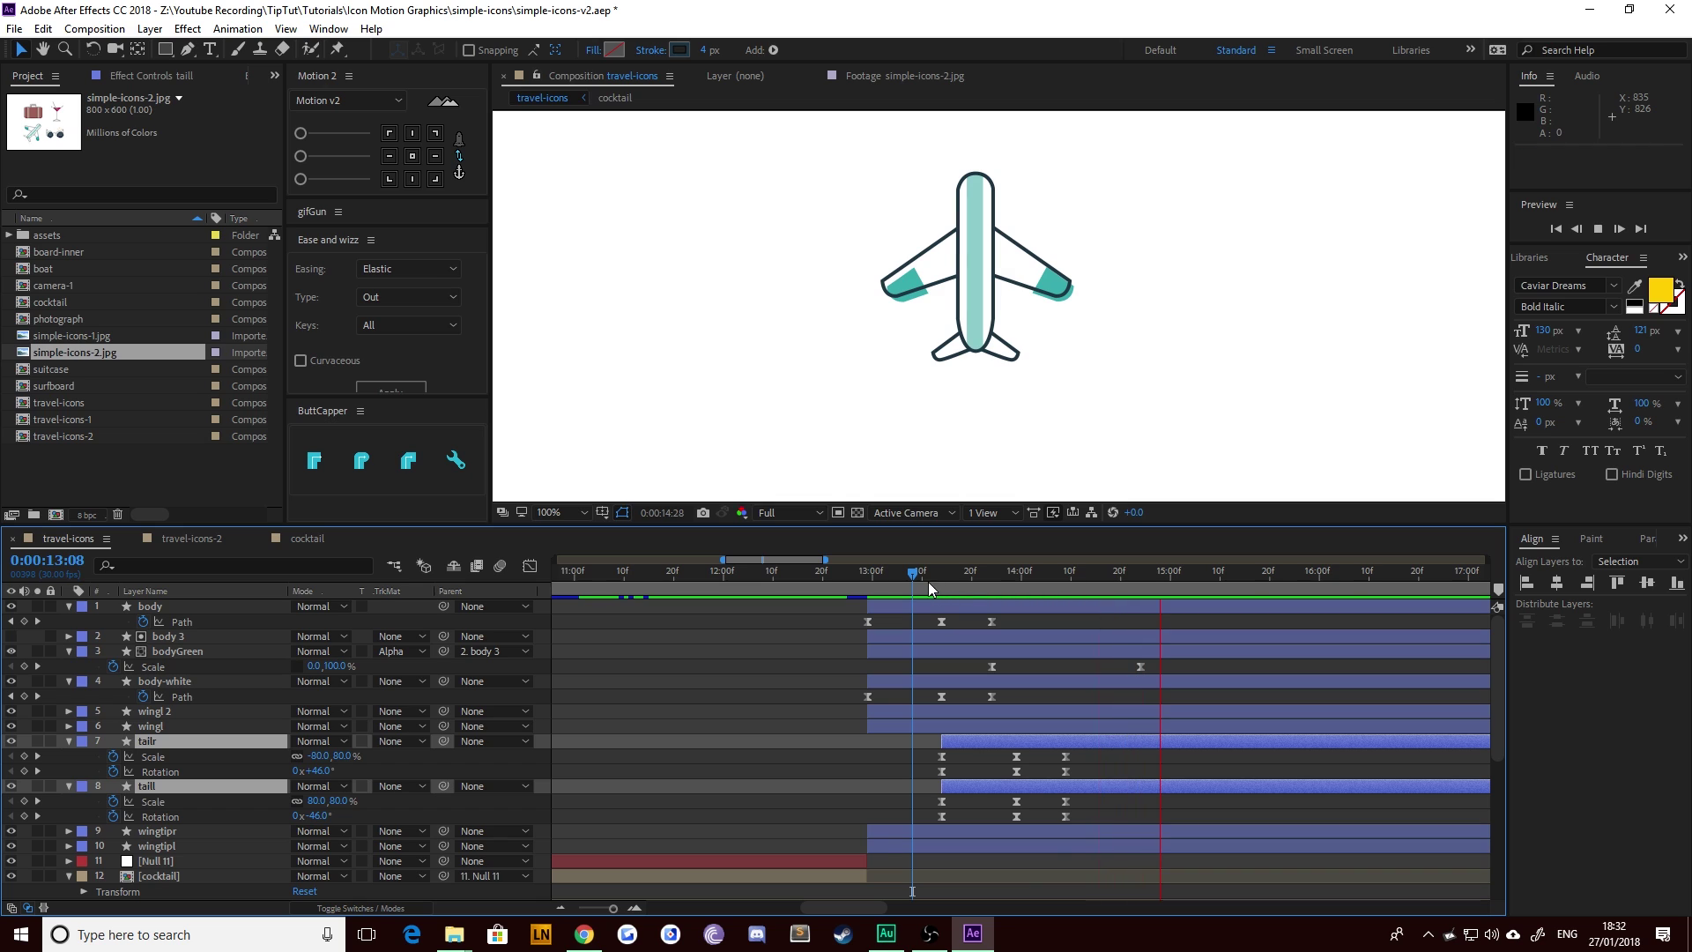
{"action": "key", "text": "space"}
{"action": "left_click_drag", "start_coordinate": [902, 585], "coordinate": [967, 623]}
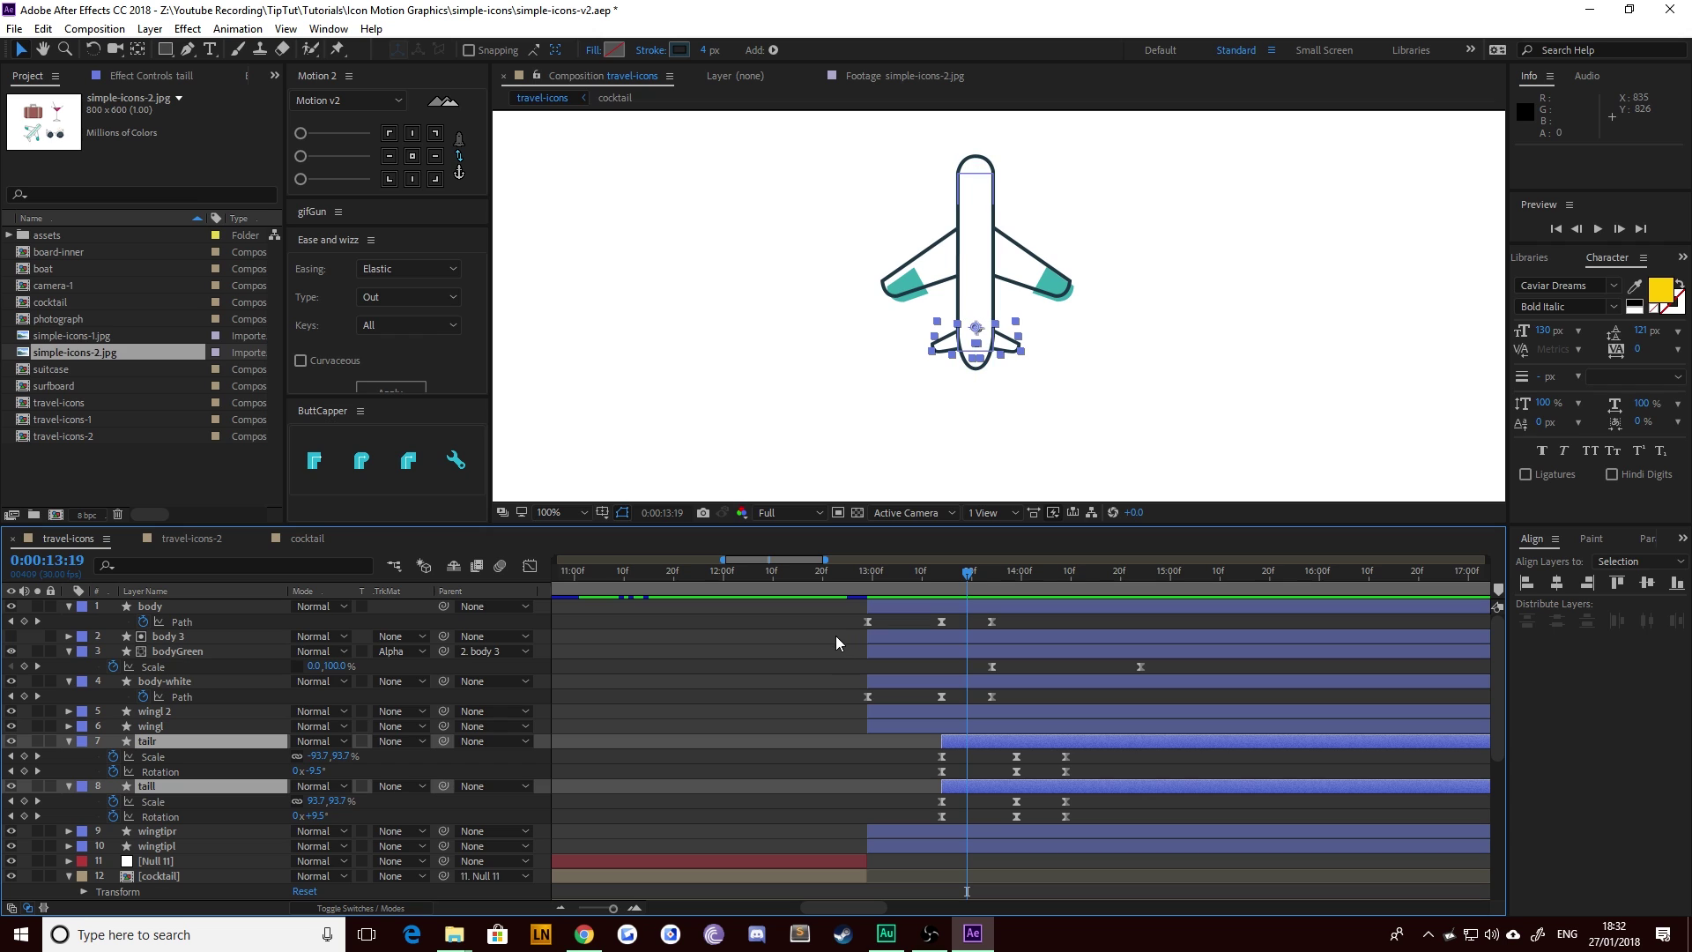
Step: Collapse the keyframed properties of all layers from body to taill, then clear the selection
{"action": "left_click", "coordinate": [793, 691]}
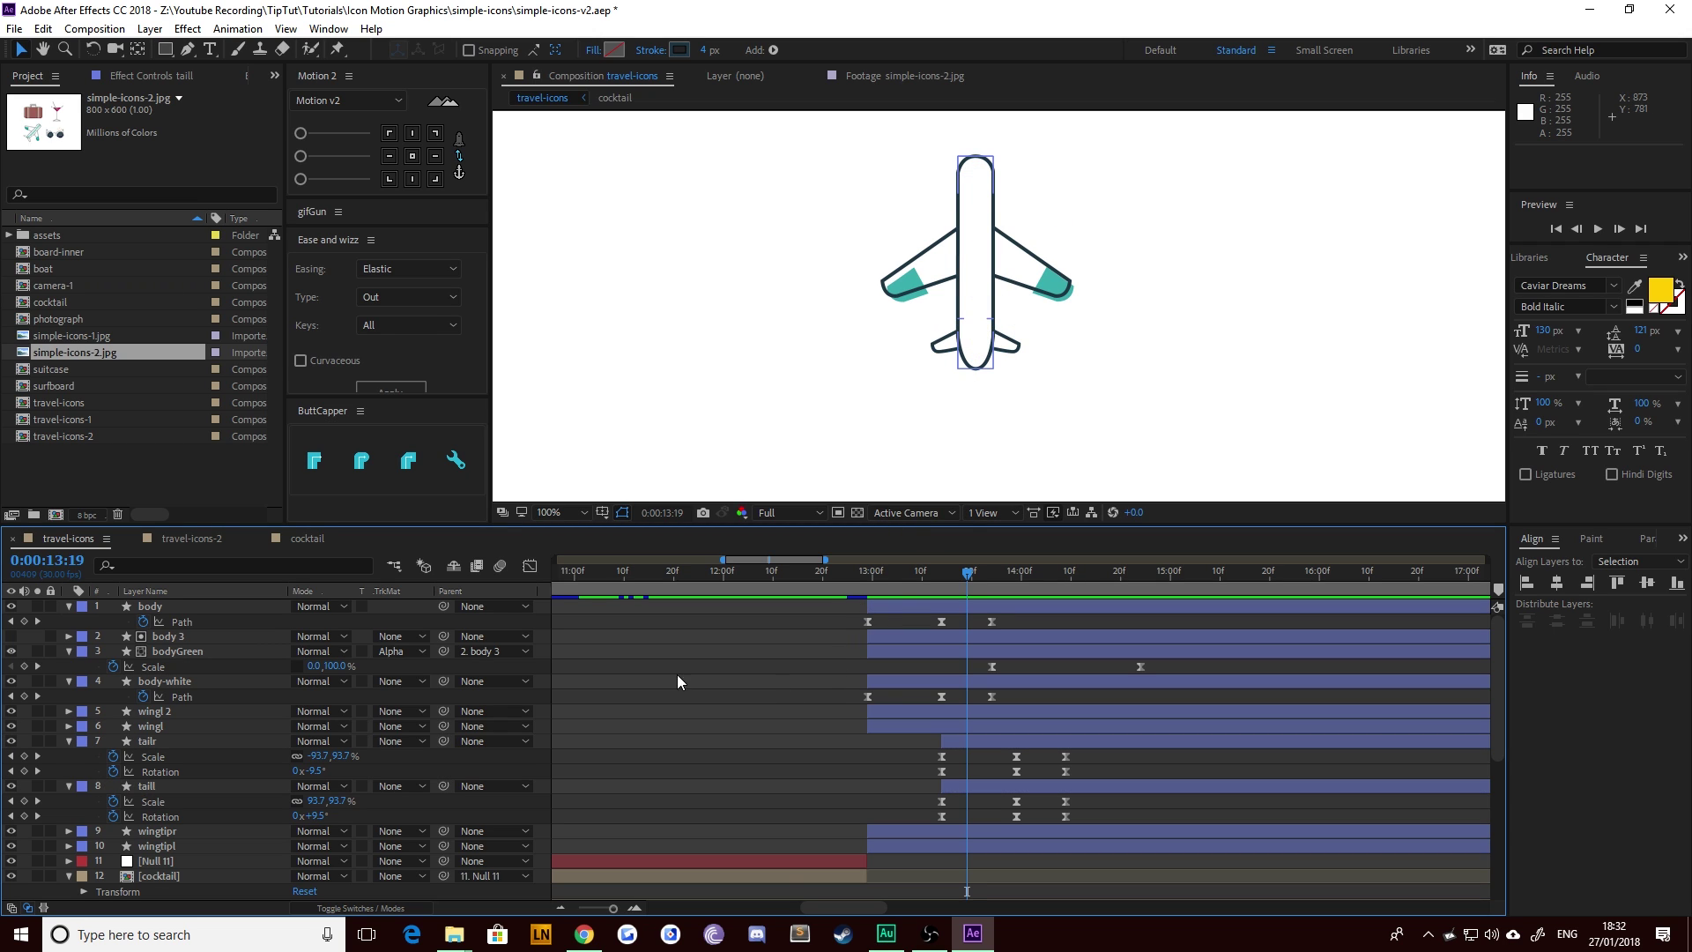
{"action": "left_click", "coordinate": [173, 606]}
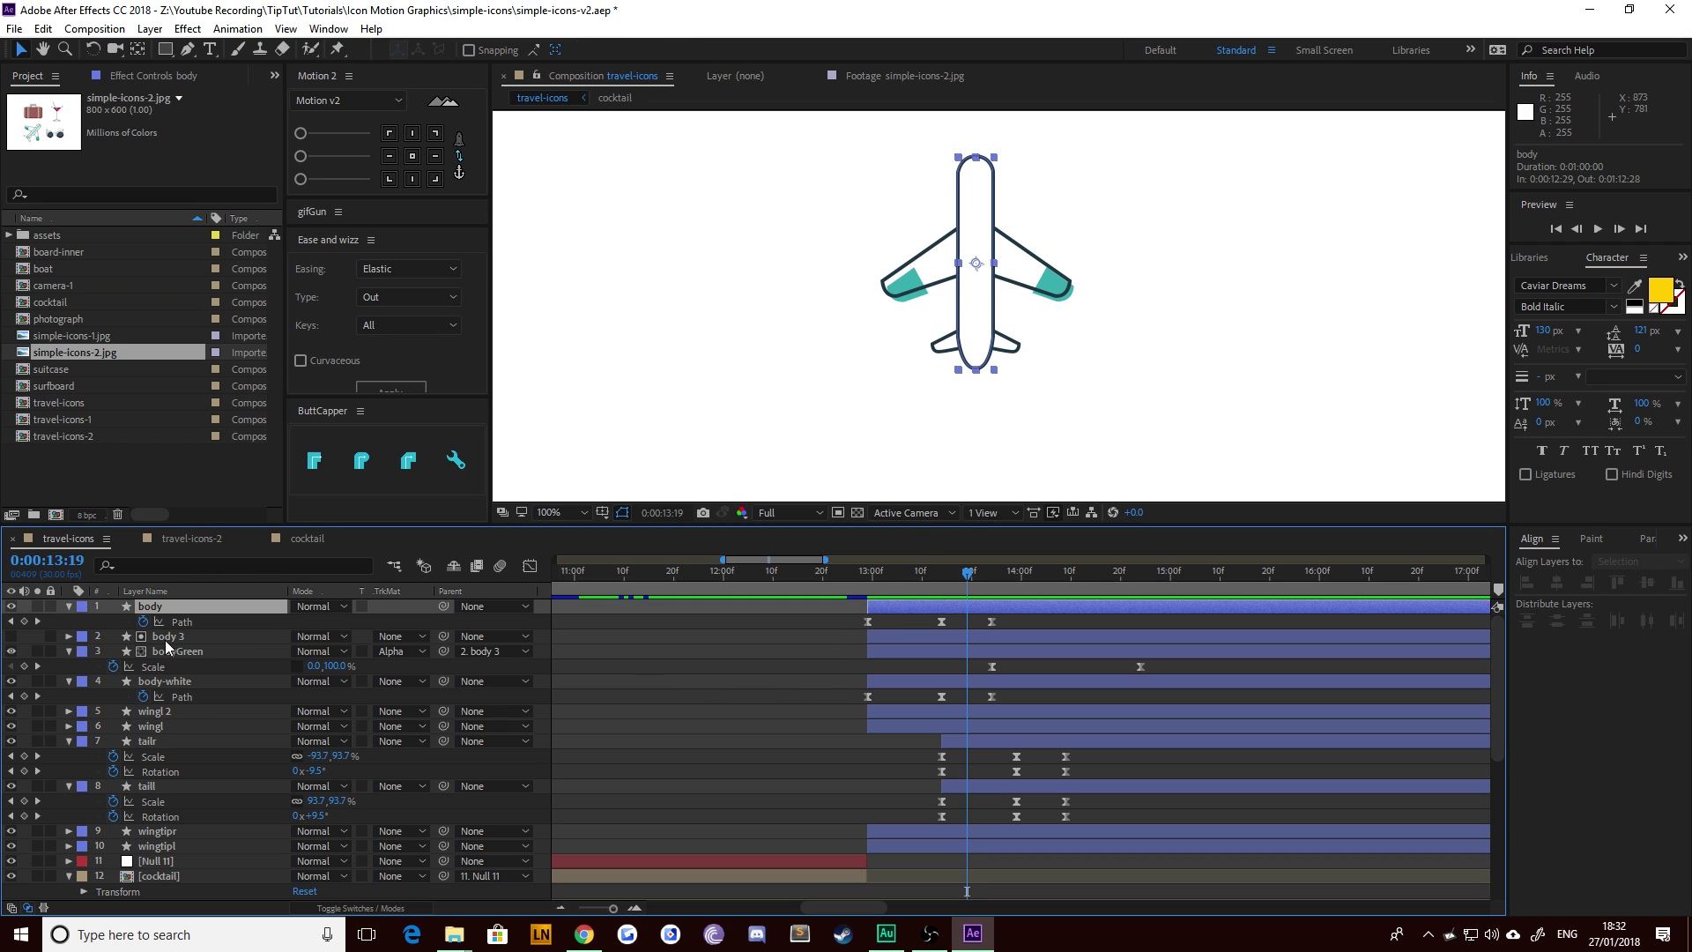
{"action": "left_click", "coordinate": [178, 785], "text": "shift"}
{"action": "key", "text": "u"}
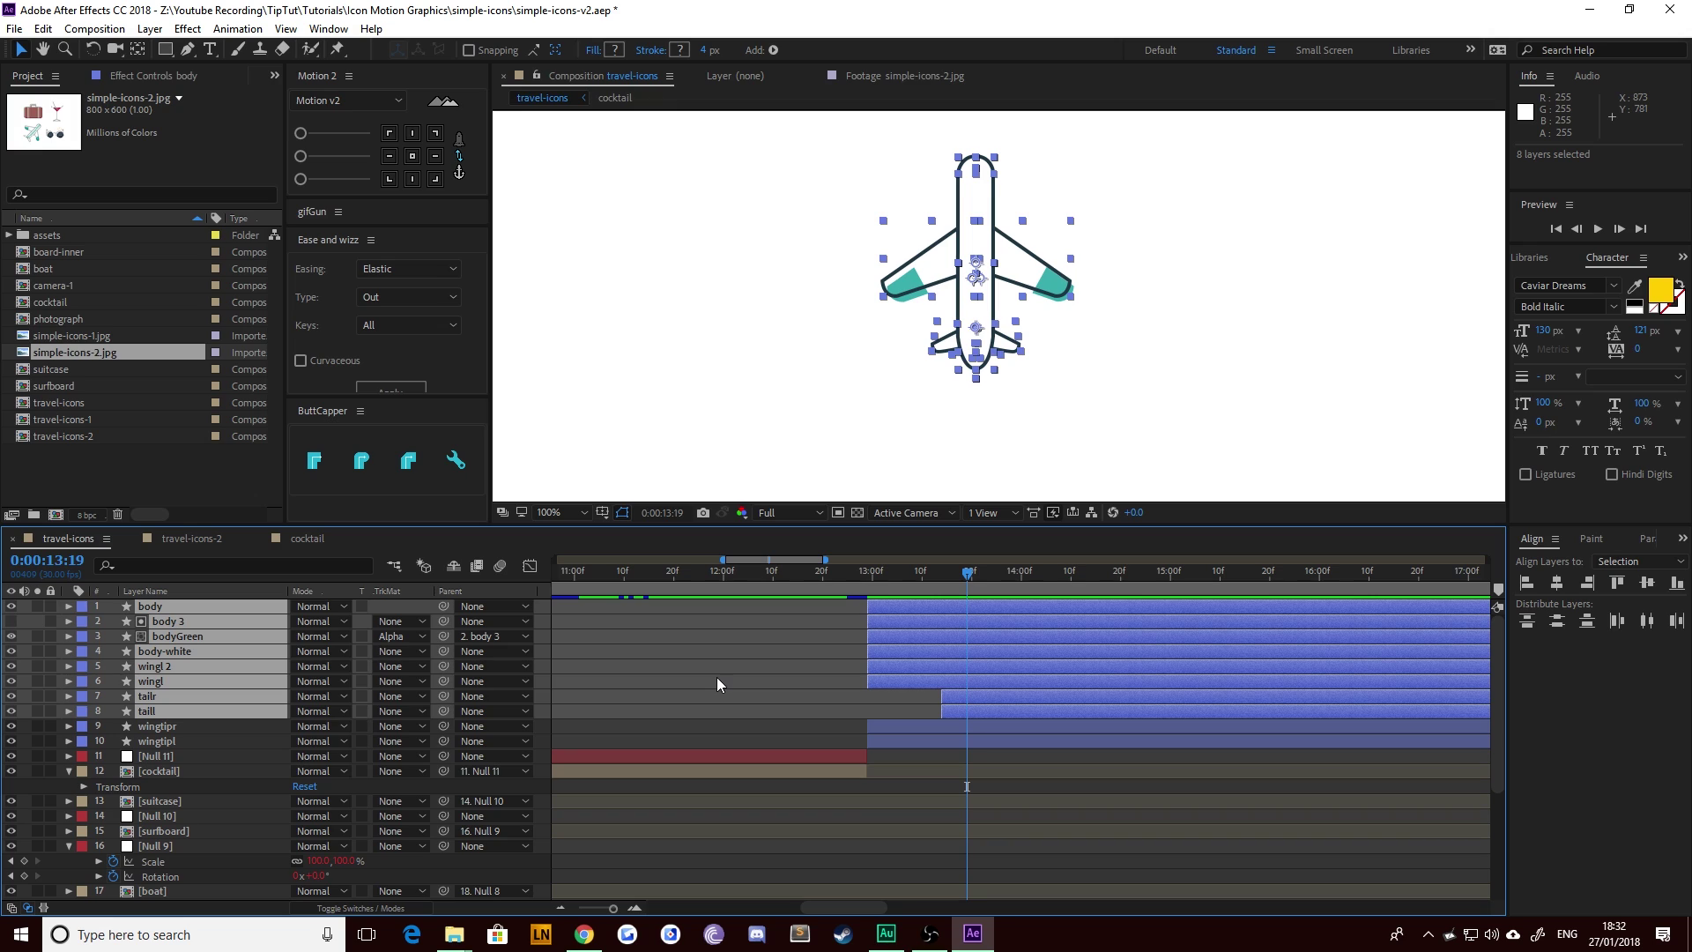
{"action": "left_click", "coordinate": [717, 679]}
Step: Move the wingl 2 and wingl layers below the tail layers, directly above the wingtip layers
{"action": "left_click", "coordinate": [155, 724]}
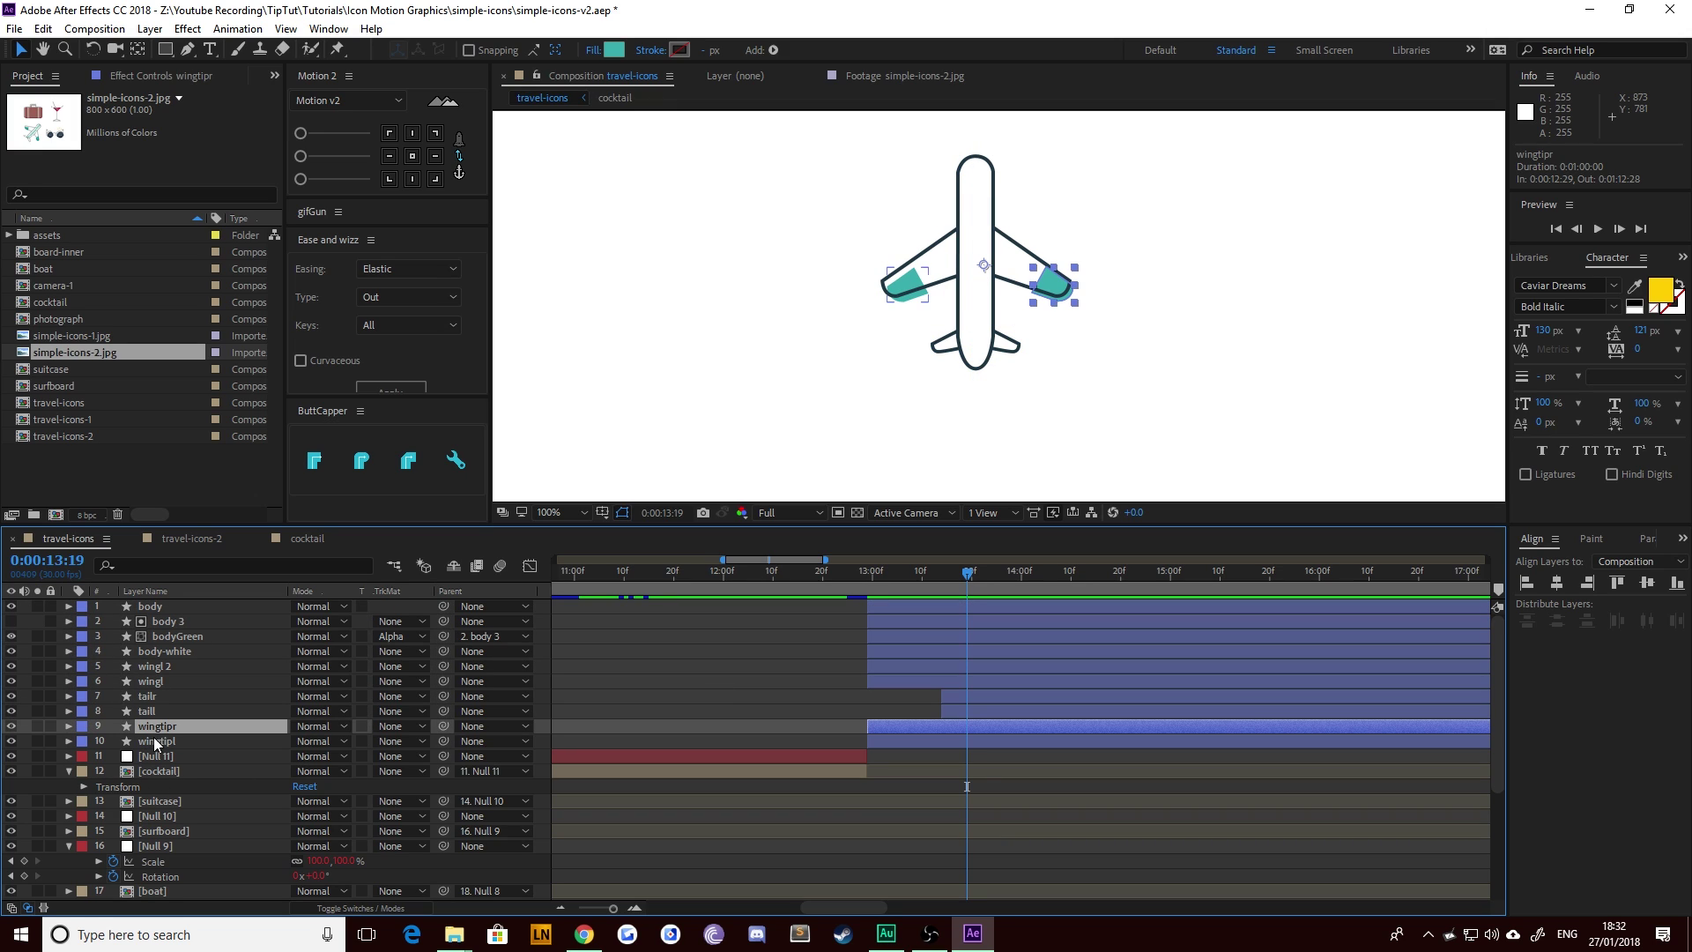
{"action": "left_click", "coordinate": [153, 738], "text": "shift"}
{"action": "left_click", "coordinate": [150, 682]}
{"action": "left_click", "coordinate": [157, 667], "text": "shift"}
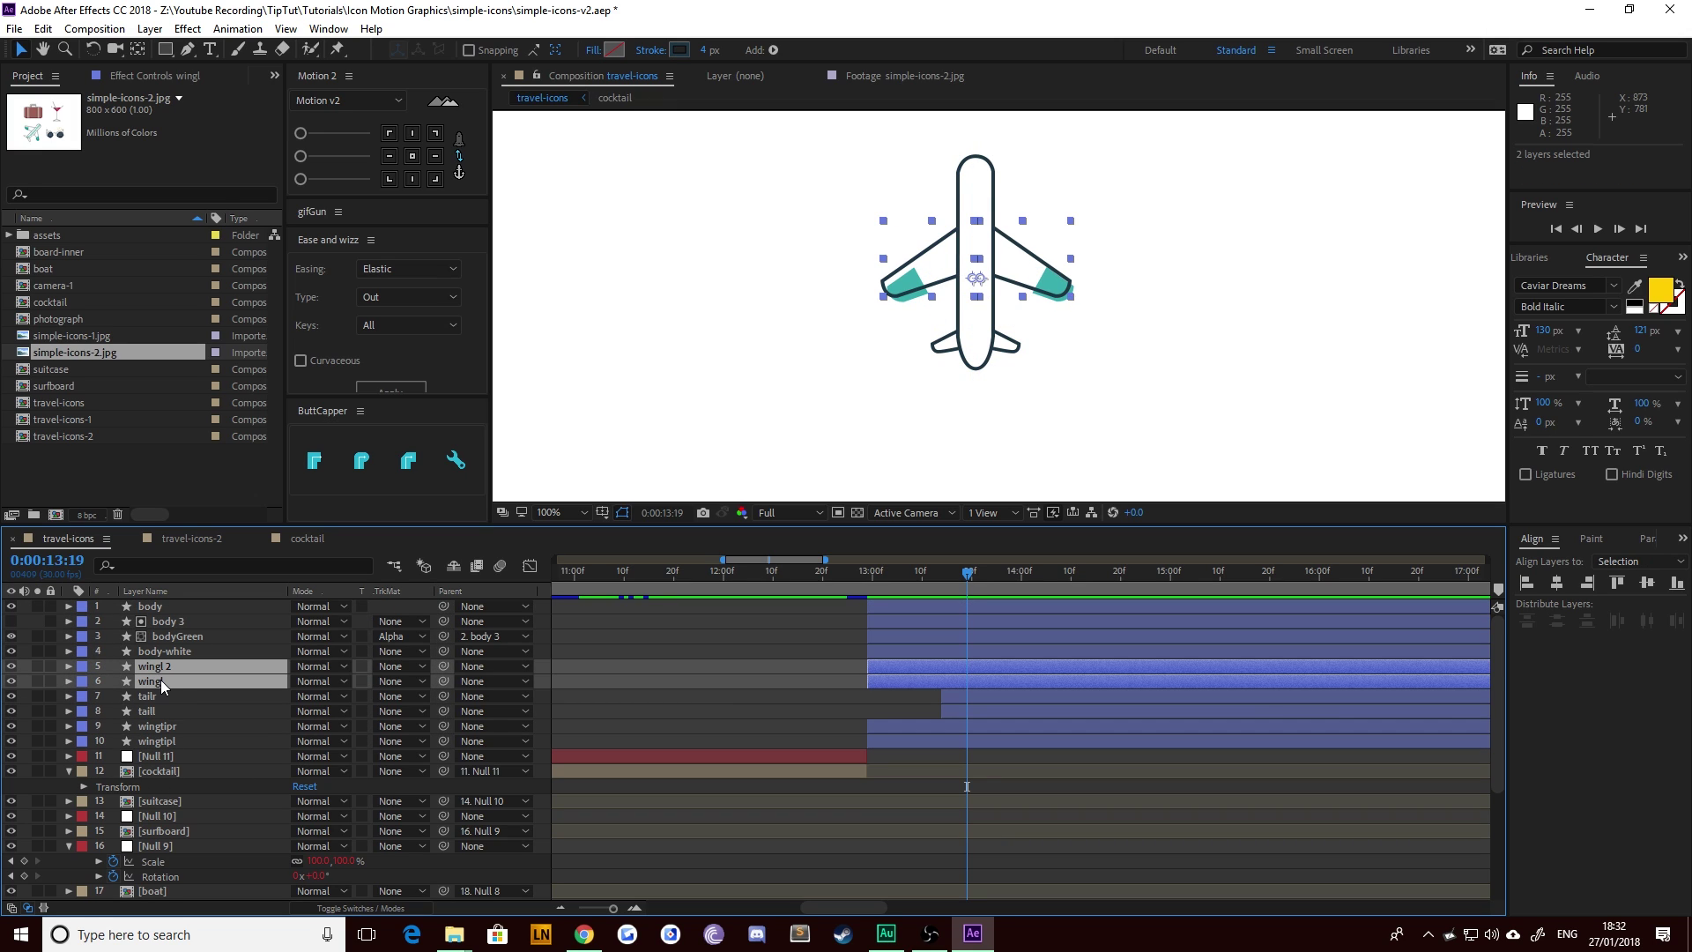
{"action": "key", "text": "ctrl+bracketright"}
{"action": "key", "text": "ctrl+bracketright"}
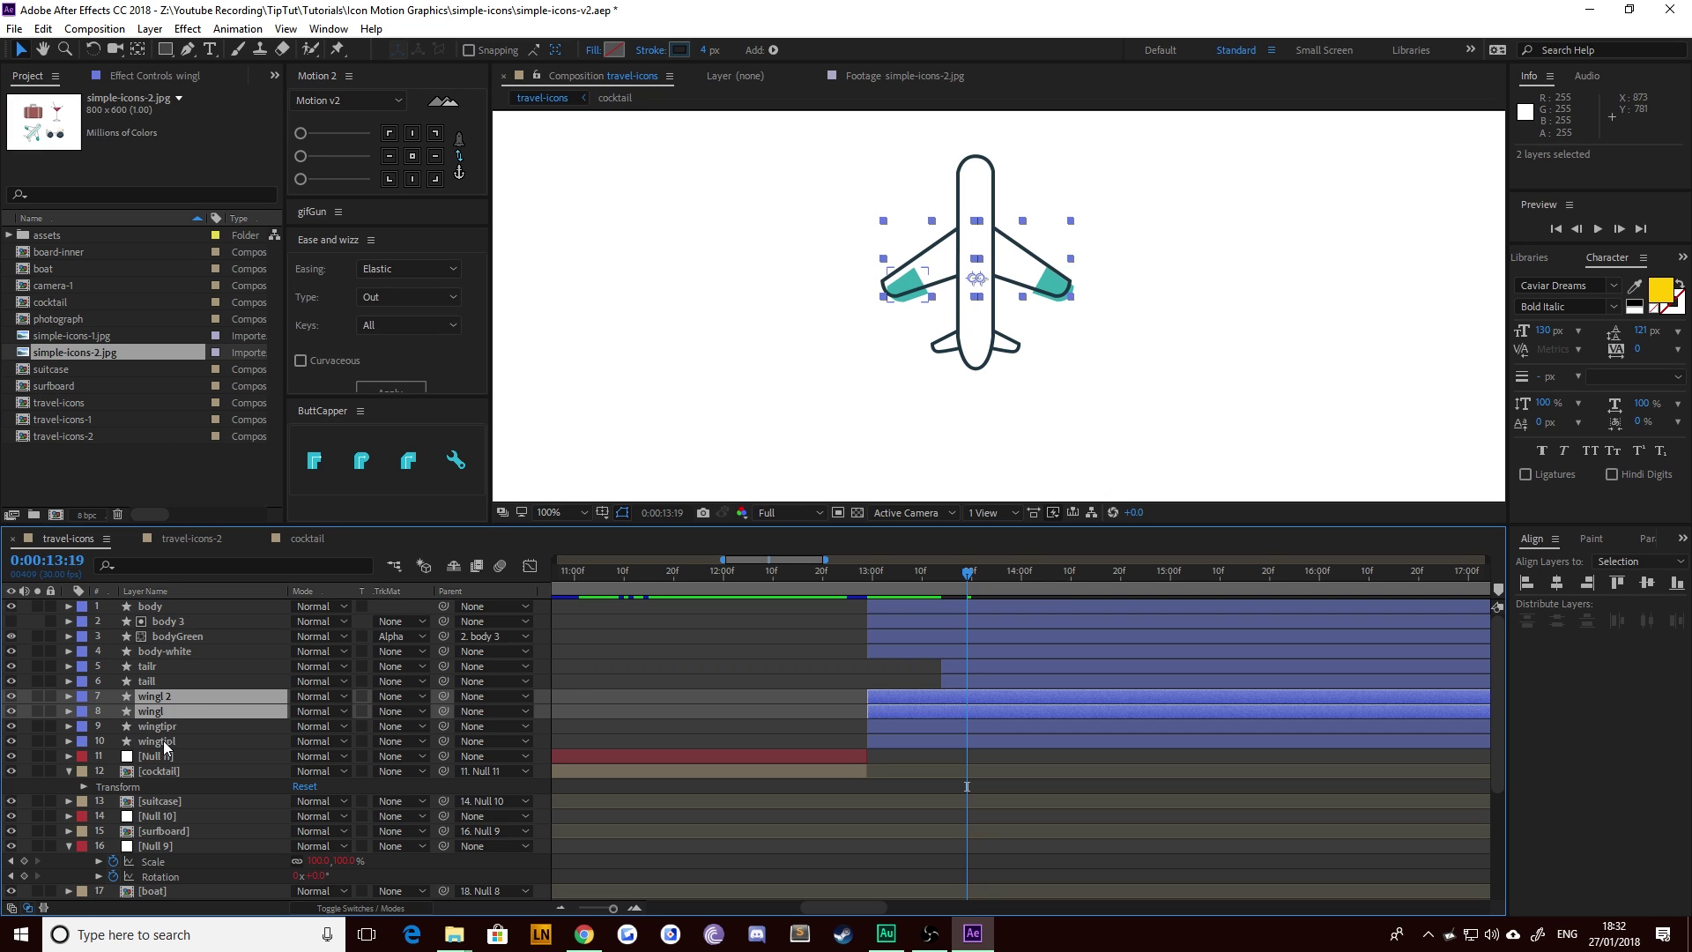
Step: Set the anchor points of both wings and both wingtips to their upper inner corners
{"action": "left_click", "coordinate": [160, 740]}
{"action": "left_click", "coordinate": [155, 698], "text": "shift"}
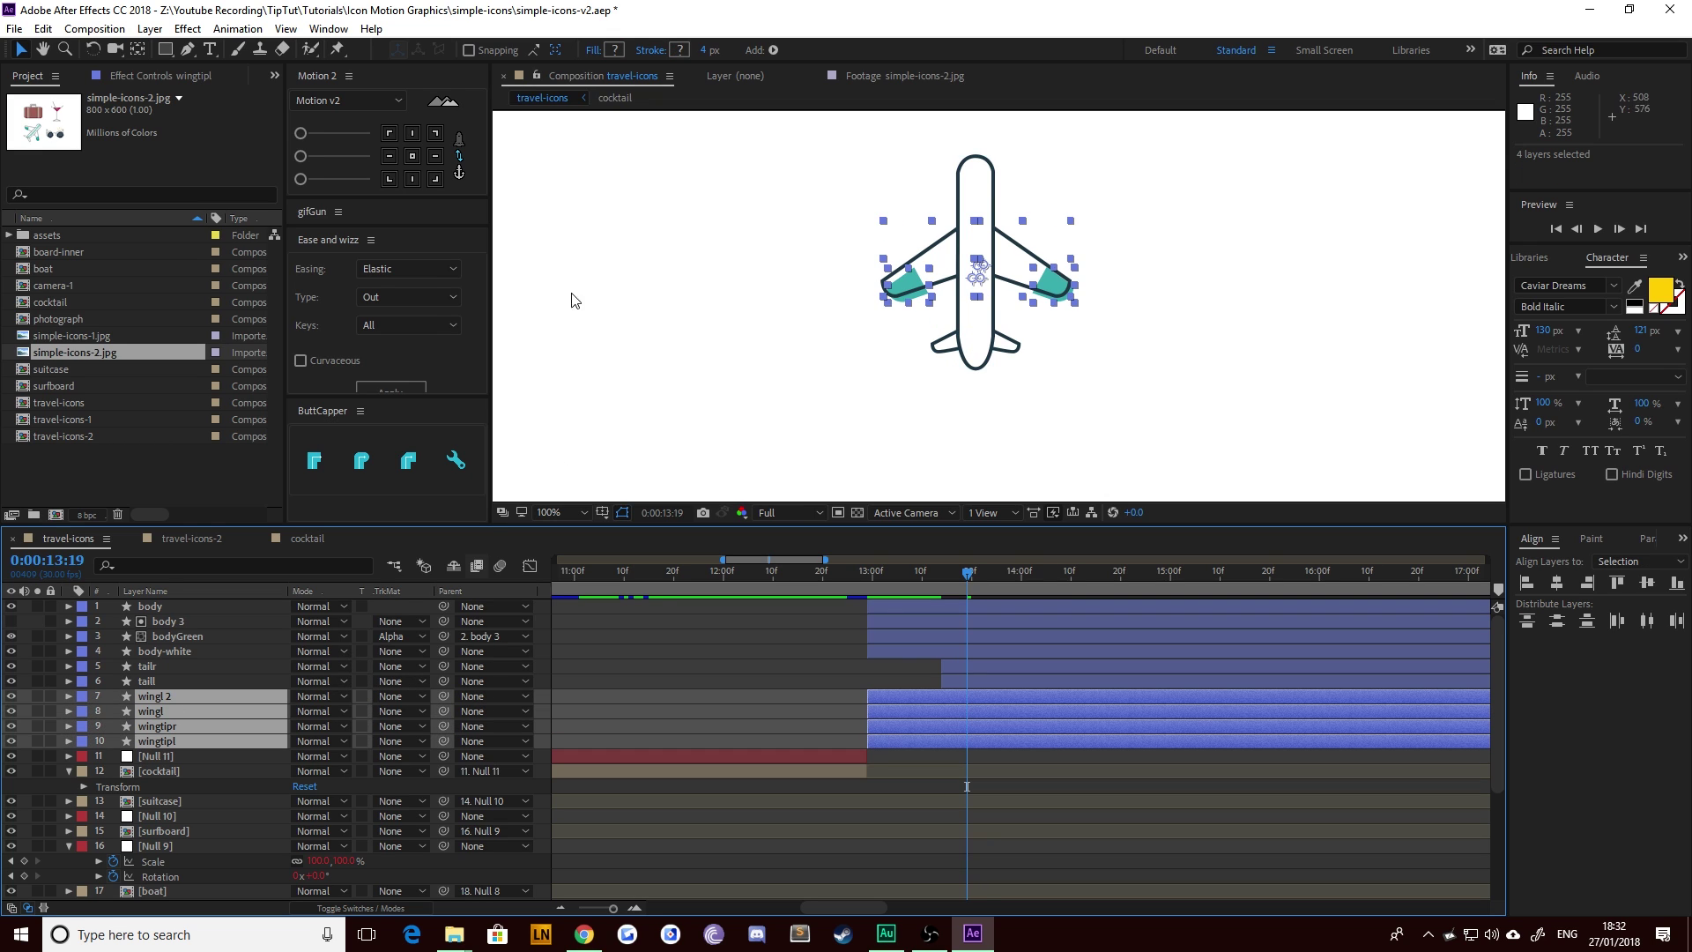
{"action": "left_click", "coordinate": [434, 133]}
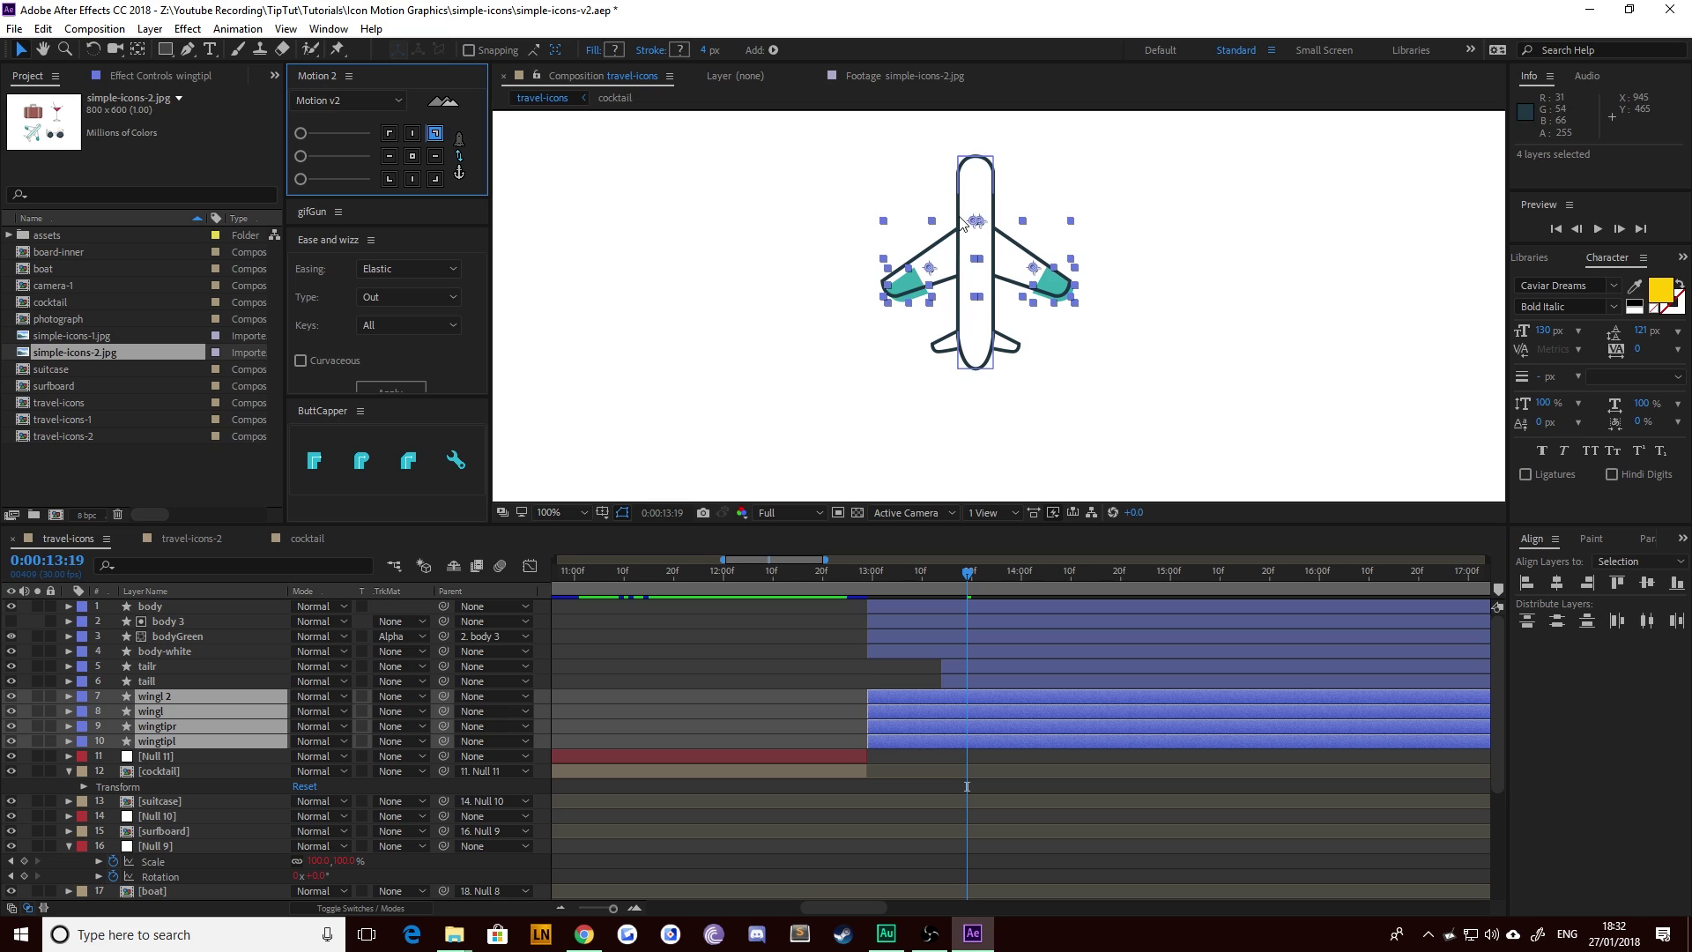
{"action": "left_click", "coordinate": [695, 615]}
Step: Parent wingtipr to the right wing layer, wingl 2, correcting any link to wingl
{"action": "left_click", "coordinate": [192, 728]}
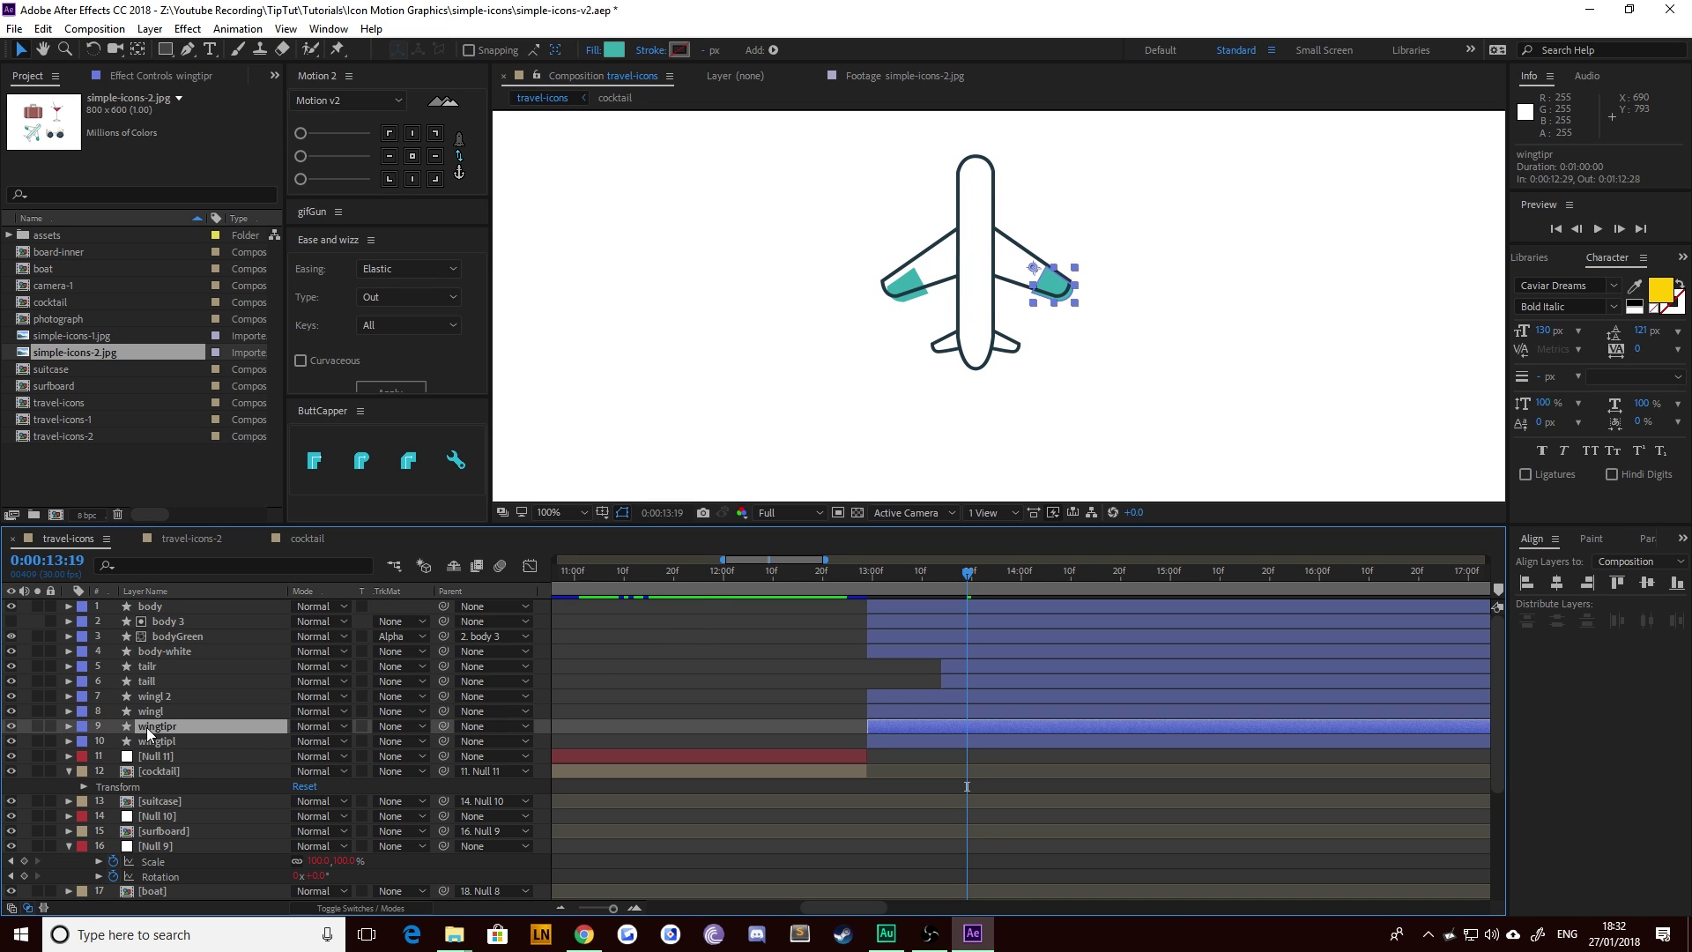
{"action": "left_click_drag", "start_coordinate": [446, 727], "coordinate": [182, 727]}
{"action": "left_click_drag", "start_coordinate": [182, 712], "coordinate": [173, 705]}
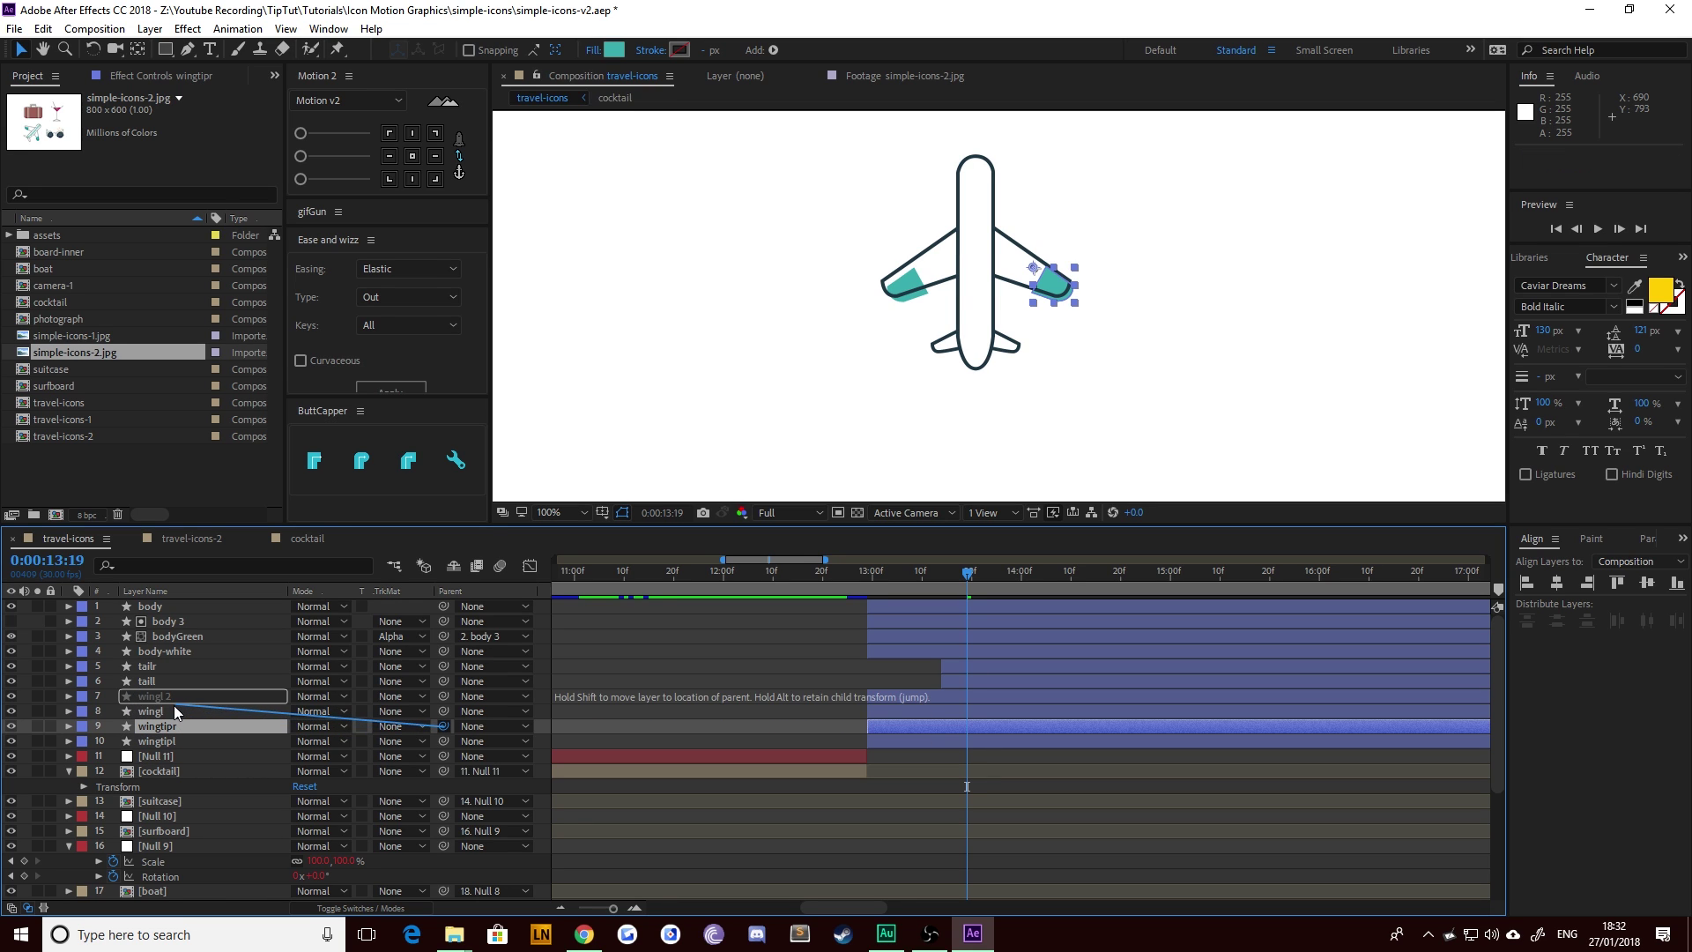
{"action": "left_click", "coordinate": [153, 711]}
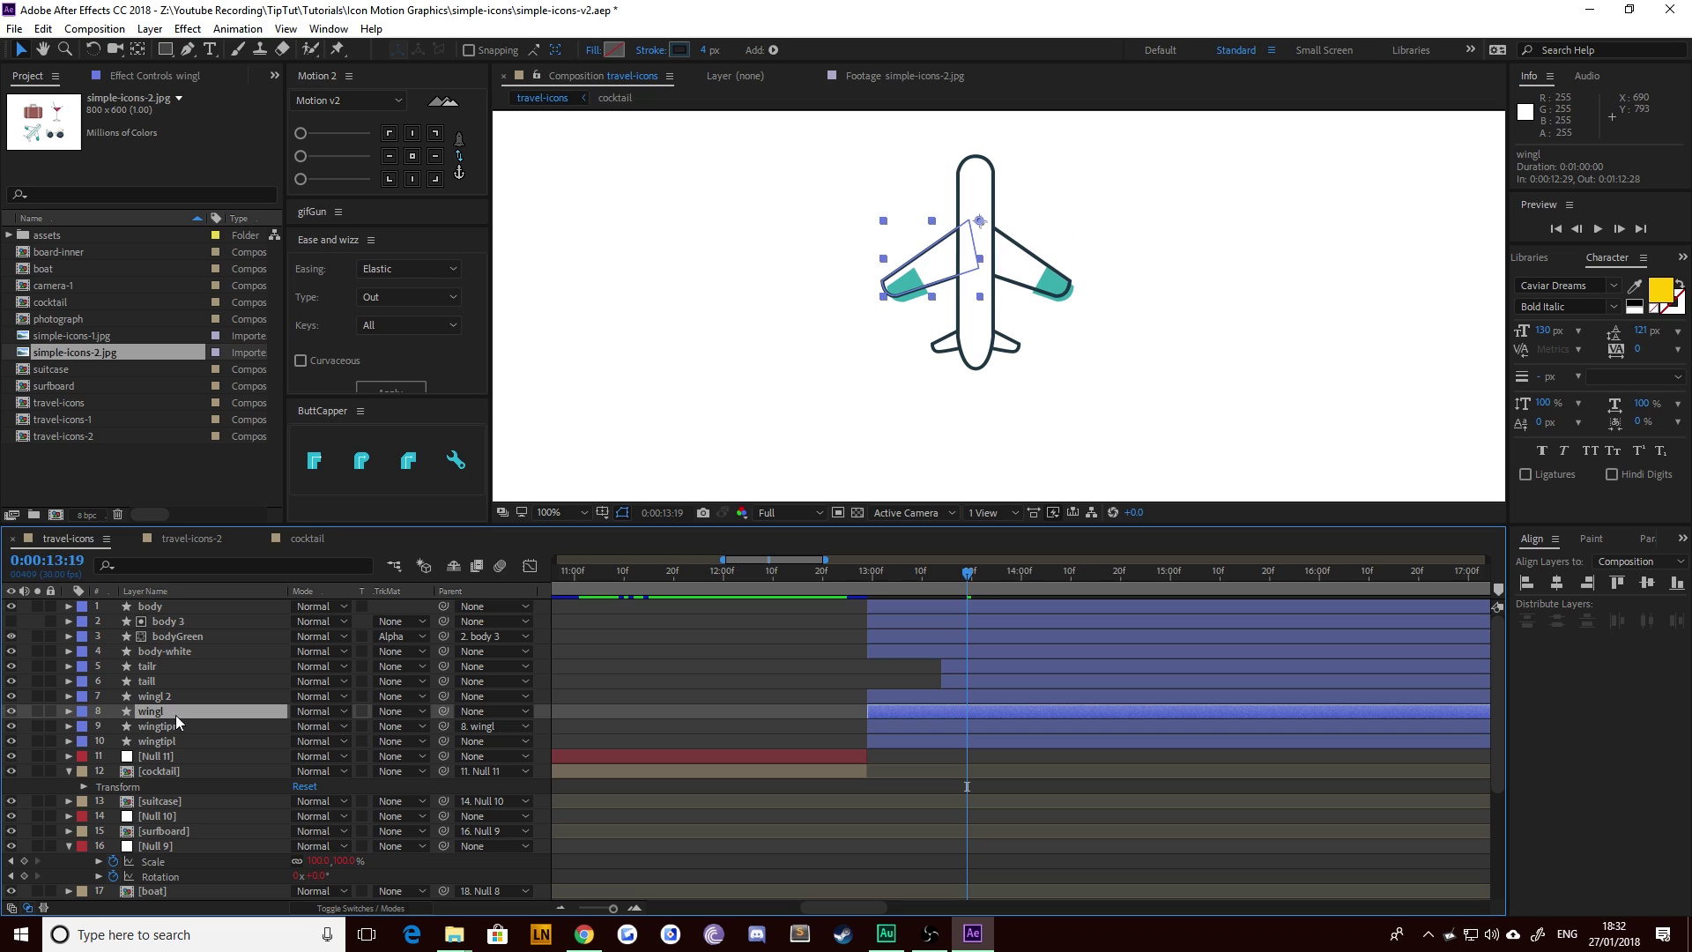
{"action": "left_click_drag", "start_coordinate": [438, 726], "coordinate": [174, 698]}
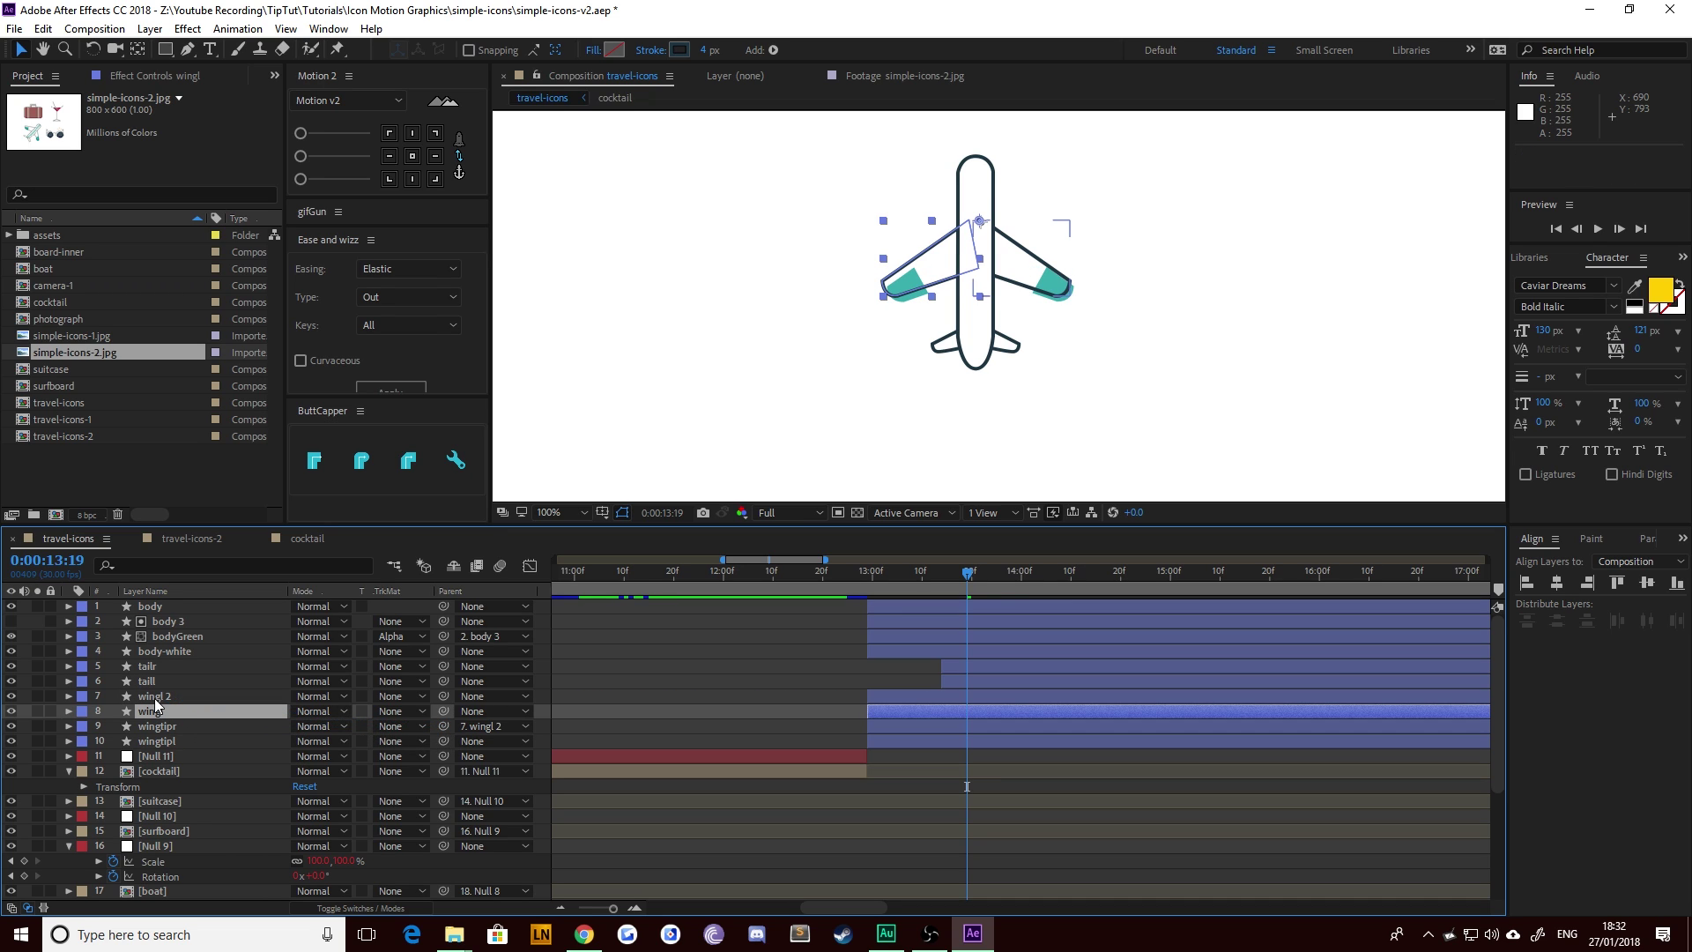
Step: Rename the wingl 2 layer to wingr and parent wingtipl to wingl
{"action": "left_click", "coordinate": [173, 699]}
{"action": "key", "text": "Return"}
{"action": "type", "text": "wingr"}
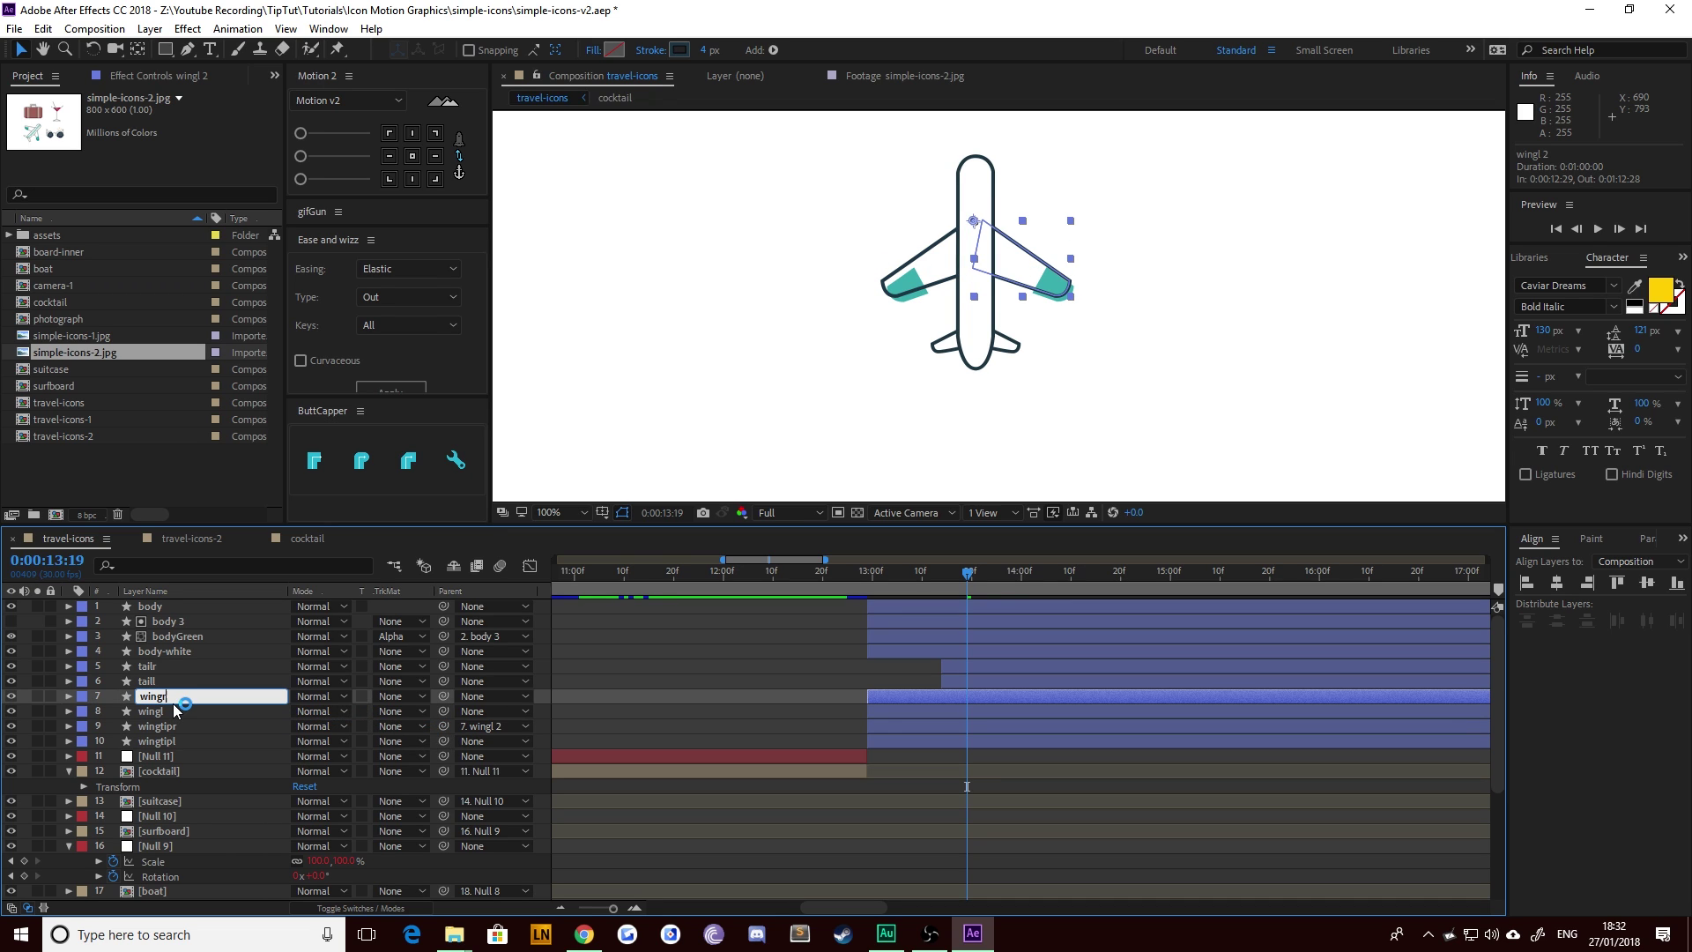
{"action": "key", "text": "Return"}
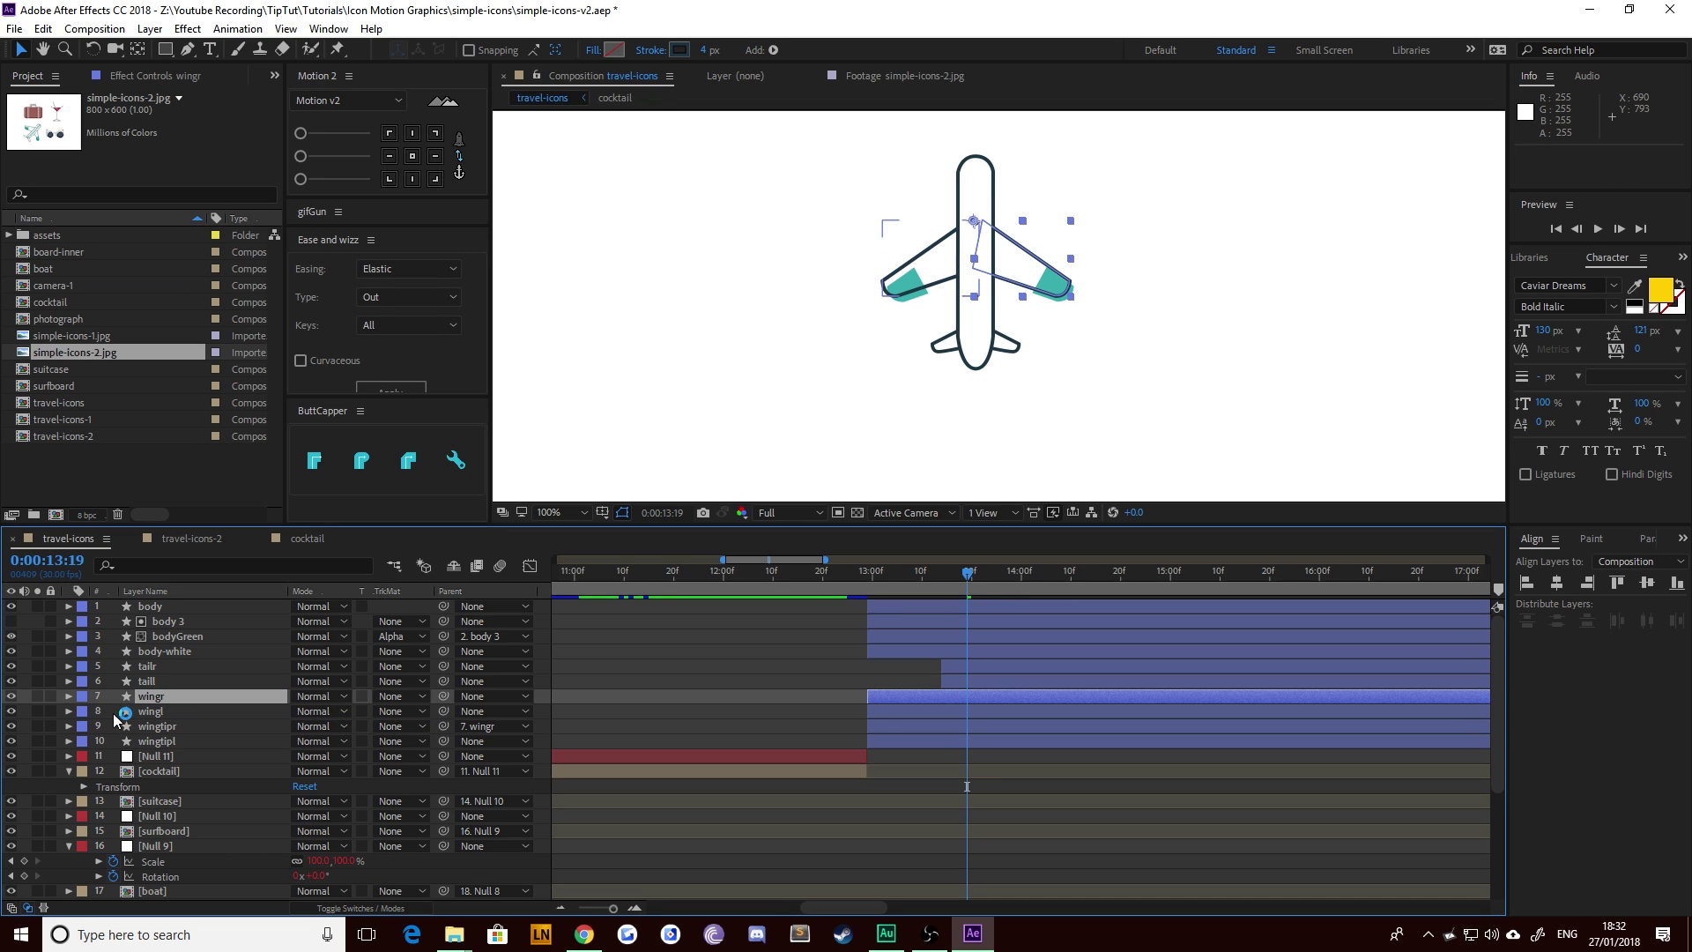
{"action": "left_click", "coordinate": [178, 745]}
{"action": "left_click_drag", "start_coordinate": [443, 742], "coordinate": [197, 709]}
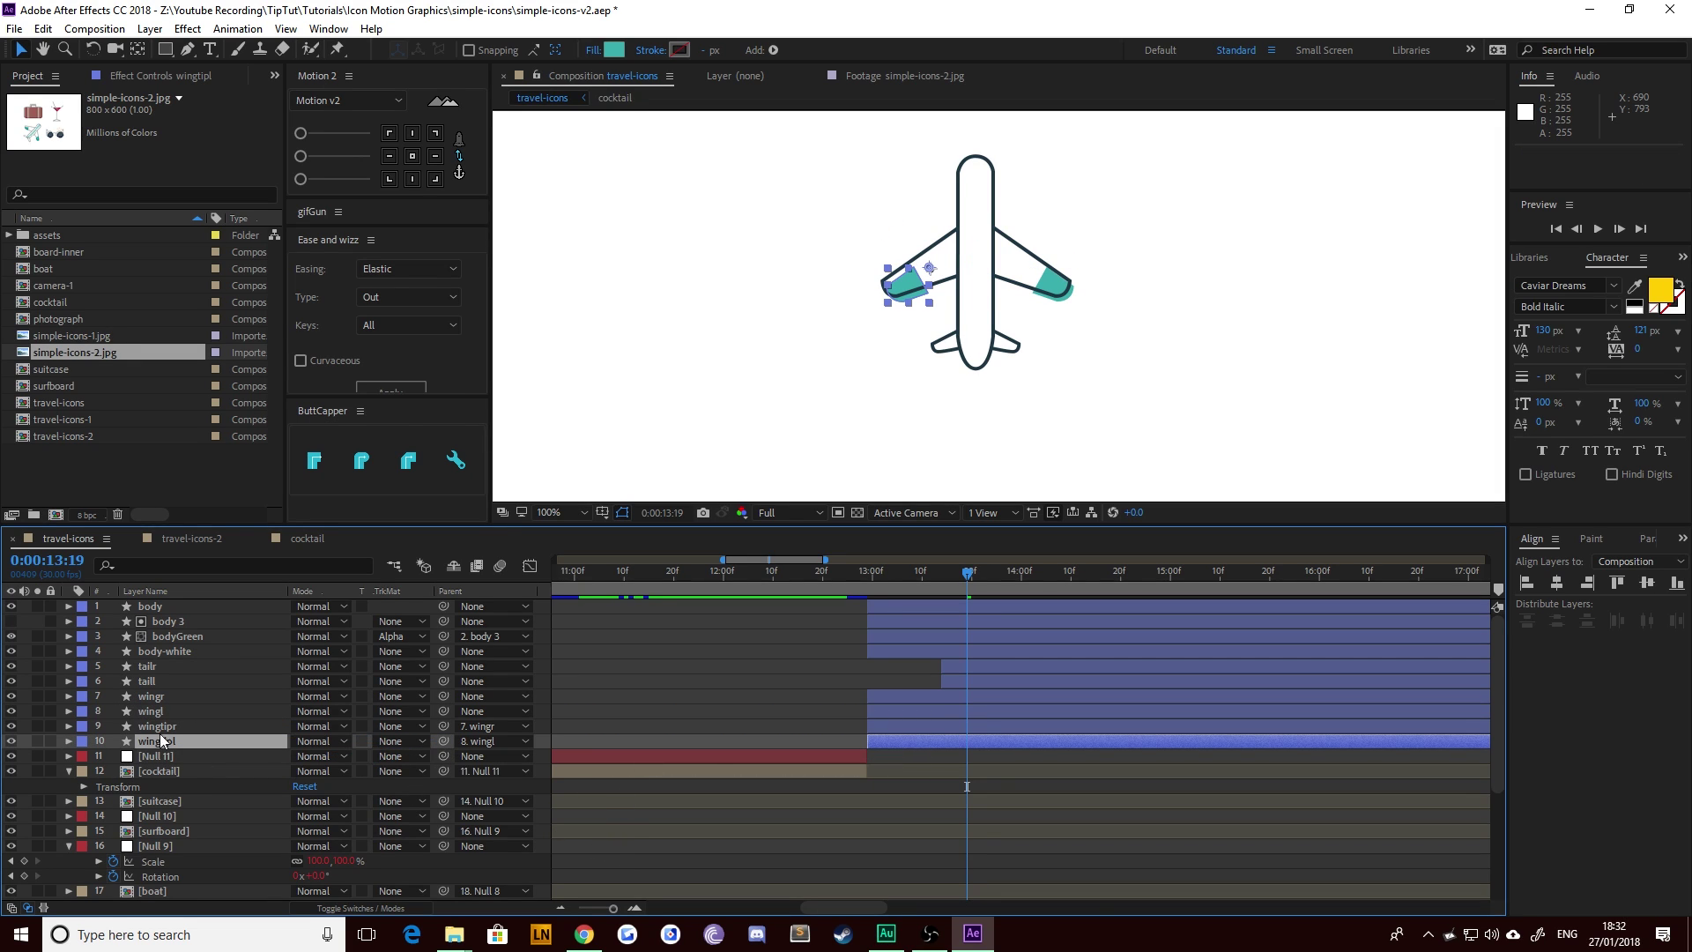
Step: Try rotating wingl to 31° to test its pivot and parented tip, and undo the rotation
{"action": "left_click", "coordinate": [175, 711]}
{"action": "key", "text": "r"}
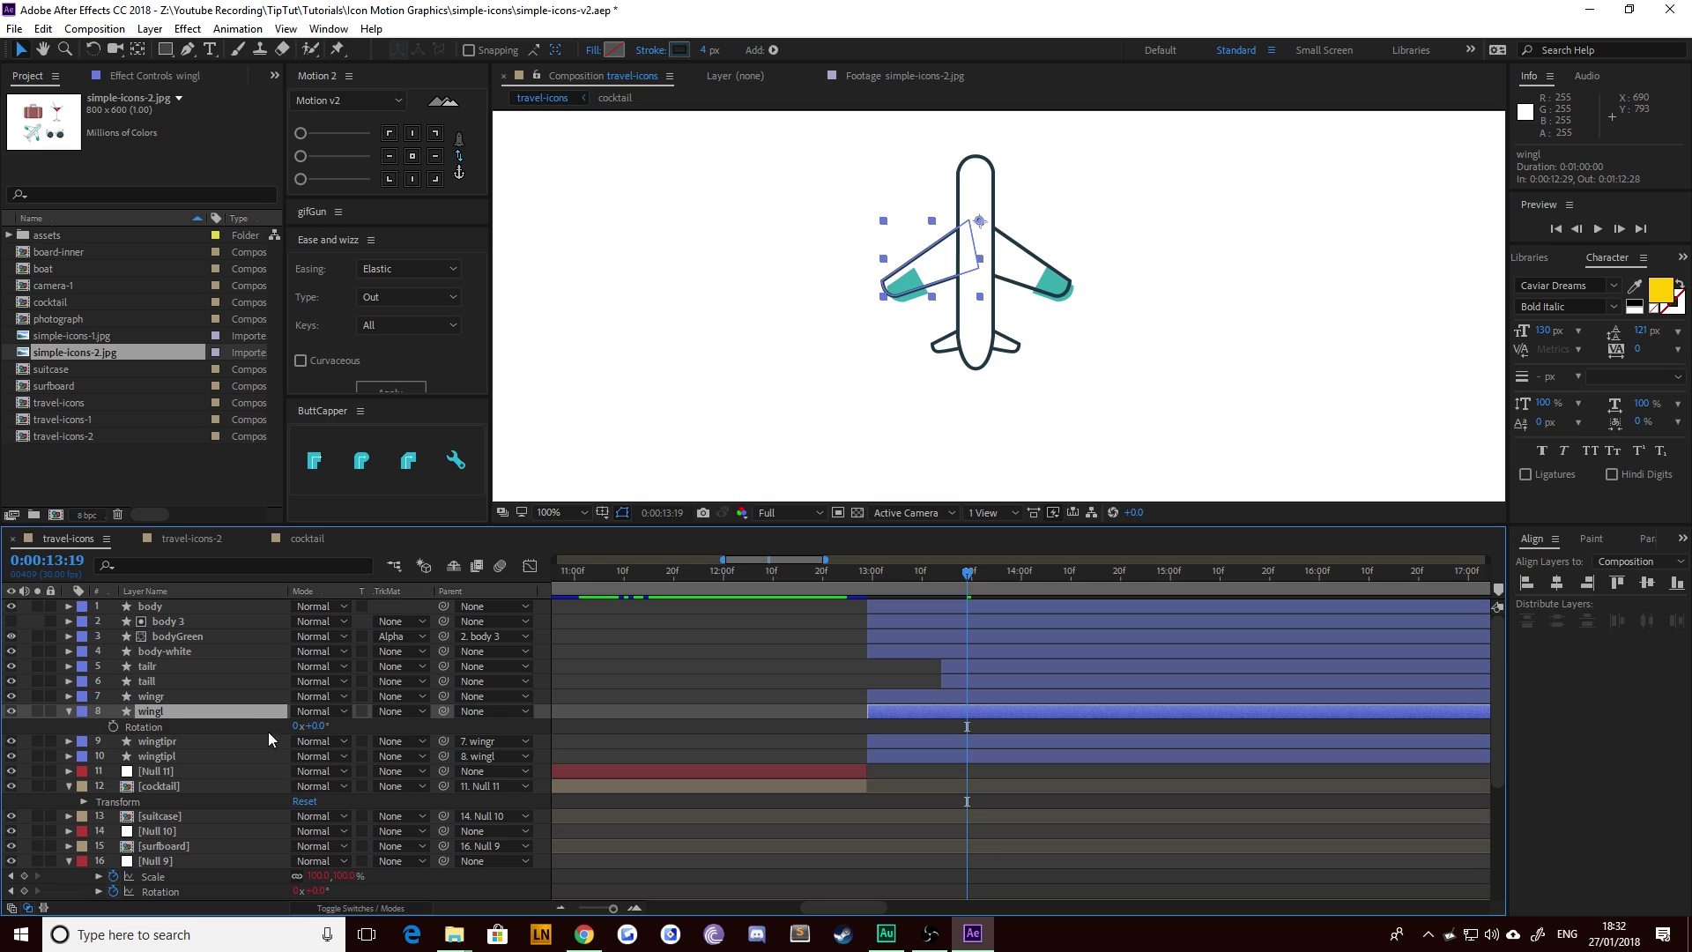
{"action": "mouse_move", "coordinate": [319, 726]}
{"action": "left_mouse_down"}
{"action": "mouse_move", "coordinate": [299, 726]}
{"action": "mouse_move", "coordinate": [327, 726]}
{"action": "left_mouse_up"}
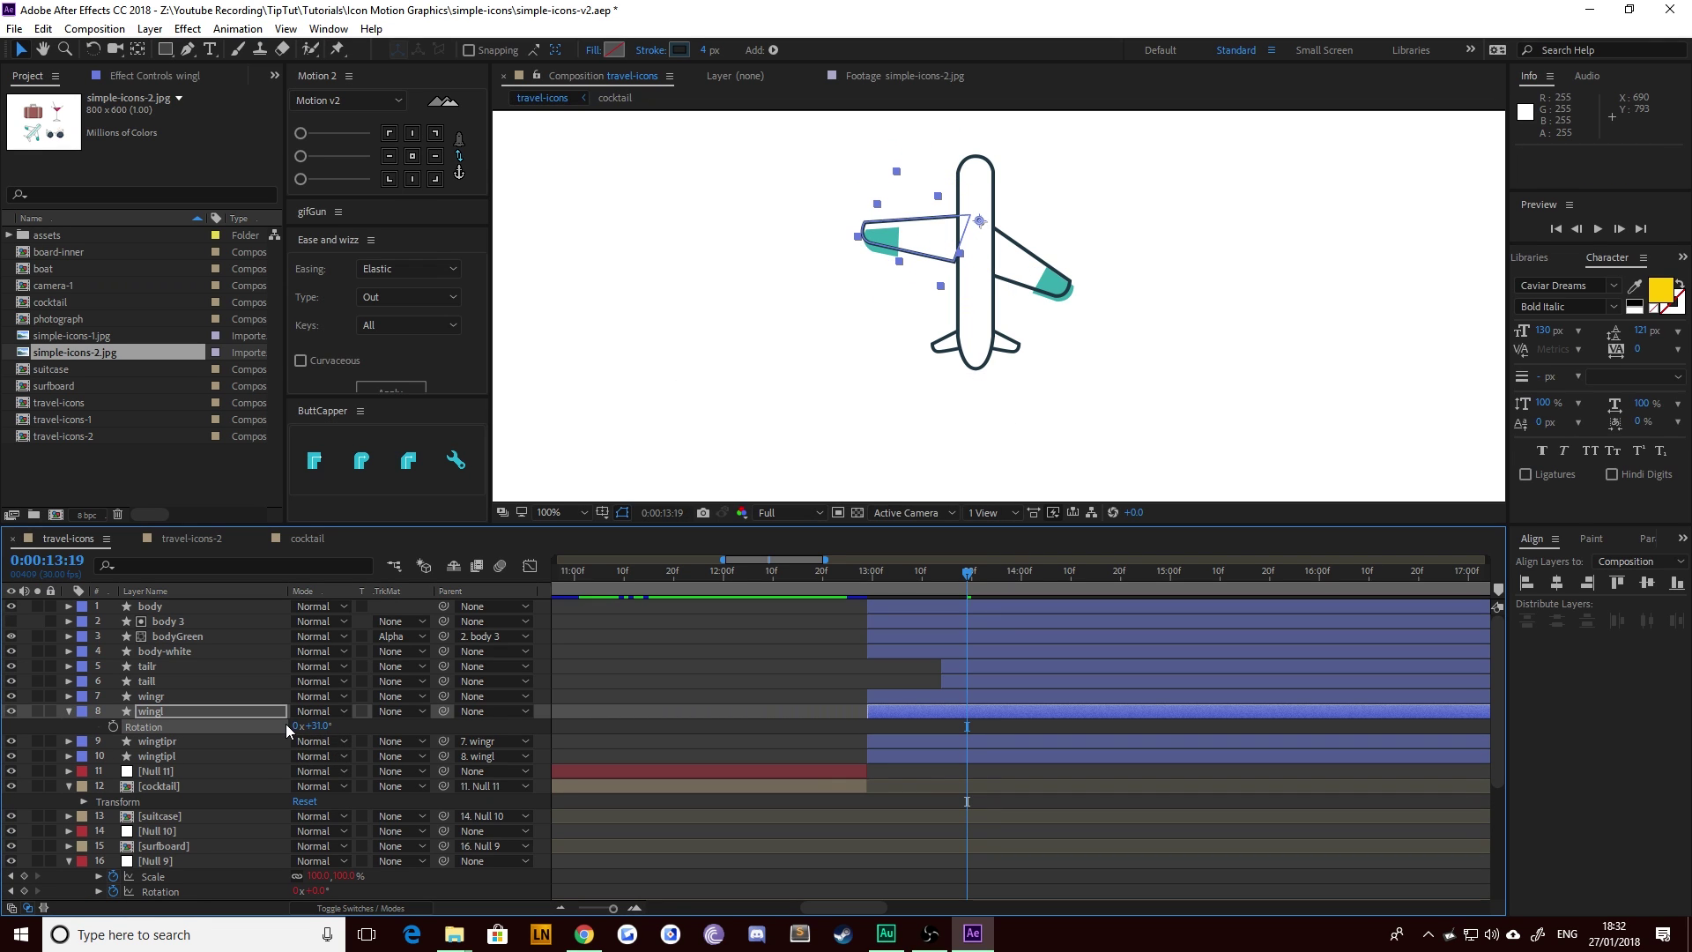
{"action": "key", "text": "ctrl+z"}
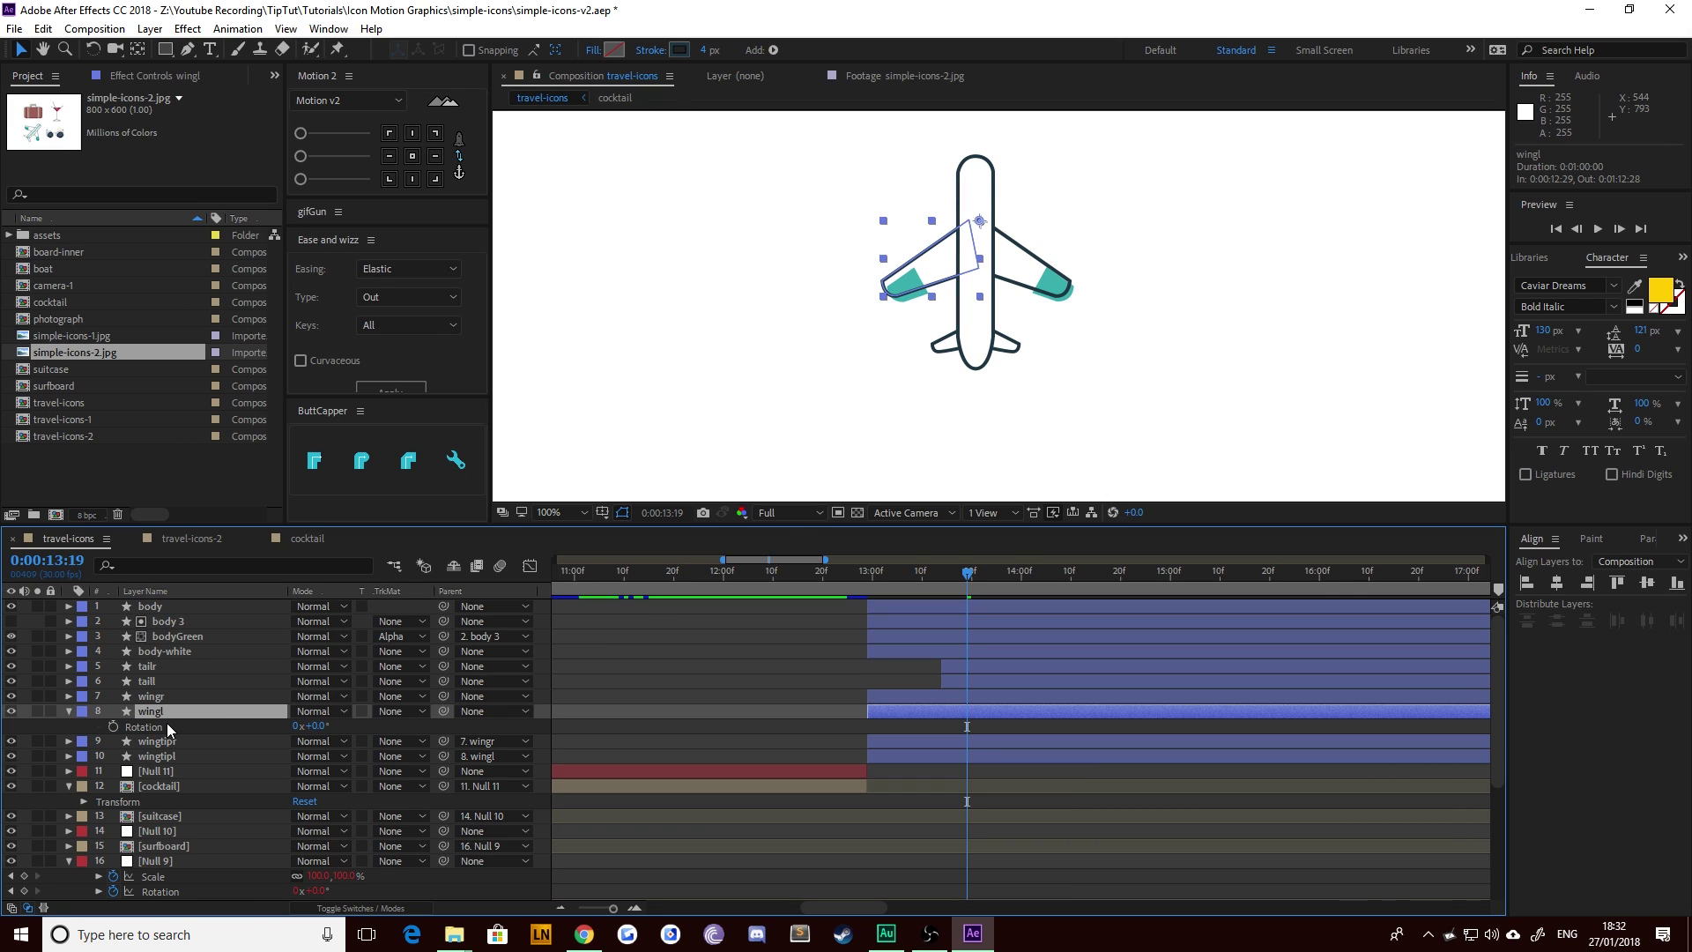
Step: Add Scale and Rotation keyframes to wingl and wingr at 0:00:13:19
{"action": "key", "text": "s"}
{"action": "key", "text": "shift+r"}
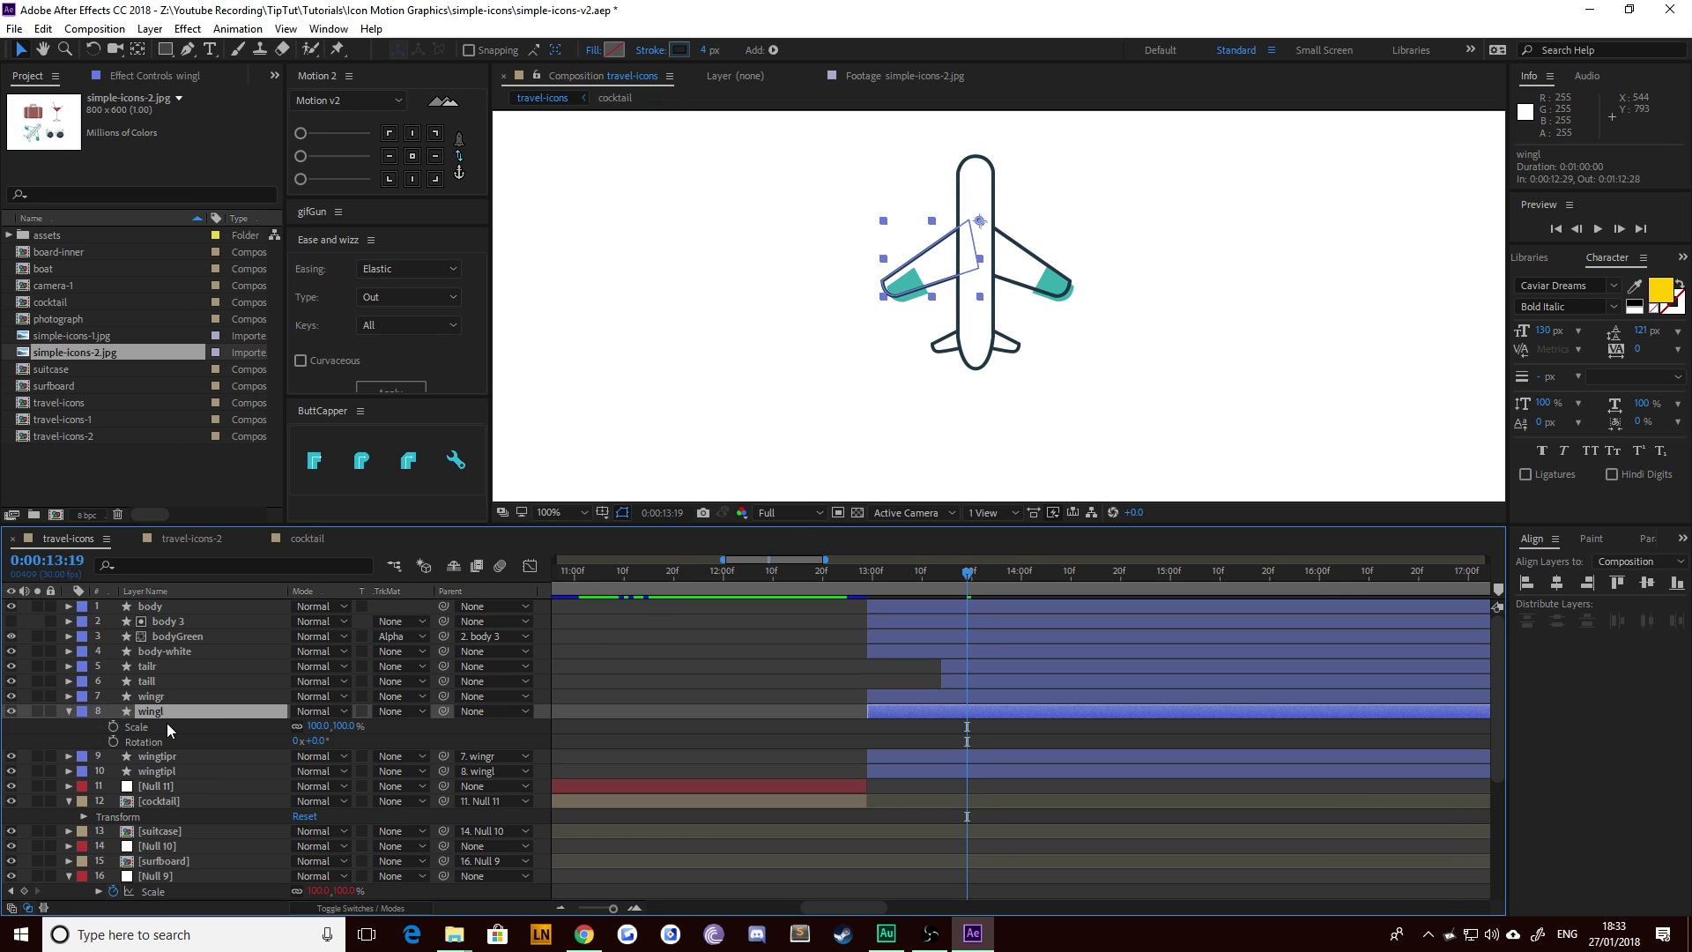
{"action": "left_click", "coordinate": [146, 698]}
{"action": "key", "text": "s"}
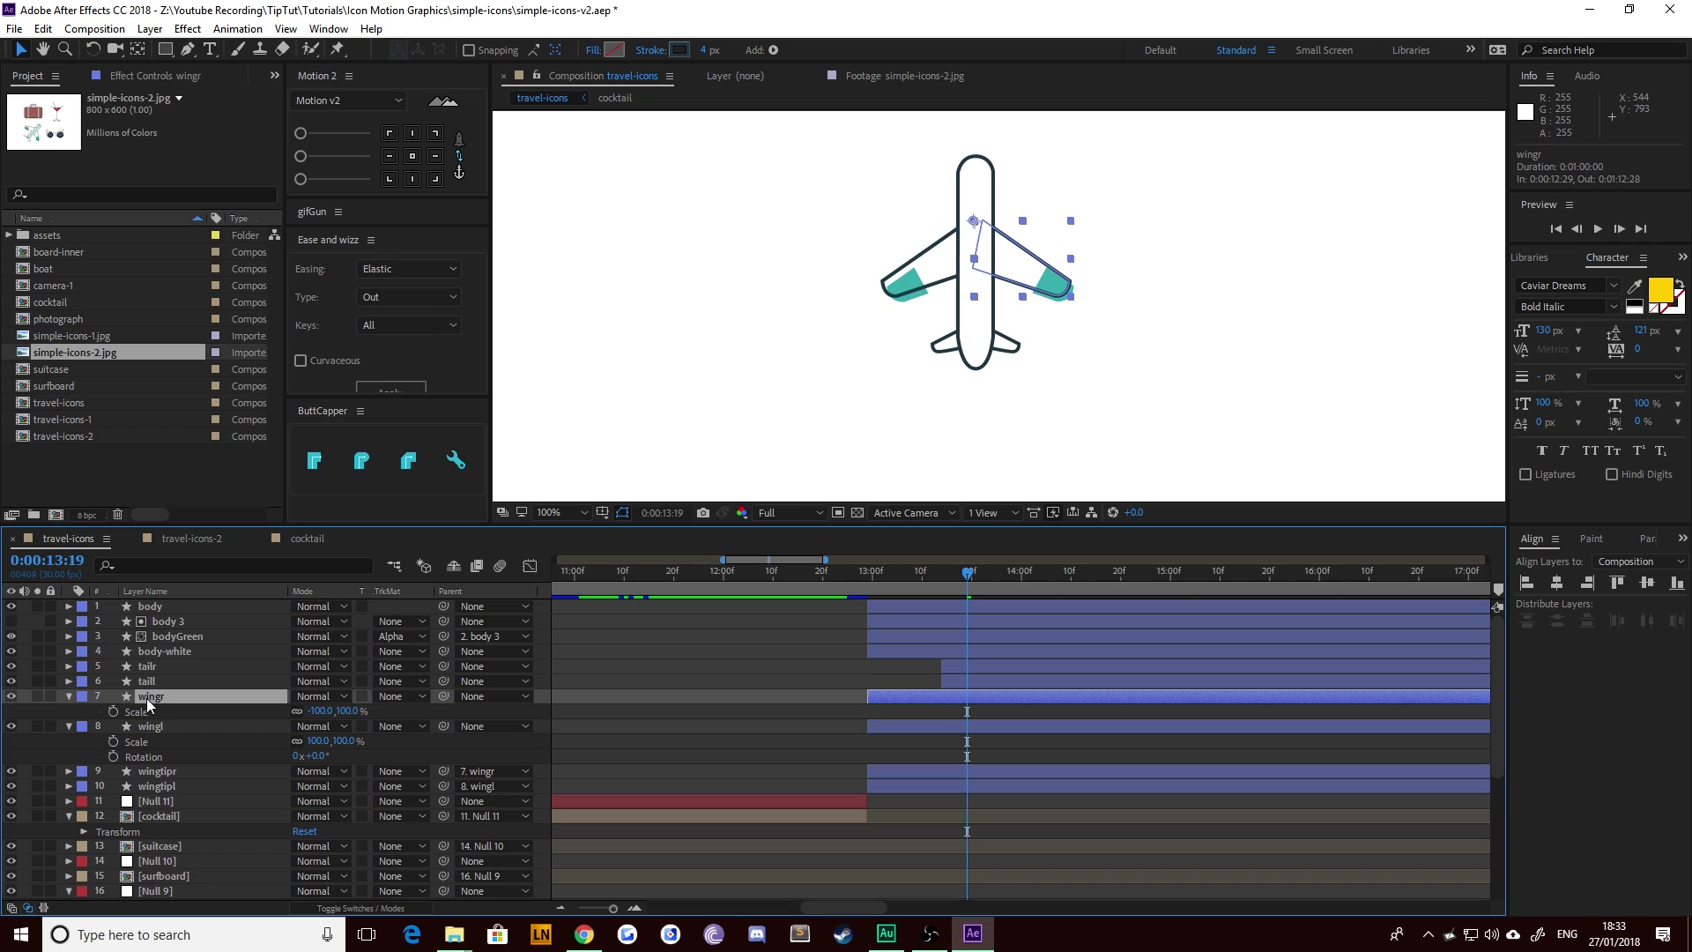
{"action": "key", "text": "shift+r"}
{"action": "left_click_drag", "start_coordinate": [109, 771], "coordinate": [112, 718]}
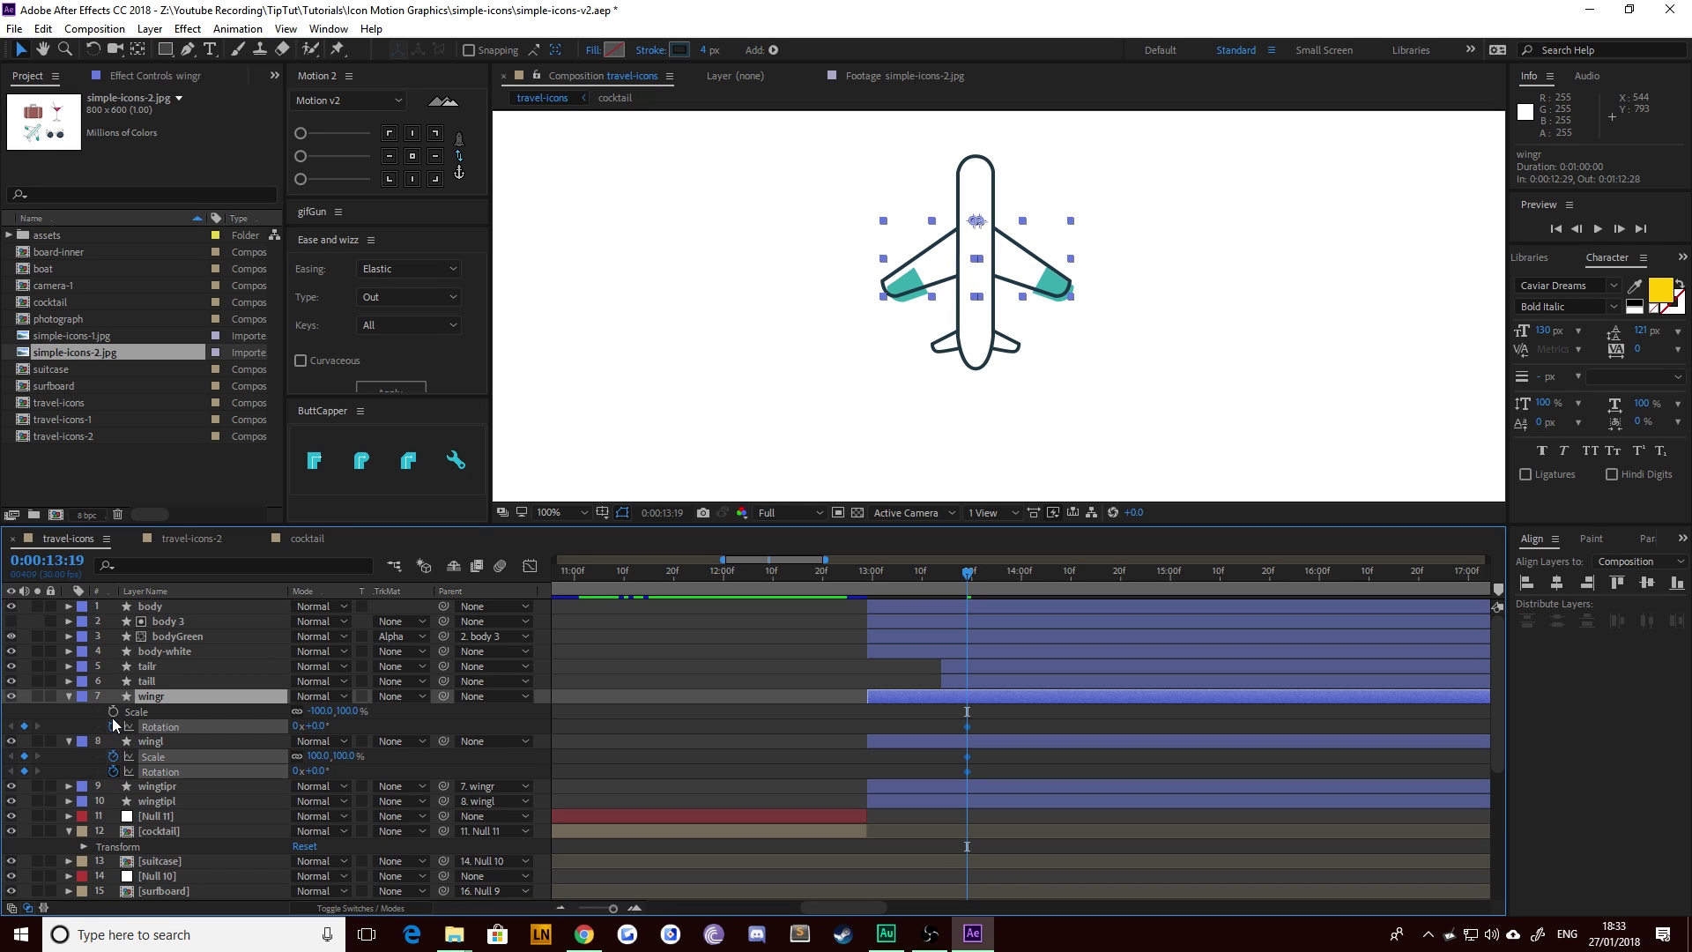
{"action": "left_click", "coordinate": [112, 714]}
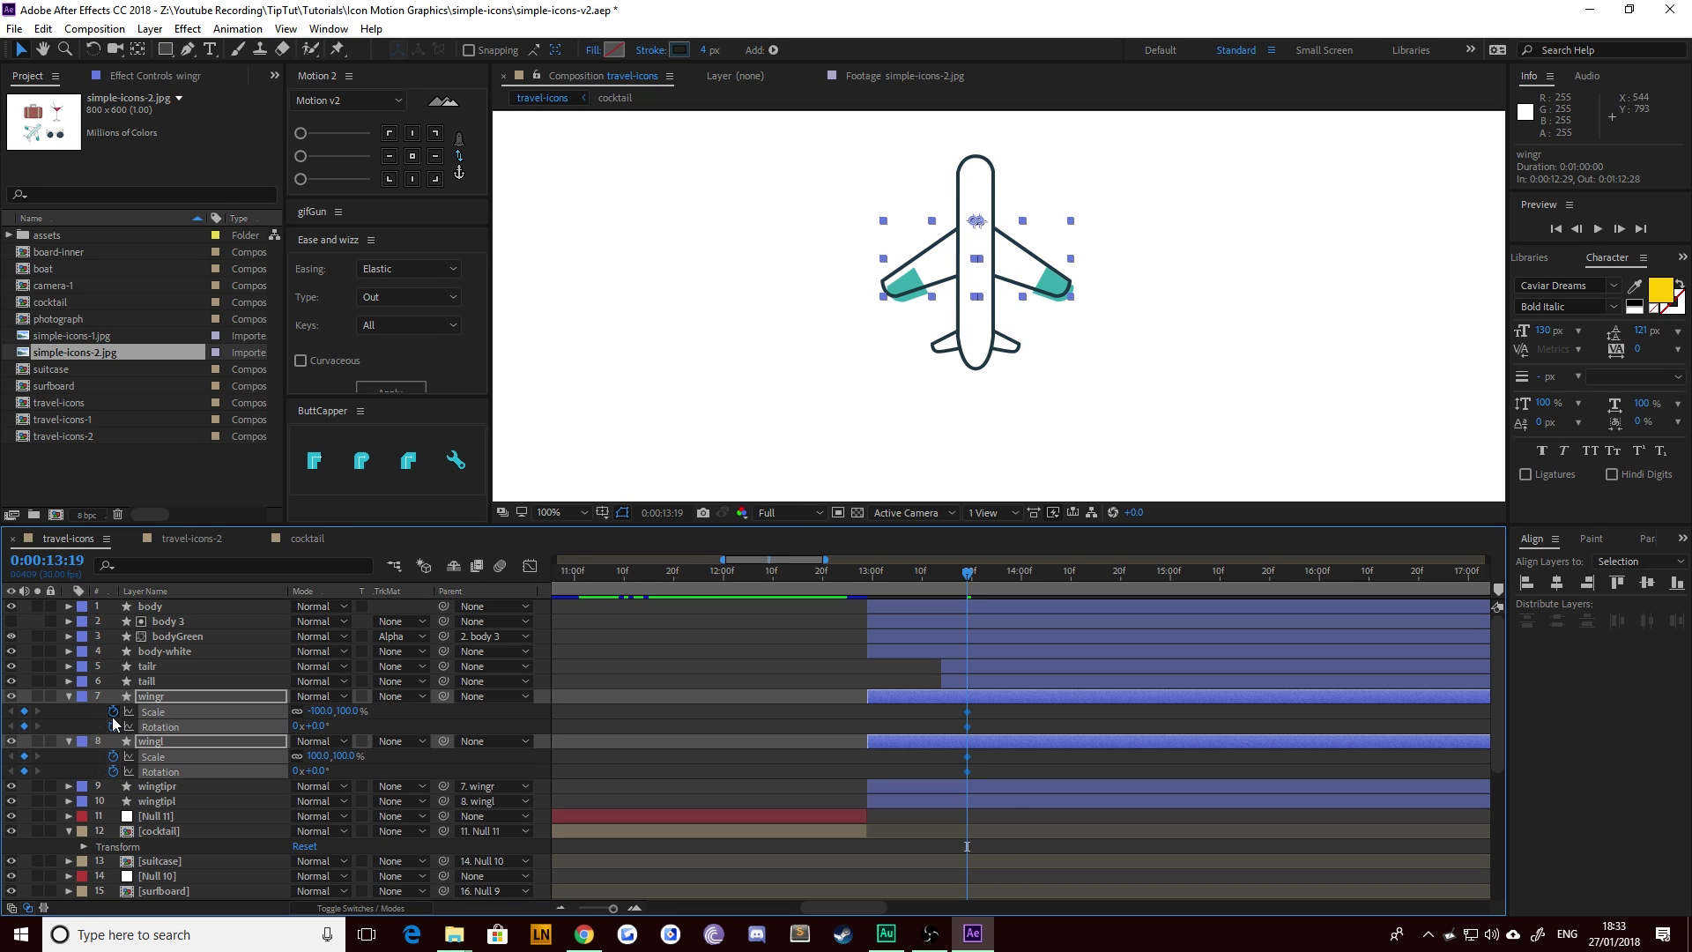
Step: Add Scale and Rotation keyframes for both wings at 0:00:14:04 and 0:00:14:14 with unchanged values, then return to 0:00:14:04
{"action": "key", "text": "shift+Page_Down"}
{"action": "key", "text": "Page_Down"}
{"action": "key", "text": "Page_Down"}
{"action": "key", "text": "Page_Down"}
{"action": "key", "text": "Page_Down"}
{"action": "key", "text": "Page_Down"}
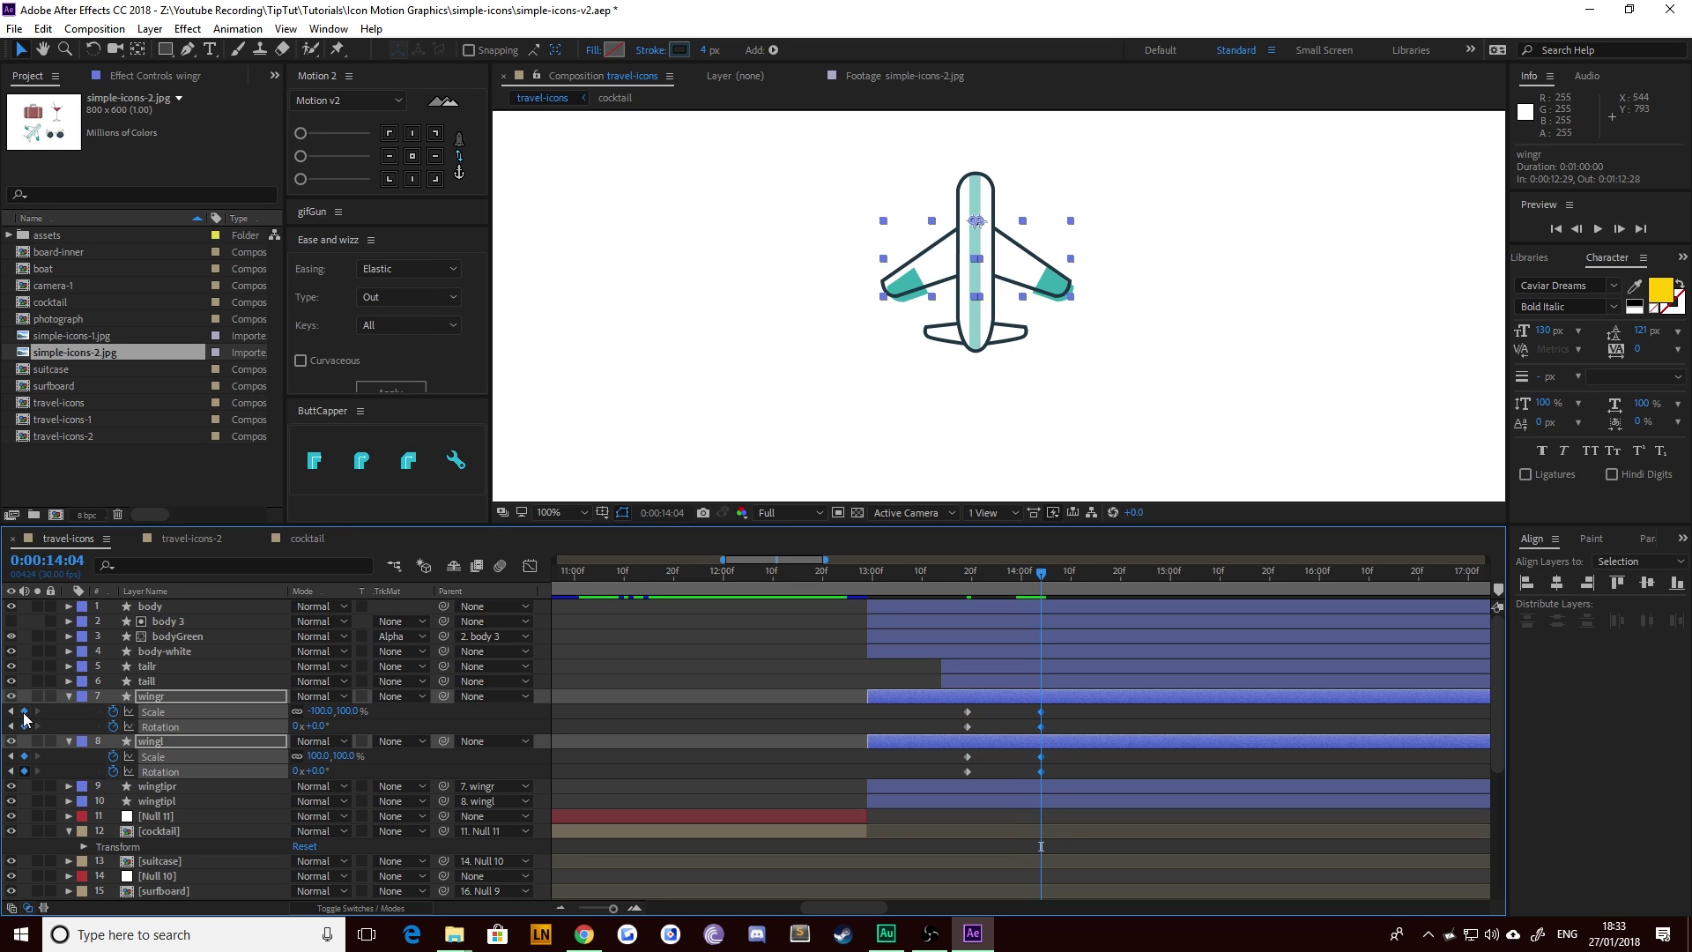
{"action": "key", "text": "shift+Page_Down"}
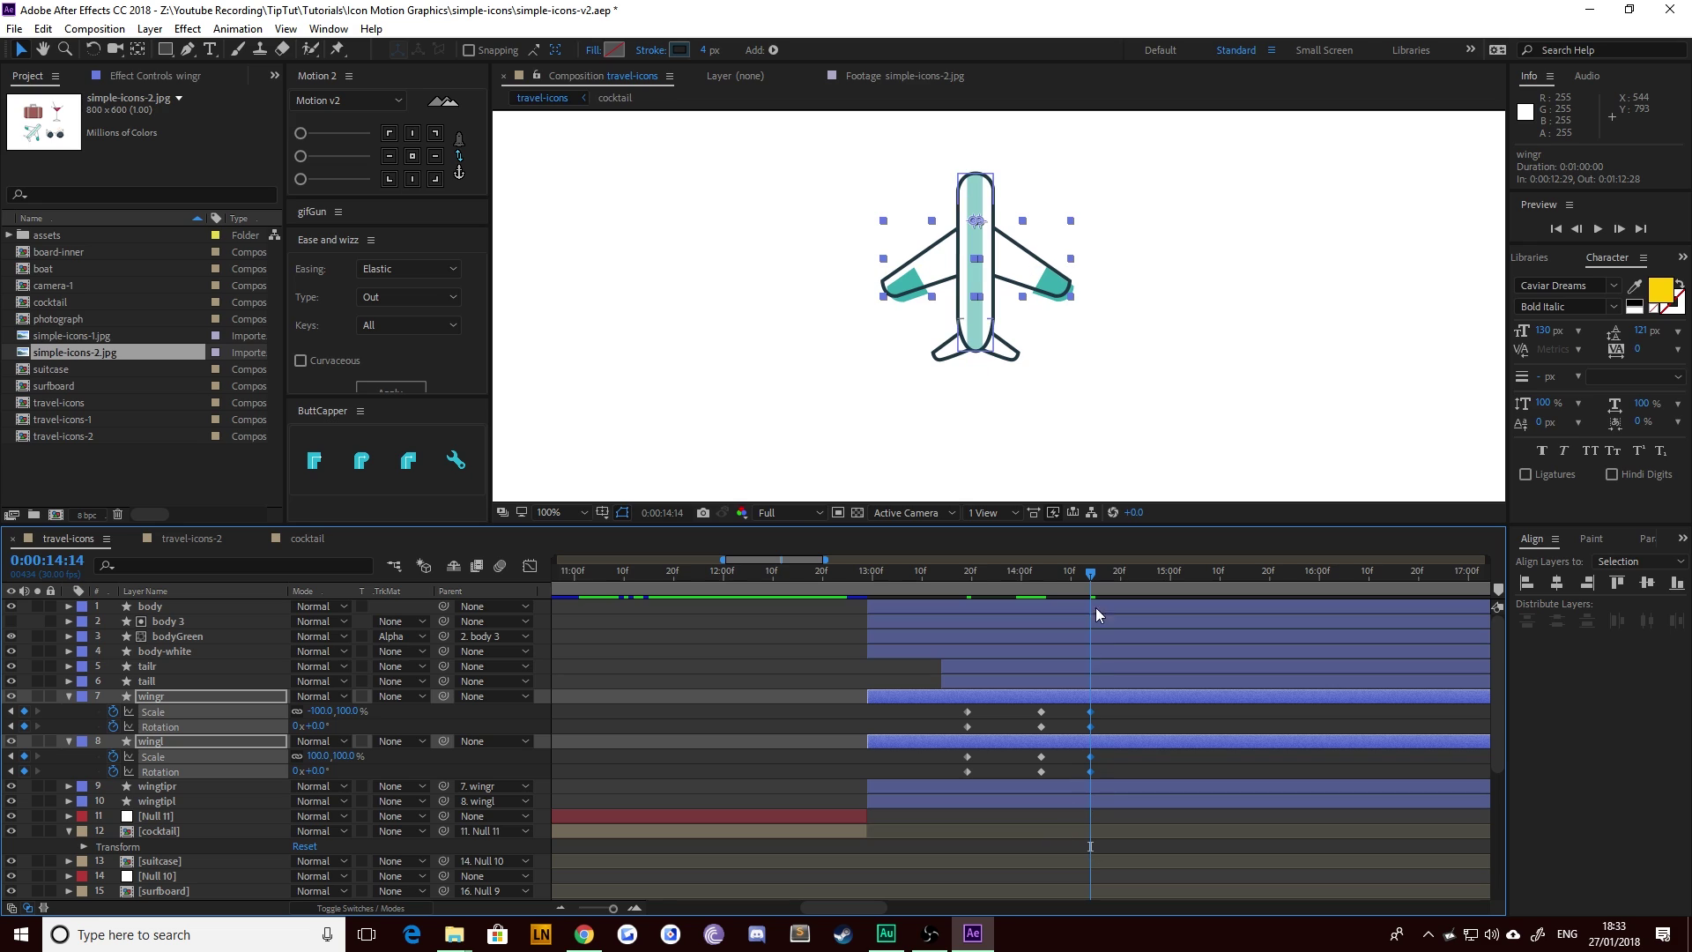
{"action": "left_click", "coordinate": [12, 725]}
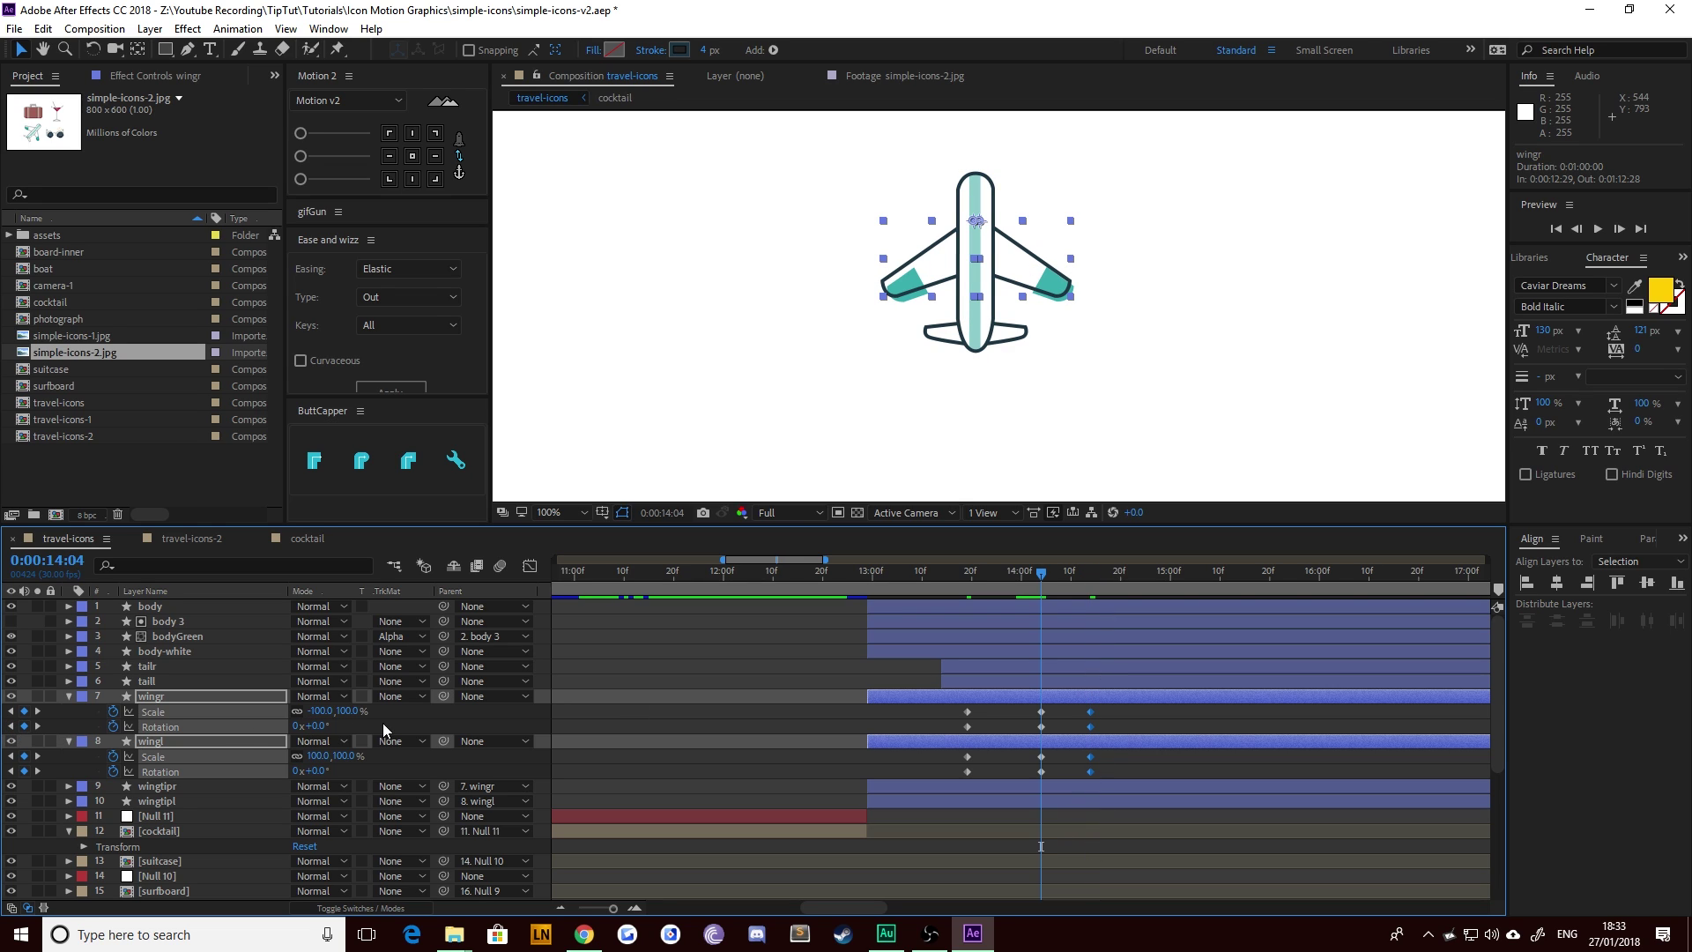
Step: At the 0:00:13:19 keyframes, set wingr's rotation to 50° and its scale to 80%
{"action": "left_click", "coordinate": [541, 713]}
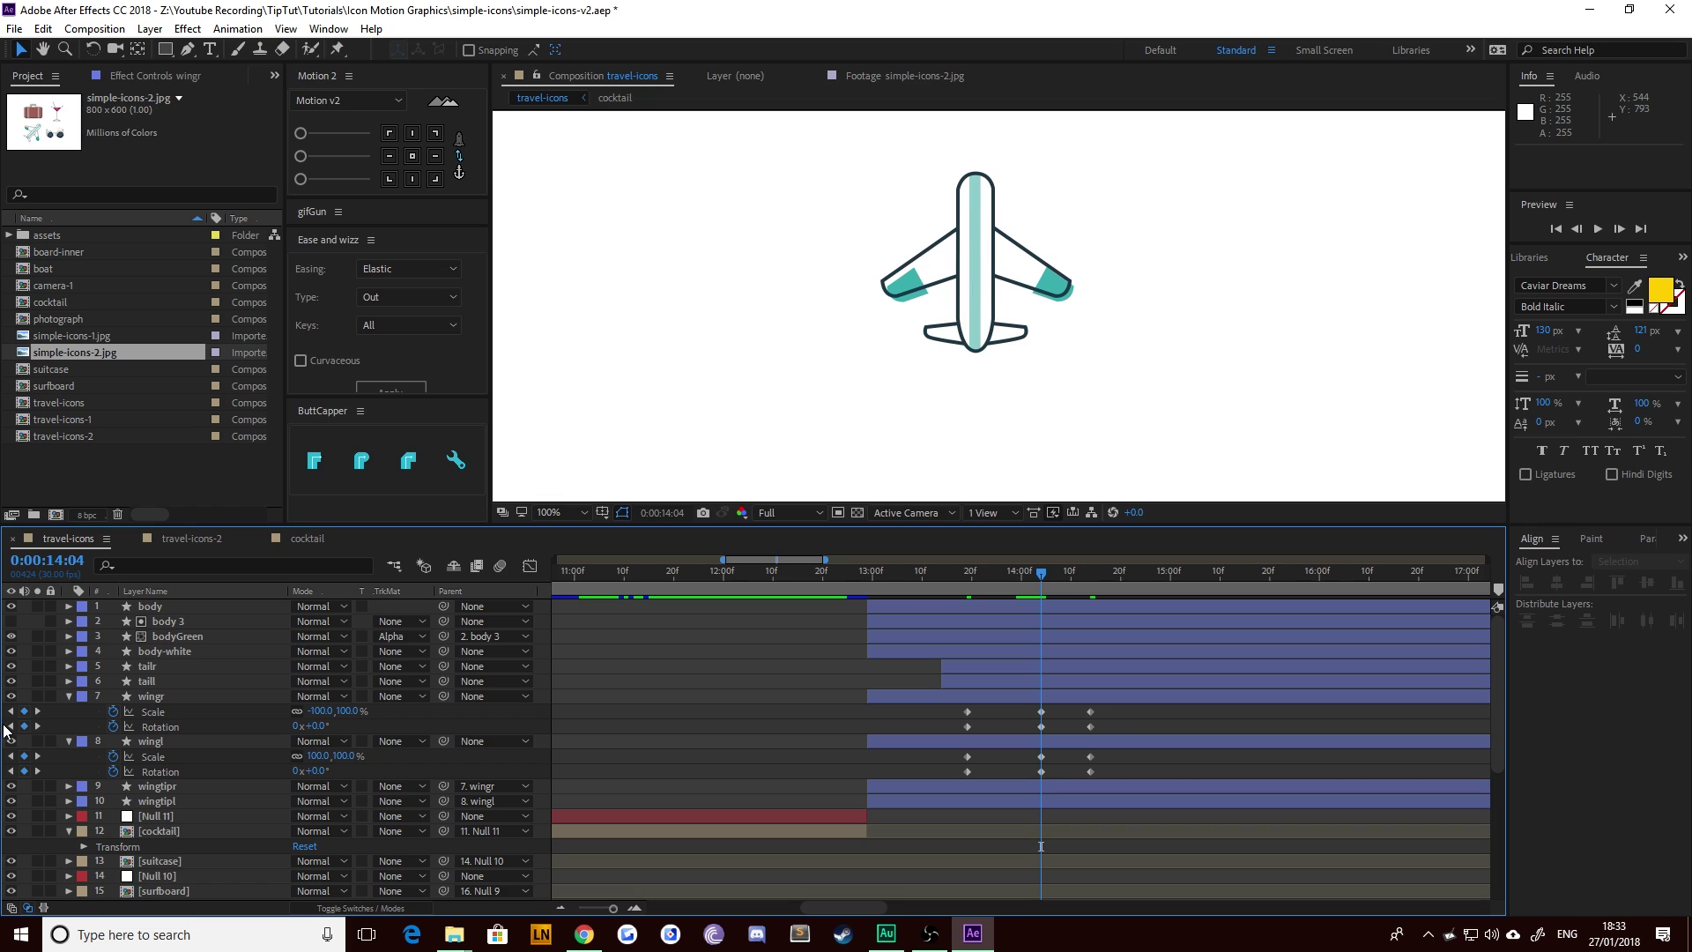
{"action": "left_click", "coordinate": [11, 725]}
{"action": "left_click_drag", "start_coordinate": [319, 726], "coordinate": [360, 731]}
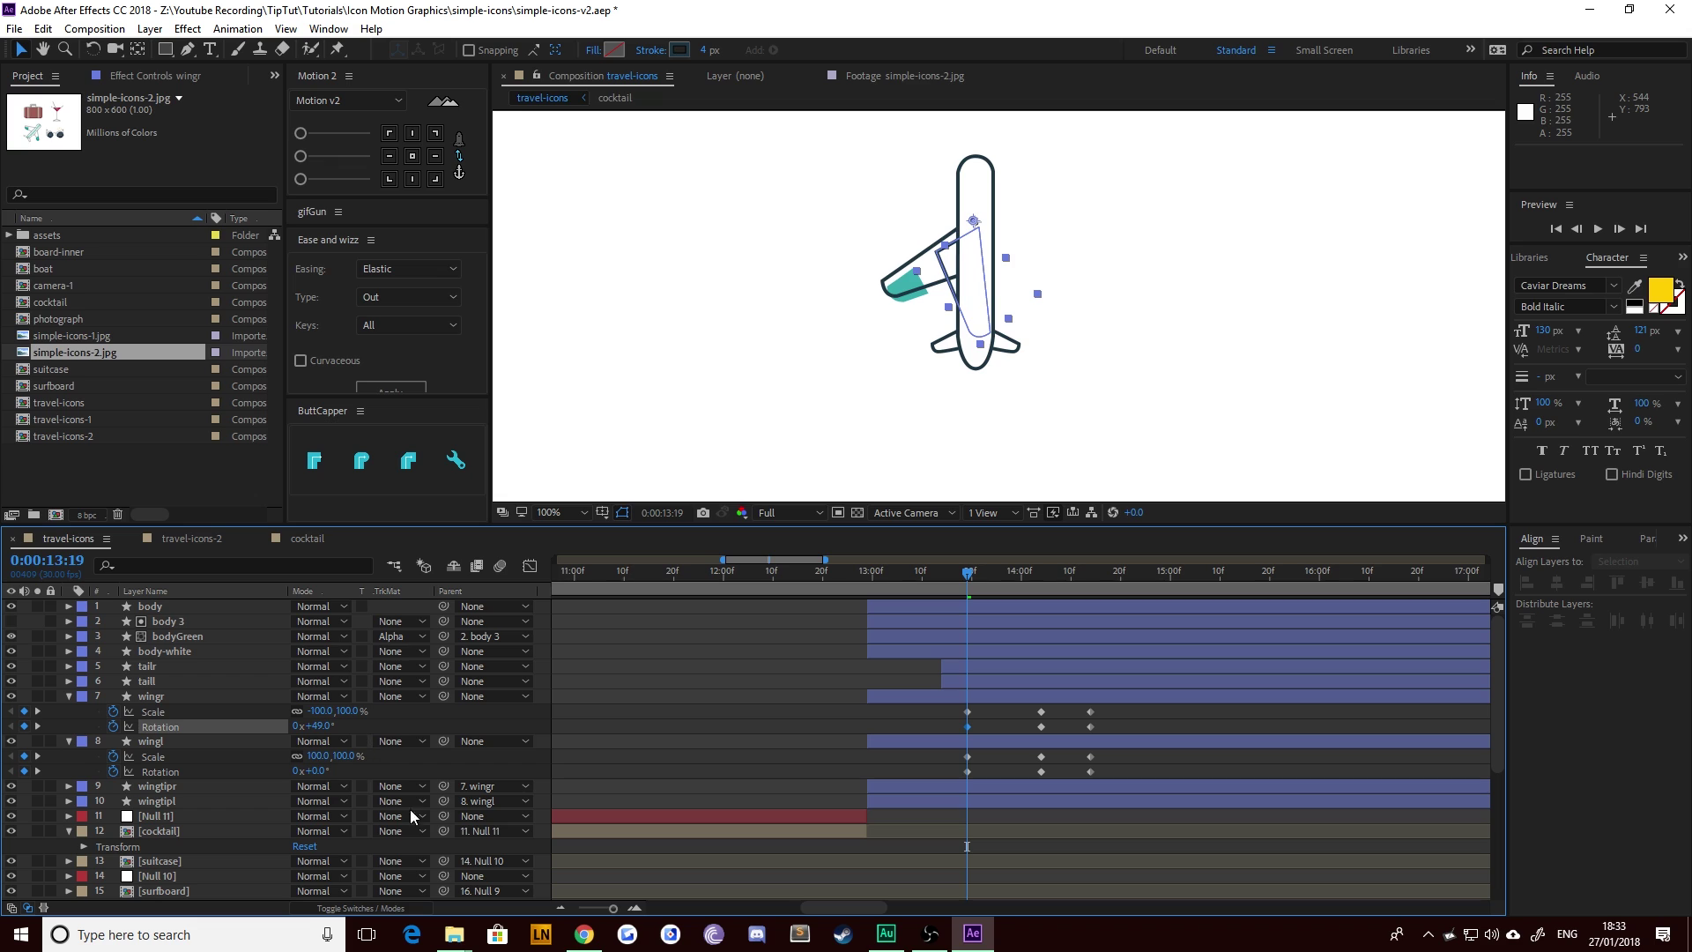
{"action": "left_click", "coordinate": [315, 726]}
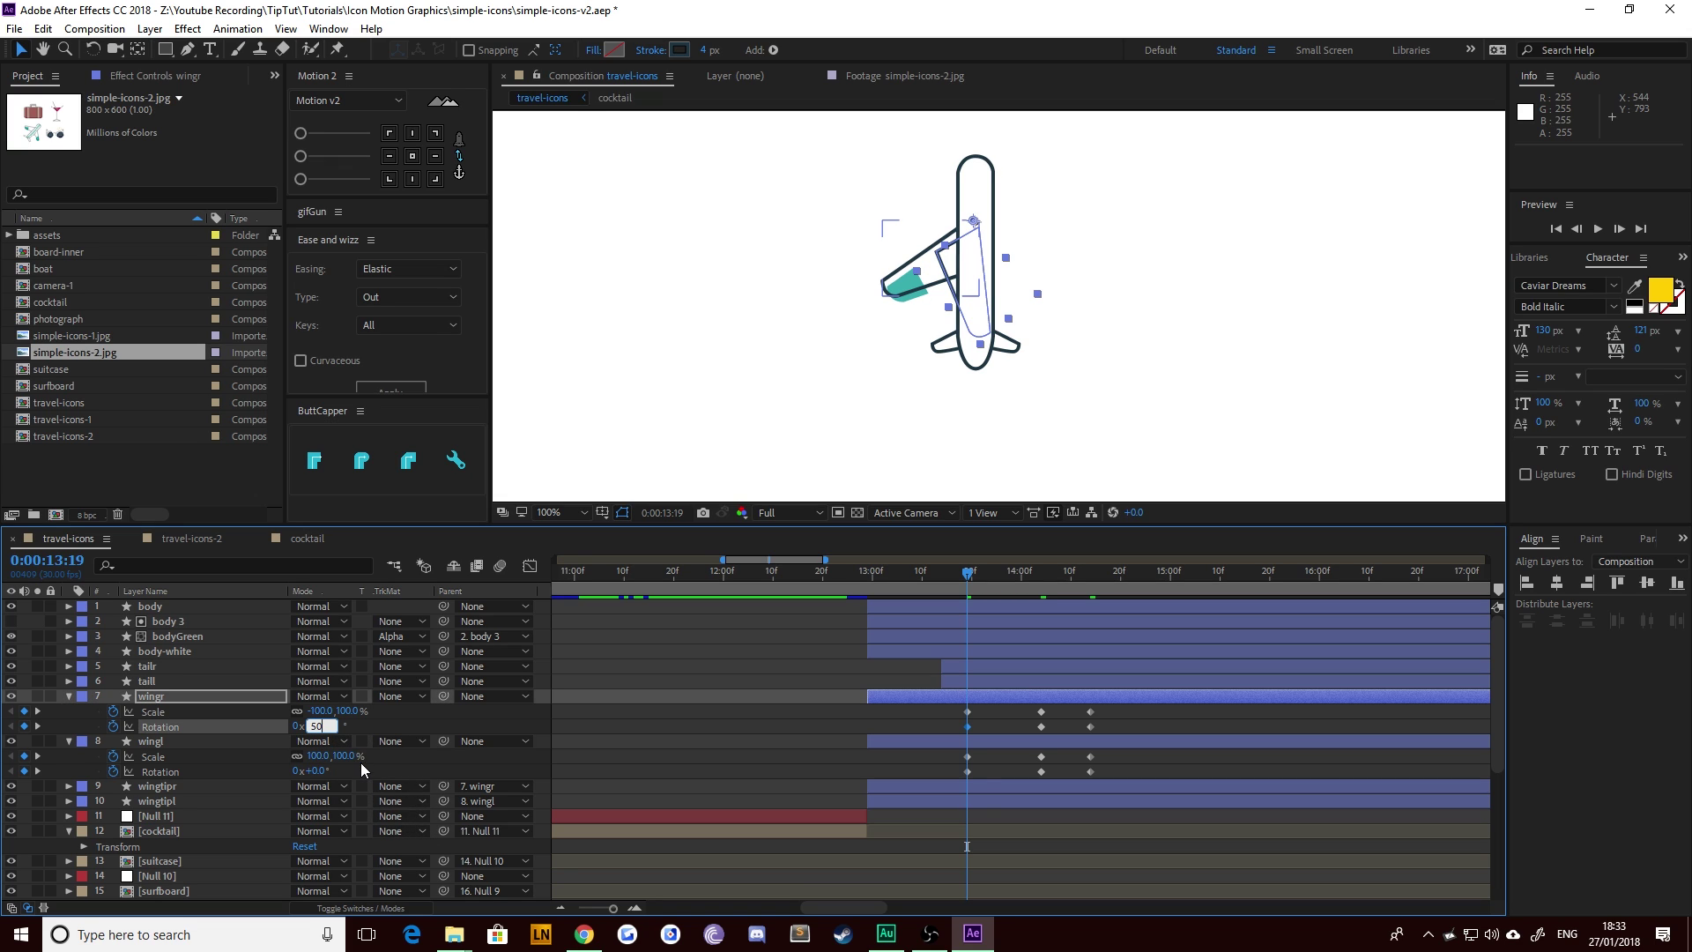
{"action": "type", "text": "50"}
{"action": "key", "text": "Return"}
{"action": "type", "text": "8"}
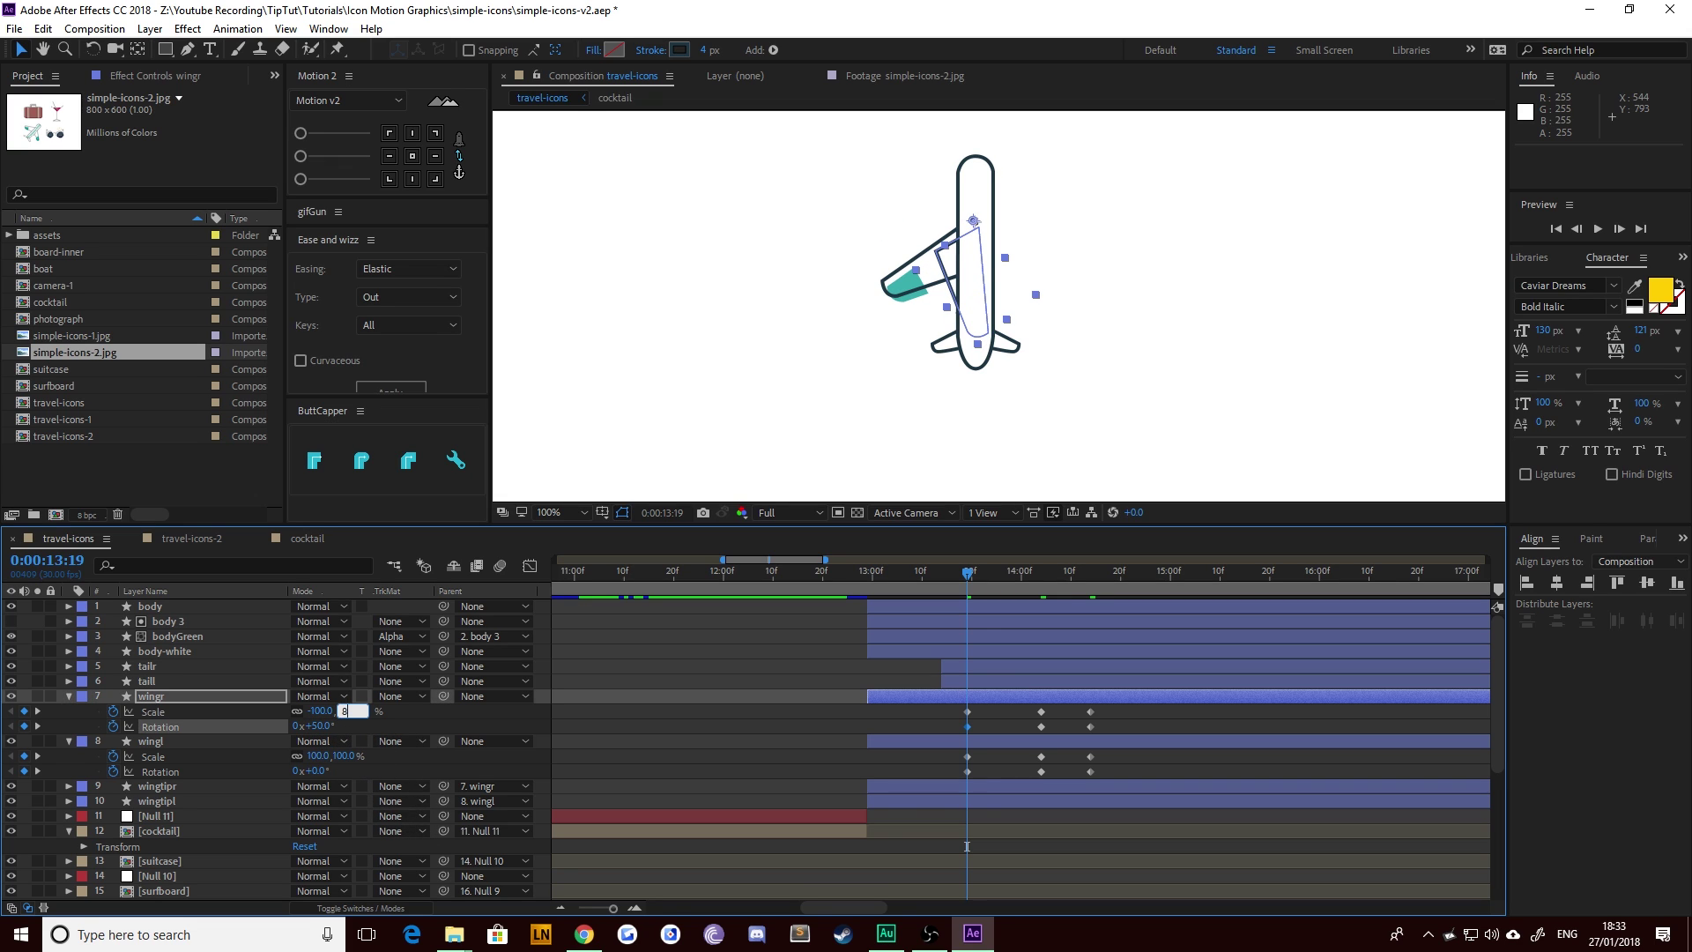
{"action": "type", "text": "0"}
{"action": "key", "text": "Return"}
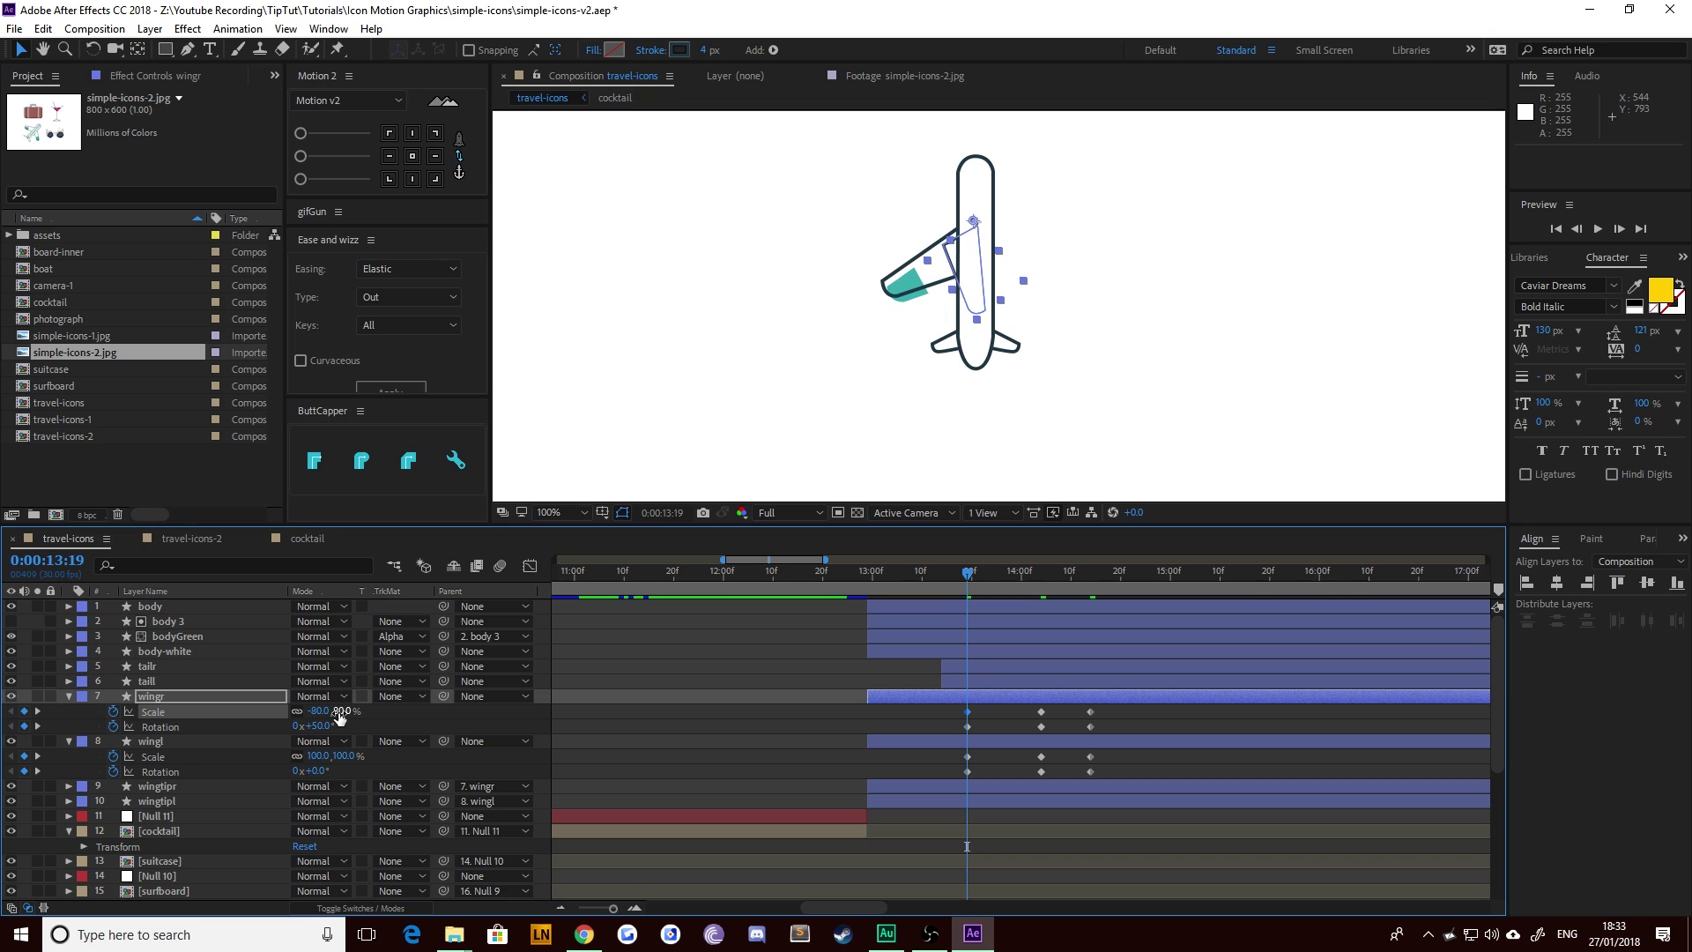
Step: Refine wingr's starting pose at 0:00:13:19 to a scale of -53, 53% and a rotation of 38°
{"action": "mouse_move", "coordinate": [349, 716]}
{"action": "left_mouse_down"}
{"action": "mouse_move", "coordinate": [307, 726]}
{"action": "mouse_move", "coordinate": [336, 712]}
{"action": "mouse_move", "coordinate": [336, 726]}
{"action": "mouse_move", "coordinate": [330, 711]}
{"action": "left_mouse_up"}
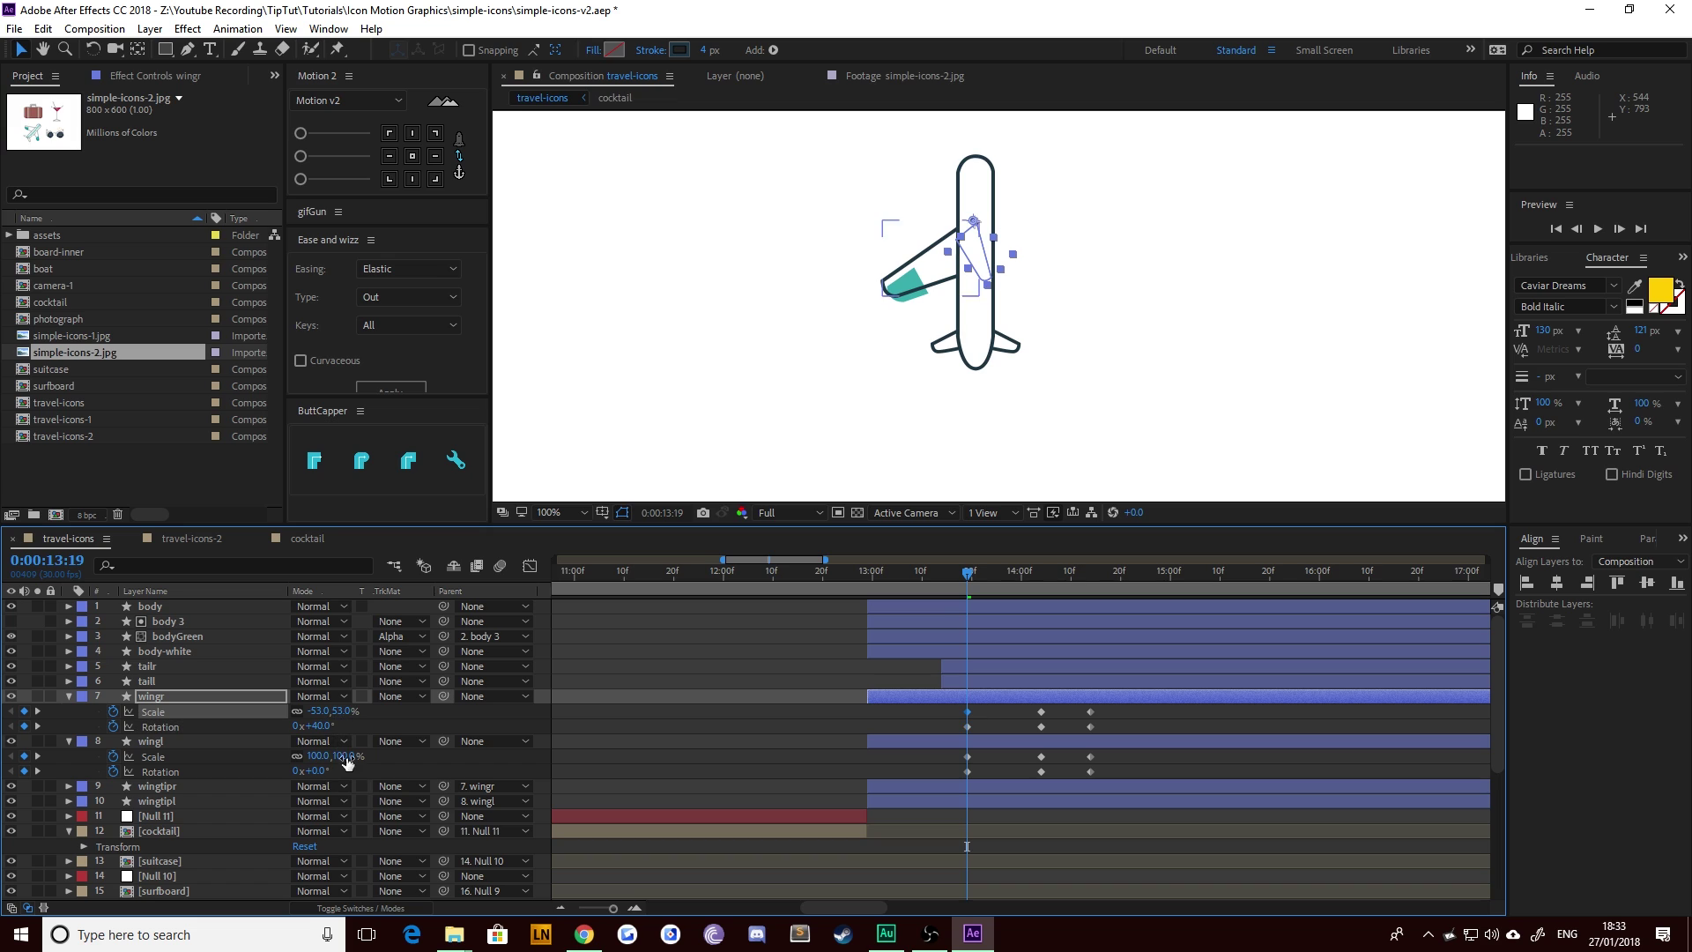
{"action": "left_click", "coordinate": [743, 467]}
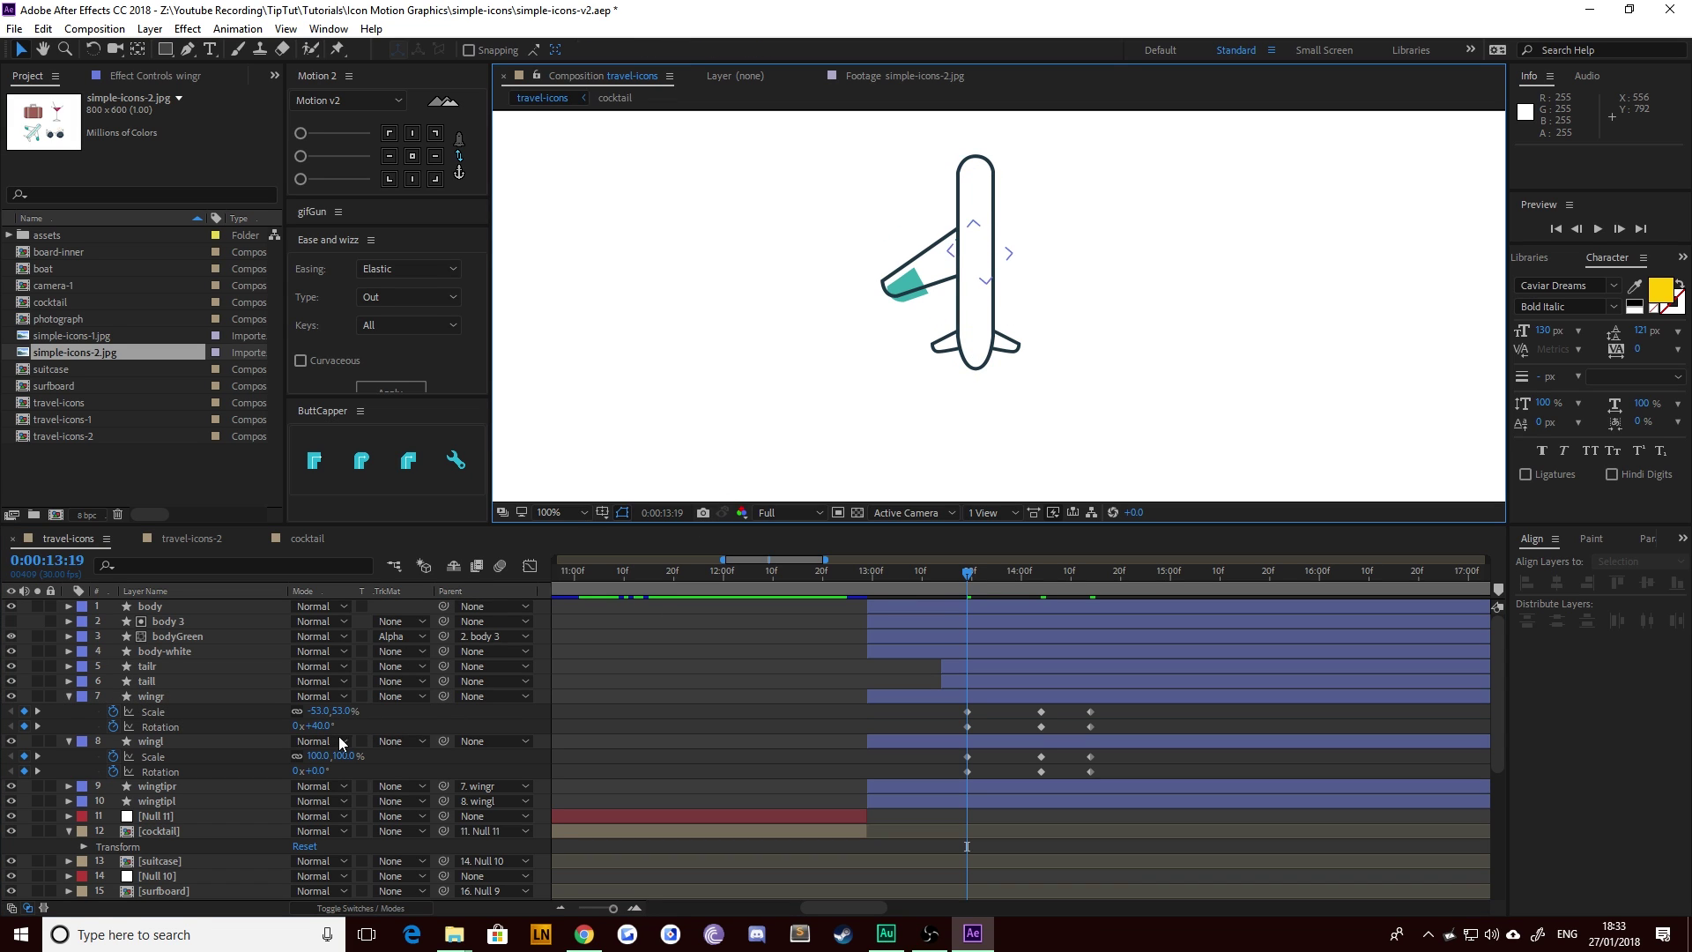
{"action": "left_click_drag", "start_coordinate": [327, 727], "coordinate": [326, 731]}
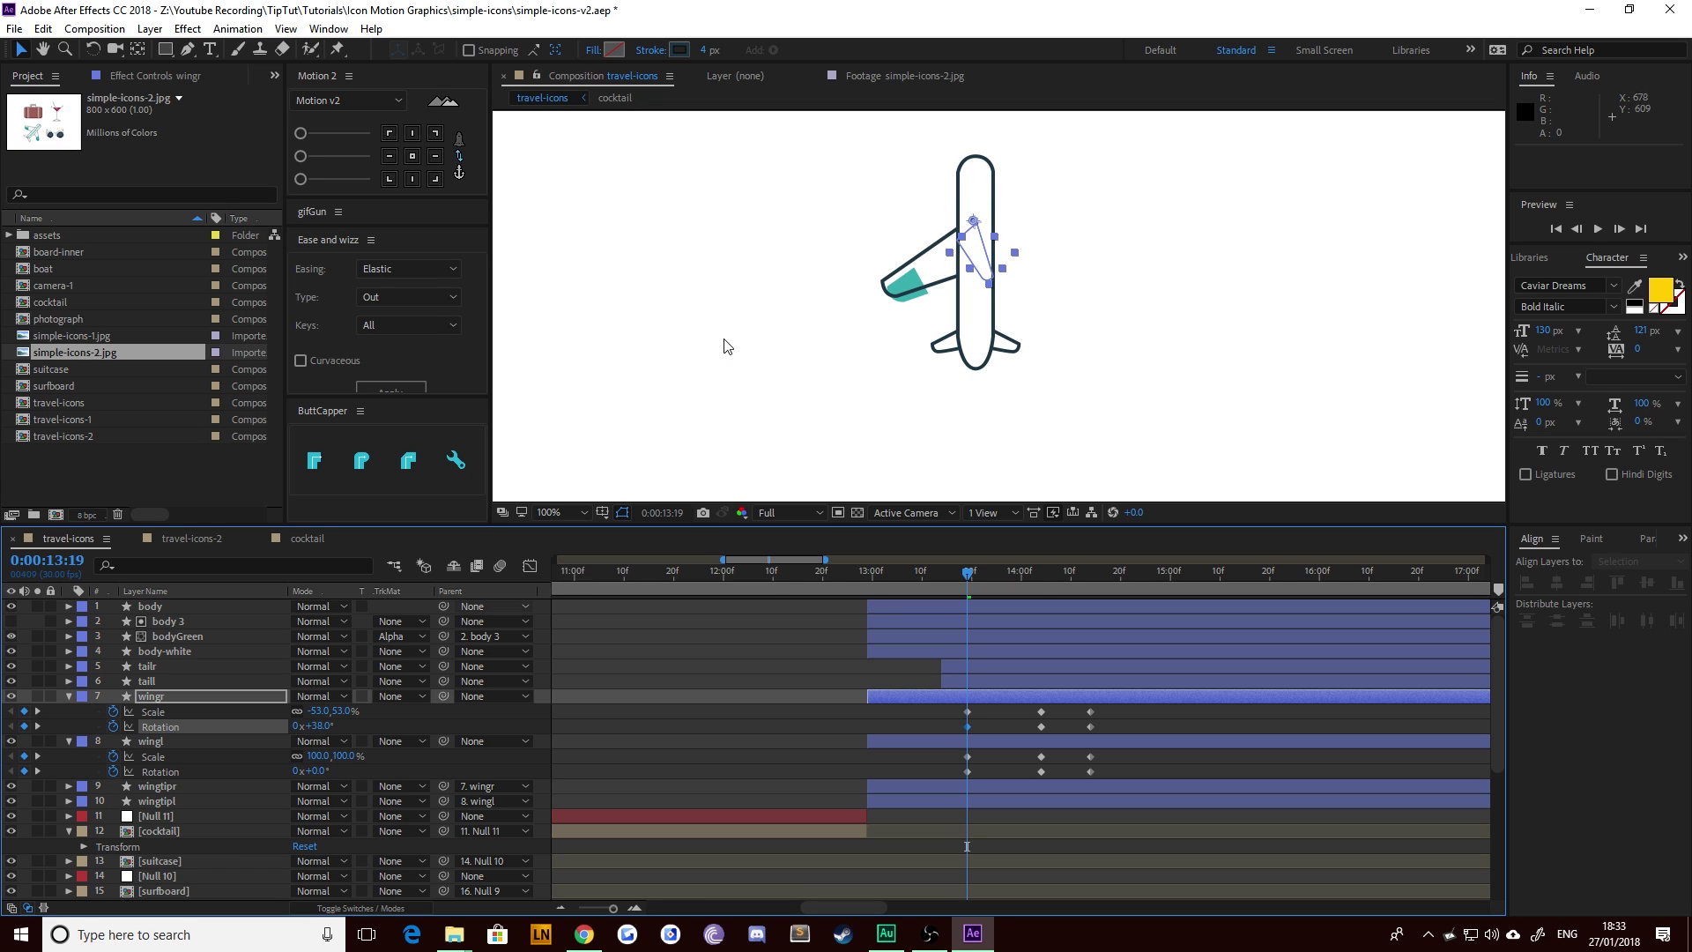
{"action": "left_click", "coordinate": [674, 415]}
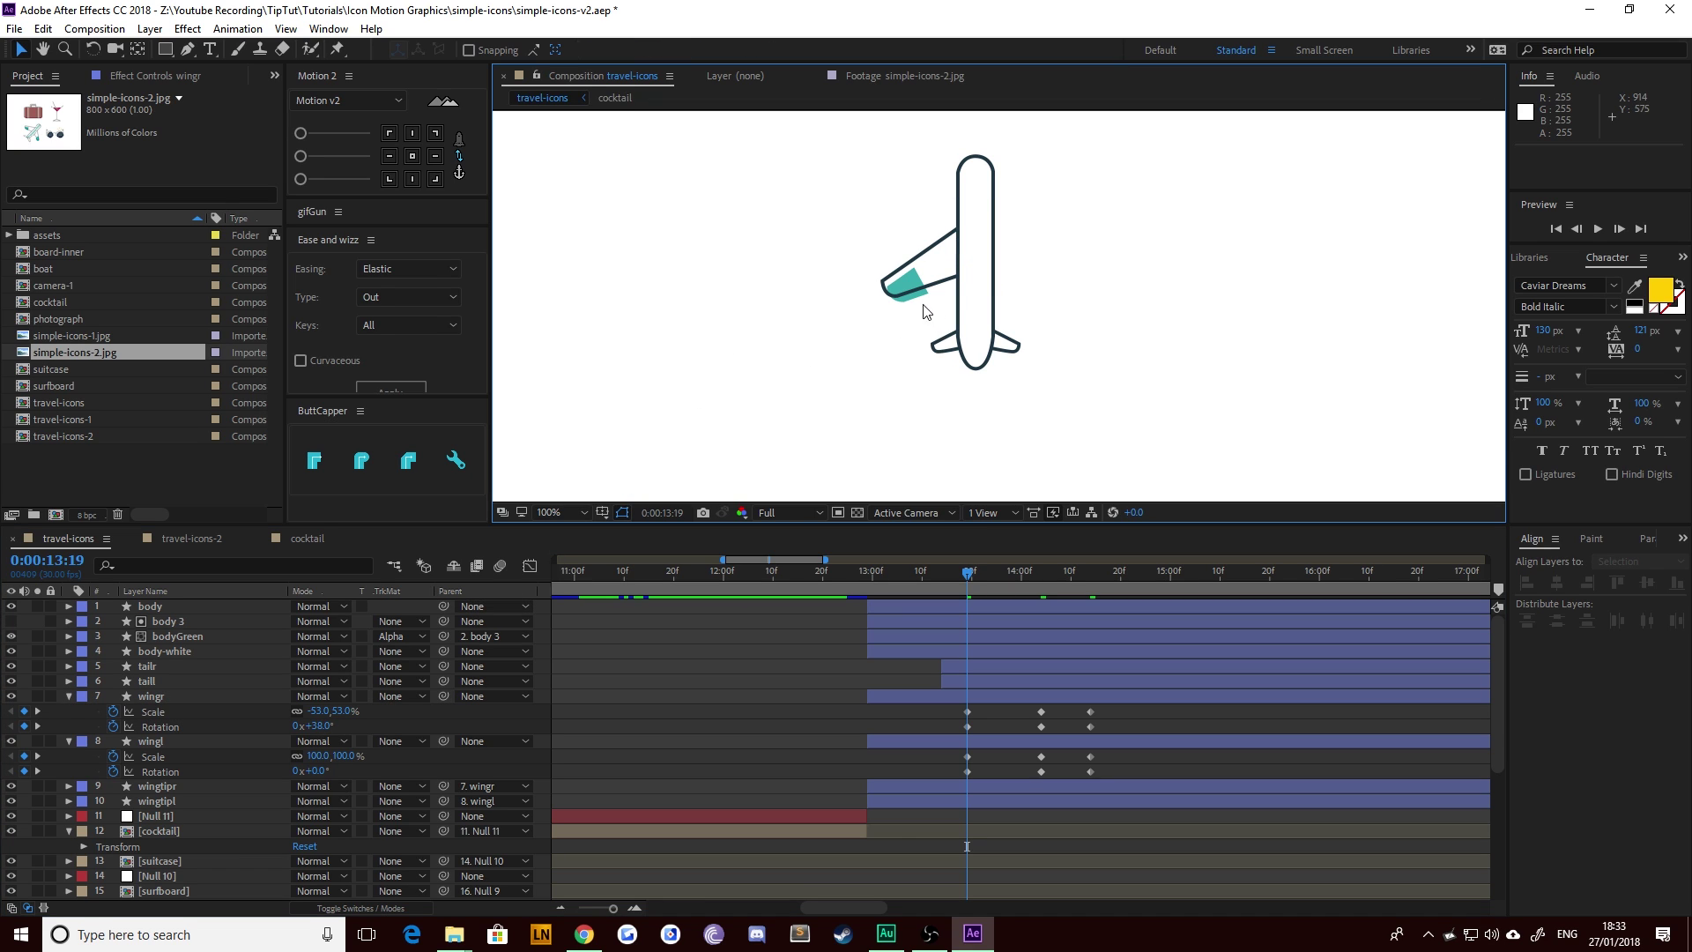
Step: Set wingl's scale to 53% and its rotation to -38° at 0:00:13:19 to mirror wingr
{"action": "mouse_move", "coordinate": [971, 571]}
{"action": "left_mouse_down"}
{"action": "mouse_move", "coordinate": [1103, 569]}
{"action": "mouse_move", "coordinate": [968, 599]}
{"action": "left_mouse_up"}
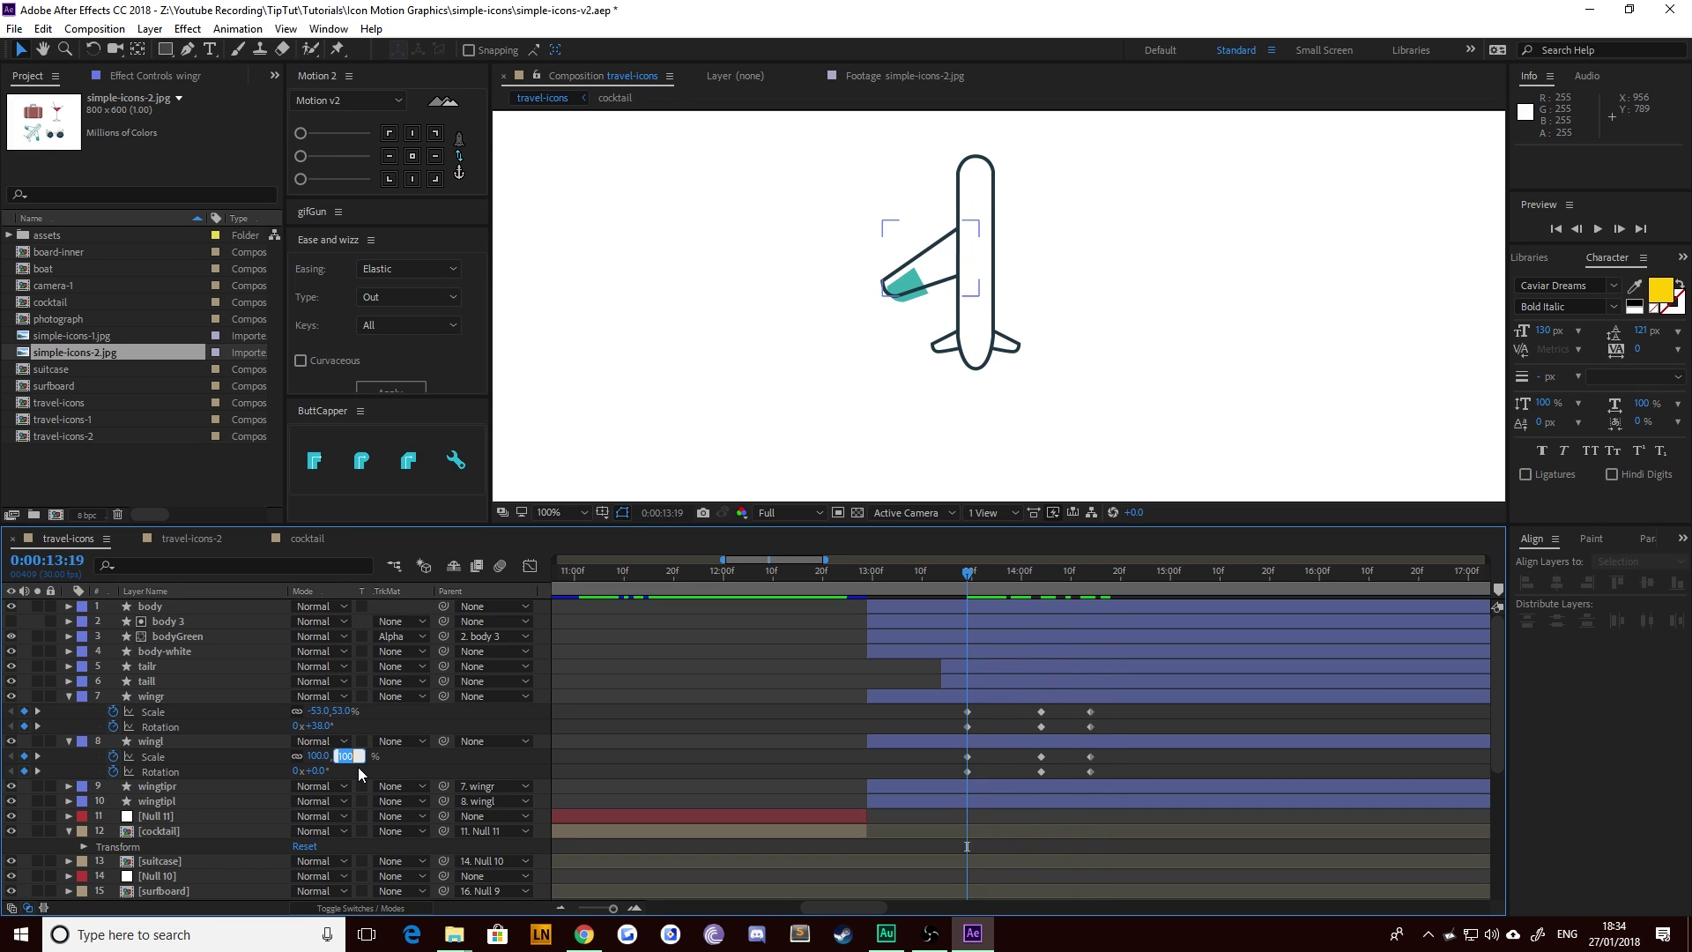
{"action": "type", "text": "53"}
{"action": "key", "text": "Return"}
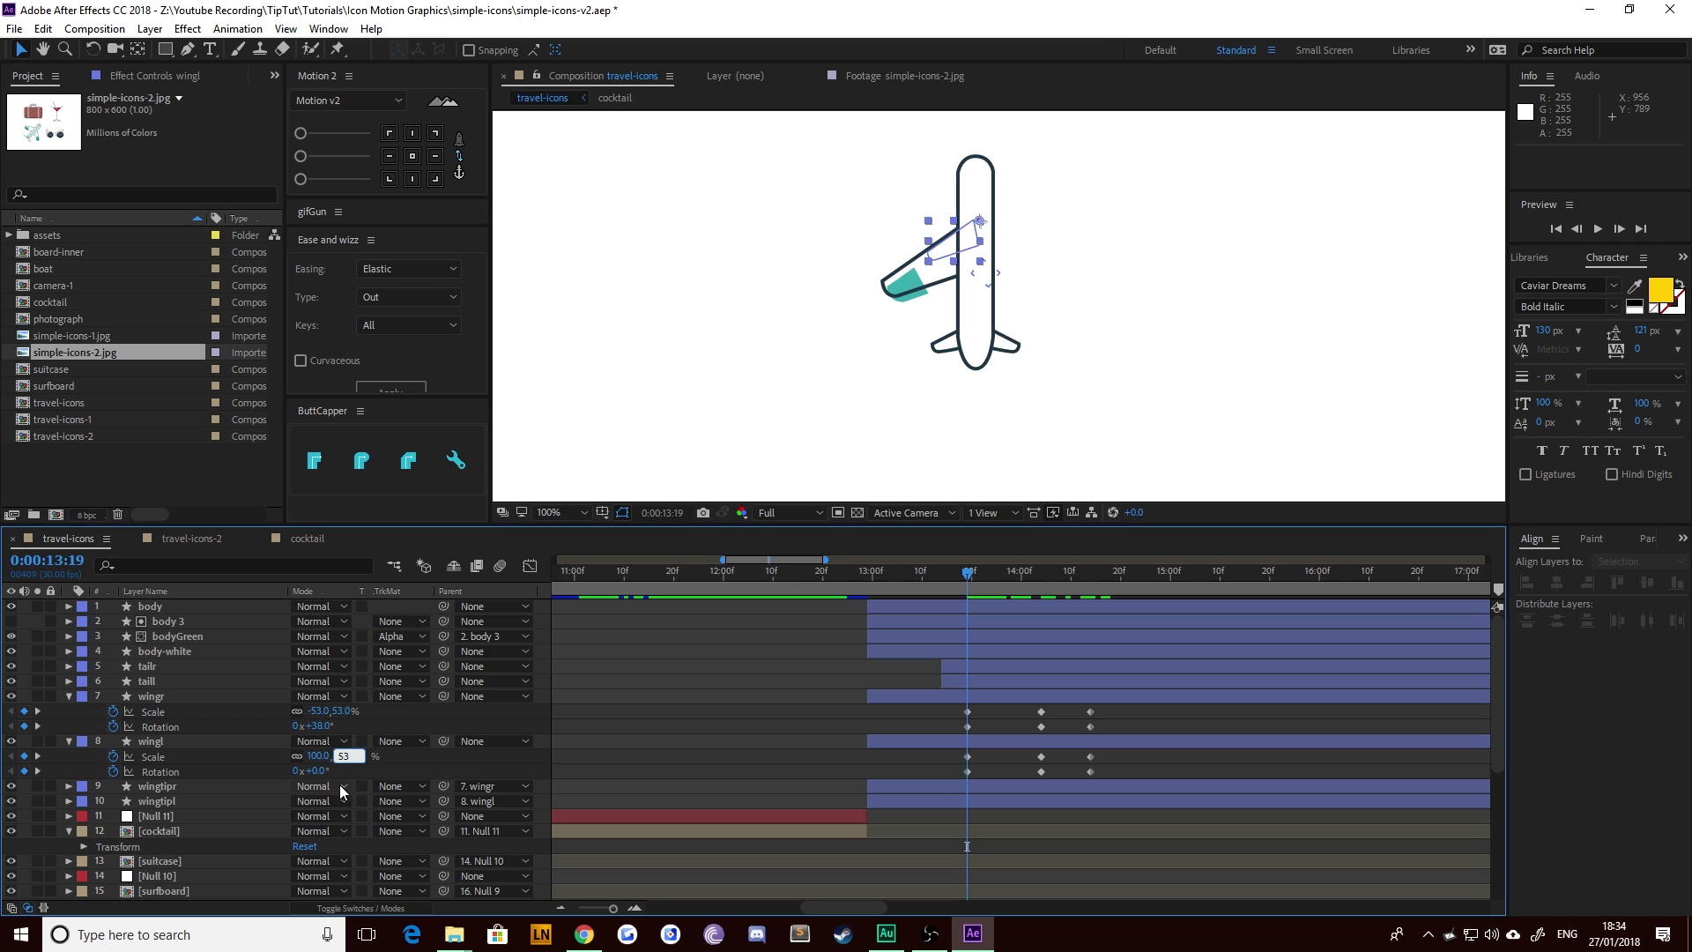
{"action": "left_click", "coordinate": [321, 771]}
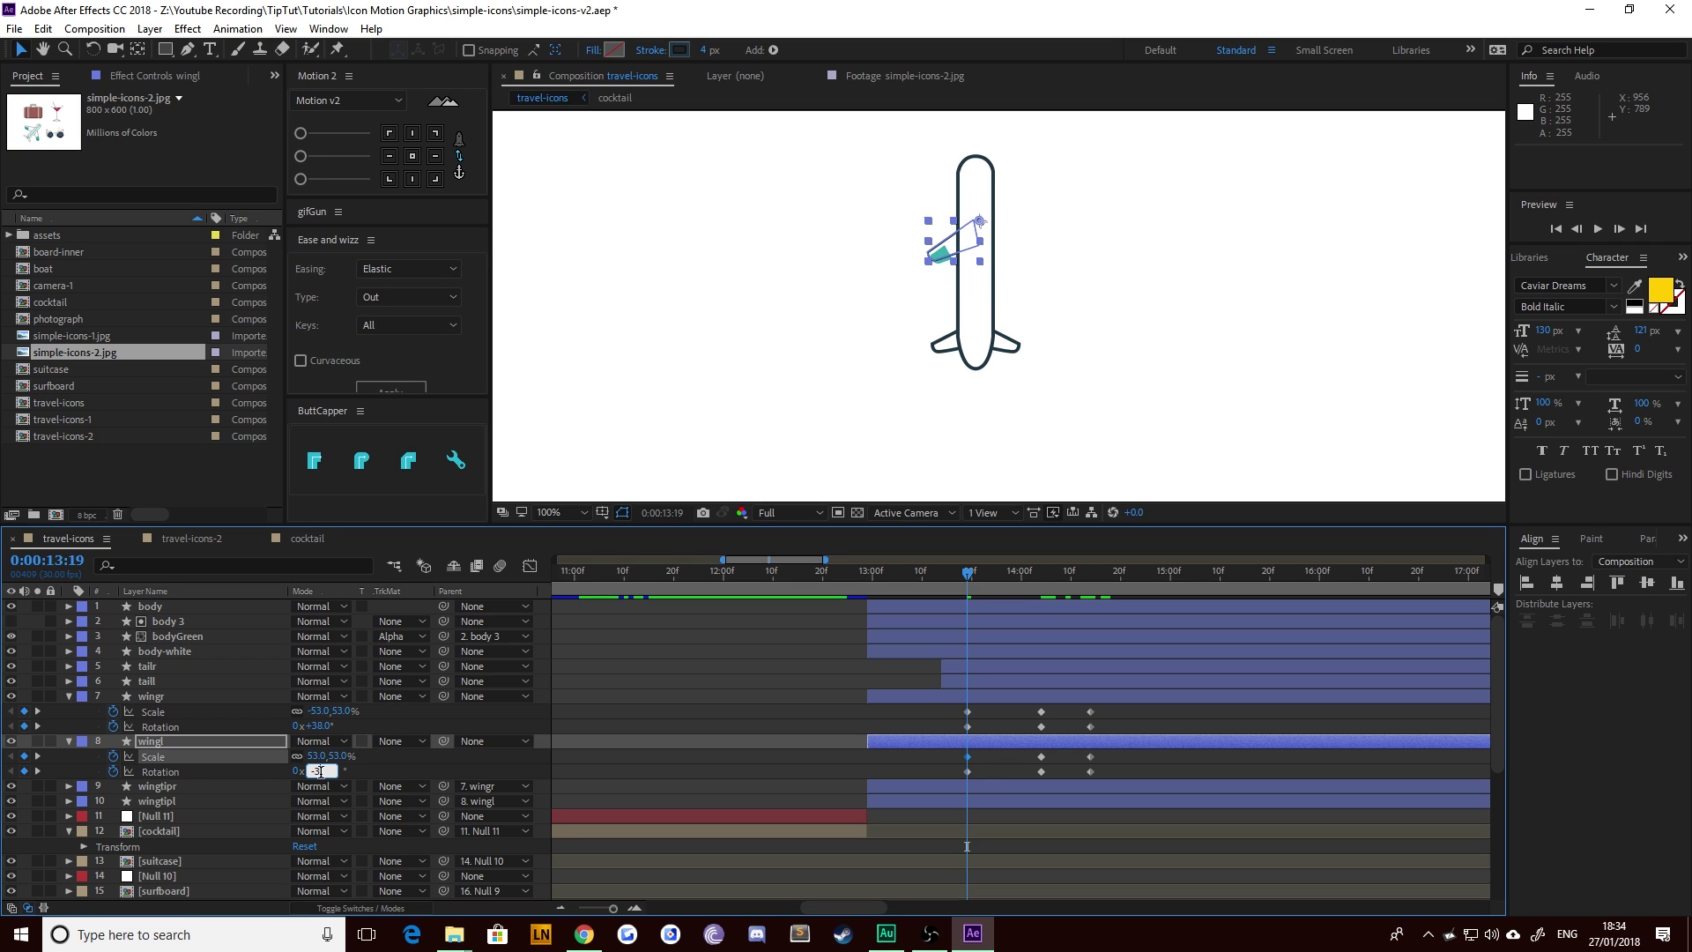
{"action": "type", "text": "-38"}
{"action": "key", "text": "Return"}
{"action": "left_click", "coordinate": [1049, 192]}
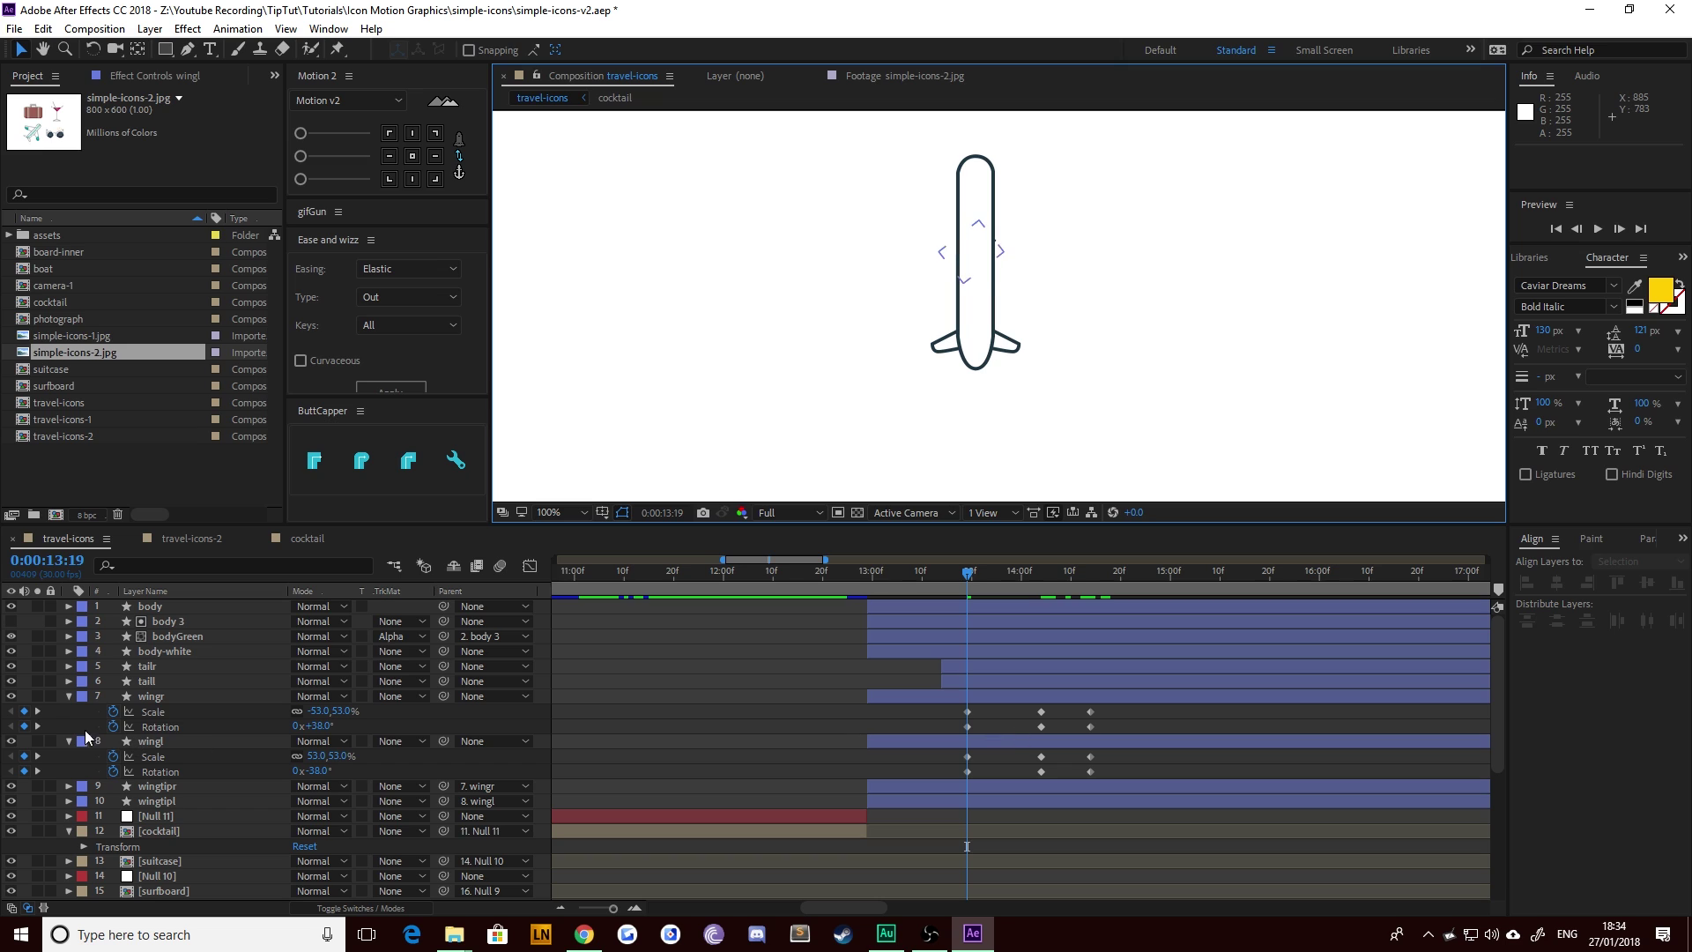
Step: At the 0:00:14:04 keyframes, swing the wings forward by setting rotation to 23° on wingl and -23° on wingr
{"action": "left_click", "coordinate": [37, 711]}
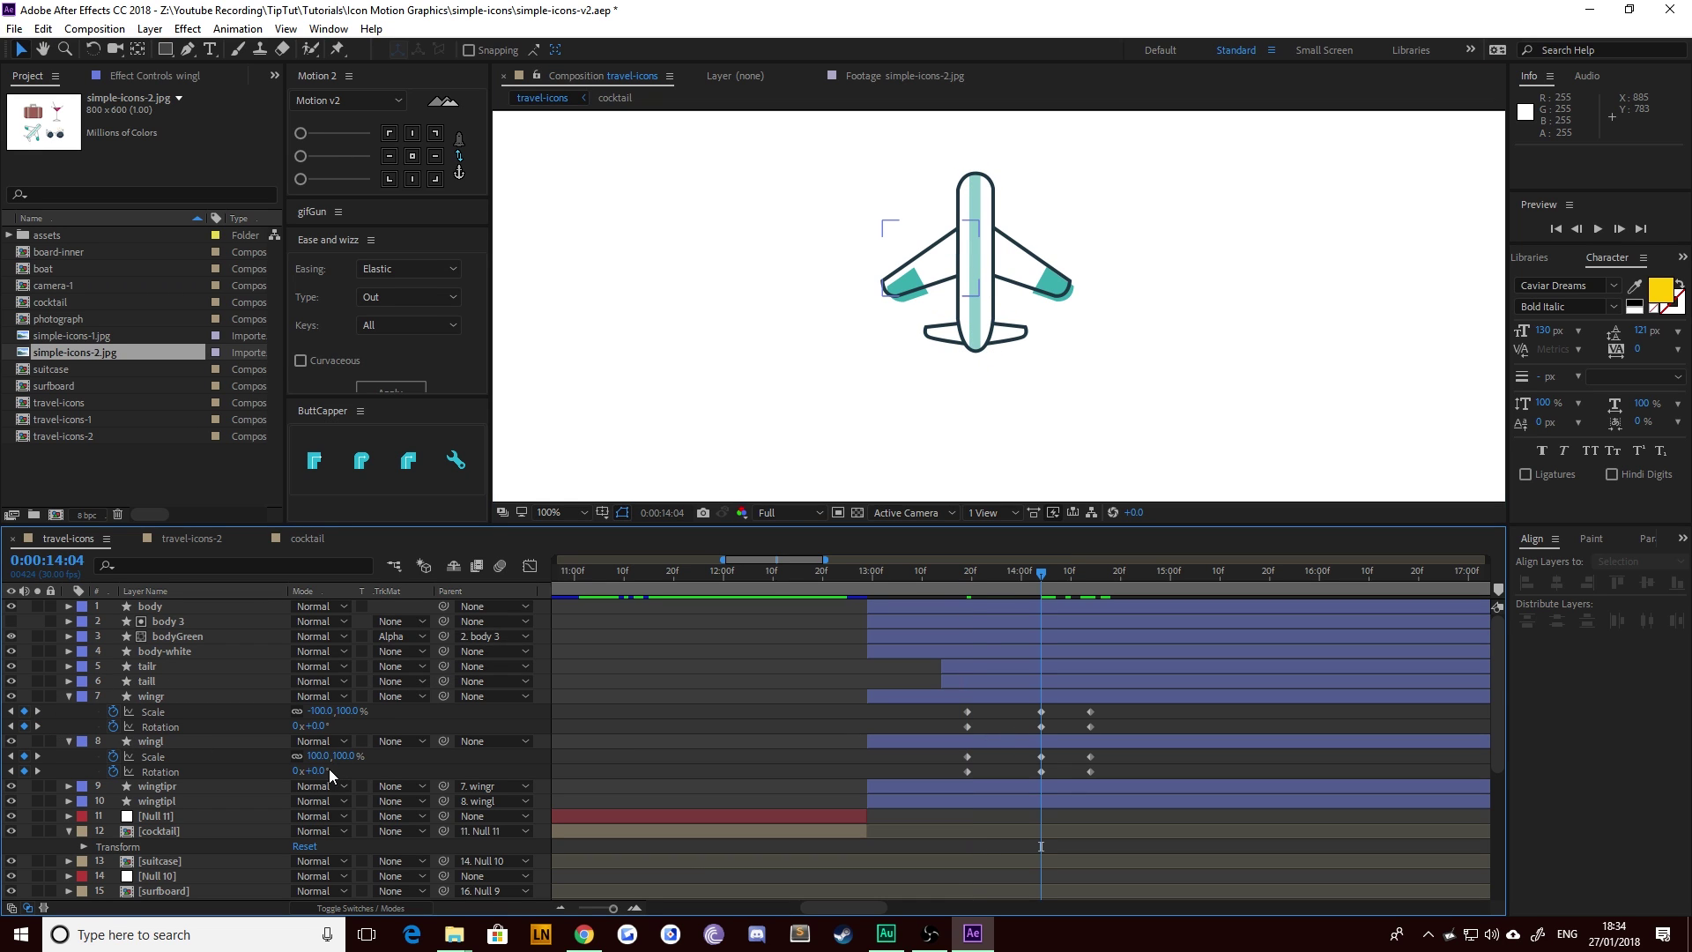
{"action": "left_click_drag", "start_coordinate": [330, 771], "coordinate": [350, 772]}
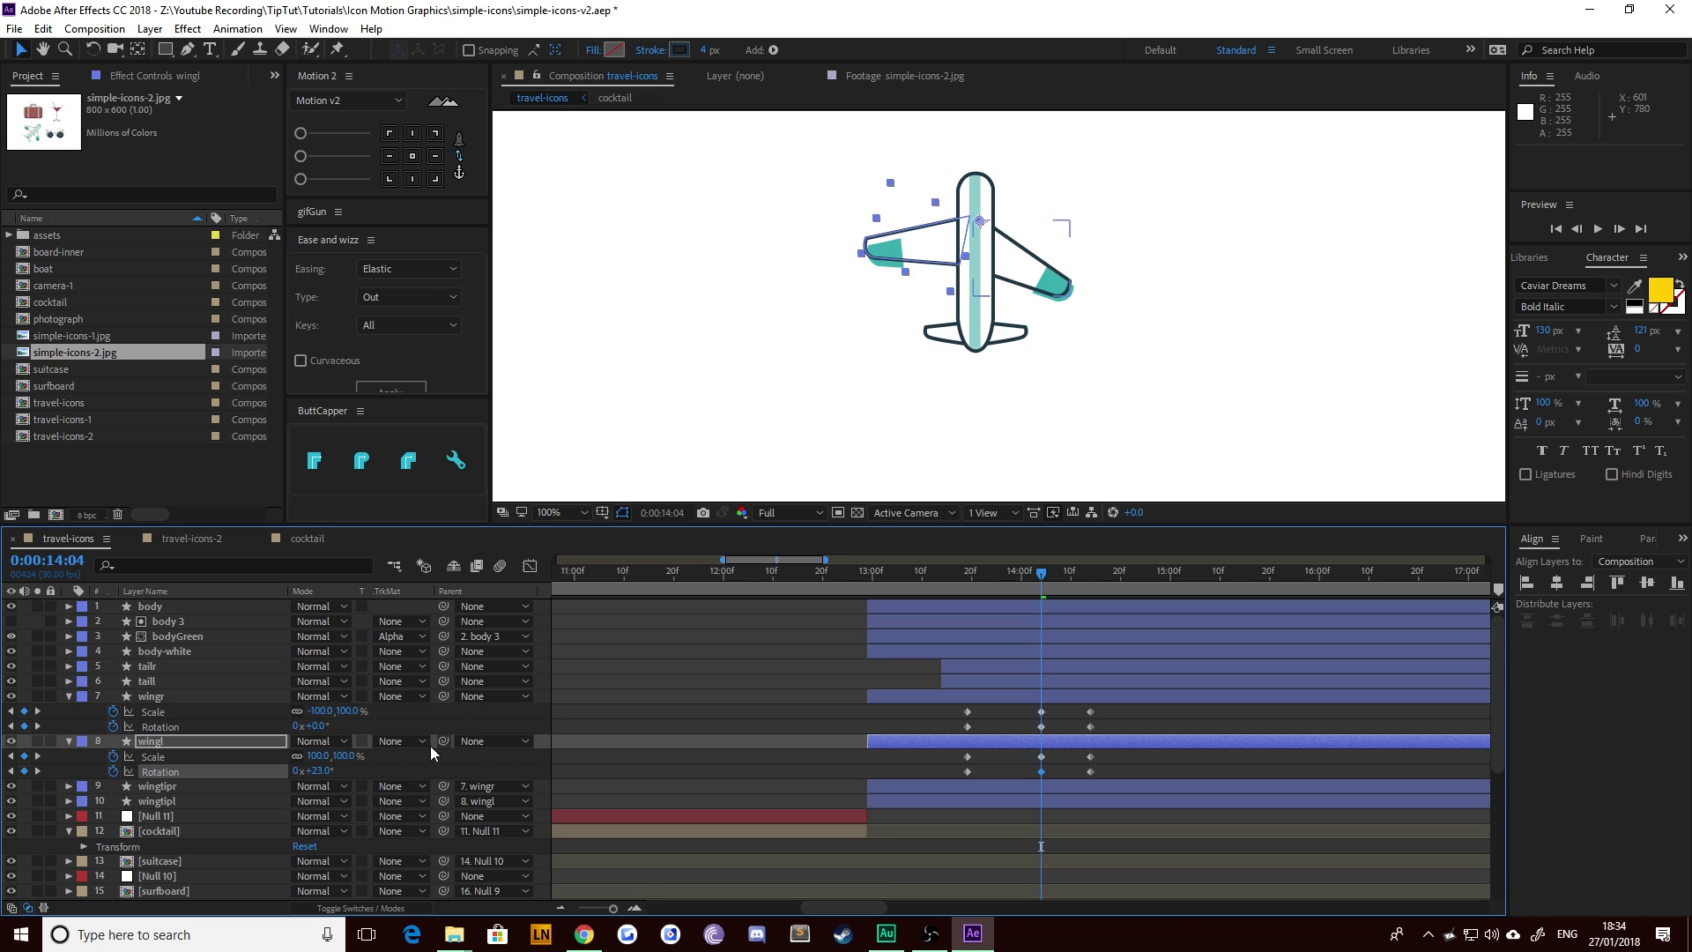
{"action": "left_click_drag", "start_coordinate": [319, 726], "coordinate": [313, 741]}
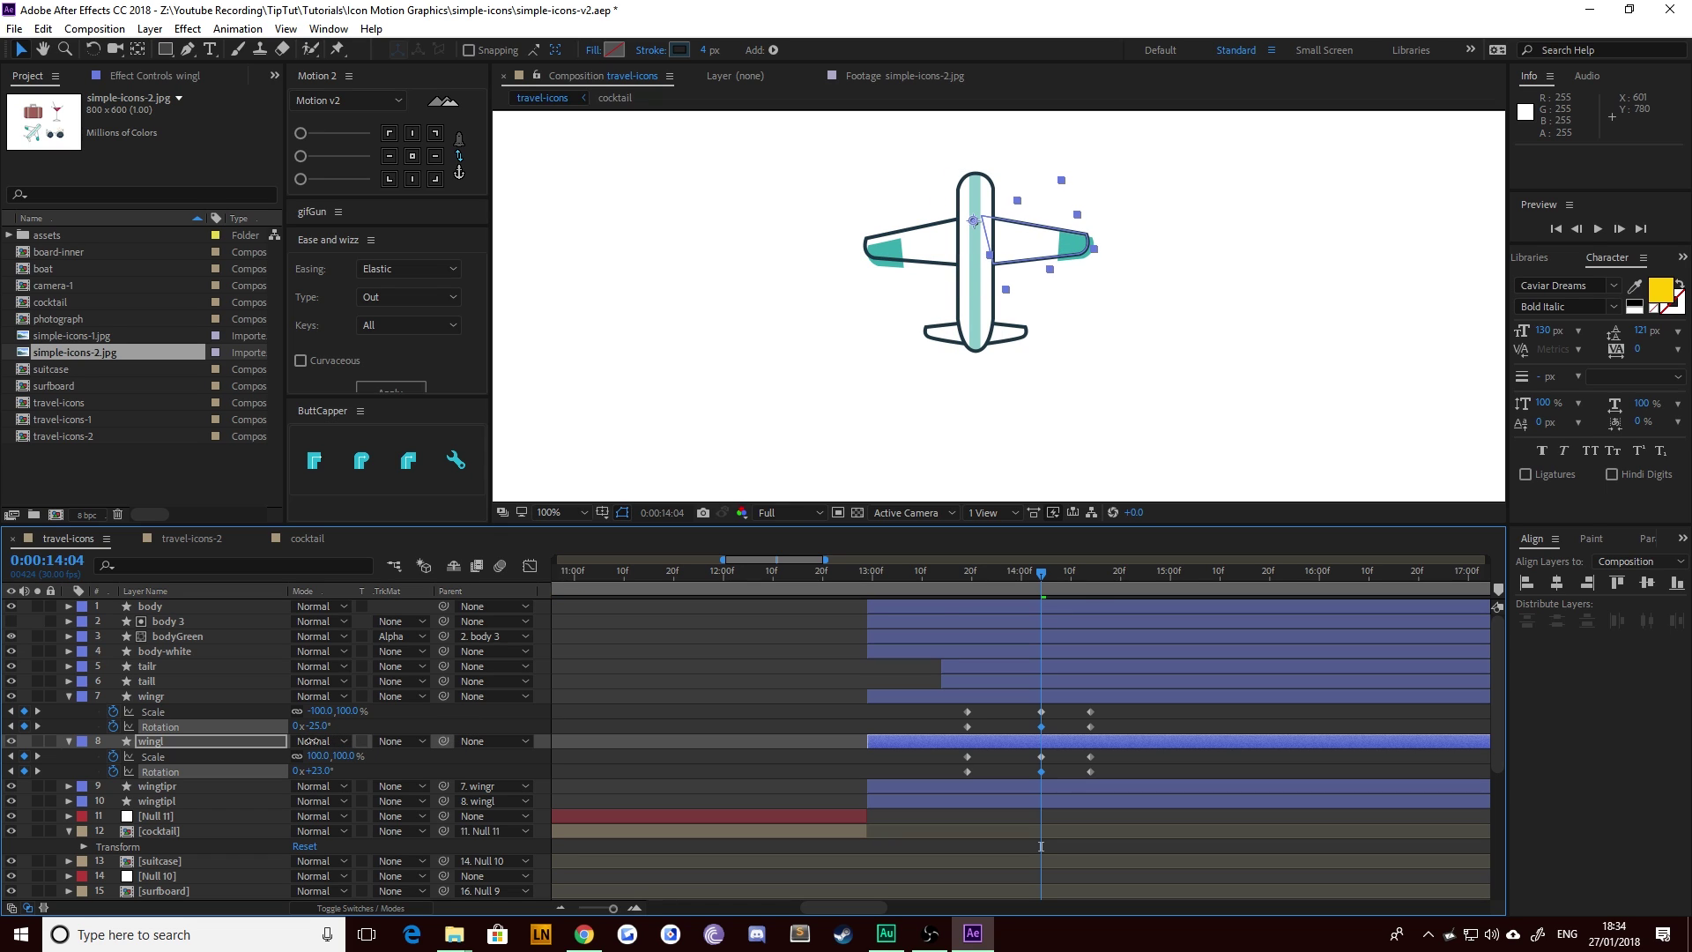
{"action": "left_click_drag", "start_coordinate": [319, 725], "coordinate": [344, 729]}
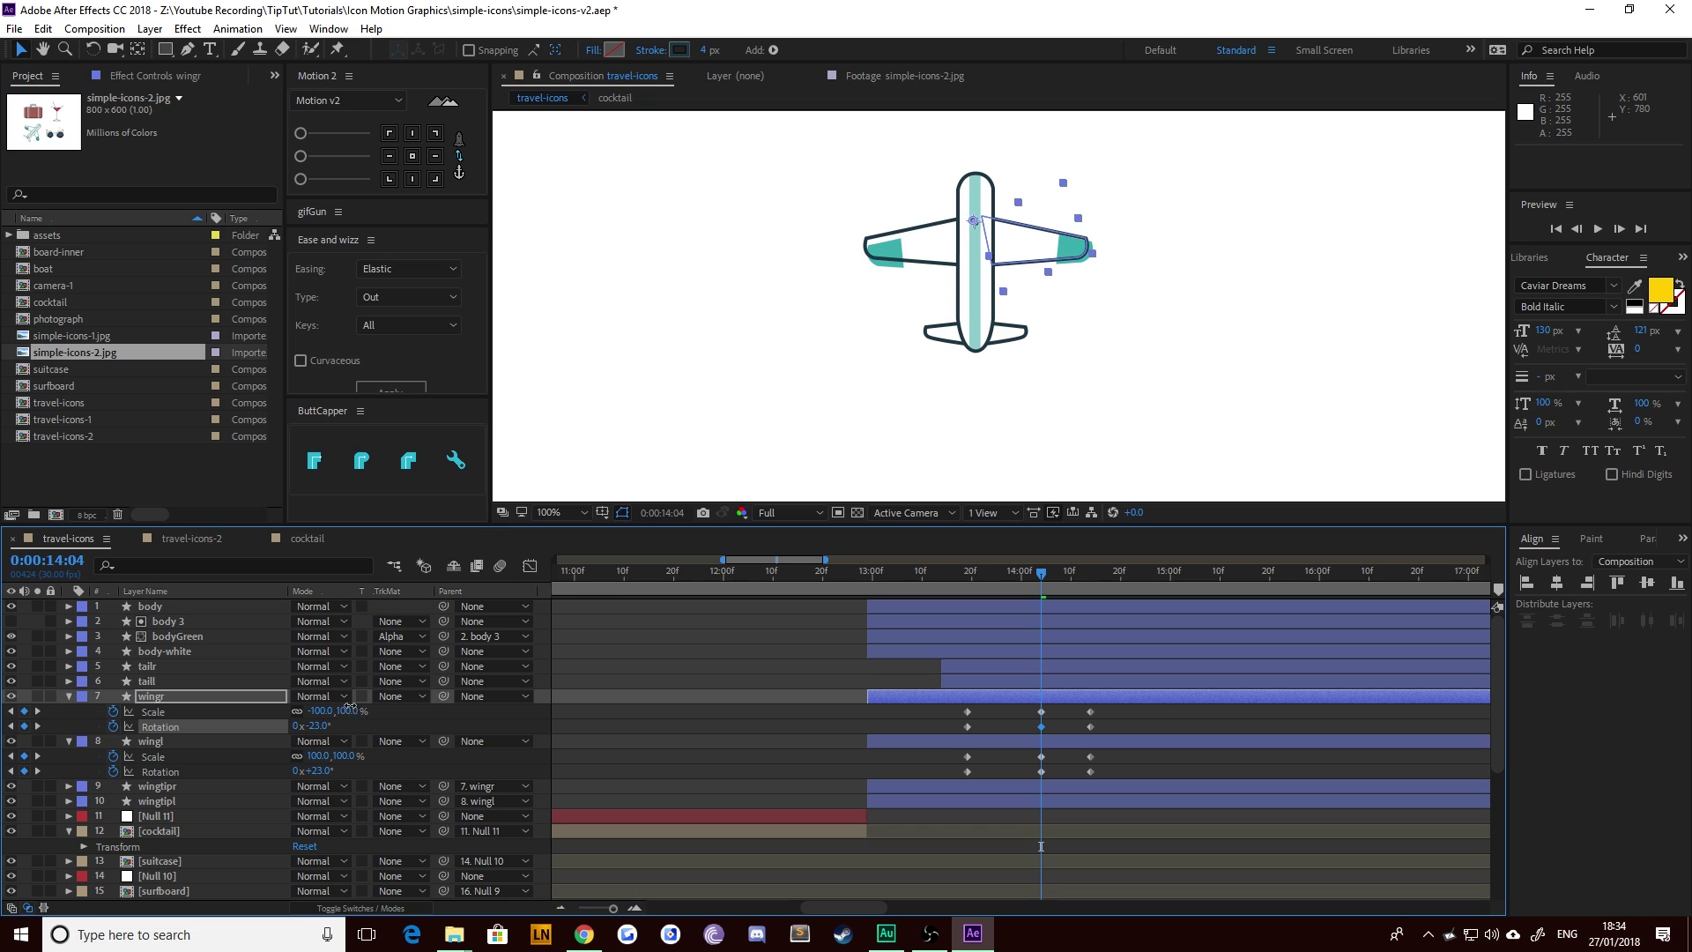
Step: Set the scale of wingr and wingl to 105% at 0:00:14:04, keeping wingr's horizontal scale negative
{"action": "left_click", "coordinate": [350, 710]}
{"action": "type", "text": "105"}
{"action": "key", "text": "Return"}
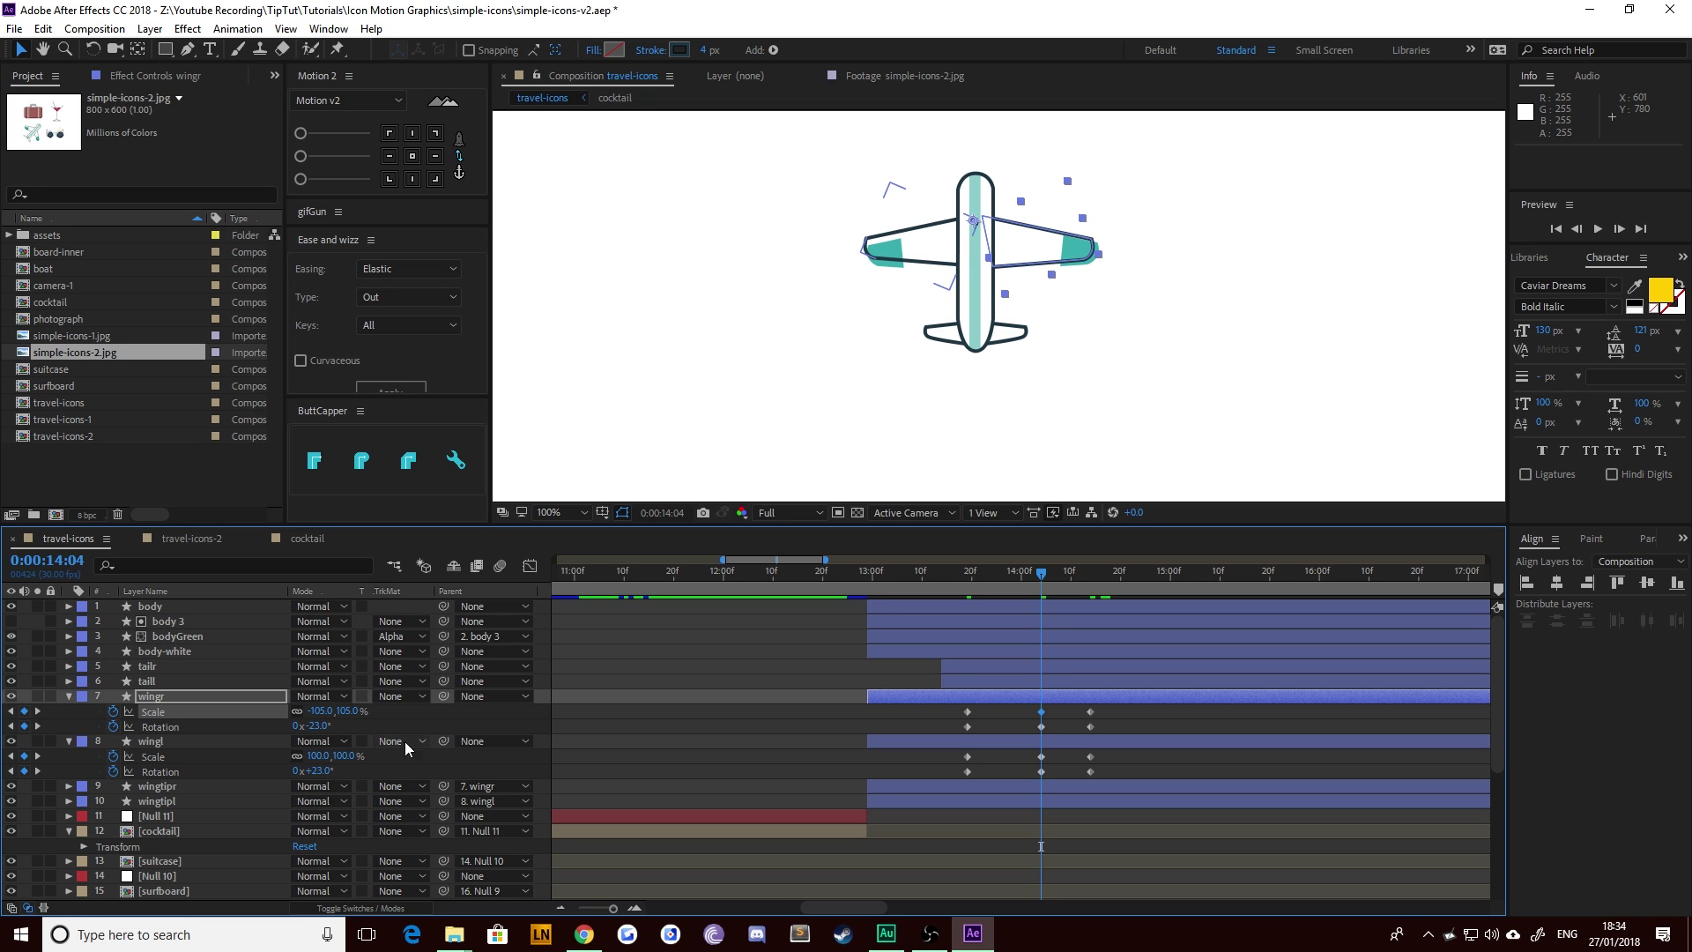
{"action": "left_click", "coordinate": [351, 756]}
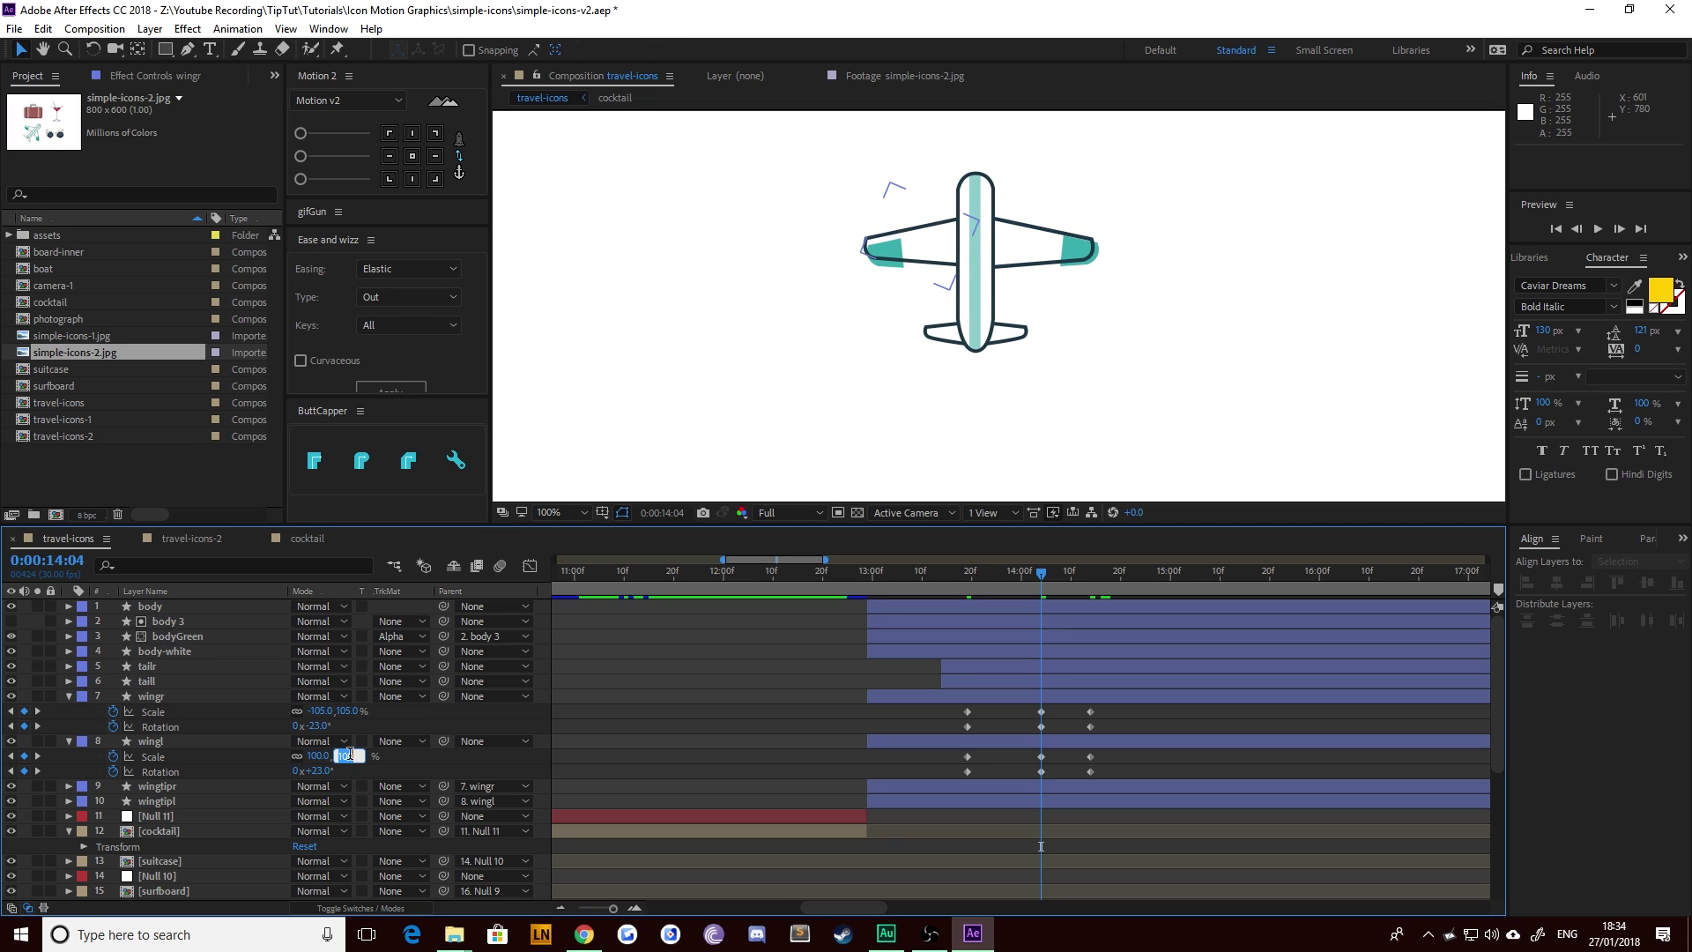
{"action": "key", "text": "Return"}
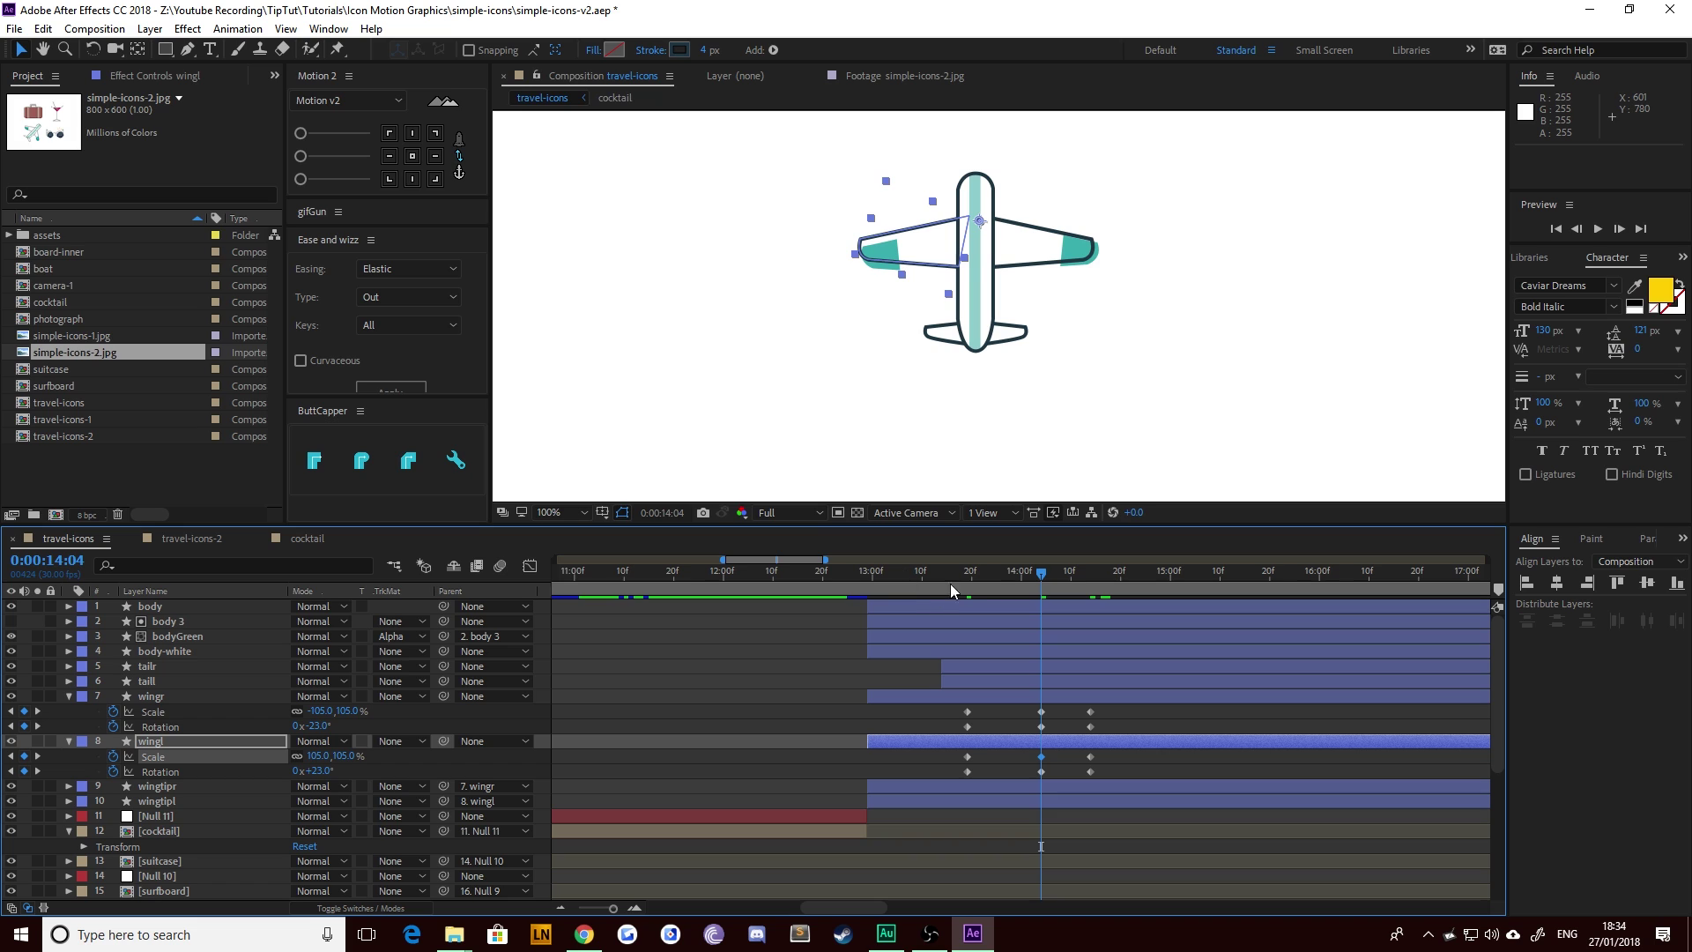
Step: Scrub through the wing motion and apply Easy Ease to all Scale and Rotation keyframes of both wings
{"action": "left_click_drag", "start_coordinate": [950, 583], "coordinate": [1062, 639]}
{"action": "left_click_drag", "start_coordinate": [1113, 772], "coordinate": [912, 716]}
{"action": "key", "text": "F9"}
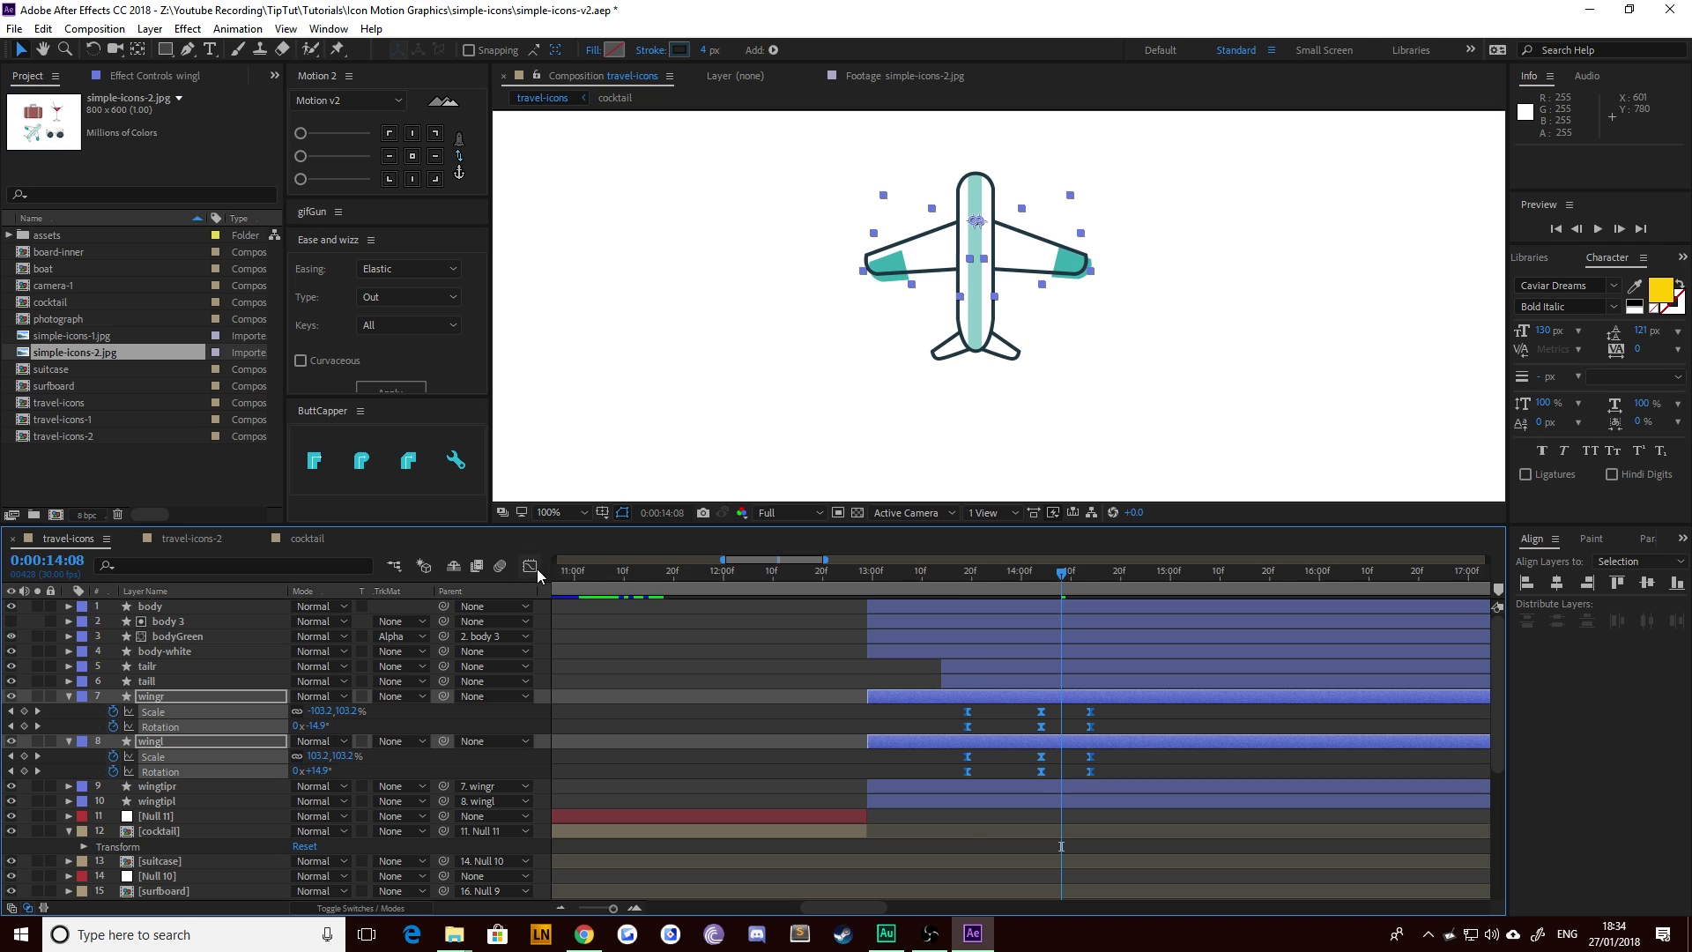
Step: In the speed graph, lengthen the easing influence around both wings' 0:00:14:04 keyframes, undoing any misplaced adjustment
{"action": "left_click", "coordinate": [534, 567]}
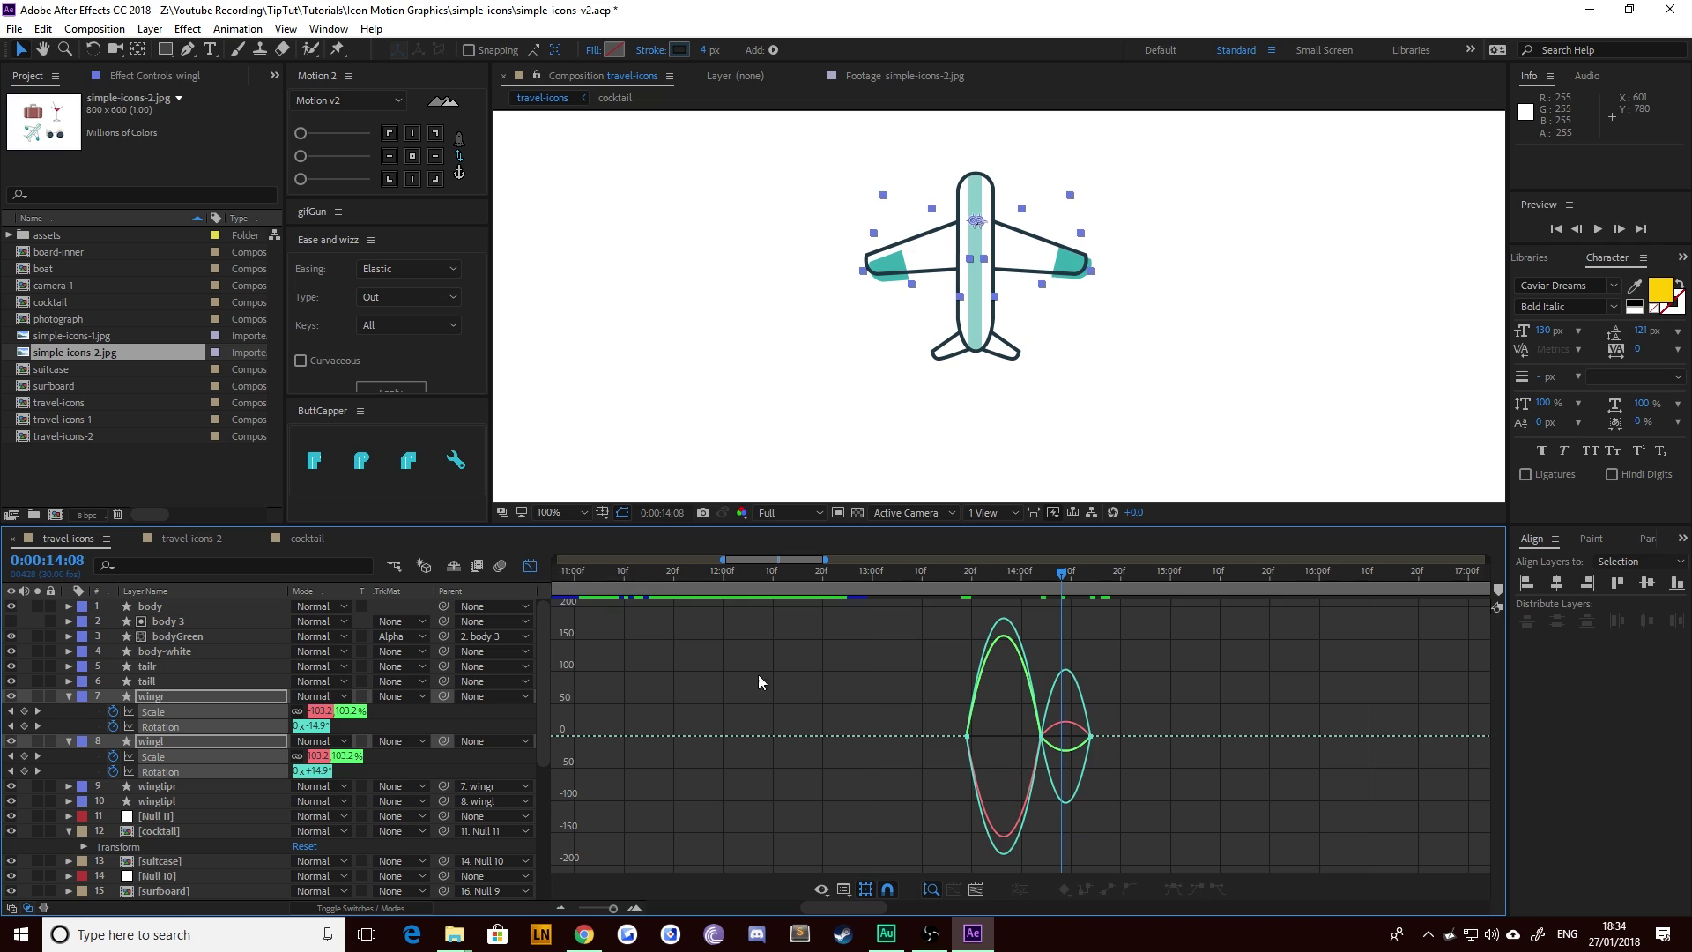
{"action": "mouse_move", "coordinate": [1040, 747]}
{"action": "left_mouse_down"}
{"action": "mouse_move", "coordinate": [996, 742]}
{"action": "mouse_move", "coordinate": [1120, 736]}
{"action": "left_mouse_up"}
{"action": "left_click", "coordinate": [1061, 736]}
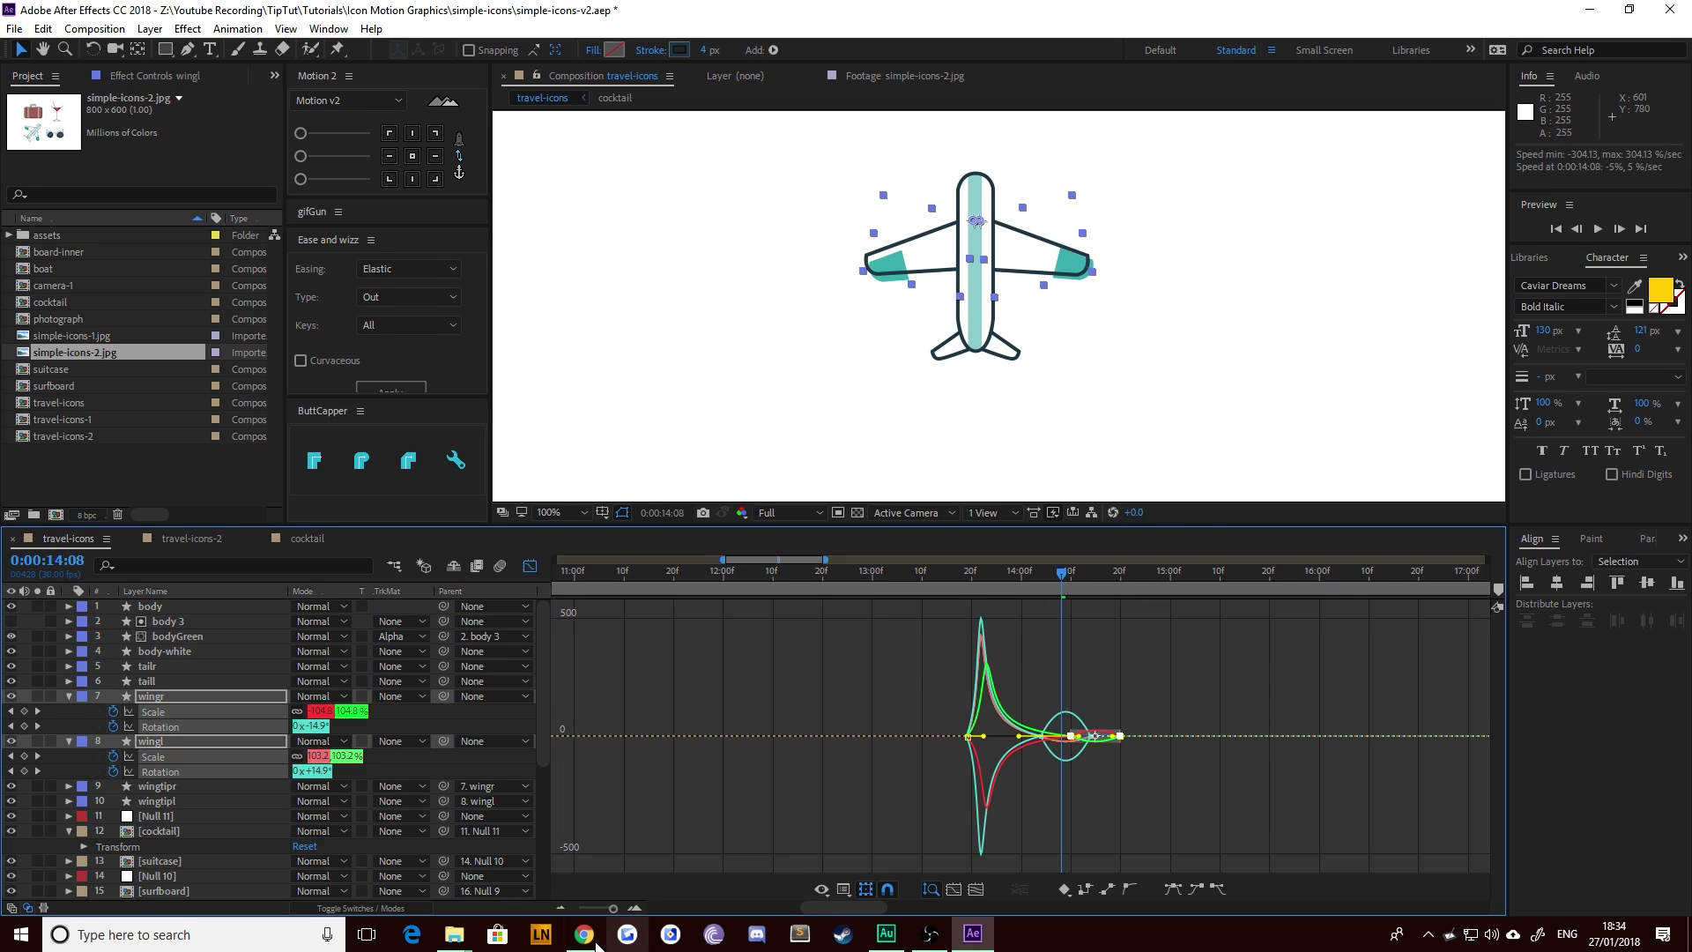
{"action": "key", "text": "ctrl+z"}
{"action": "left_click_drag", "start_coordinate": [612, 908], "coordinate": [617, 908]}
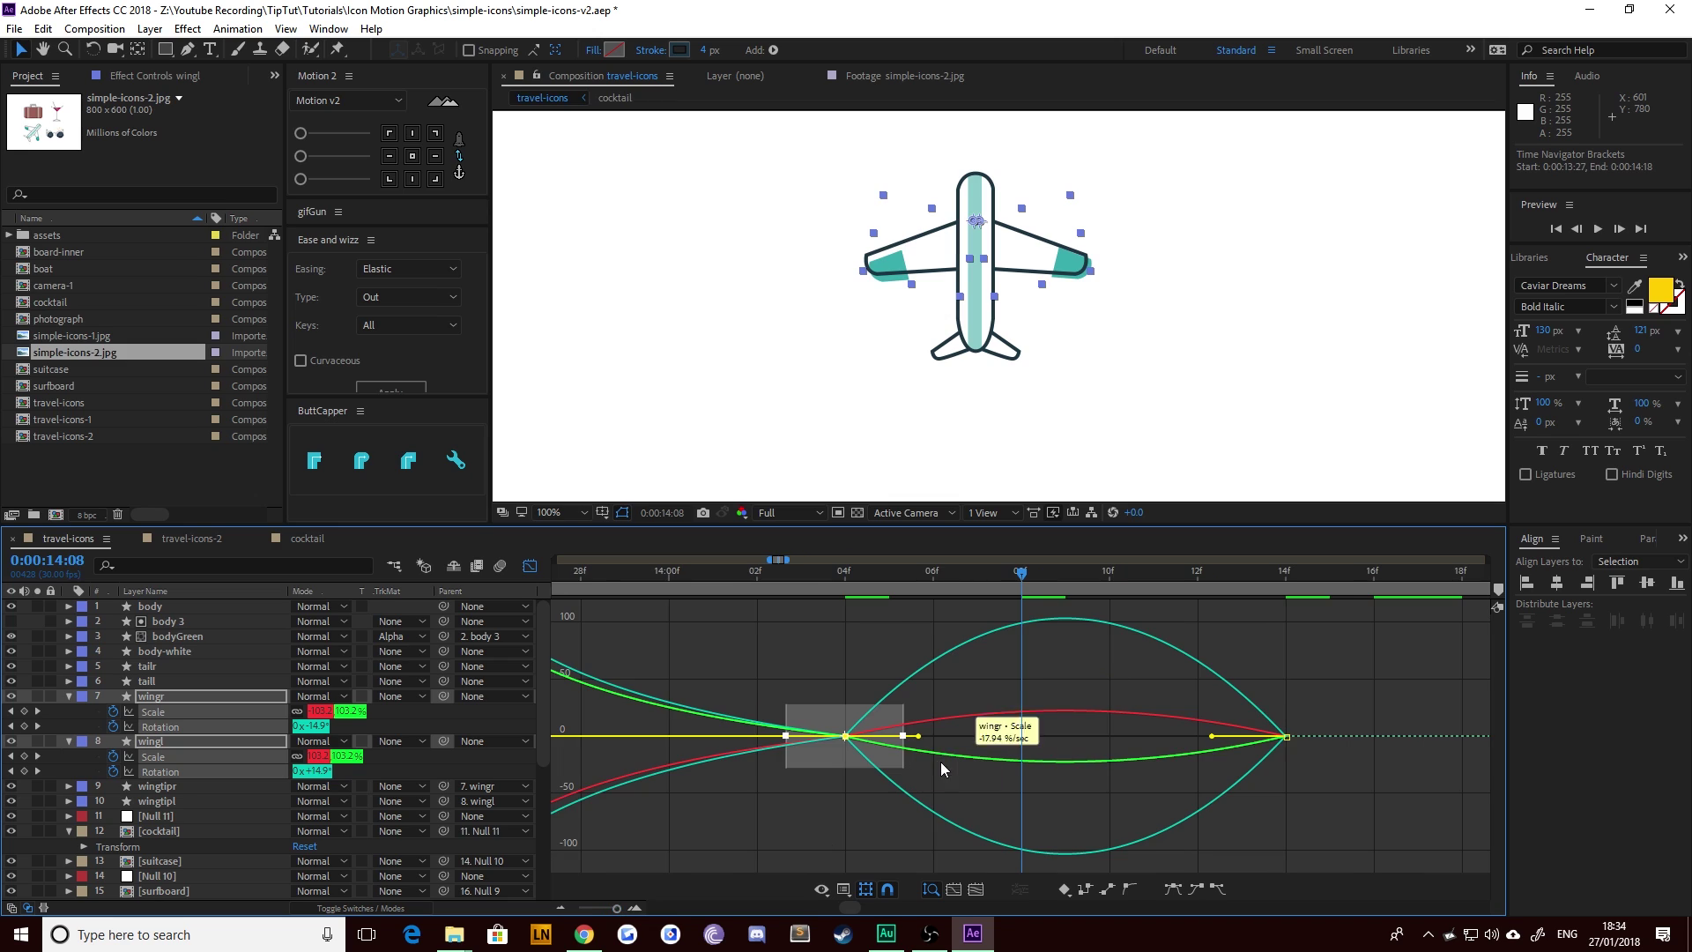
{"action": "left_click_drag", "start_coordinate": [919, 736], "coordinate": [1066, 736]}
{"action": "left_click", "coordinate": [529, 565]}
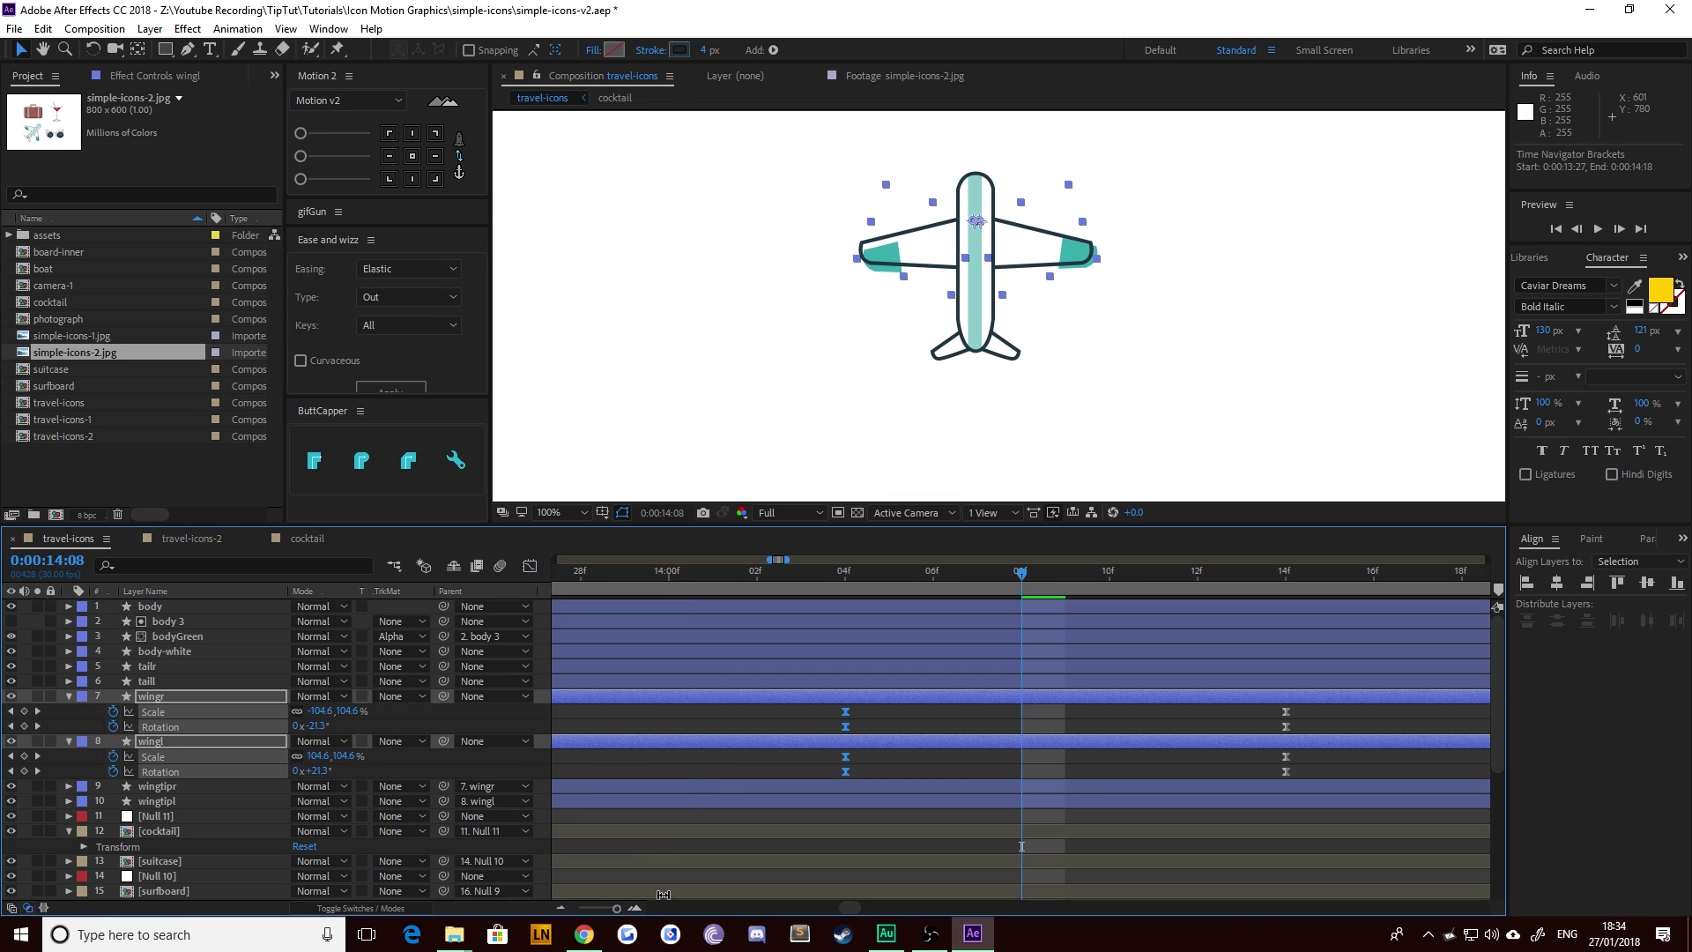
Step: Trim the wingr and wingl layers to start at 0:00:13:19 and preview the plane animation
{"action": "left_click_drag", "start_coordinate": [616, 907], "coordinate": [602, 910]}
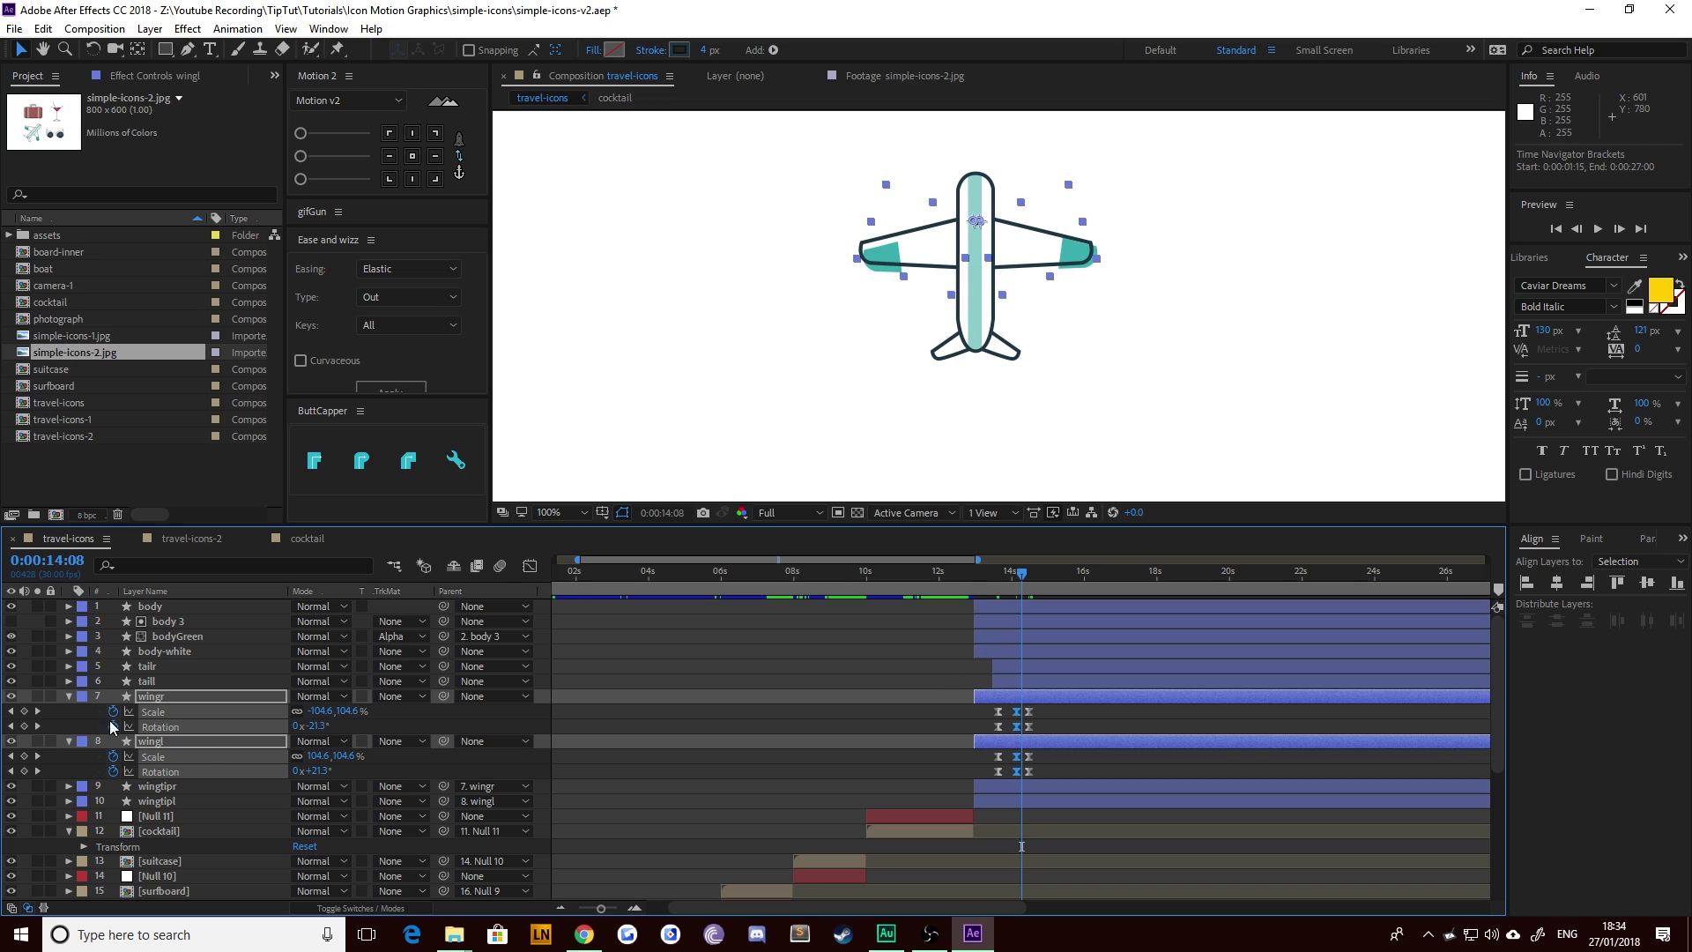
{"action": "left_click", "coordinate": [10, 727]}
{"action": "left_click", "coordinate": [10, 726]}
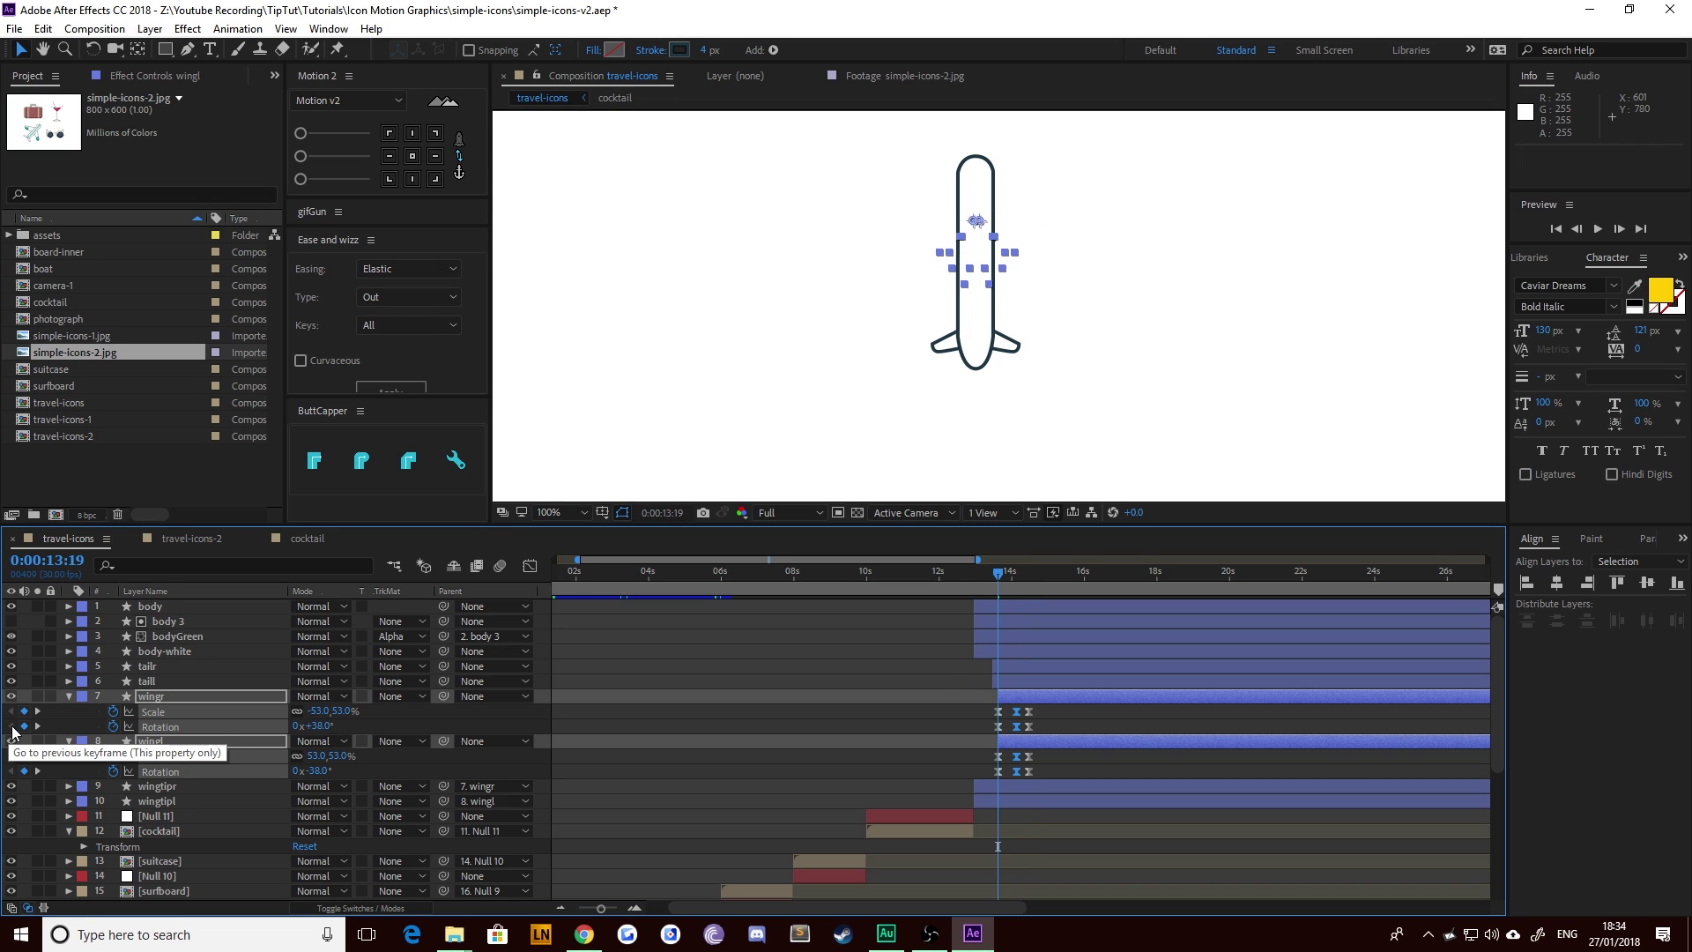
{"action": "left_click", "coordinate": [969, 577]}
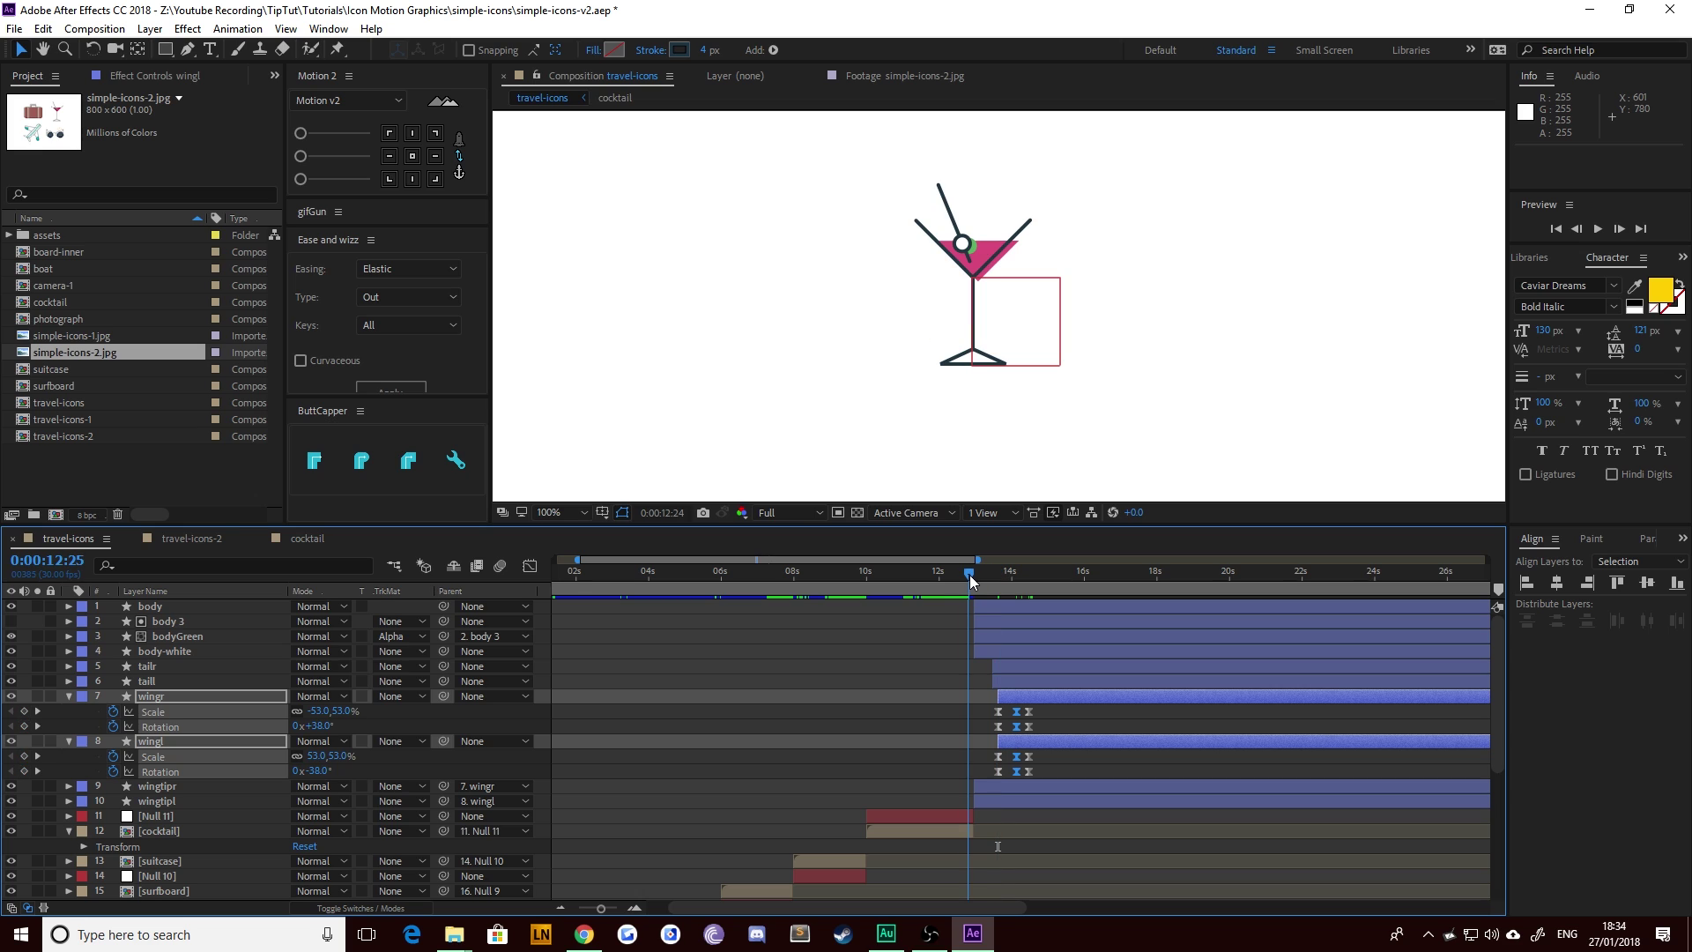
{"action": "key", "text": "space"}
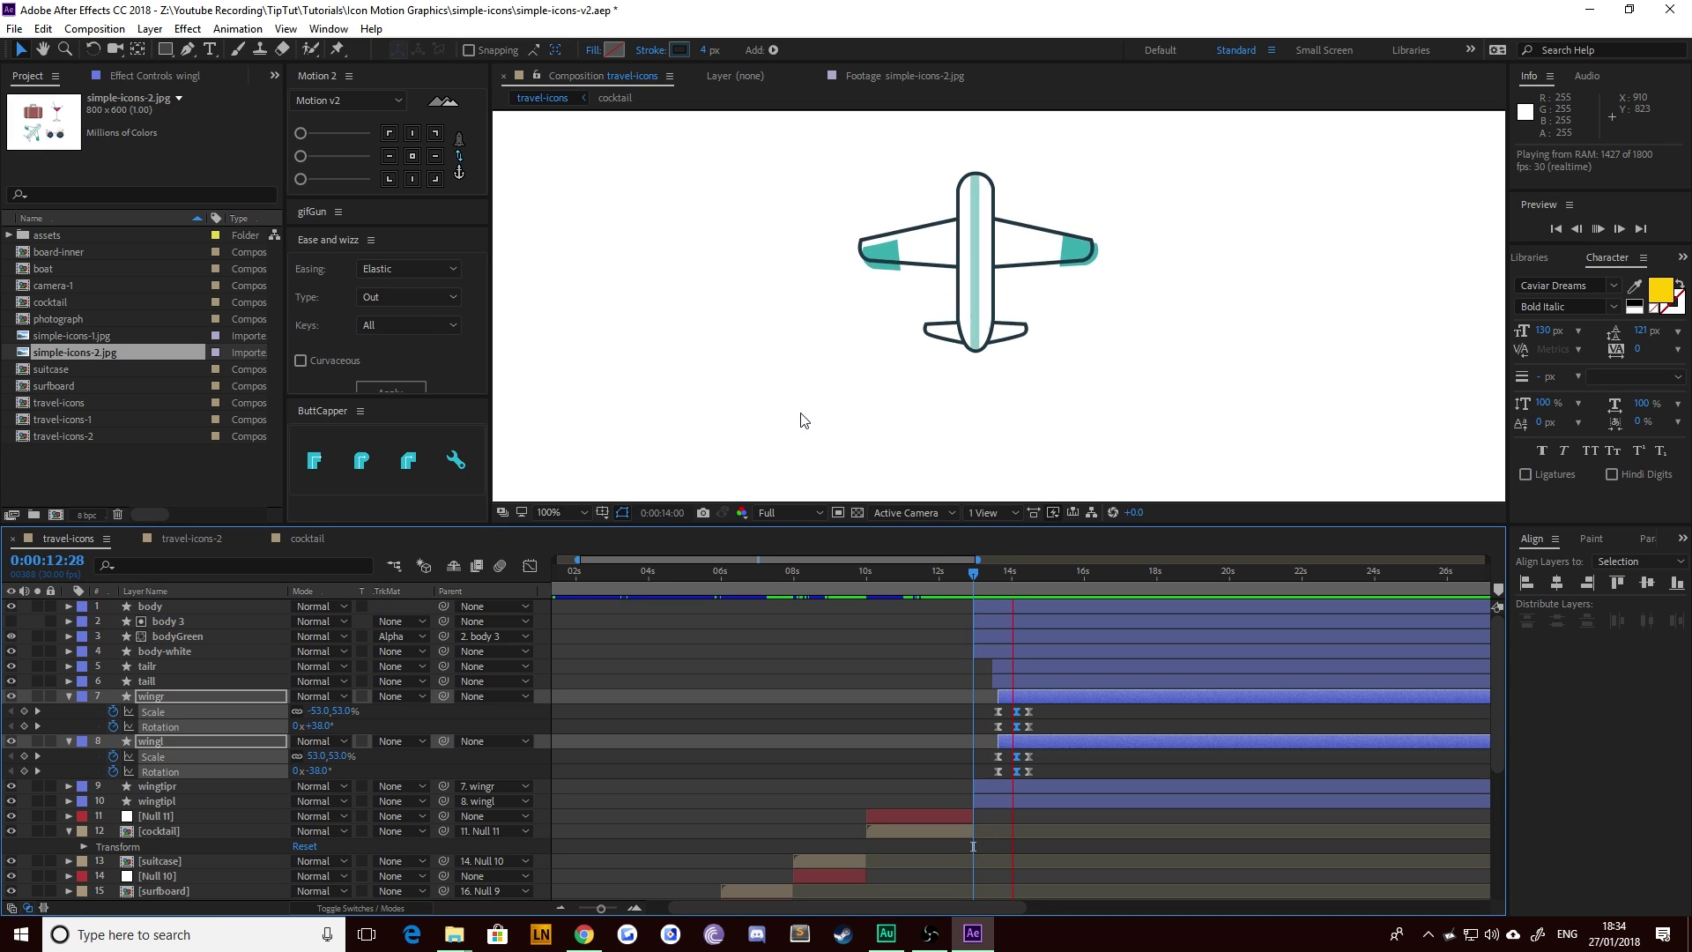
{"action": "key", "text": "space"}
Step: Make the wingtipr and wingtipl layers start at the wings' first keyframe, 0:00:13:19
{"action": "mouse_move", "coordinate": [976, 579]}
{"action": "left_mouse_down"}
{"action": "mouse_move", "coordinate": [990, 585]}
{"action": "mouse_move", "coordinate": [945, 580]}
{"action": "left_mouse_up"}
{"action": "left_click", "coordinate": [37, 721]}
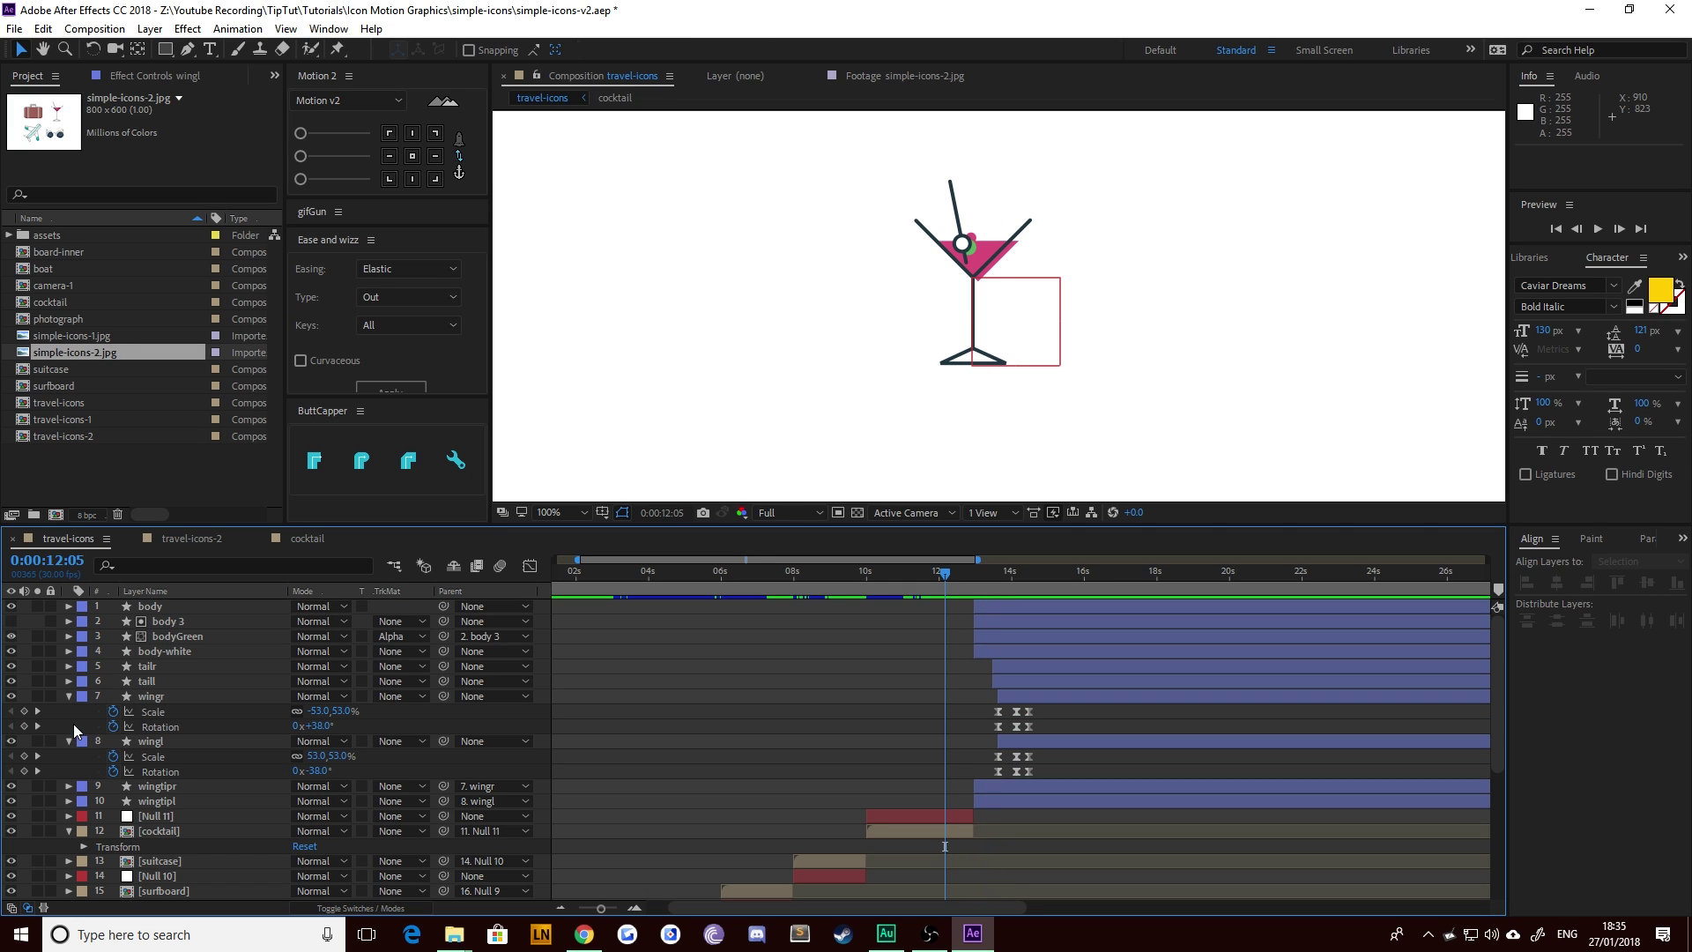
{"action": "left_click", "coordinate": [37, 712]}
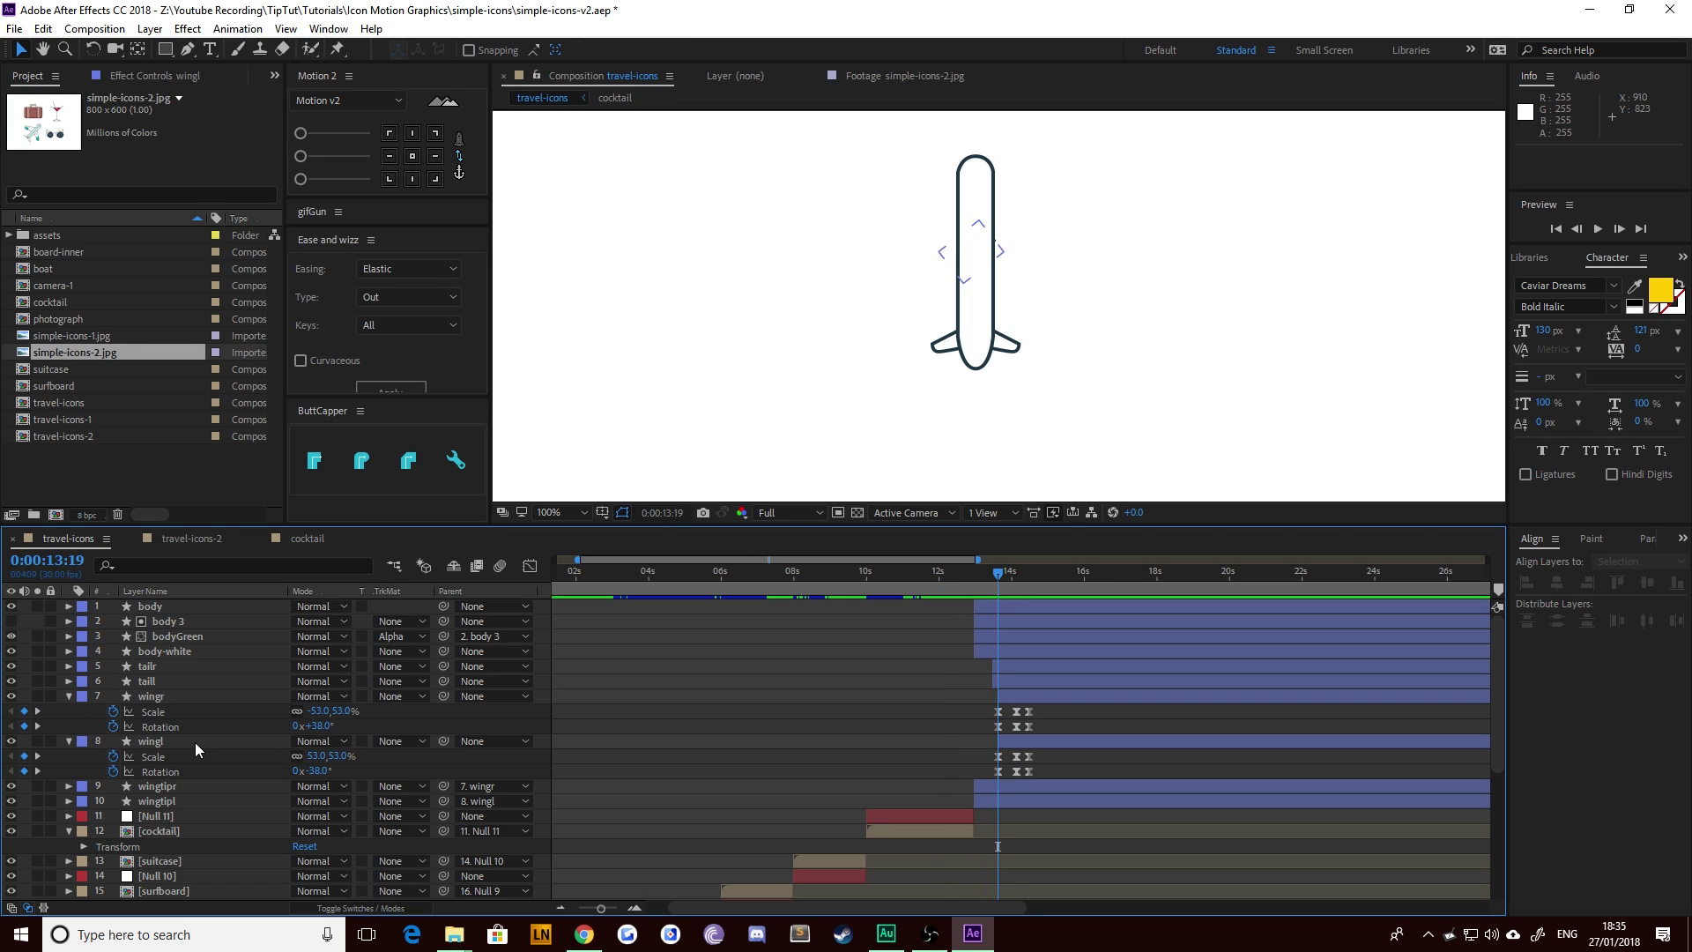
{"action": "left_click", "coordinate": [189, 788]}
{"action": "left_click", "coordinate": [178, 800], "text": "shift"}
{"action": "key", "text": "bracketleft"}
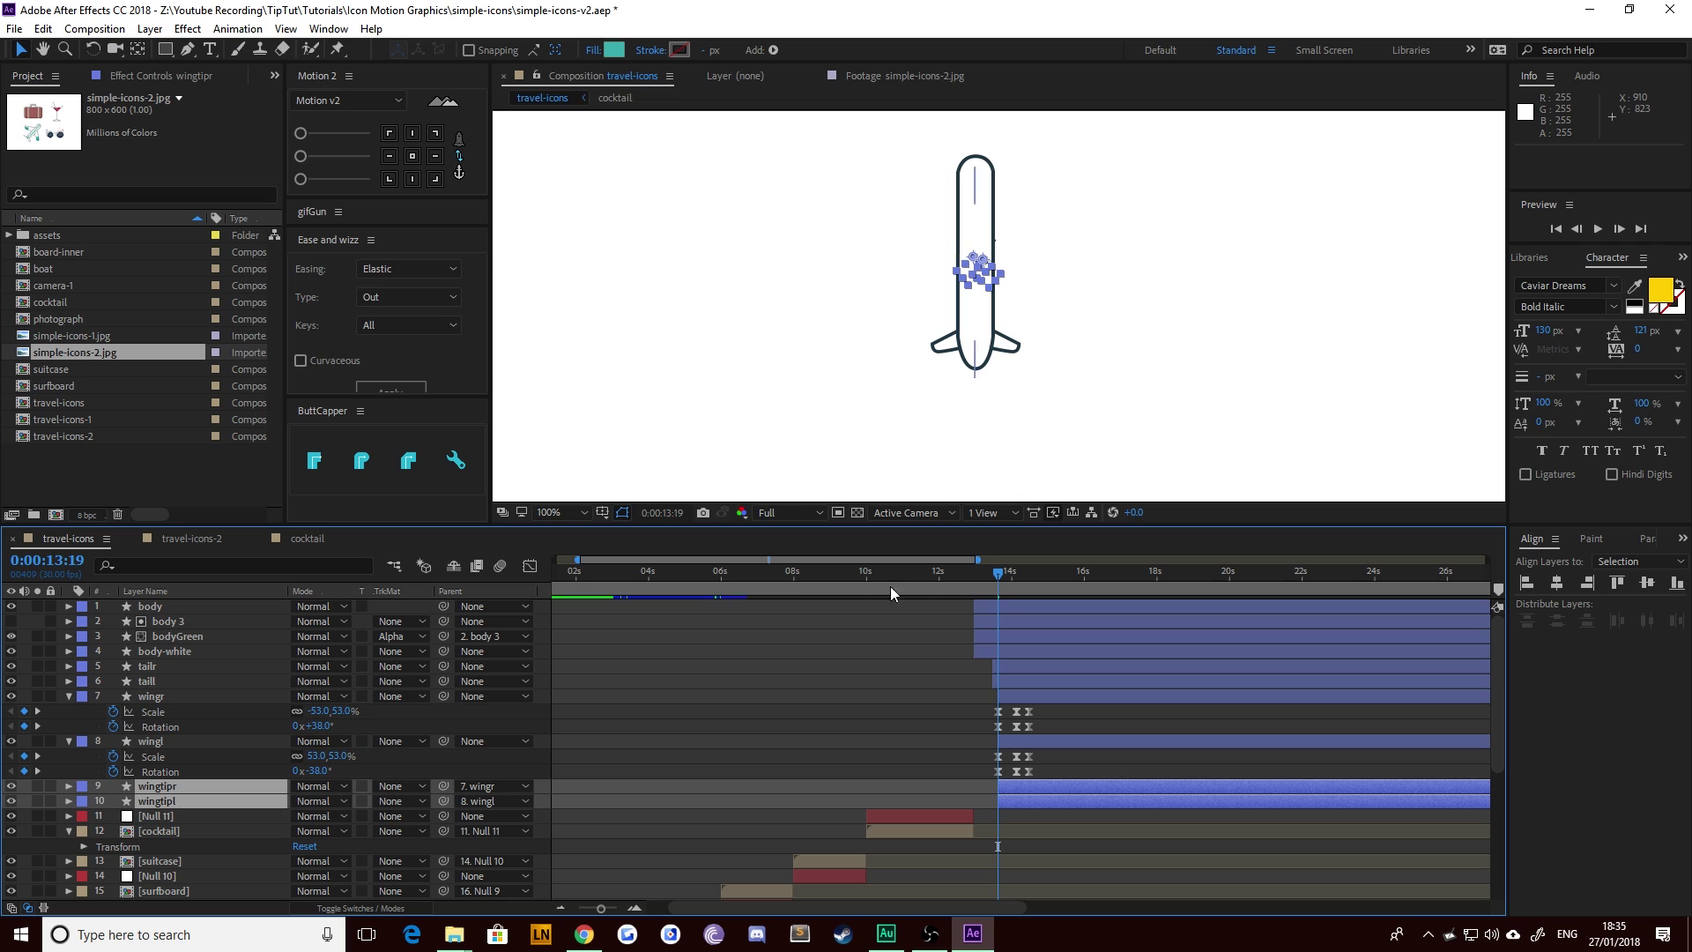
Step: Preview the plane from 0:00:13:00, check the plane section of the travel-icons-2 composition, and return to travel-icons
{"action": "left_click", "coordinate": [975, 584]}
{"action": "key", "text": "space"}
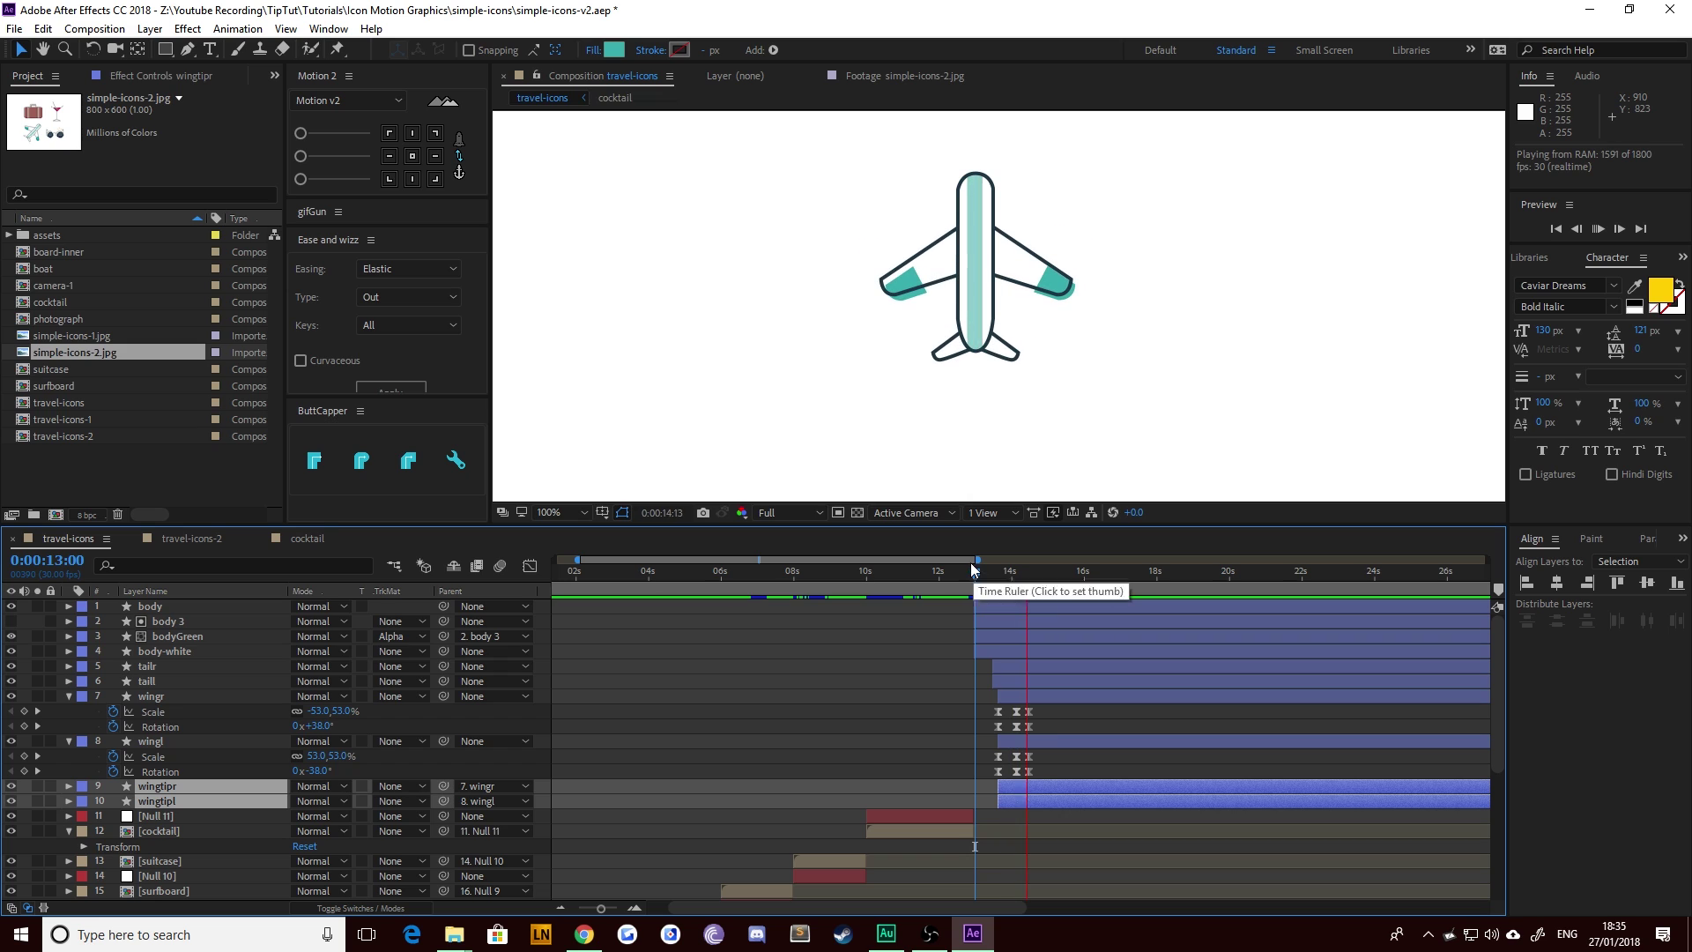
{"action": "key", "text": "space"}
{"action": "left_click", "coordinate": [187, 539]}
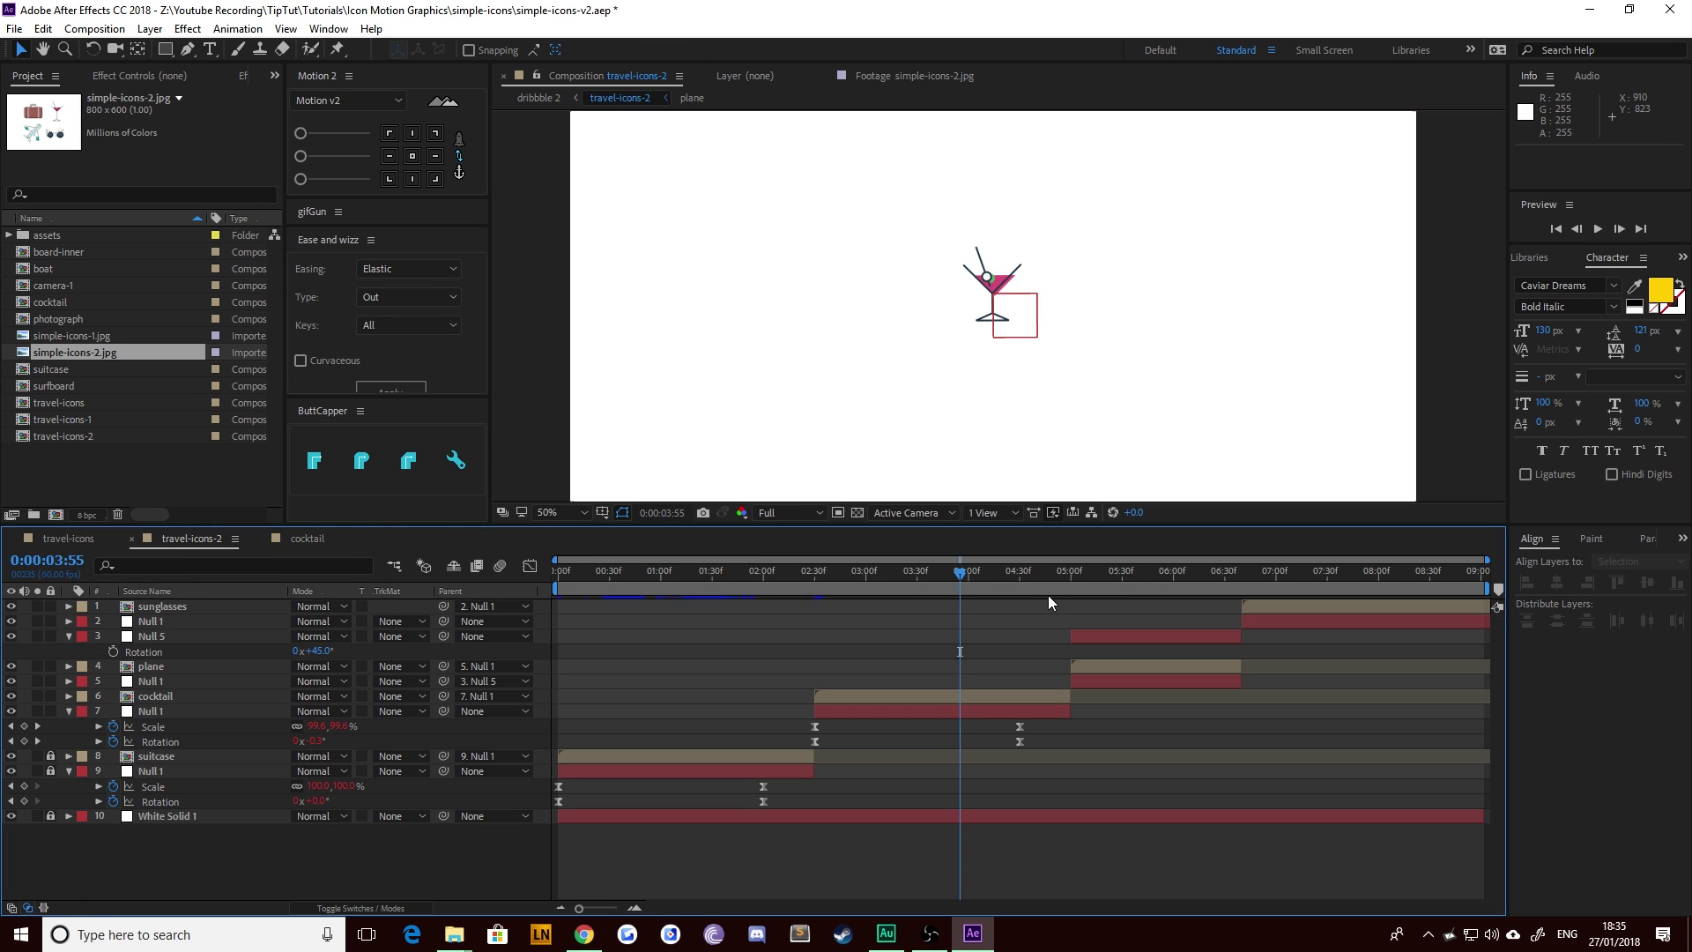
{"action": "left_click_drag", "start_coordinate": [1073, 564], "coordinate": [1224, 644]}
{"action": "left_click", "coordinate": [308, 538]}
{"action": "left_click", "coordinate": [68, 538]}
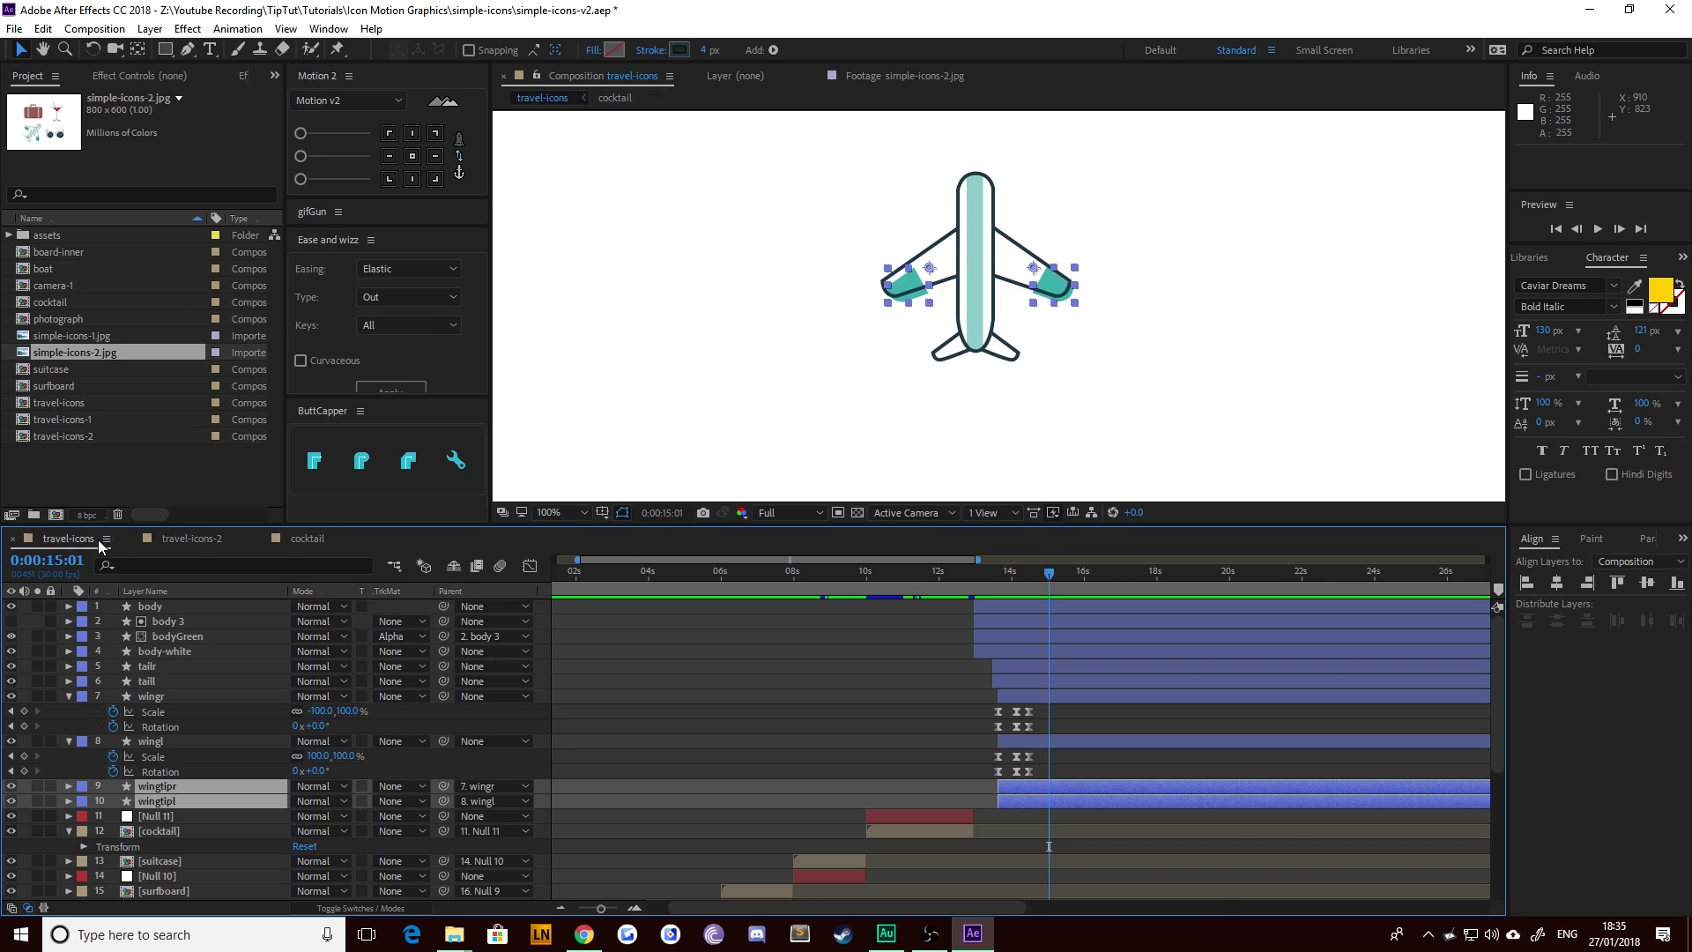
Step: With the playhead at 0:00:17:04 and no layer selected, set the Pen tool's stroke colour to the body stripe's light green
{"action": "left_click", "coordinate": [973, 573]}
{"action": "left_click_drag", "start_coordinate": [974, 577], "coordinate": [975, 577]}
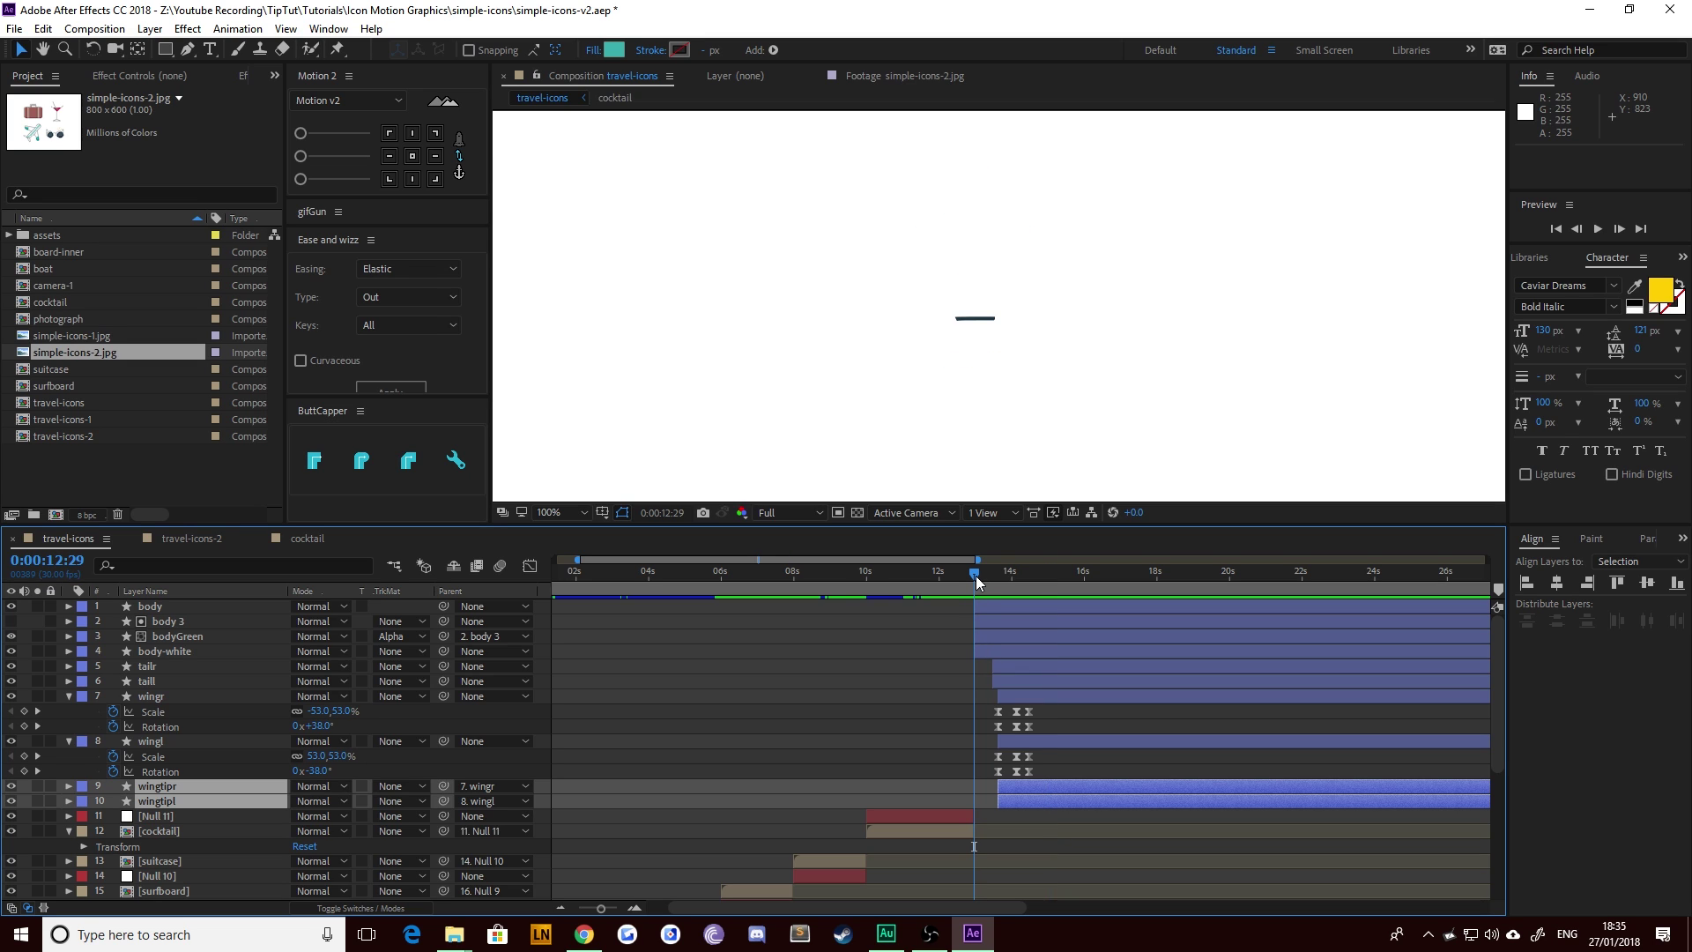
{"action": "left_click_drag", "start_coordinate": [1107, 574], "coordinate": [1125, 575]}
{"action": "left_click", "coordinate": [827, 279]}
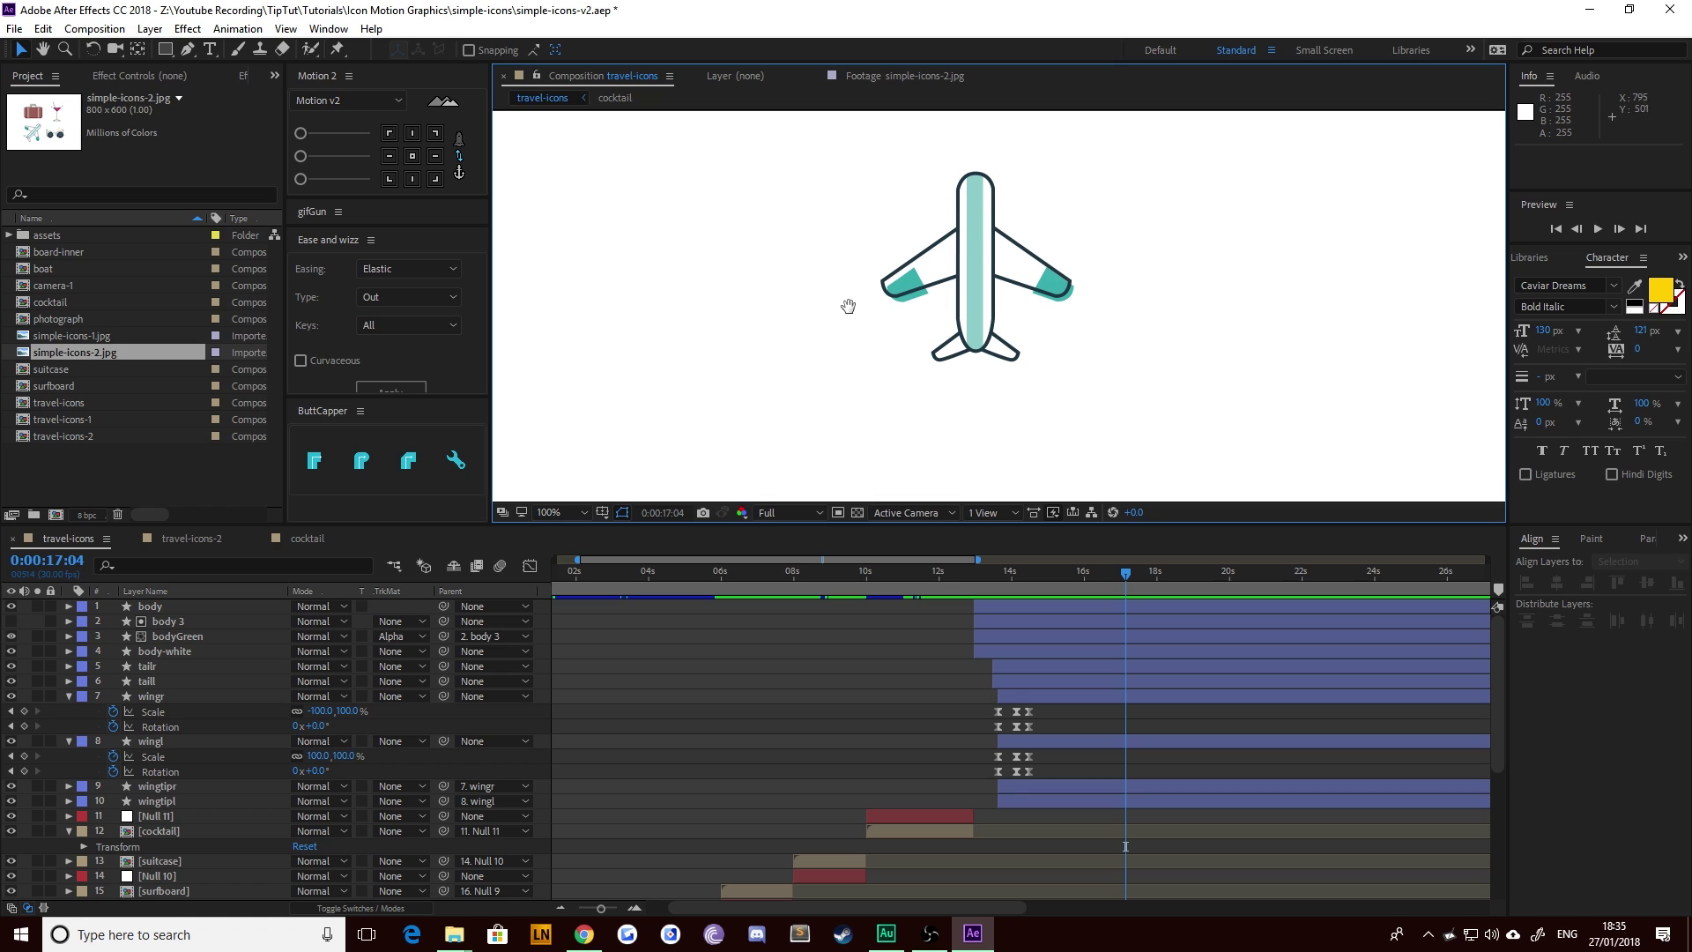
{"action": "left_click_drag", "start_coordinate": [846, 309], "coordinate": [866, 347]}
{"action": "key", "text": "g"}
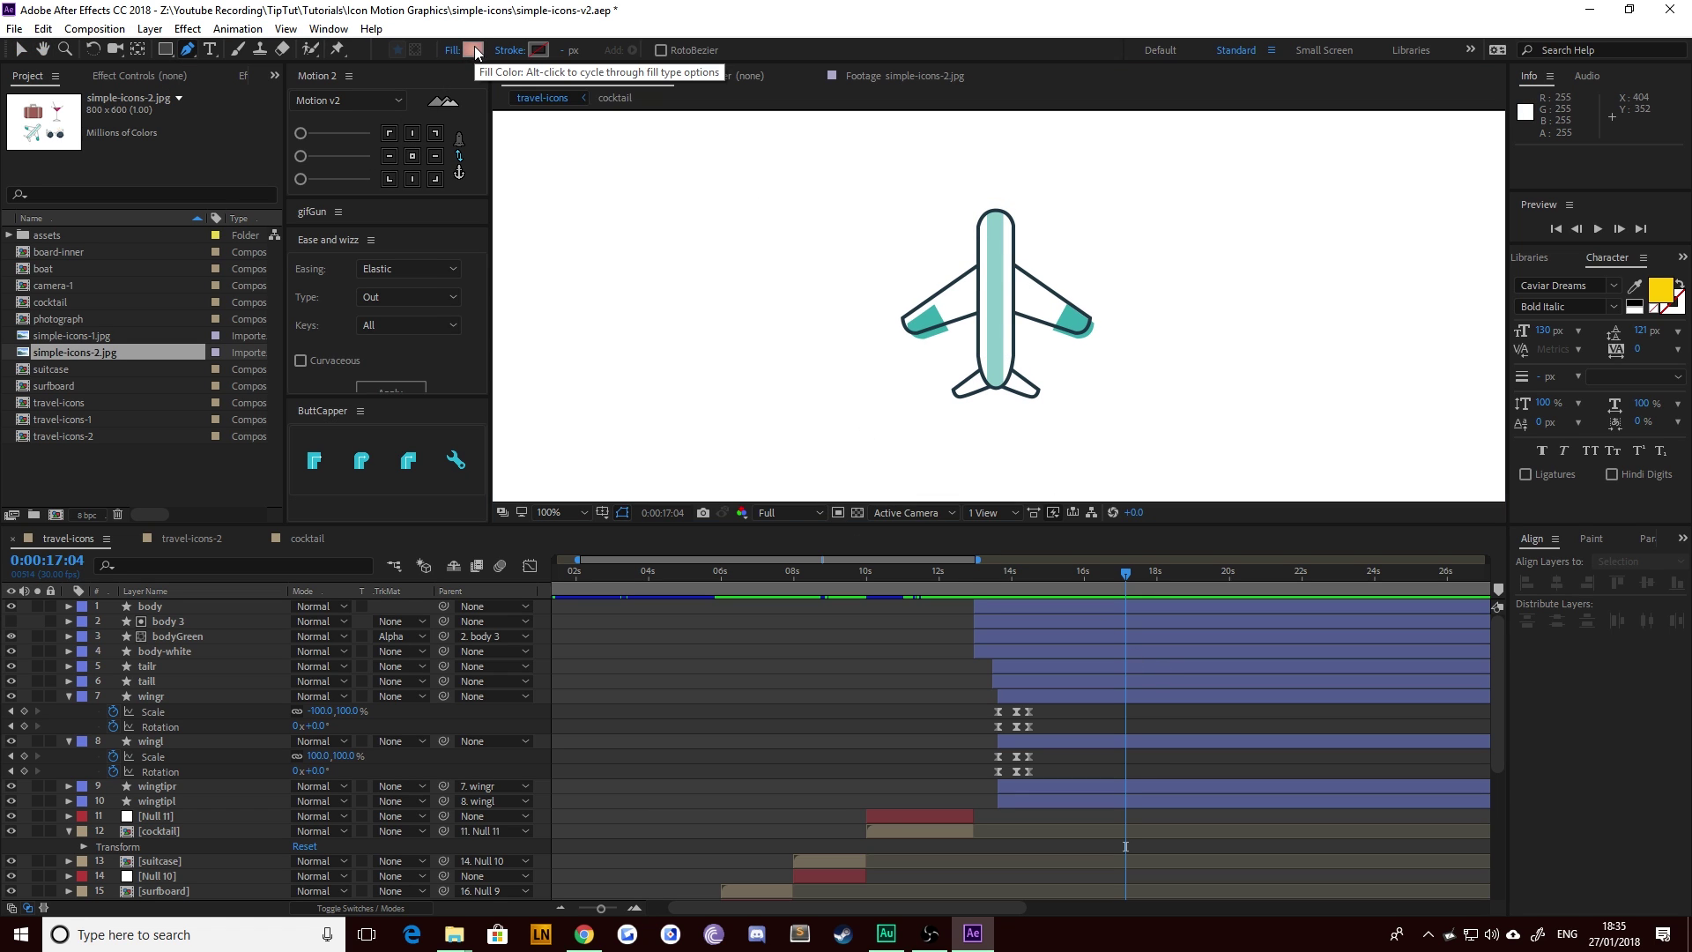
{"action": "left_click", "coordinate": [538, 49]}
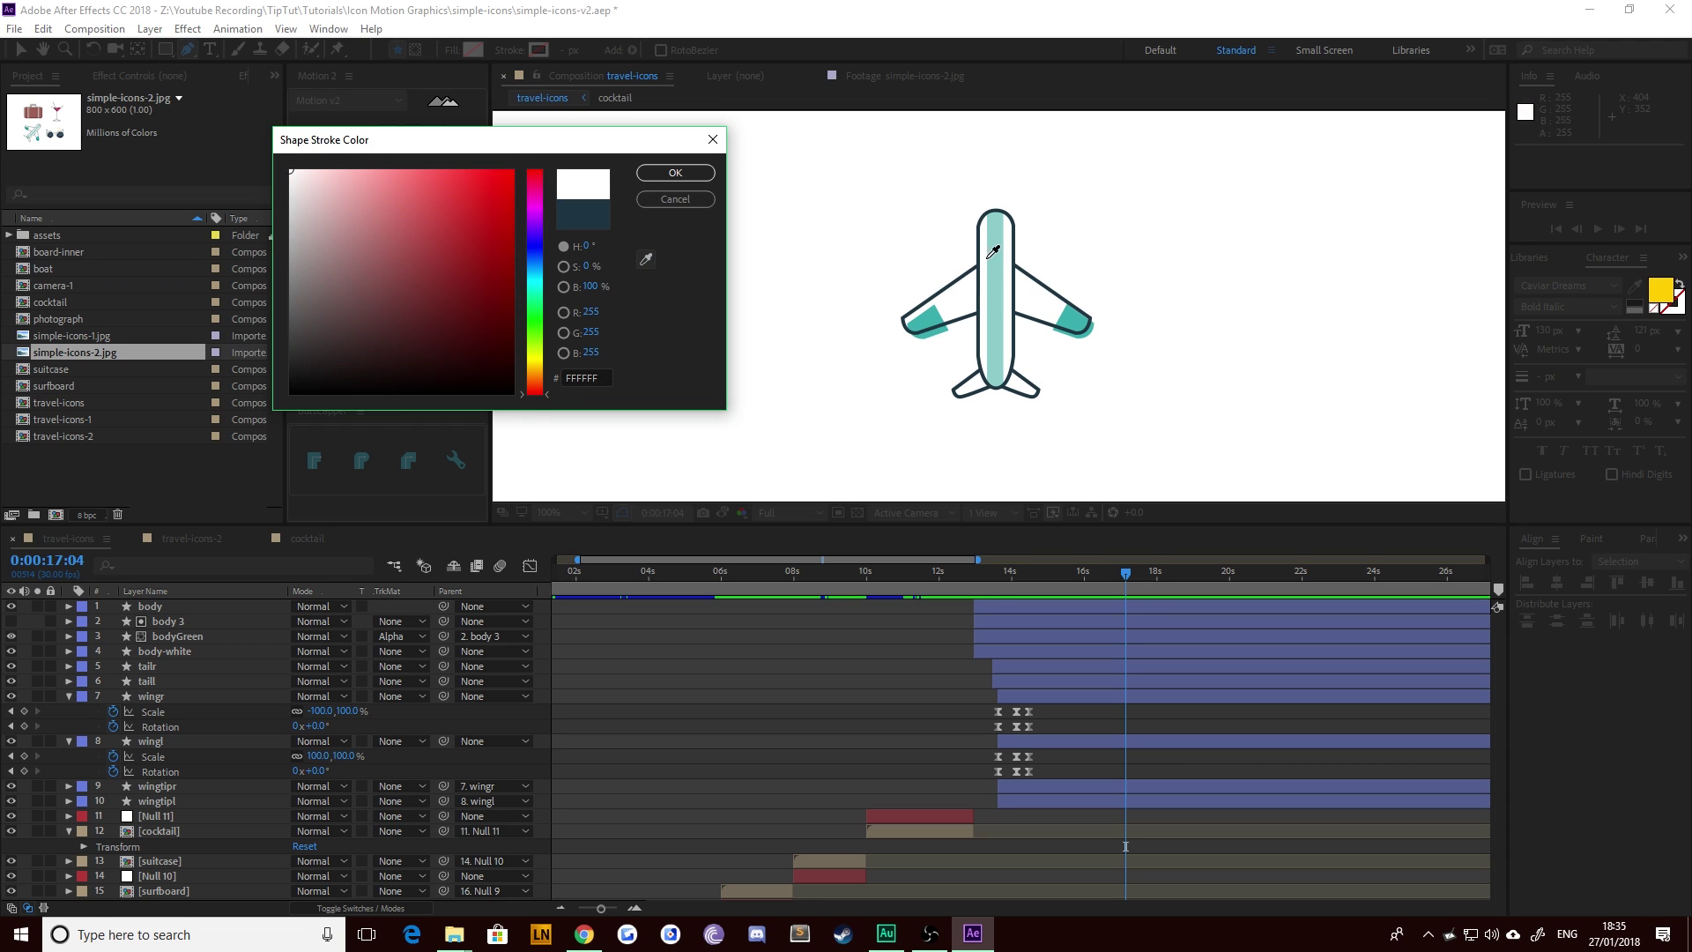
{"action": "left_click", "coordinate": [954, 243]}
{"action": "key", "text": "Return"}
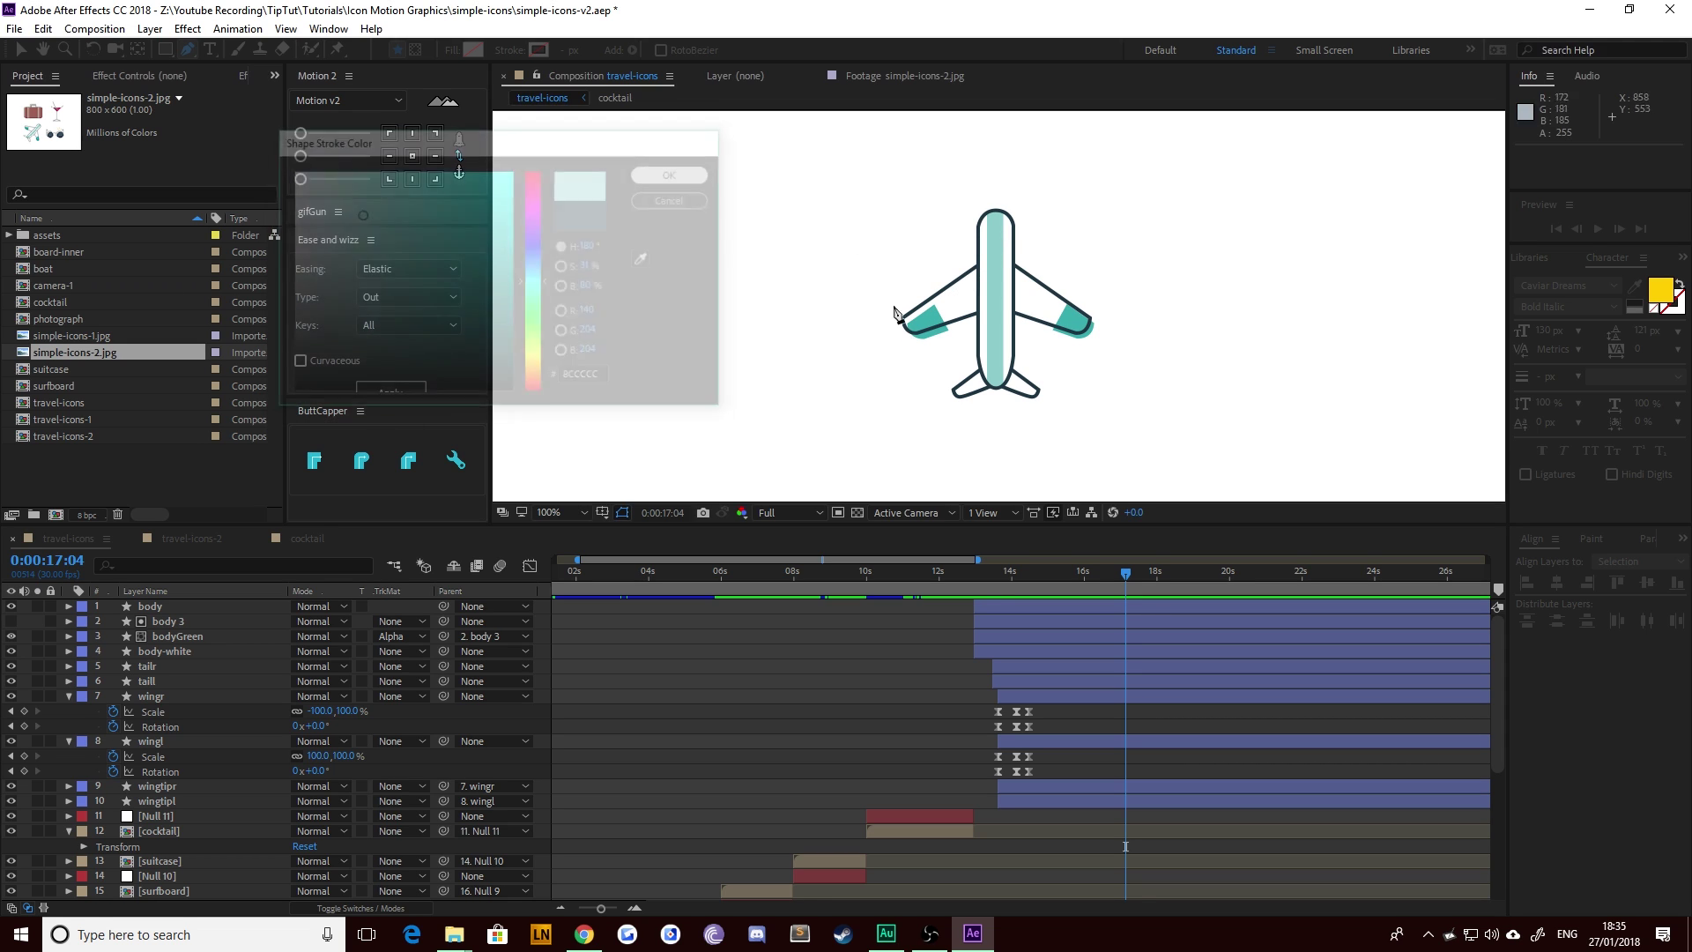
Step: Draw a wavy, open S-curve from above the plane's nose down across the right wingtip to beside the tail, and deselect it
{"action": "left_click_drag", "start_coordinate": [1023, 251], "coordinate": [1035, 292]}
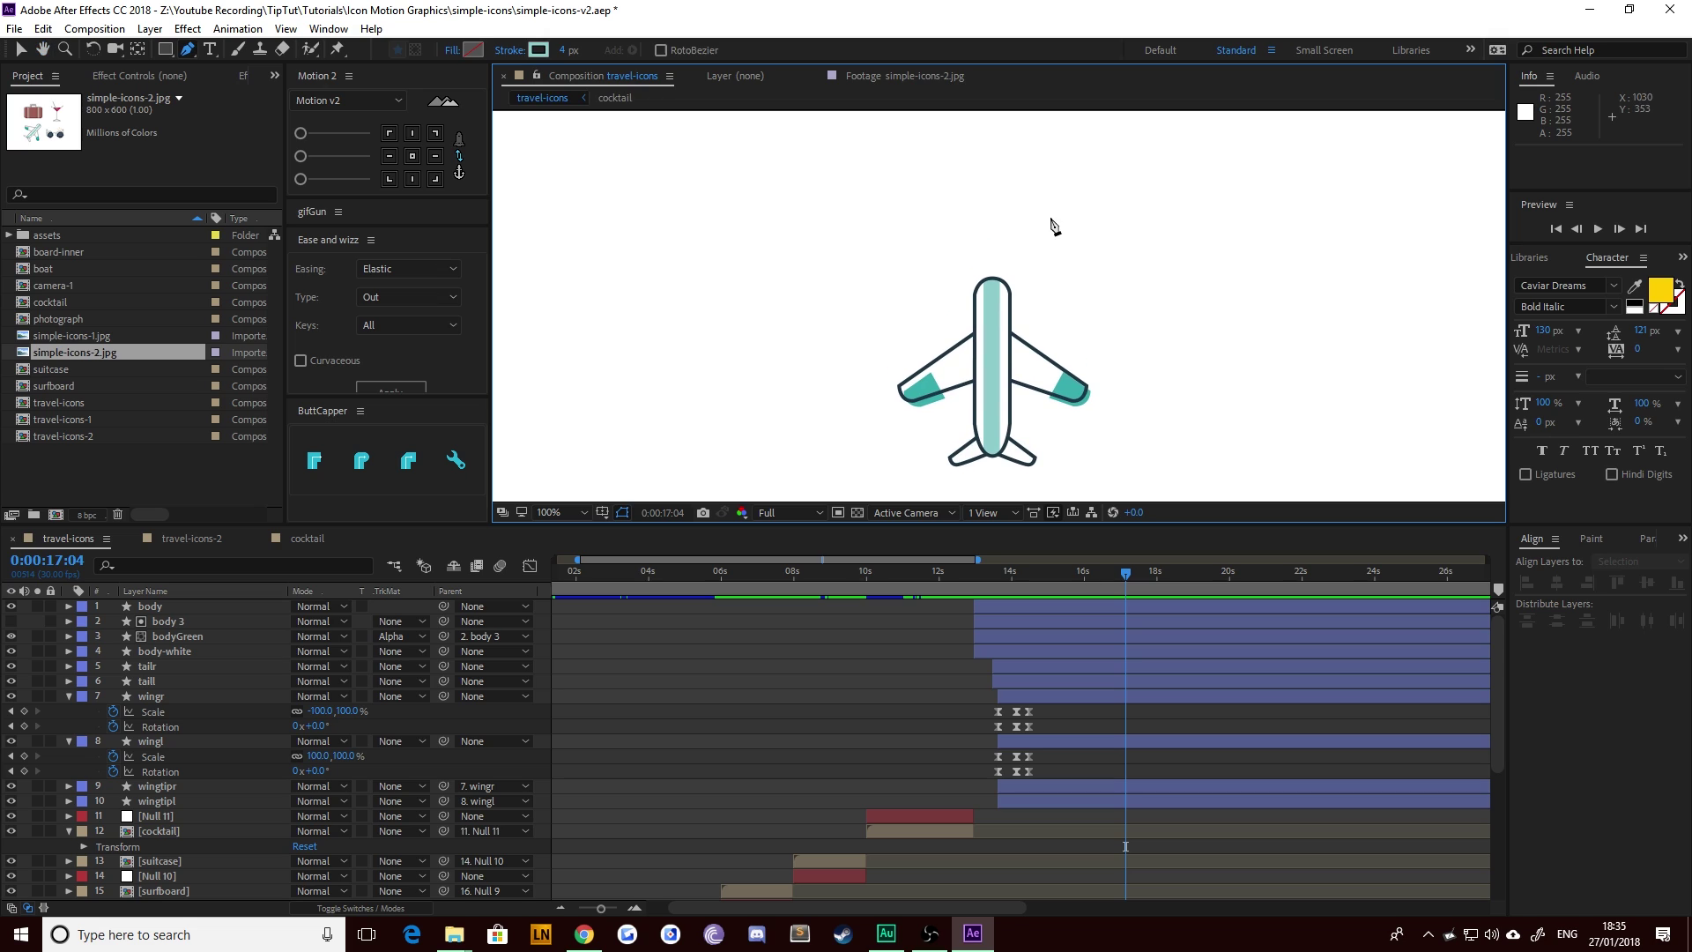
{"action": "left_click", "coordinate": [1039, 192]}
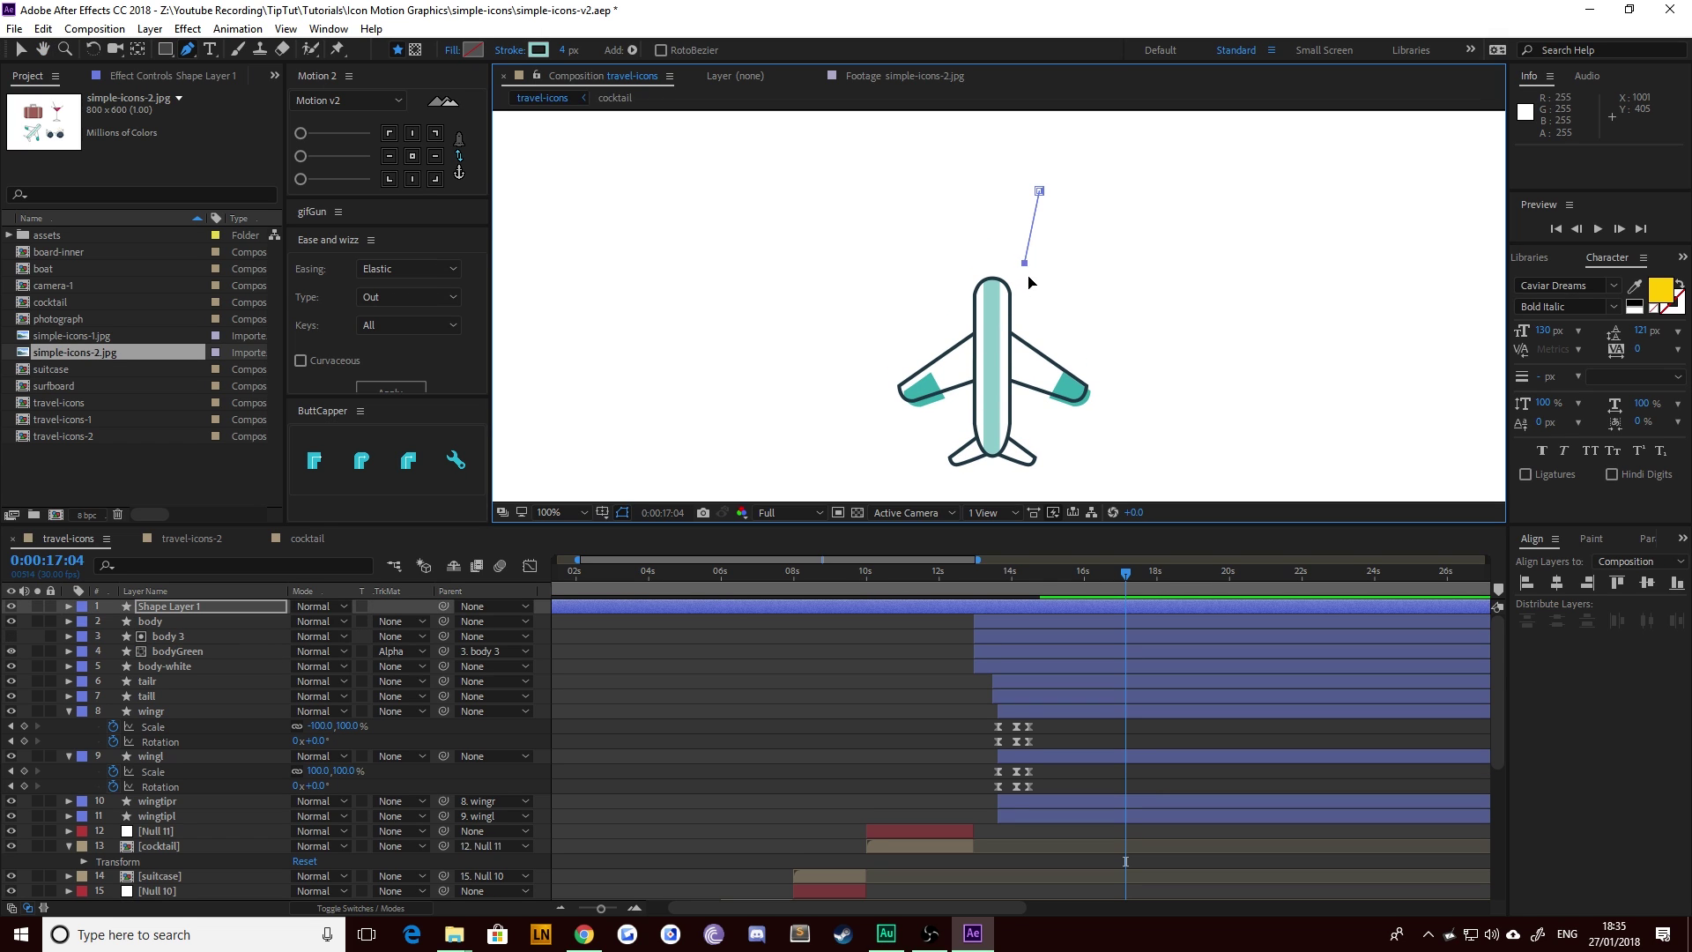
{"action": "left_click_drag", "start_coordinate": [1029, 282], "coordinate": [1026, 310]}
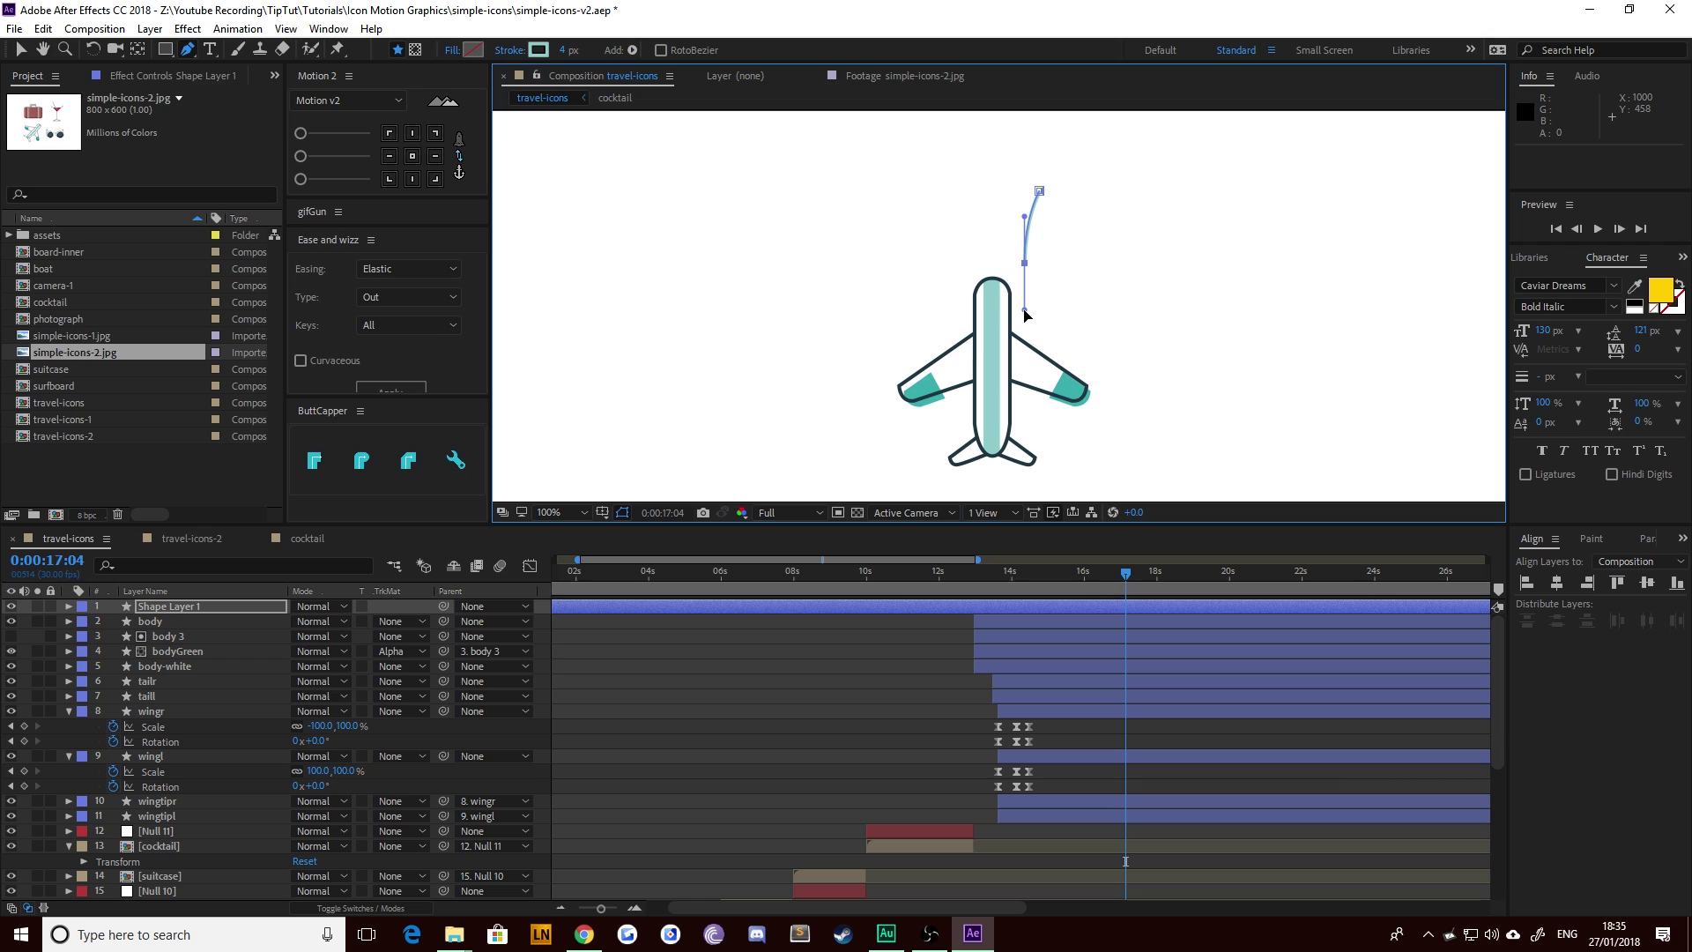
{"action": "left_click_drag", "start_coordinate": [1026, 311], "coordinate": [1033, 312]}
{"action": "left_click_drag", "start_coordinate": [1071, 389], "coordinate": [1068, 450]}
{"action": "mouse_move", "coordinate": [1001, 407]}
{"action": "left_mouse_down"}
{"action": "mouse_move", "coordinate": [991, 330]}
{"action": "mouse_move", "coordinate": [1031, 411]}
{"action": "left_mouse_up"}
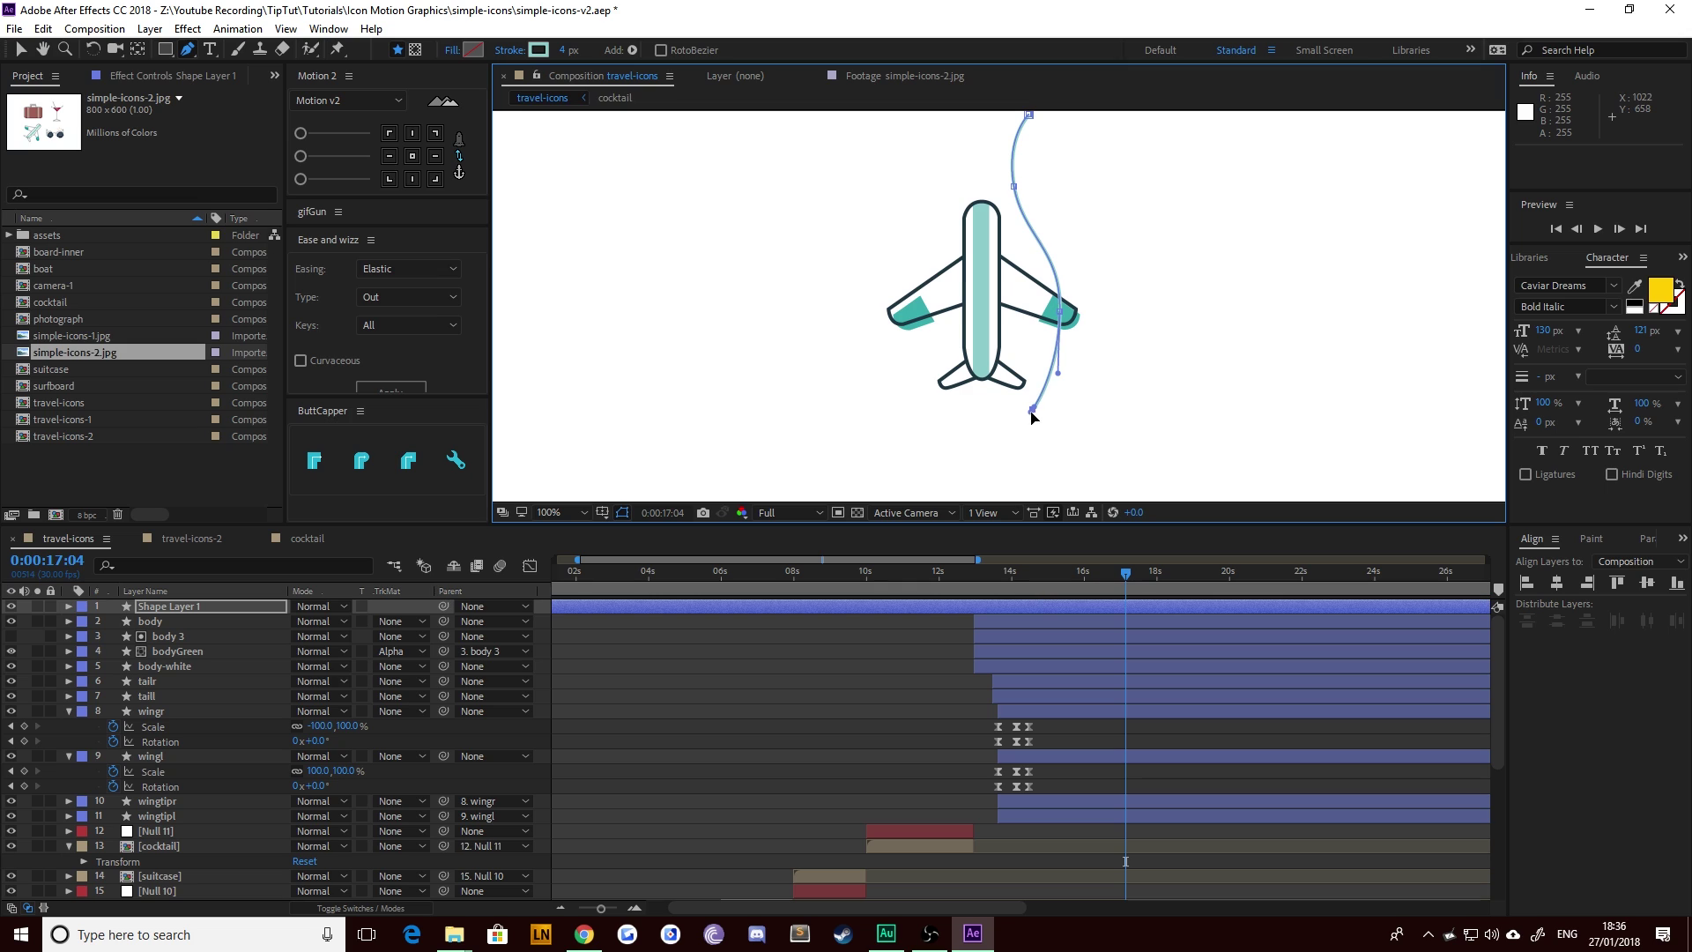
{"action": "left_click_drag", "start_coordinate": [903, 316], "coordinate": [935, 373]}
{"action": "key", "text": "v"}
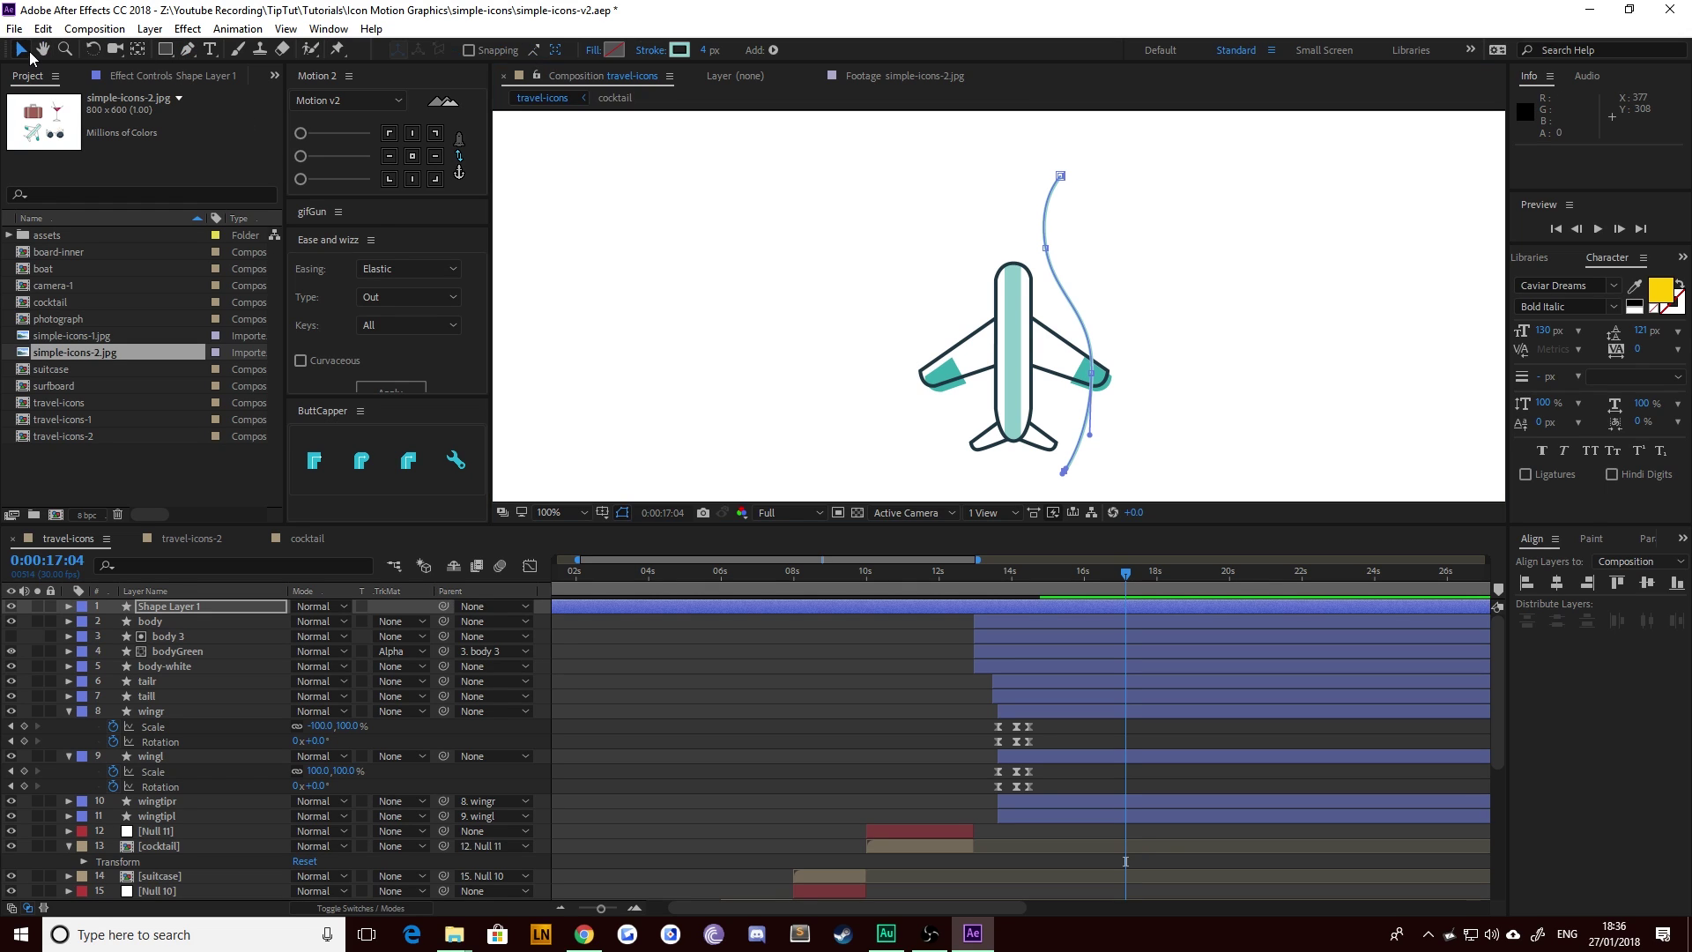
{"action": "left_click", "coordinate": [825, 663]}
Step: Draw a second wavy path as a new shape layer, running from above the plane down across the left wing
{"action": "left_click", "coordinate": [188, 50]}
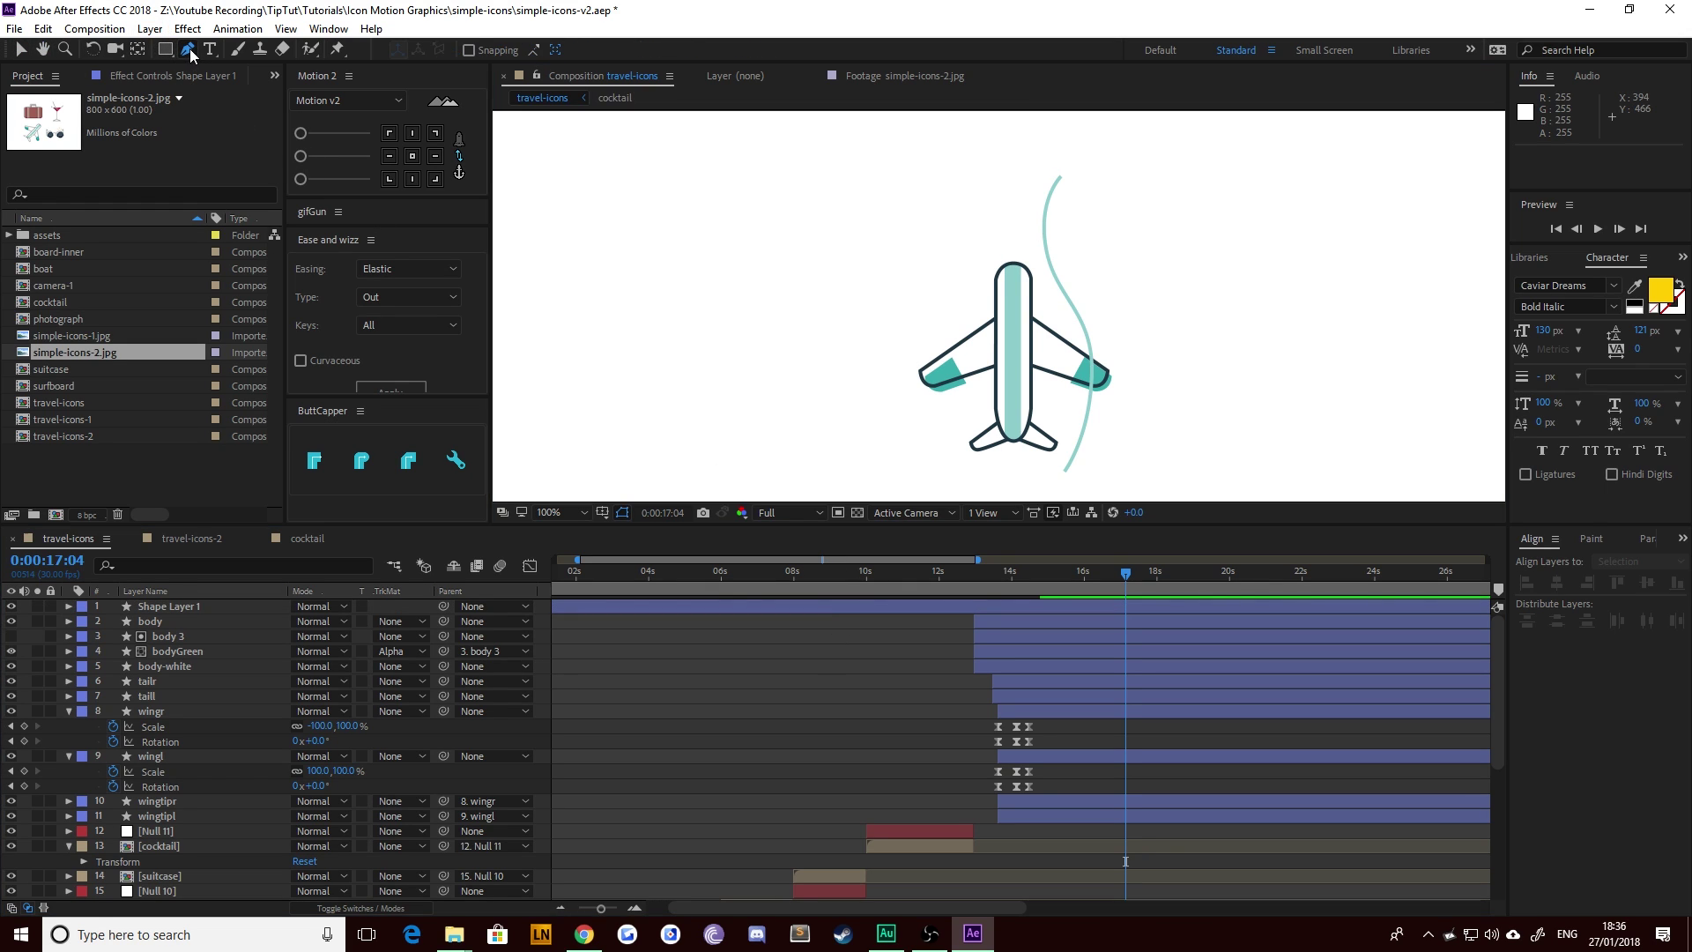
{"action": "left_click", "coordinate": [943, 187]}
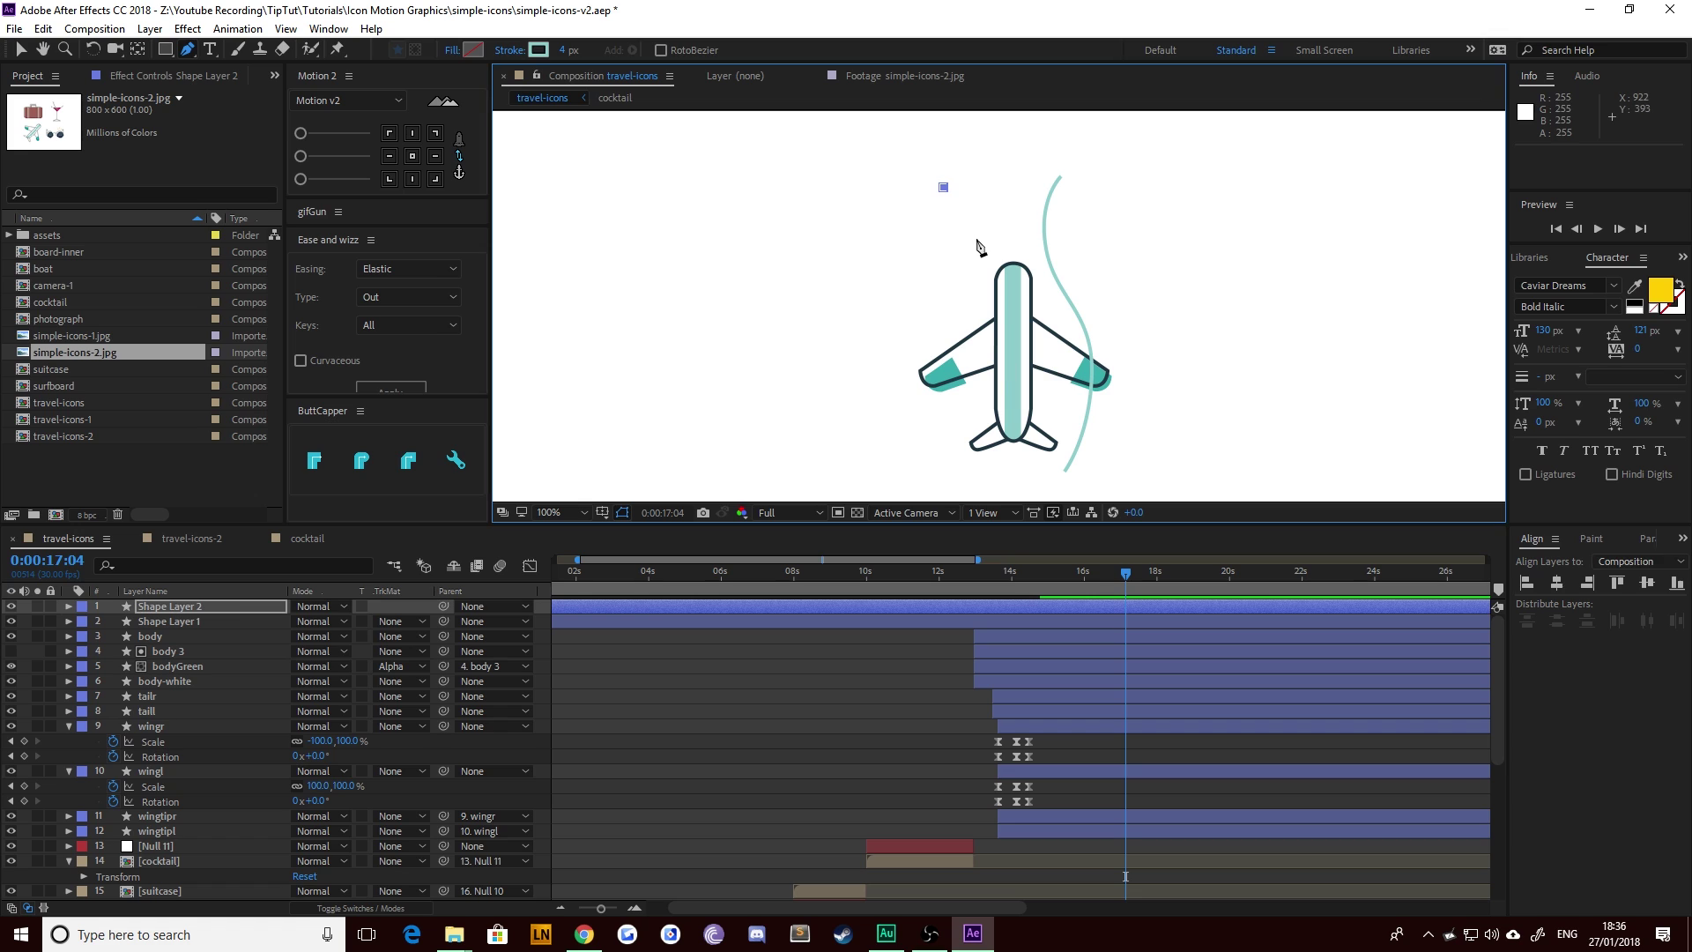
{"action": "left_click_drag", "start_coordinate": [976, 238], "coordinate": [957, 357]}
{"action": "mouse_move", "coordinate": [969, 464]}
{"action": "left_mouse_down"}
{"action": "mouse_move", "coordinate": [975, 506]}
{"action": "mouse_move", "coordinate": [989, 467]}
{"action": "left_mouse_up"}
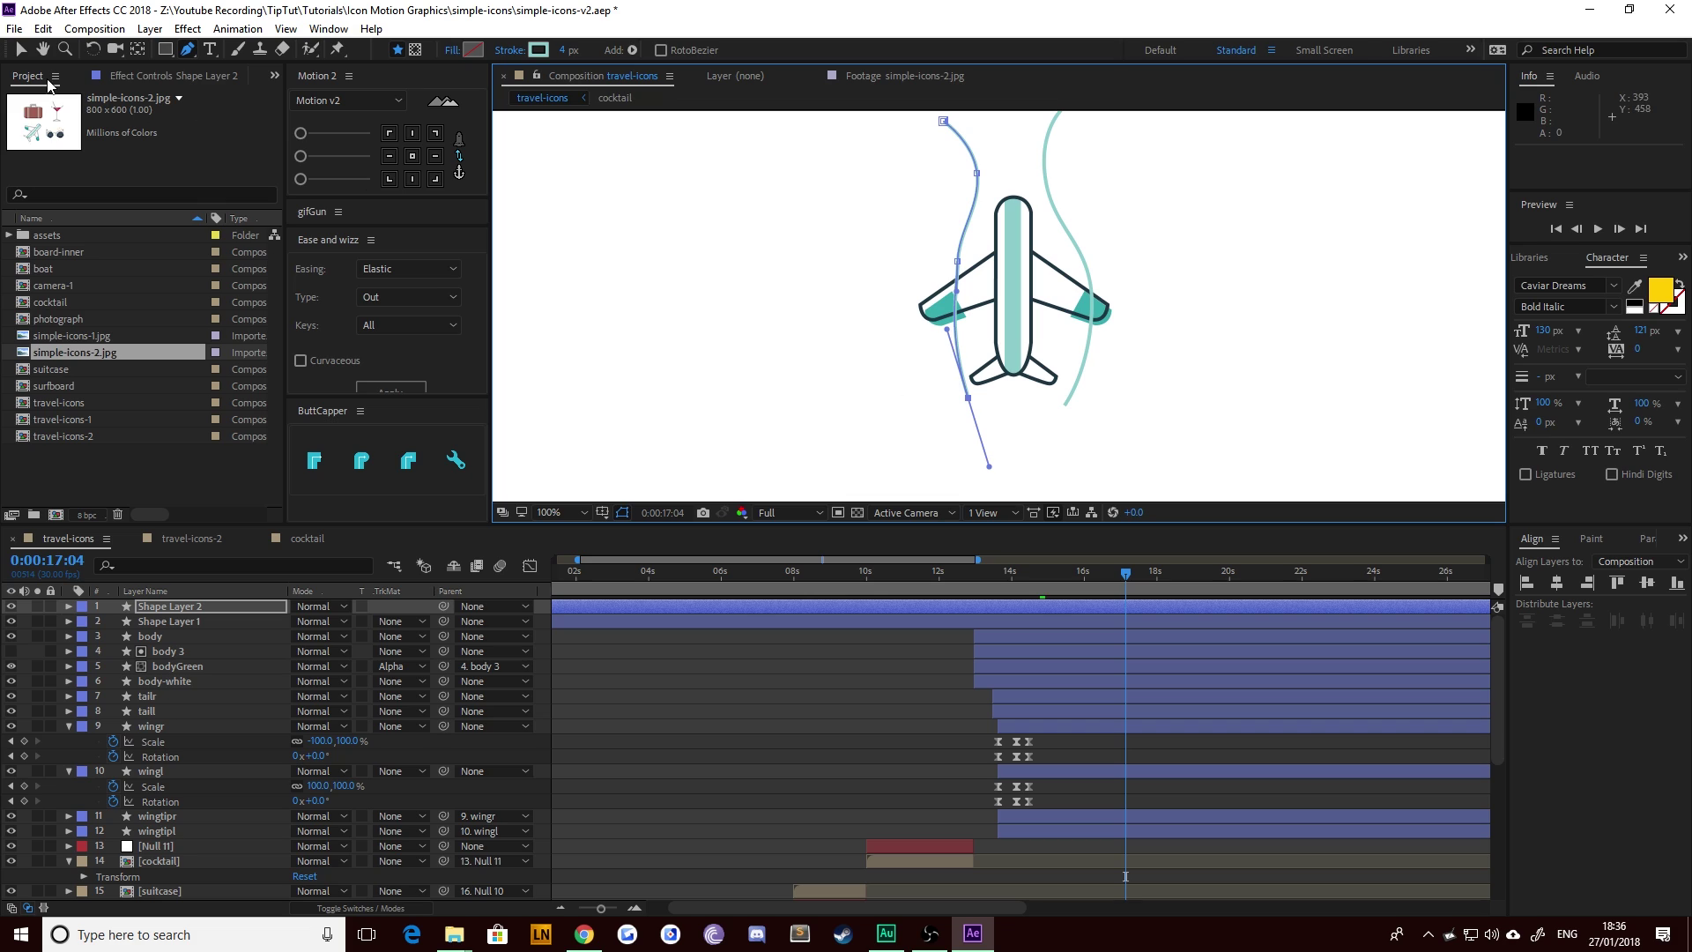
Step: Reshape the left wavy path by moving its lower end inward and its middle point outward, smoothing the curve
{"action": "left_click", "coordinate": [20, 49]}
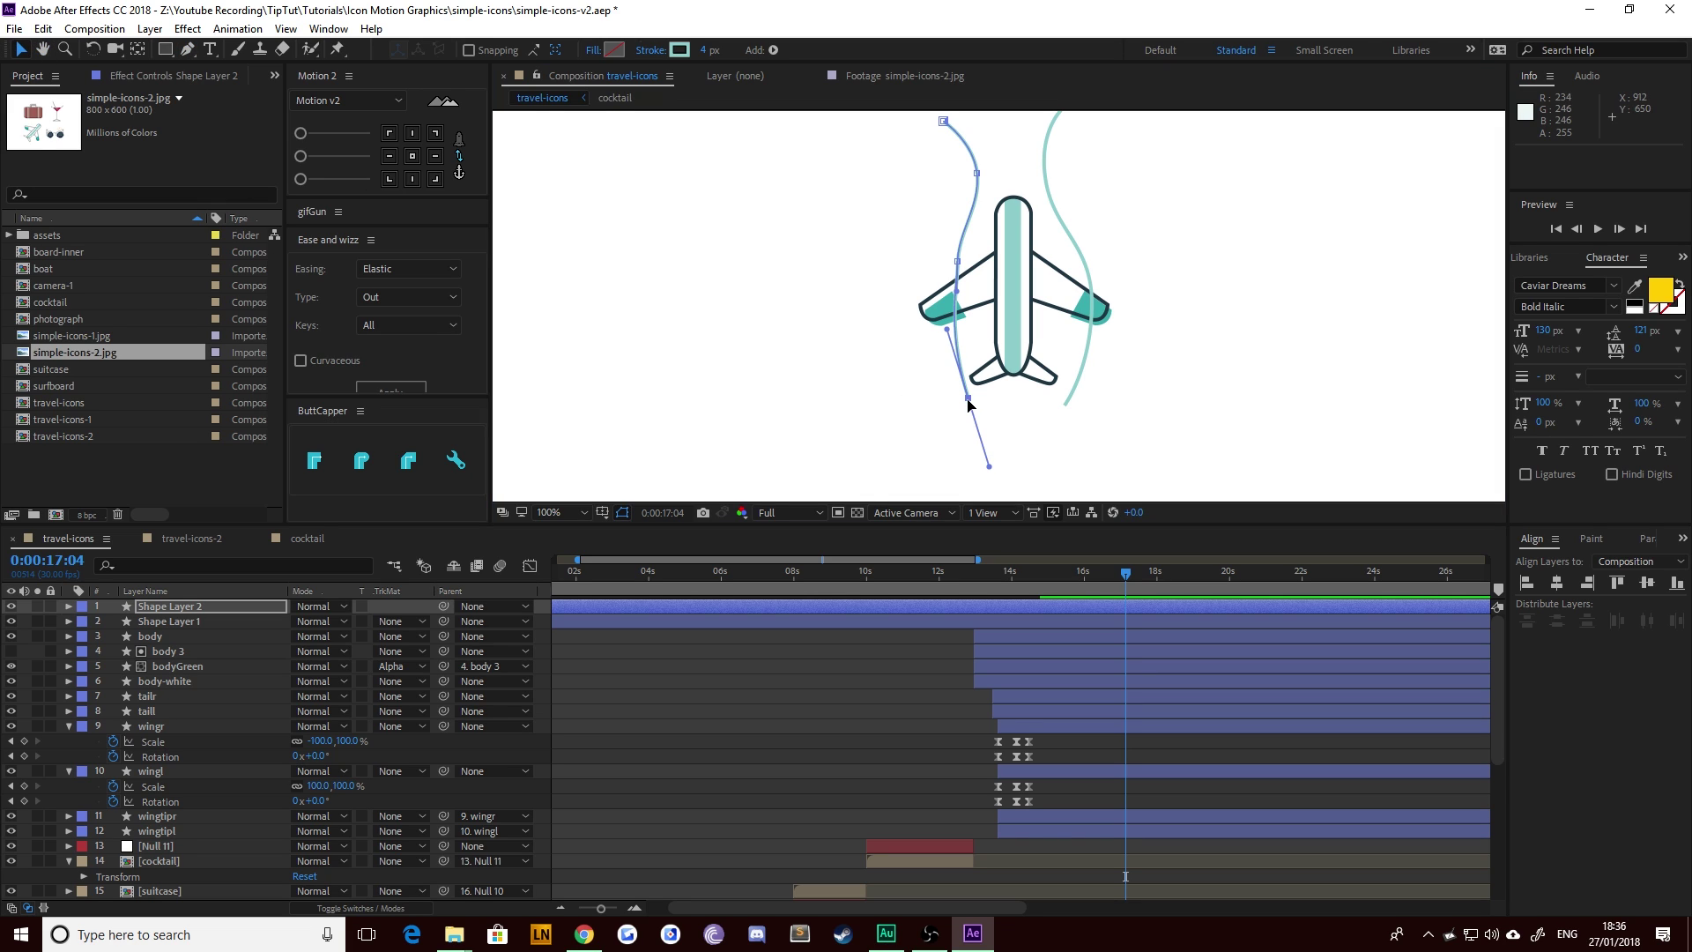
{"action": "left_click_drag", "start_coordinate": [968, 404], "coordinate": [981, 416]}
{"action": "left_click_drag", "start_coordinate": [957, 341], "coordinate": [949, 342]}
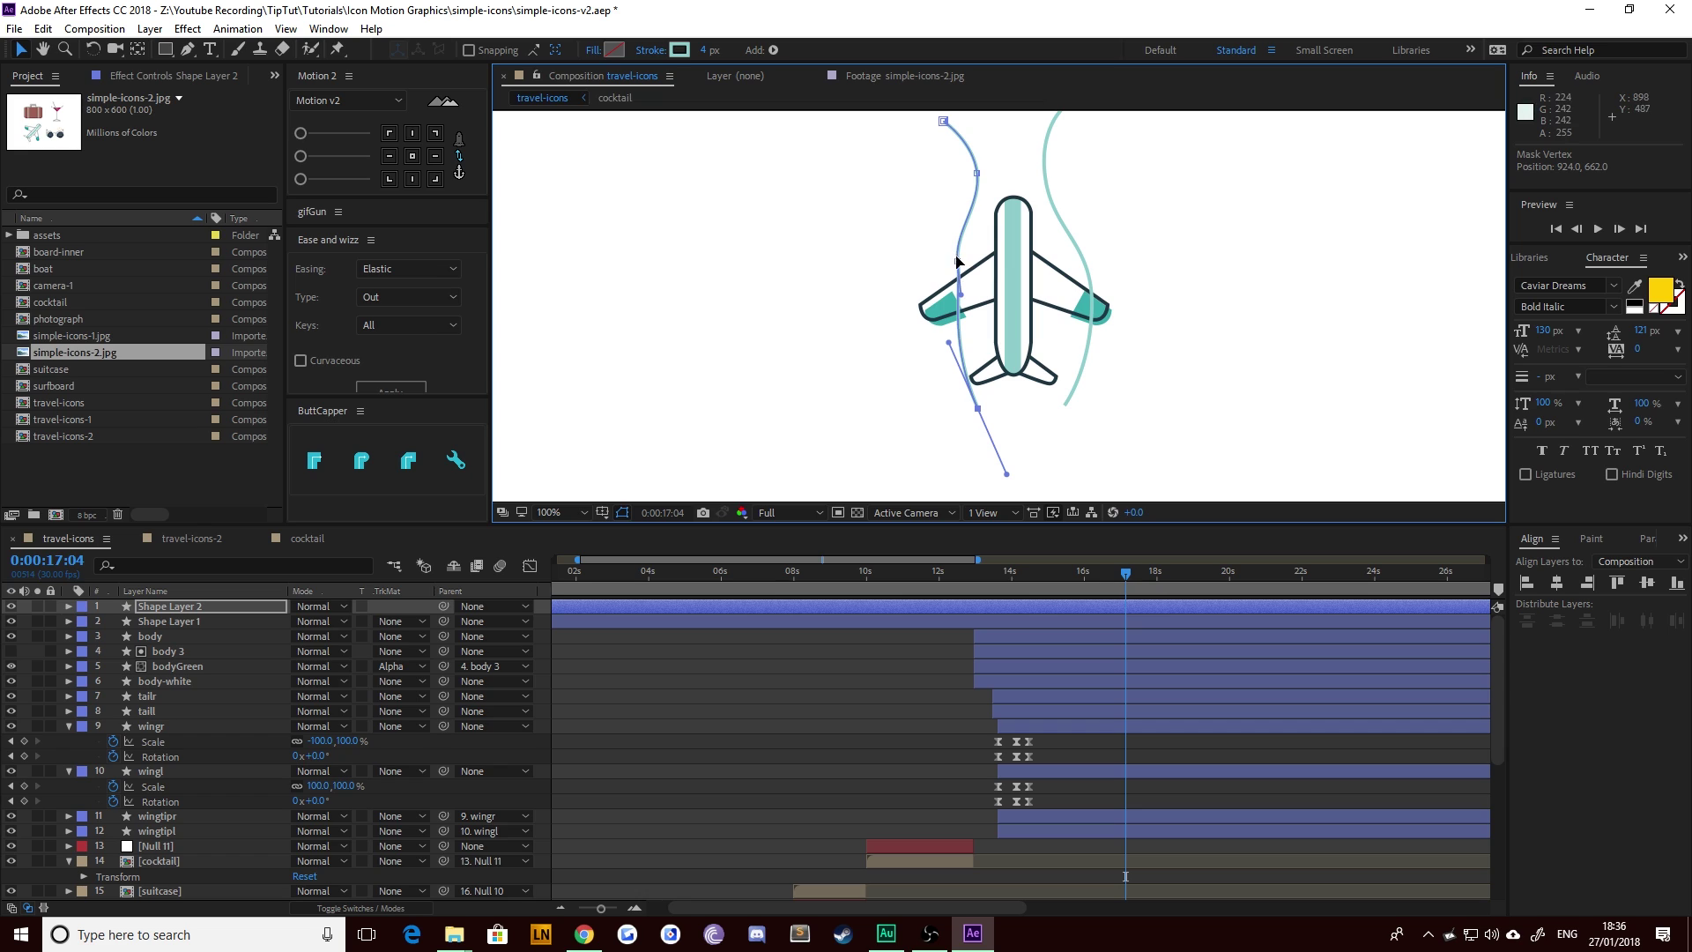
{"action": "left_click_drag", "start_coordinate": [957, 262], "coordinate": [946, 307]}
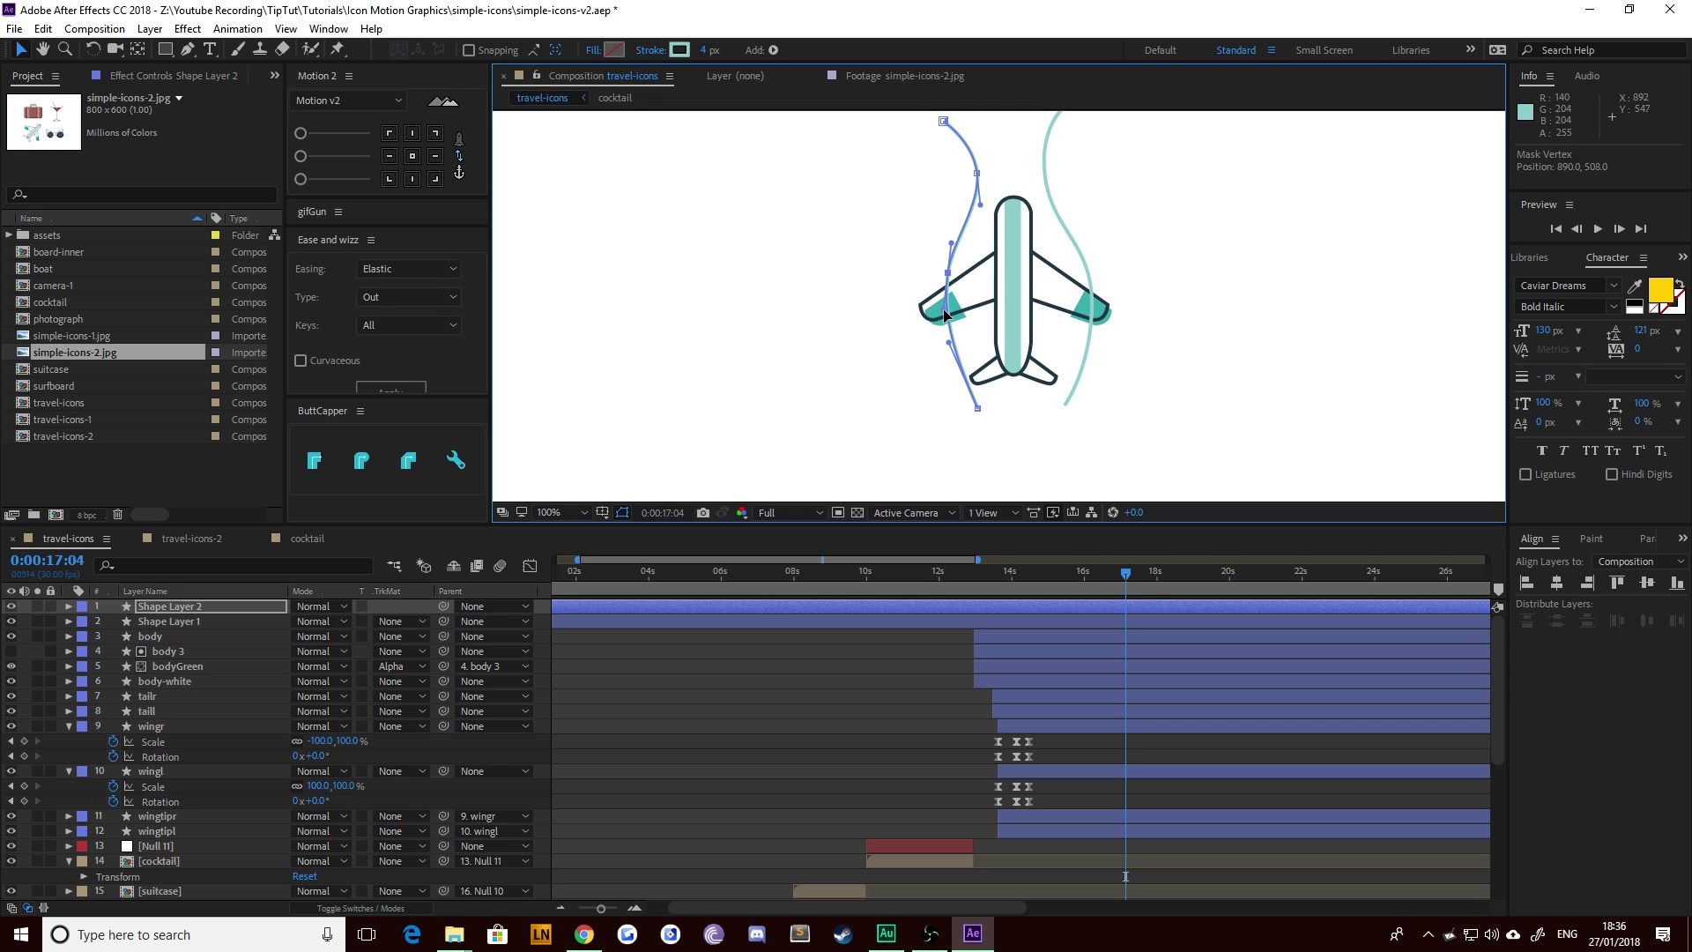
{"action": "left_click", "coordinate": [881, 321]}
{"action": "left_click_drag", "start_coordinate": [787, 241], "coordinate": [759, 279]}
{"action": "left_click", "coordinate": [763, 280]}
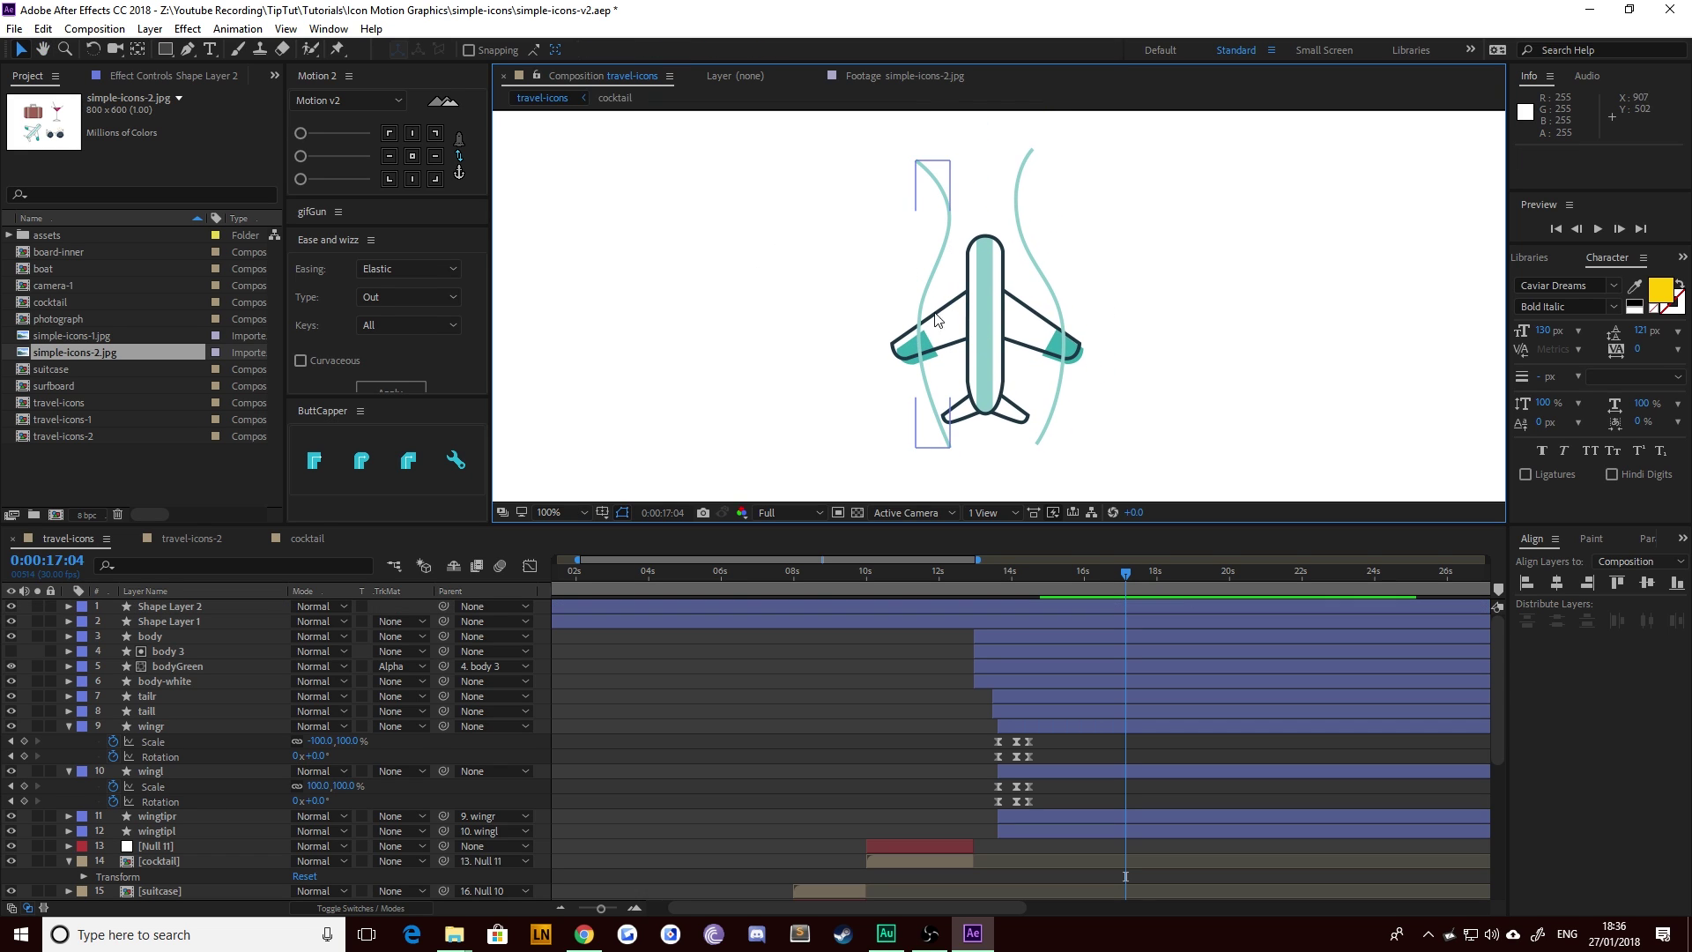
Step: Trim Shape Layer 1 and Shape Layer 2 to start at 0:00:17:04
{"action": "left_click", "coordinate": [882, 620]}
{"action": "left_click", "coordinate": [875, 606], "text": "shift"}
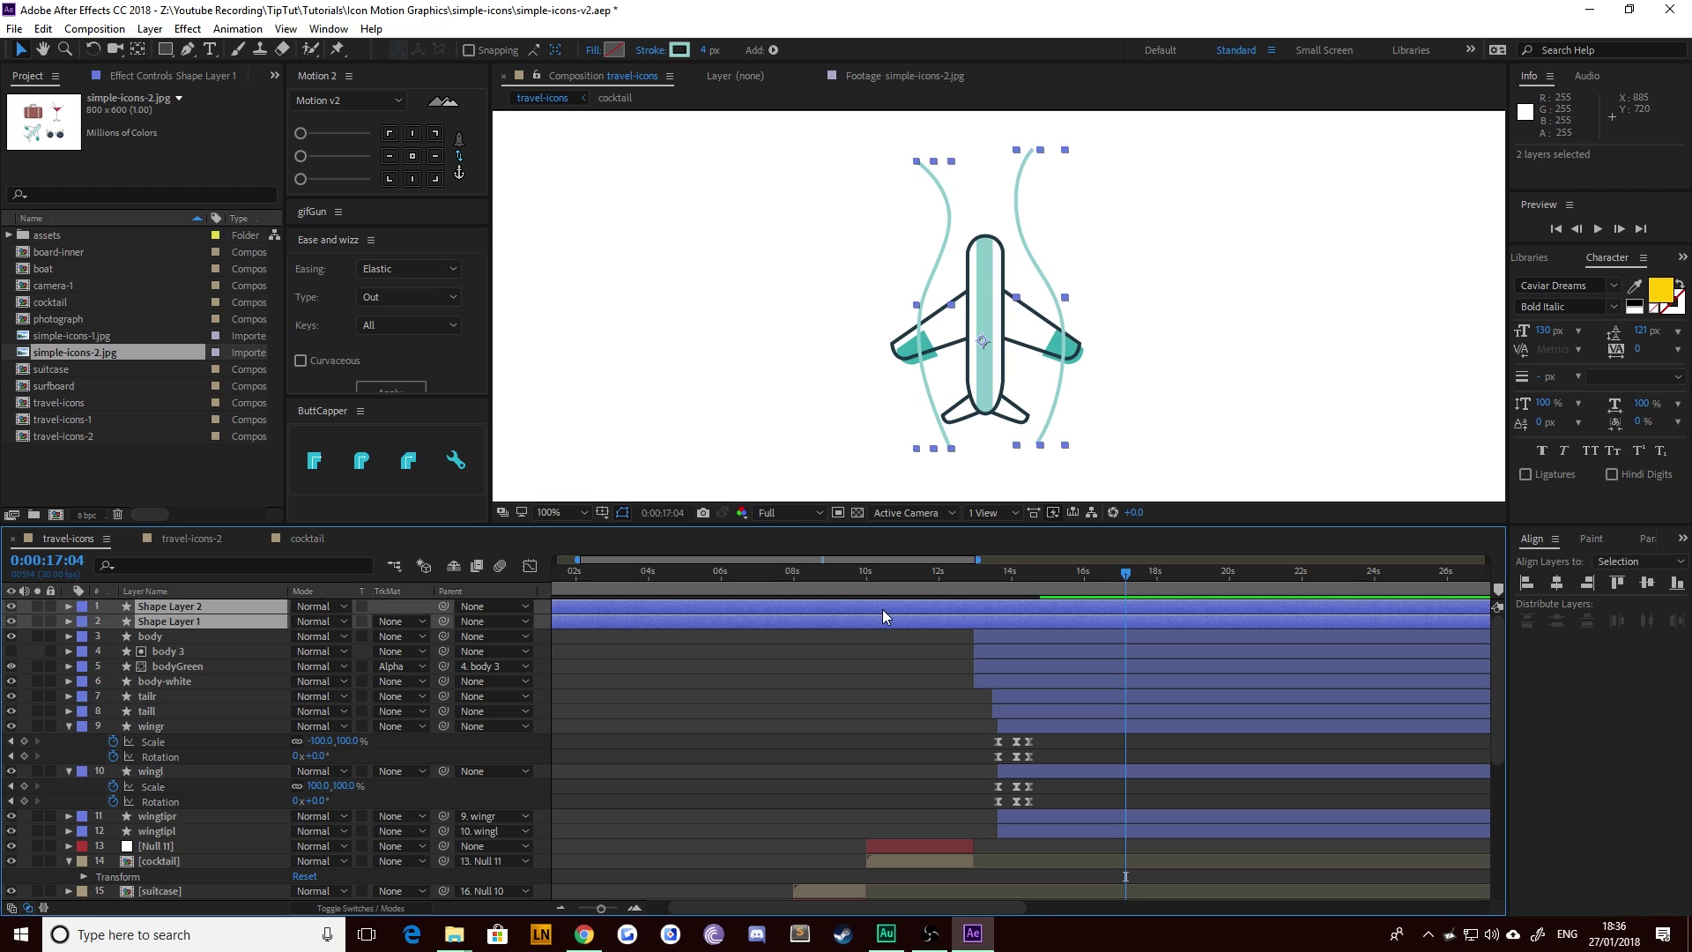
{"action": "key", "text": "alt+bracketleft"}
{"action": "key", "text": "ctrl+shift+a"}
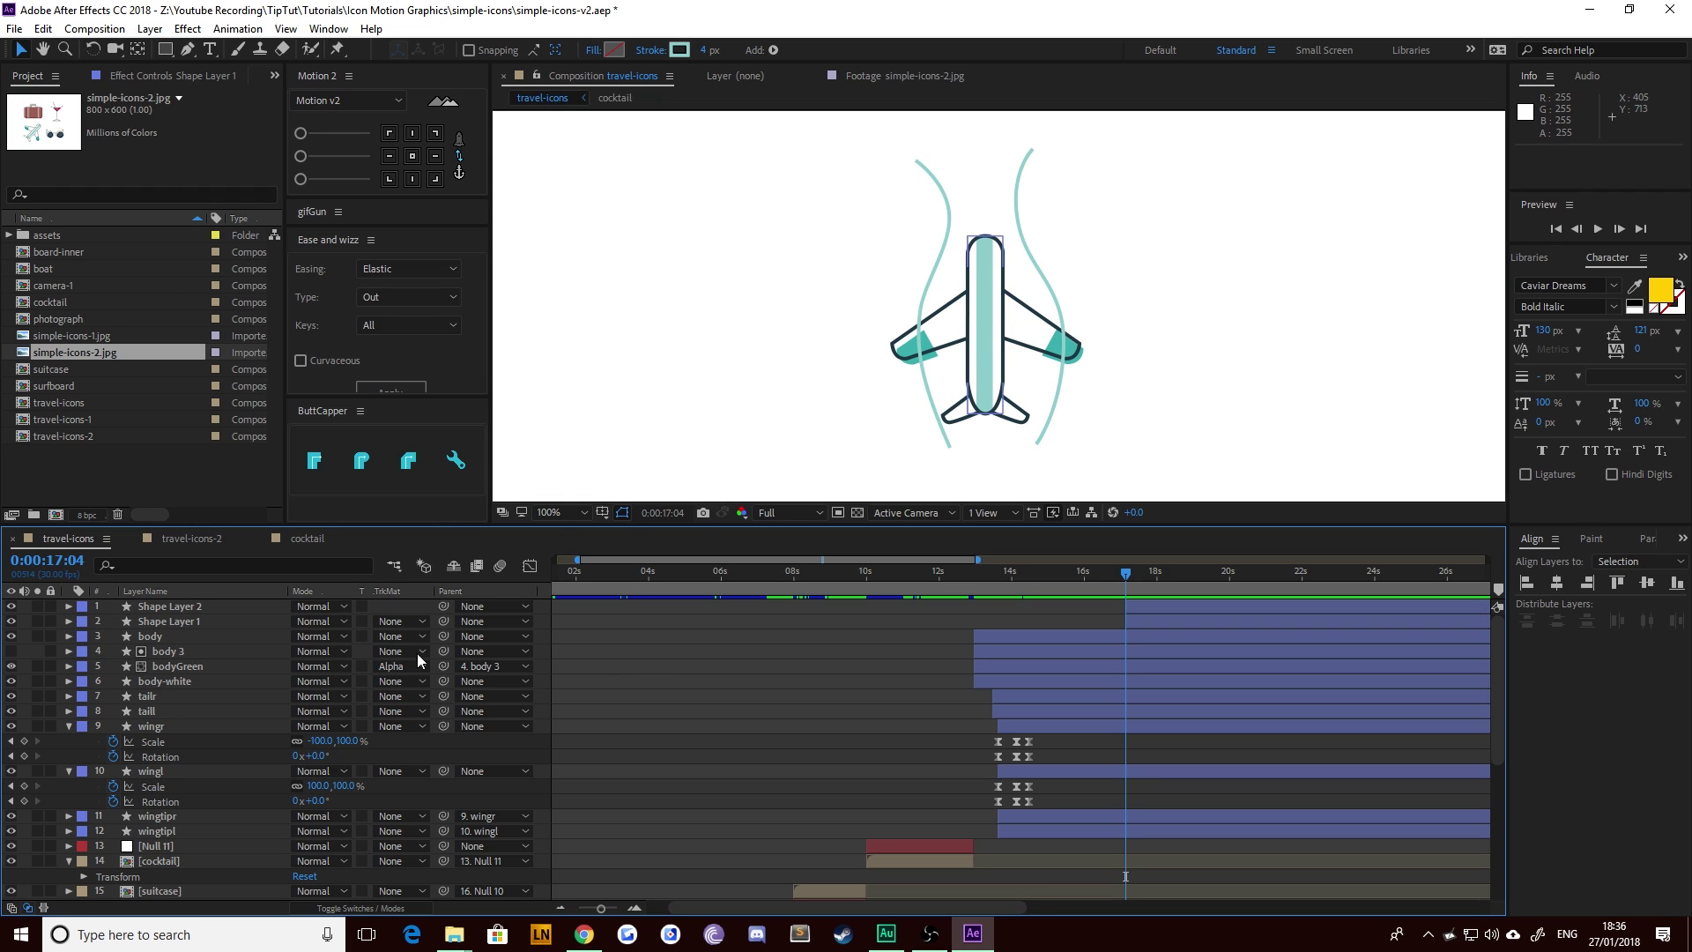
Step: Add Trim Paths to Shape Layer 1 and reveal its properties
{"action": "left_click", "coordinate": [141, 620]}
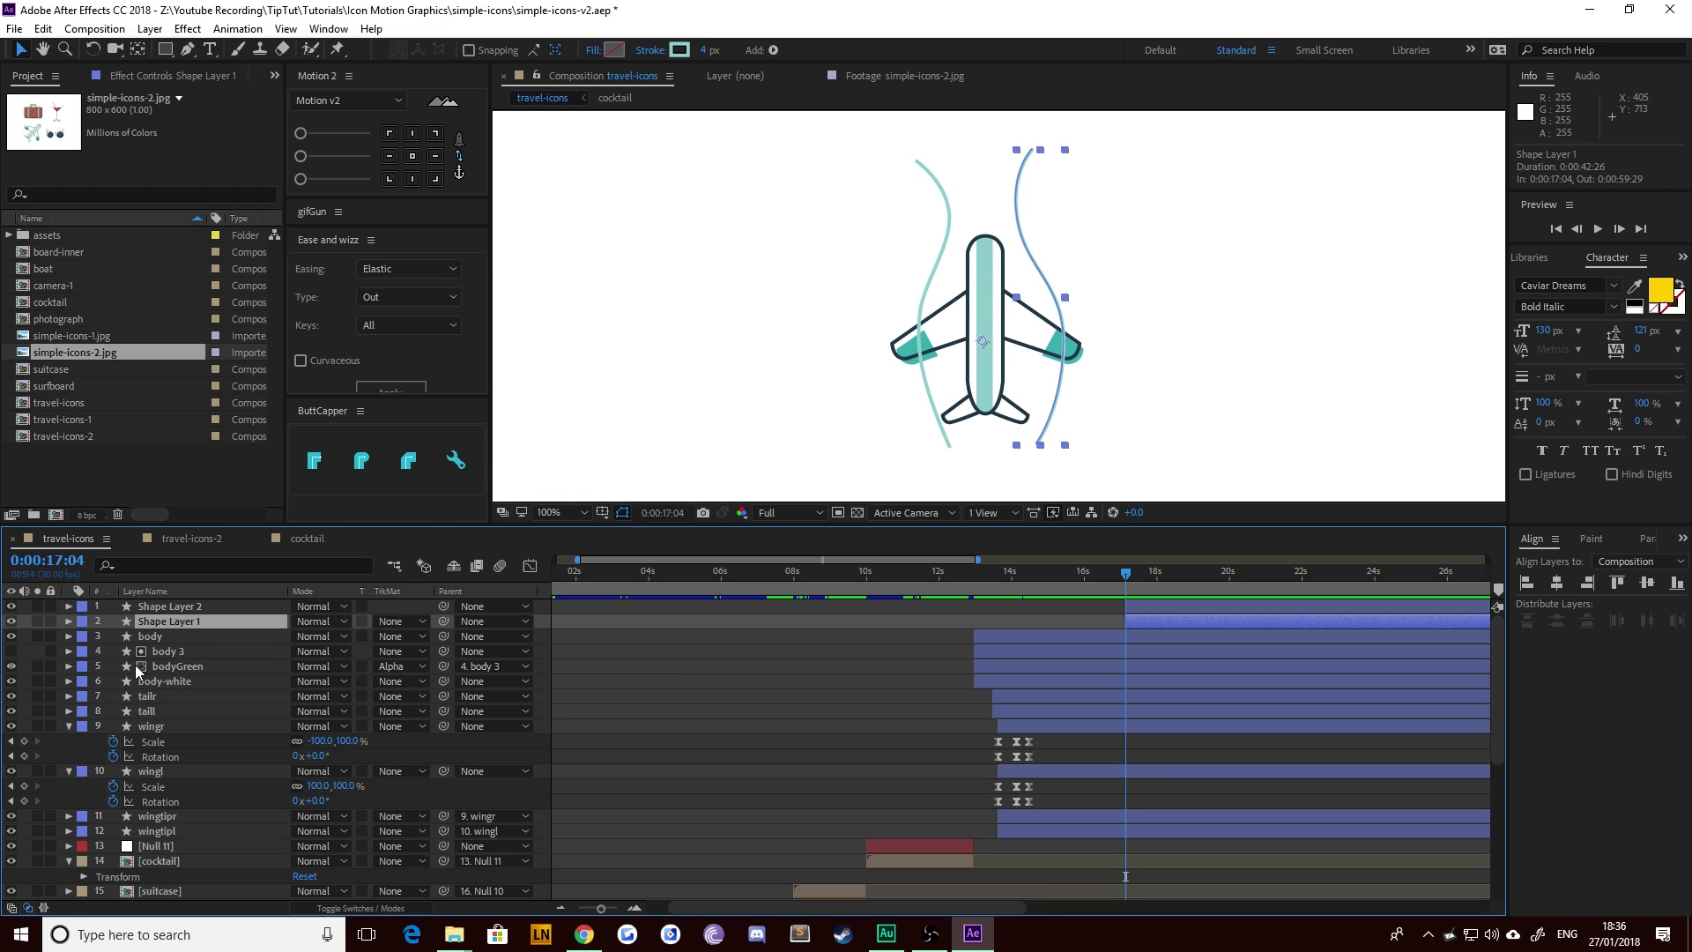
{"action": "left_click", "coordinate": [70, 620]}
{"action": "left_click", "coordinate": [424, 635]}
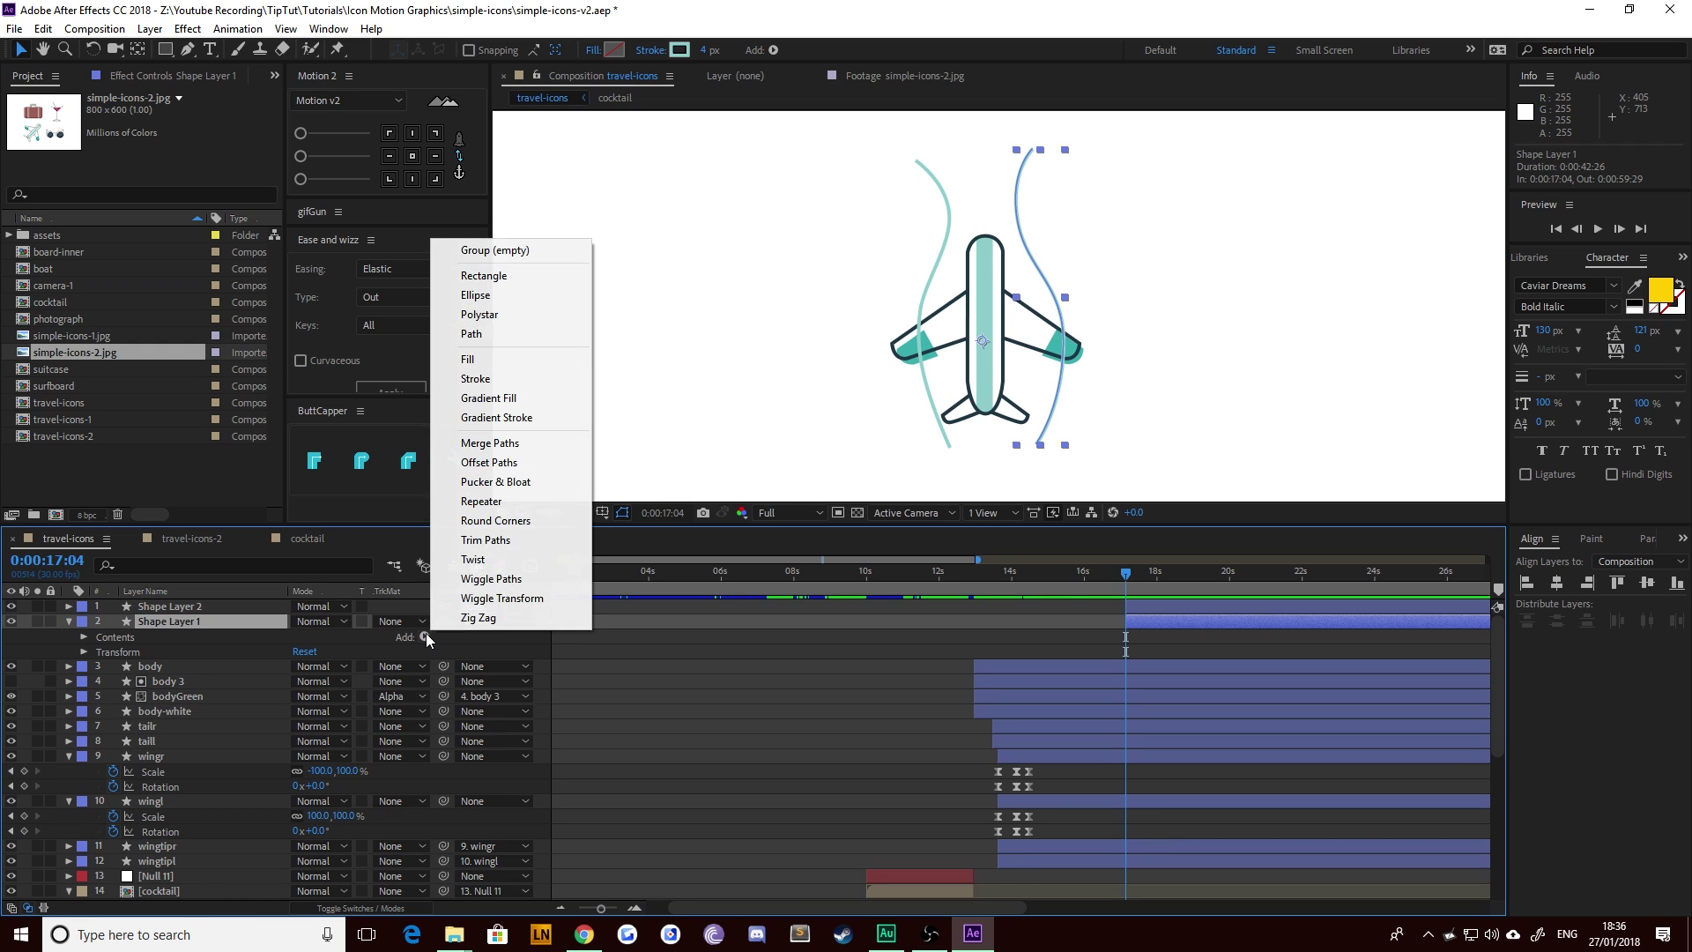
{"action": "left_click", "coordinate": [494, 543]}
{"action": "left_click", "coordinate": [99, 667]}
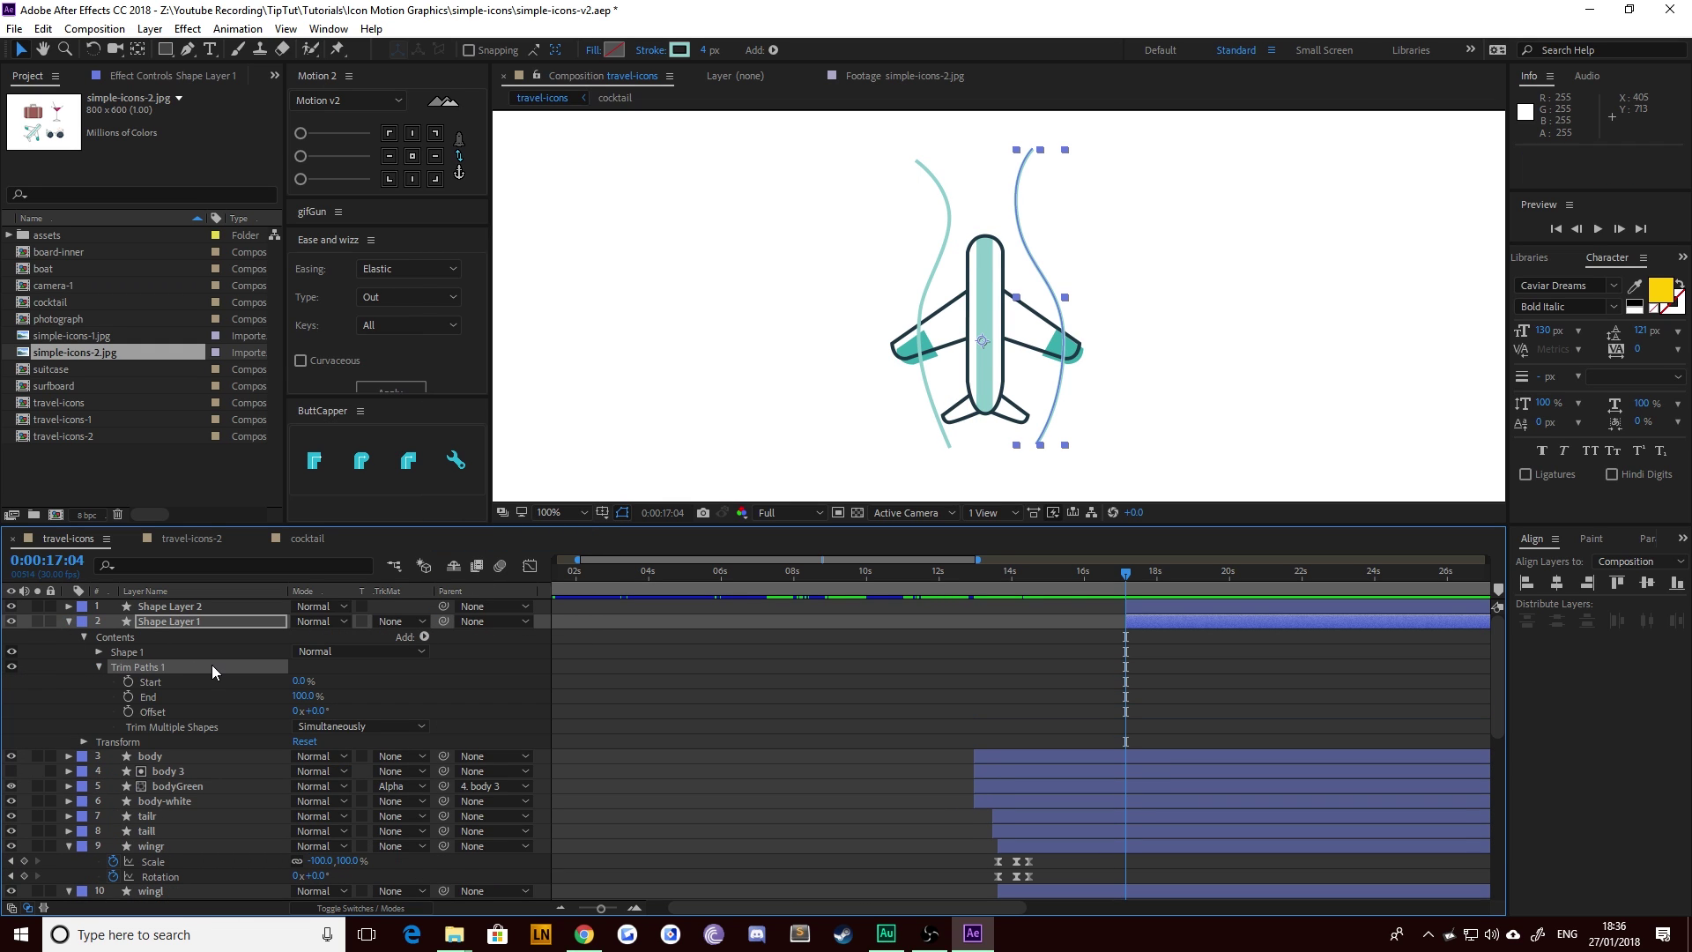
Step: Keyframe Shape Layer 1's Trim Paths Start and End from 0% at 0:00:17:04 to 100% at 0:00:18:04
{"action": "left_click", "coordinate": [128, 682]}
{"action": "left_click", "coordinate": [126, 696]}
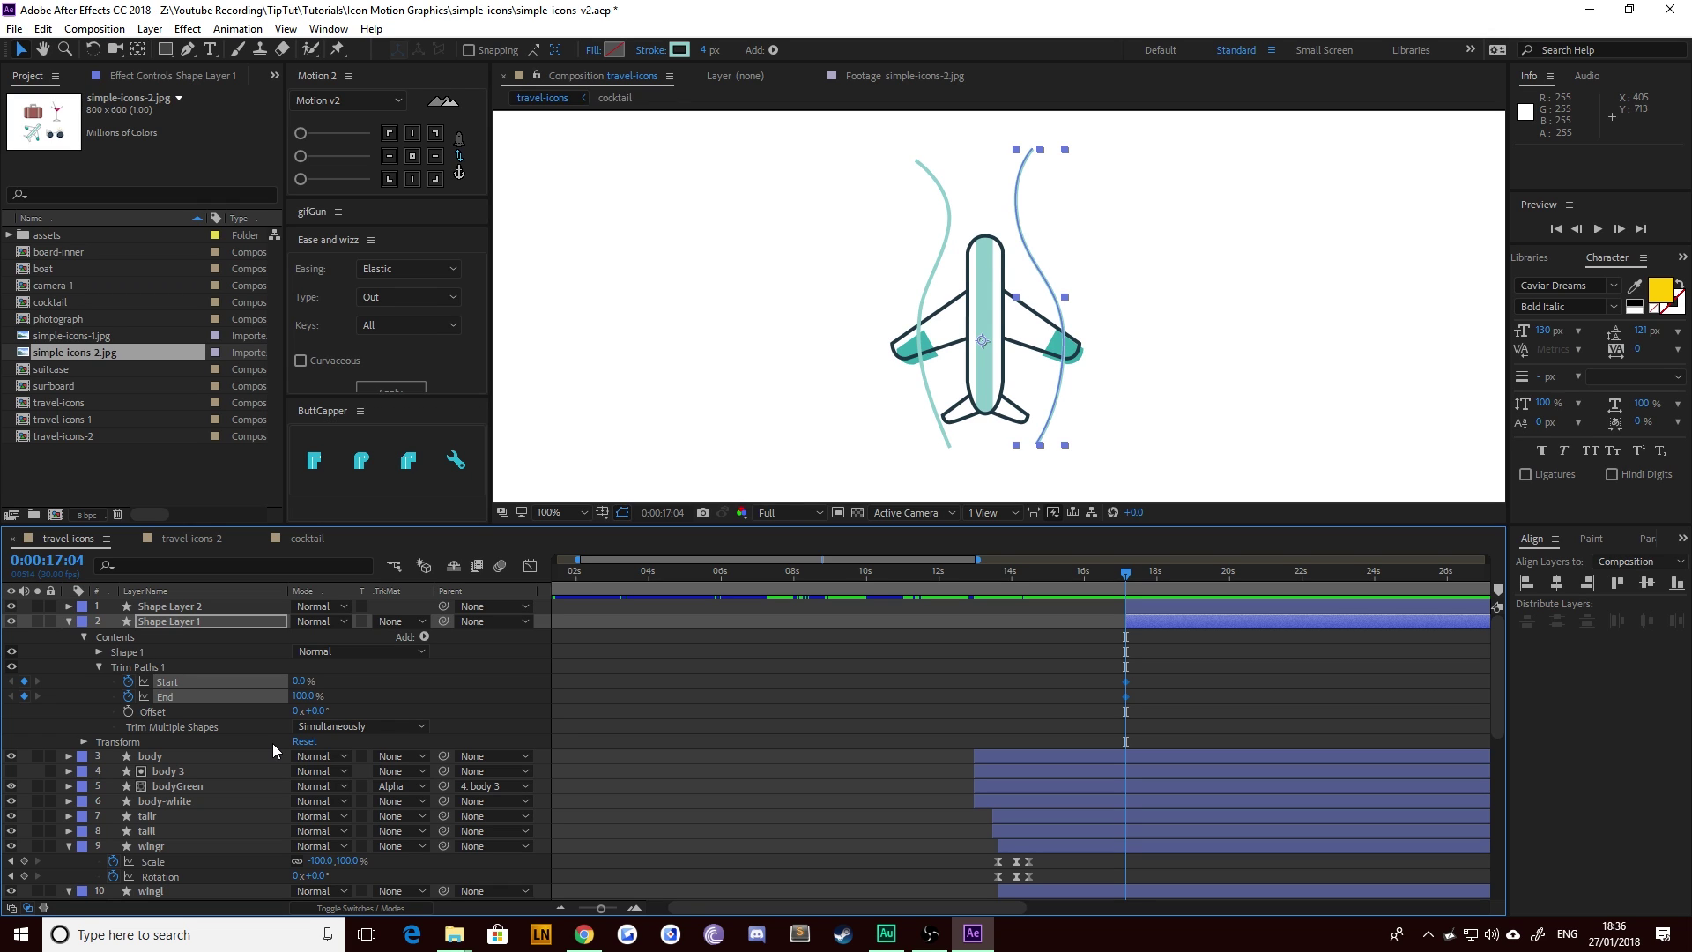
{"action": "key", "text": "shift+Page_Down"}
{"action": "key", "text": "shift+Page_Down"}
{"action": "key", "text": "shift+Page_Down"}
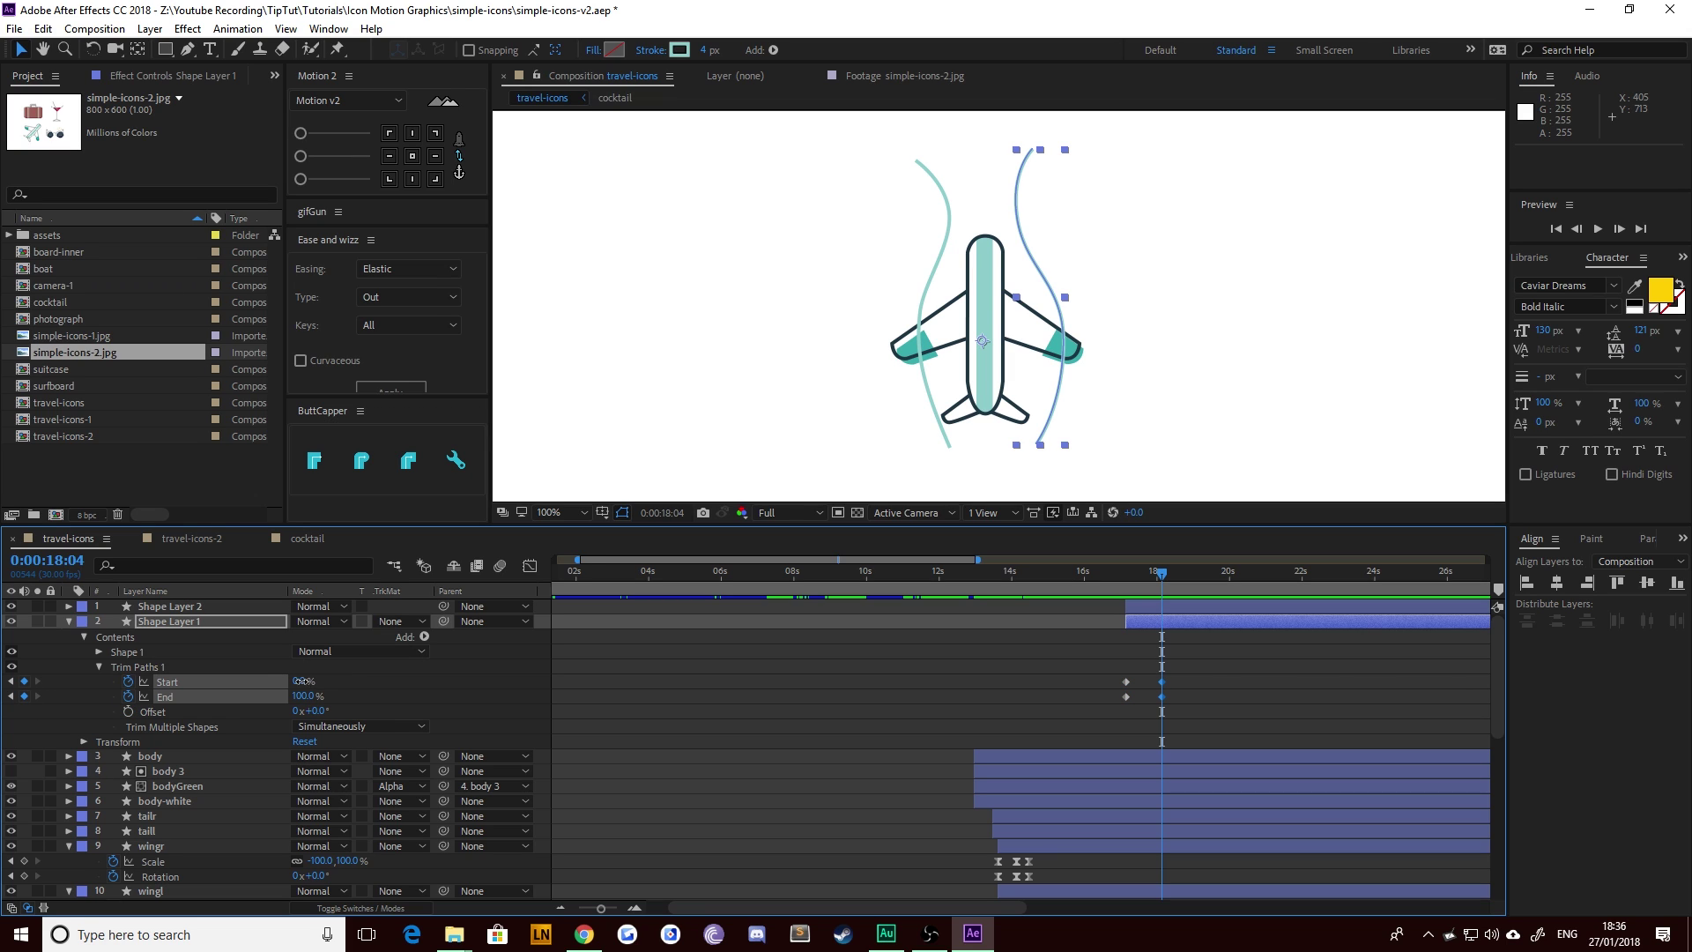
{"action": "left_click_drag", "start_coordinate": [300, 681], "coordinate": [445, 680]}
{"action": "left_click", "coordinate": [196, 675]}
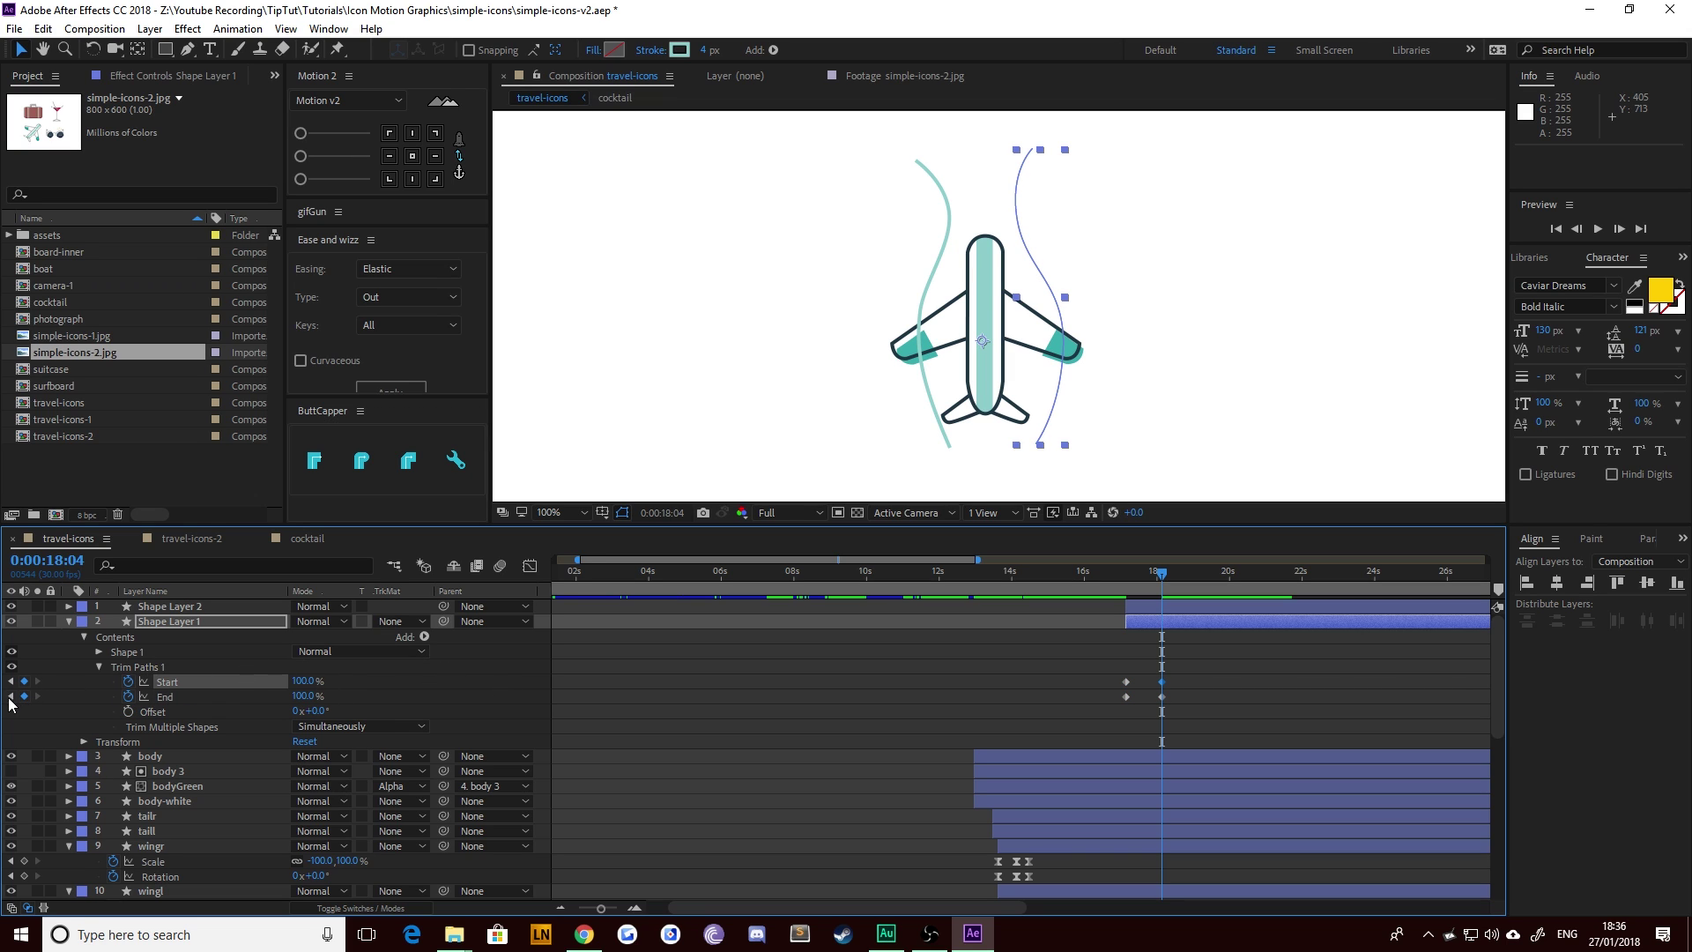
{"action": "key", "text": "j"}
{"action": "left_click_drag", "start_coordinate": [309, 705], "coordinate": [201, 703]}
Step: Apply Easy Ease to the Start and End keyframes and lengthen the easing influence into the 0:00:18:04 keyframes in the speed graph
{"action": "left_click_drag", "start_coordinate": [1211, 722], "coordinate": [1072, 685]}
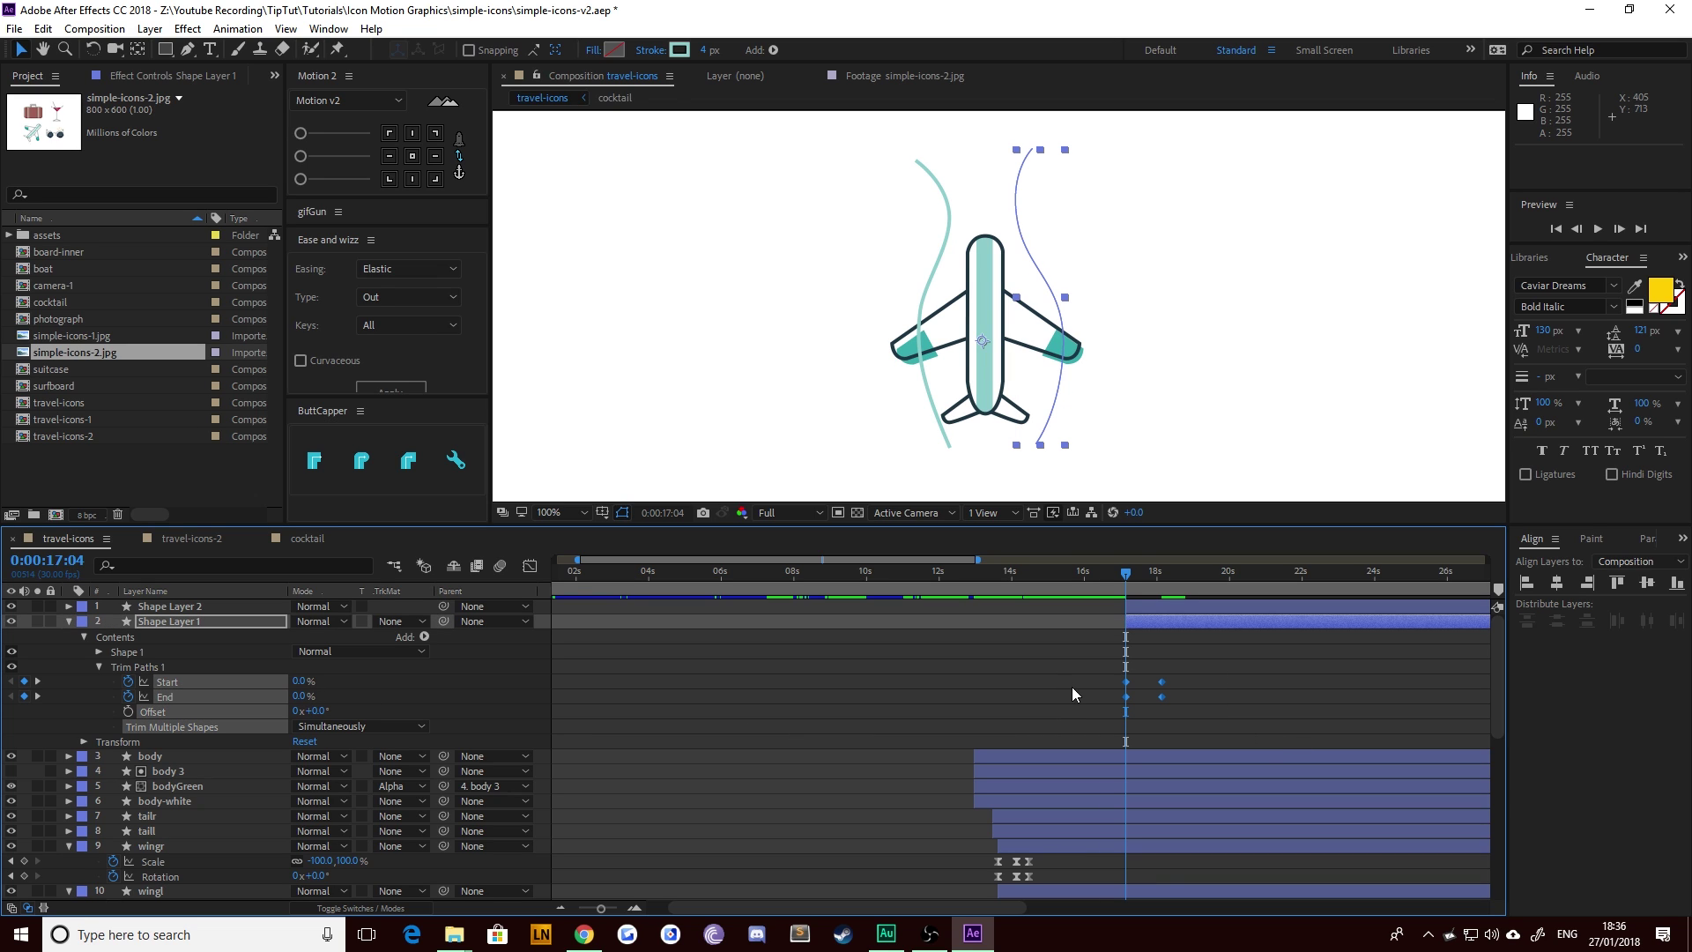
{"action": "key", "text": "F9"}
{"action": "left_click", "coordinate": [530, 566]}
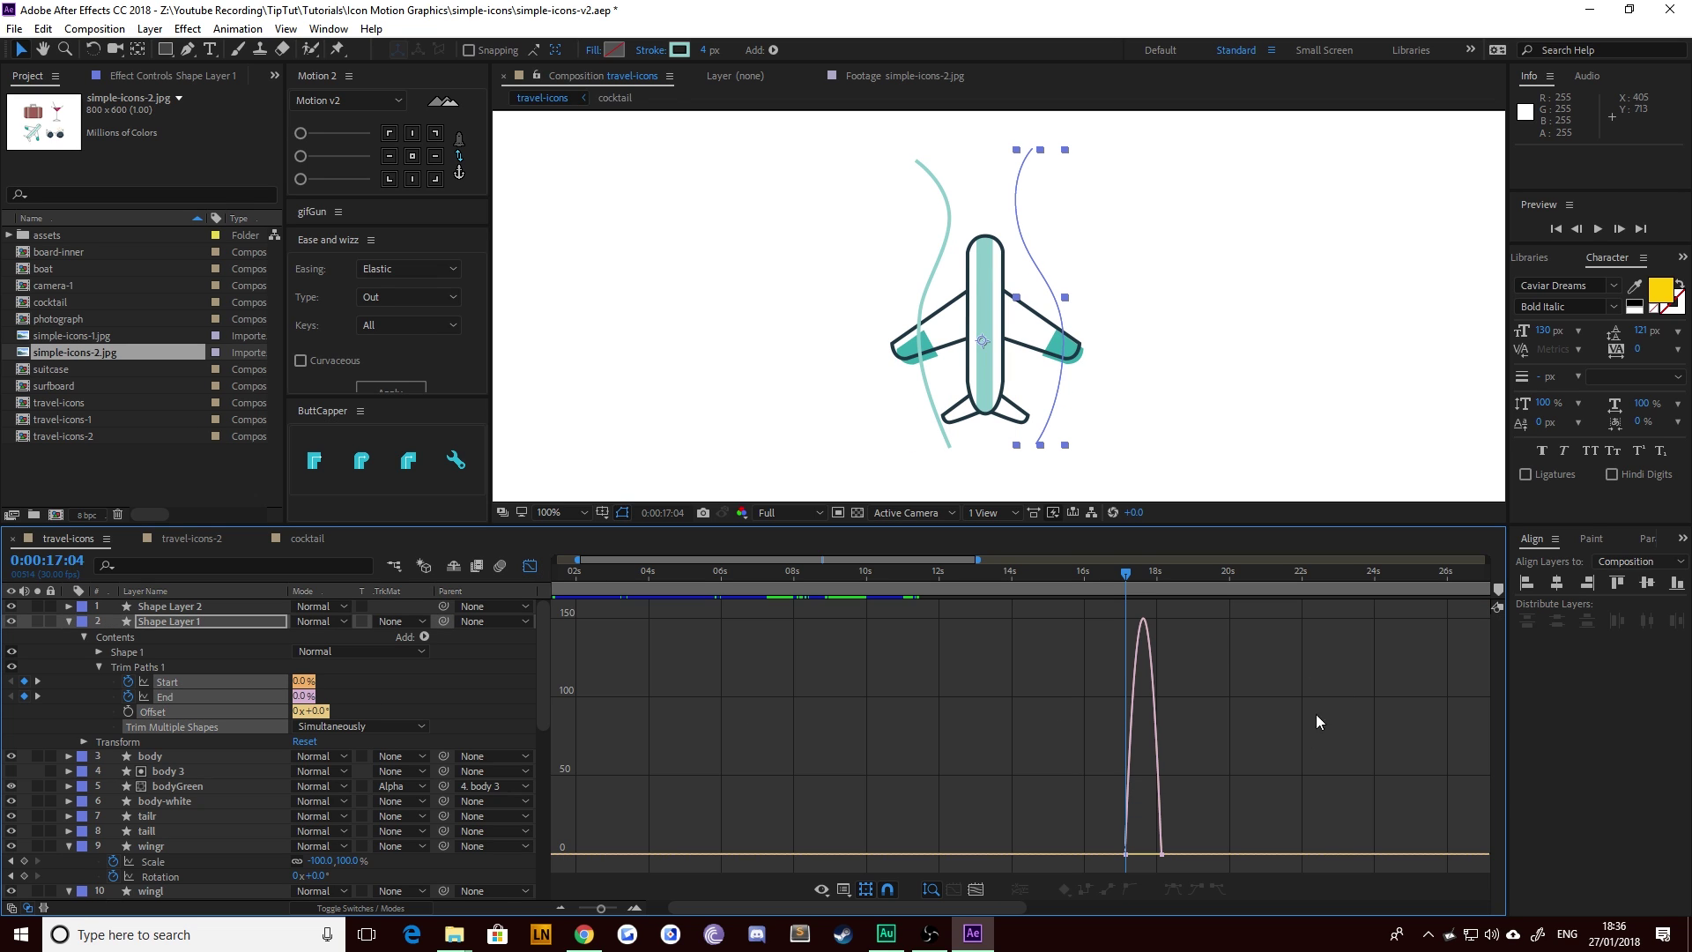
{"action": "left_click_drag", "start_coordinate": [1157, 852], "coordinate": [1144, 851]}
{"action": "left_click", "coordinate": [530, 567]}
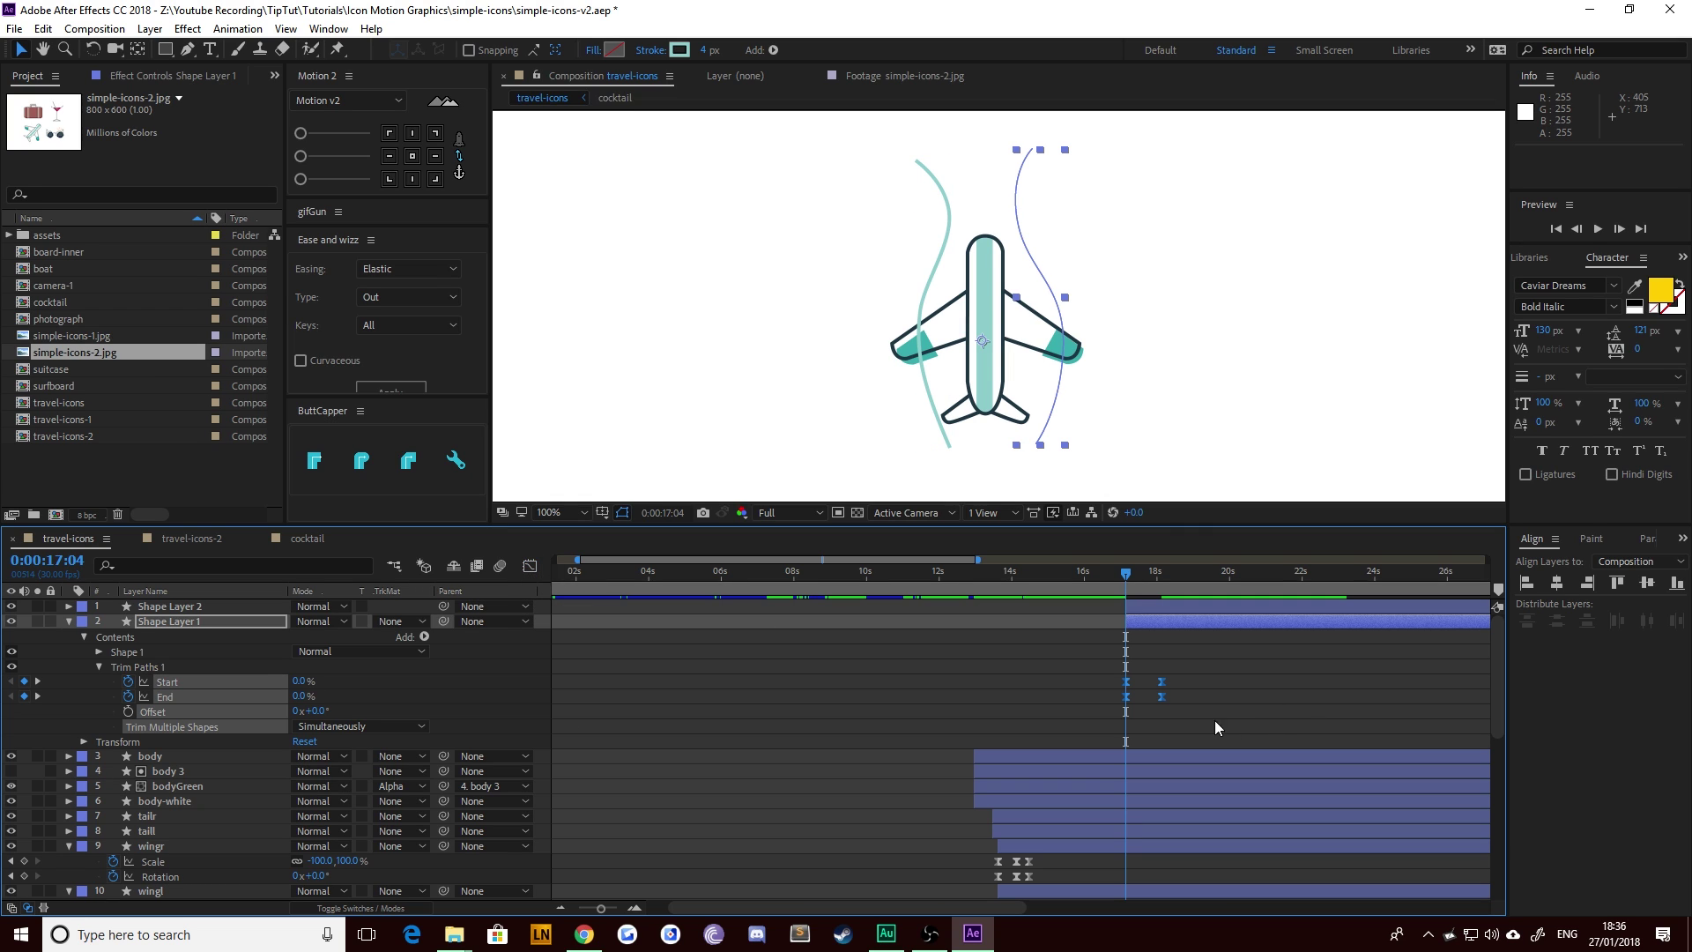
Step: Delay both End keyframes of Shape Layer 1 so they begin at 0:00:17:07, and check the trimmed line at 0:00:17:15
{"action": "left_click", "coordinate": [1186, 705]}
{"action": "left_click_drag", "start_coordinate": [1235, 689], "coordinate": [1122, 723]}
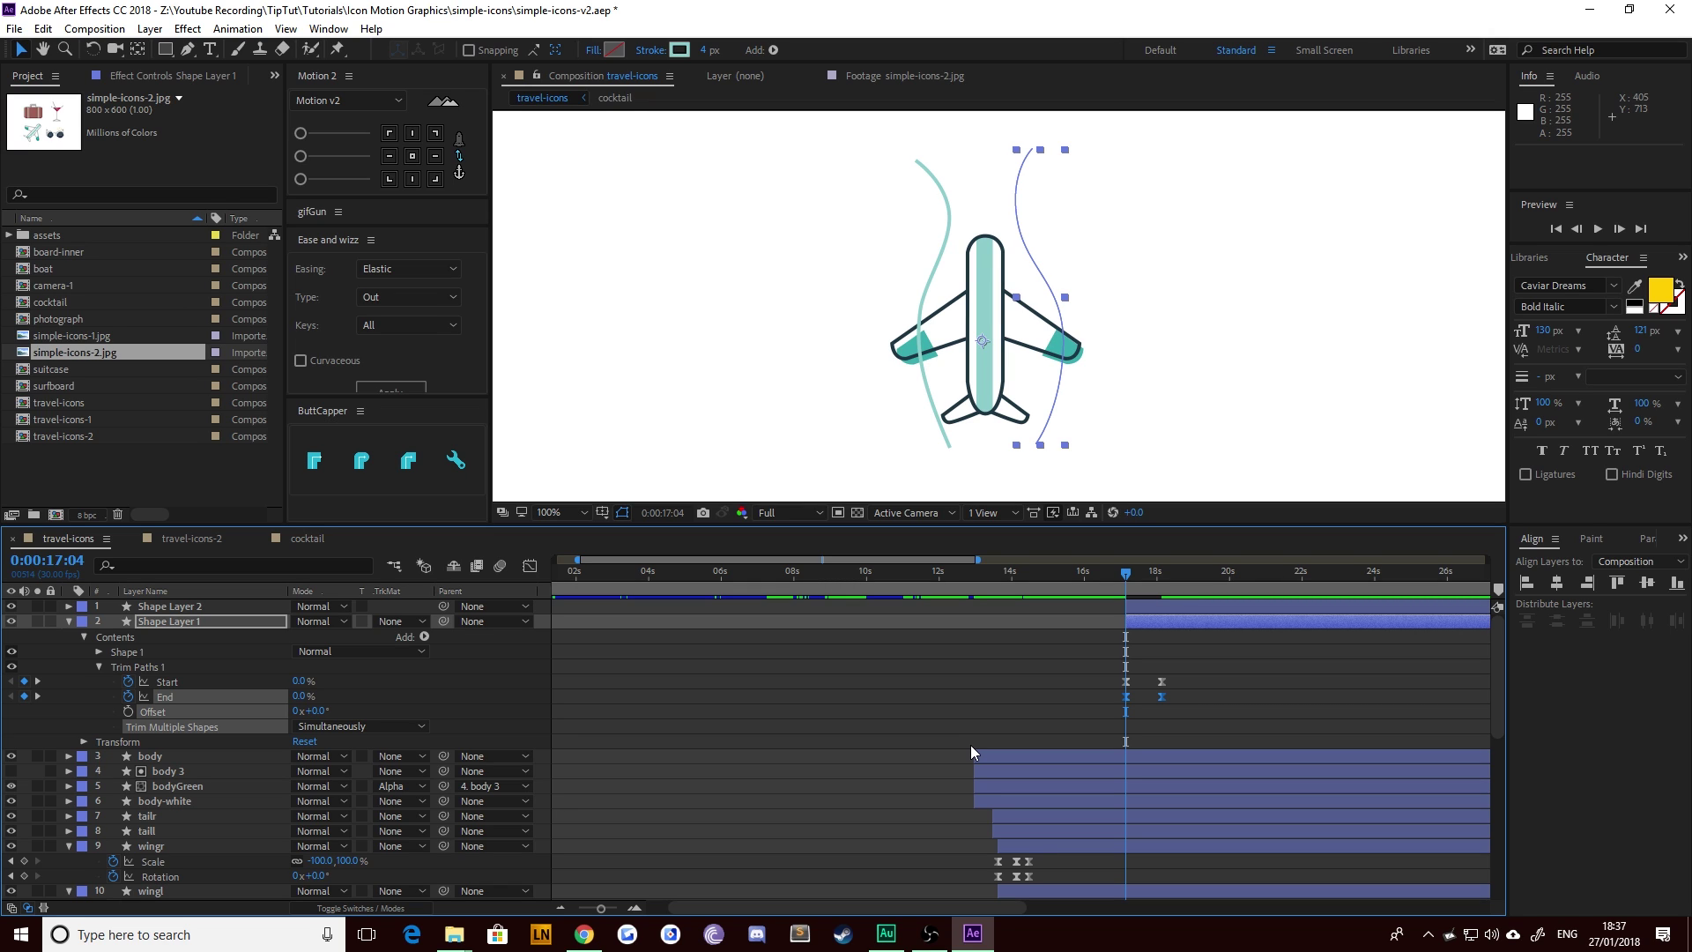
{"action": "key", "text": "alt+Right"}
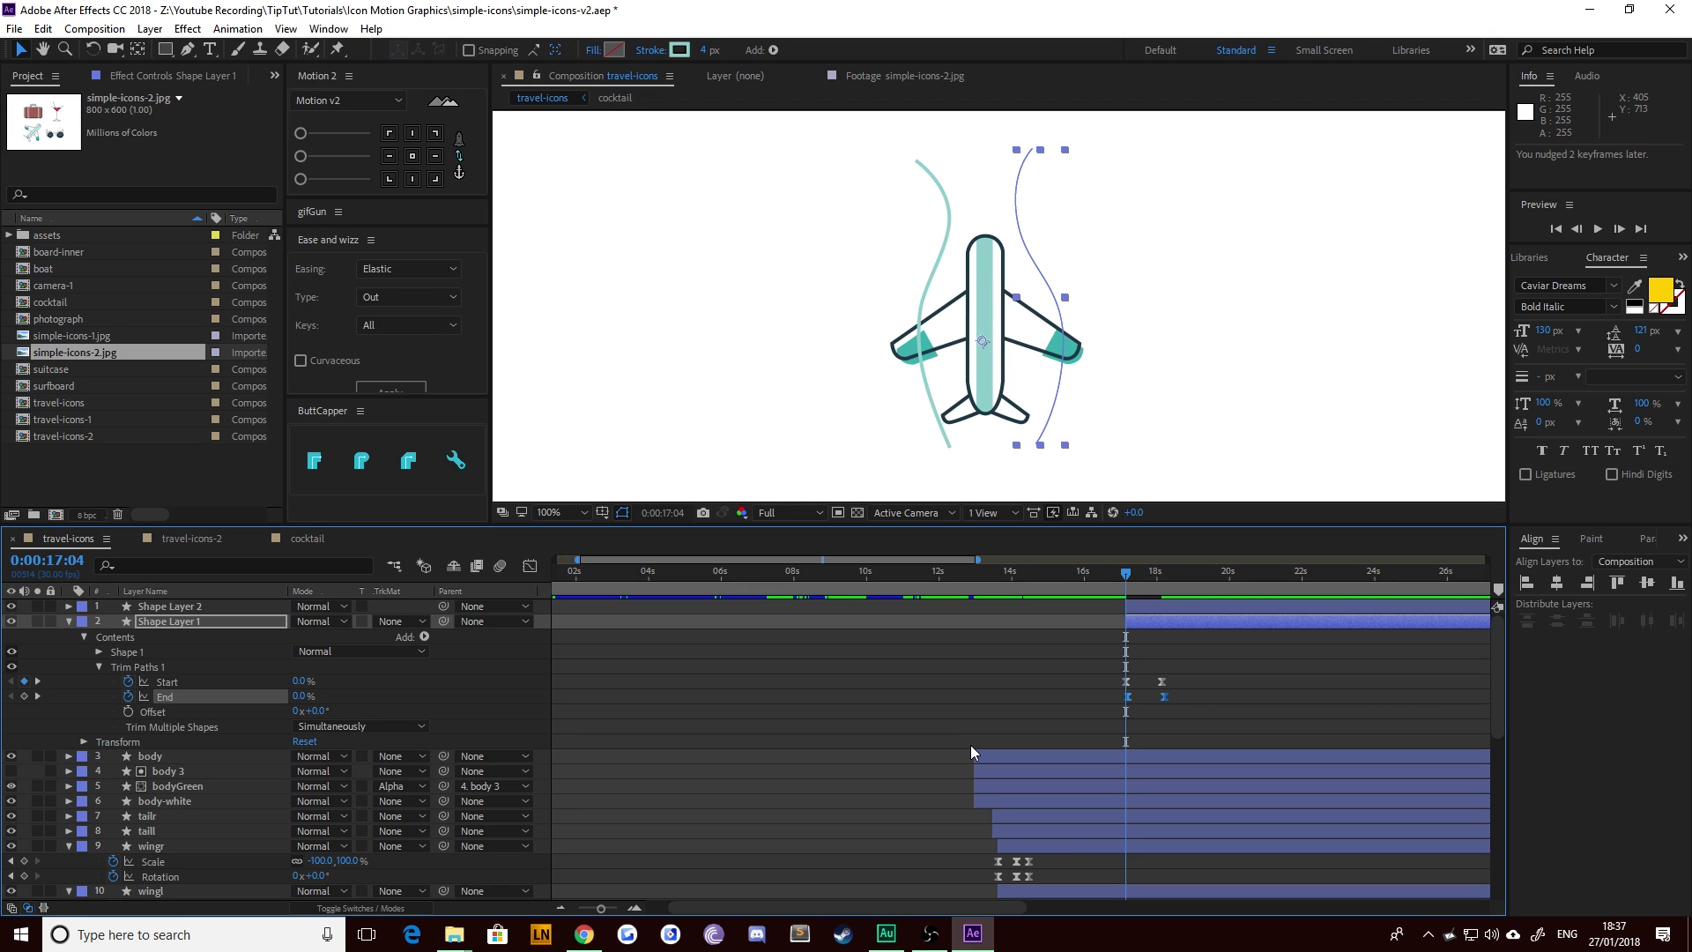
{"action": "left_click_drag", "start_coordinate": [1130, 582], "coordinate": [1138, 594]}
Step: Copy Shape Layer 1's four Trim Paths keyframes and paste them onto Shape Layer 2 at 0:00:17:04
{"action": "left_click", "coordinate": [1109, 664]}
{"action": "left_click_drag", "start_coordinate": [1187, 717], "coordinate": [1106, 662]}
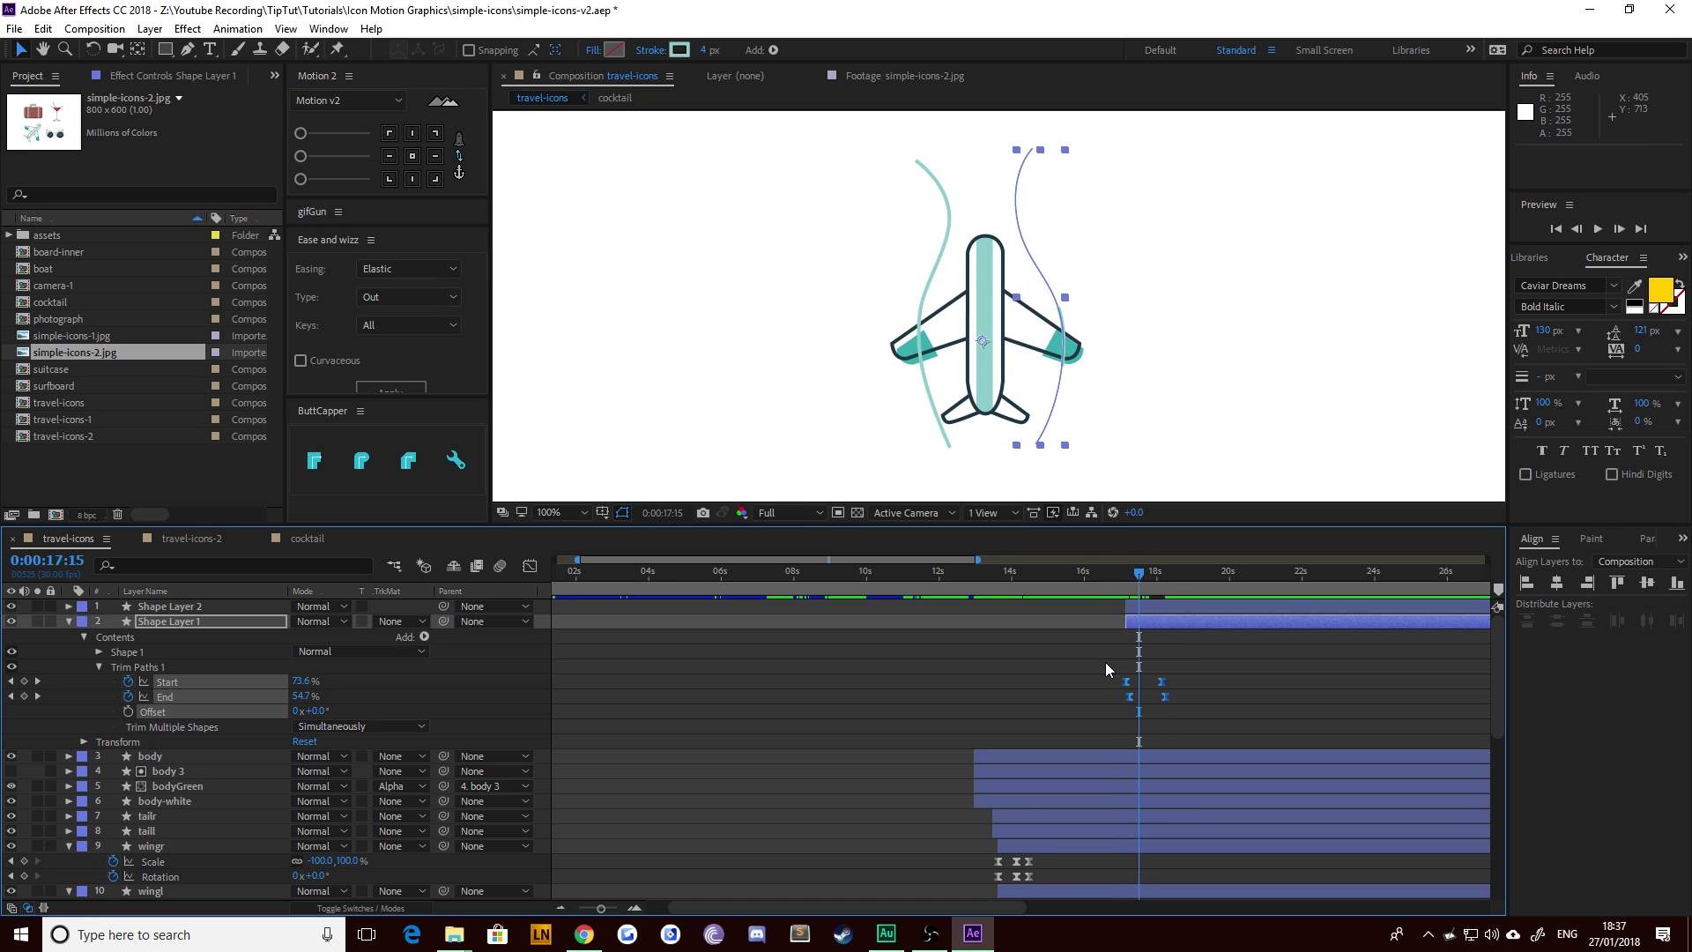
{"action": "key", "text": "ctrl+c"}
{"action": "left_click", "coordinate": [10, 682]}
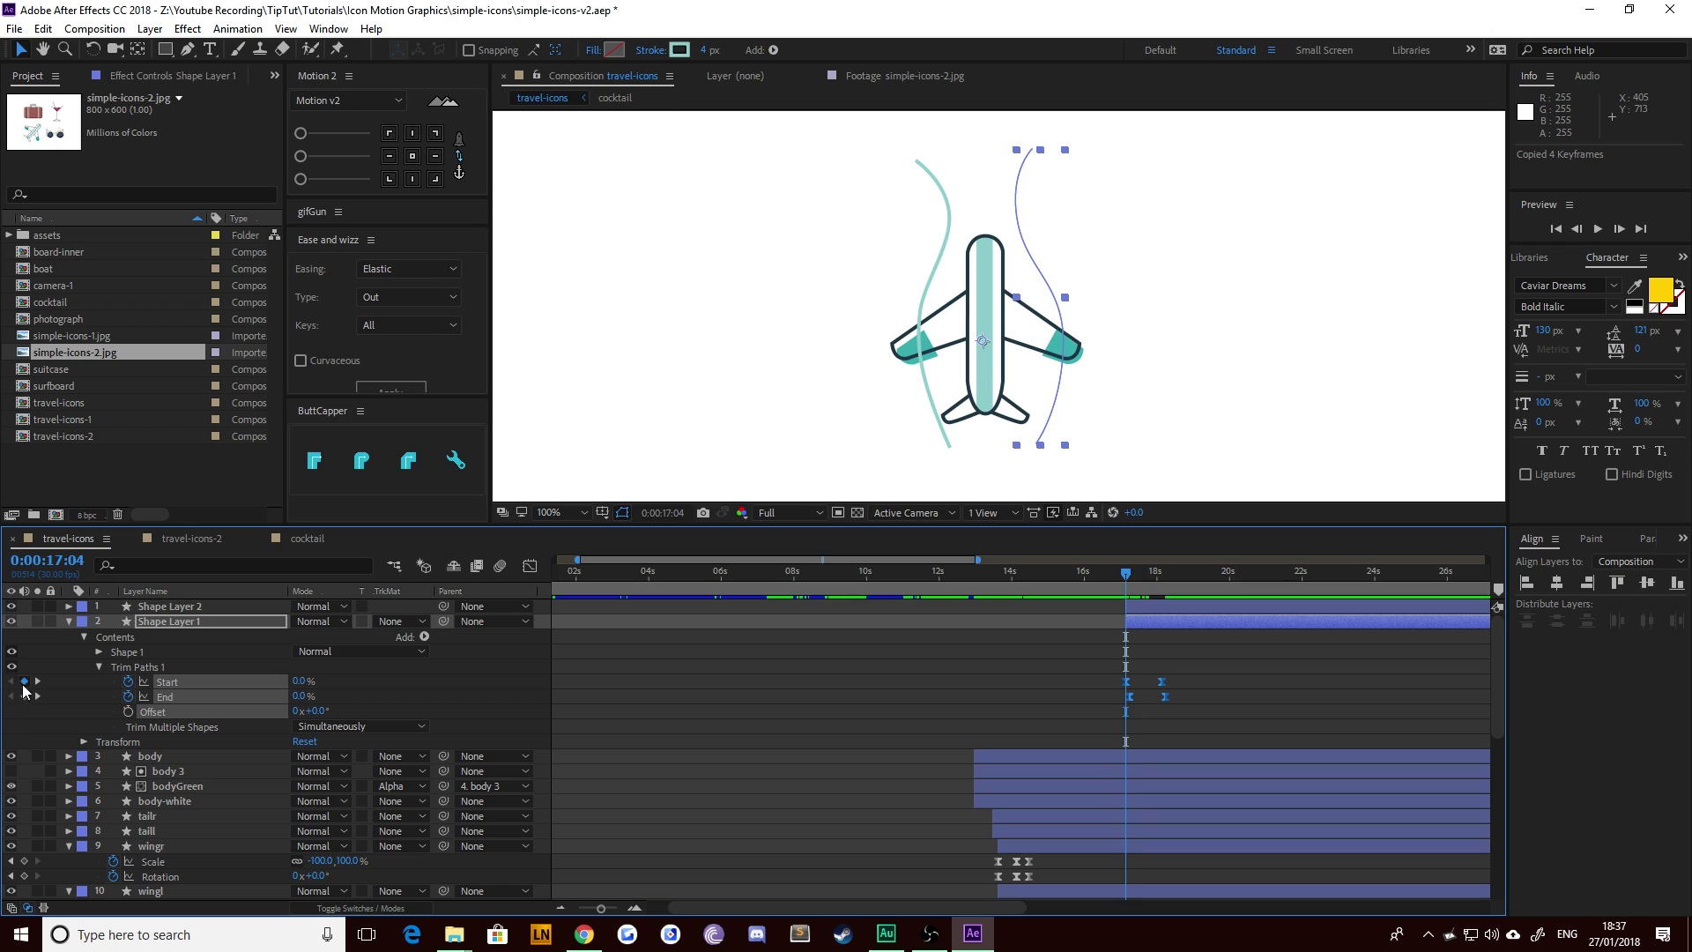
{"action": "left_click", "coordinate": [168, 606]}
{"action": "key", "text": "ctrl+v"}
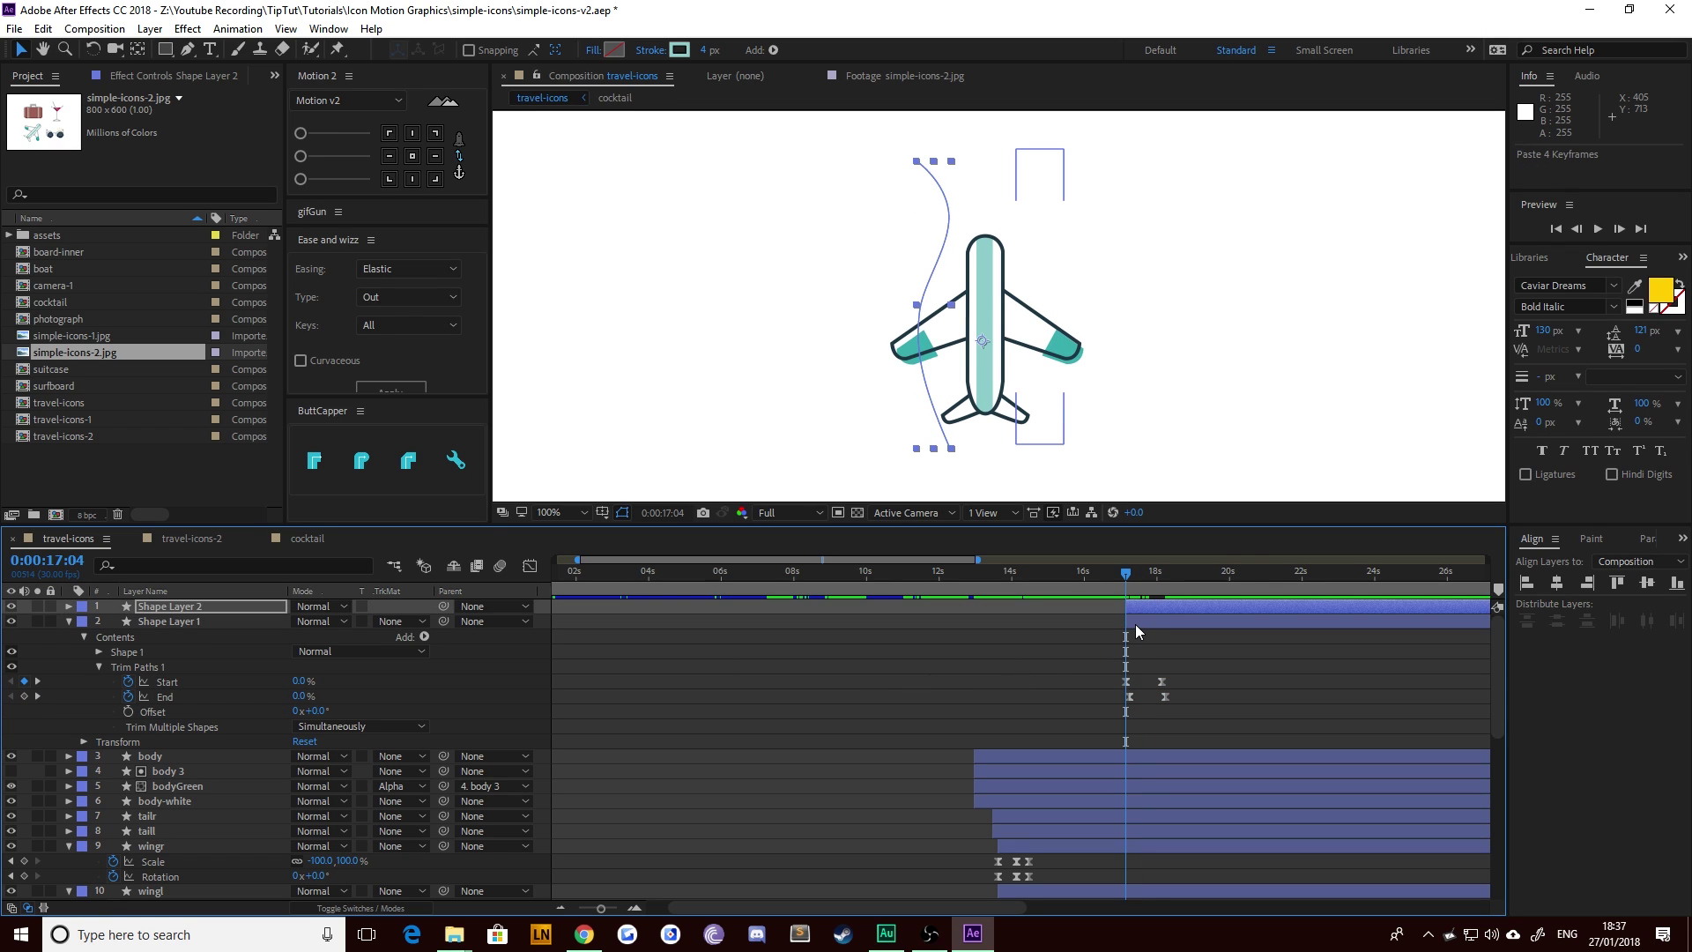
Step: Shift Shape Layer 1, with its keyframes, three frames later to start at 0:00:17:07
{"action": "key", "text": "Page_Down"}
{"action": "key", "text": "Page_Down"}
{"action": "key", "text": "Page_Down"}
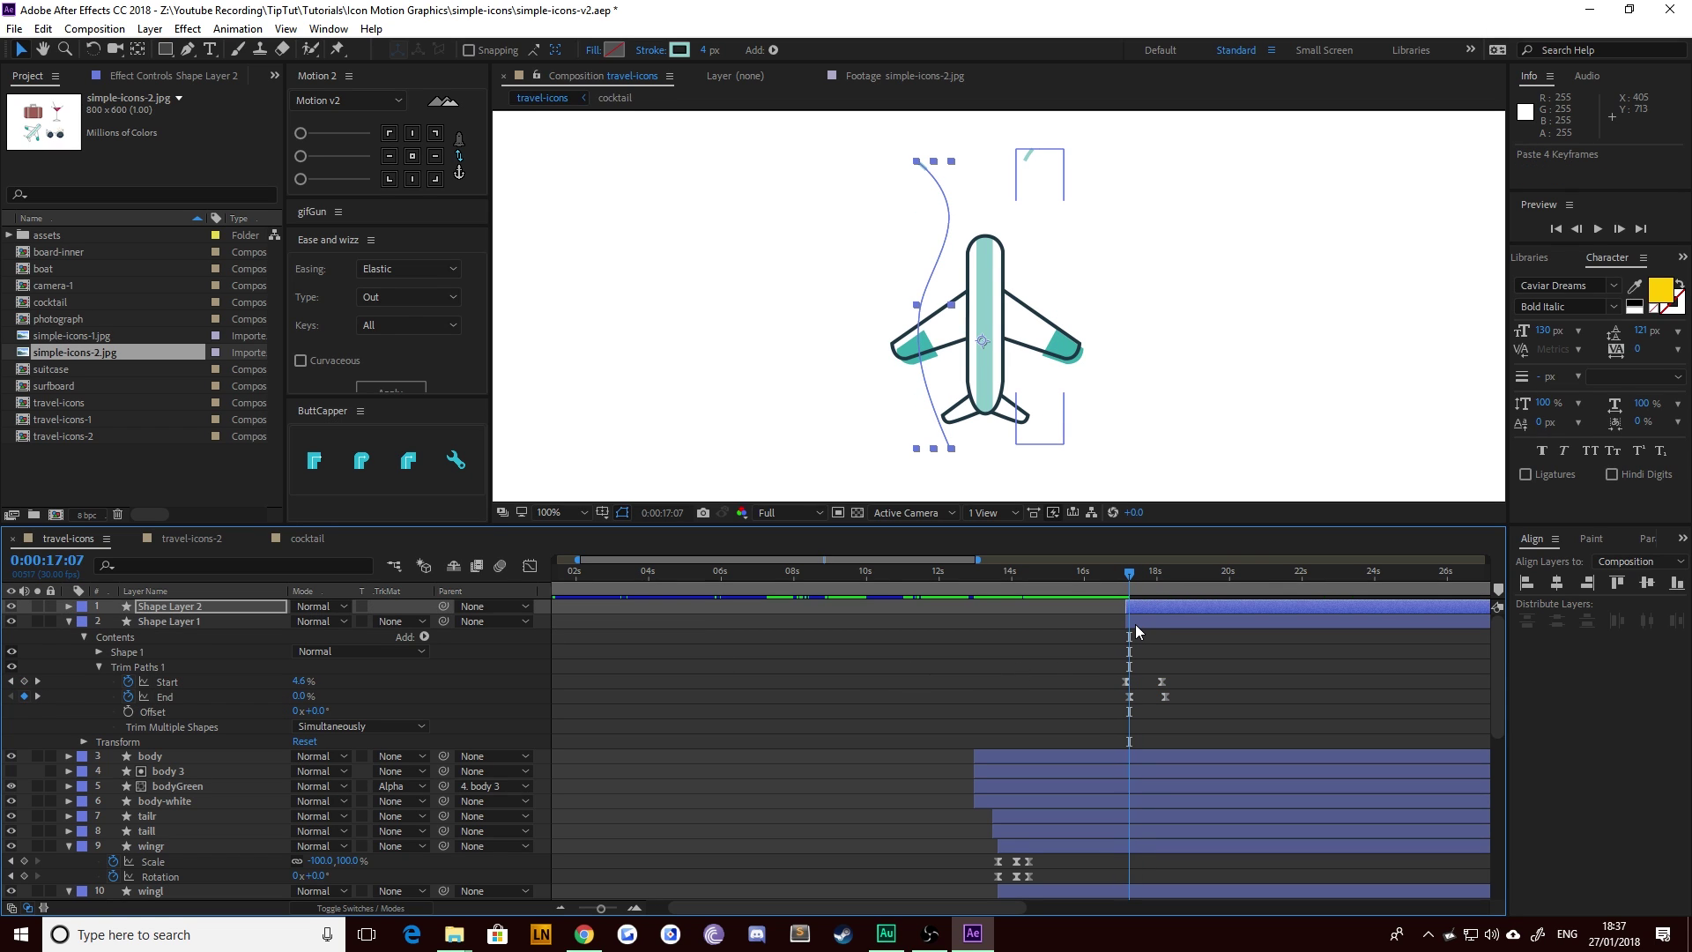
{"action": "left_click", "coordinate": [1135, 624]}
{"action": "key", "text": "ctrl+v"}
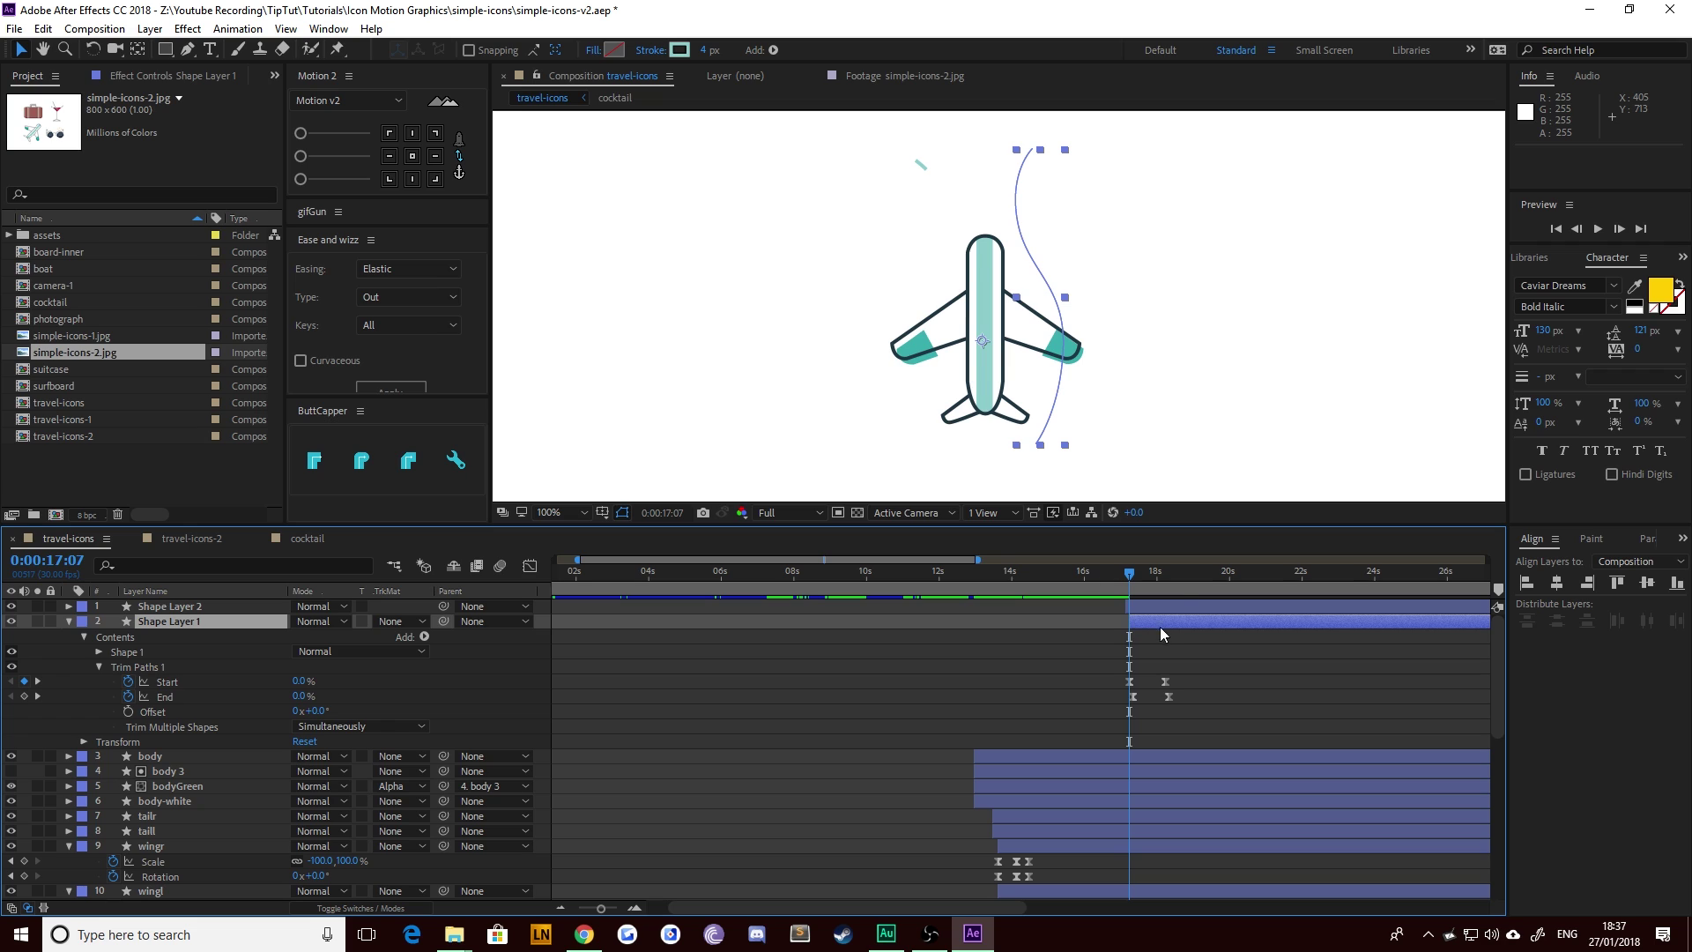
Step: Preview the two wind lines streaming past the plane between 0:00:17:05 and 0:00:17:23
{"action": "left_click", "coordinate": [1128, 577]}
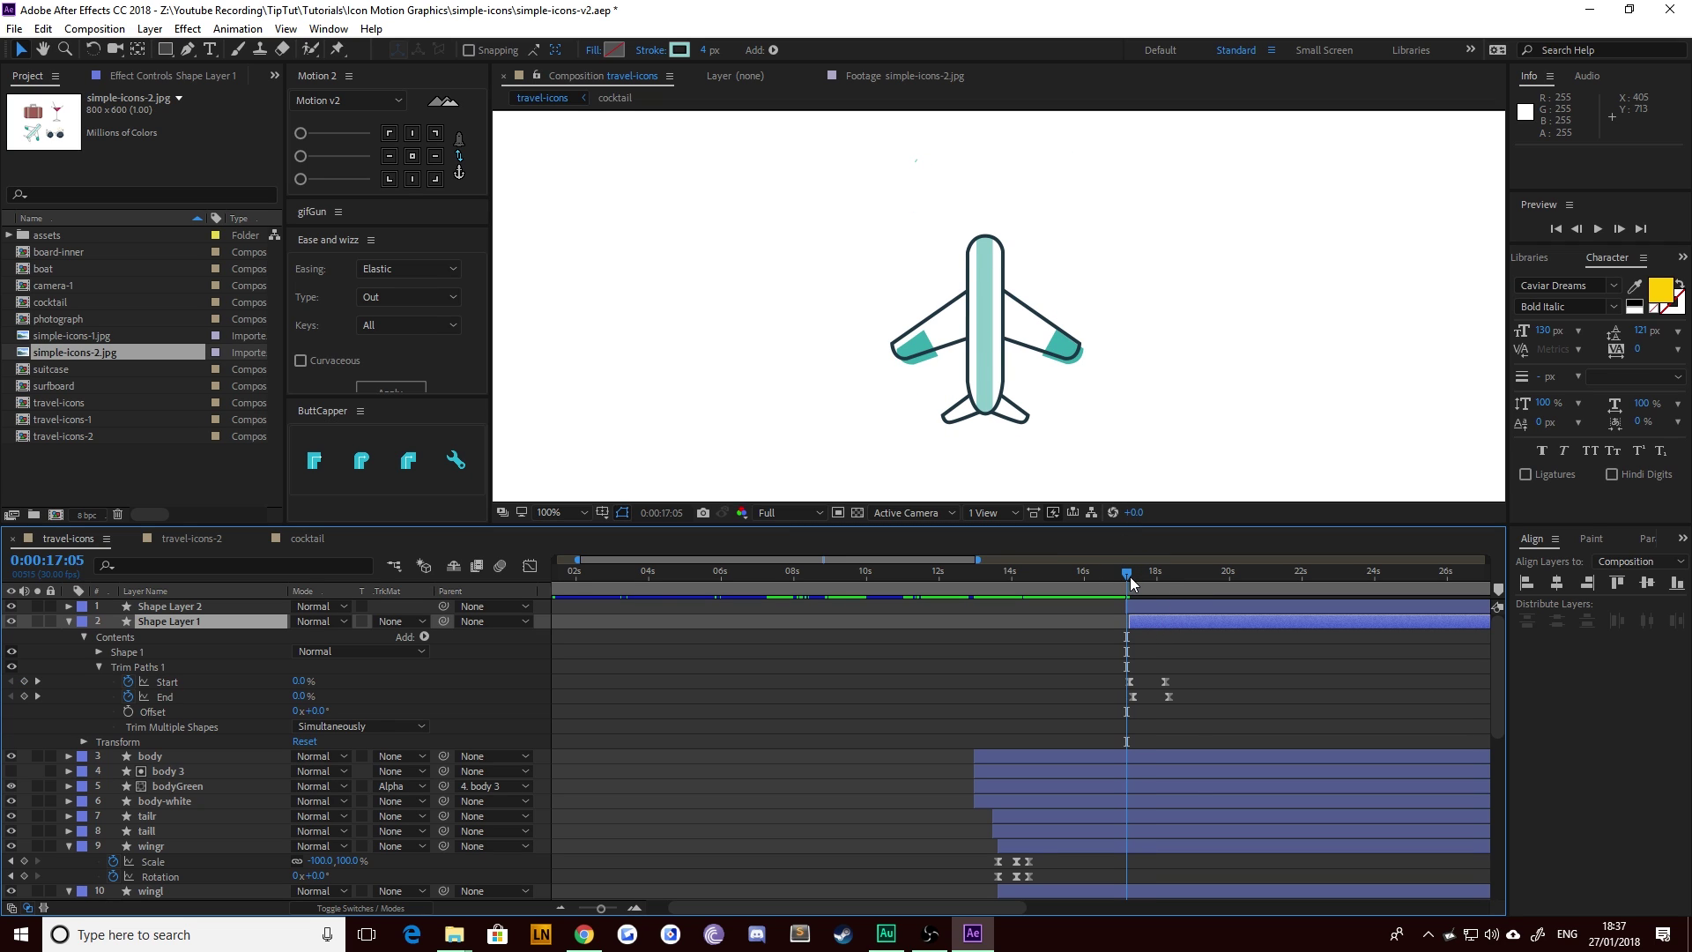
{"action": "key", "text": "space"}
{"action": "key", "text": "space"}
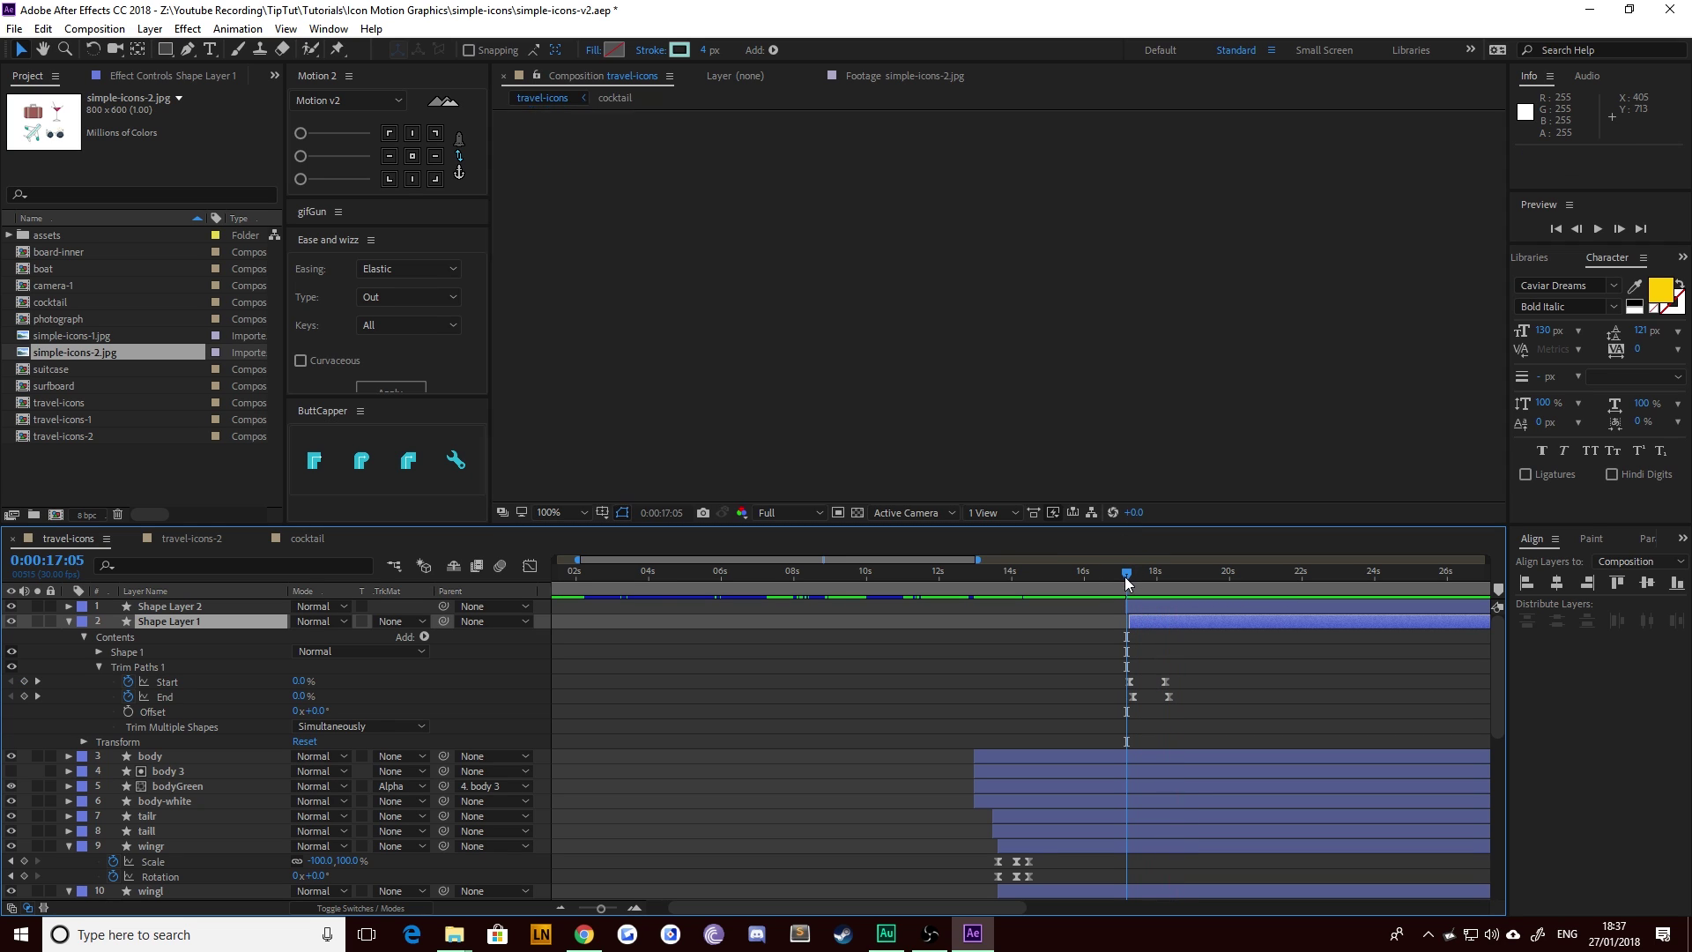
{"action": "left_click_drag", "start_coordinate": [1125, 576], "coordinate": [1150, 573]}
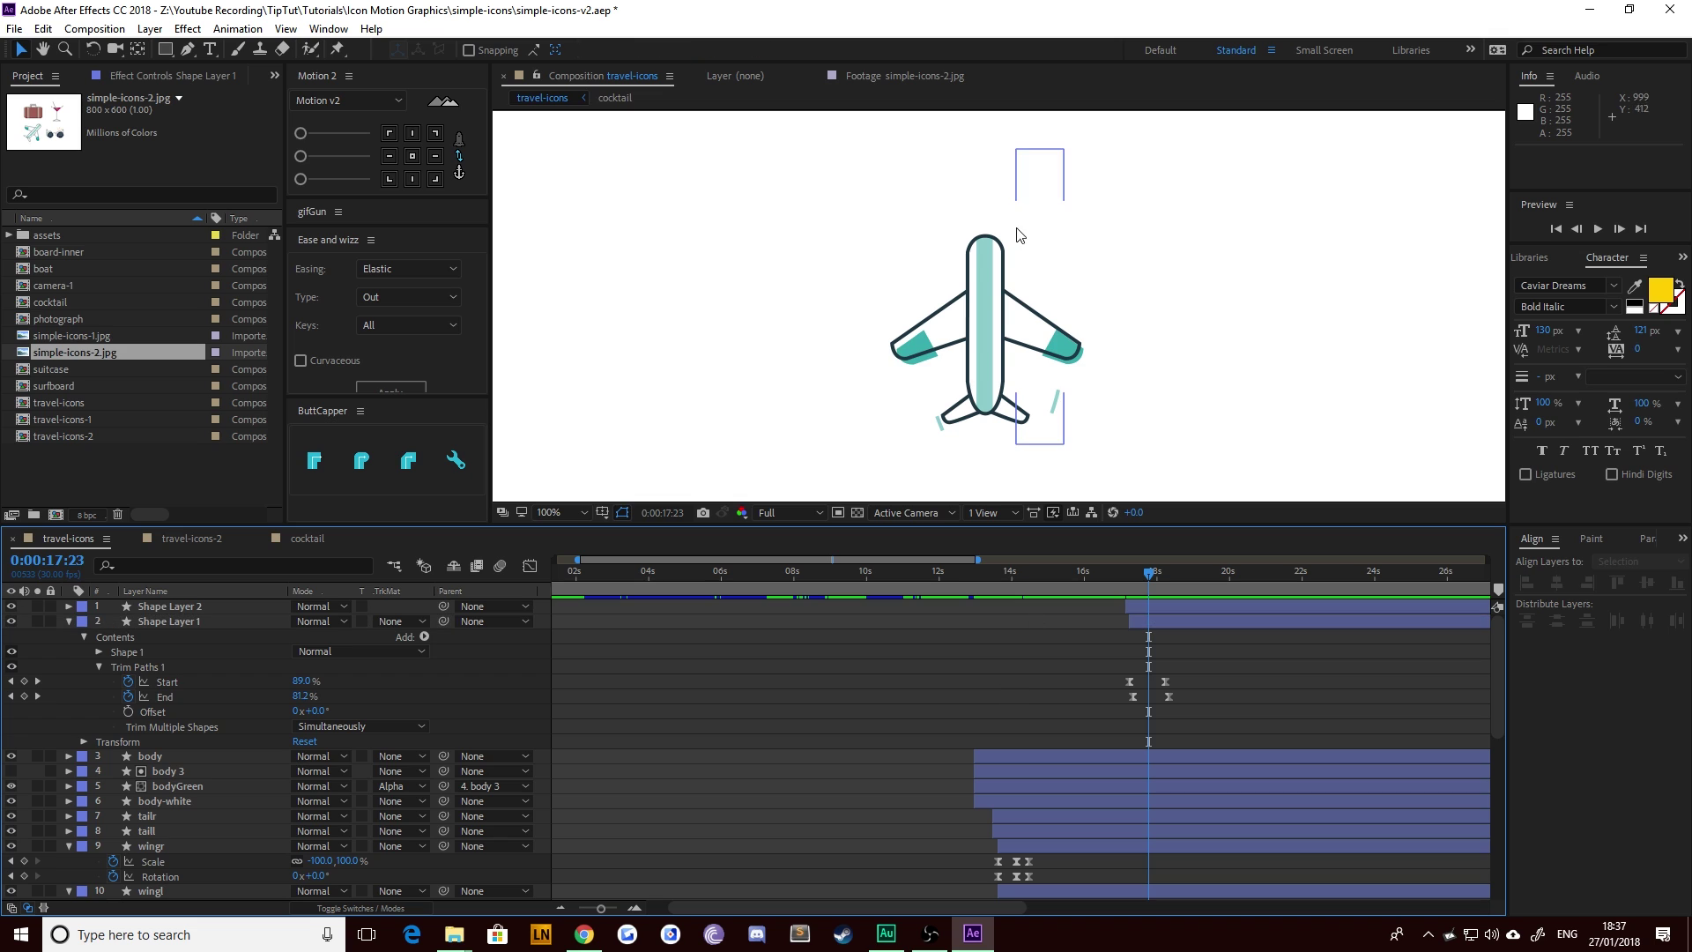
Step: Apply round line caps to Shape Layer 1 and Shape Layer 2, and check the Line Cap setting in Shape Layer 1's stroke
{"action": "scroll", "coordinate": [974, 371], "scroll_direction": "up", "scroll_amount": 1}
{"action": "left_click_drag", "start_coordinate": [911, 459], "coordinate": [918, 348]}
{"action": "left_click", "coordinate": [1159, 617]}
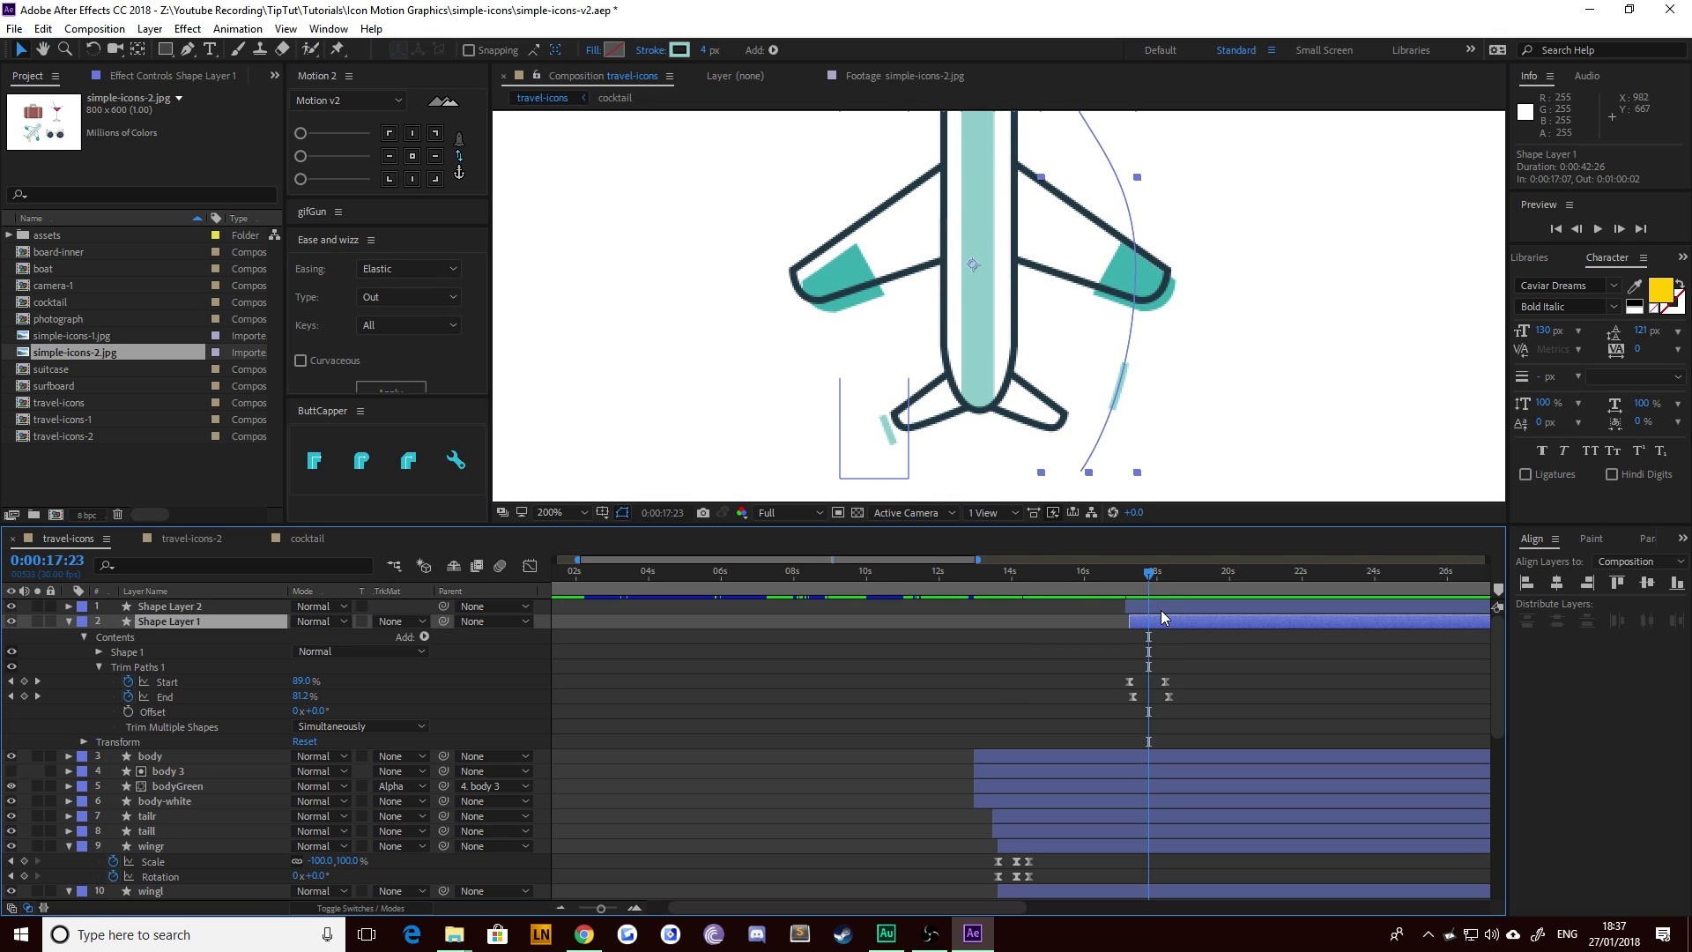
{"action": "left_click", "coordinate": [1162, 611], "text": "shift"}
{"action": "left_click", "coordinate": [362, 460]}
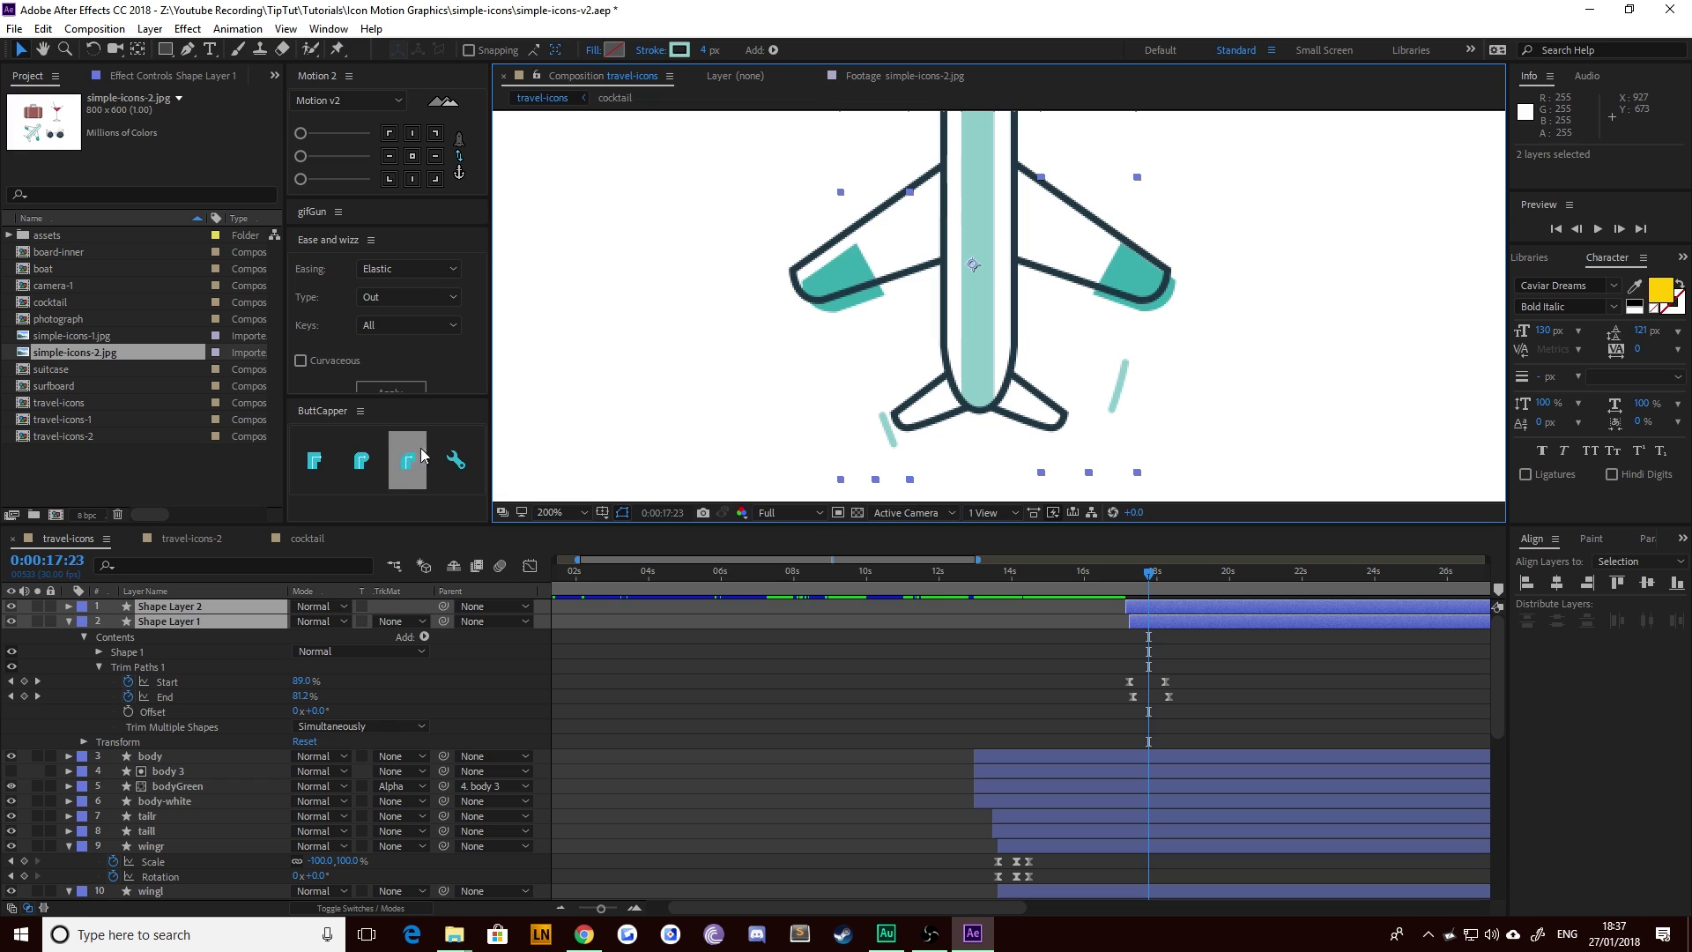
{"action": "left_click", "coordinate": [98, 652]}
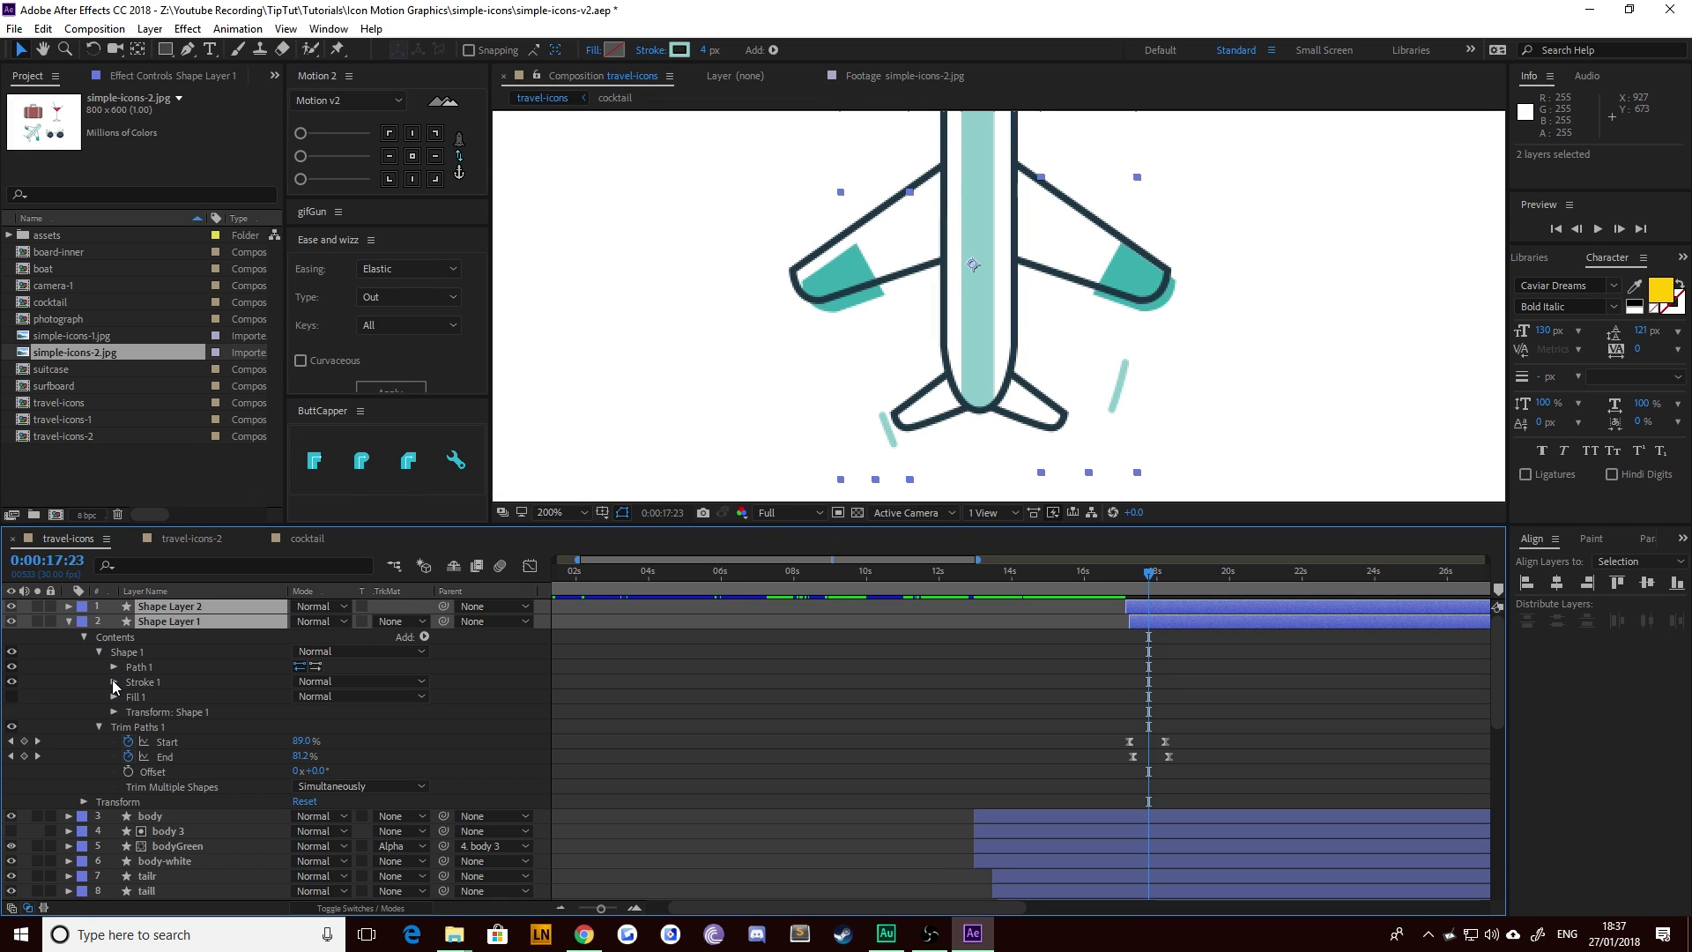
{"action": "left_click", "coordinate": [113, 680]}
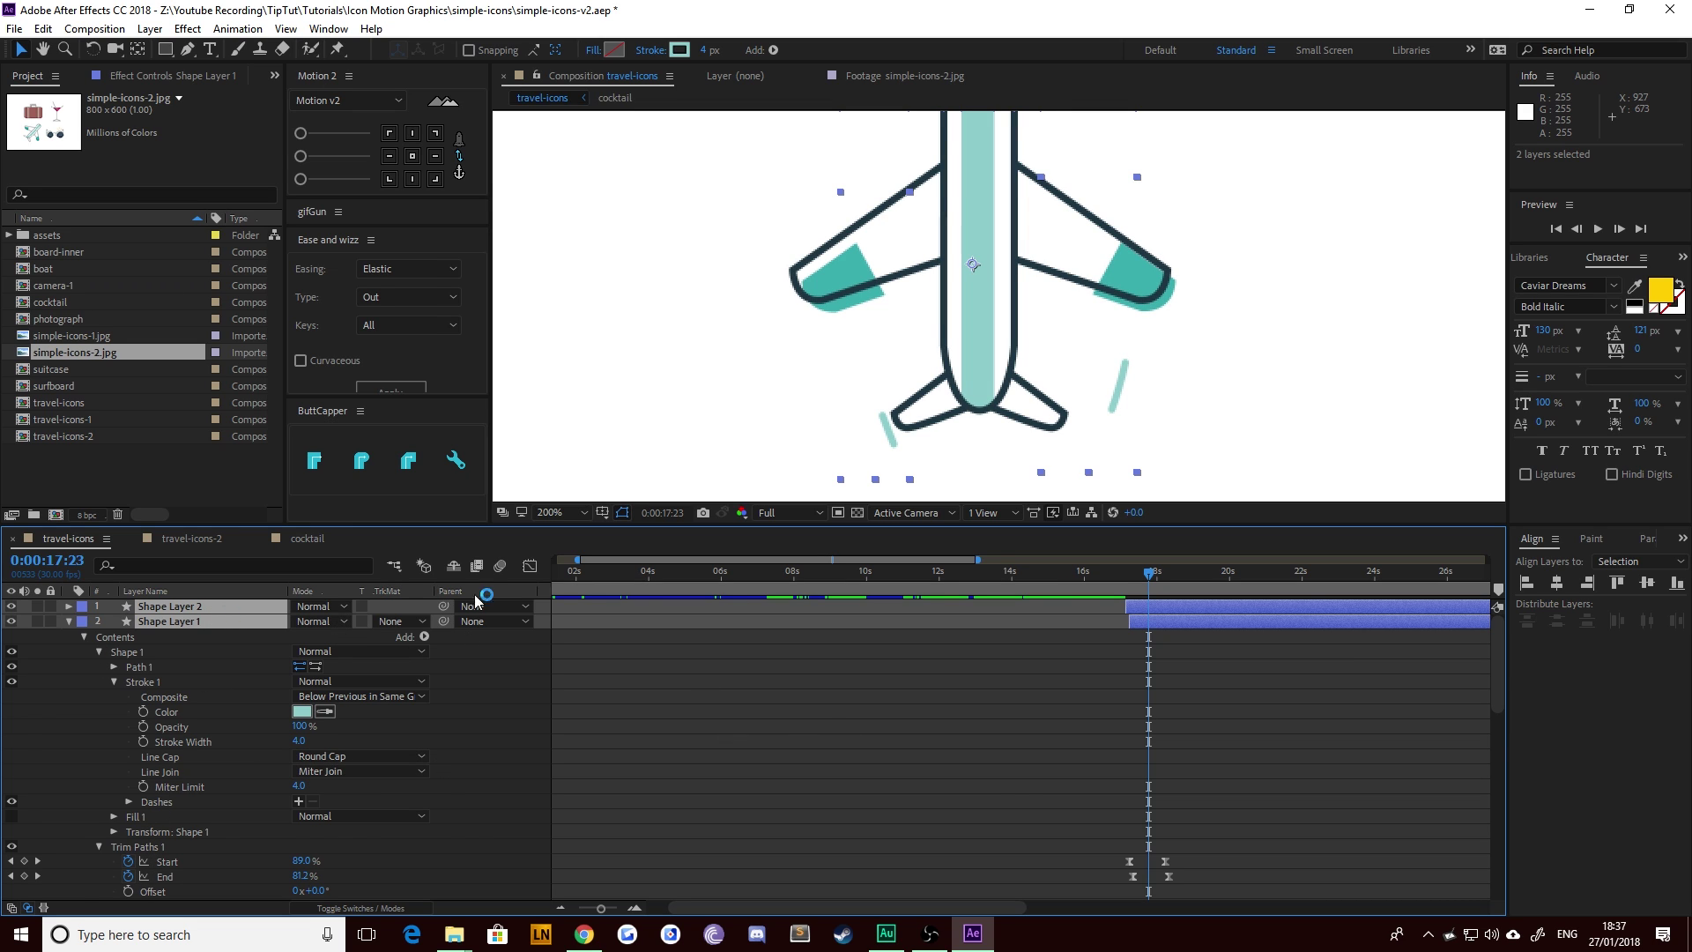
Step: Move Shape Layer 2 and Shape Layer 1 earlier together with their keyframes so Shape Layer 2 starts at 0:00:13:11
{"action": "key", "text": "u"}
{"action": "scroll", "coordinate": [873, 377], "scroll_direction": "down", "scroll_amount": 2}
{"action": "left_click", "coordinate": [816, 372]}
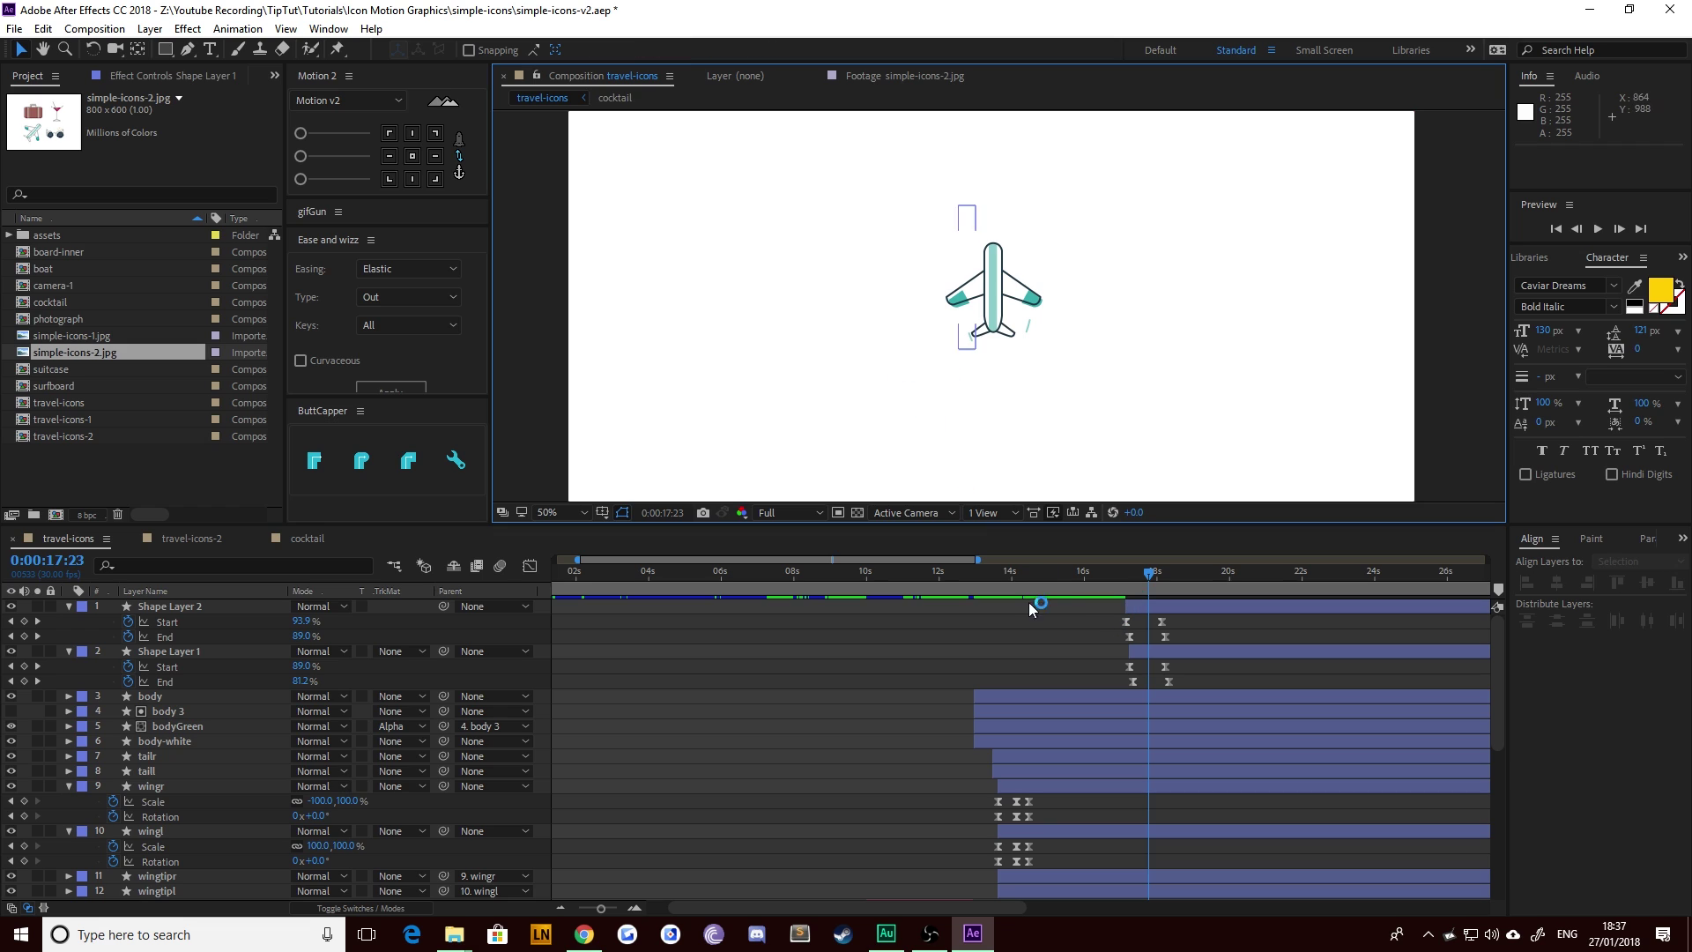
{"action": "left_click_drag", "start_coordinate": [981, 569], "coordinate": [1158, 589]}
{"action": "left_click", "coordinate": [1163, 652]}
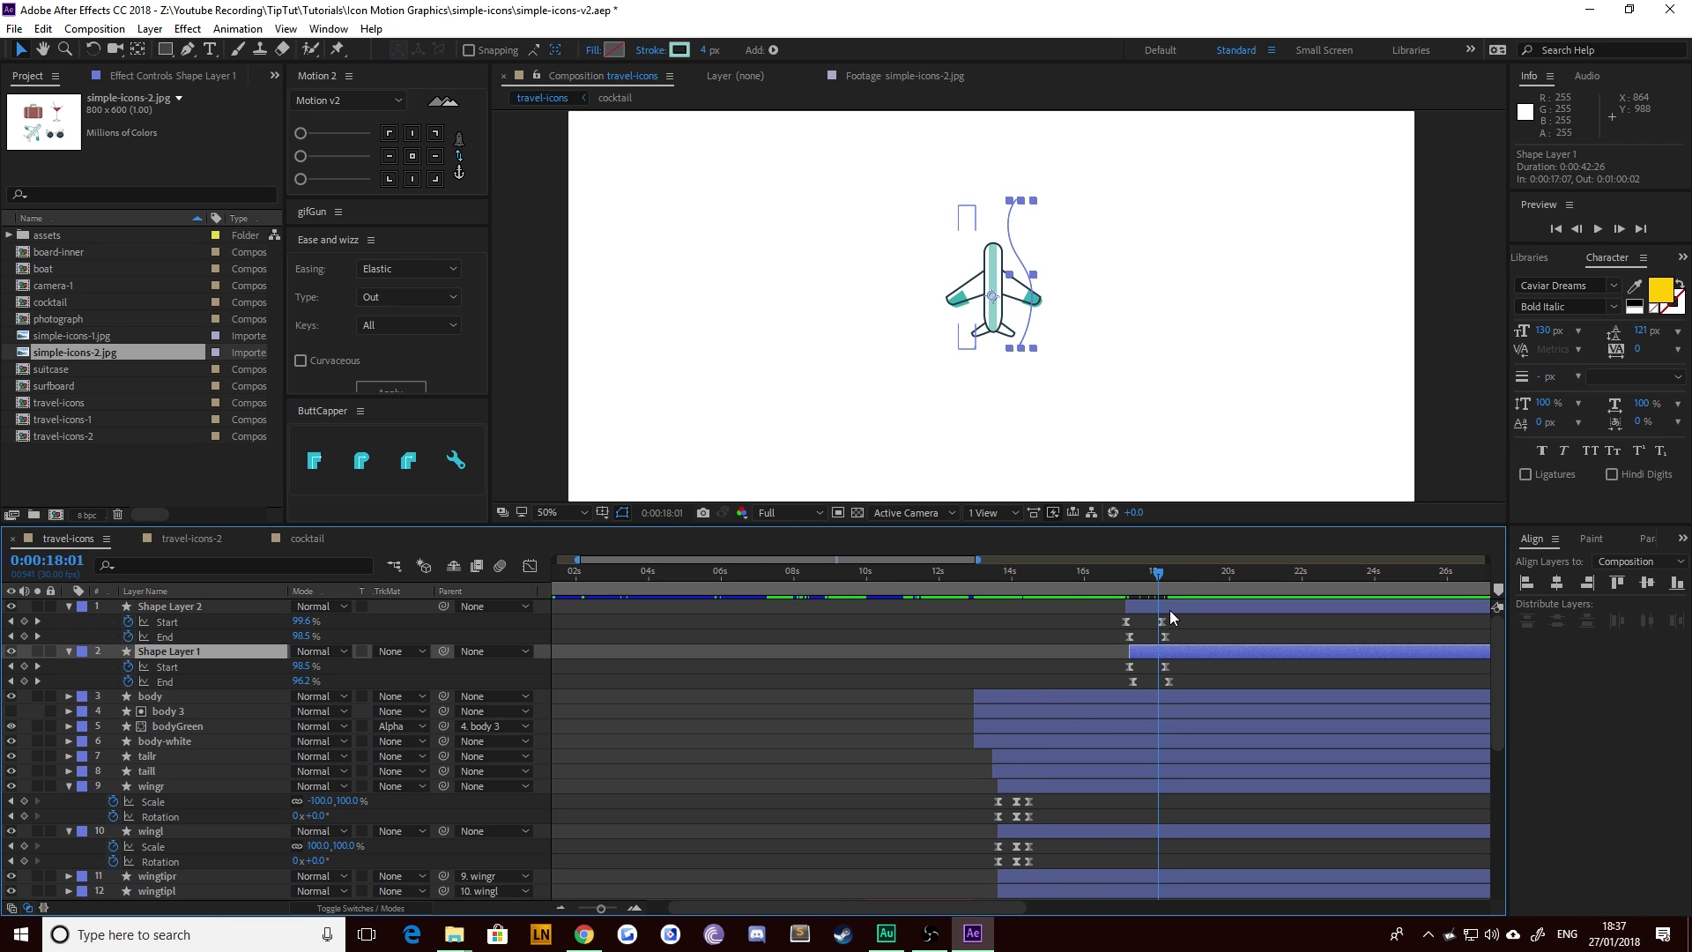
{"action": "left_click", "coordinate": [1170, 610], "text": "ctrl"}
{"action": "left_click", "coordinate": [975, 582]}
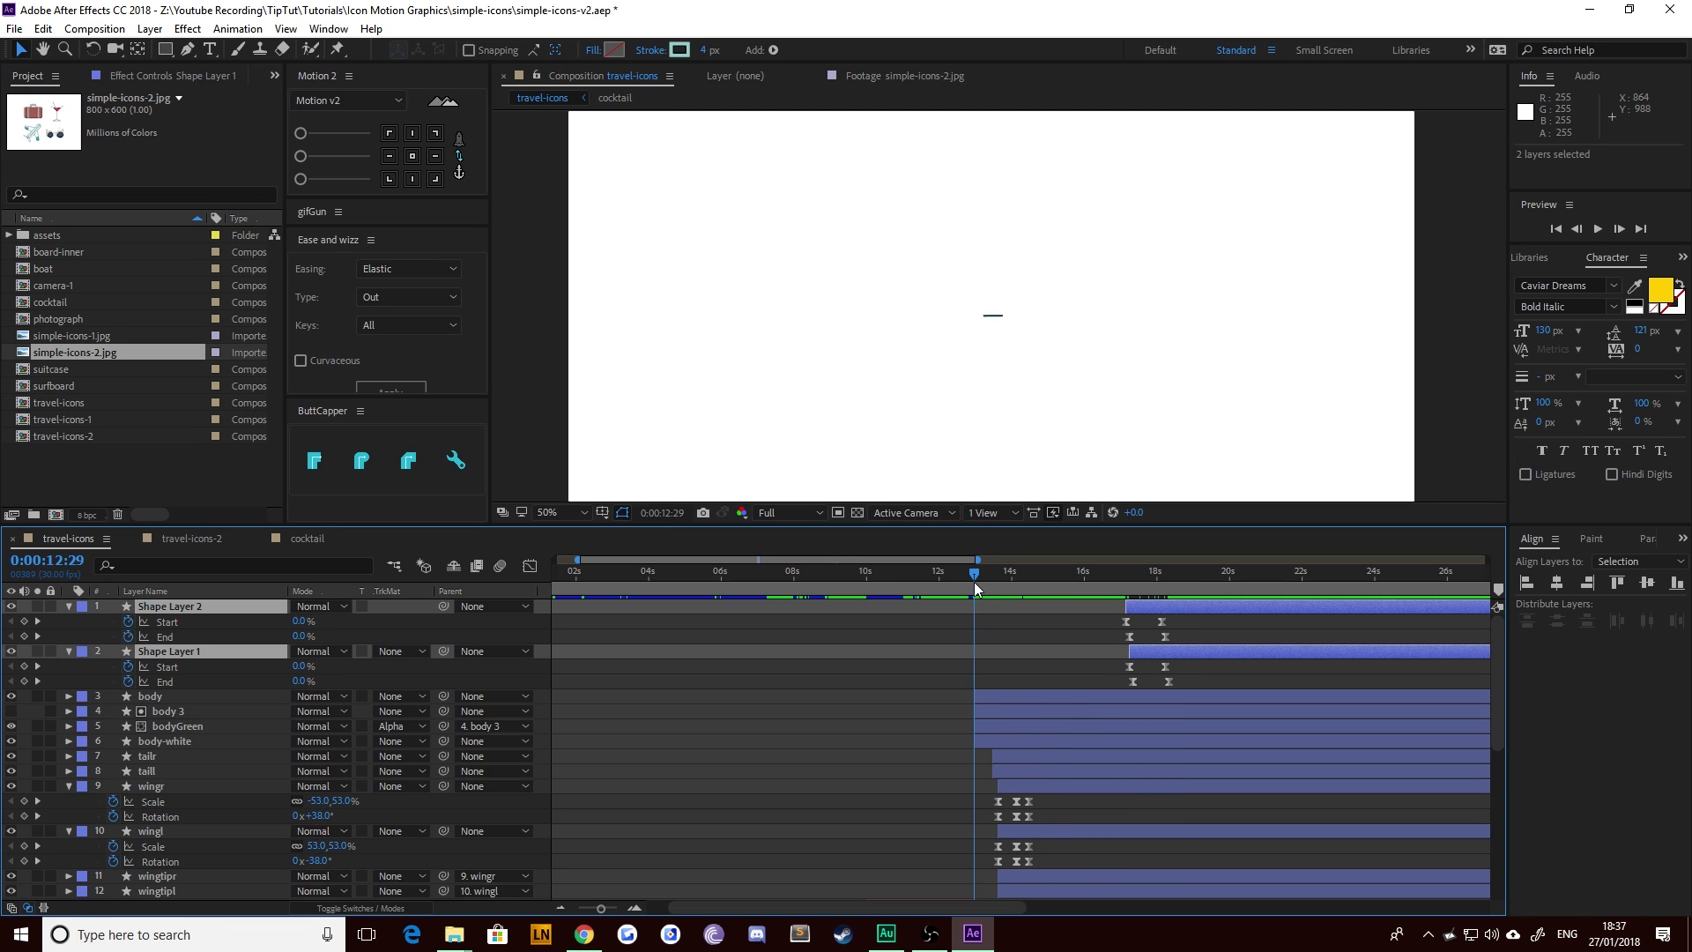
{"action": "left_click", "coordinate": [1127, 622]}
{"action": "left_click", "coordinate": [1171, 658], "text": "ctrl"}
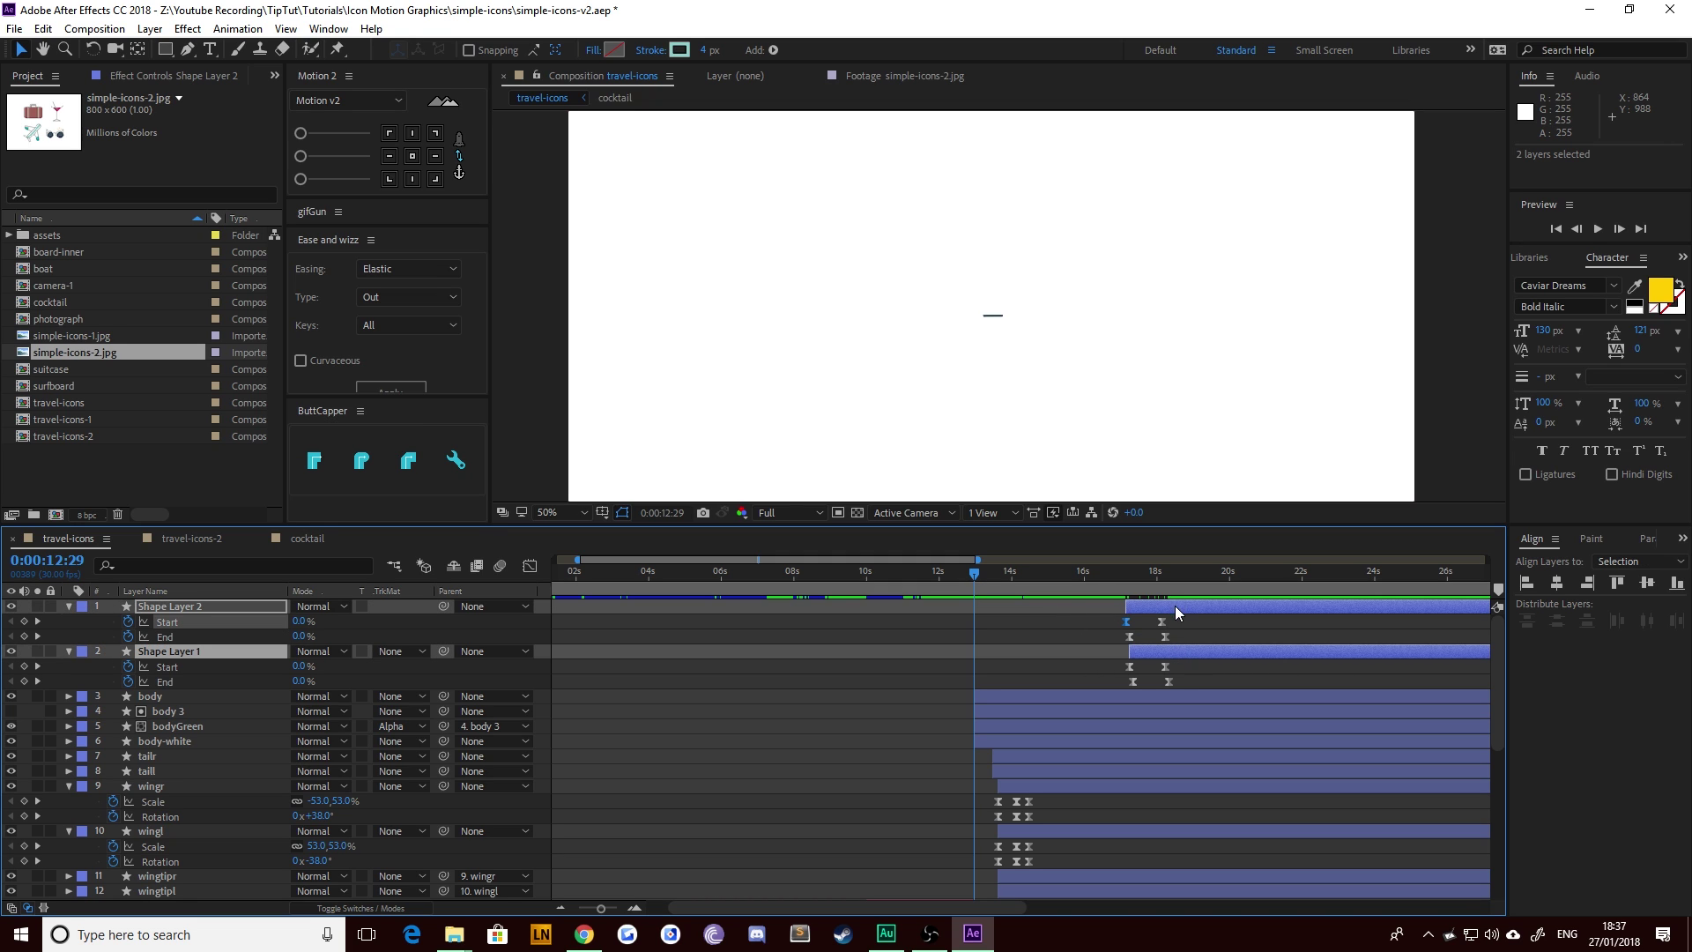
{"action": "mouse_move", "coordinate": [1176, 606]}
{"action": "left_mouse_down"}
{"action": "mouse_move", "coordinate": [1030, 621]}
{"action": "mouse_move", "coordinate": [982, 575]}
{"action": "mouse_move", "coordinate": [1010, 618]}
{"action": "mouse_move", "coordinate": [1006, 575]}
{"action": "mouse_move", "coordinate": [1045, 591]}
{"action": "left_mouse_up"}
{"action": "left_click", "coordinate": [978, 573]}
{"action": "left_click", "coordinate": [913, 665]}
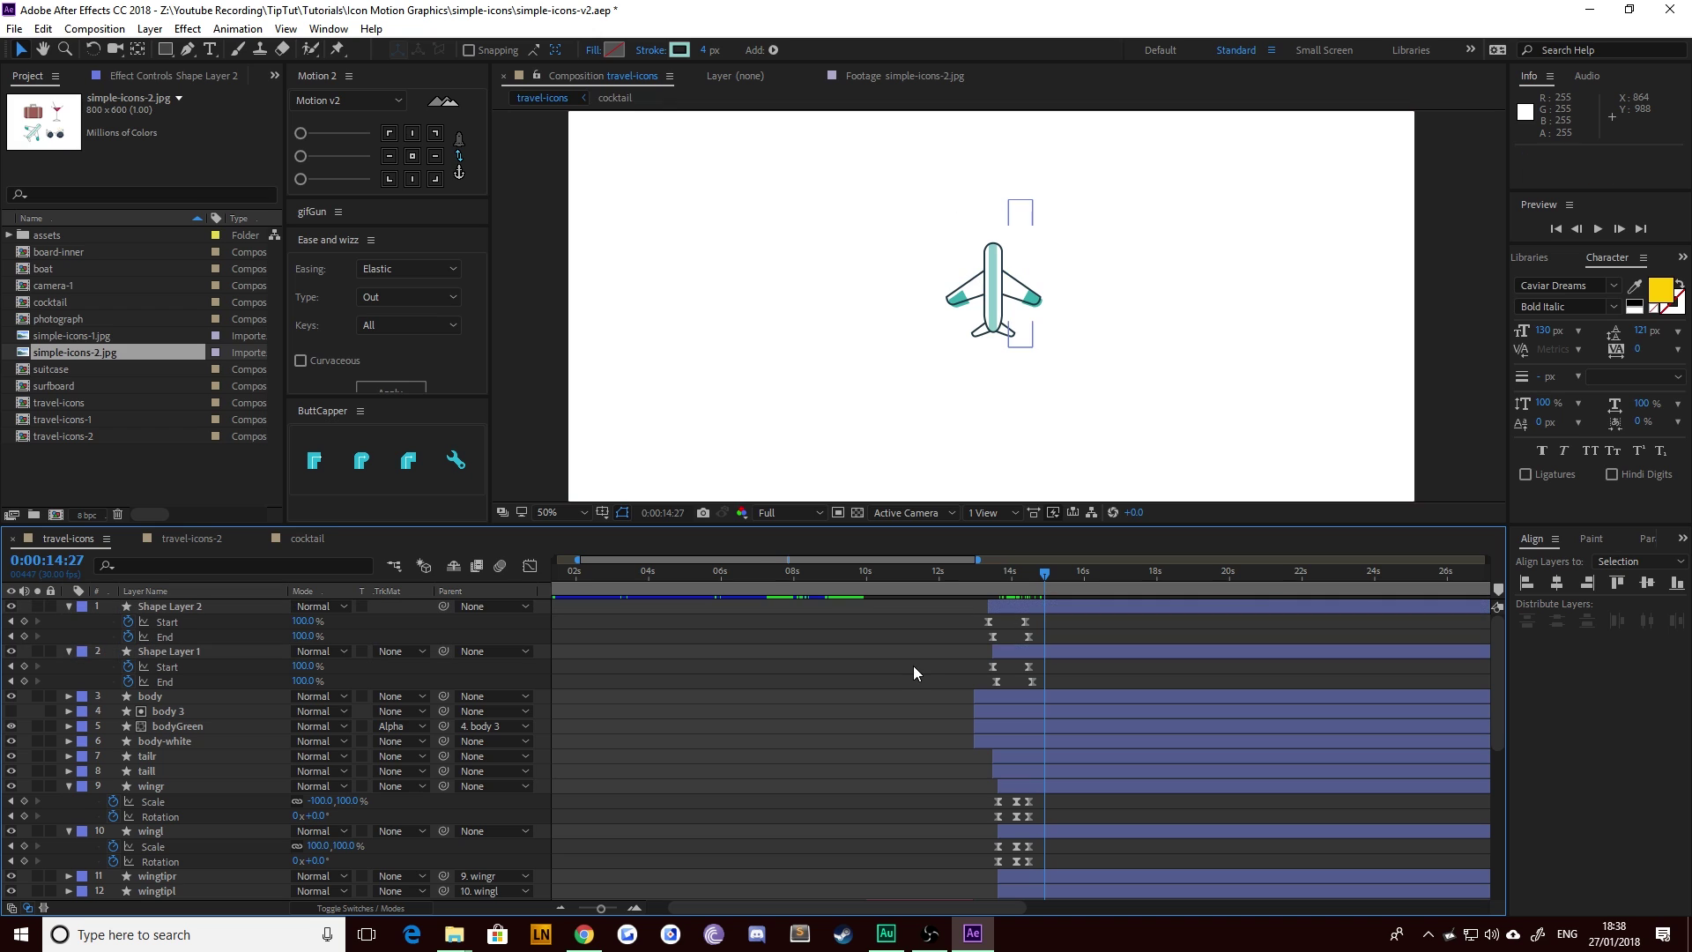
Step: Pre-compose all the plane and wind-line layers, from Shape Layer 2 to wingtipl, into a composition named aeroplane
{"action": "left_click", "coordinate": [169, 606]}
{"action": "scroll", "coordinate": [174, 670], "scroll_direction": "down", "scroll_amount": 5}
{"action": "scroll", "coordinate": [177, 738], "scroll_direction": "up", "scroll_amount": 3}
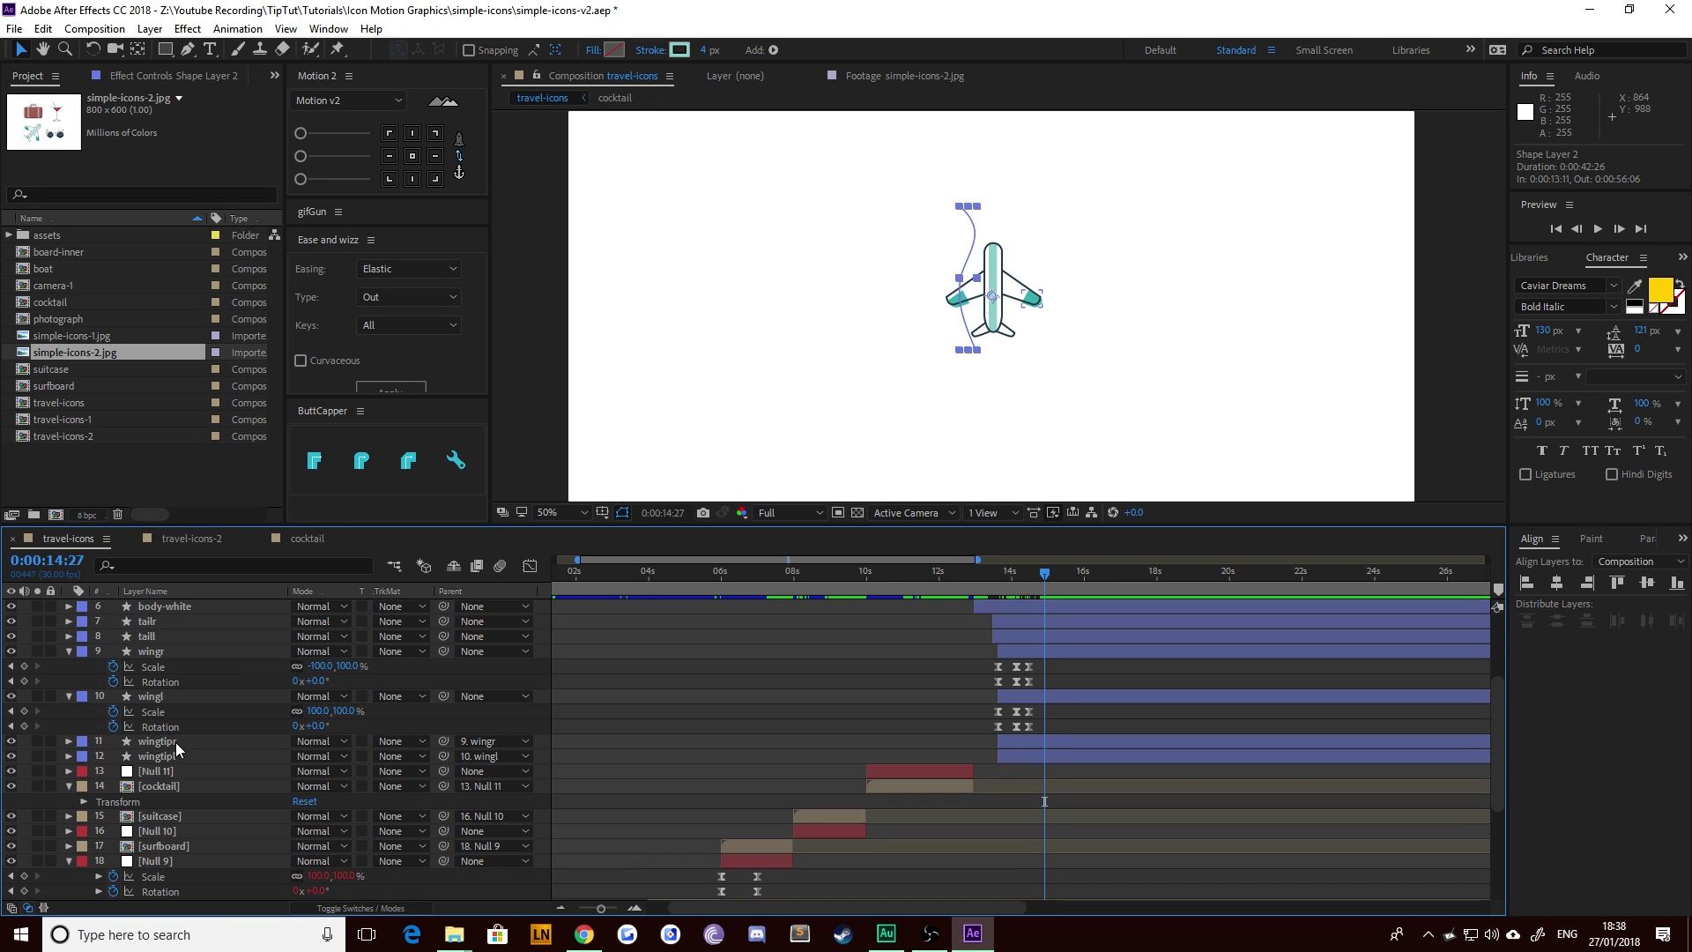
{"action": "left_click", "coordinate": [163, 753], "text": "shift"}
{"action": "right_click", "coordinate": [173, 633]}
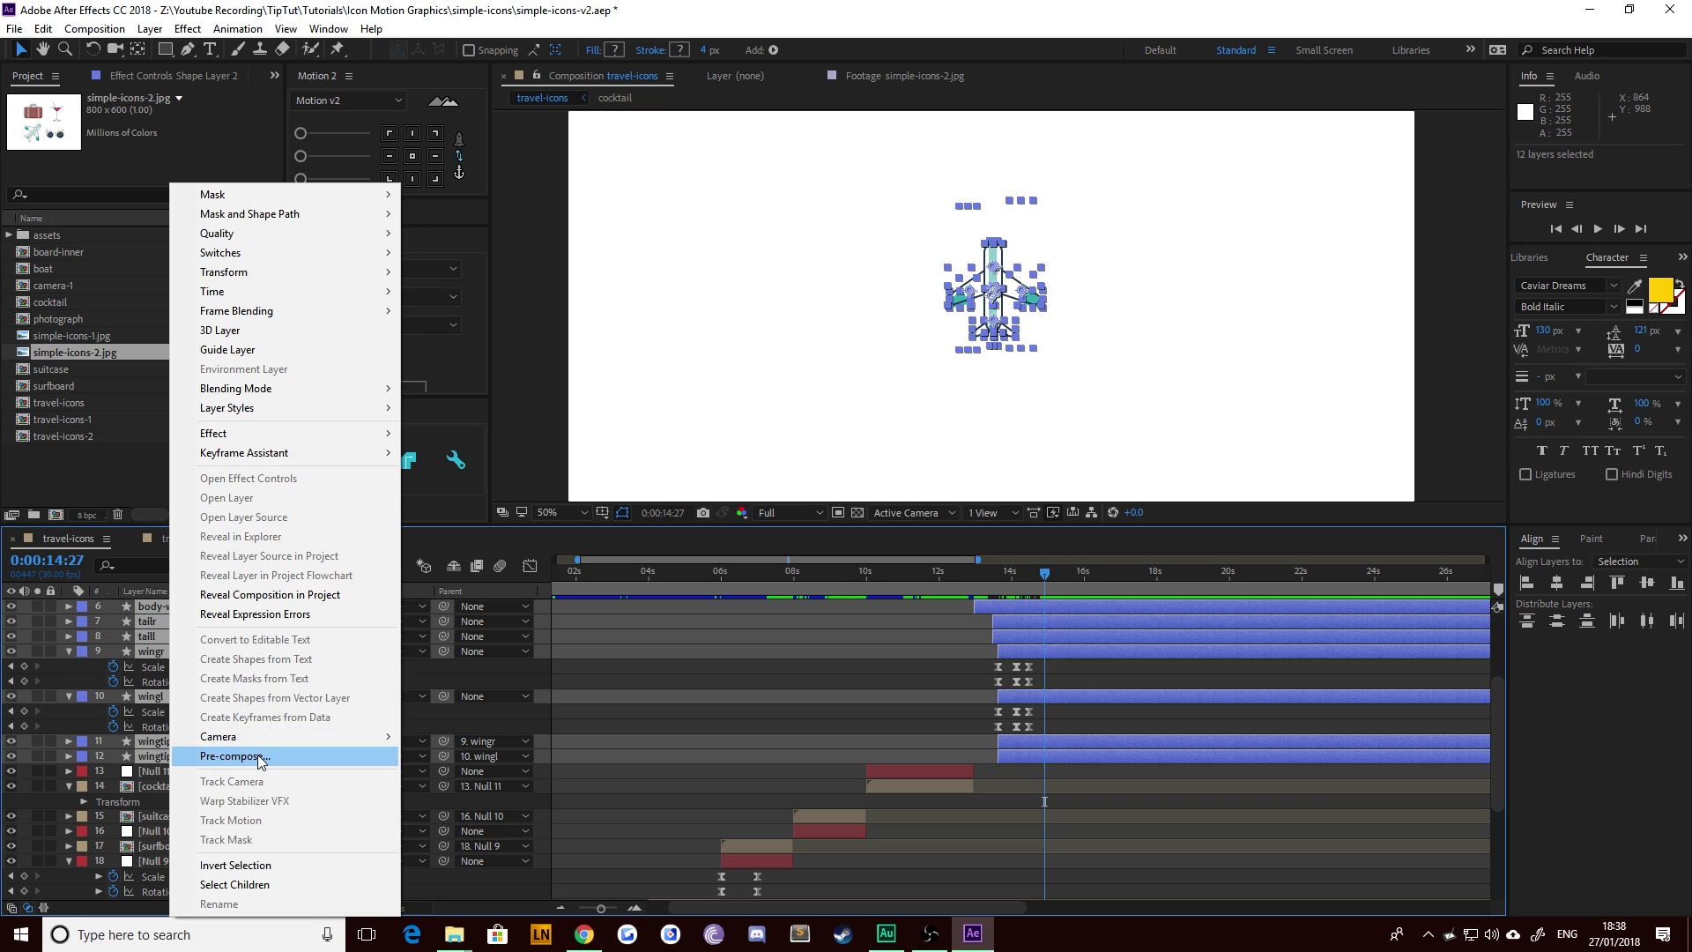
{"action": "left_click", "coordinate": [234, 755]}
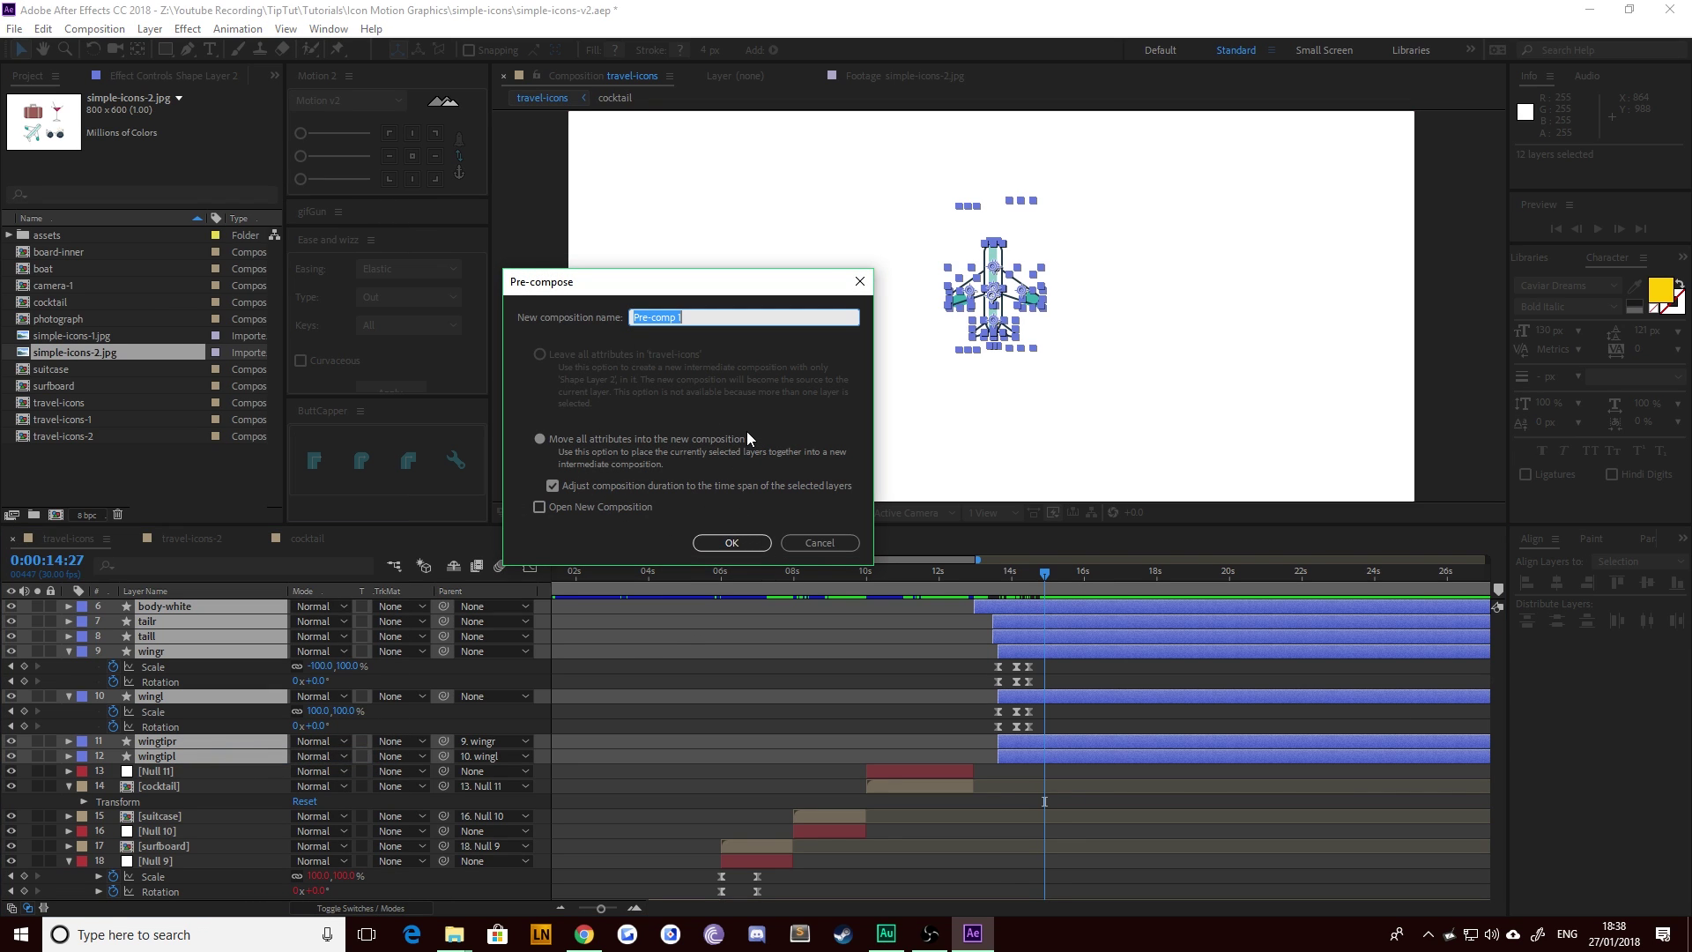
{"action": "type", "text": "aeroplane"}
{"action": "key", "text": "Return"}
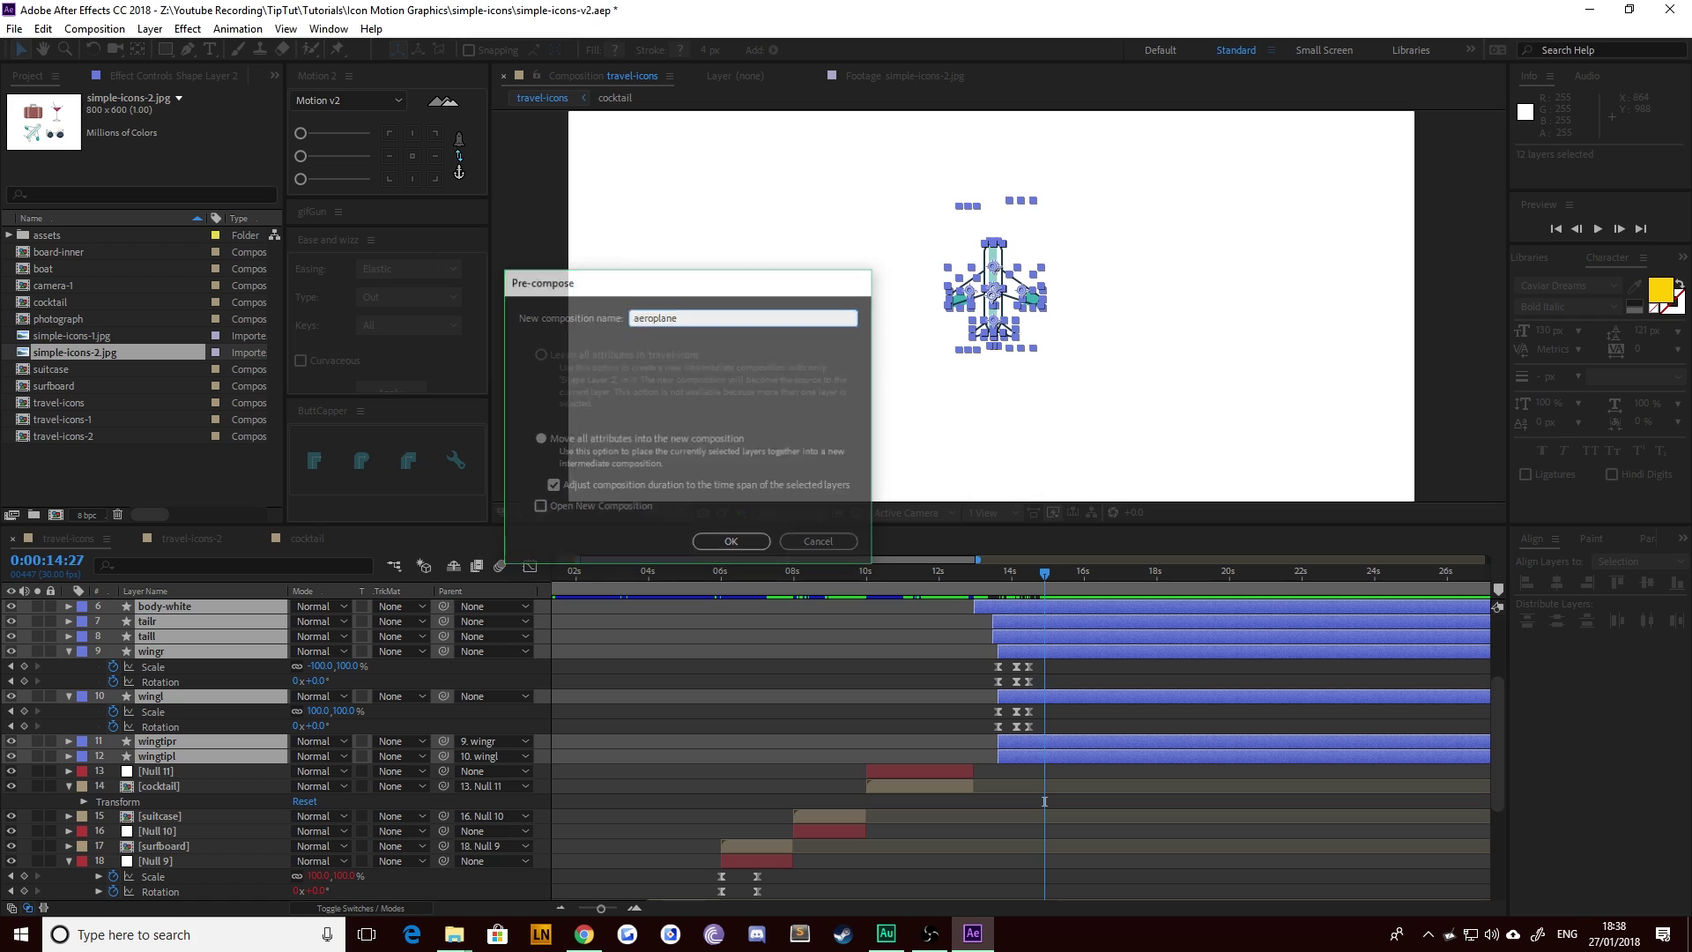
{"action": "scroll", "coordinate": [822, 747], "scroll_direction": "up", "scroll_amount": 2}
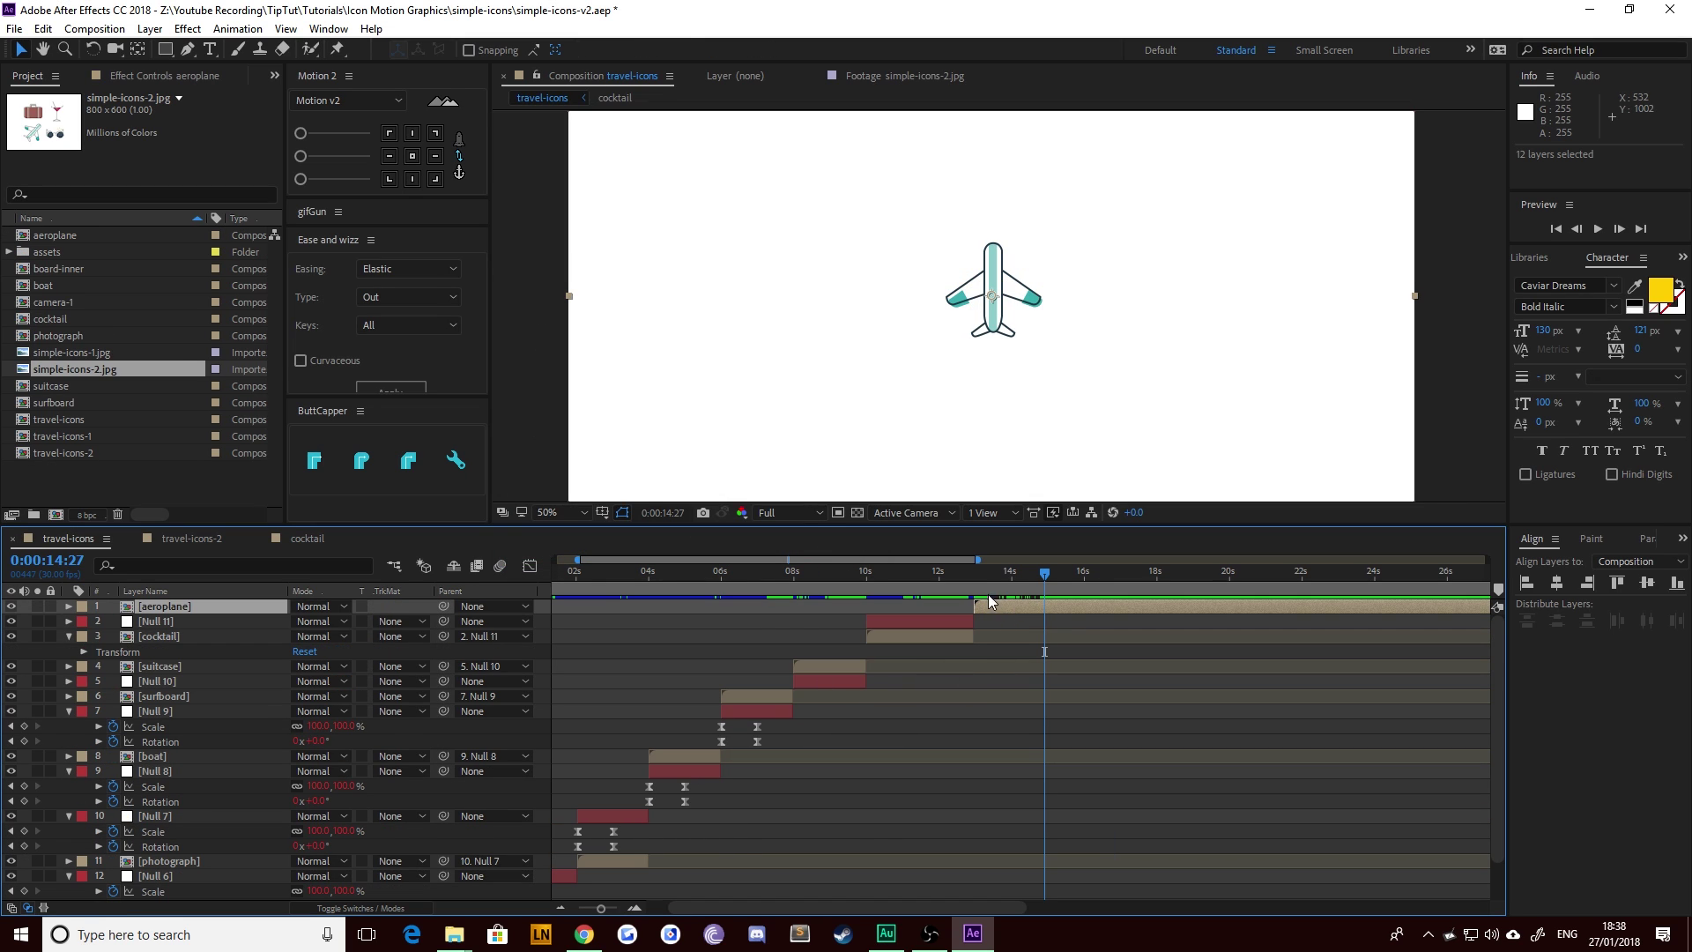
Step: Set the aeroplane layer's Rotation to 45° and view the tilted plane up close
{"action": "left_click", "coordinate": [182, 603]}
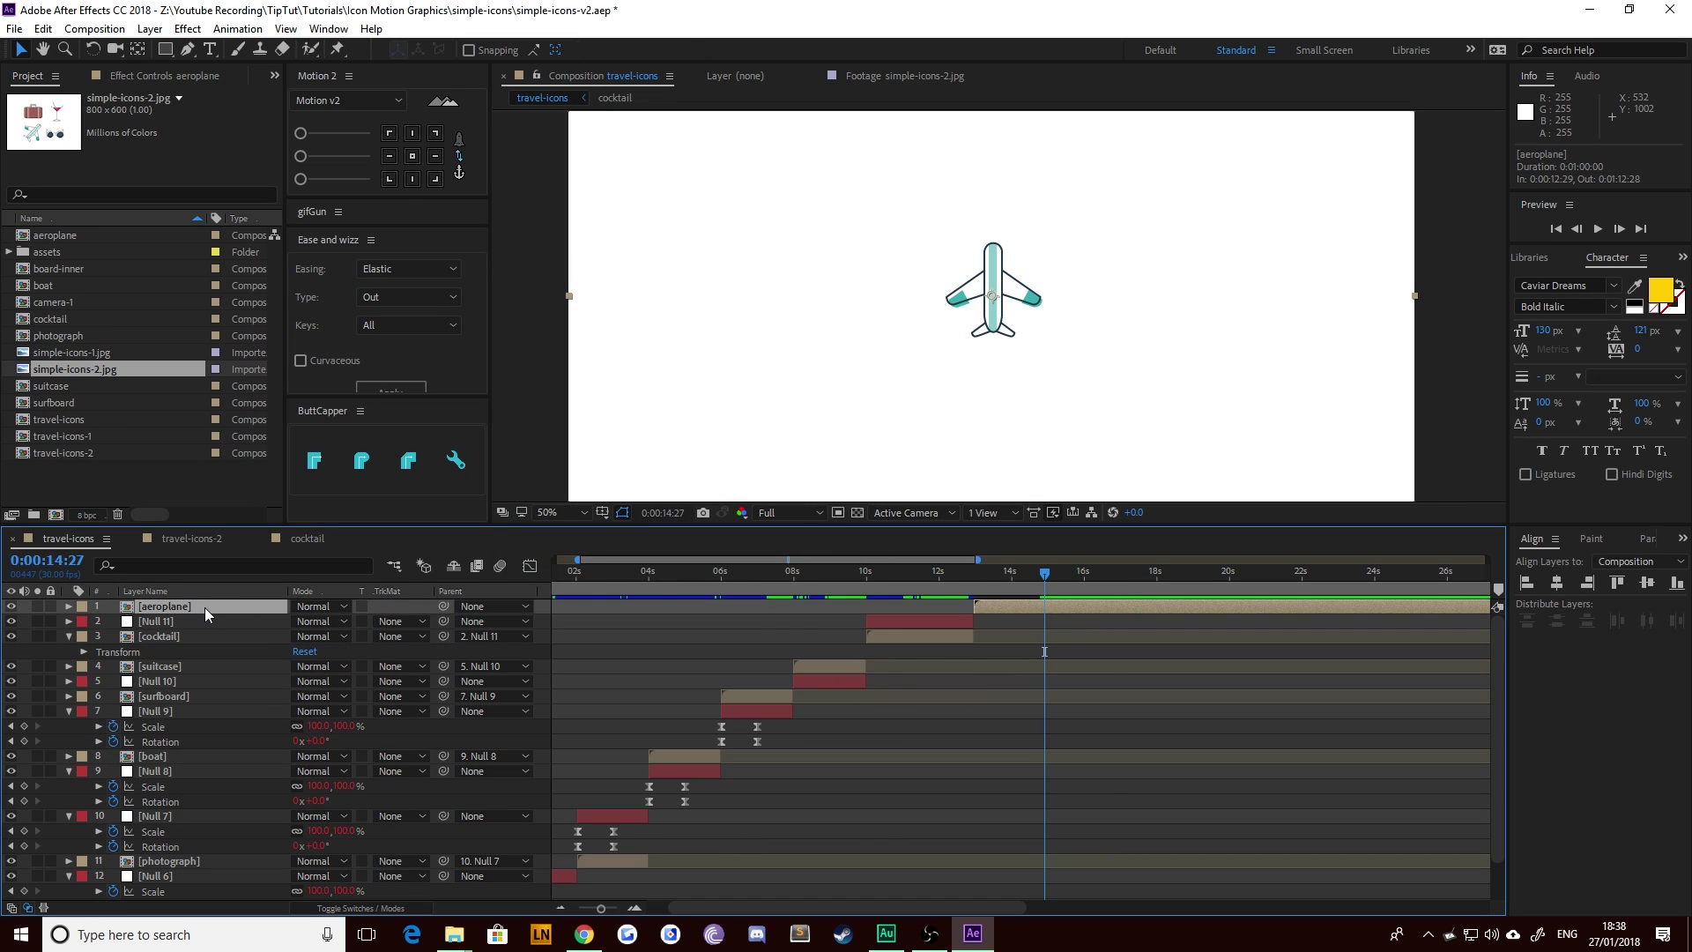
{"action": "key", "text": "r"}
{"action": "left_click", "coordinate": [319, 622]}
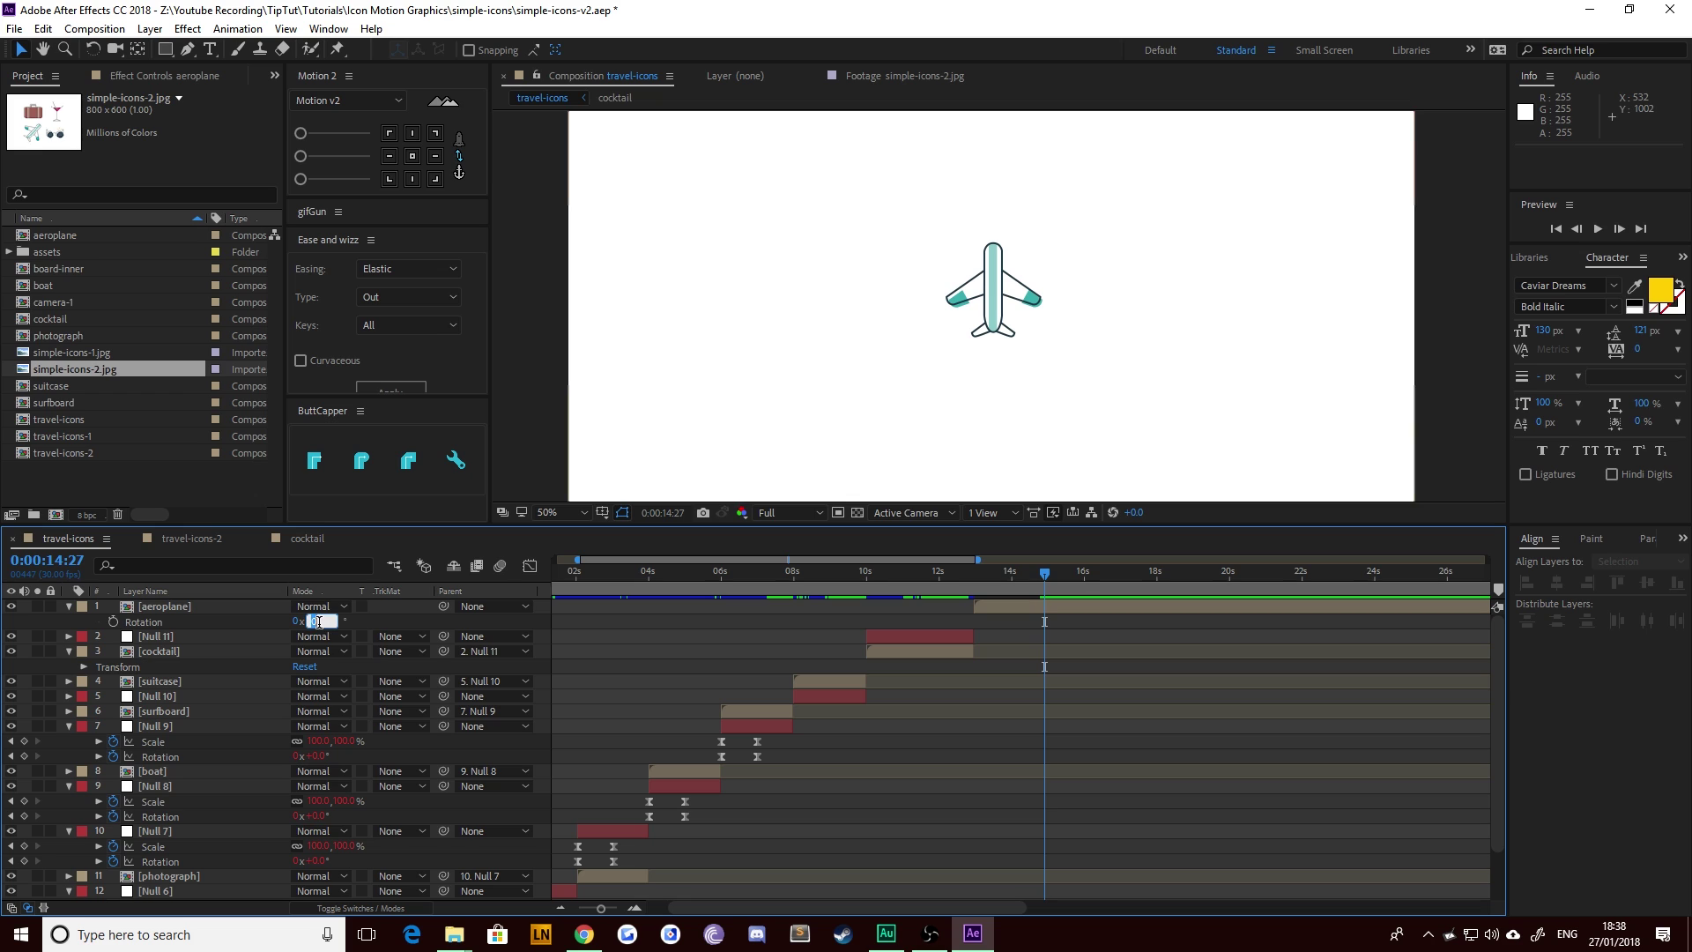
{"action": "type", "text": "45"}
{"action": "key", "text": "Return"}
{"action": "left_click", "coordinate": [529, 420]}
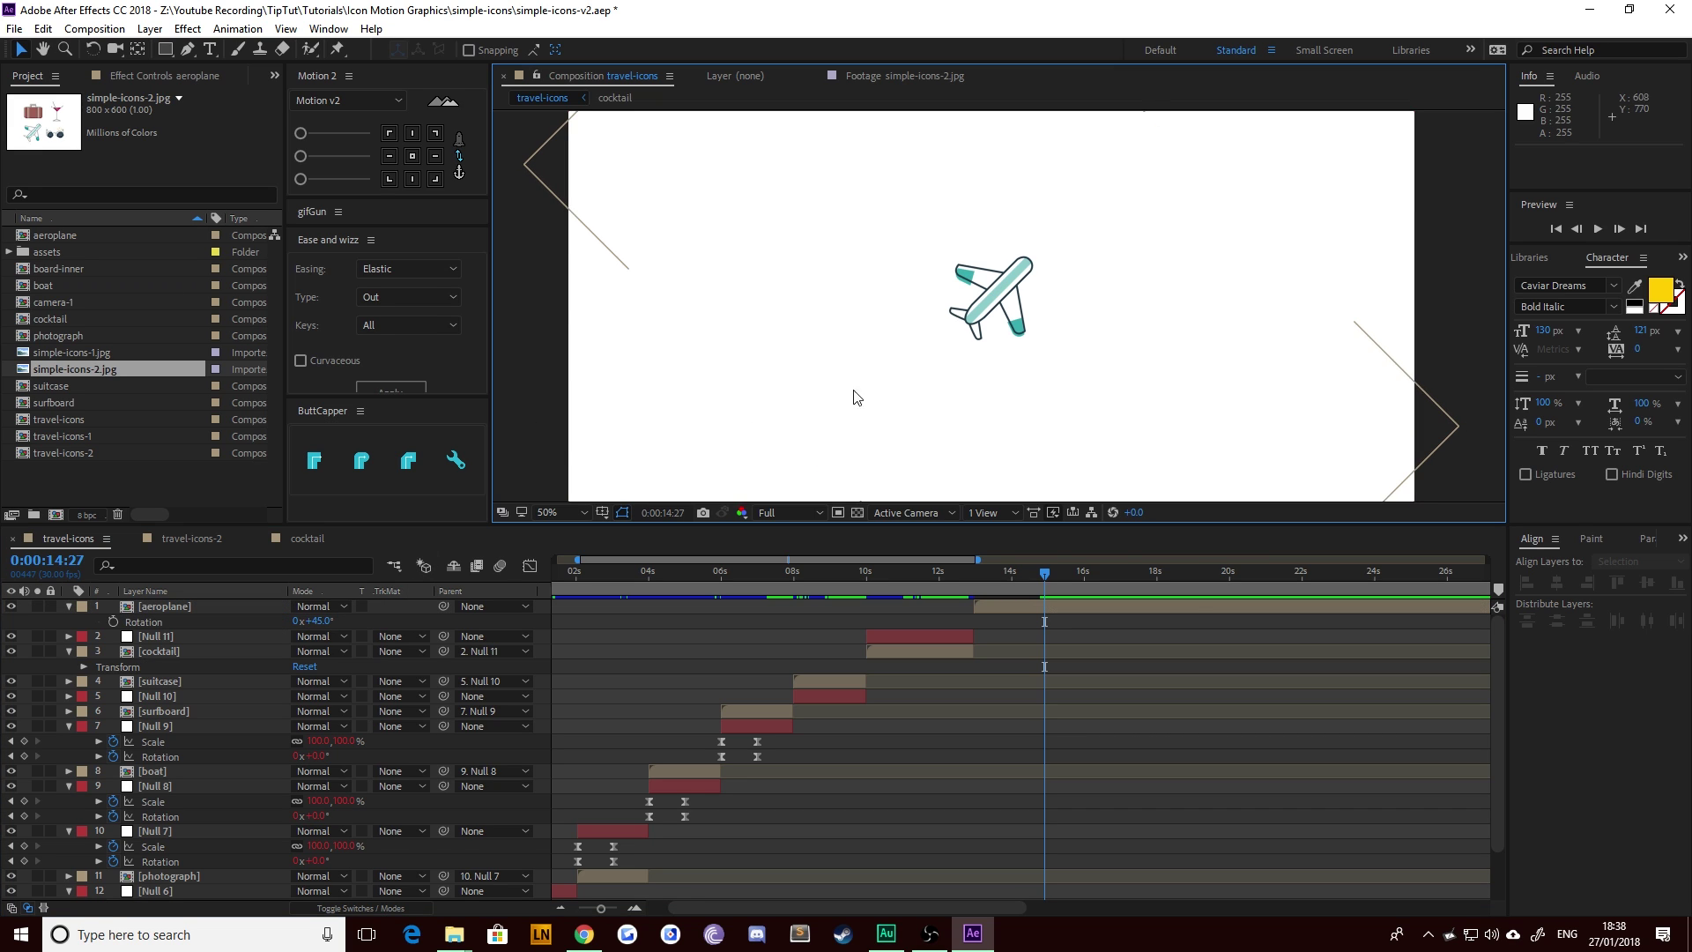
{"action": "scroll", "coordinate": [939, 318], "scroll_direction": "up", "scroll_amount": 1}
{"action": "key", "text": "space"}
{"action": "left_click_drag", "start_coordinate": [944, 314], "coordinate": [956, 347]}
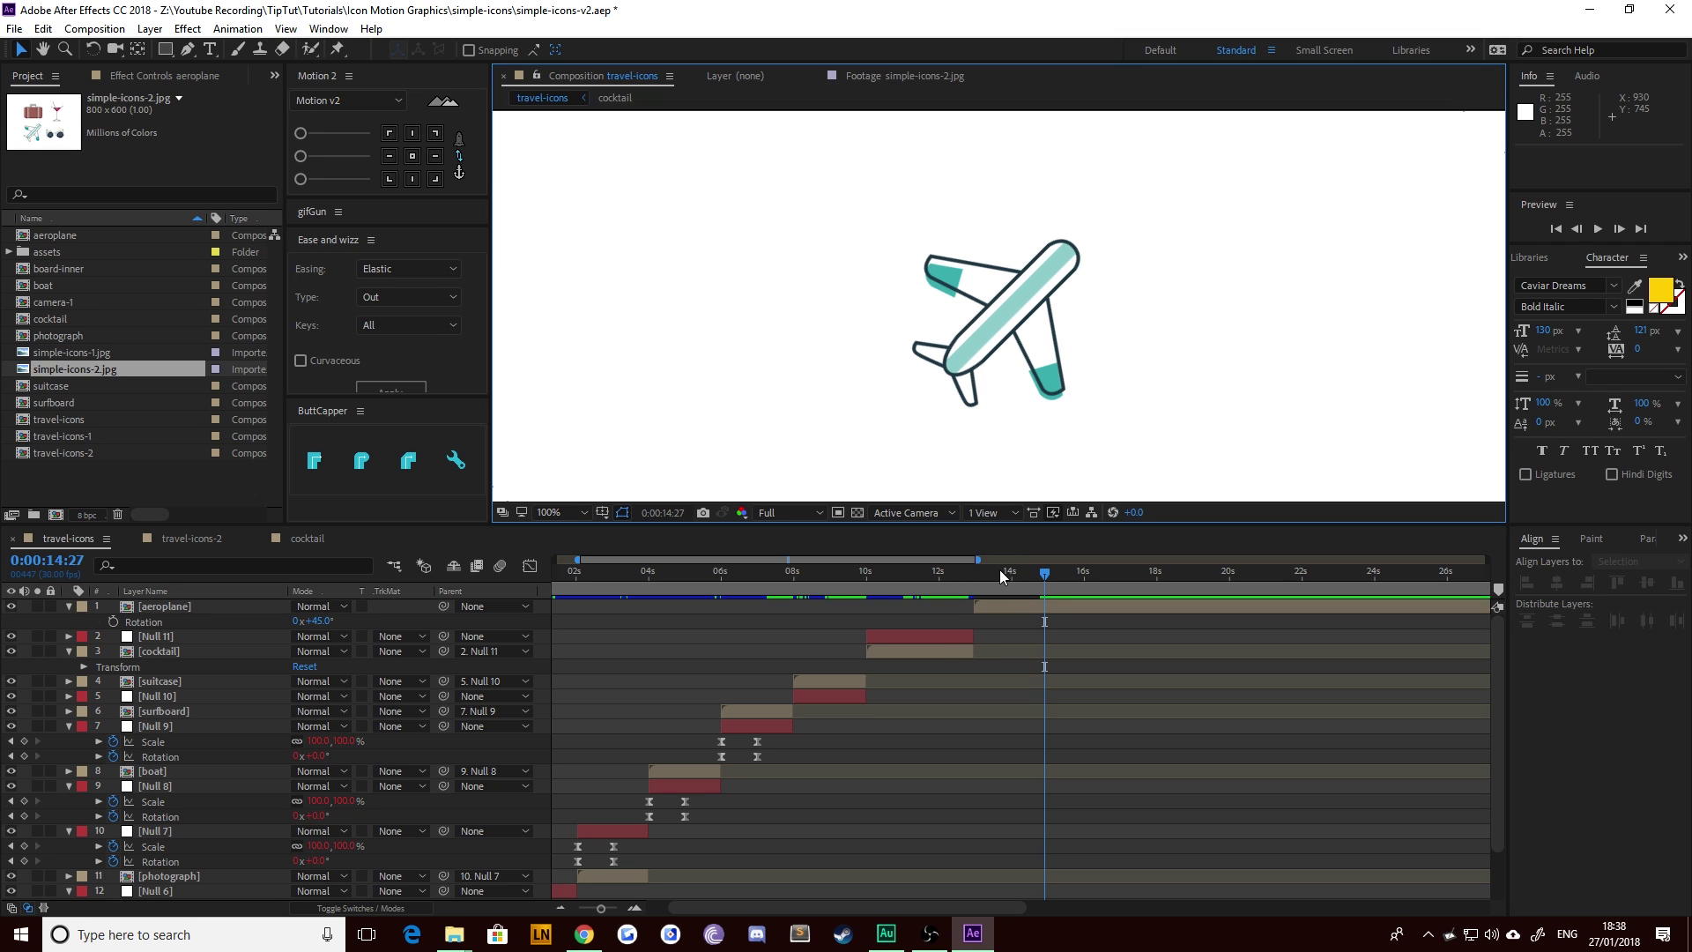
Step: Go to the aeroplane layer's in point at 0:00:12:29 and create a new null object
{"action": "left_click_drag", "start_coordinate": [890, 582], "coordinate": [965, 603]}
{"action": "left_click", "coordinate": [990, 604]}
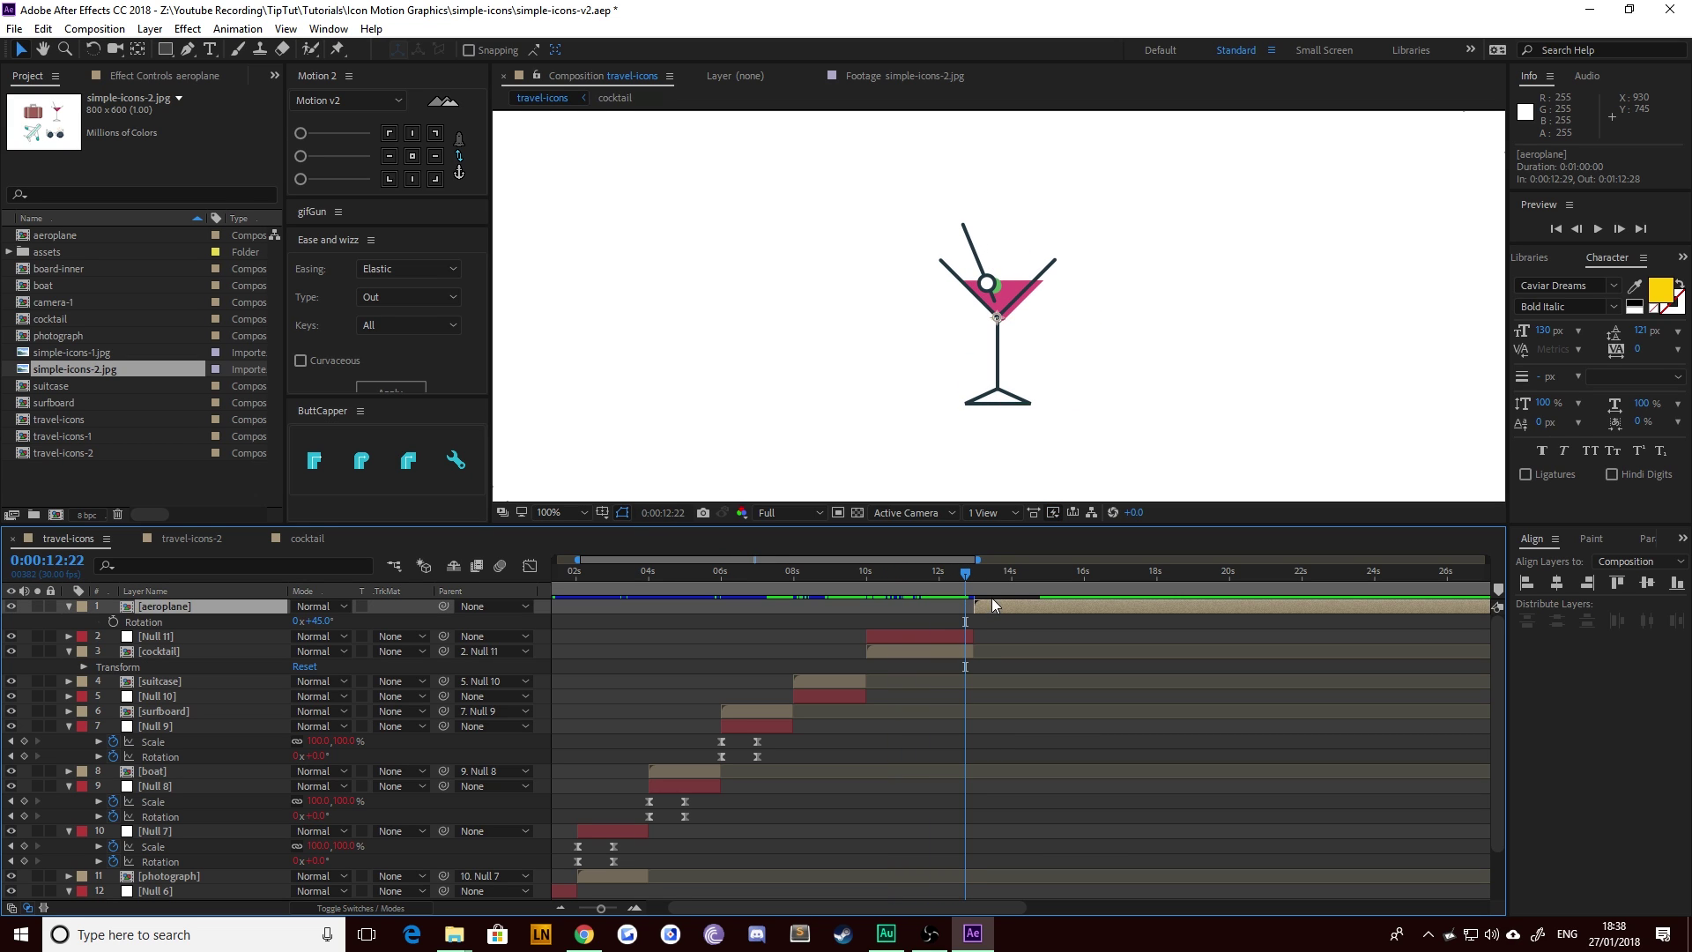
{"action": "key", "text": "i"}
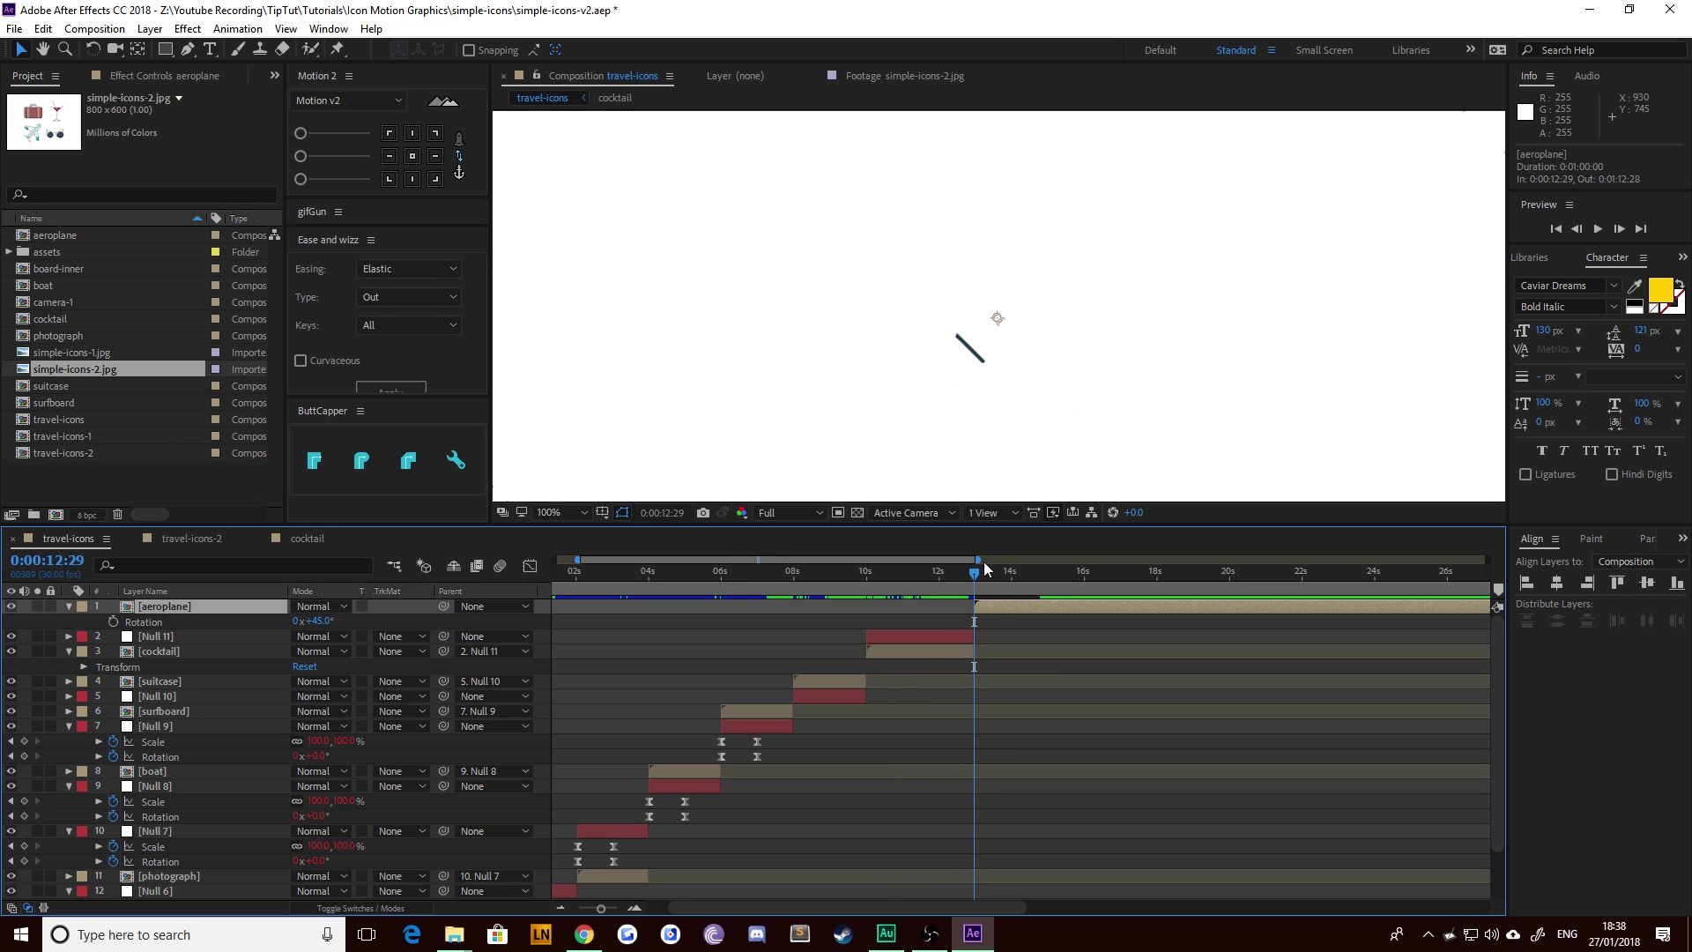
{"action": "key", "text": "ctrl+alt+shift+y"}
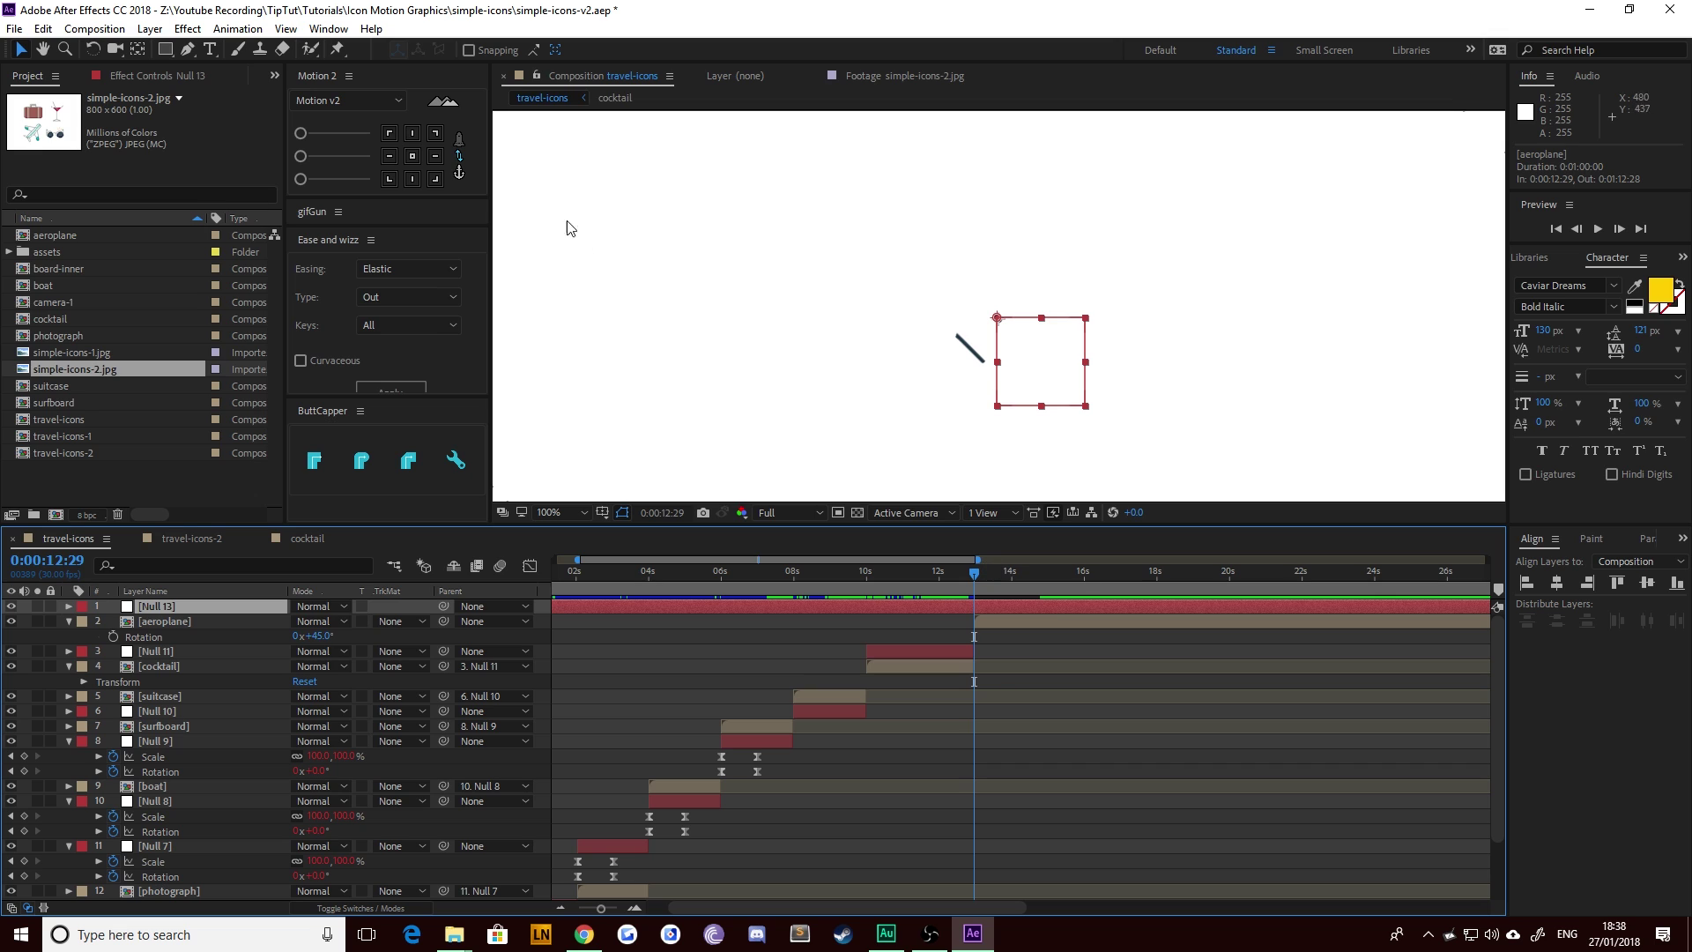
{"action": "left_click", "coordinate": [150, 28]}
{"action": "mouse_move", "coordinate": [363, 52]}
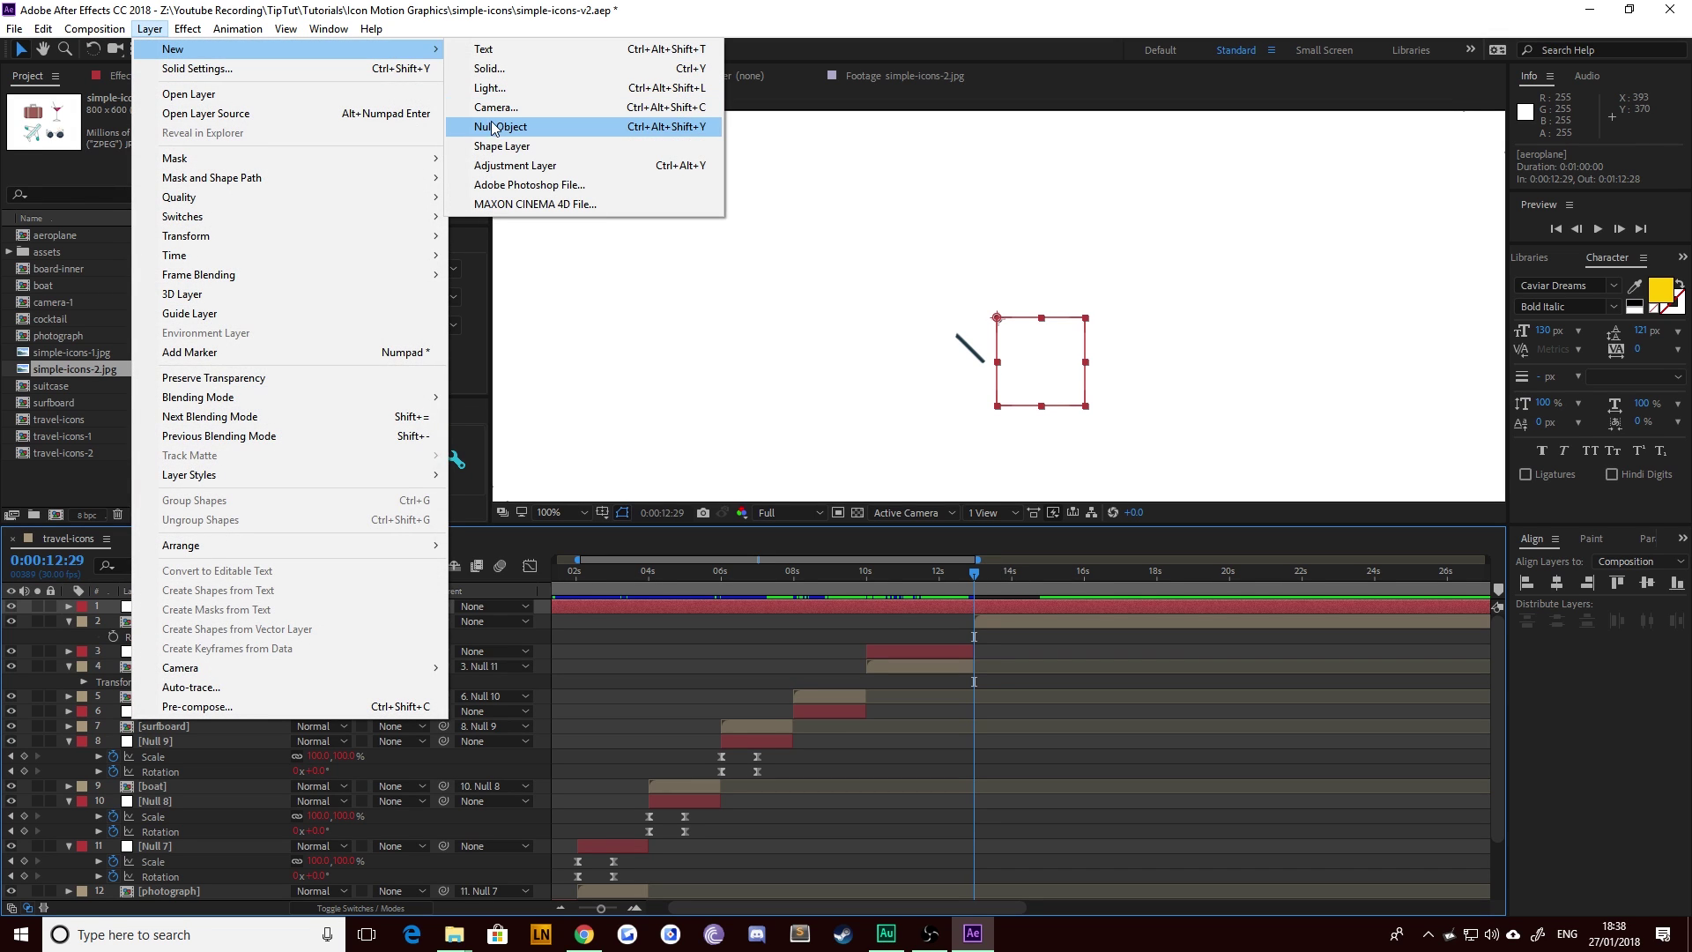
{"action": "left_click", "coordinate": [733, 453]}
Step: Move the new null directly below the aeroplane layer and trim its start to 0:00:12:29
{"action": "left_click", "coordinate": [842, 606]}
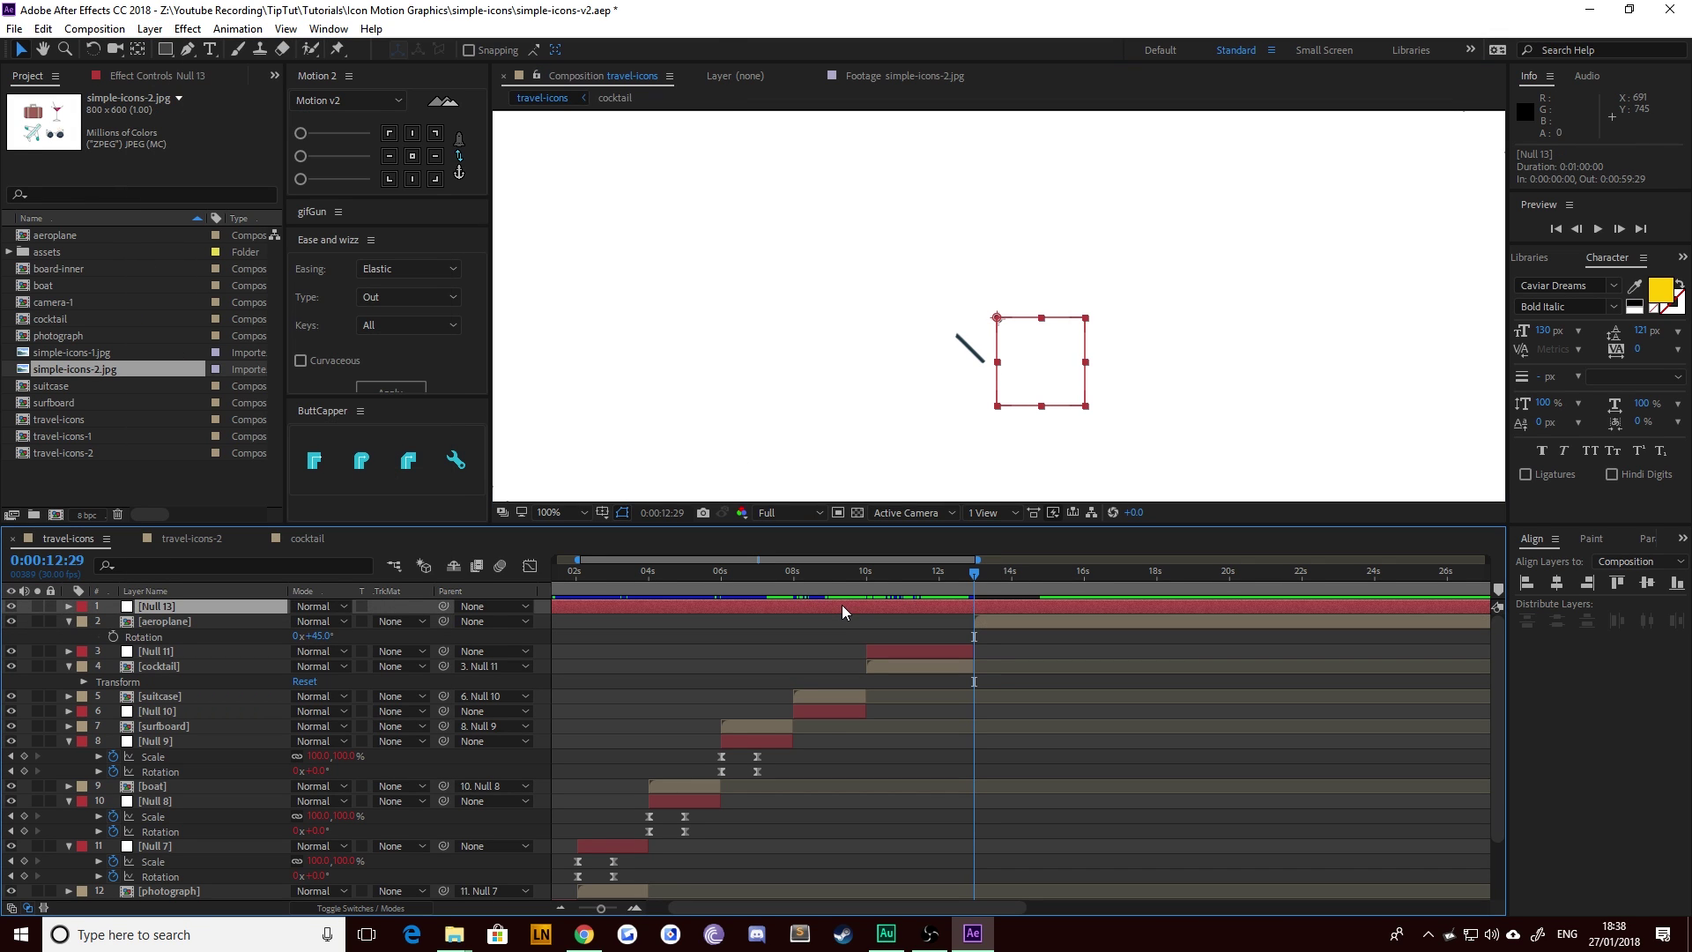
{"action": "key", "text": "ctrl+alt+Down"}
{"action": "key", "text": "alt+bracketleft"}
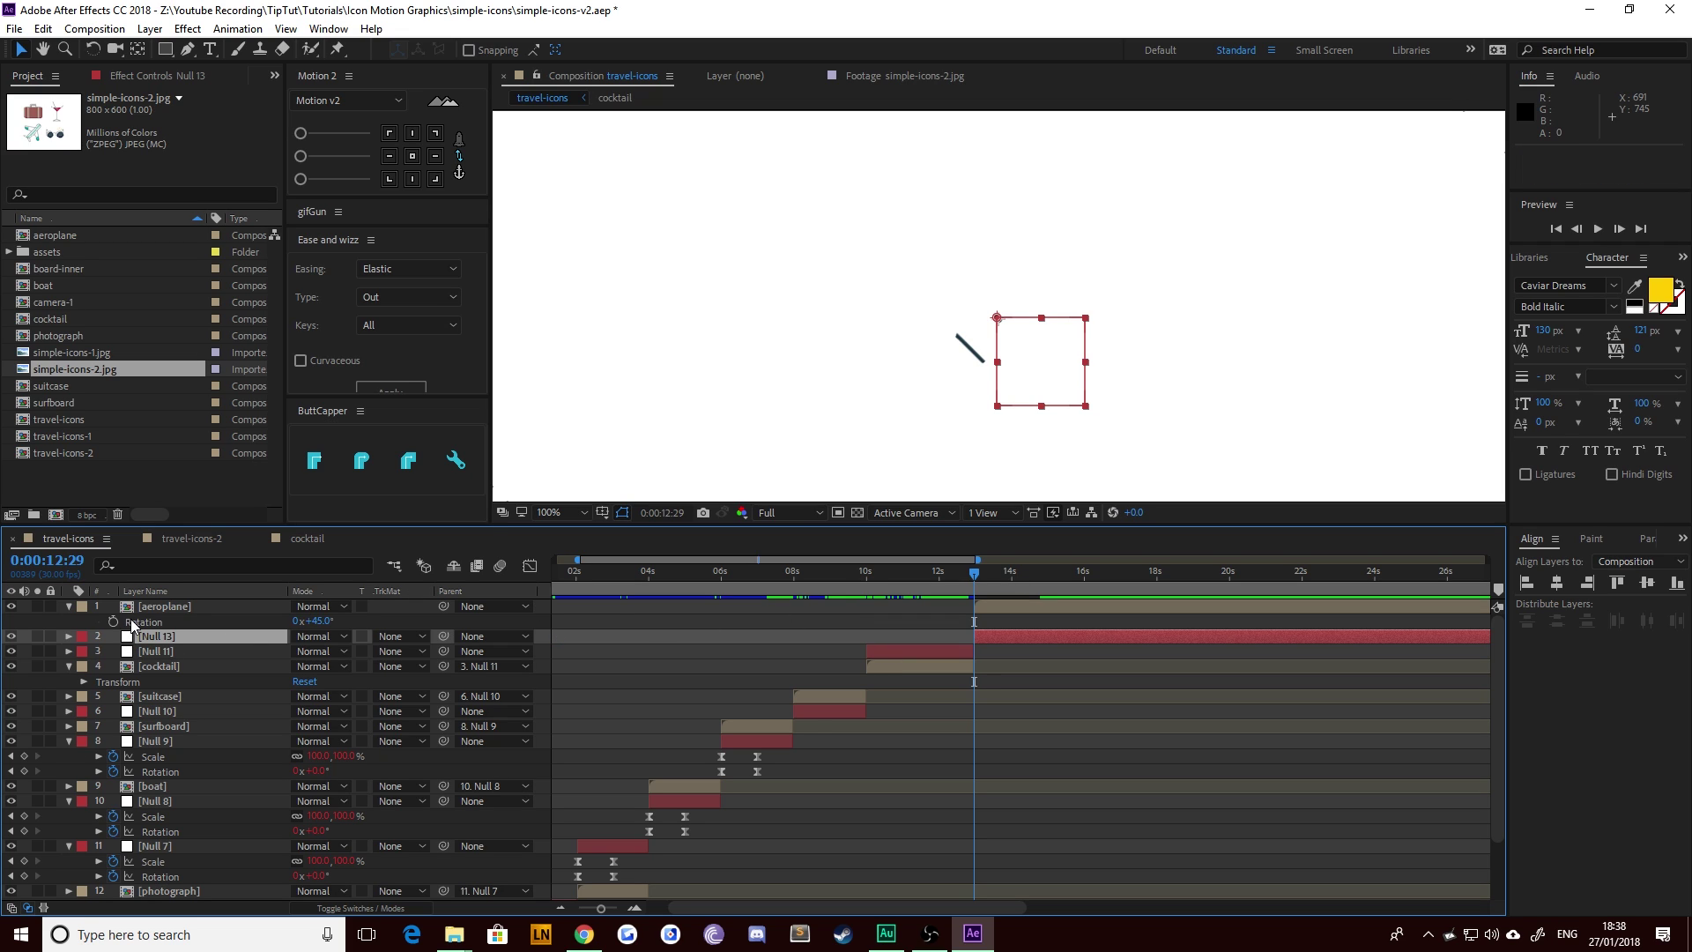
Step: Add Scale and Rotation keyframes to the new null at 0:00:12:29 and 0:00:13:29, then return to the first pair
{"action": "key", "text": "s"}
{"action": "key", "text": "shift+r"}
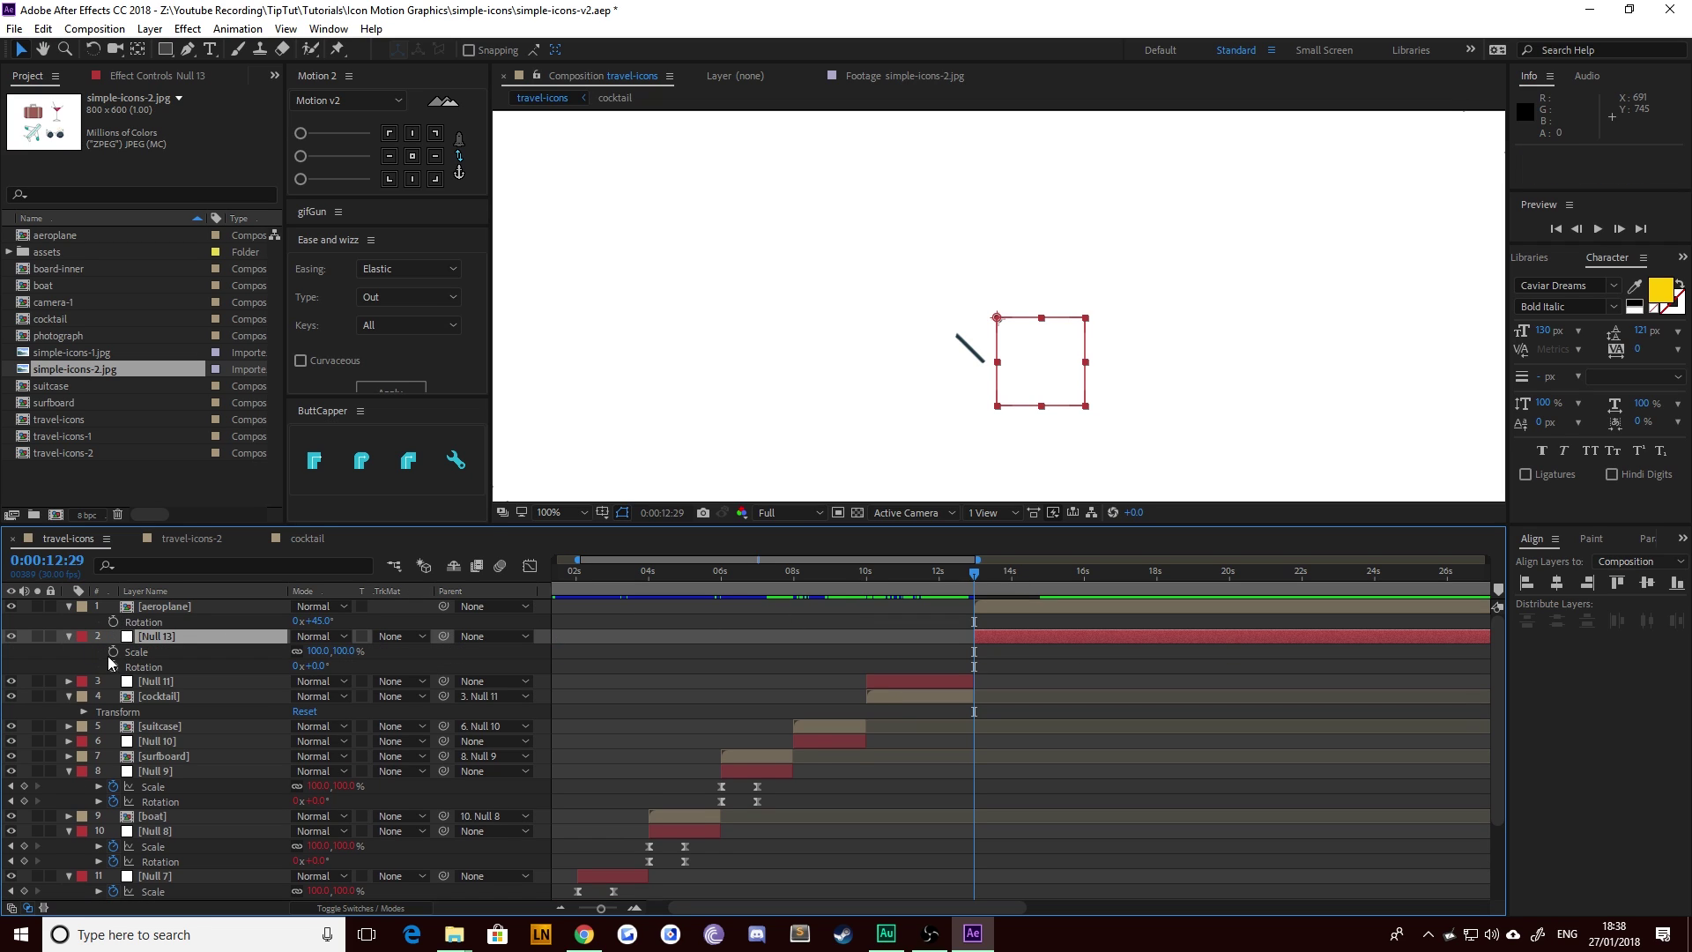
{"action": "left_click", "coordinate": [113, 667]}
{"action": "left_click", "coordinate": [113, 652]}
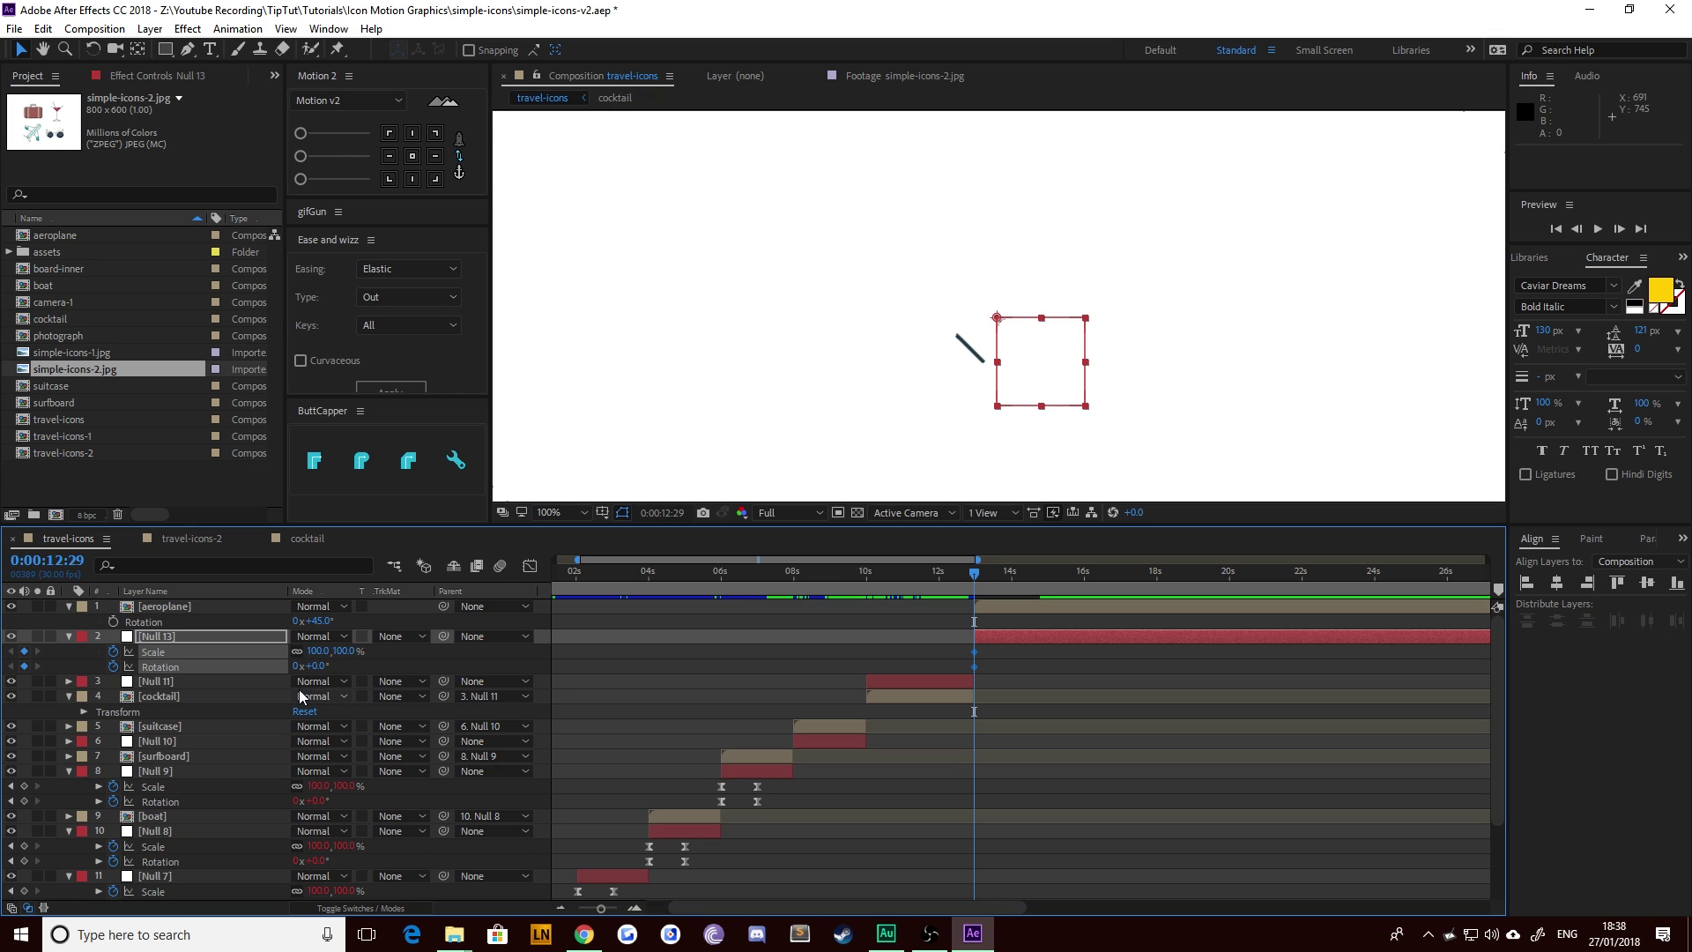
{"action": "key", "text": "shift+Page_Down"}
{"action": "key", "text": "shift+Page_Down"}
{"action": "key", "text": "shift+Page_Down"}
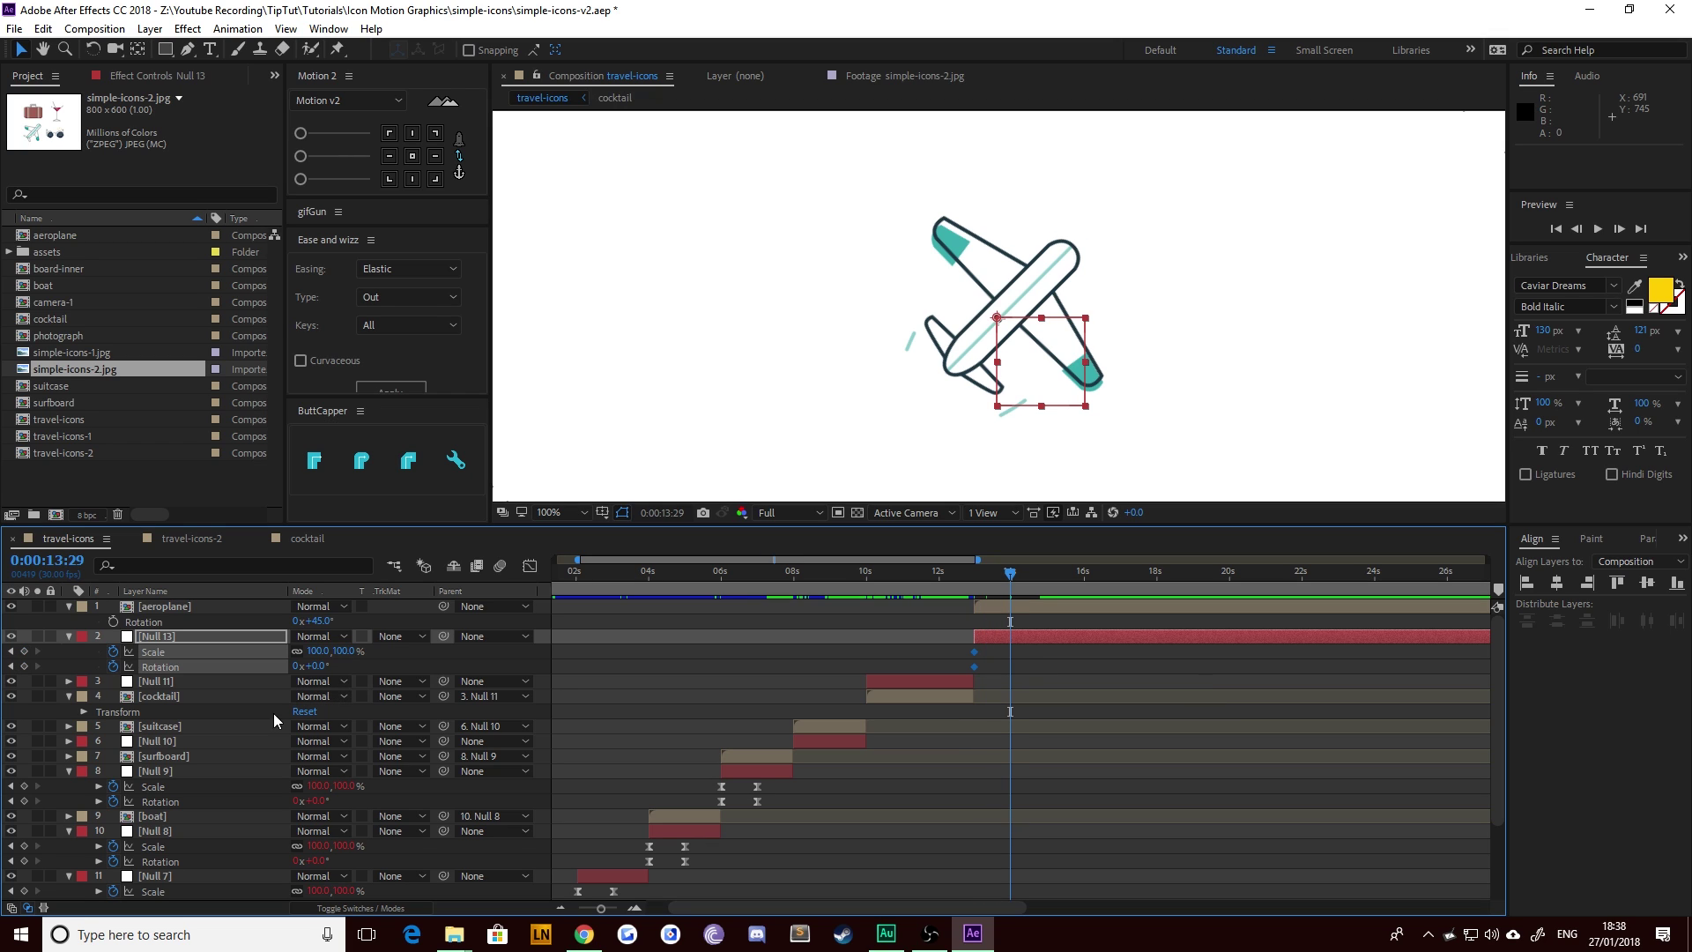
{"action": "left_click", "coordinate": [12, 652]}
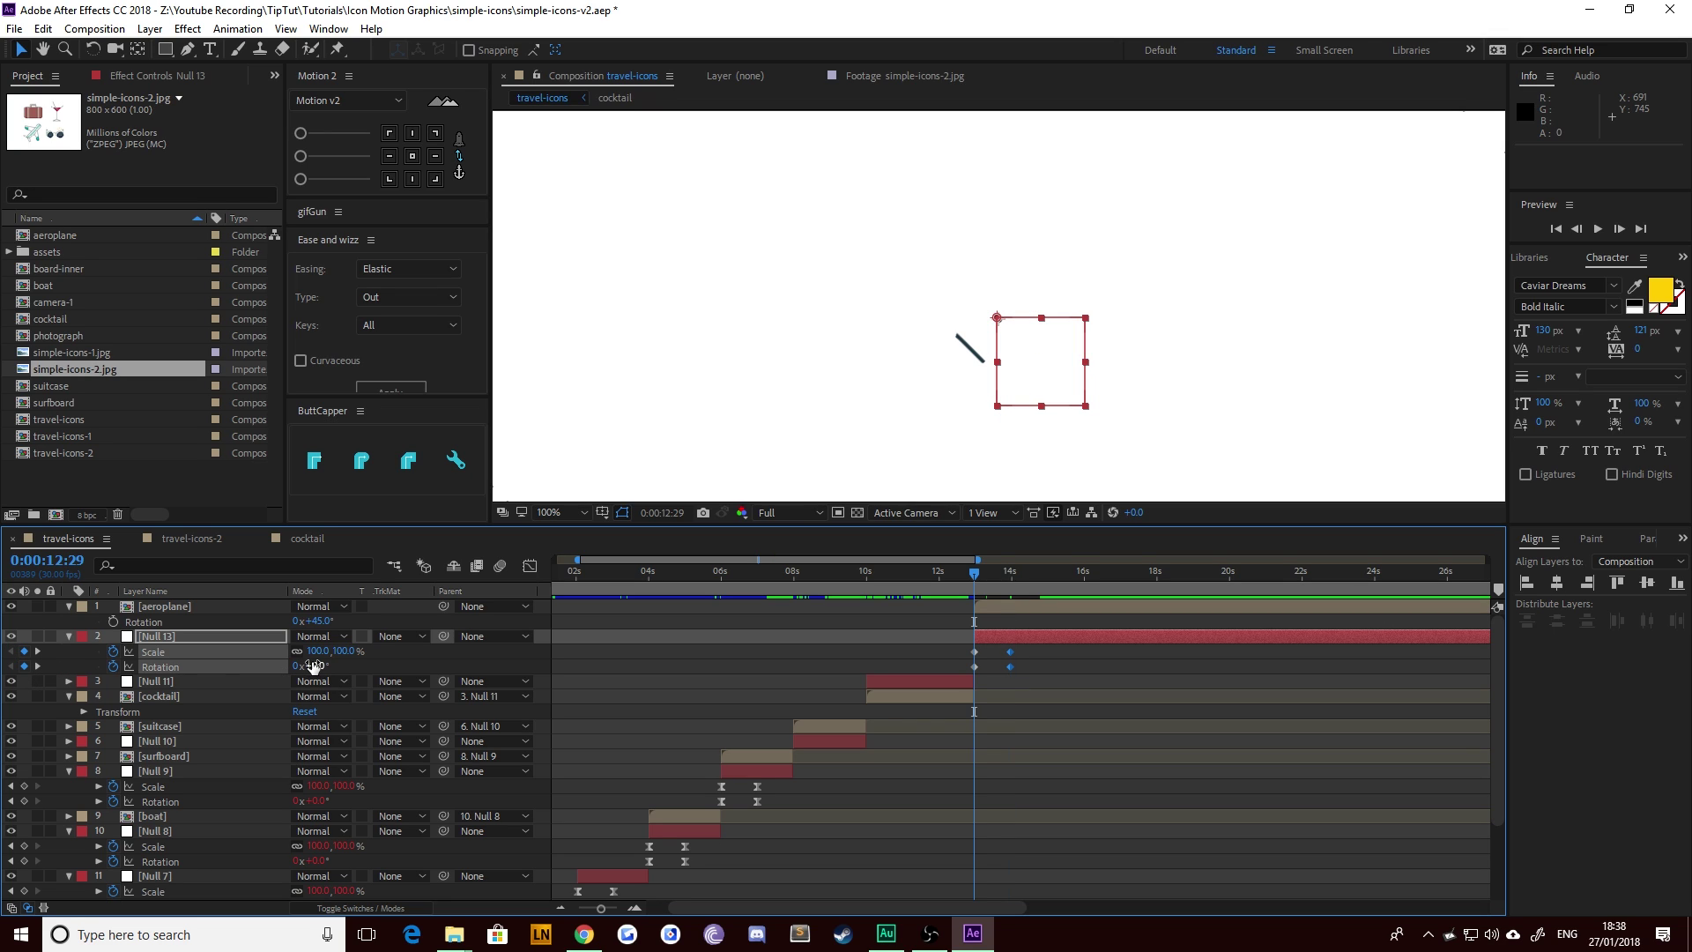
Step: Set the null's starting keyframes at 0:00:12:29 to -45° Rotation and 90% Scale
{"action": "left_click", "coordinate": [317, 667]}
{"action": "type", "text": "-45"}
{"action": "key", "text": "Return"}
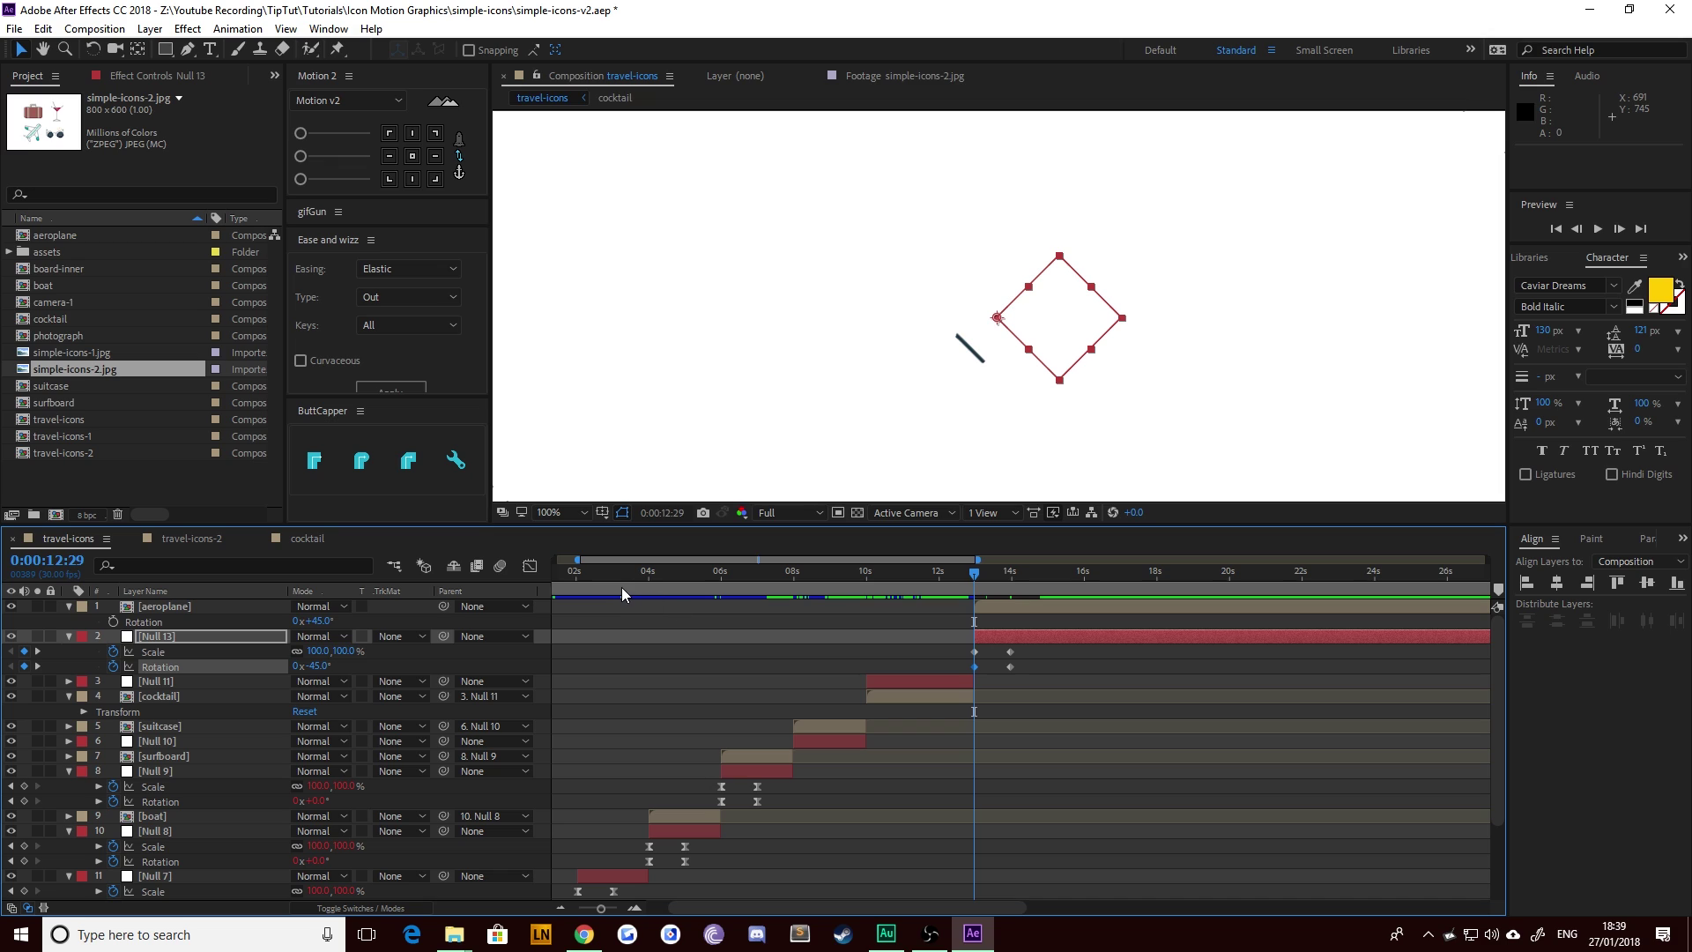
{"action": "left_click", "coordinate": [345, 652]}
{"action": "type", "text": "90"}
{"action": "key", "text": "Return"}
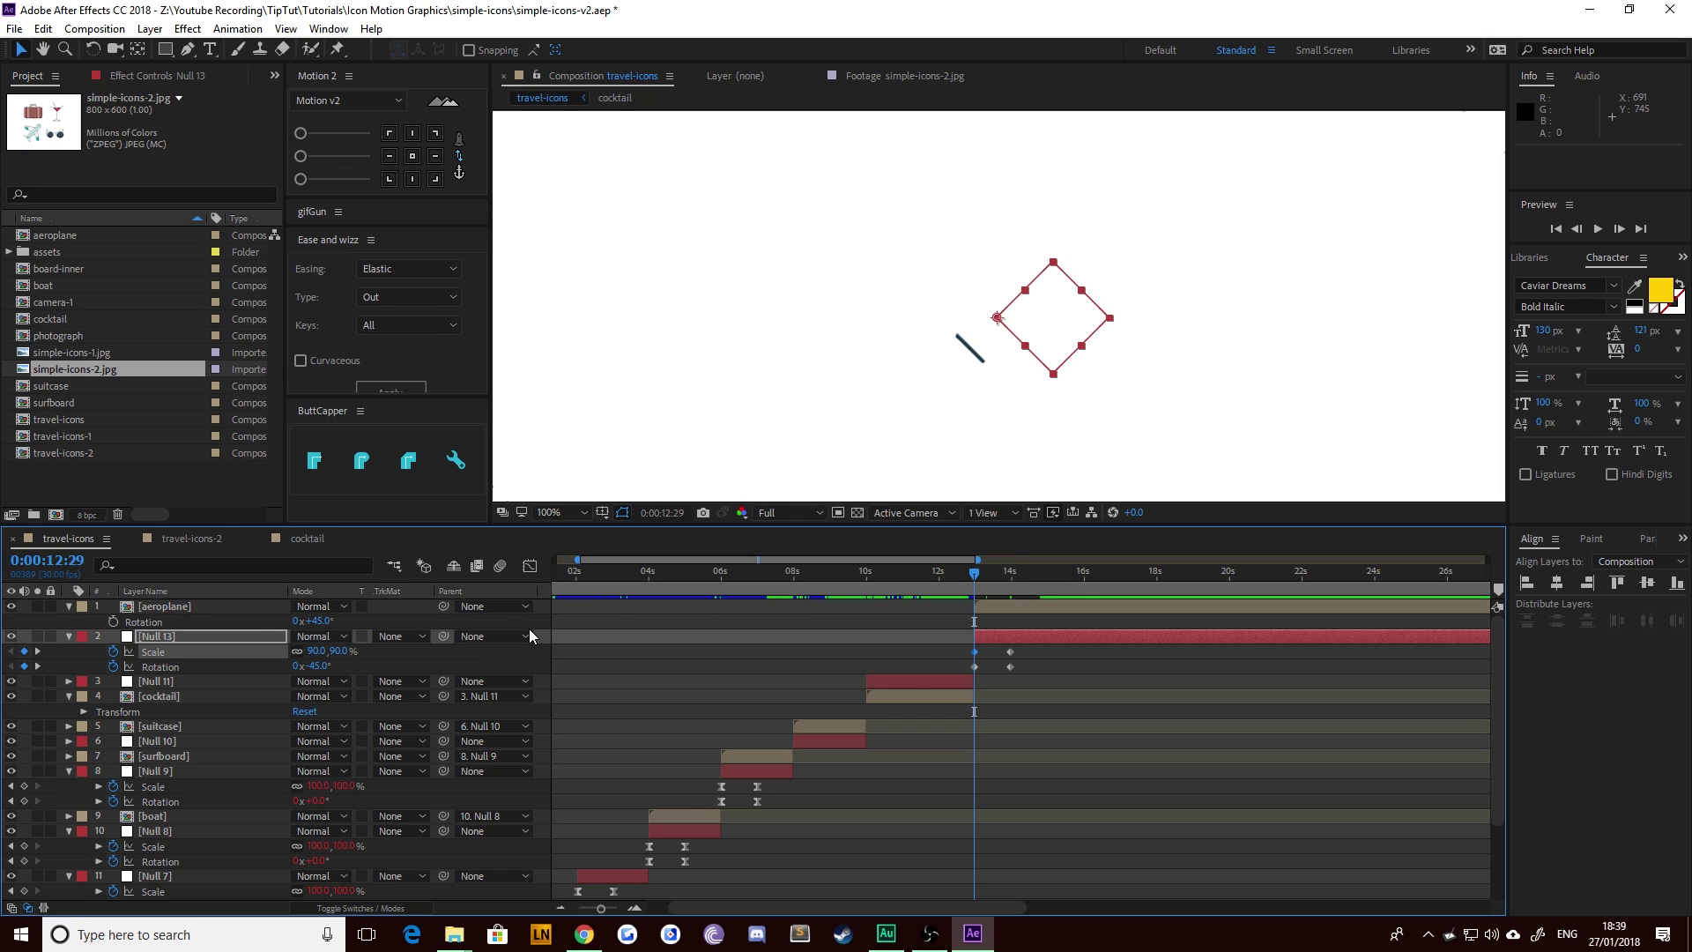
Step: Apply Easy Ease to the null's Scale and Rotation keyframes and lengthen the easing influence into the 0:00:13:29 keyframes in the speed graph
{"action": "left_click_drag", "start_coordinate": [1038, 669], "coordinate": [906, 648]}
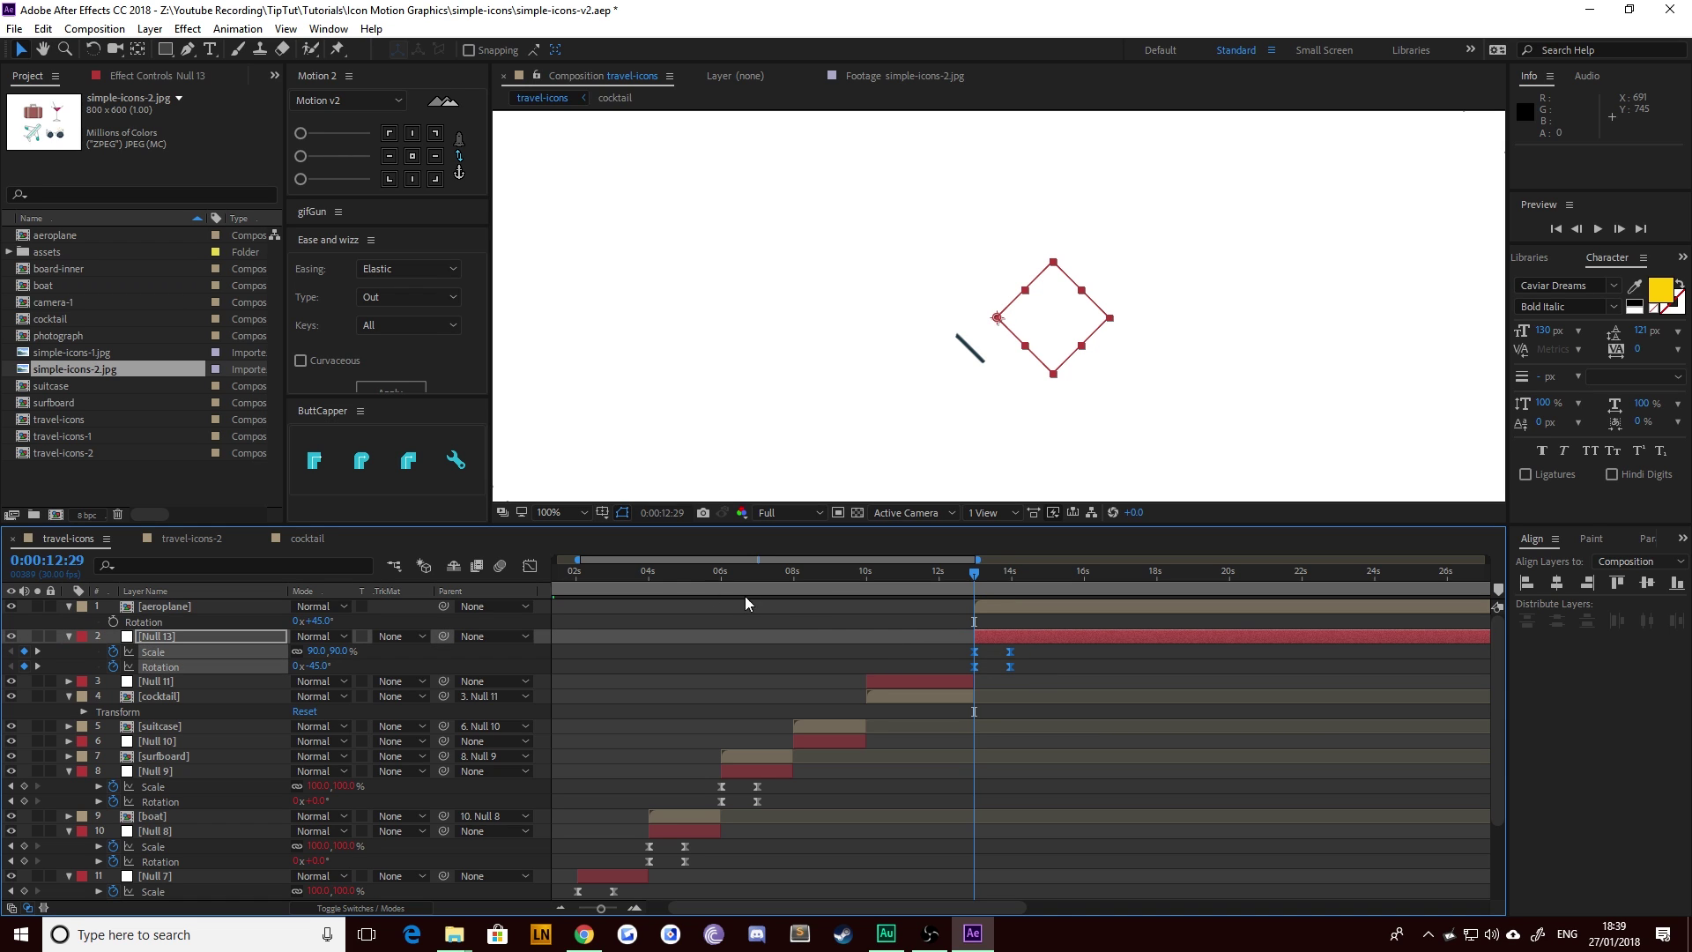
{"action": "left_click", "coordinate": [529, 566]}
{"action": "left_click_drag", "start_coordinate": [1085, 770], "coordinate": [944, 823]}
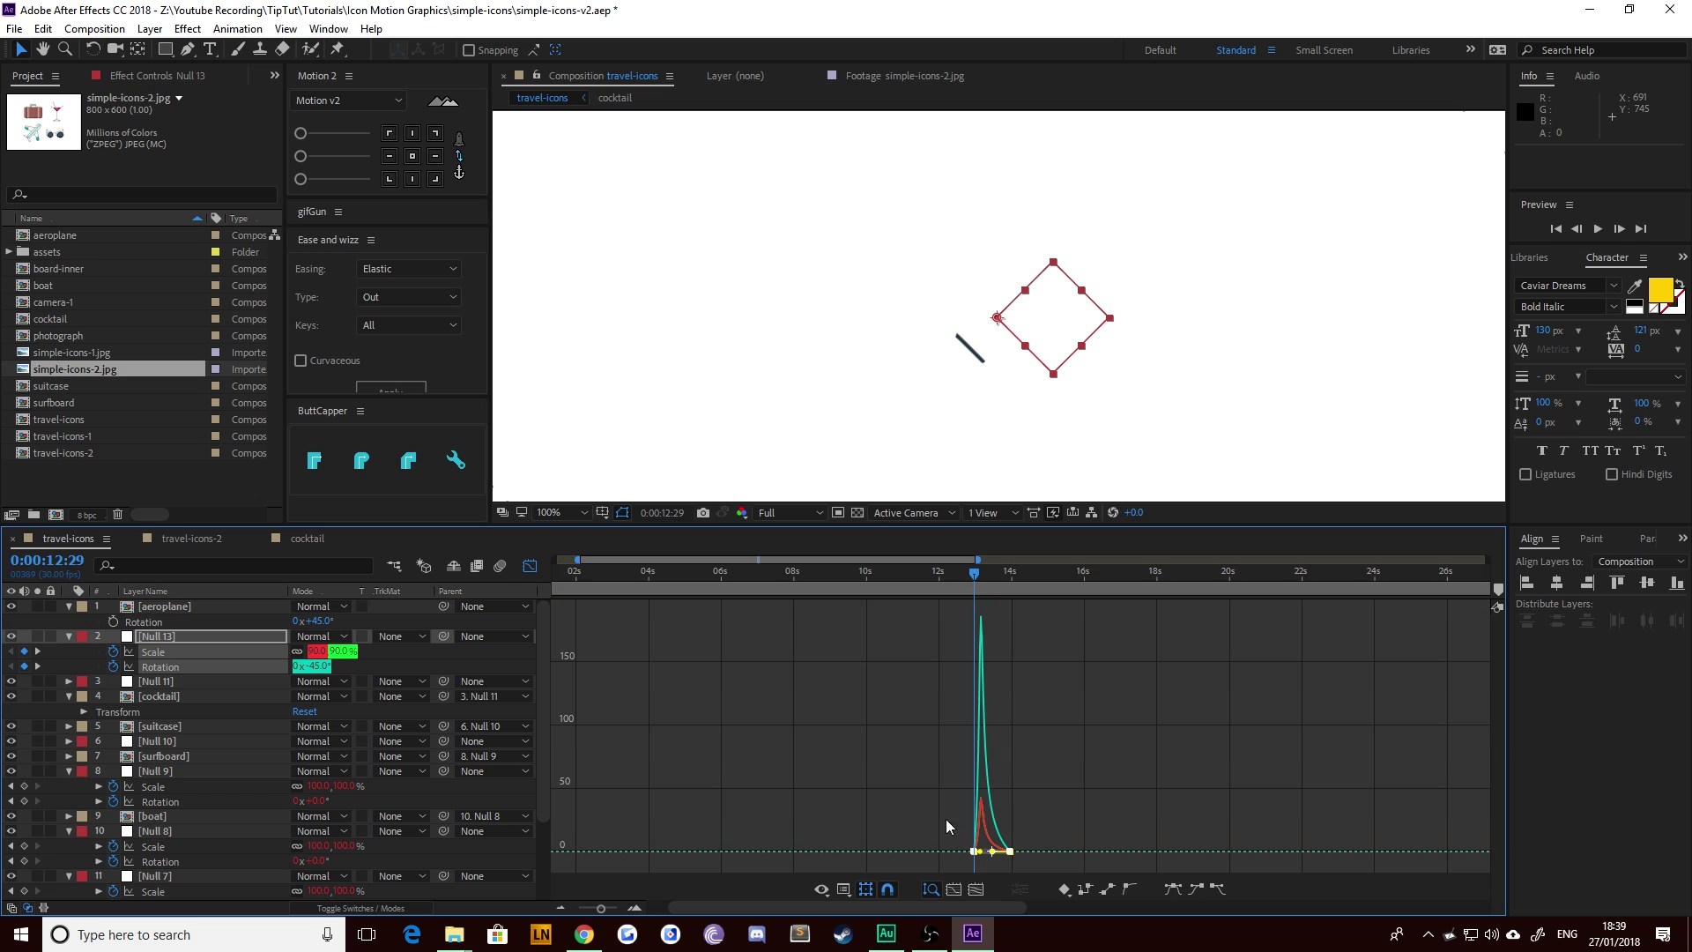
Step: Return from the speed graph to the layer bars and parent the aeroplane layer to the null directly below it
{"action": "key", "text": "shift+F3"}
{"action": "left_click_drag", "start_coordinate": [985, 569], "coordinate": [1056, 628]}
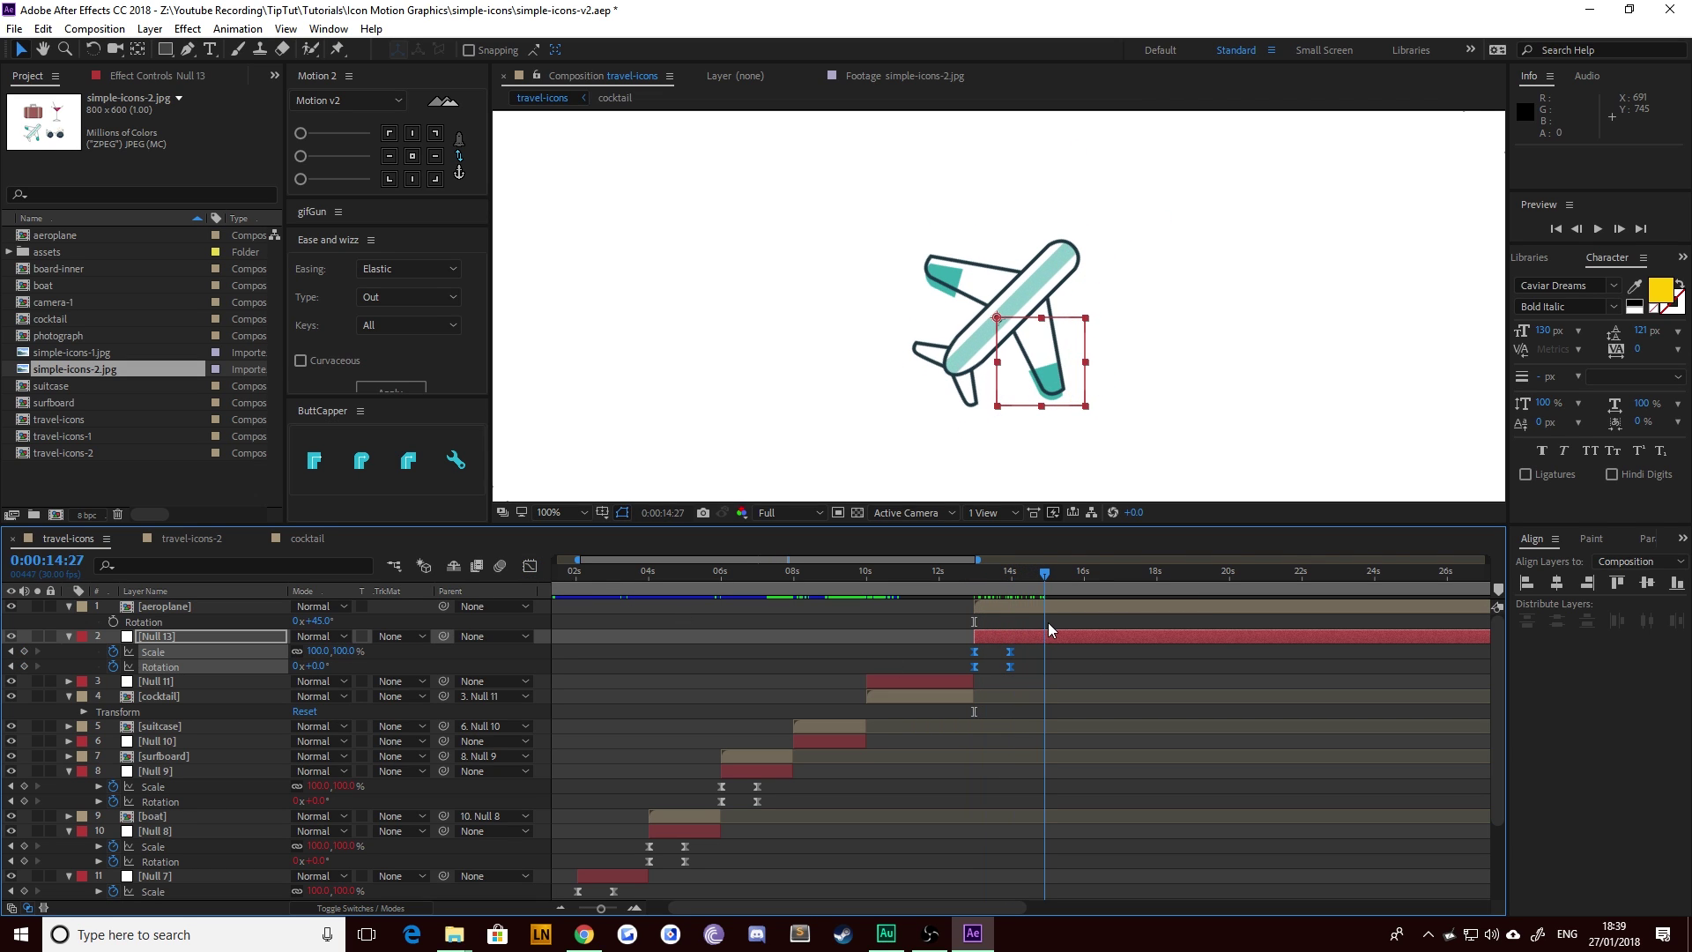
{"action": "left_click", "coordinate": [1053, 607]}
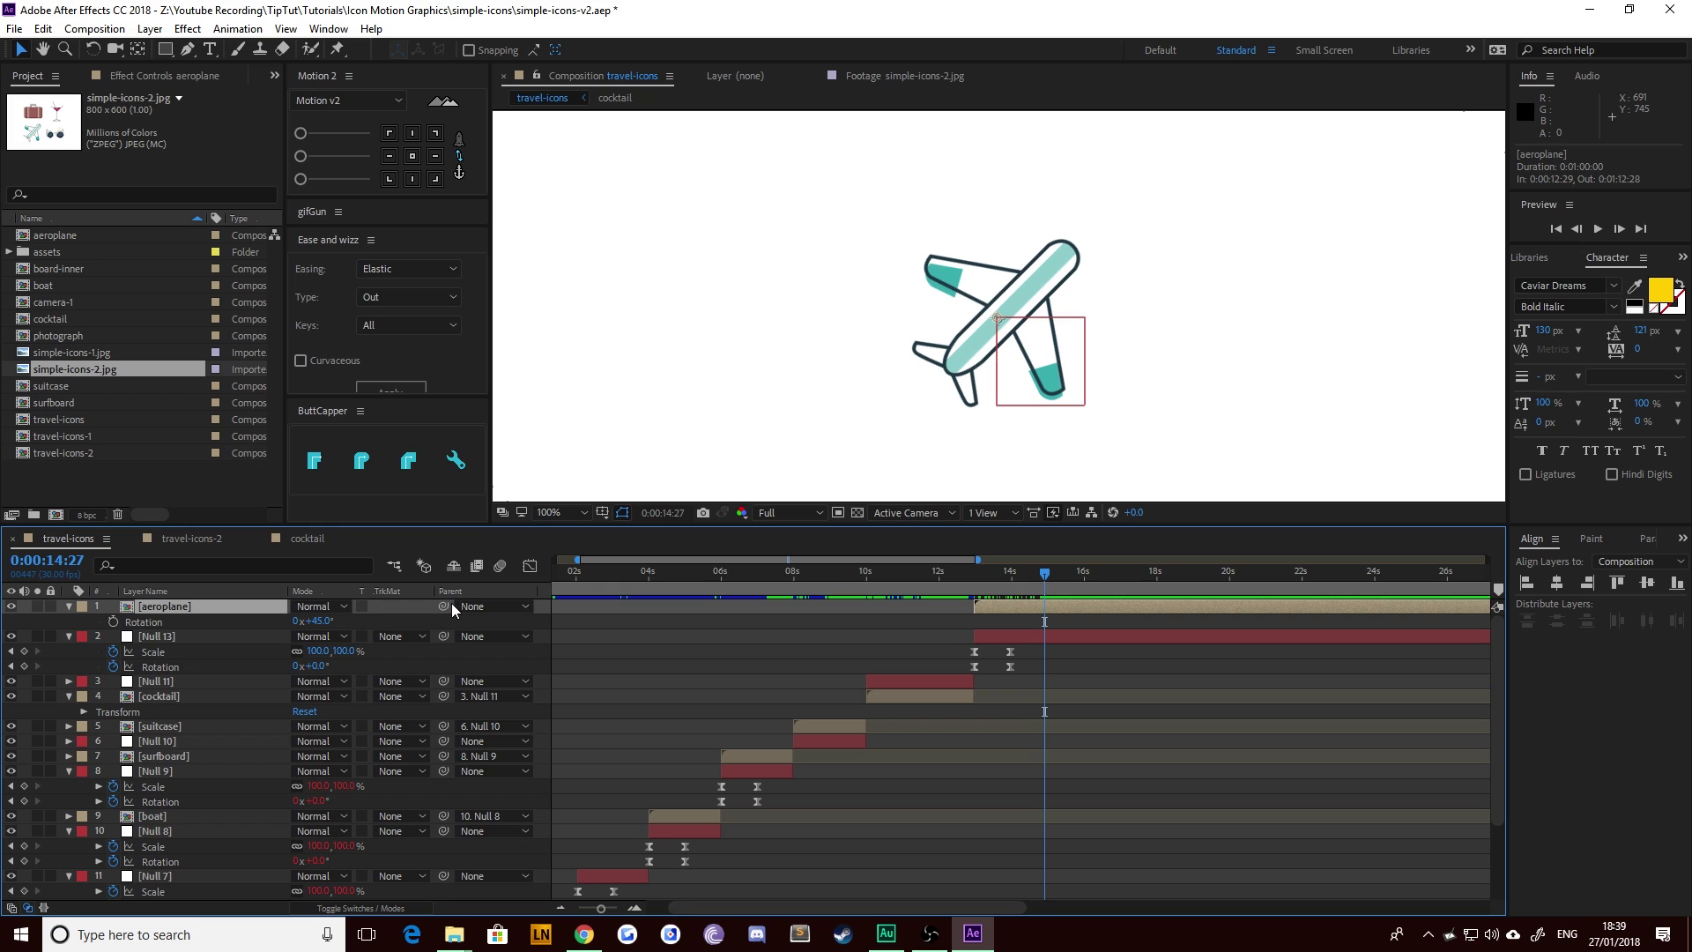
{"action": "left_click_drag", "start_coordinate": [444, 607], "coordinate": [212, 636]}
{"action": "left_click_drag", "start_coordinate": [983, 602], "coordinate": [1062, 596]}
Step: Apply Ease and Wizz Elastic easing, type Out, to all the null's Scale and Rotation keyframes and preview the aeroplane's entrance
{"action": "left_click_drag", "start_coordinate": [952, 656], "coordinate": [1051, 690]}
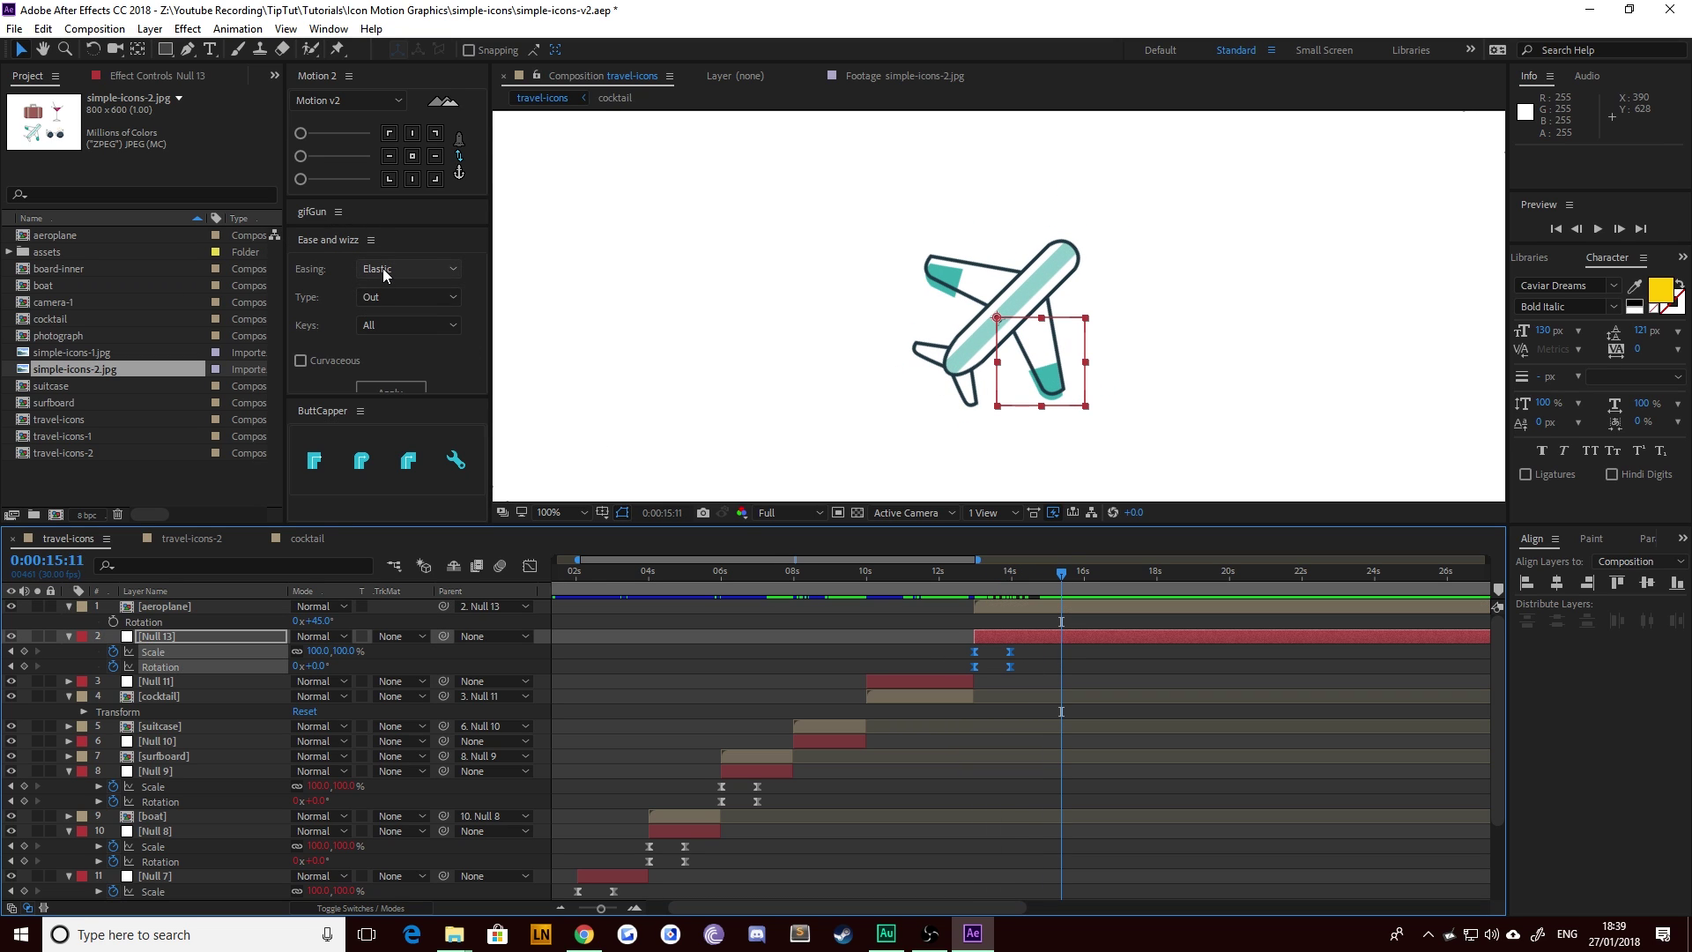
{"action": "left_click", "coordinate": [398, 388]}
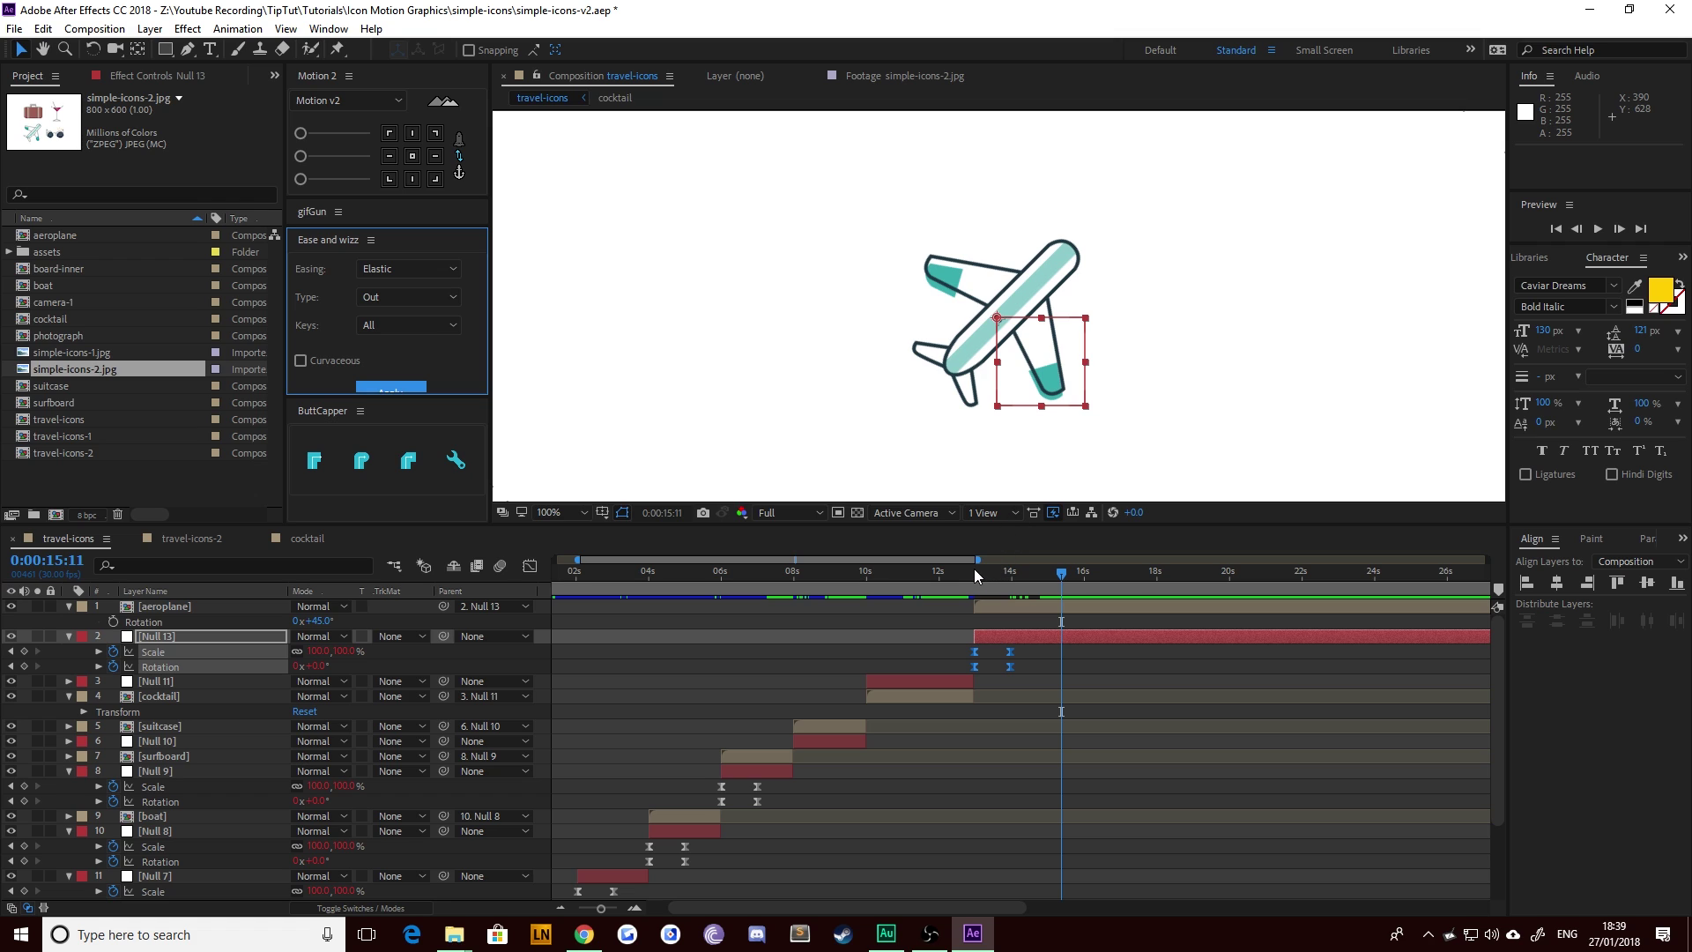
{"action": "mouse_move", "coordinate": [976, 575]}
{"action": "left_mouse_down"}
{"action": "mouse_move", "coordinate": [1008, 580]}
{"action": "mouse_move", "coordinate": [965, 591]}
{"action": "left_mouse_up"}
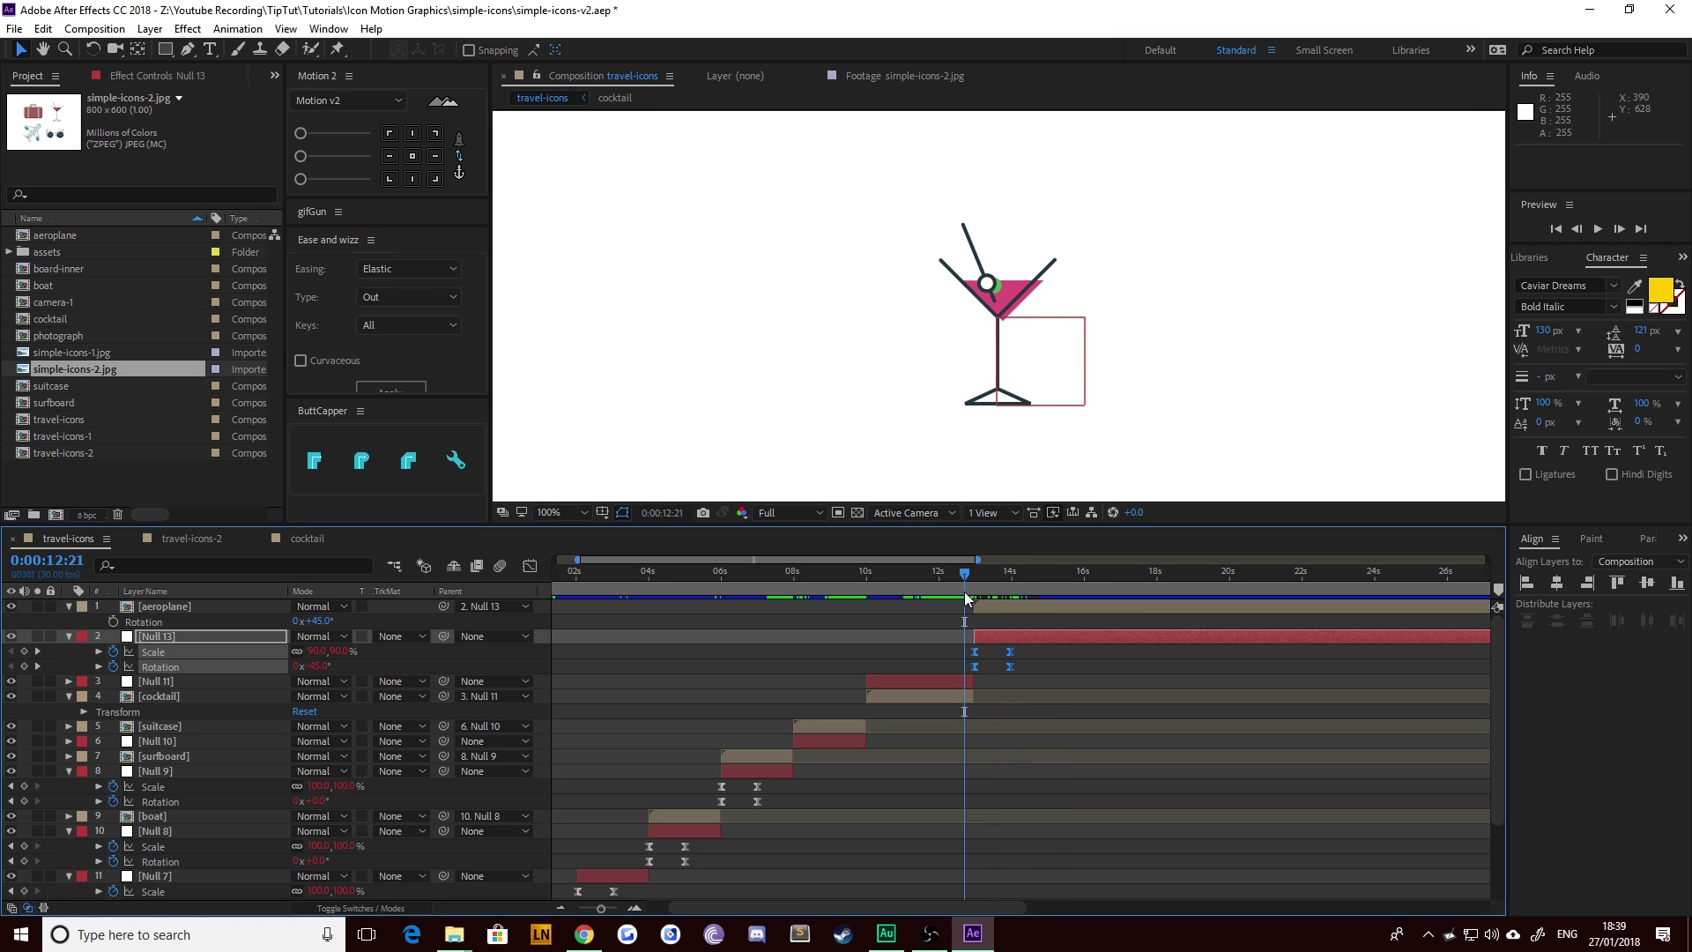
{"action": "key", "text": "space"}
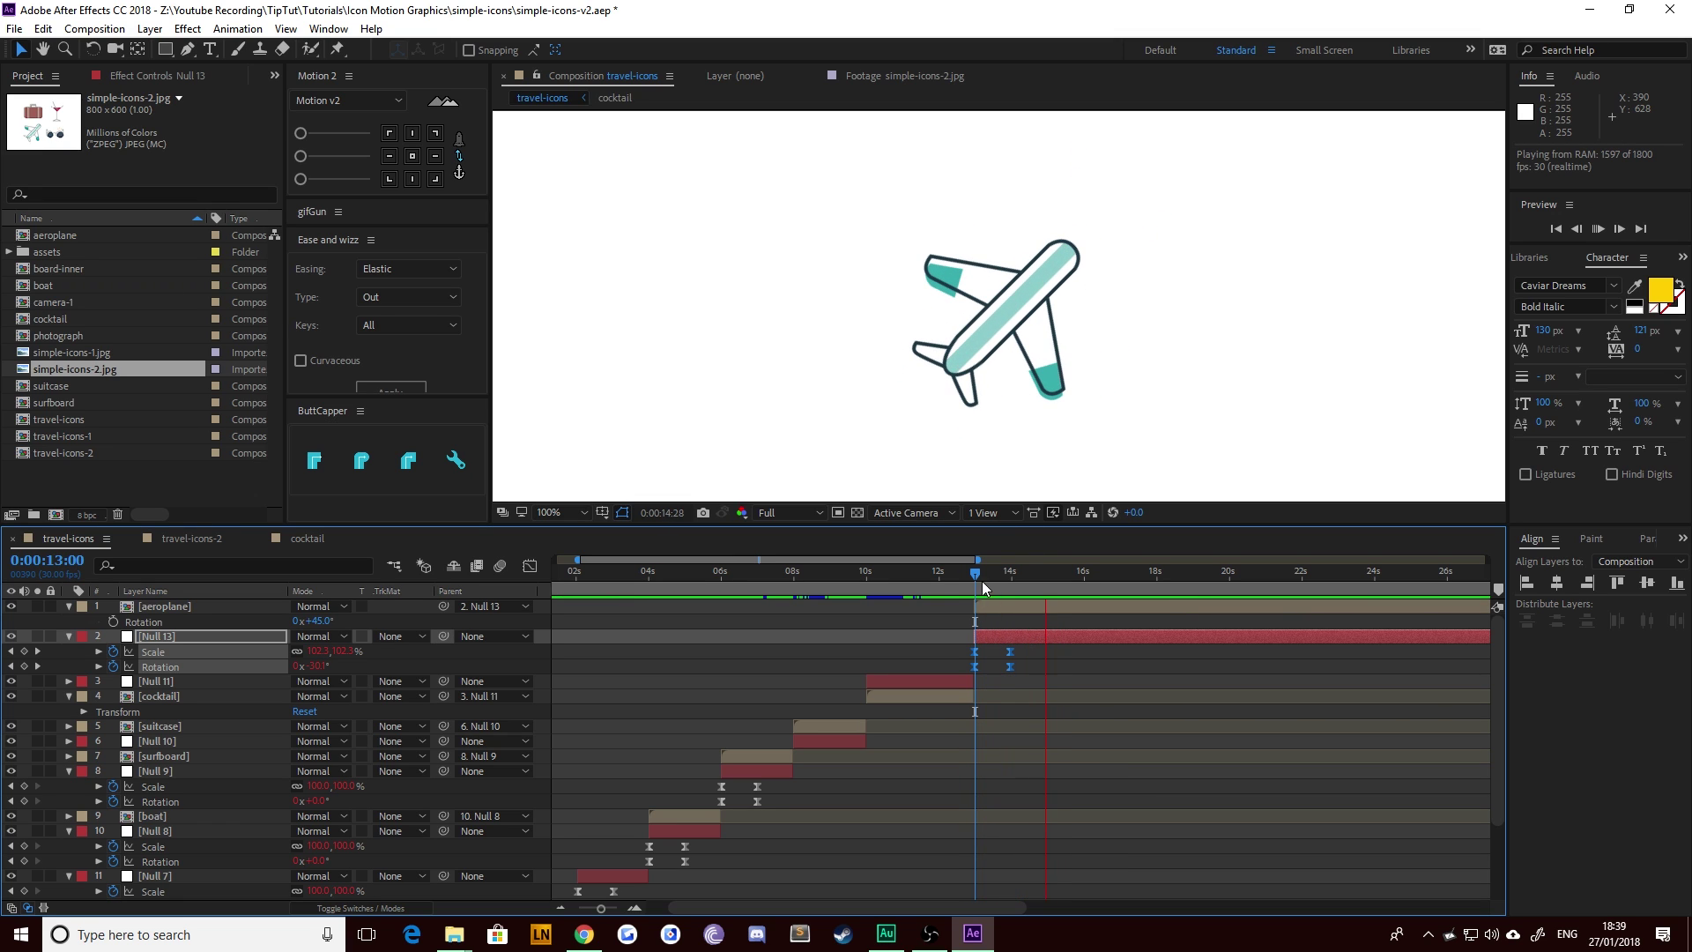
{"action": "mouse_move", "coordinate": [981, 580]}
{"action": "left_mouse_down"}
{"action": "mouse_move", "coordinate": [1021, 594]}
{"action": "mouse_move", "coordinate": [980, 599]}
{"action": "left_mouse_up"}
{"action": "key", "text": "space"}
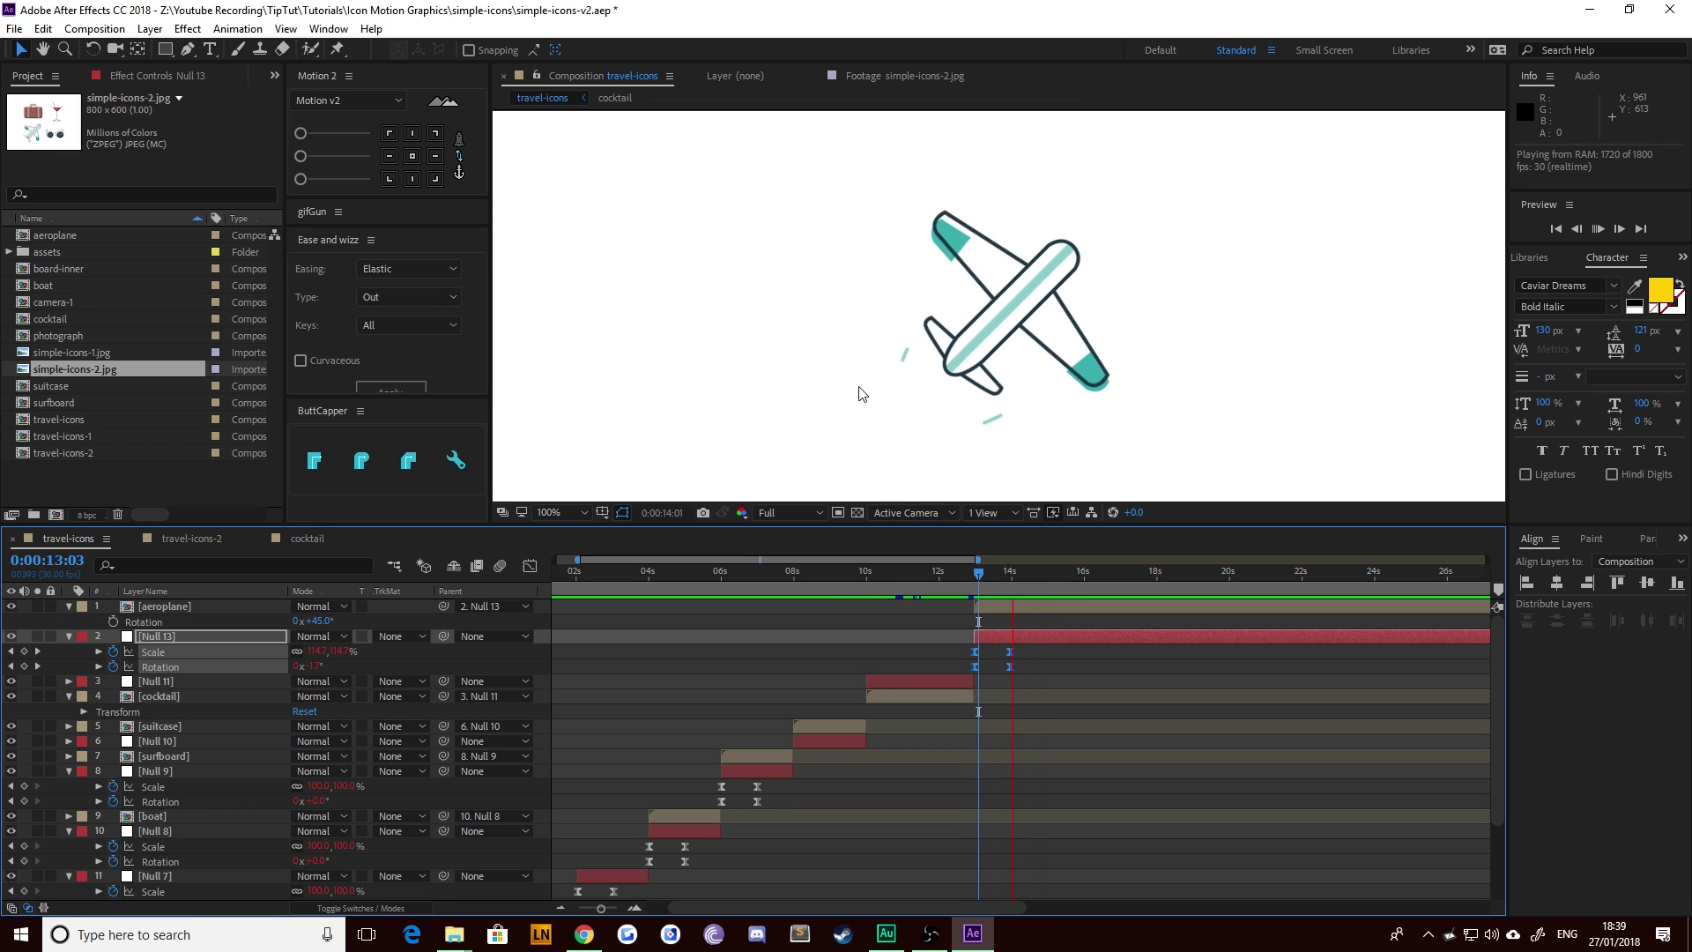
{"action": "left_click", "coordinate": [981, 590]}
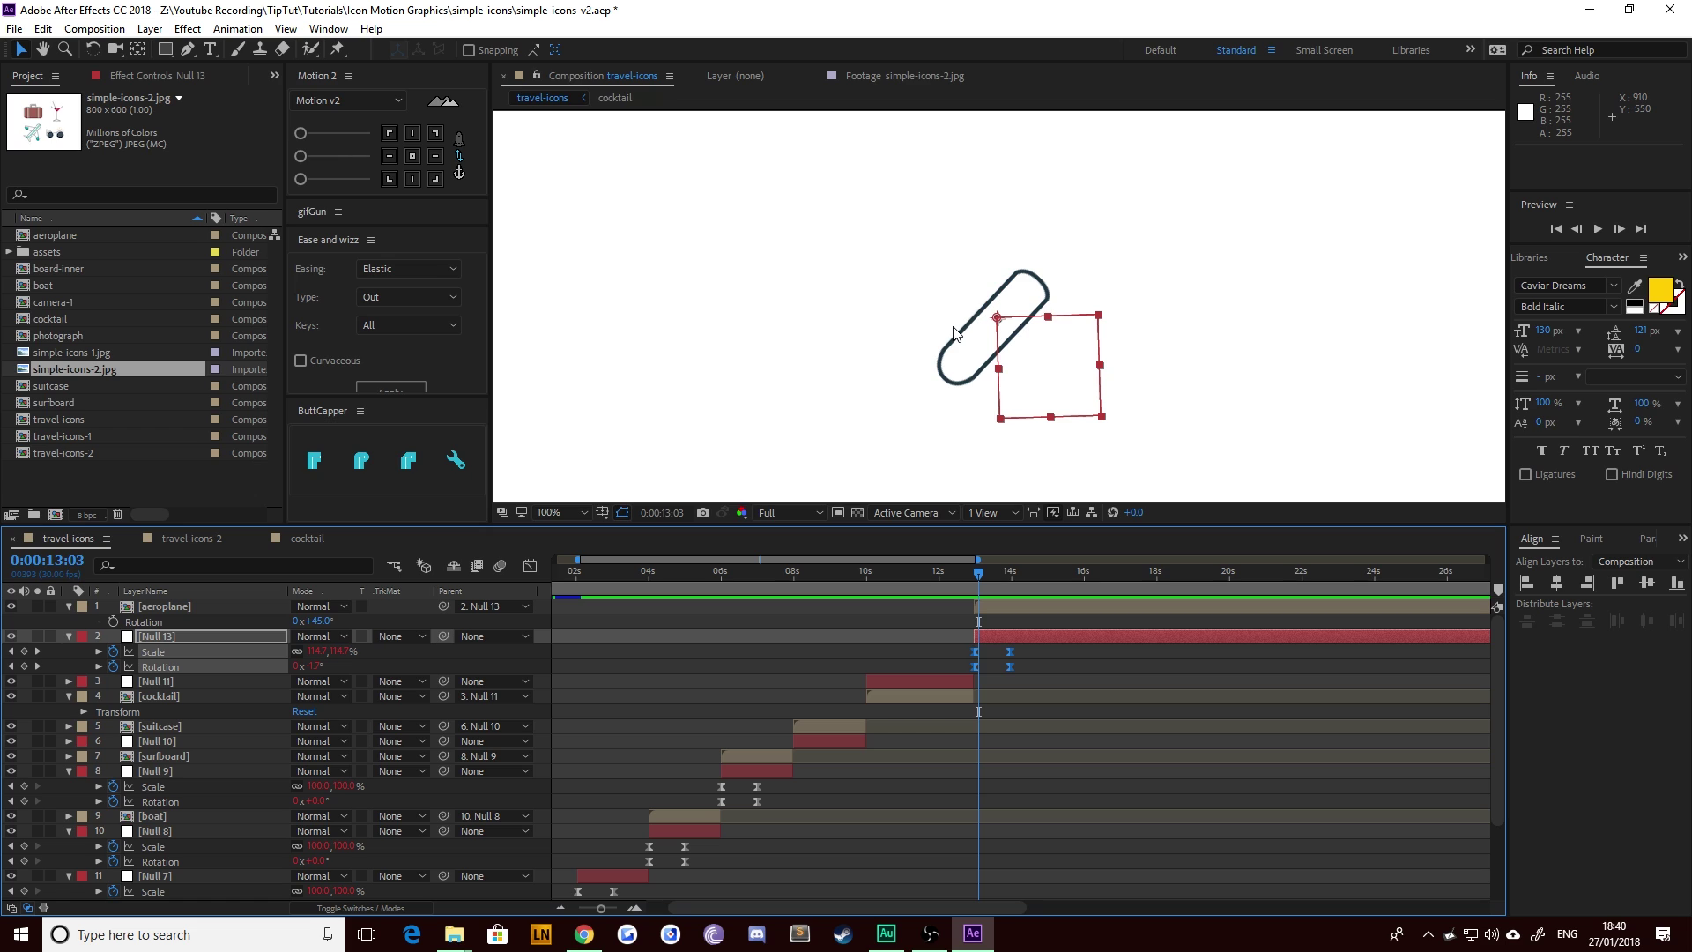
Step: Open the simple-icons-2.jpg reference image to check the design of the remaining icon
{"action": "key", "text": "comma"}
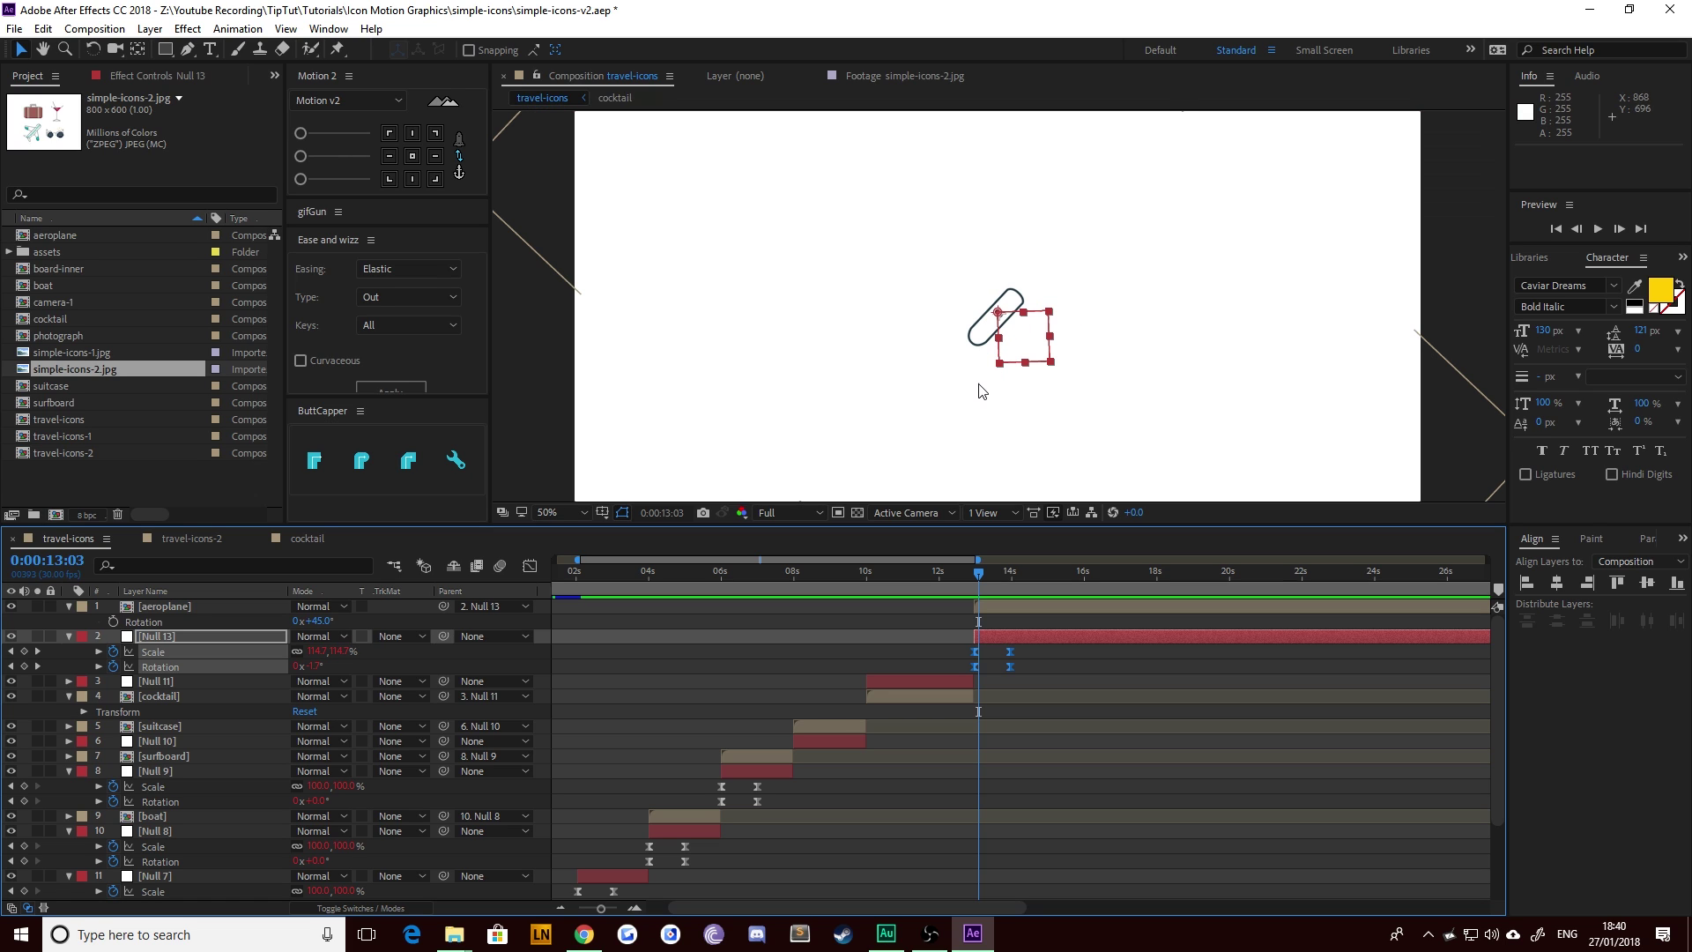
{"action": "double_click", "coordinate": [20, 370]}
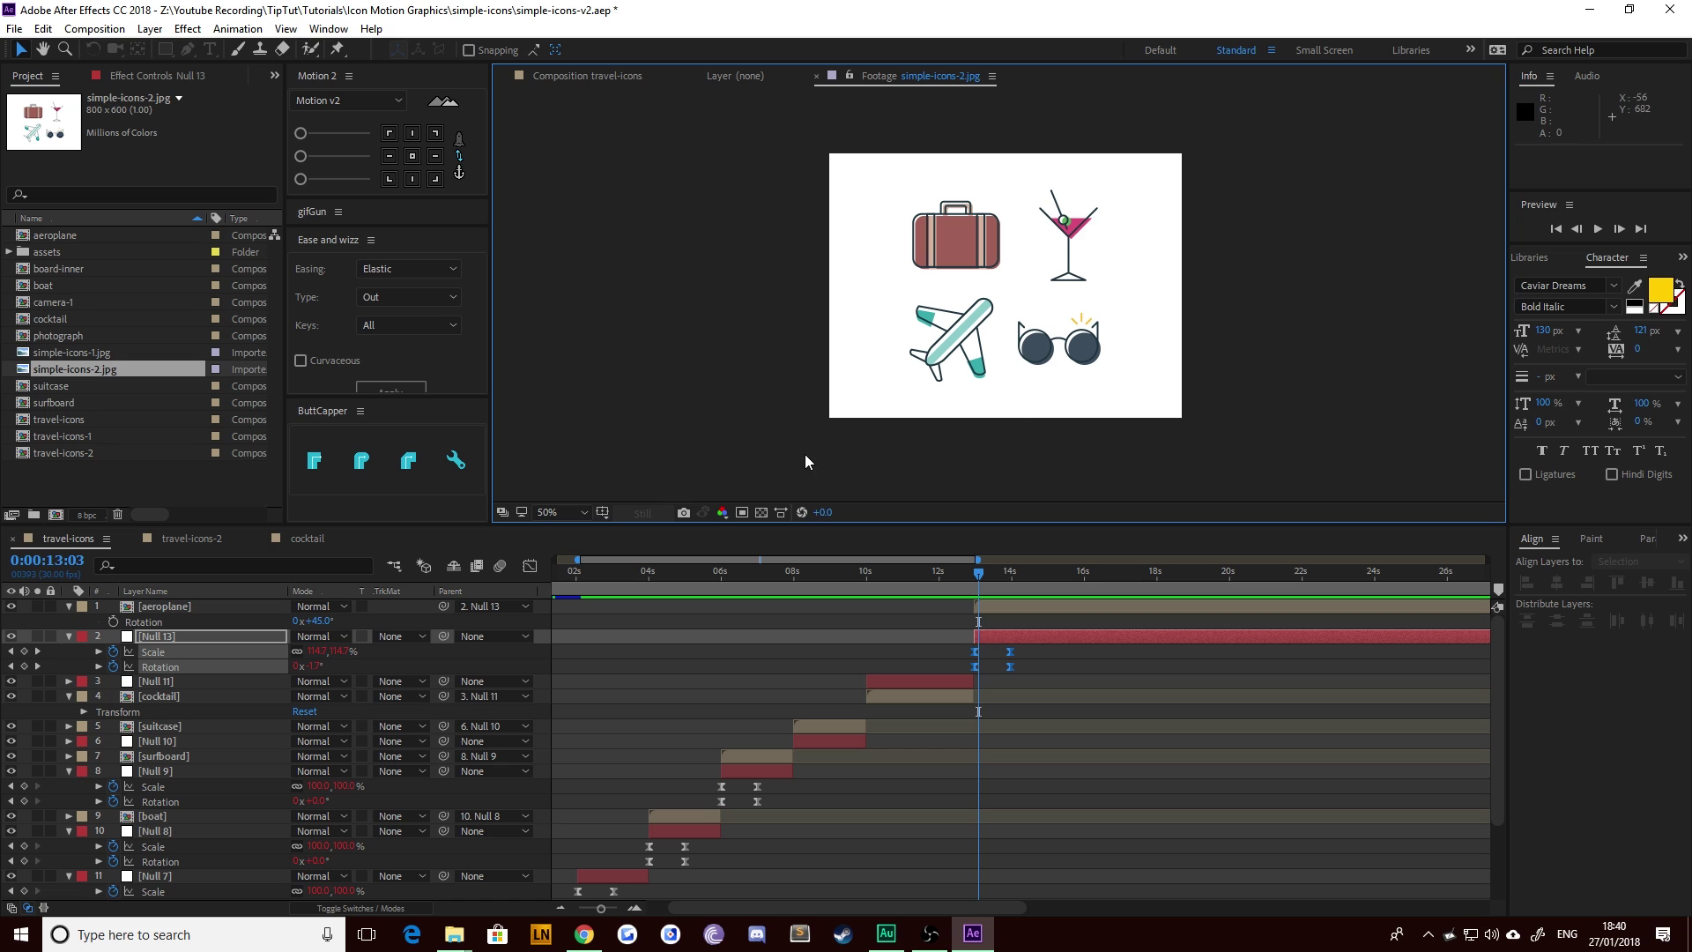